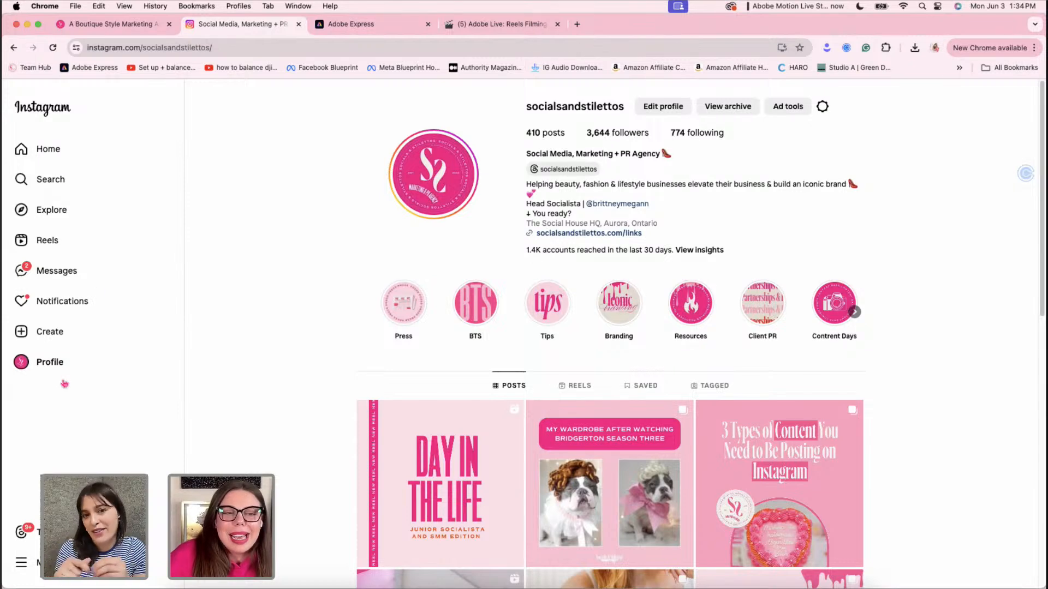
# Open the Instagram profile's saved collections and look through the collections for reel and content ideas
pyautogui.click(21, 563)
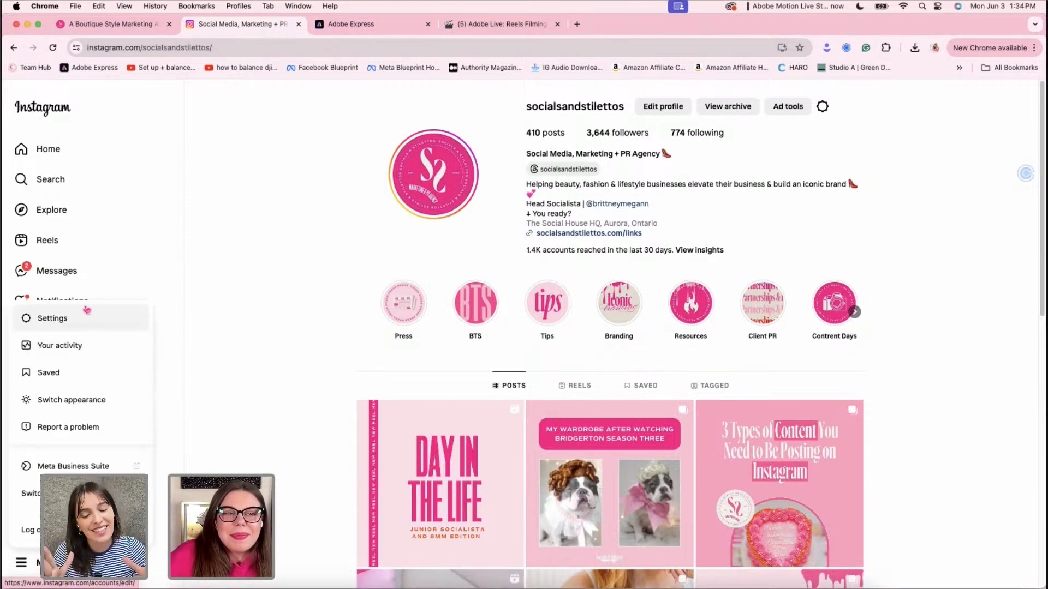
pyautogui.click(48, 373)
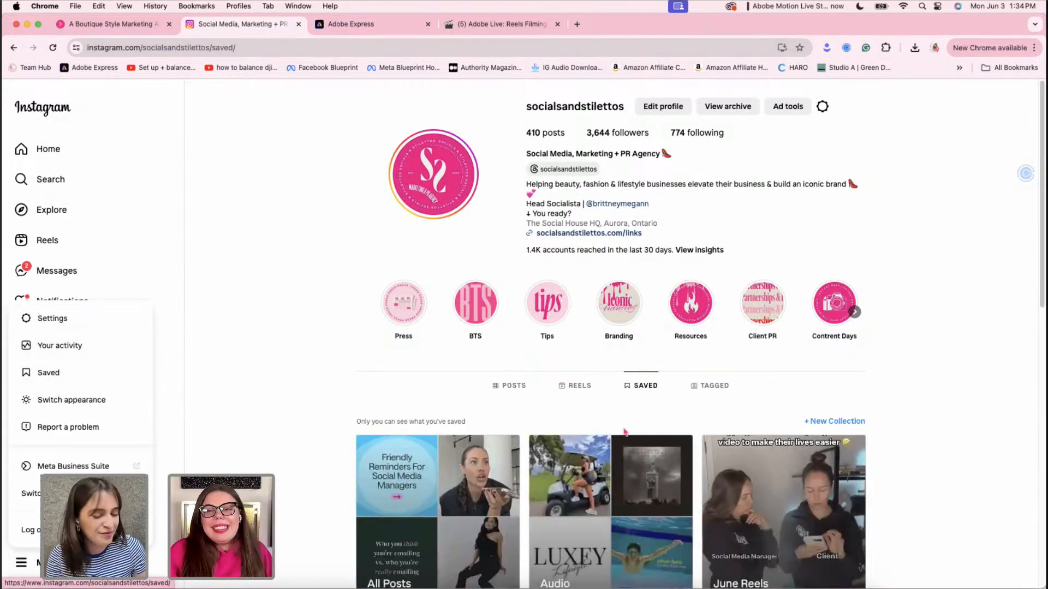
pyautogui.scroll(-5, 480, 381)
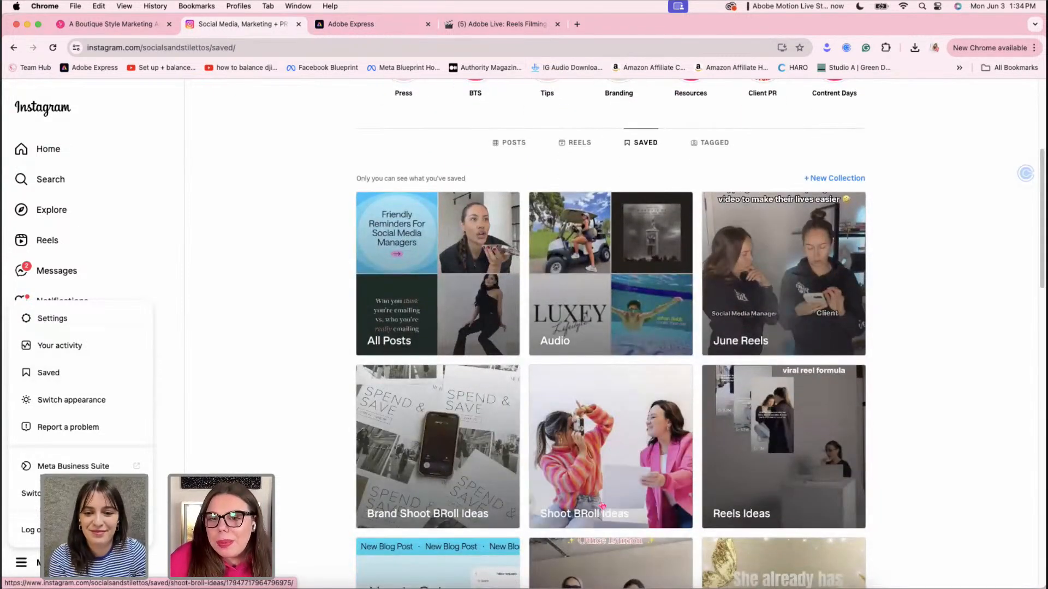
pyautogui.scroll(-2, 671, 461)
pyautogui.scroll(-2, 671, 461)
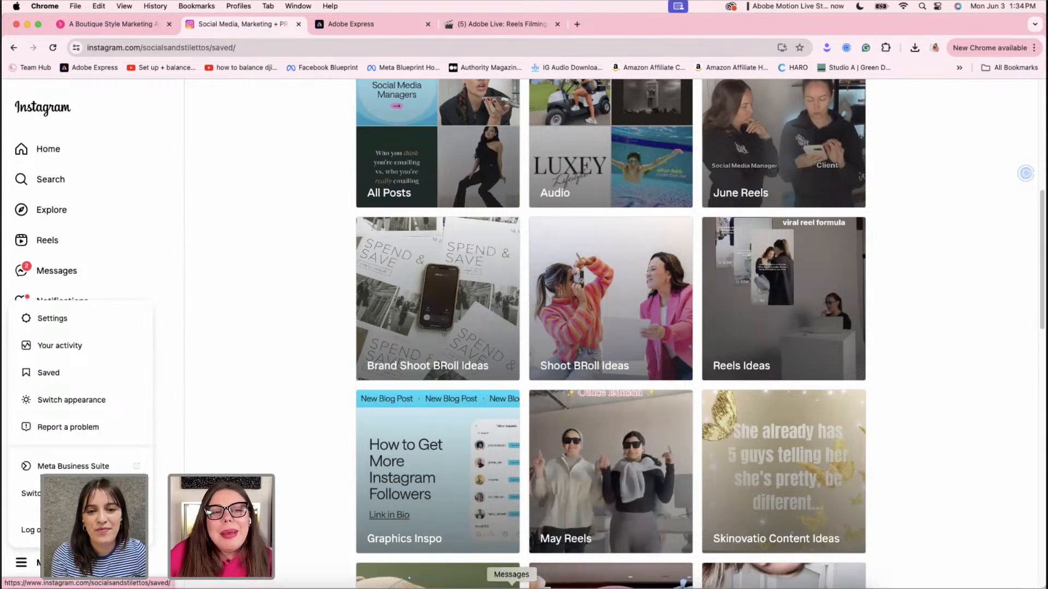
pyautogui.click(272, 439)
pyautogui.scroll(7, 273, 439)
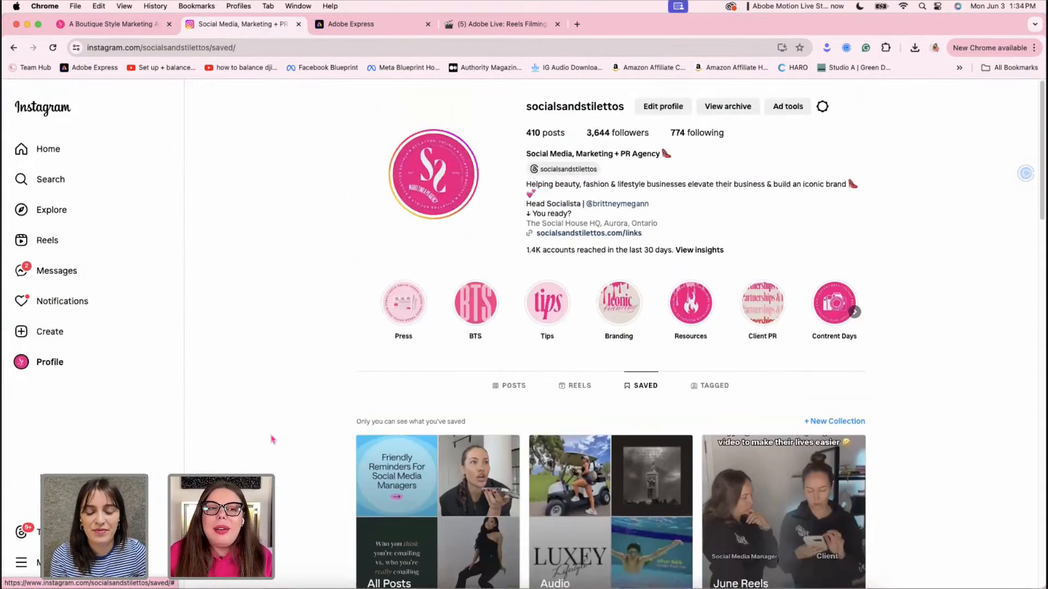
pyautogui.rightClick(237, 29)
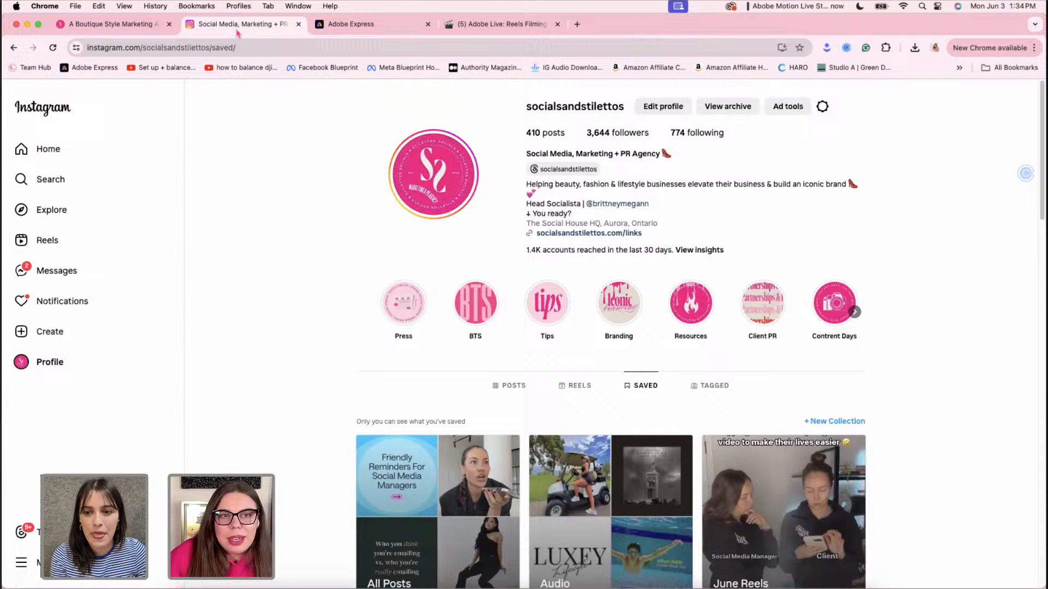
pyautogui.click(263, 126)
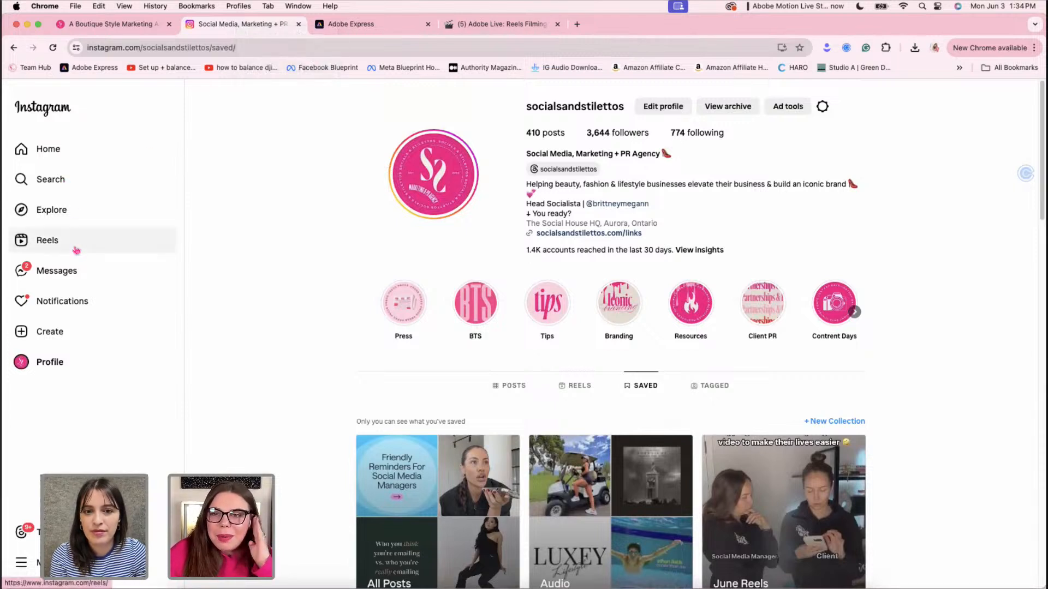
# Open the Reels feed and browse the reels using the MILLION DOLLAR BABY audio from the rufuperfumes reel
pyautogui.click(98, 242)
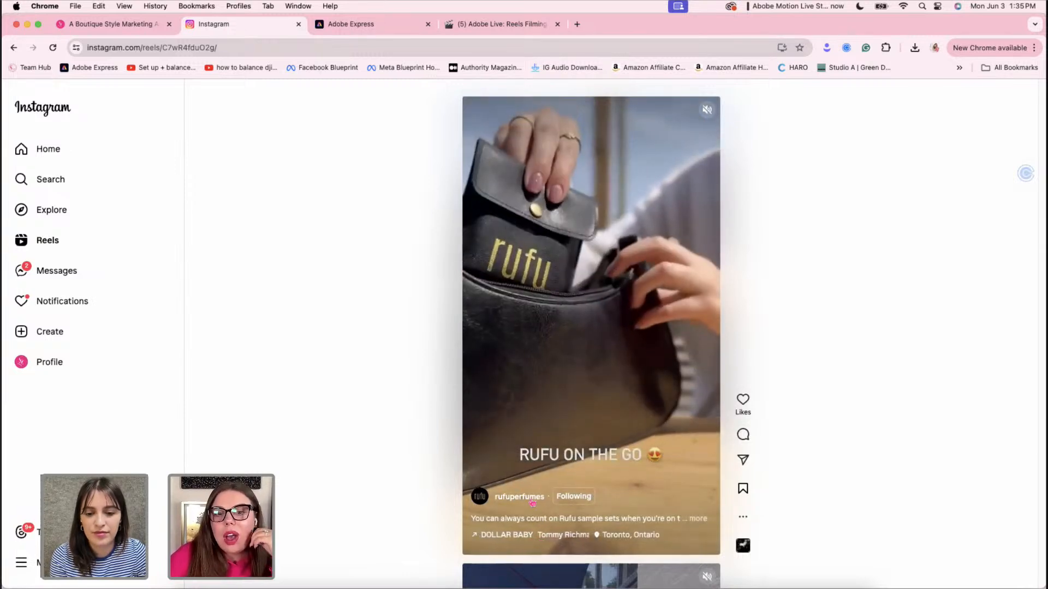
pyautogui.click(522, 541)
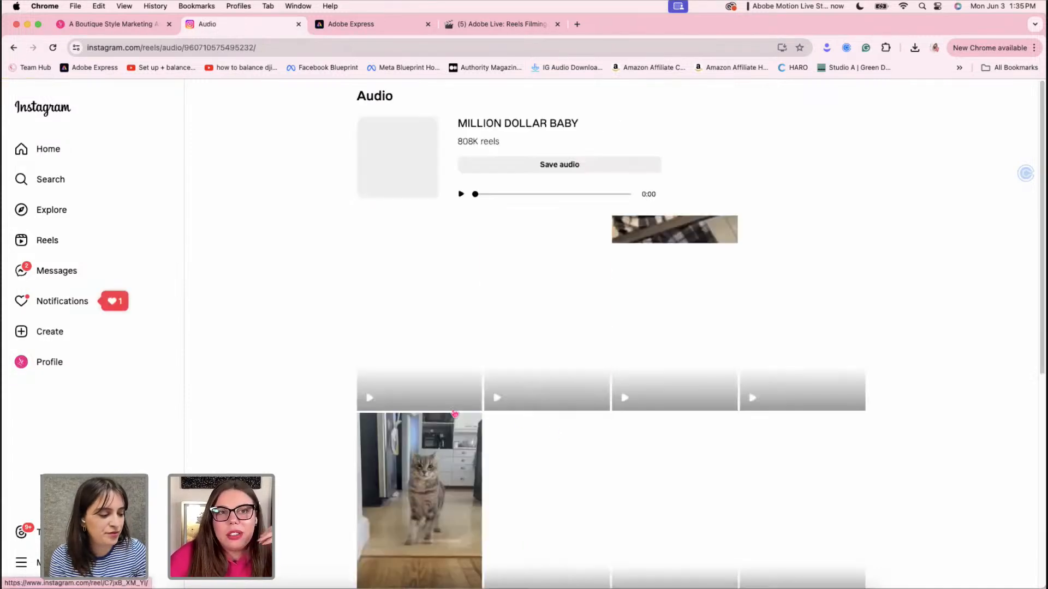
pyautogui.scroll(-5, 454, 414)
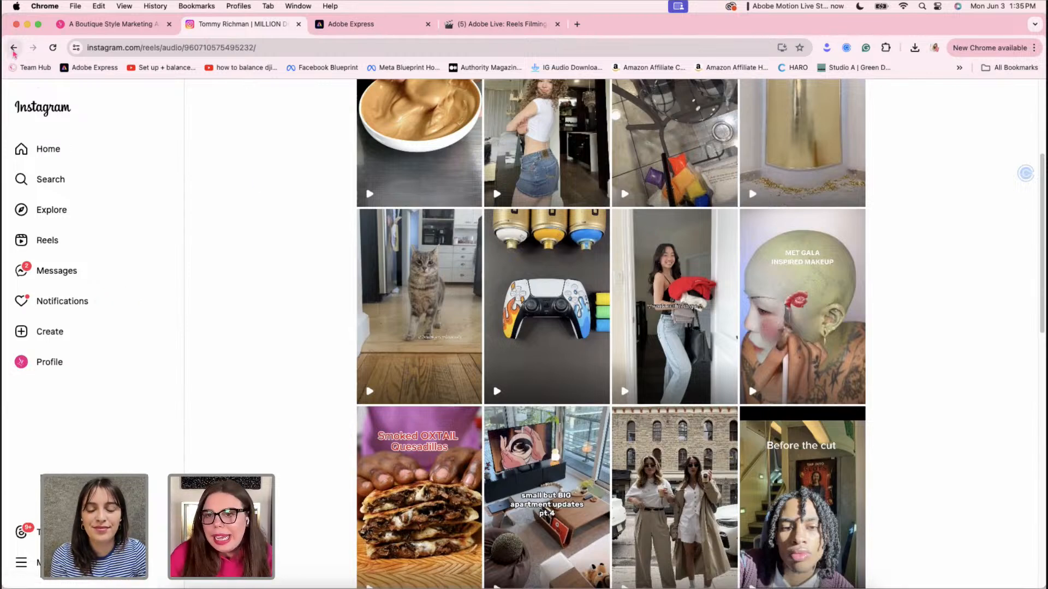
# Return from the audio page to the Reels feed and view the following two reels
pyautogui.click(14, 49)
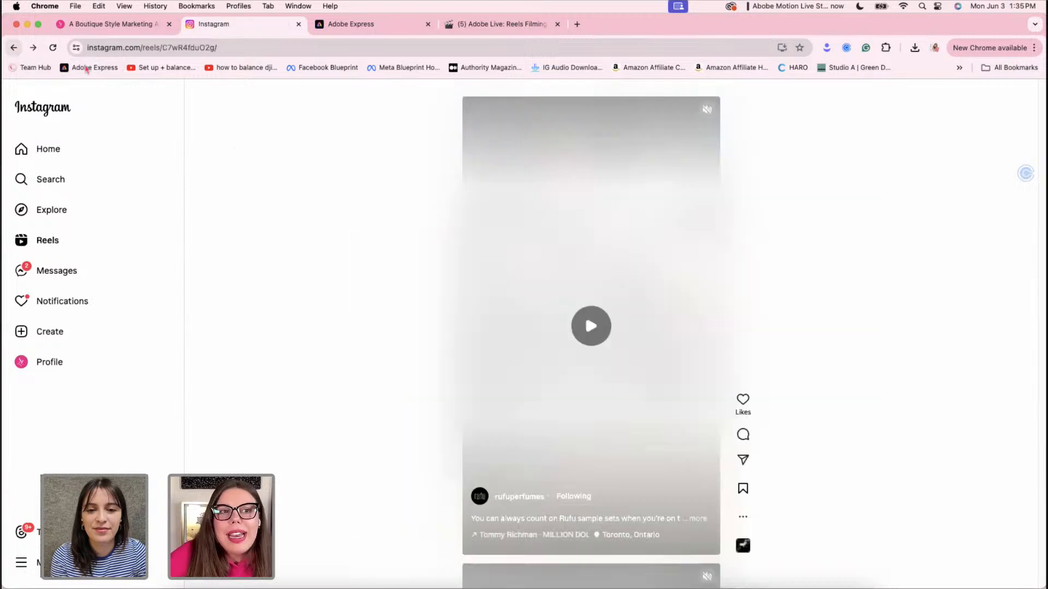
pyautogui.scroll(-2, 362, 372)
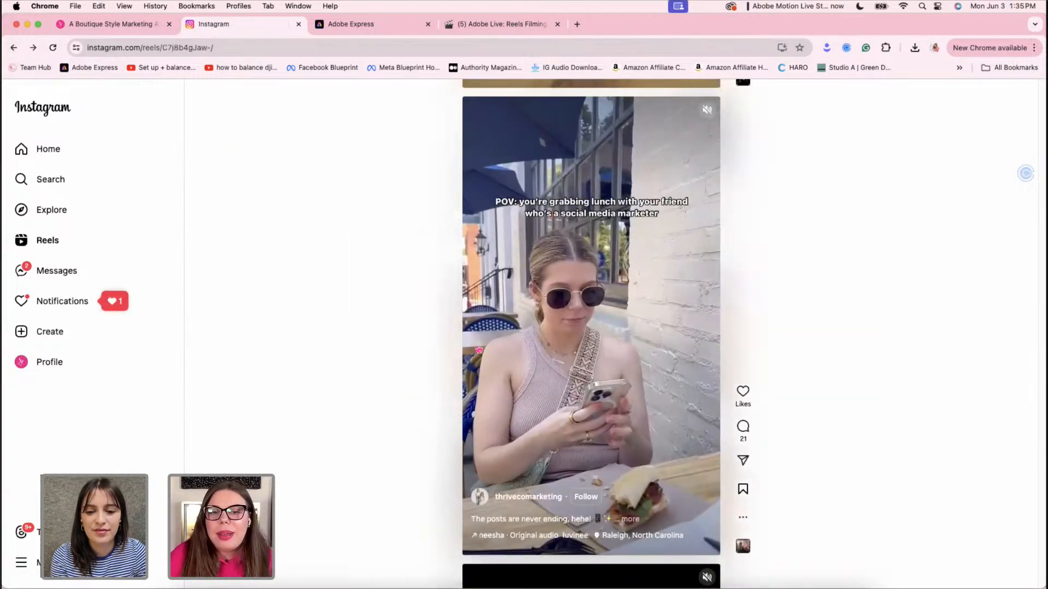
pyautogui.scroll(-2, 563, 481)
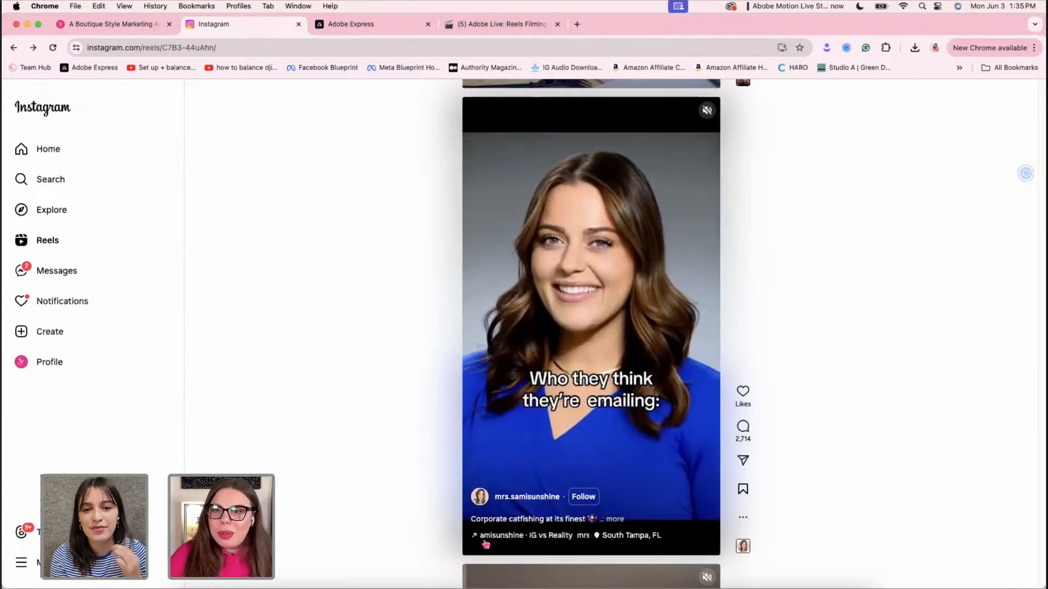
# Switch to the Adobe Live: Reels Filming List in Notion and look through its filmed reel entries
pyautogui.click(532, 26)
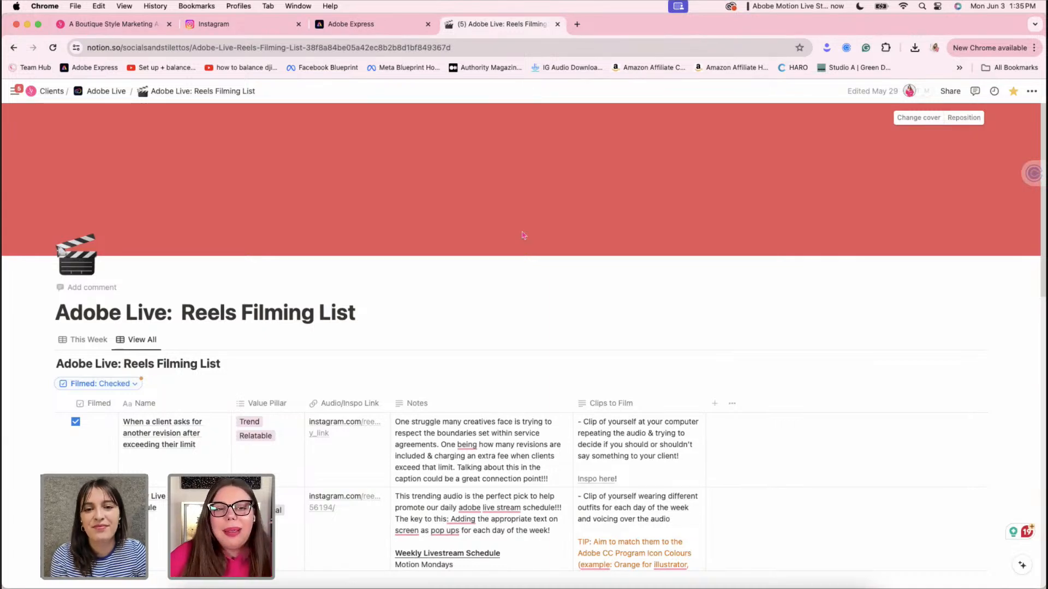
pyautogui.scroll(-1, 317, 428)
pyautogui.scroll(-10, 316, 428)
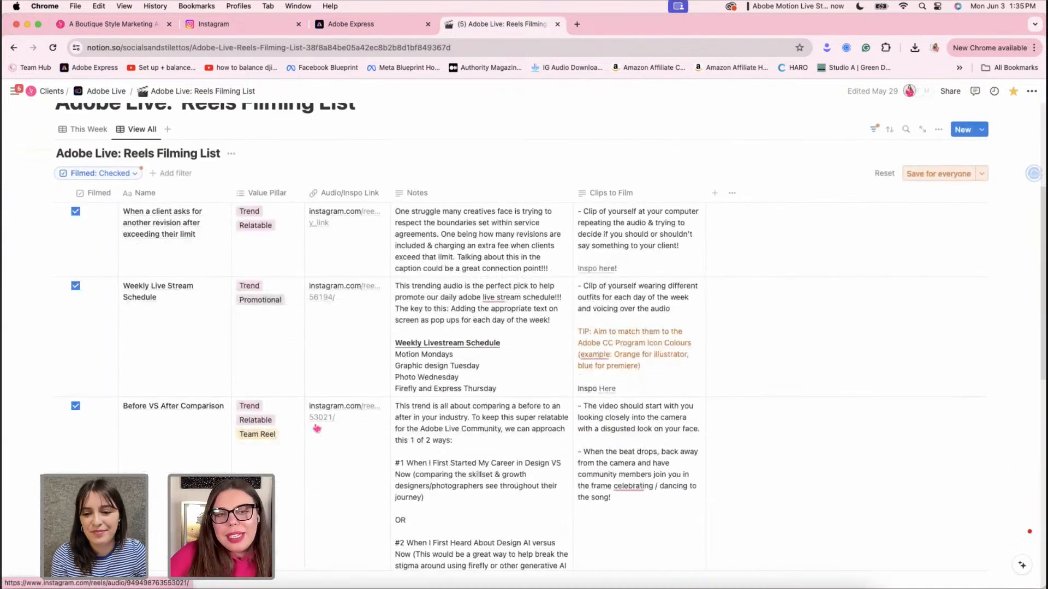
pyautogui.scroll(-2, 317, 429)
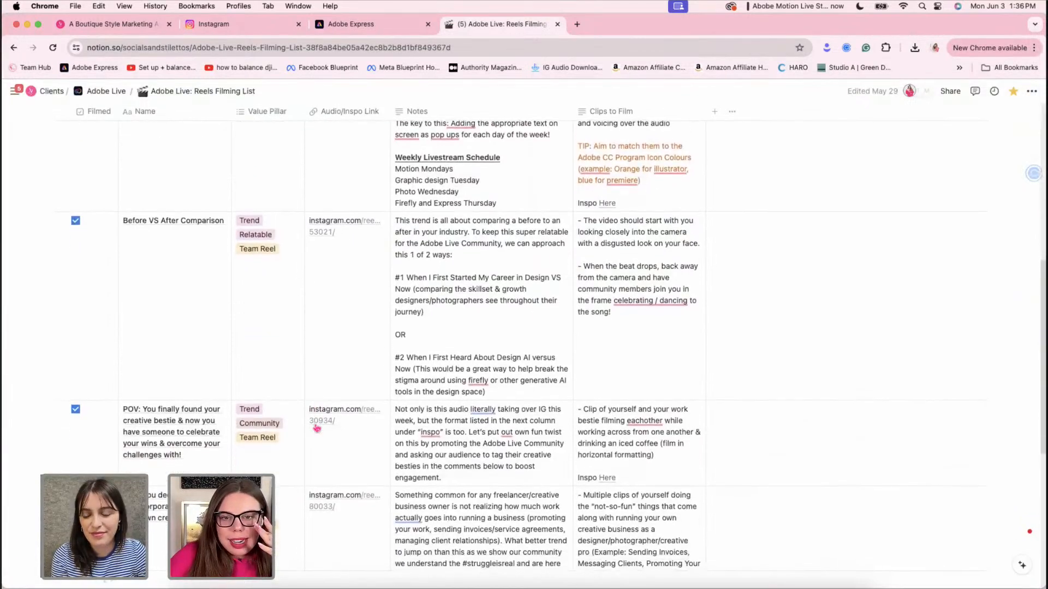
pyautogui.scroll(12, 316, 429)
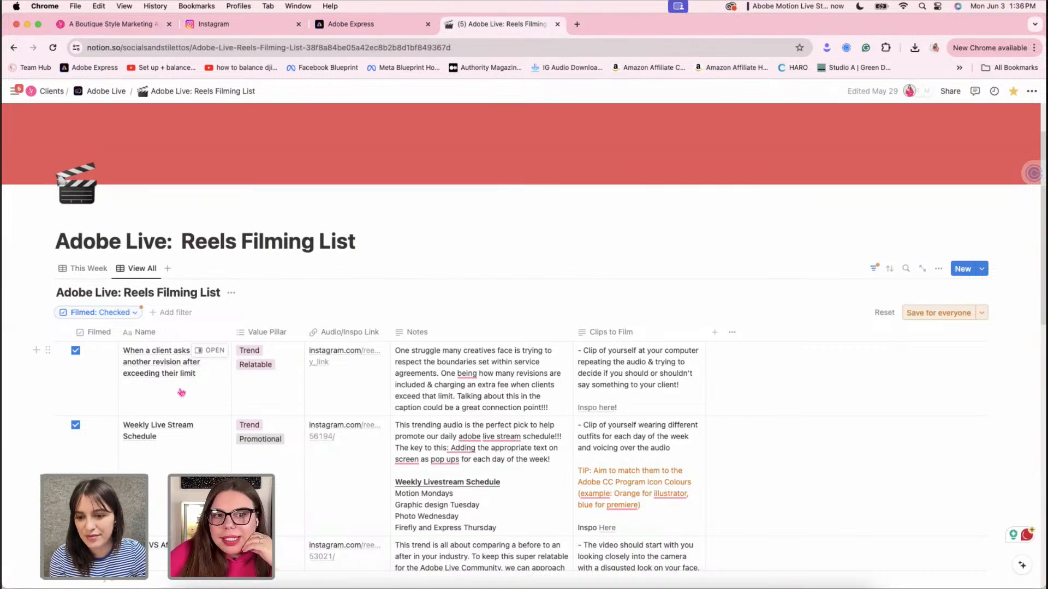
# View the Value Pillar options for the client revision reel entry, leaving its tags as they are
pyautogui.click(275, 378)
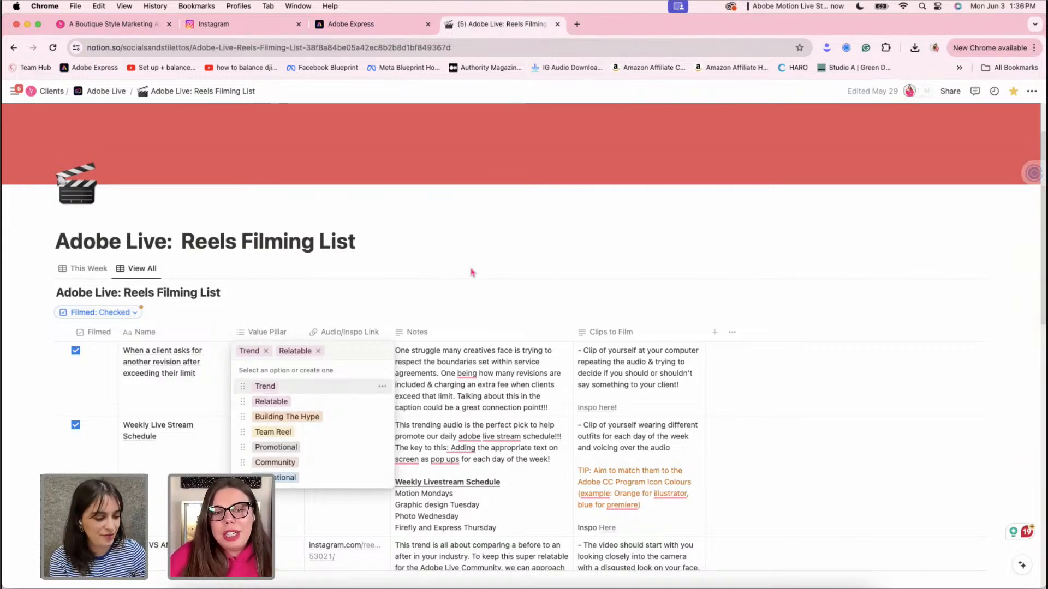
pyautogui.press('Escape')
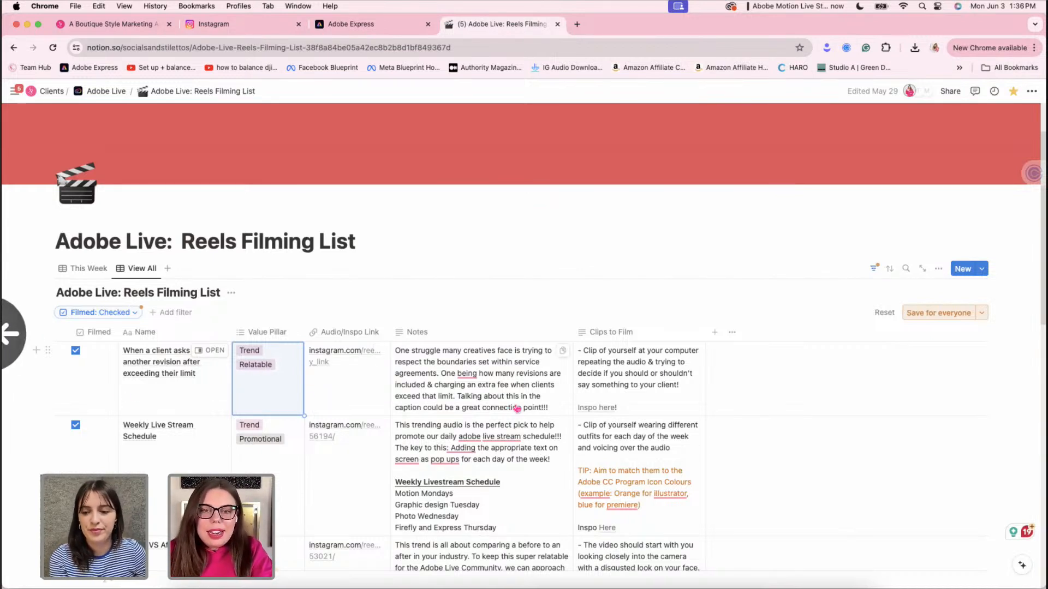
pyautogui.scroll(-2, 517, 408)
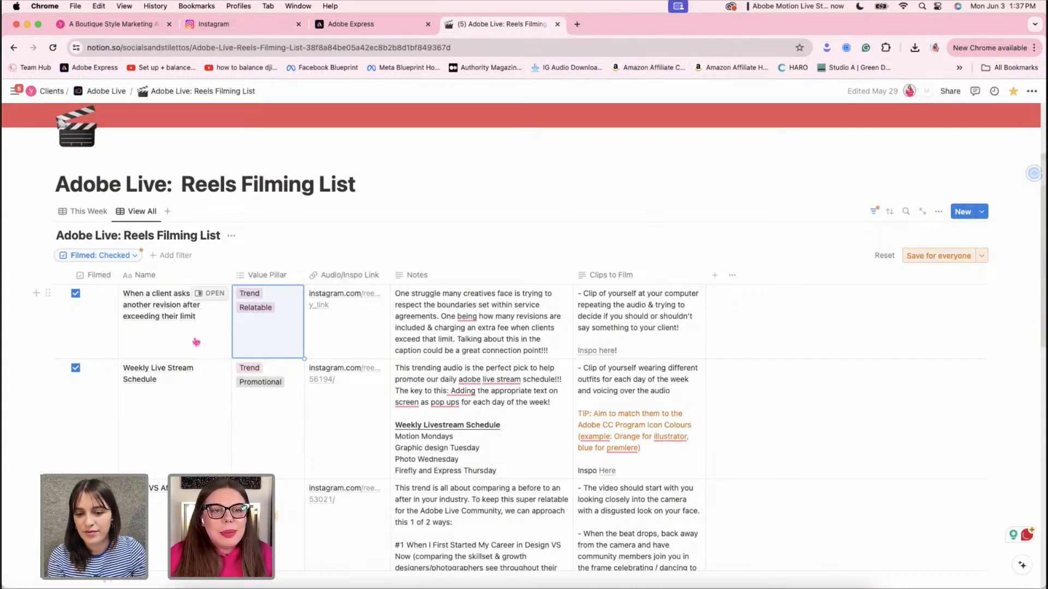
pyautogui.scroll(-1, 194, 338)
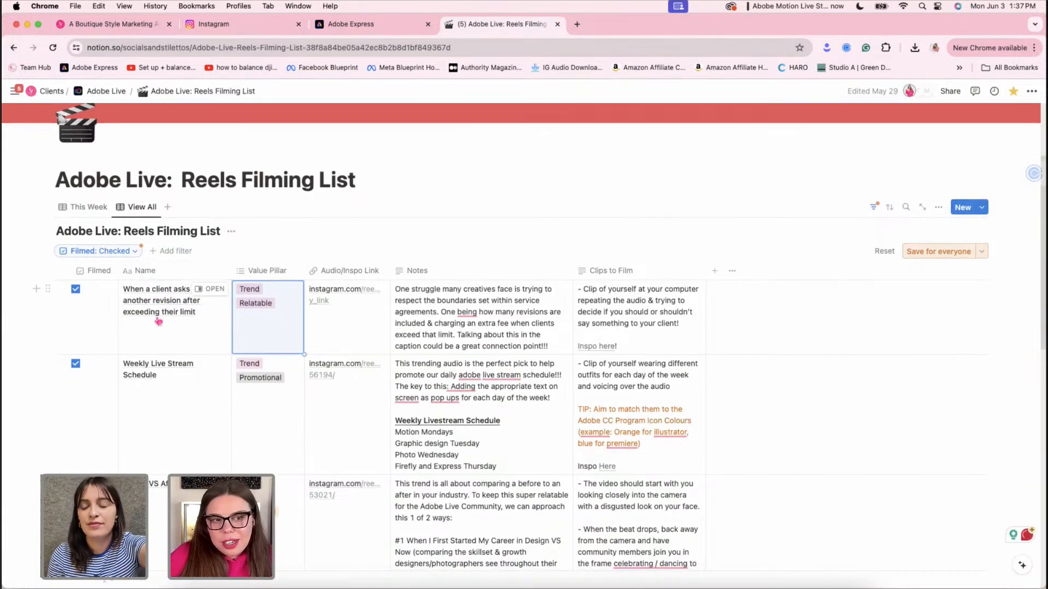
# Open the client revision entry's inspiration reel, close the old Instagram tab, and play the reel with sound before muting it
pyautogui.click(335, 291)
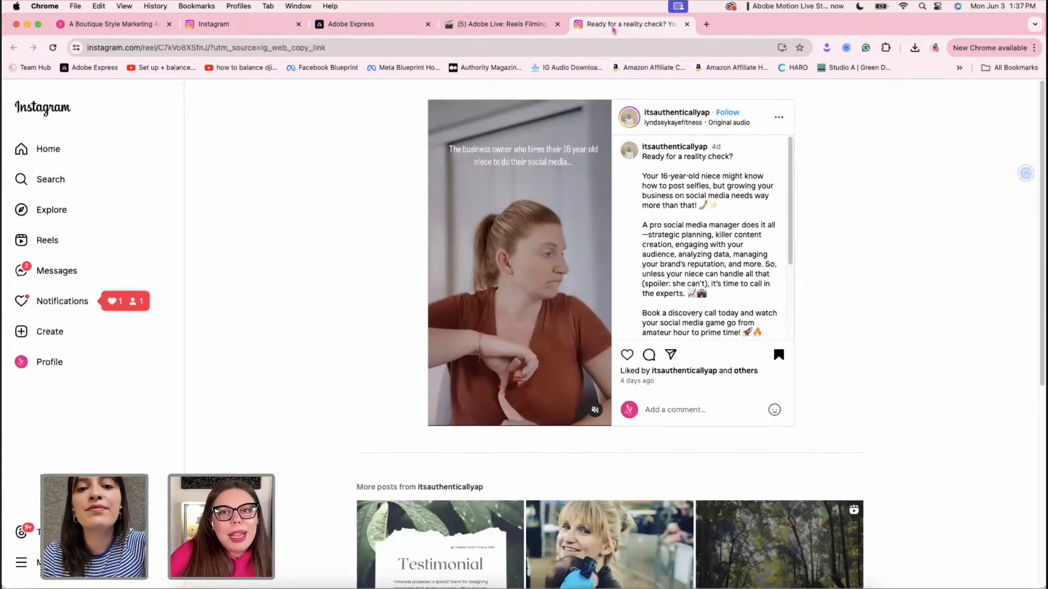
pyautogui.click(299, 25)
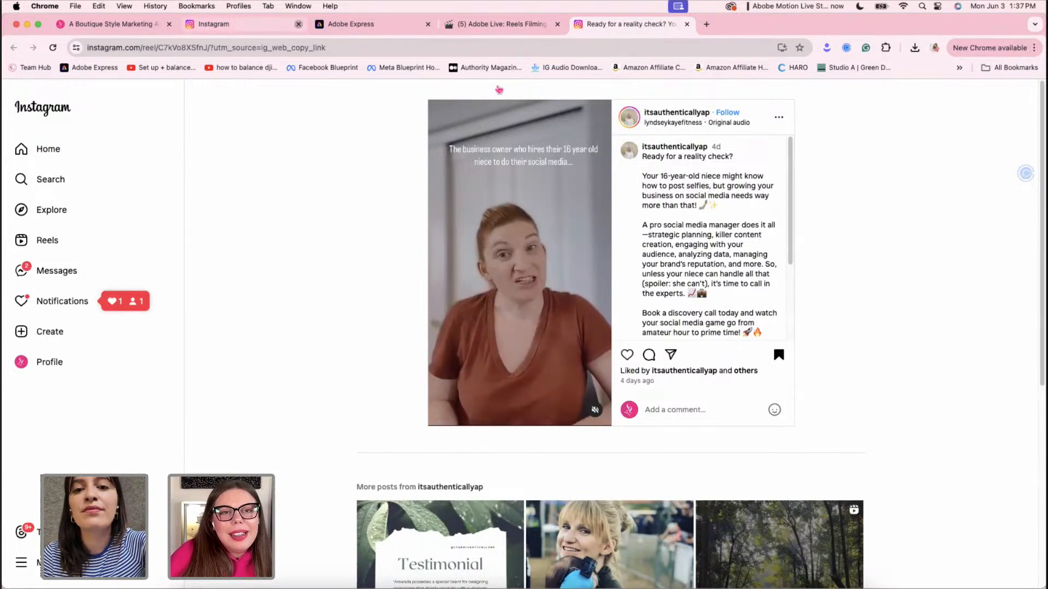
pyautogui.click(595, 410)
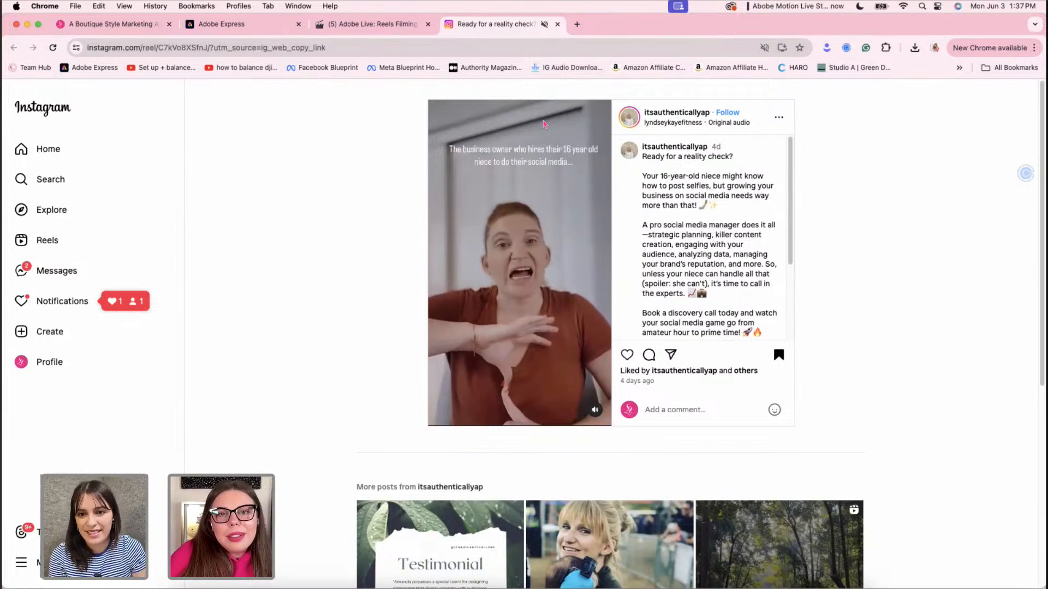
pyautogui.click(544, 24)
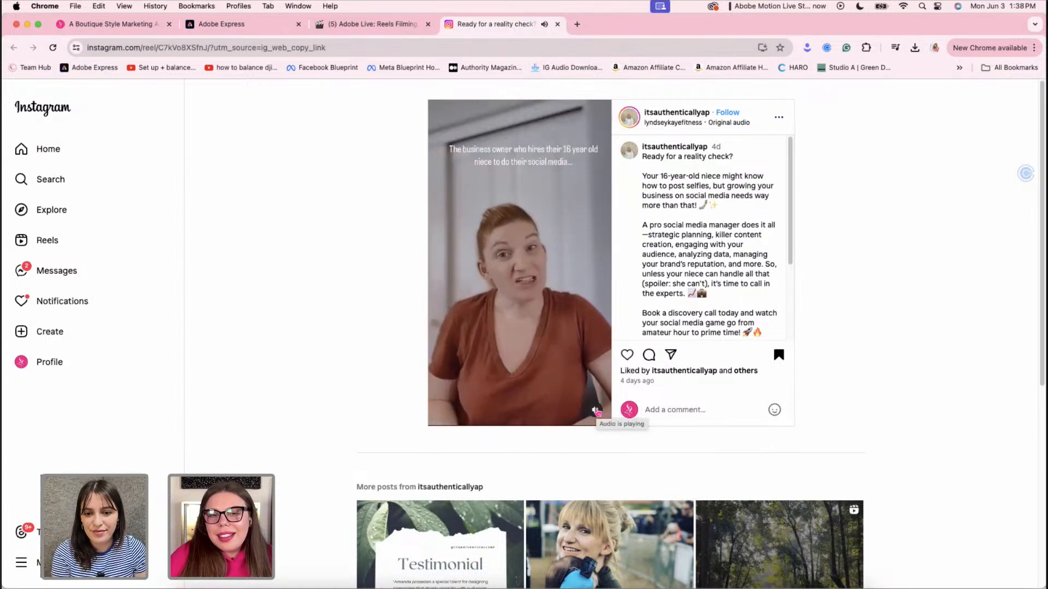
pyautogui.click(597, 411)
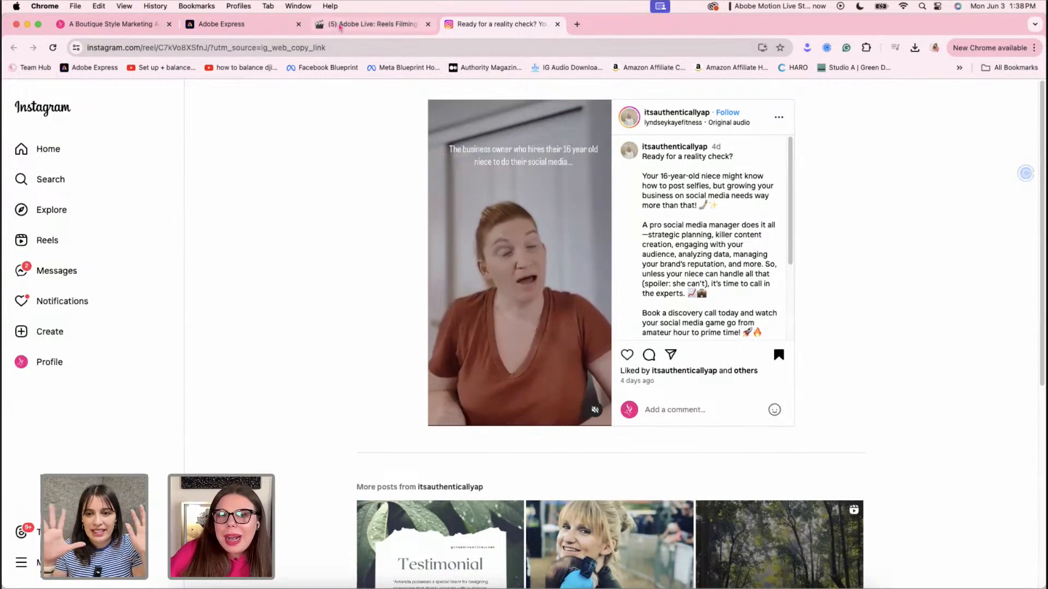
# Check the filming list's notes against the inspiration reel, ending back on the Notion list
pyautogui.click(340, 24)
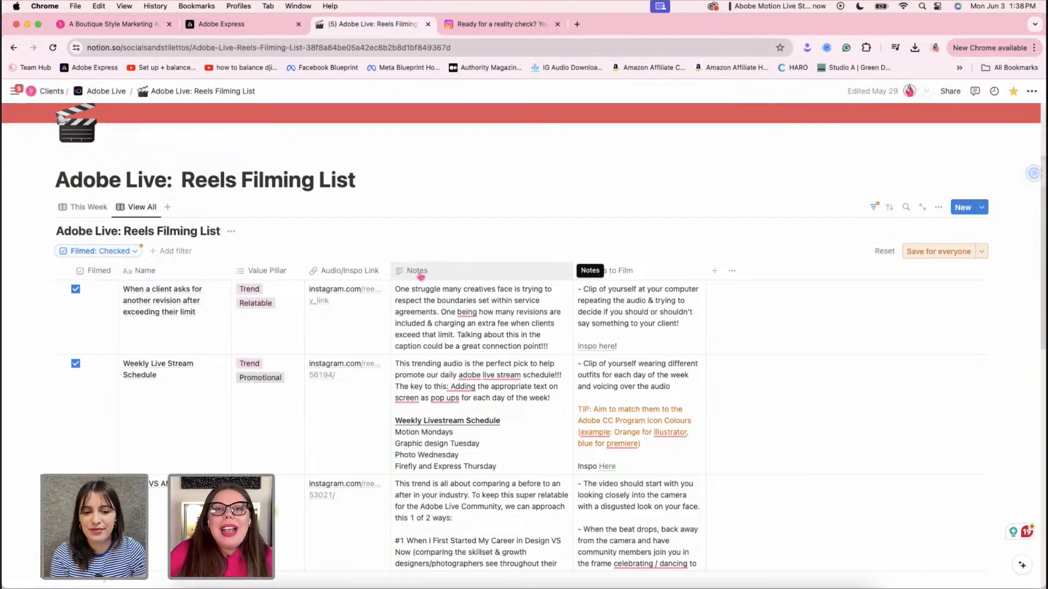
pyautogui.click(524, 24)
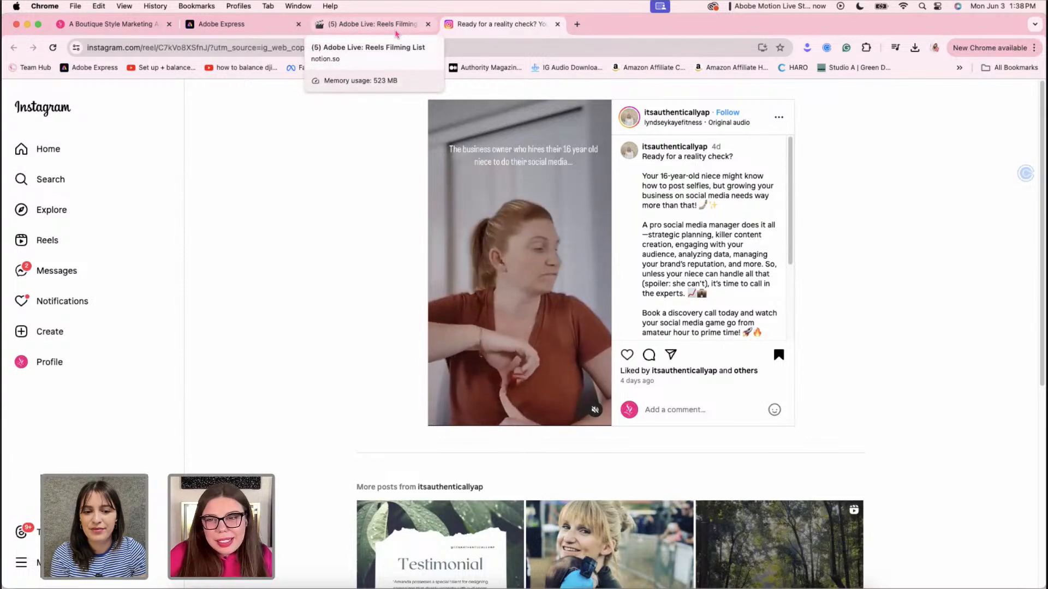
pyautogui.click(396, 32)
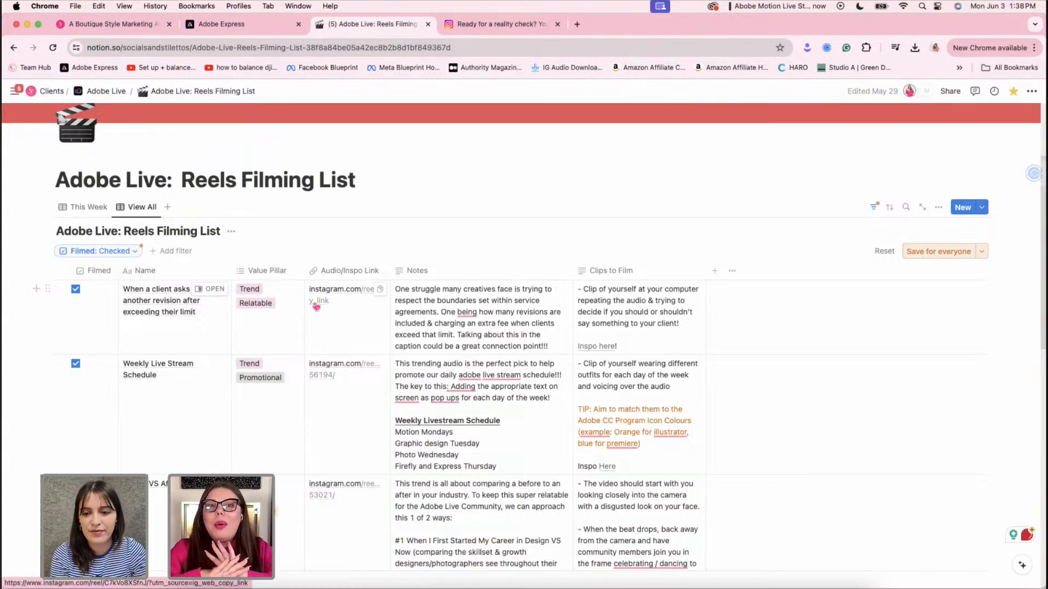
# Switch to Adobe Express and look over the creation options and quick actions on its home page
pyautogui.click(257, 33)
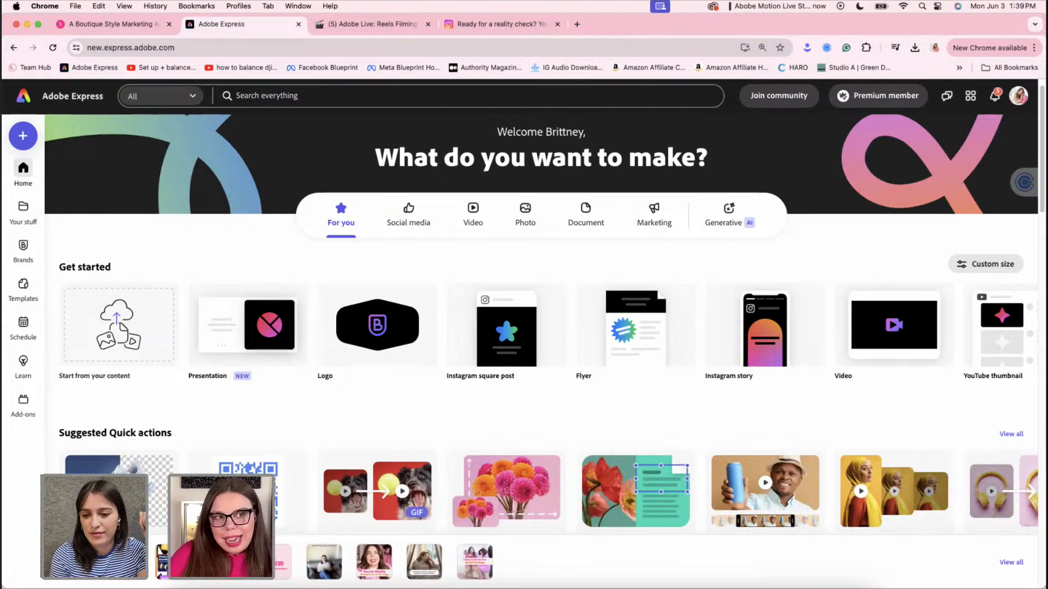
pyautogui.click(32, 139)
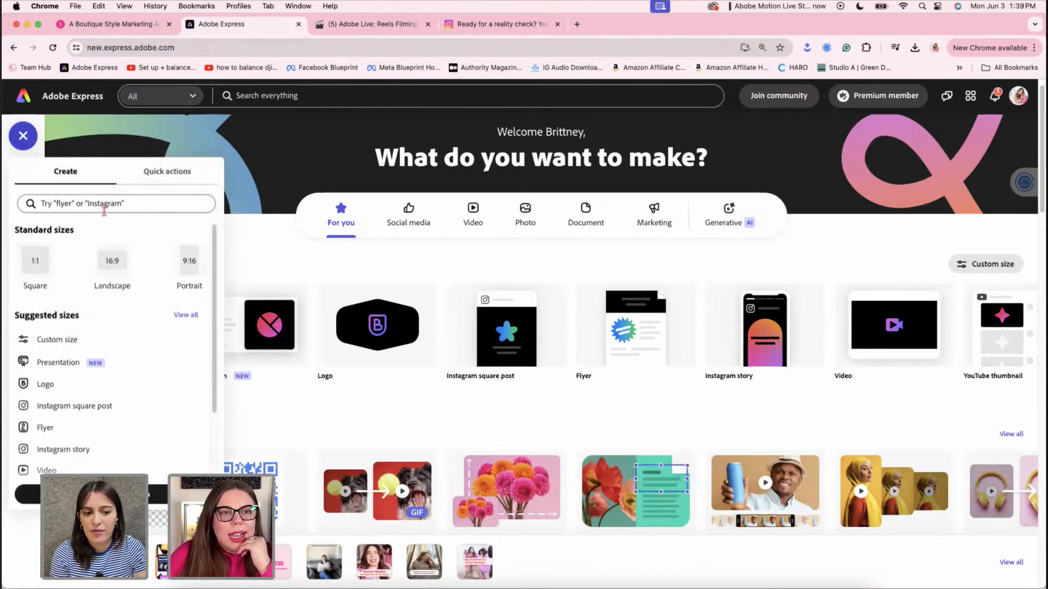
pyautogui.click(280, 228)
pyautogui.scroll(-8, 304, 297)
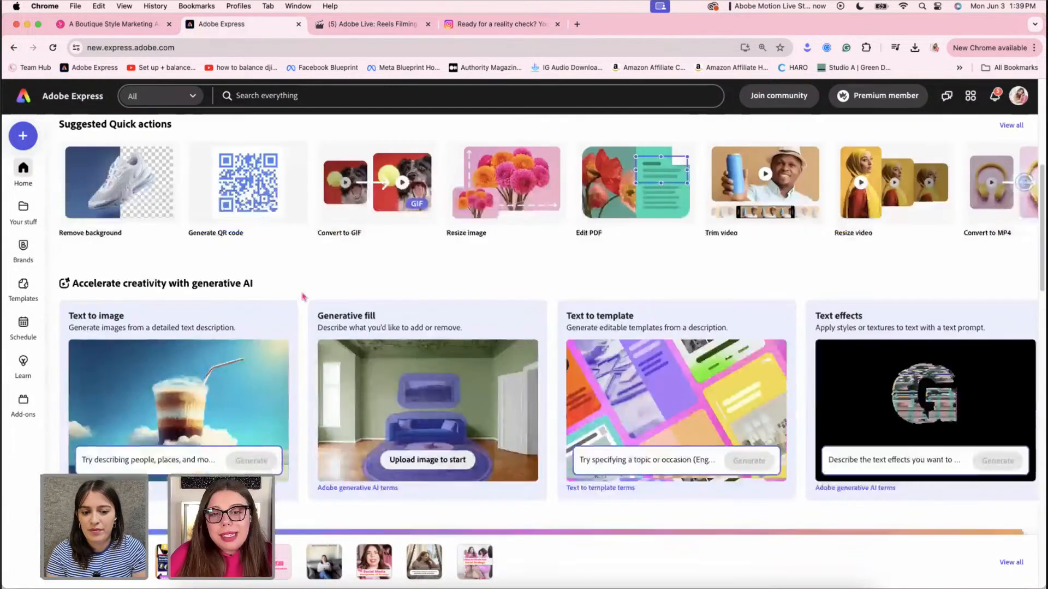
pyautogui.scroll(10, 303, 297)
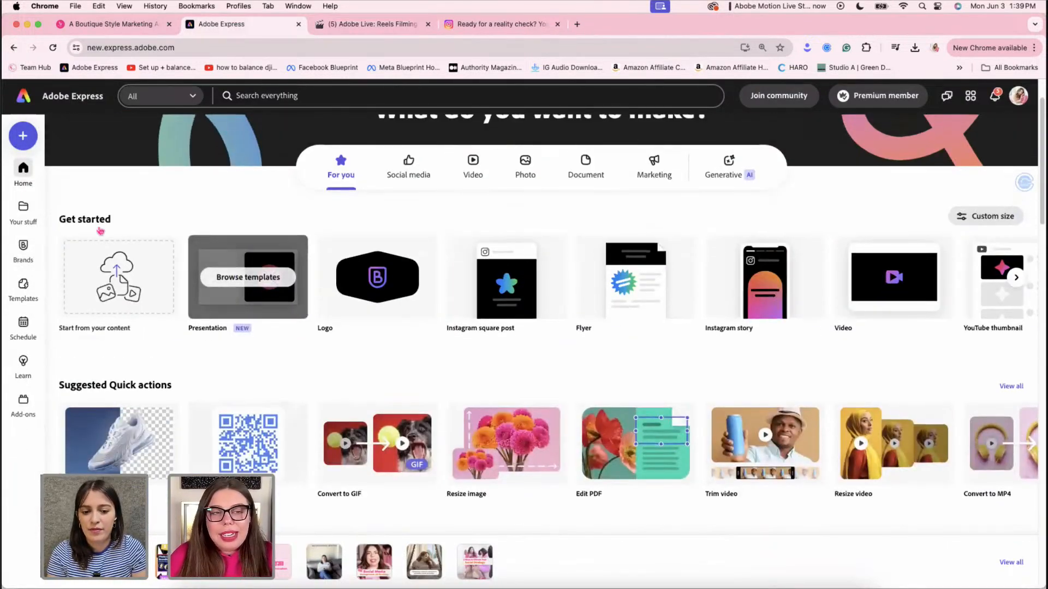
# Search the creation options for "insta" and start a new Instagram reel project
pyautogui.click(23, 143)
pyautogui.click(95, 206)
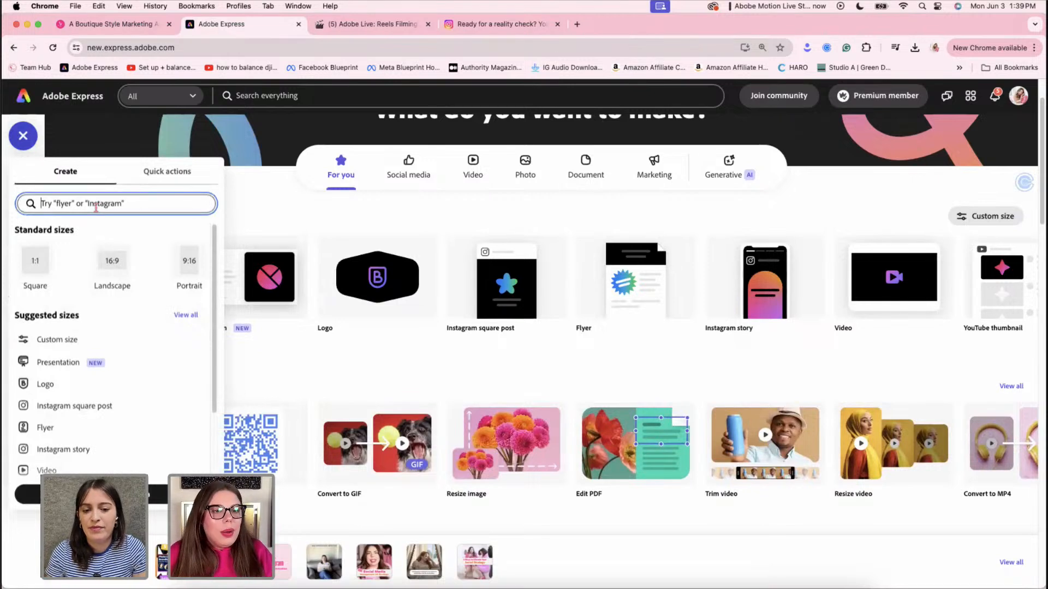
pyautogui.write('insta')
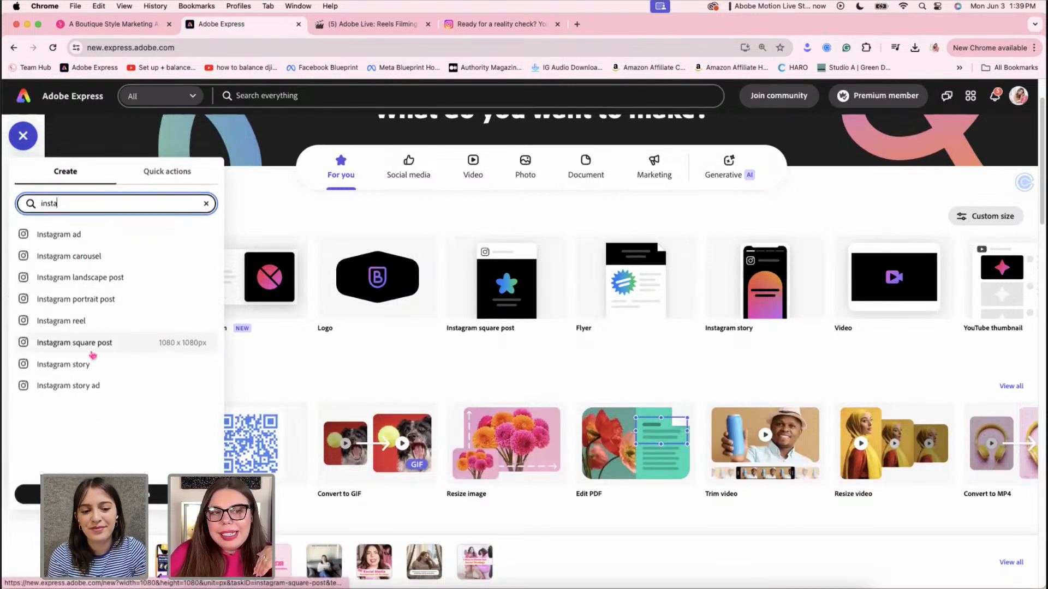
pyautogui.click(86, 322)
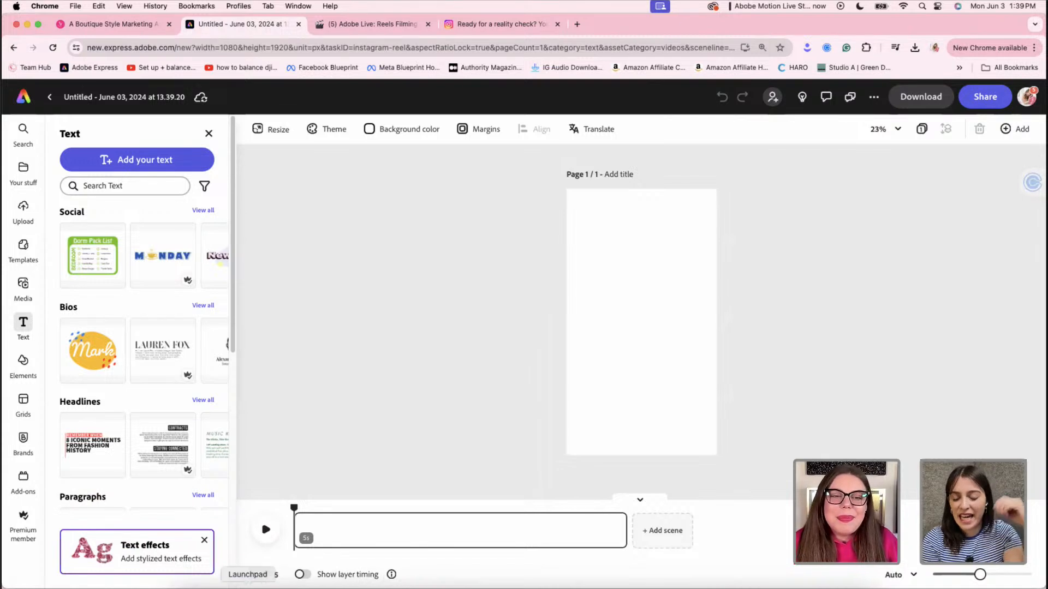
# Switch to Finder and add IMG_2060.MOV from the "Not Going to Talk About It" folder to the blank reel page
pyautogui.click(195, 588)
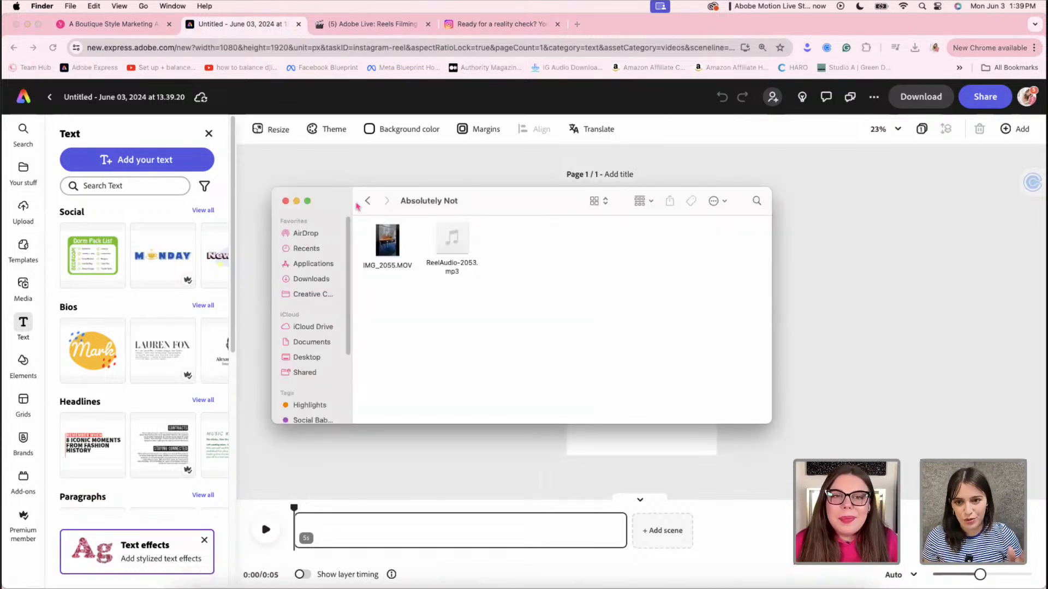
pyautogui.click(367, 201)
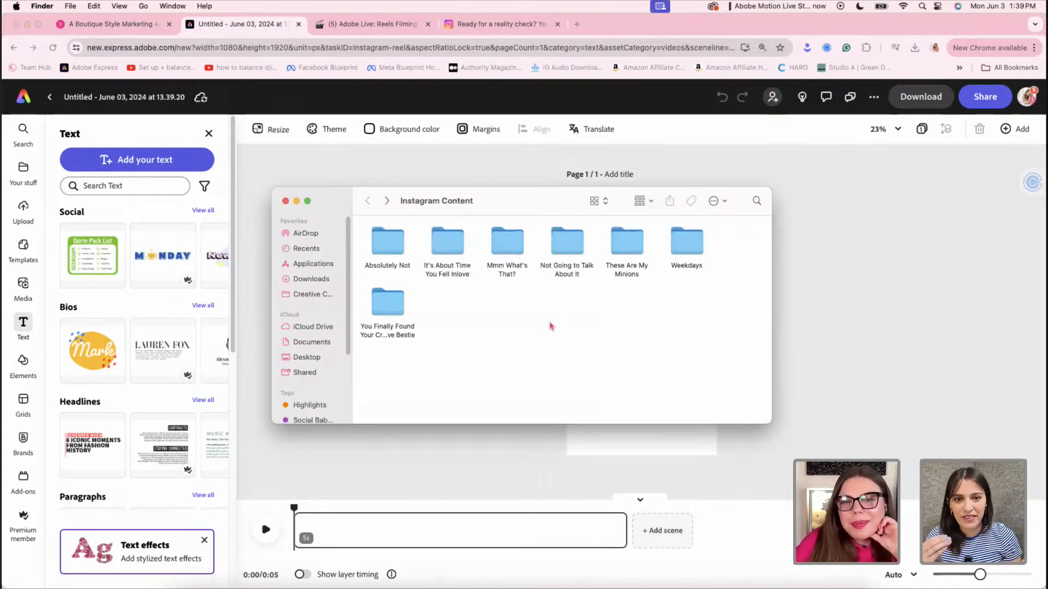
pyautogui.doubleClick(565, 251)
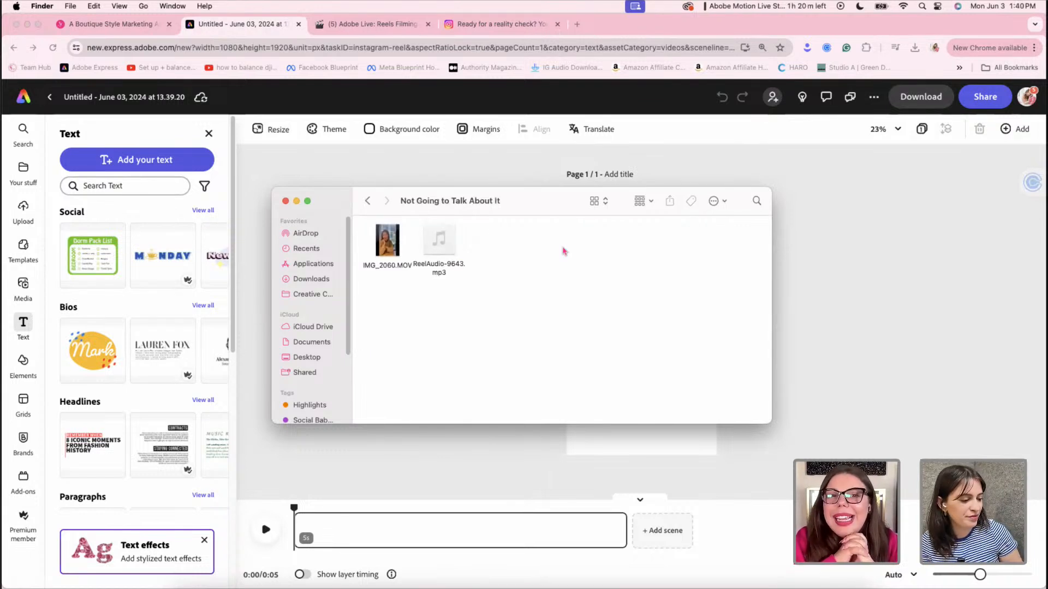
pyautogui.click(367, 201)
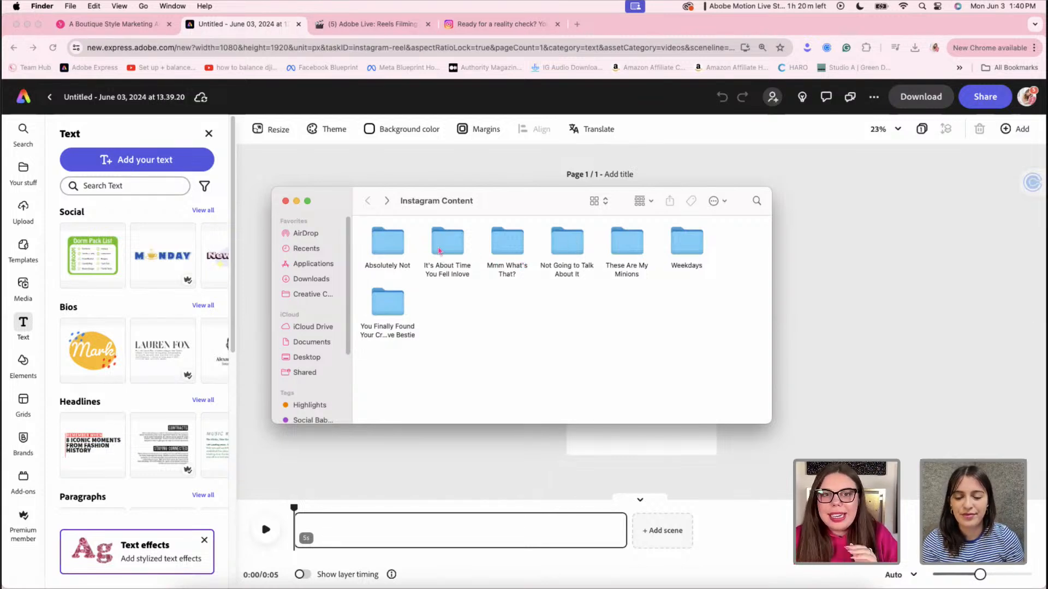
pyautogui.doubleClick(552, 249)
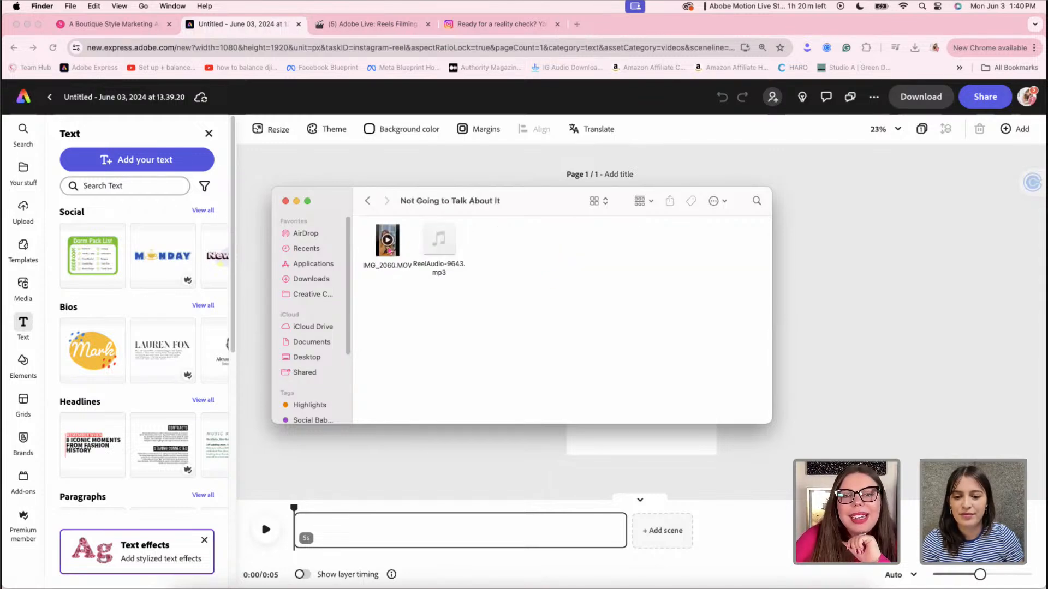
pyautogui.moveTo(389, 250); pyautogui.dragTo(603, 442)
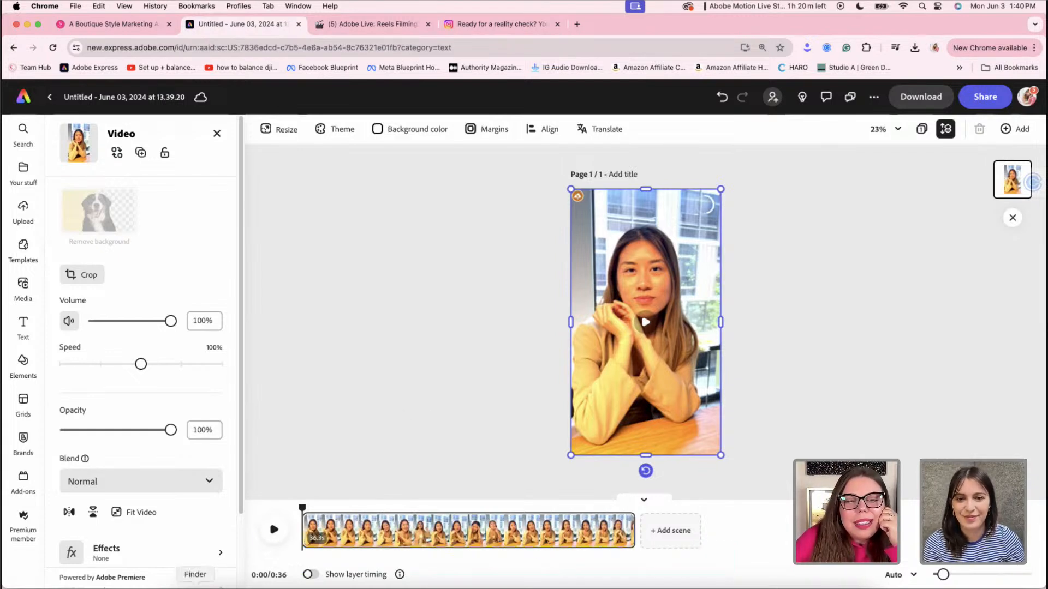
# Try to add ReelAudio-9643.mp3 from Finder to the reel, and turn on layer timing for the timeline
pyautogui.click(196, 588)
pyautogui.moveTo(443, 245); pyautogui.dragTo(578, 498)
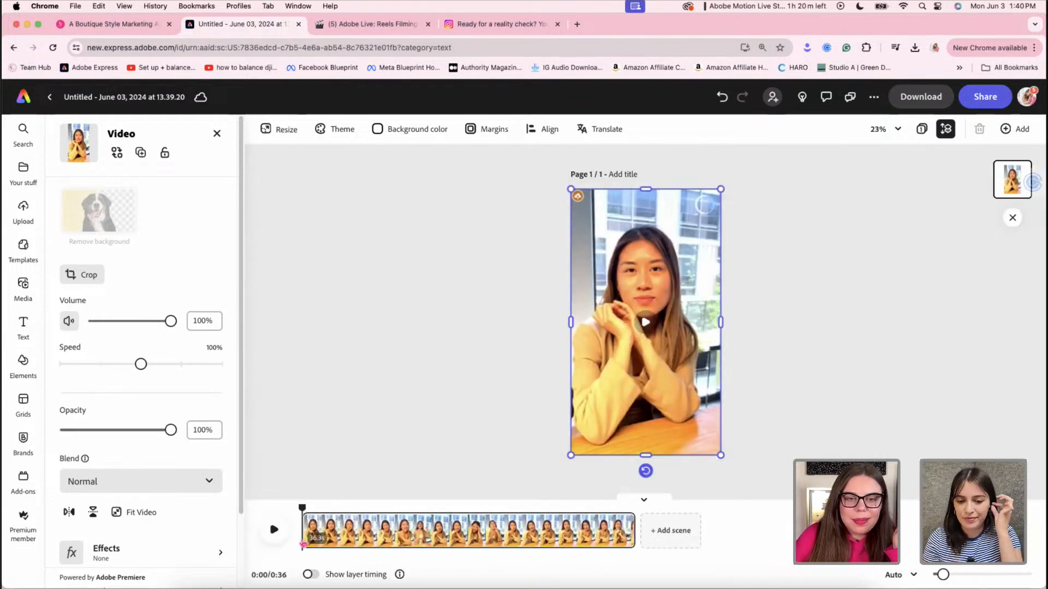
pyautogui.click(311, 575)
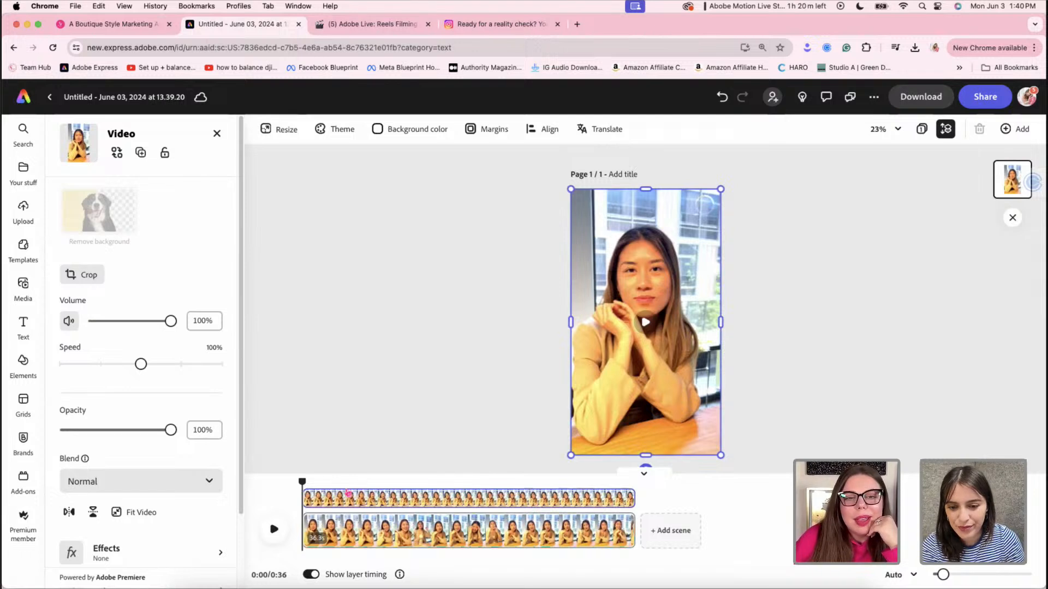
# Play and scrub through the clip from its start to about 0:26 to look for the take to use
pyautogui.press('space')
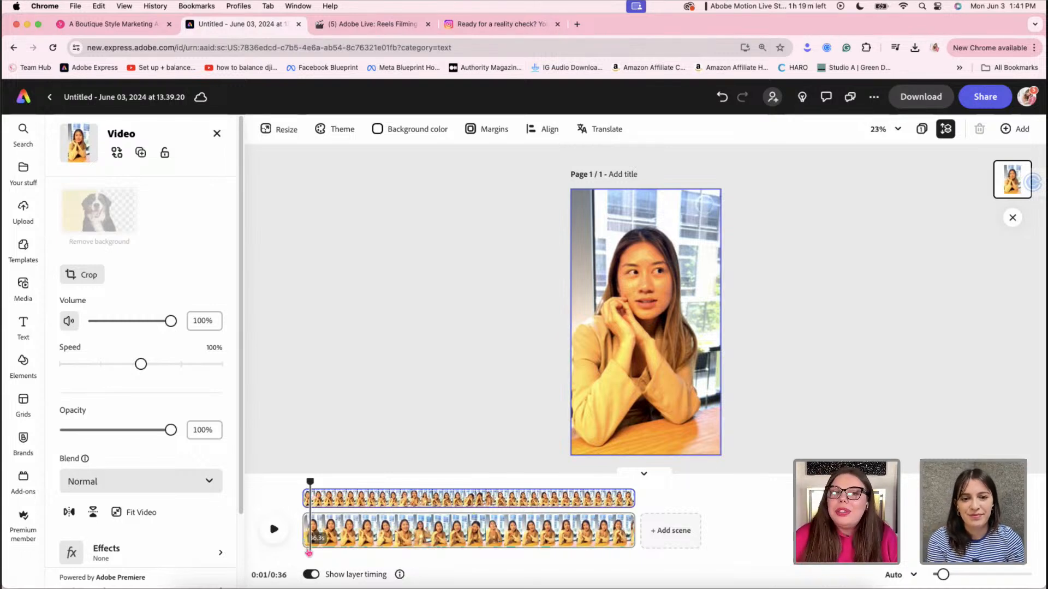
pyautogui.moveTo(321, 486); pyautogui.dragTo(278, 484)
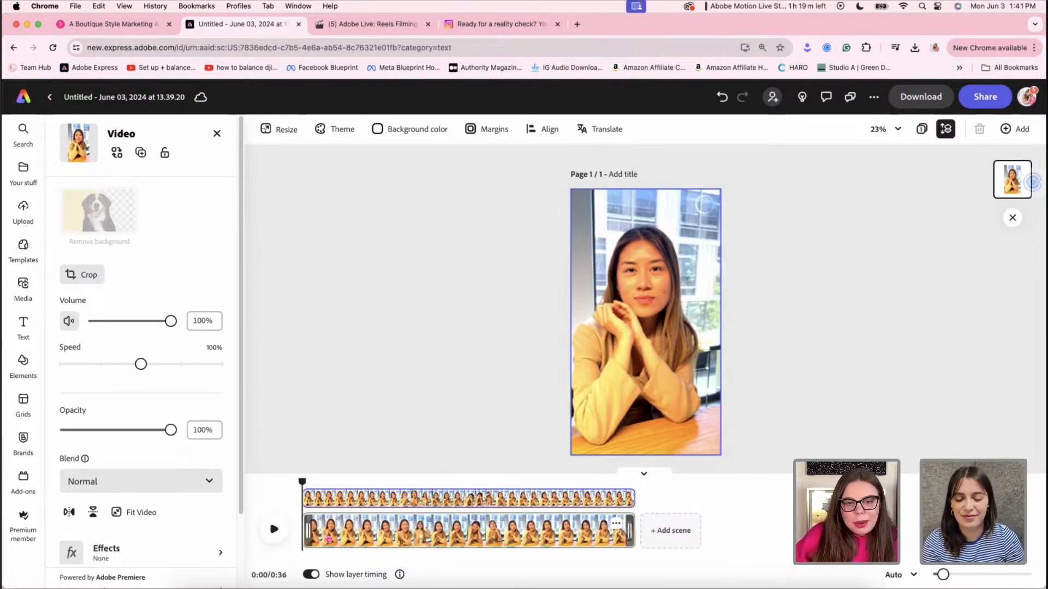
pyautogui.moveTo(308, 525)
pyautogui.mouseDown()
pyautogui.moveTo(373, 524)
pyautogui.moveTo(305, 524)
pyautogui.mouseUp()
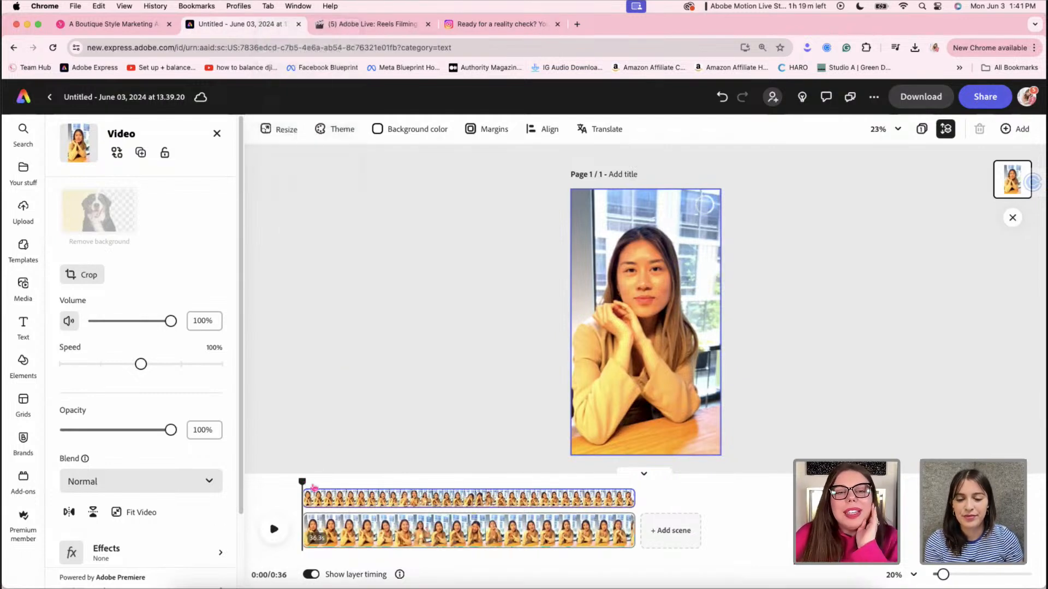
pyautogui.moveTo(314, 487); pyautogui.dragTo(563, 498)
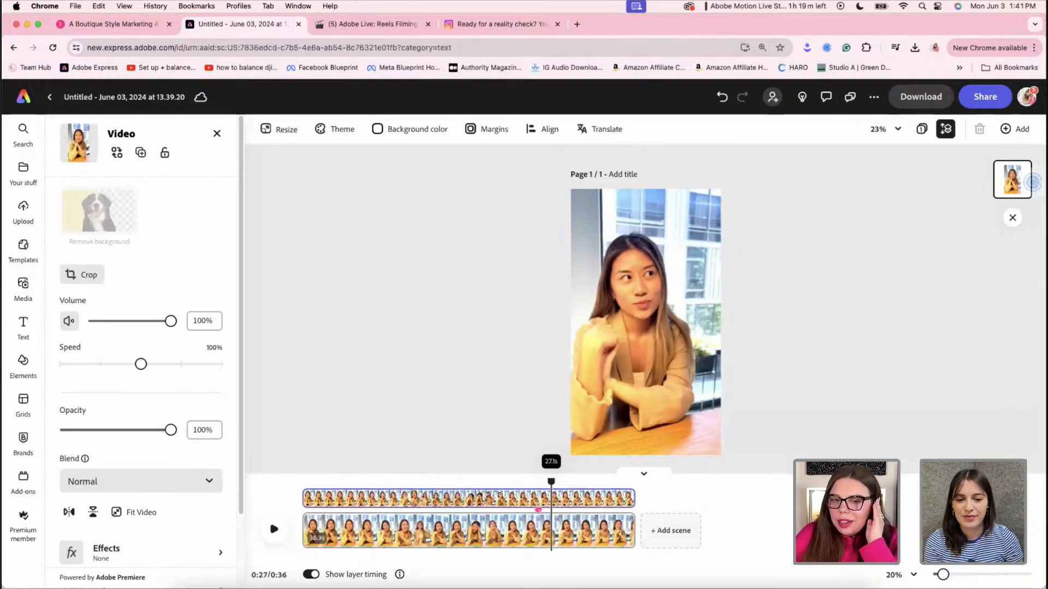
pyautogui.click(537, 510)
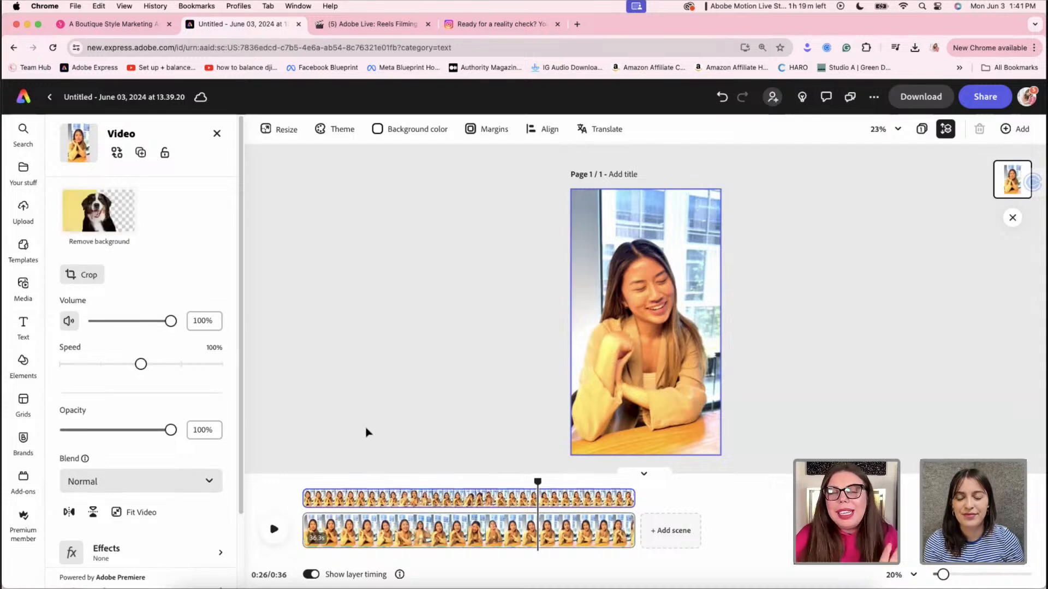
# Check the Notion filming list, return to the reel, and scrub the clip back to about 0:22
pyautogui.click(383, 27)
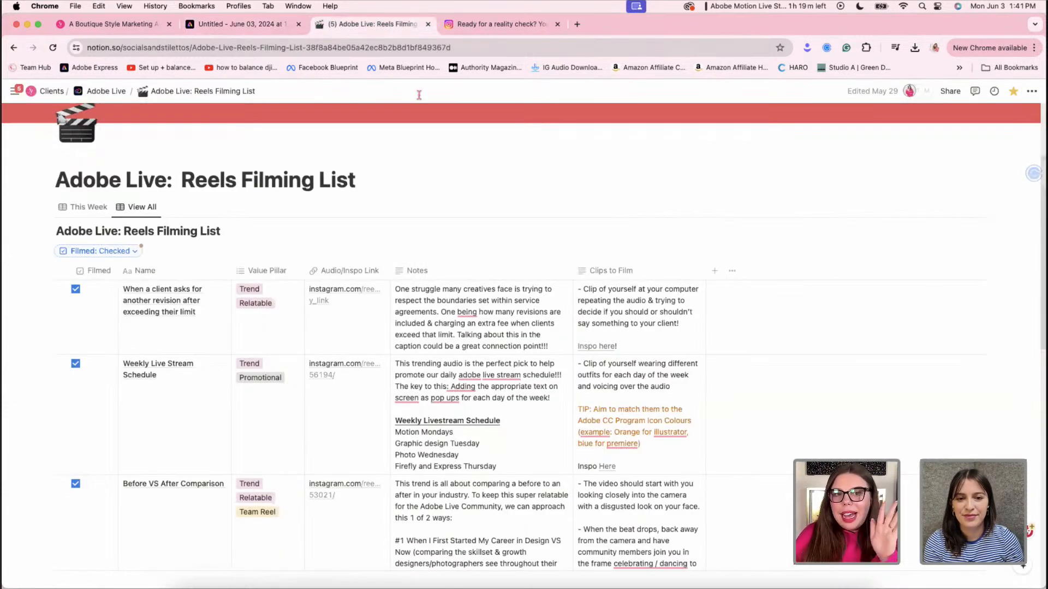
pyautogui.click(267, 28)
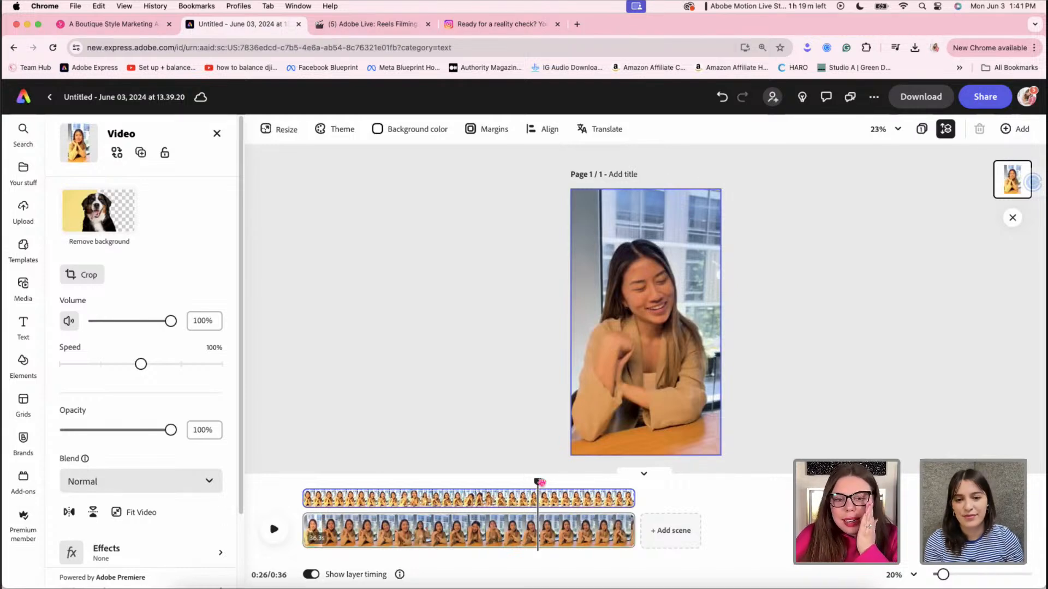
pyautogui.moveTo(540, 480)
pyautogui.mouseDown()
pyautogui.moveTo(566, 481)
pyautogui.moveTo(321, 481)
pyautogui.moveTo(626, 481)
pyautogui.moveTo(524, 481)
pyautogui.mouseUp()
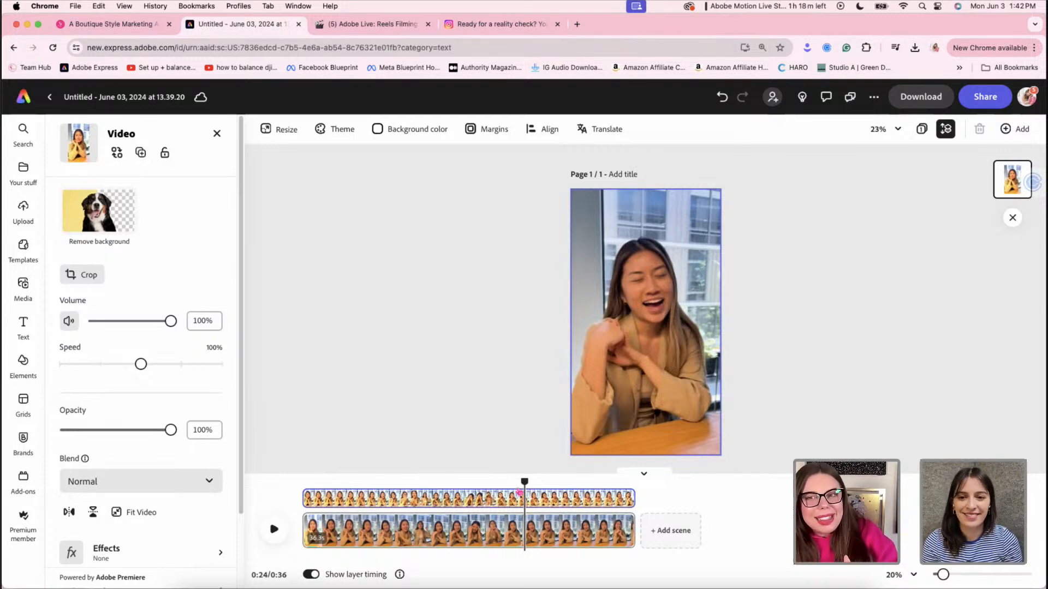
pyautogui.moveTo(524, 481); pyautogui.dragTo(507, 478)
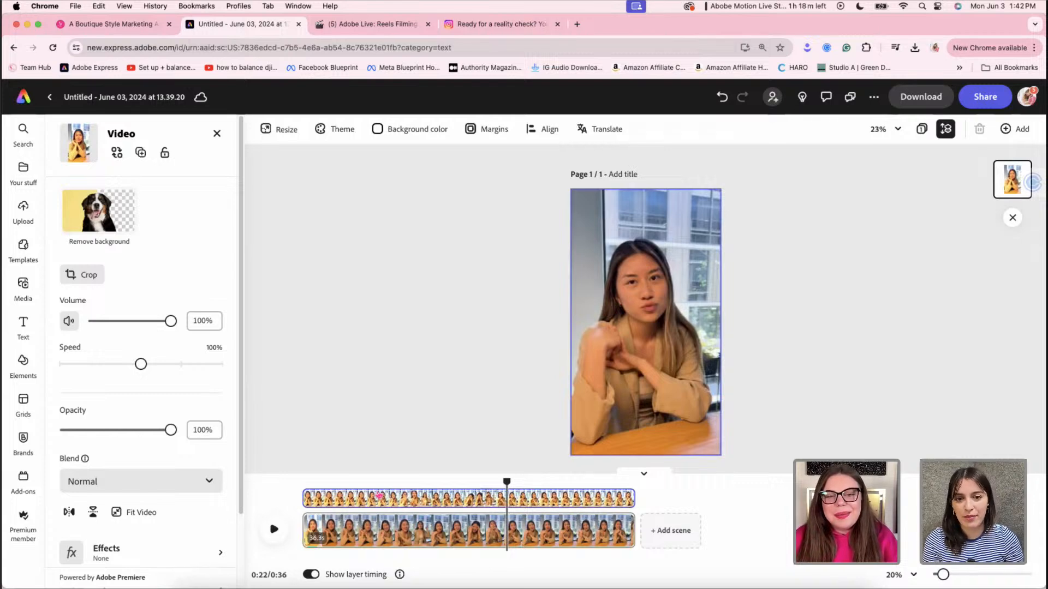
# Add ReelAudio-9643.mp3 from Finder as an audio track under the video, leaving layer timing on
pyautogui.click(385, 495)
pyautogui.click(195, 588)
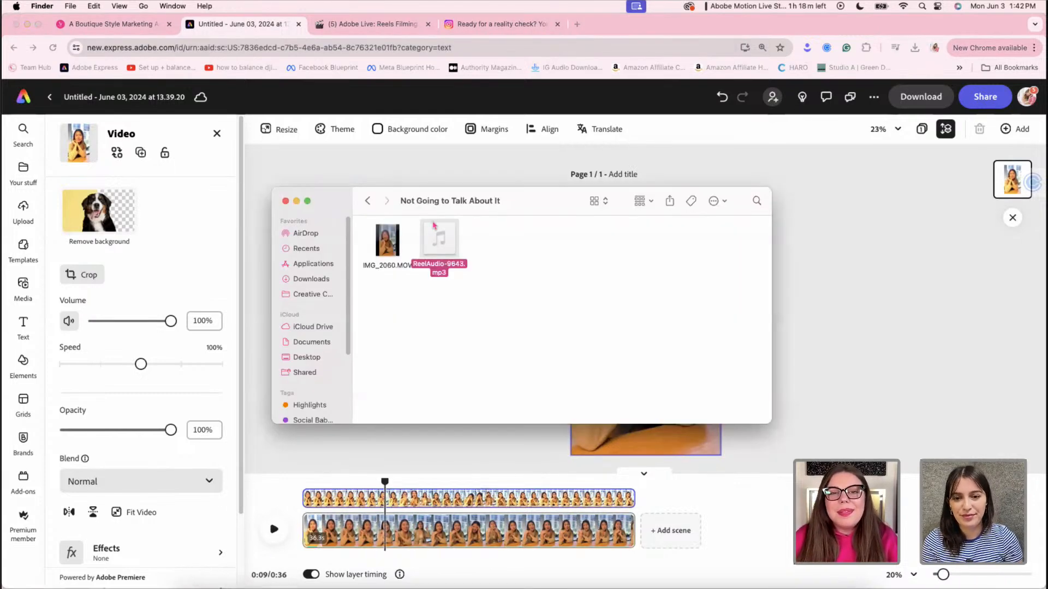
pyautogui.moveTo(434, 225); pyautogui.dragTo(382, 535)
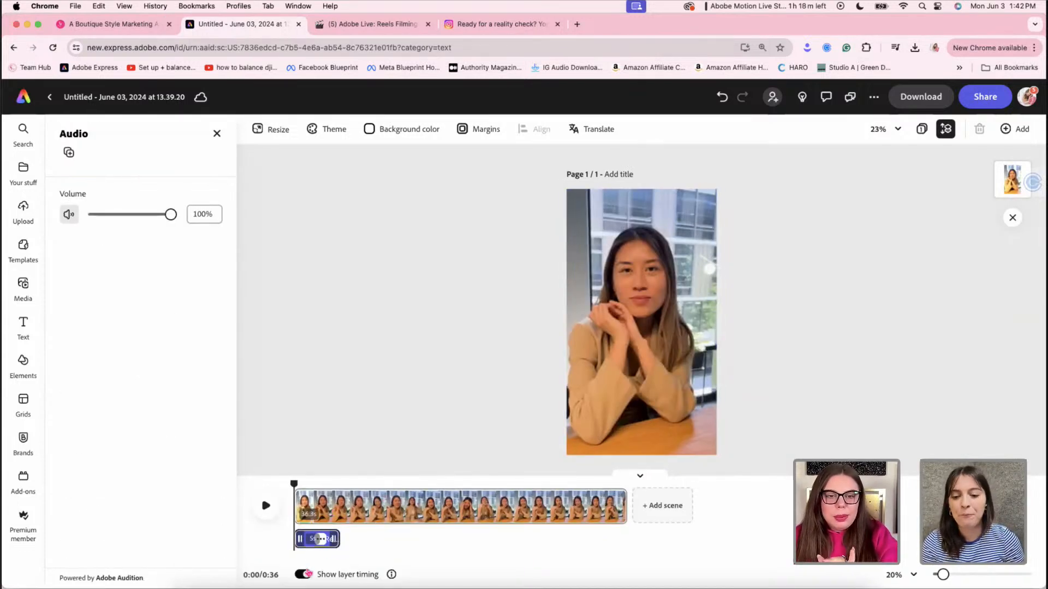
pyautogui.click(305, 576)
pyautogui.click(305, 576)
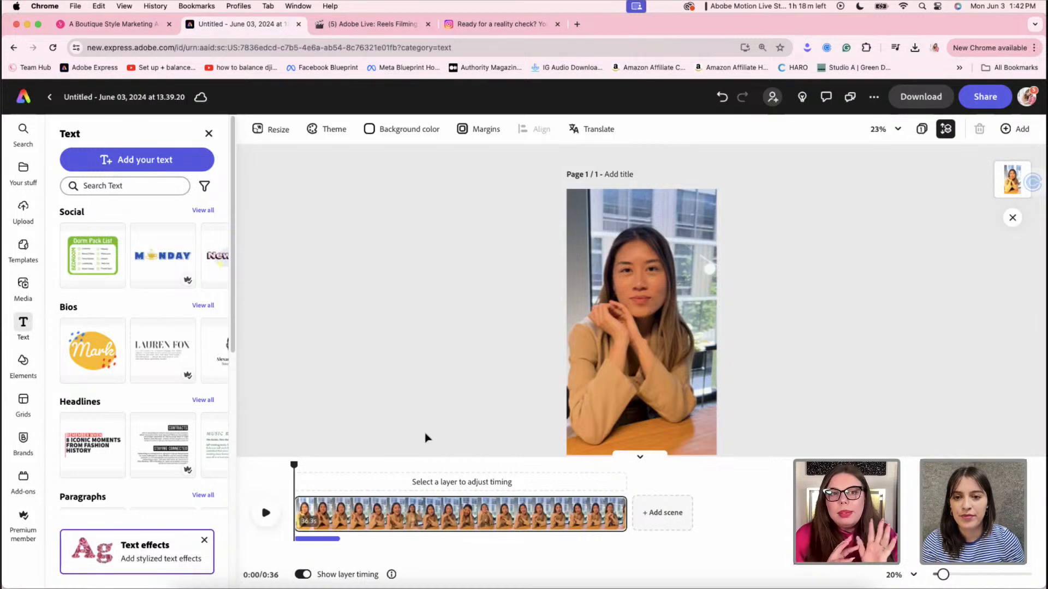
# Trim the start of the video scene so it lasts 10.2 s, and preview its opening against the audio
pyautogui.moveTo(302, 514)
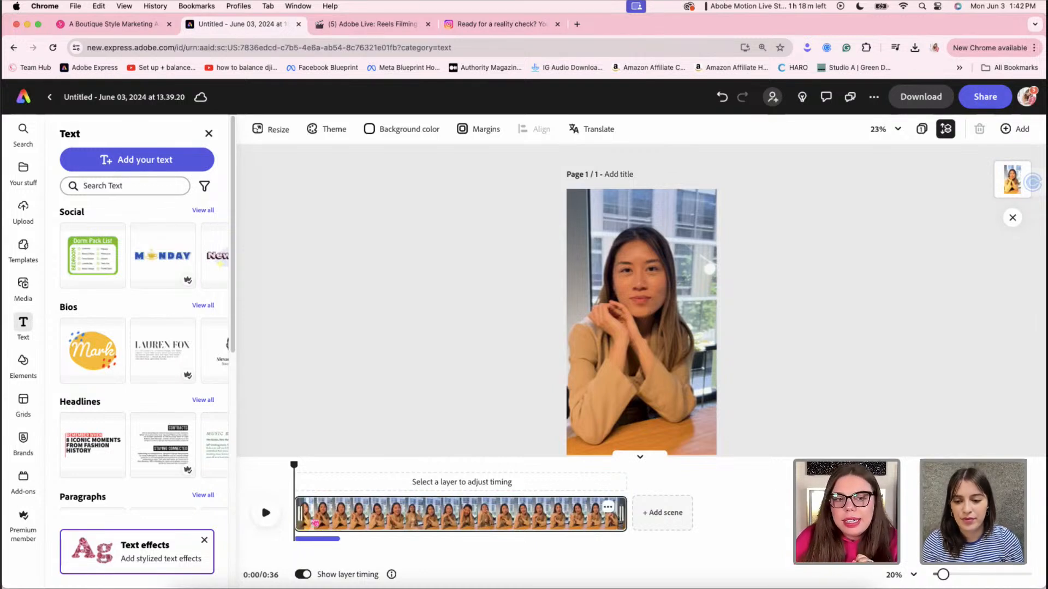
pyautogui.moveTo(299, 514); pyautogui.dragTo(533, 534)
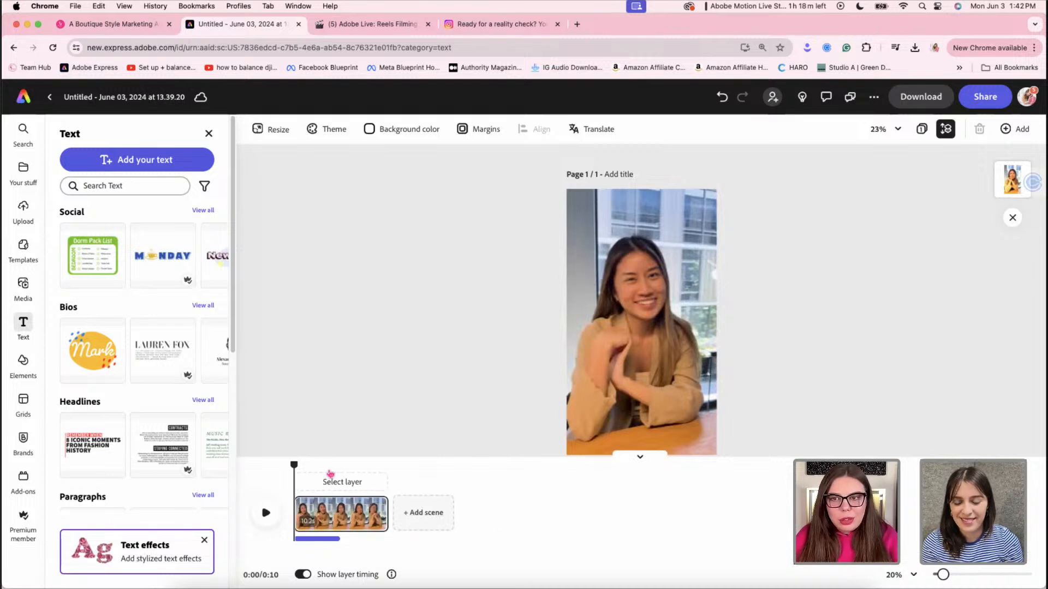
pyautogui.press('space')
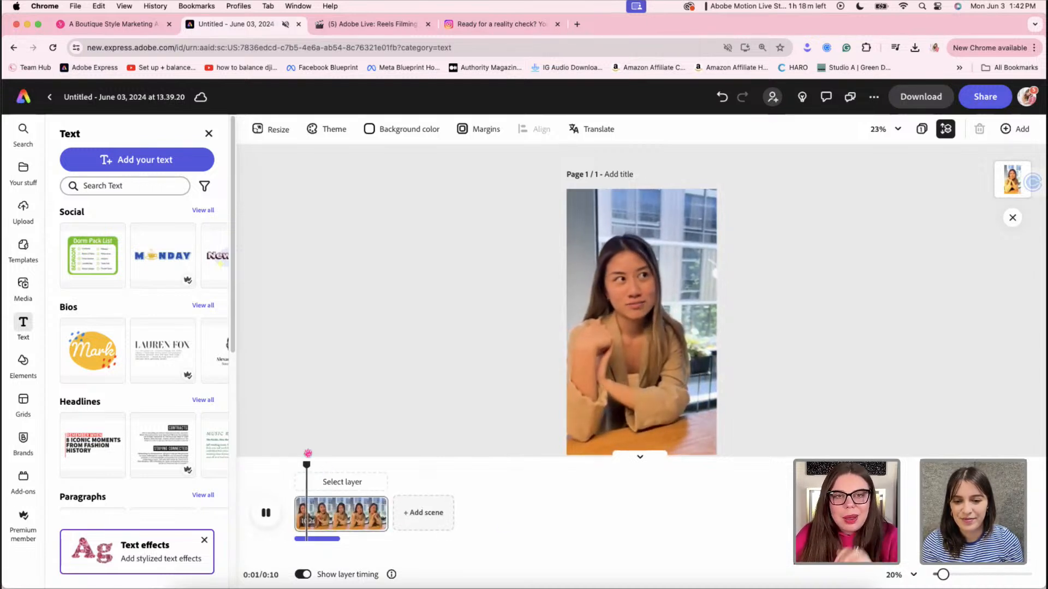
pyautogui.press('space')
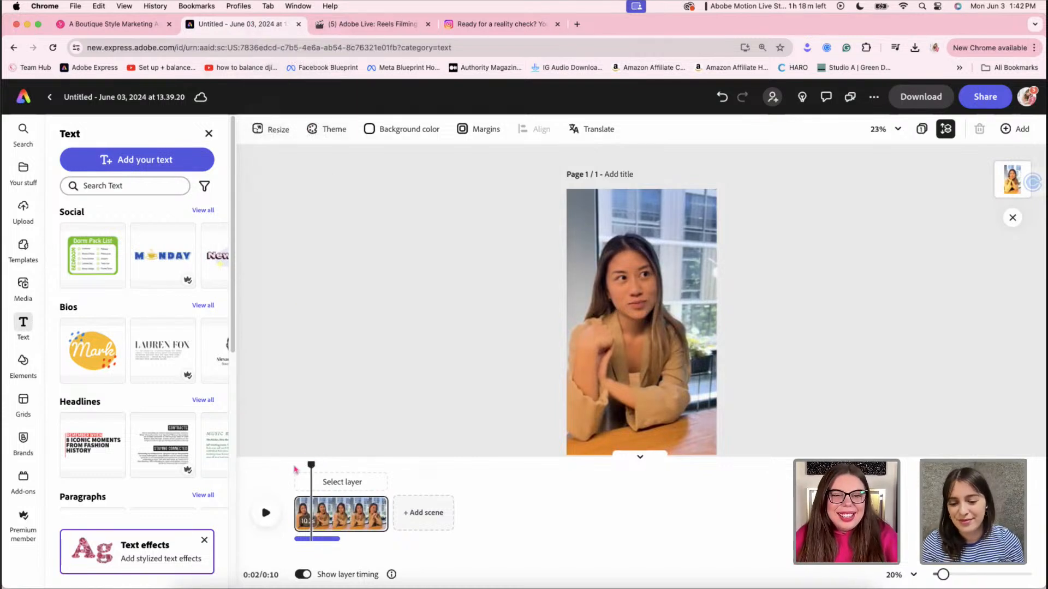
pyautogui.moveTo(309, 464); pyautogui.dragTo(281, 464)
pyautogui.press('space')
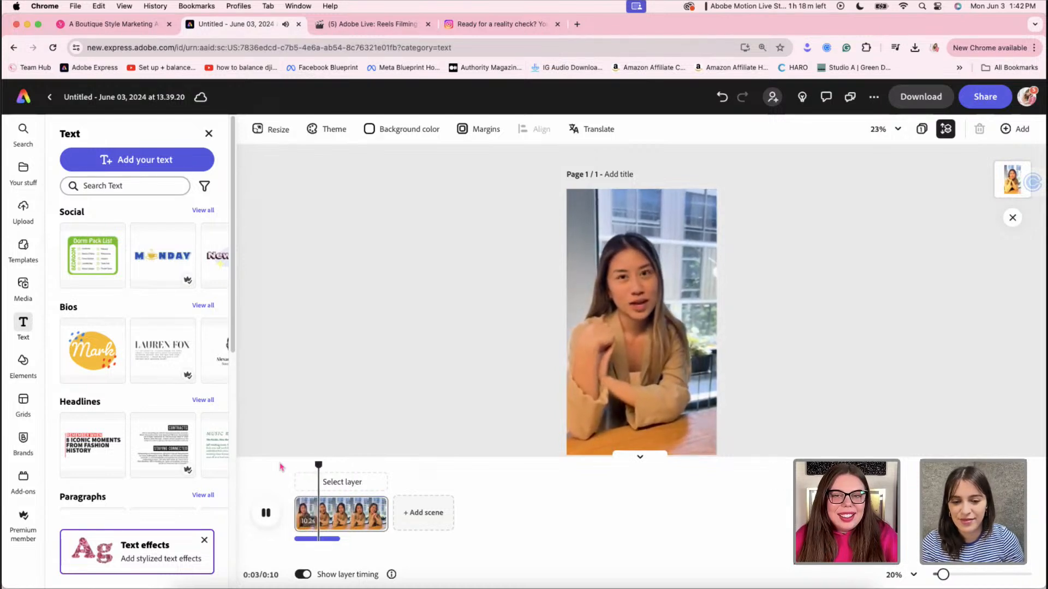
pyautogui.click(266, 513)
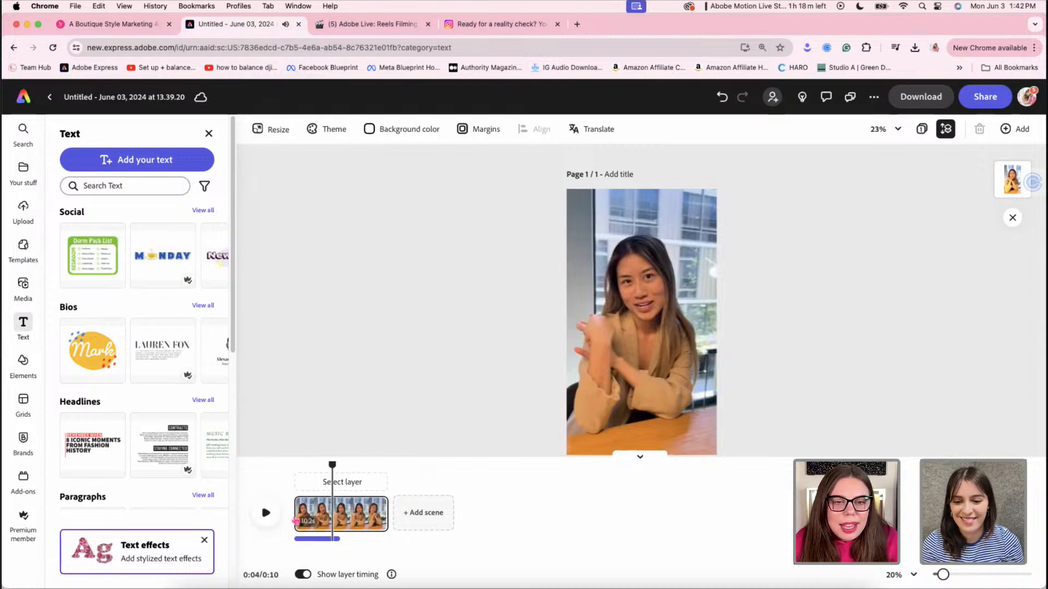
# Extend the start of the video scene to a length of 11 s and preview it with the audio
pyautogui.moveTo(300, 516); pyautogui.dragTo(293, 518)
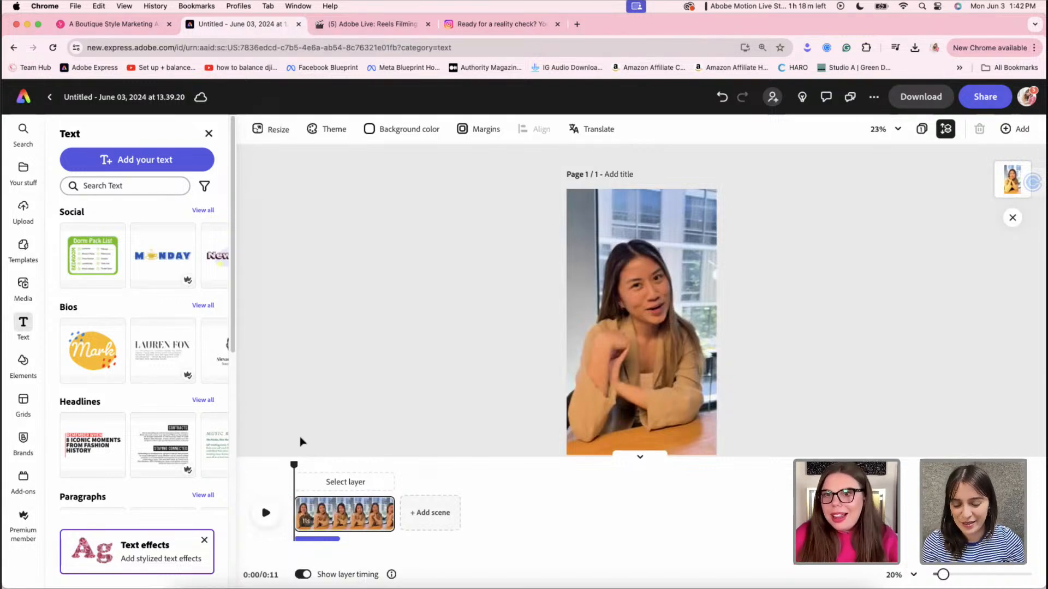
pyautogui.press('space')
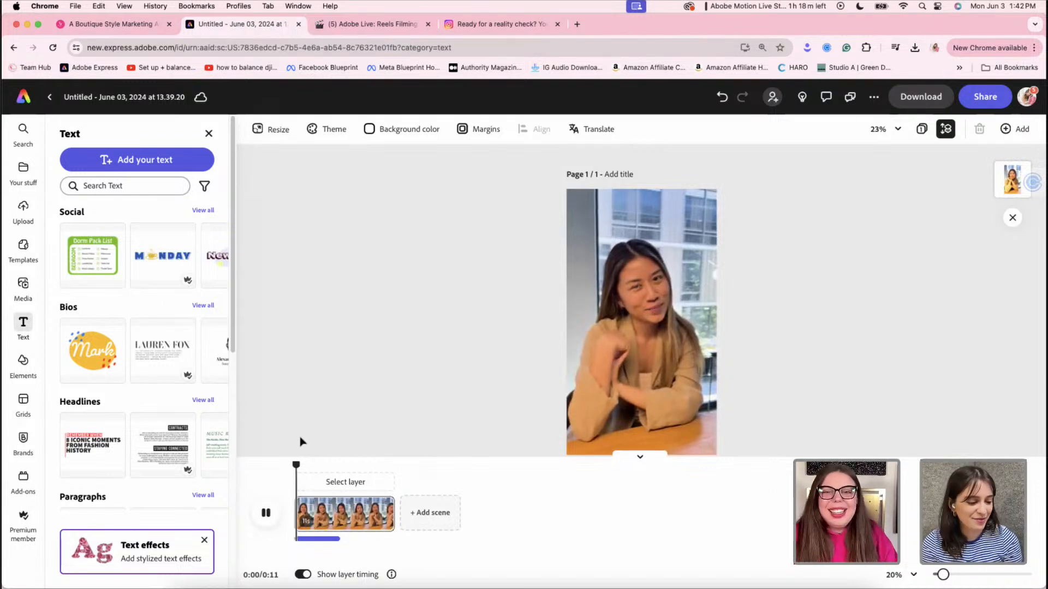
pyautogui.press('space')
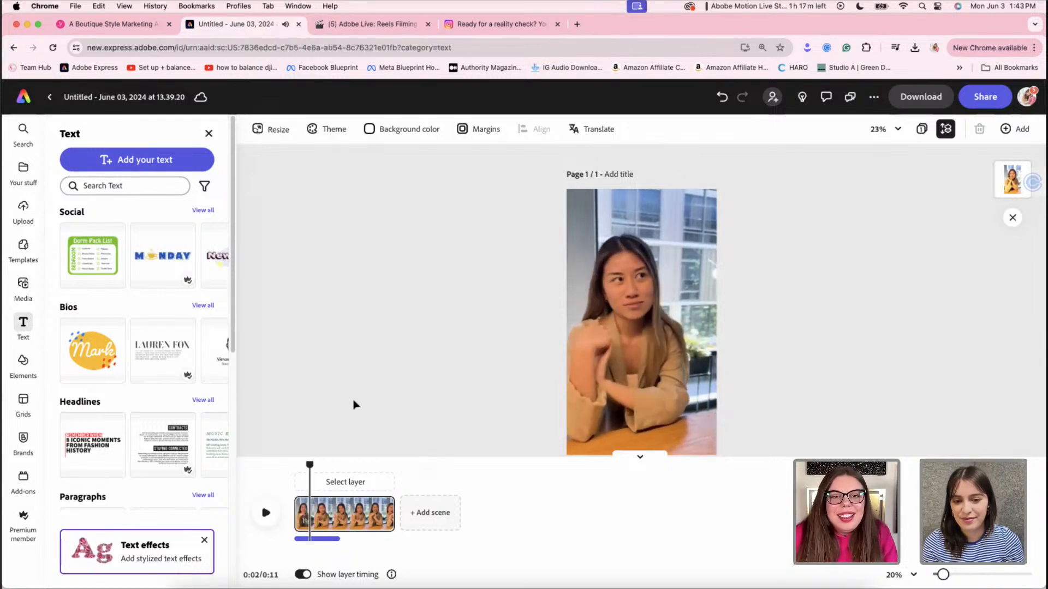
# Trim the scene's start to 10.4 s, and fine-tune it to 10.2 s with the timeline scaled to 124%
pyautogui.moveTo(301, 505); pyautogui.dragTo(306, 505)
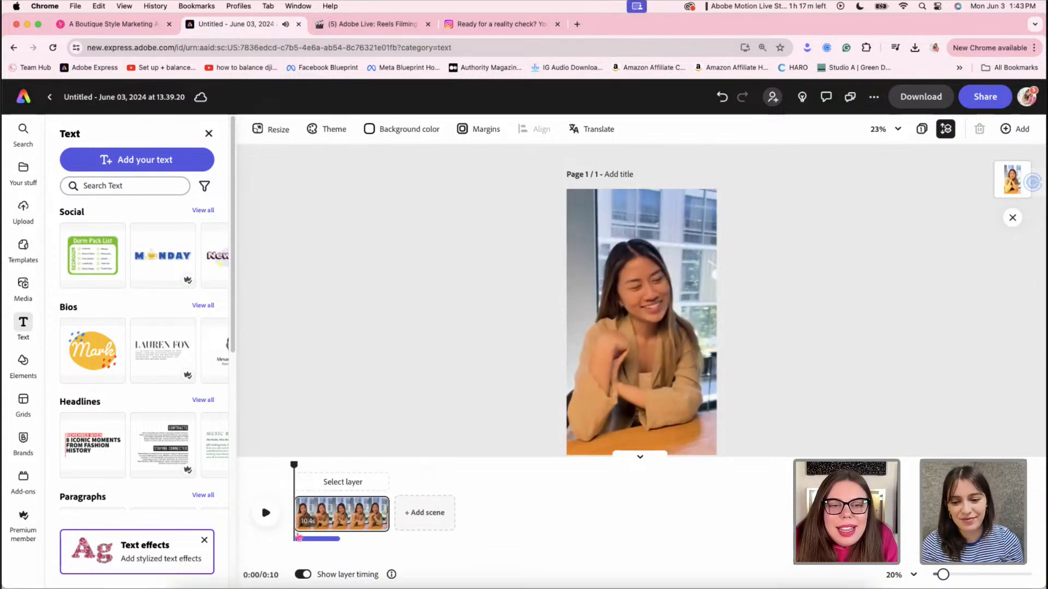
pyautogui.moveTo(944, 577); pyautogui.dragTo(974, 577)
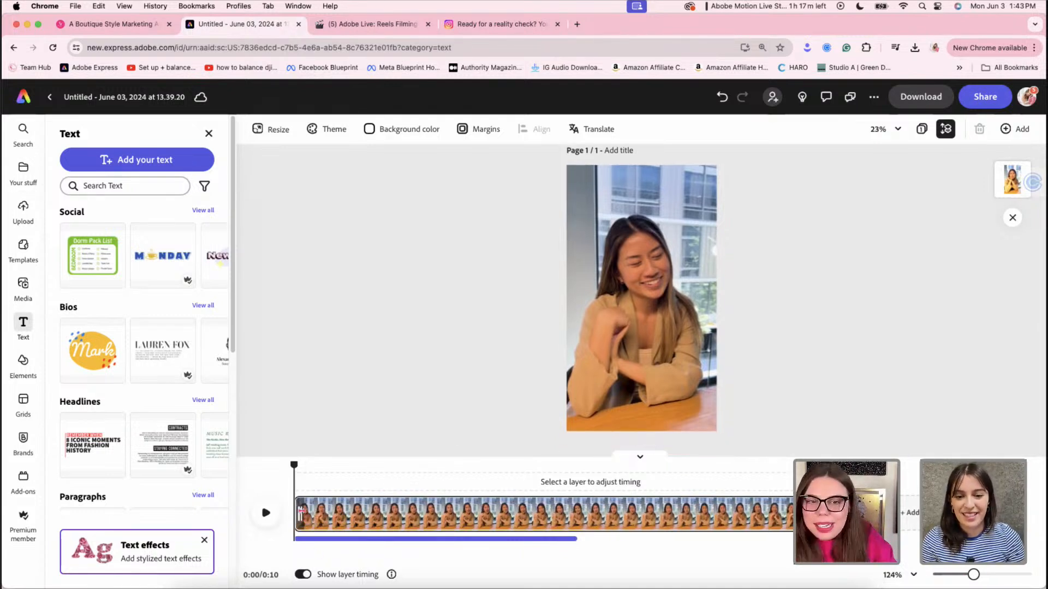
pyautogui.moveTo(297, 513)
pyautogui.mouseDown()
pyautogui.moveTo(325, 510)
pyautogui.moveTo(313, 513)
pyautogui.mouseUp()
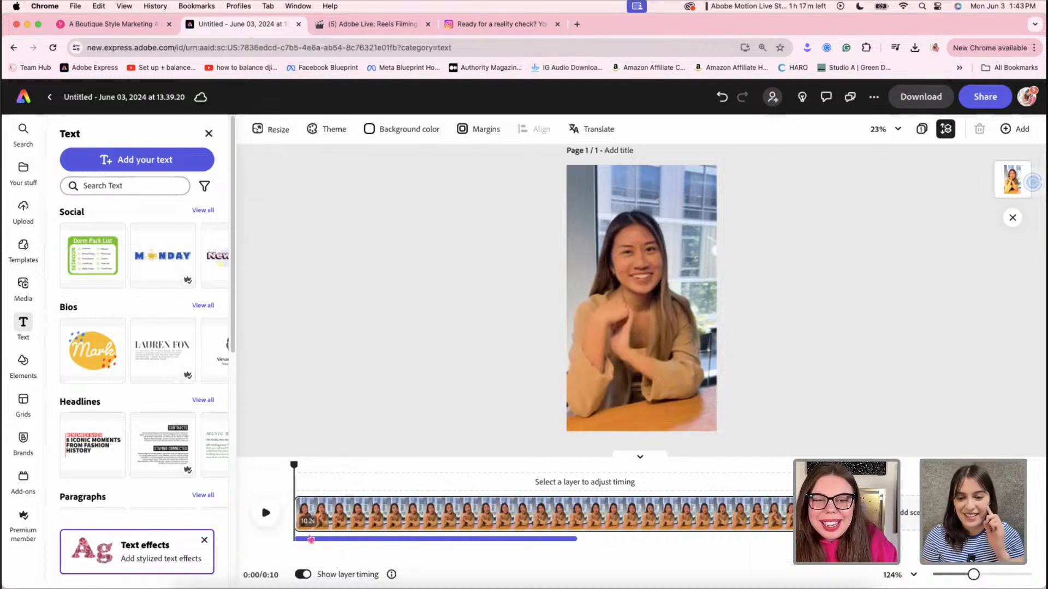
# Preview the scene with the audio, trim its start to a length of 4.6 s, and play it back
pyautogui.press('space')
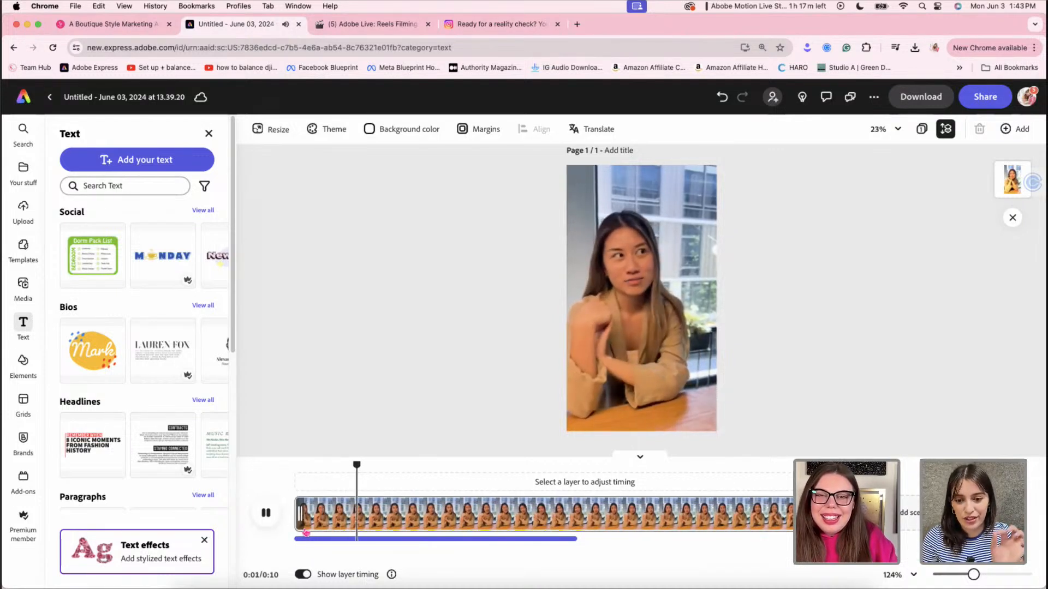
pyautogui.press('space')
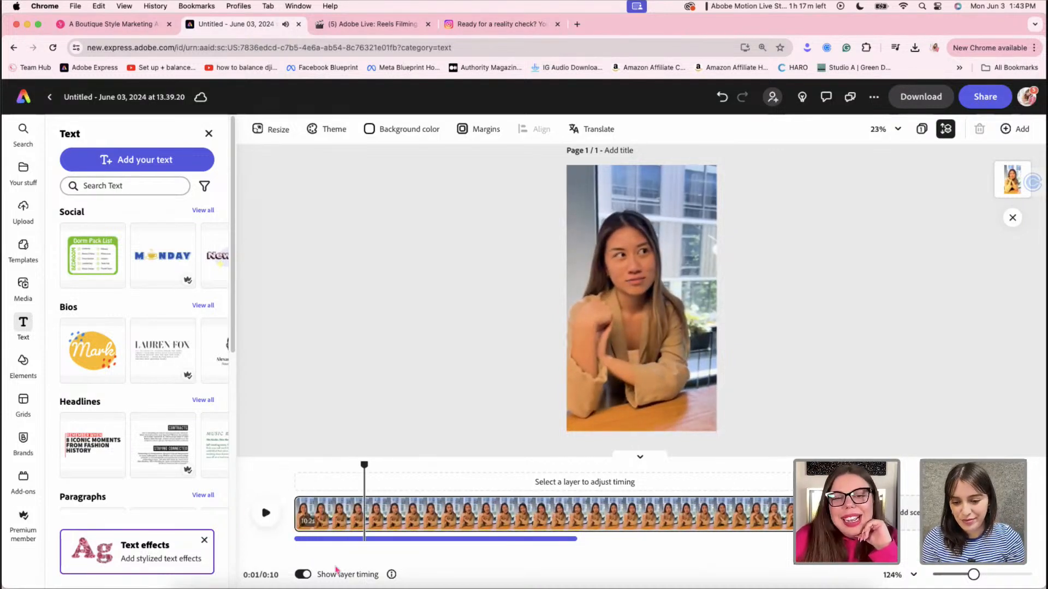
pyautogui.press('space')
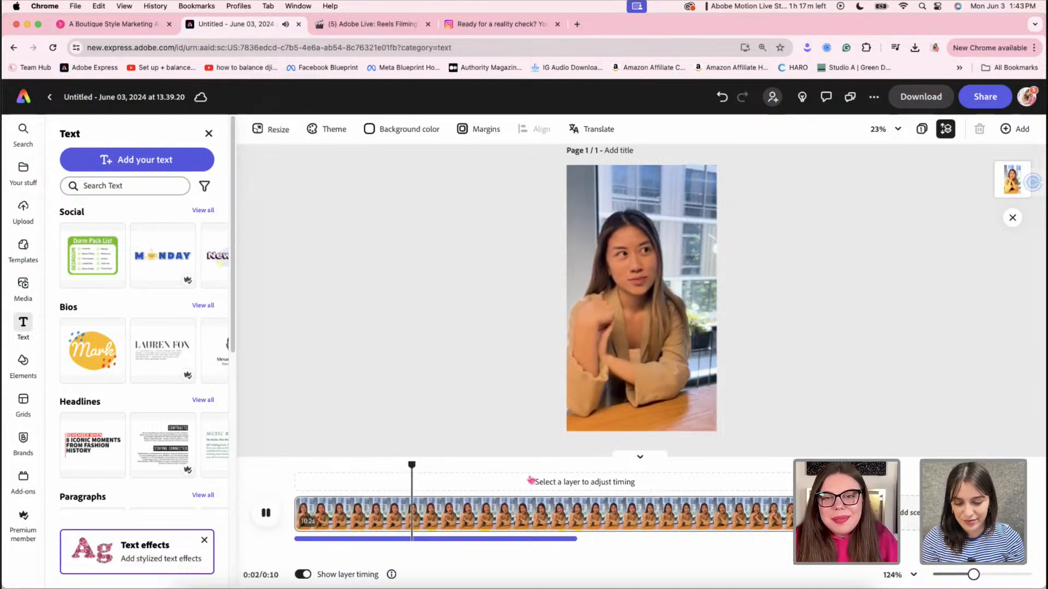
pyautogui.click(266, 513)
pyautogui.moveTo(293, 517); pyautogui.dragTo(611, 525)
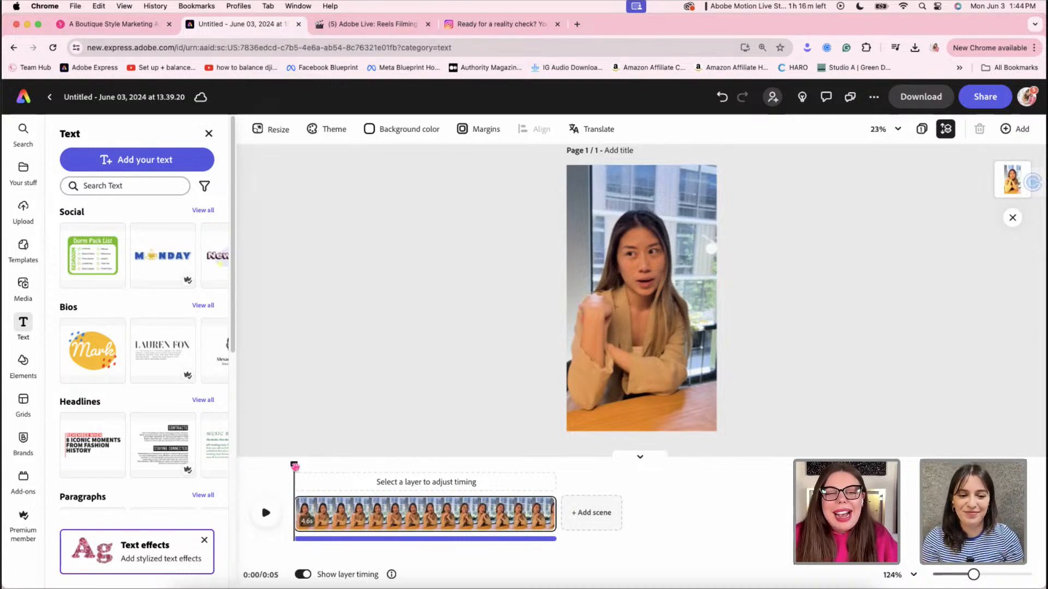
pyautogui.press('space')
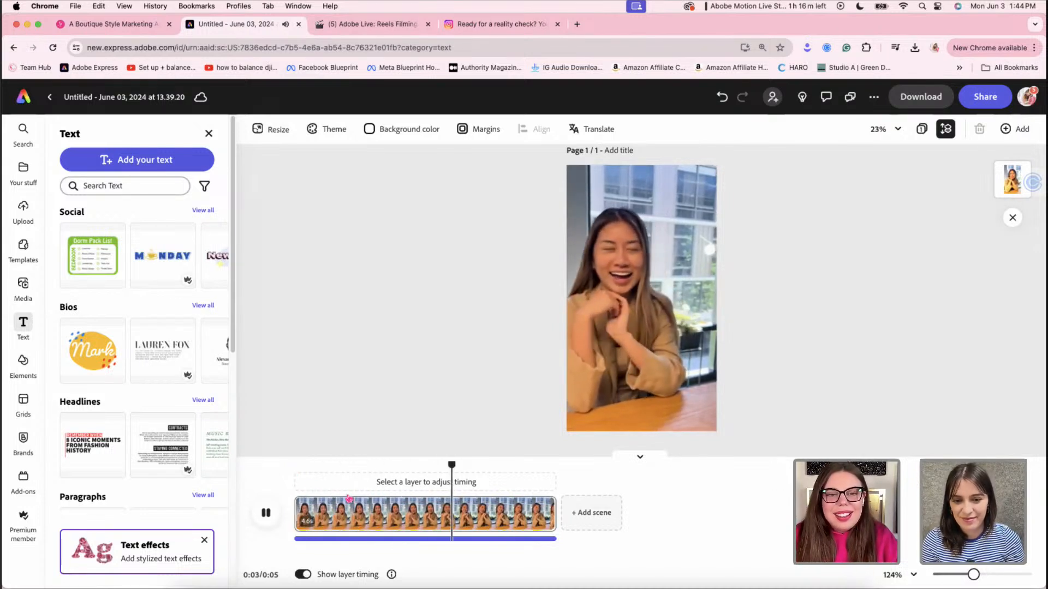
# Extend the start of the video scene to 4.8 s and preview its opening against the audio
pyautogui.click(299, 511)
pyautogui.moveTo(295, 512); pyautogui.dragTo(283, 511)
pyautogui.press('space')
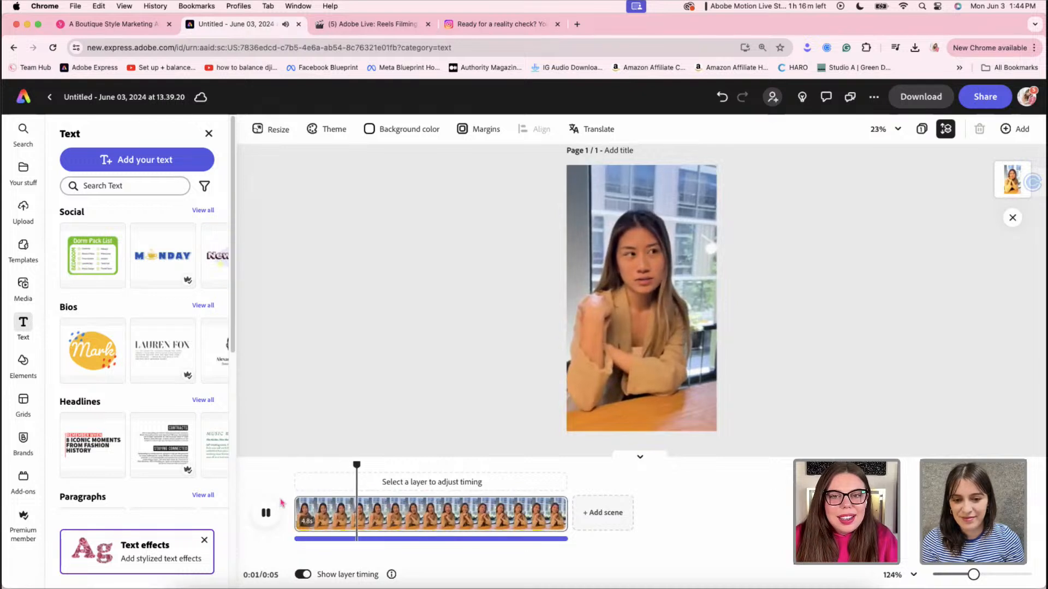
pyautogui.click(324, 523)
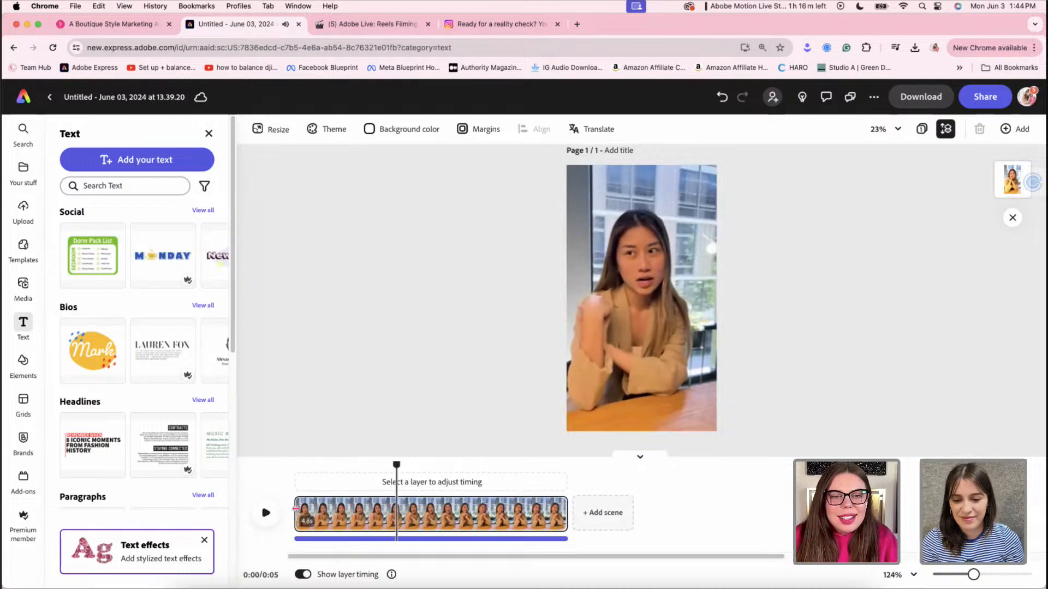
# Extend the scene's start in small increments to 5.3 s and on to 5.4 s, previewing each with the audio
pyautogui.moveTo(298, 513); pyautogui.dragTo(279, 512)
pyautogui.press('space')
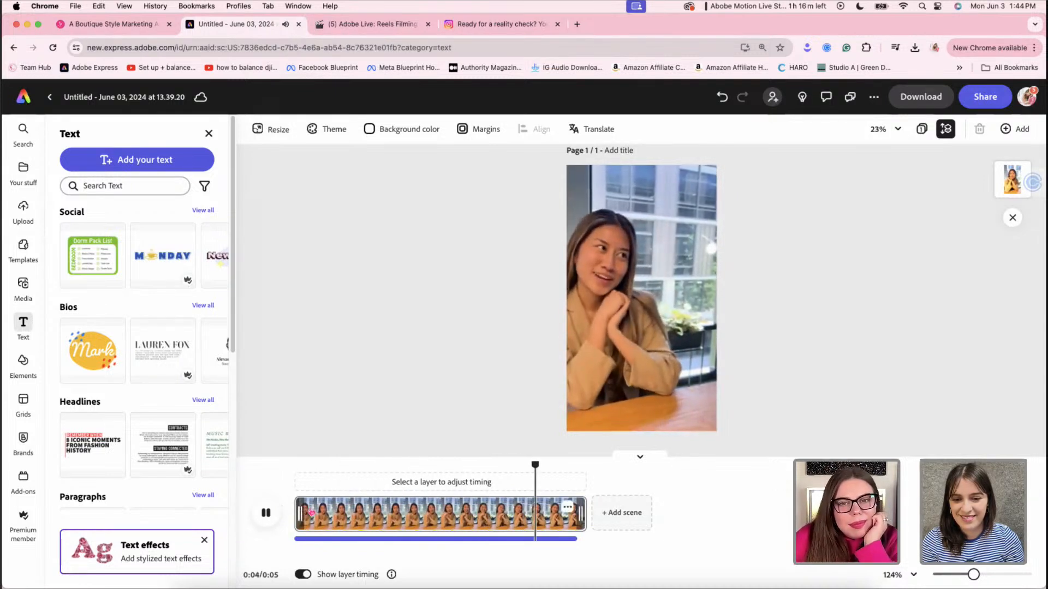
pyautogui.click(304, 515)
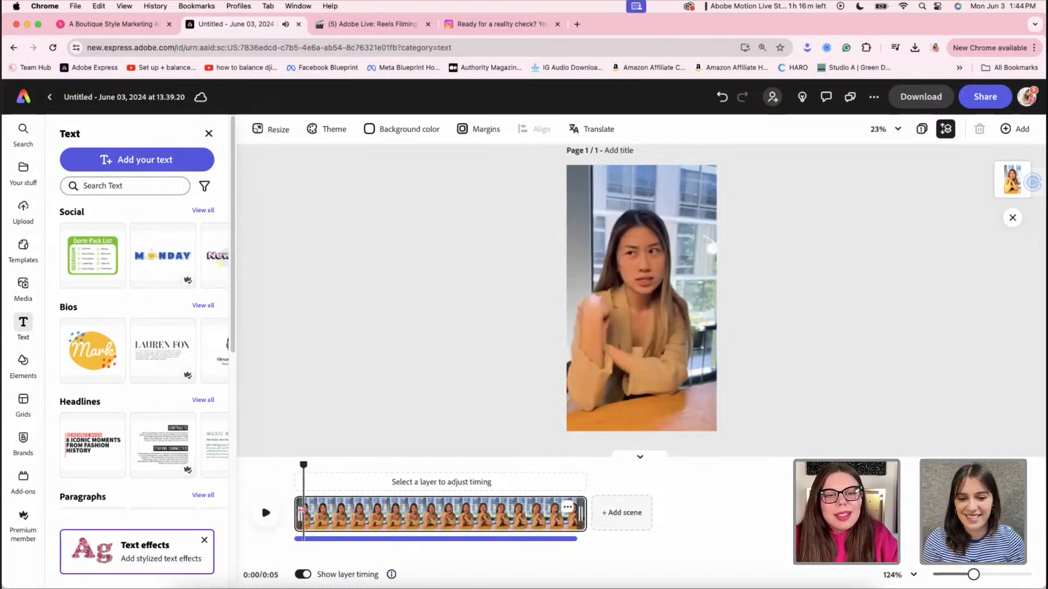
pyautogui.moveTo(299, 511); pyautogui.dragTo(293, 512)
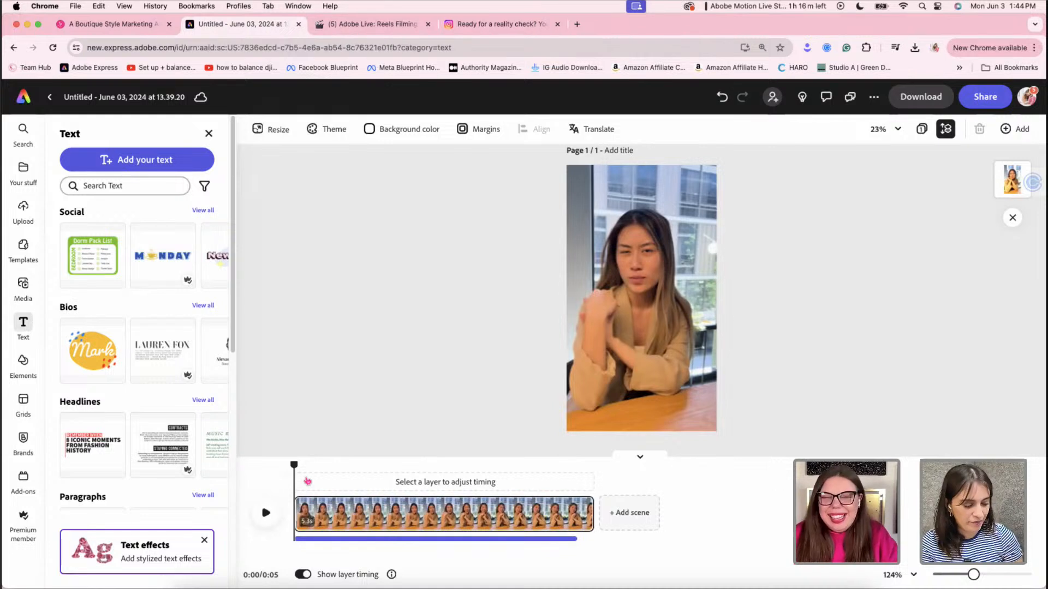
pyautogui.press('space')
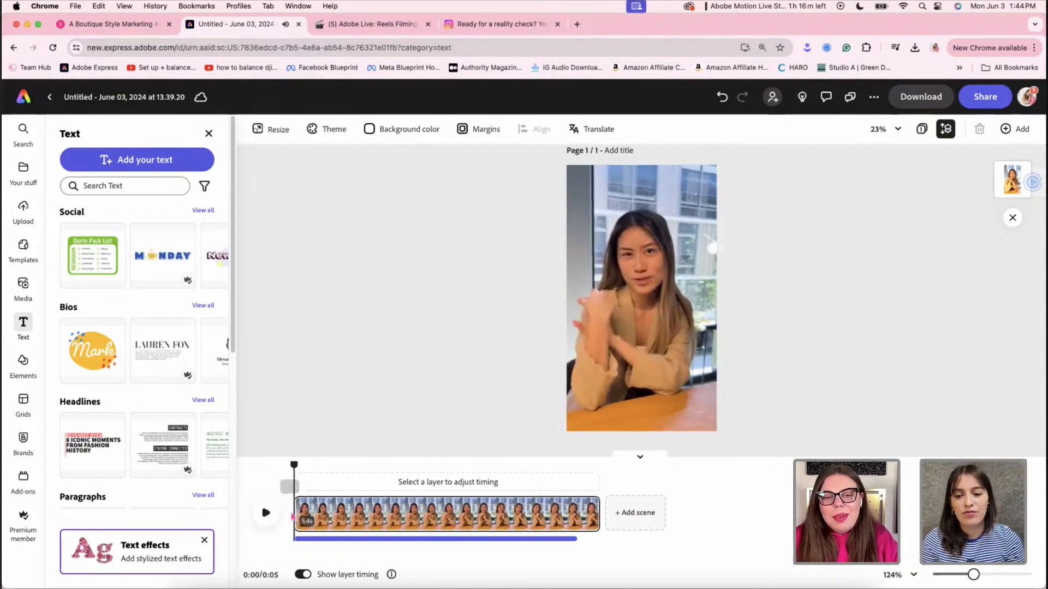
pyautogui.press('space')
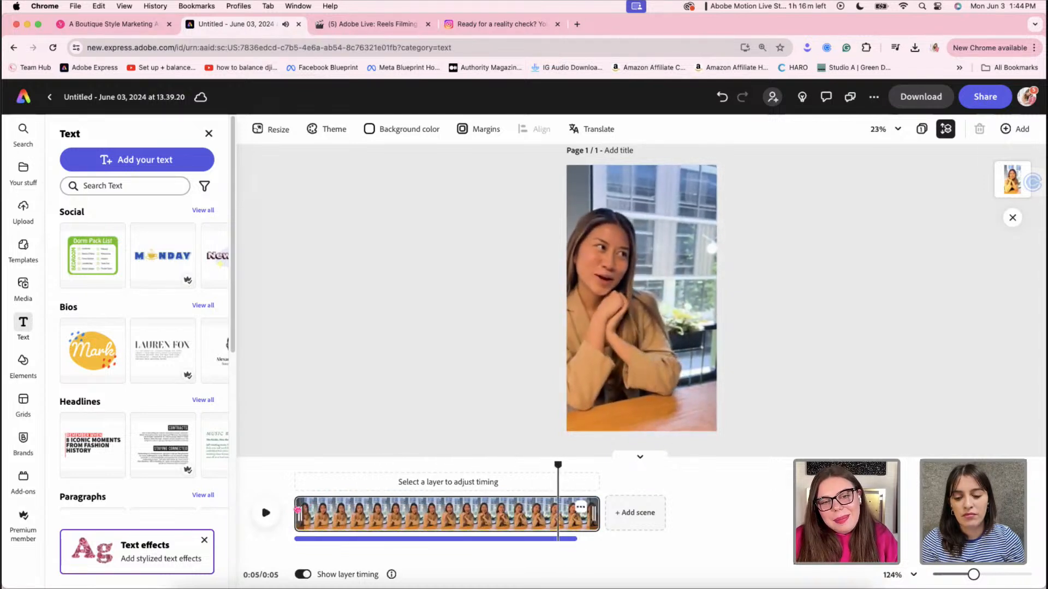
# Extend the scene's start to 5.5 s and play the opening two seconds to check the sync
pyautogui.moveTo(296, 509); pyautogui.dragTo(291, 510)
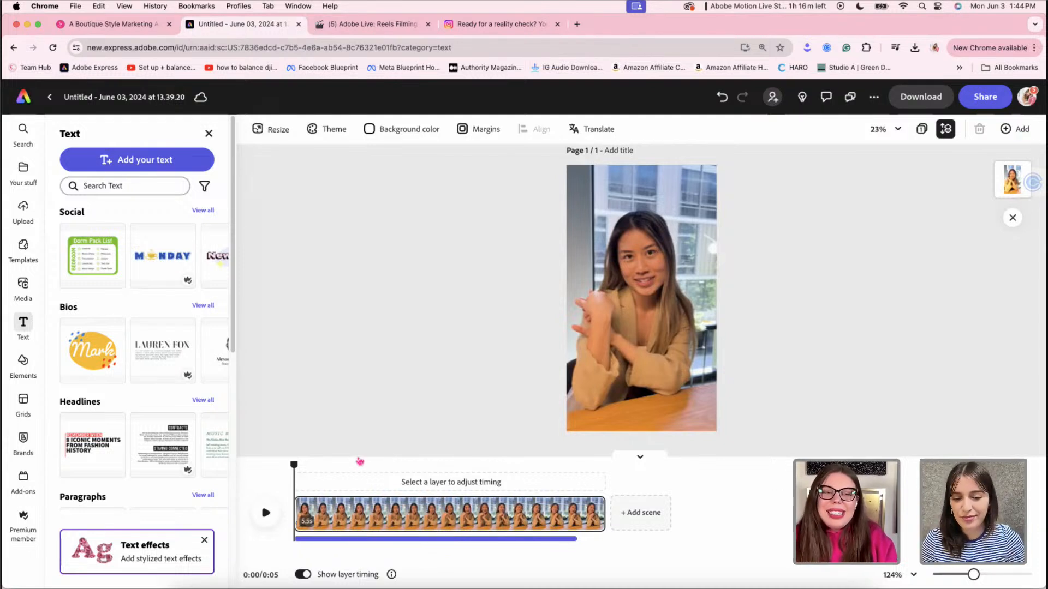
pyautogui.click(988, 576)
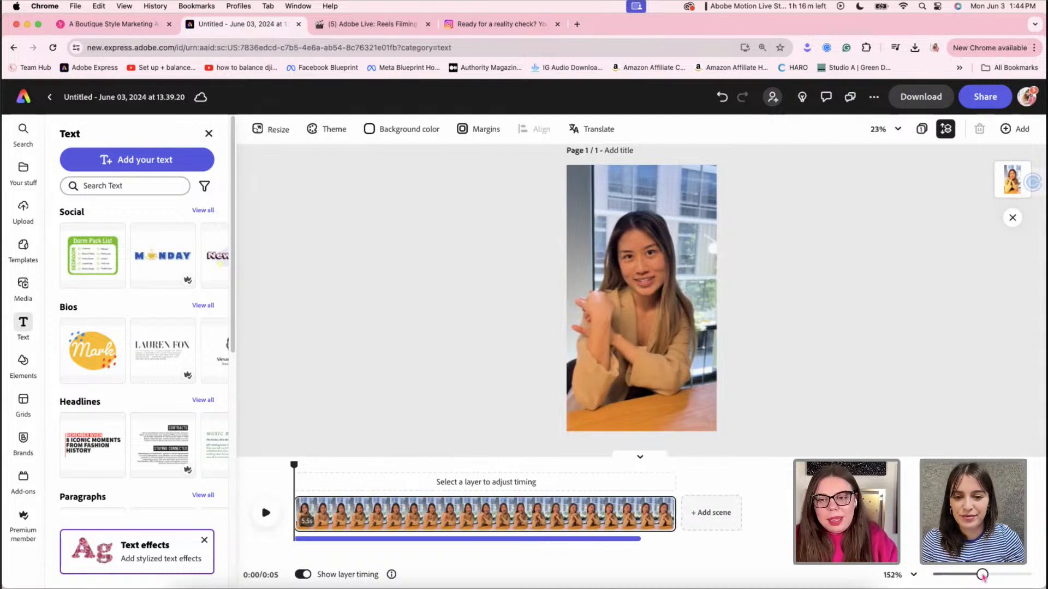
pyautogui.moveTo(609, 512)
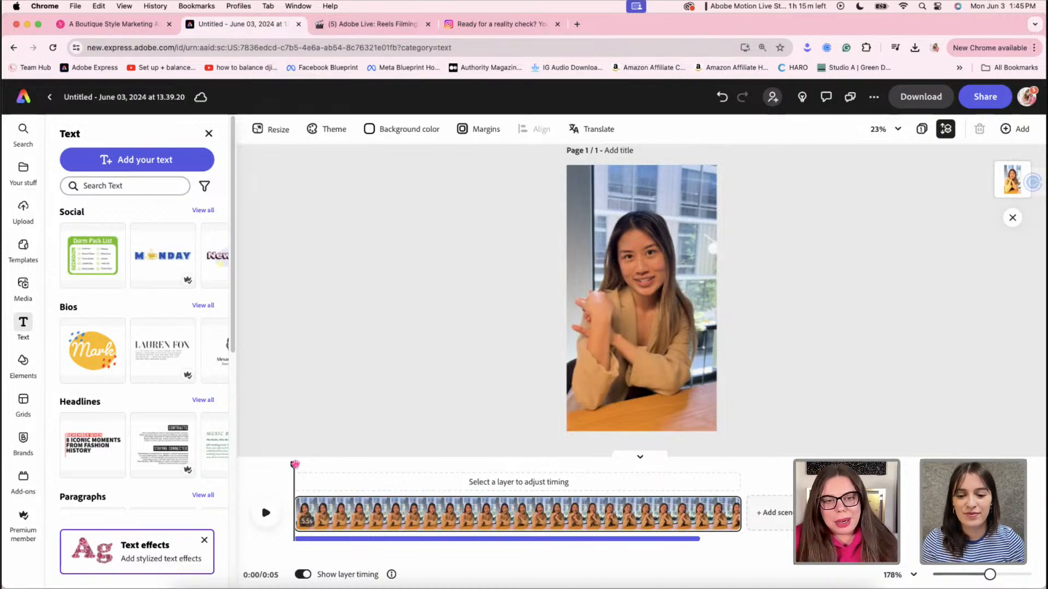
pyautogui.press('space')
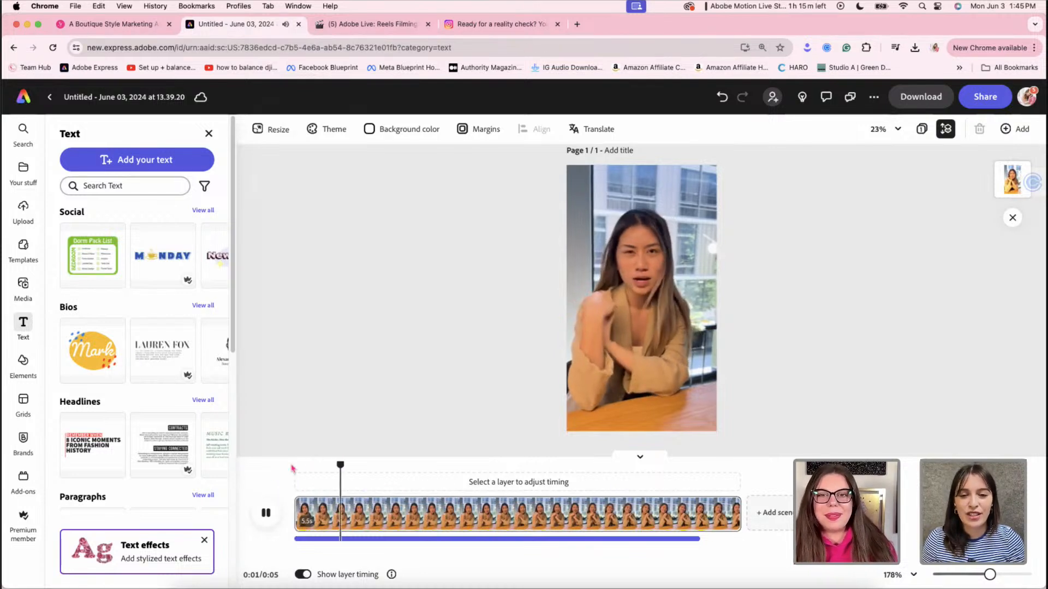
pyautogui.press('space')
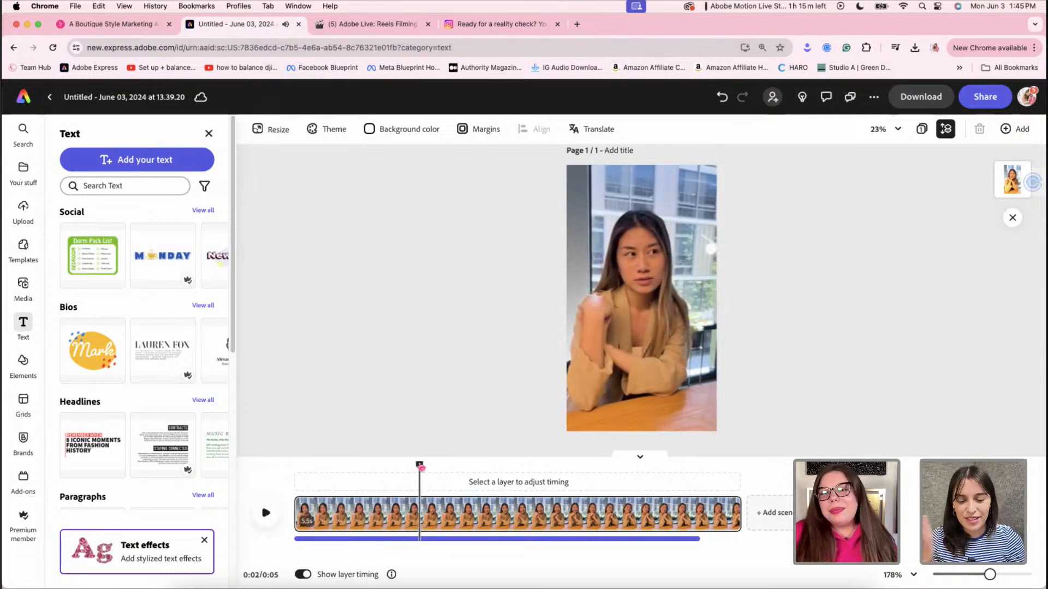
# Select the video clip on the canvas and mute its own sound, bringing its volume to 0%
pyautogui.rightClick(386, 519)
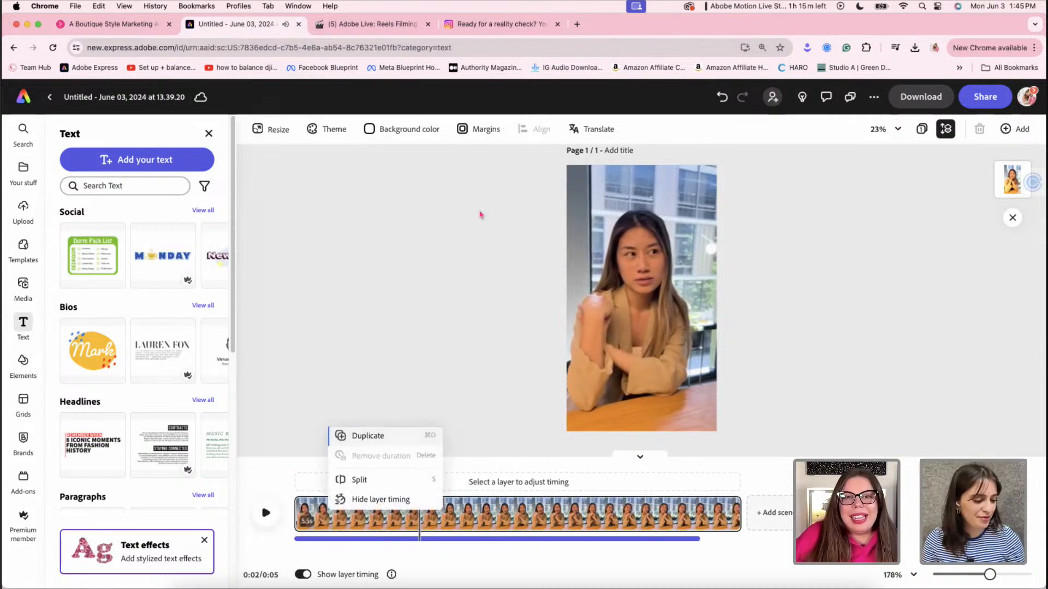
pyautogui.click(674, 510)
pyautogui.click(673, 510)
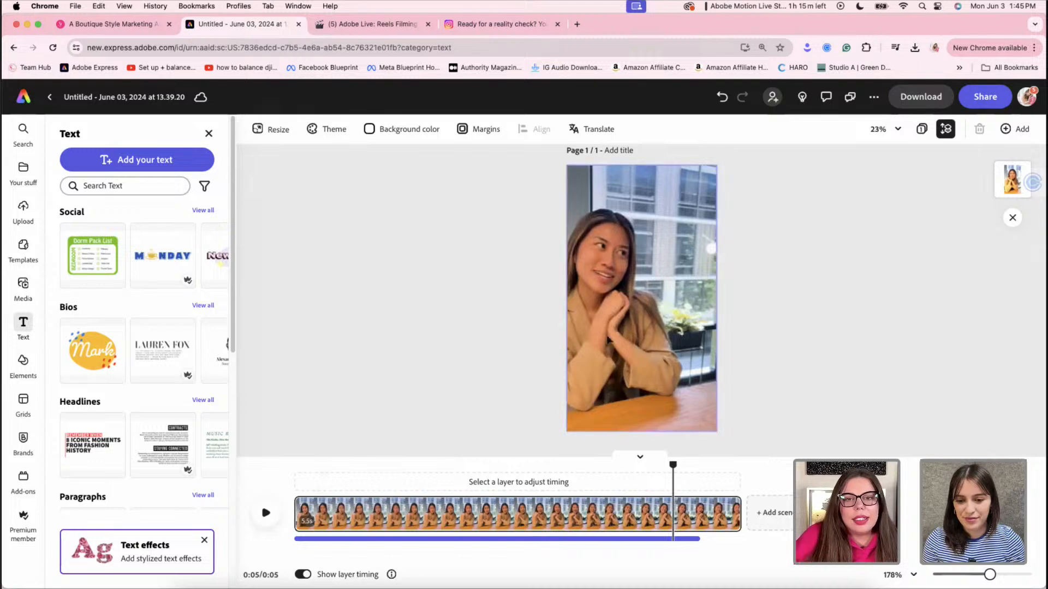
pyautogui.click(611, 342)
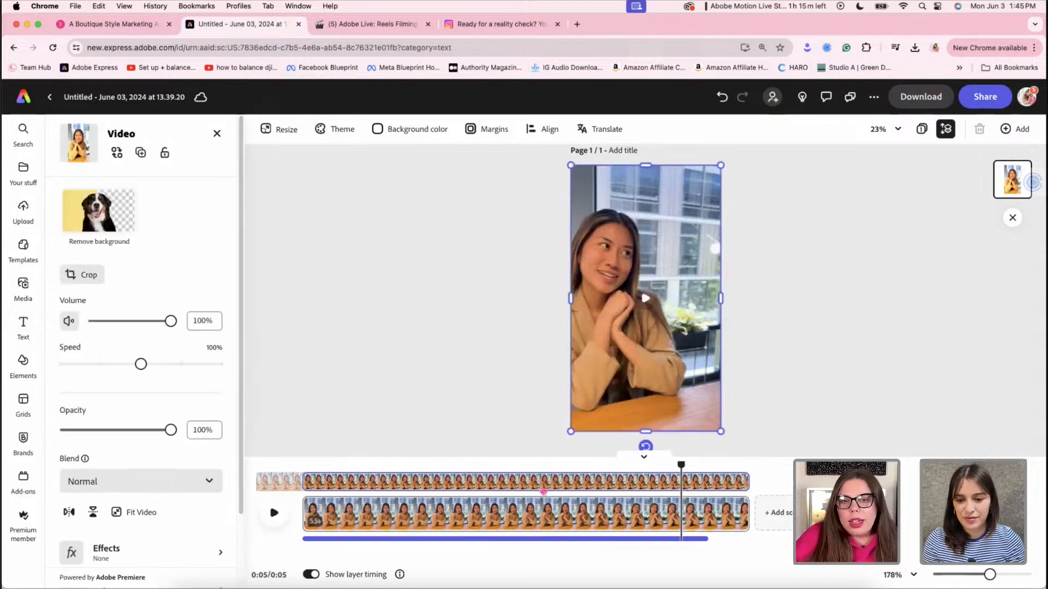
pyautogui.click(529, 455)
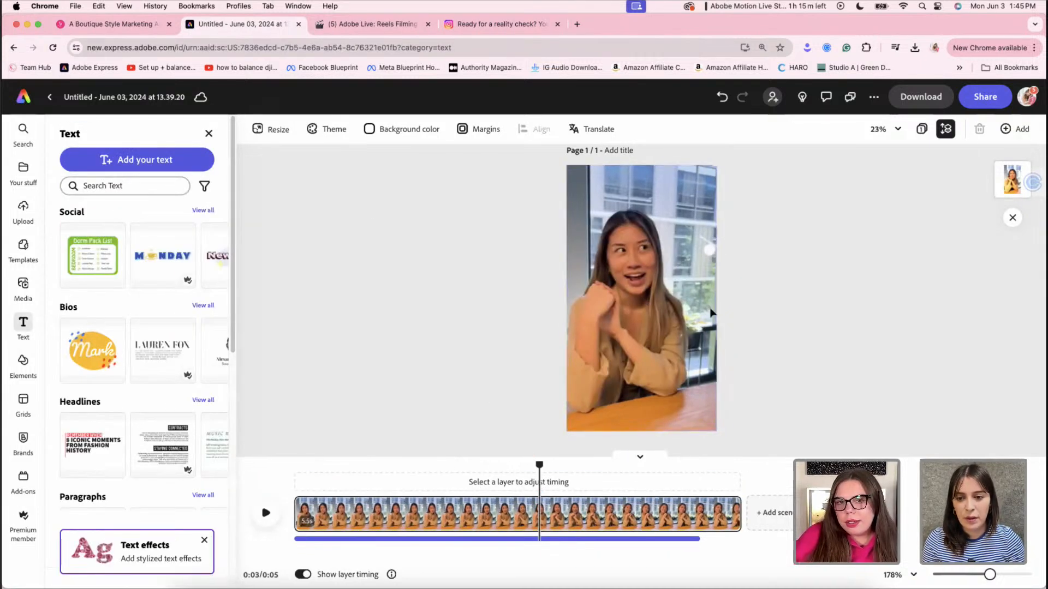
pyautogui.click(661, 260)
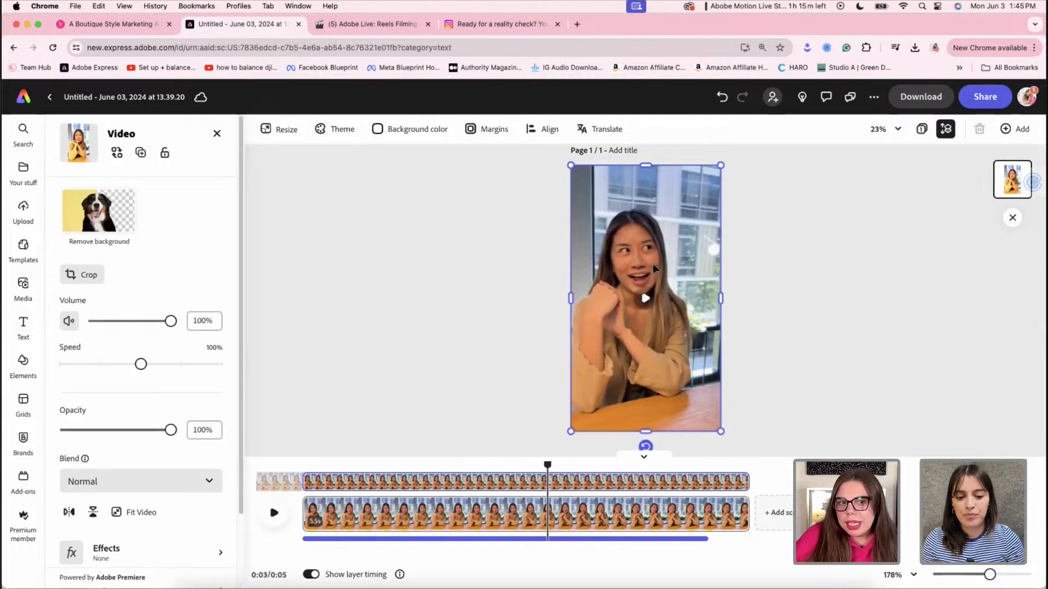
pyautogui.click(69, 321)
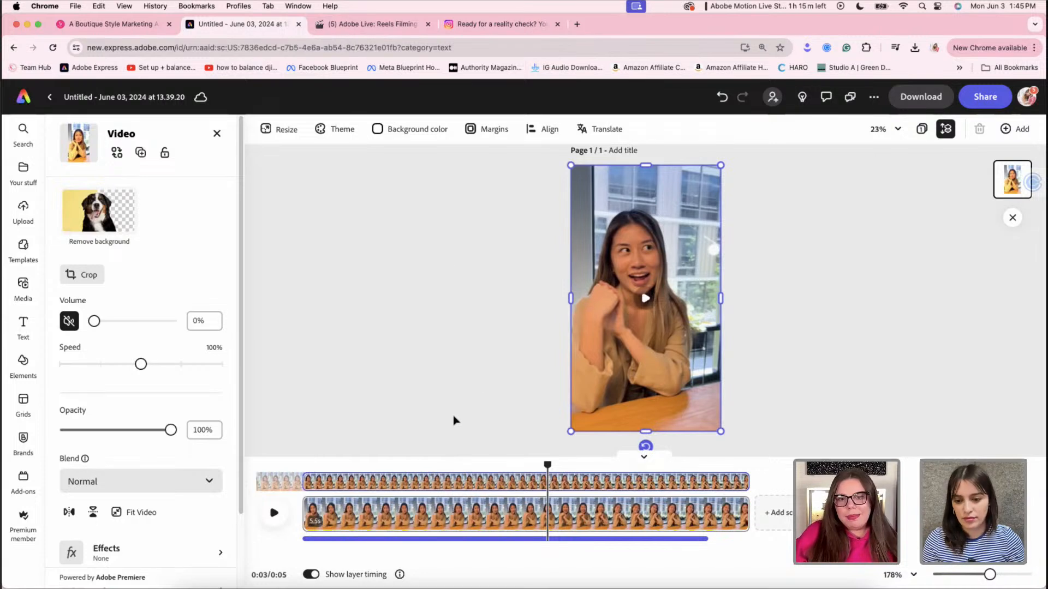
# Play the muted reel from the beginning, extend the scene's start by a tiny amount, and replay it
pyautogui.moveTo(547, 465); pyautogui.dragTo(291, 457)
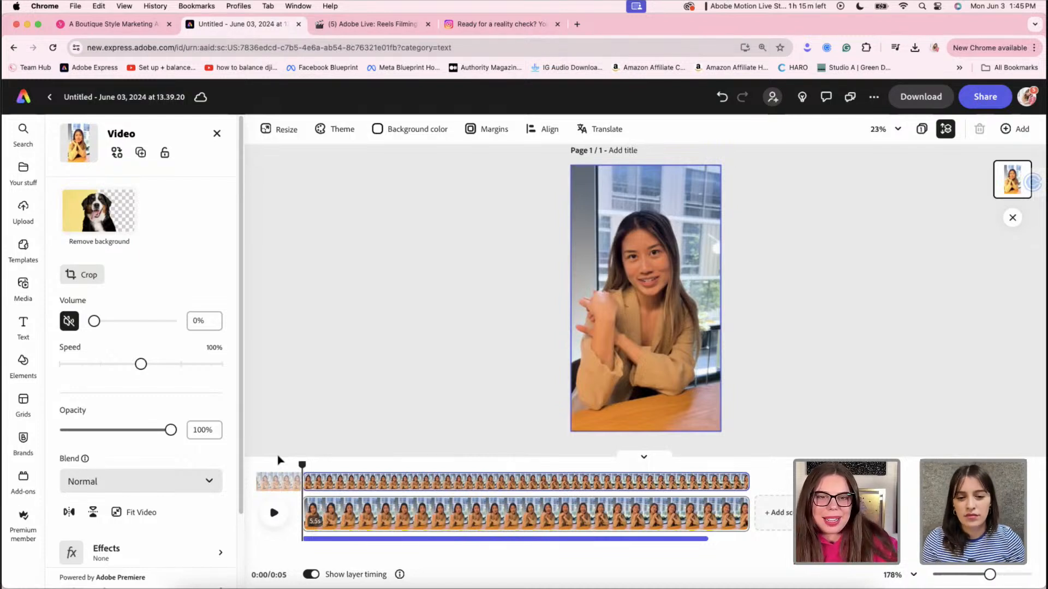
pyautogui.press('space')
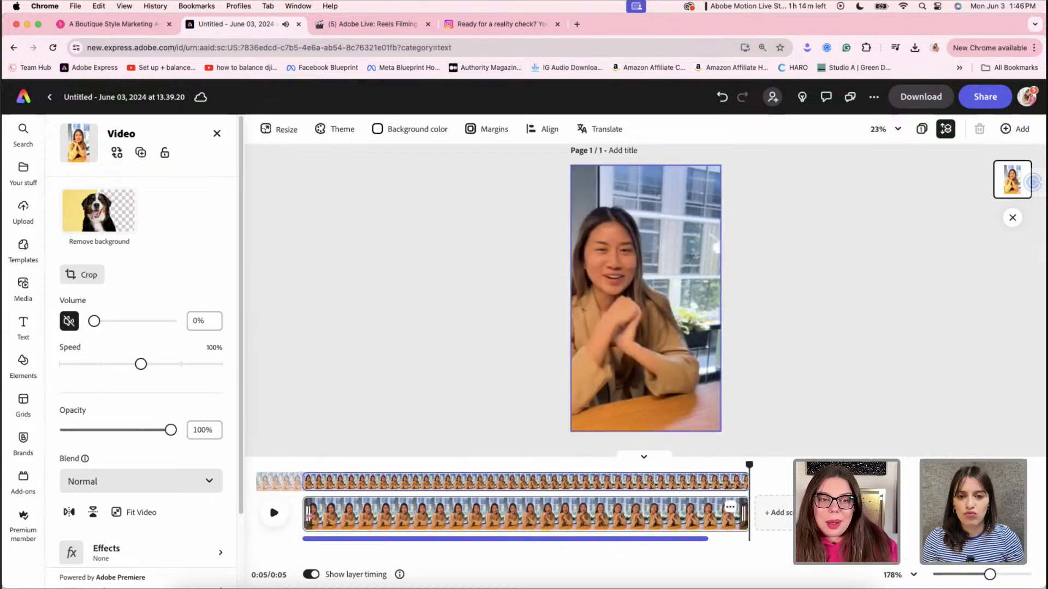
pyautogui.moveTo(310, 516); pyautogui.dragTo(305, 516)
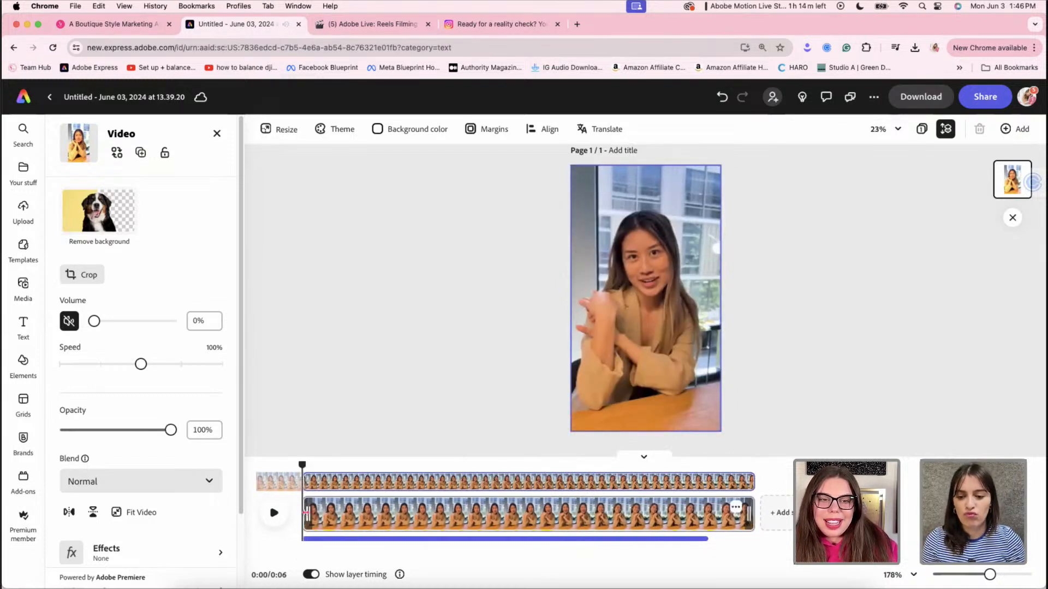
pyautogui.press('space')
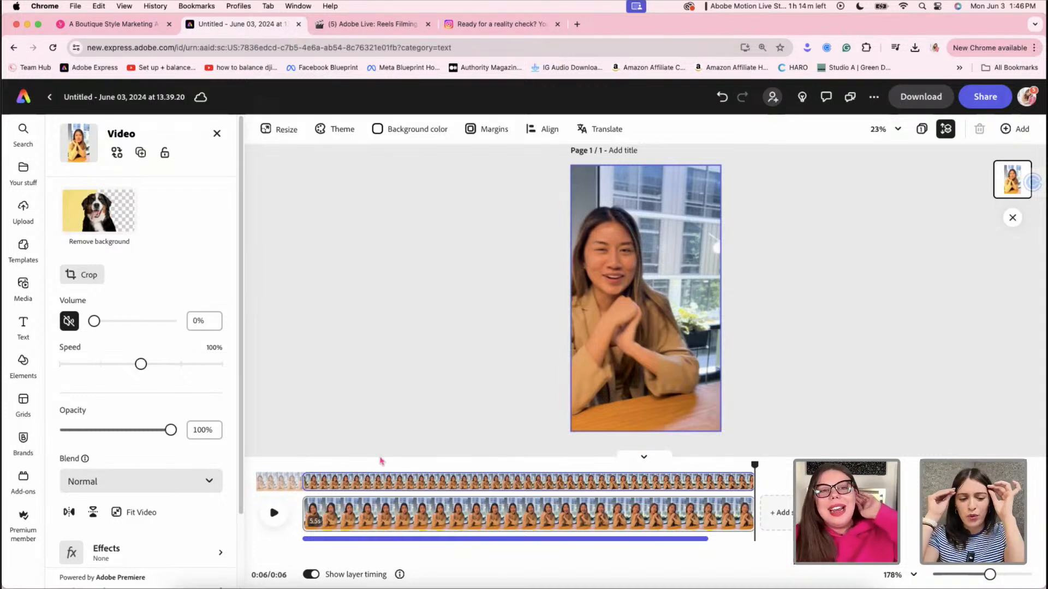
# Add a text box over the video, and copy the first entry's name from the Notion reels filming list
pyautogui.click(299, 362)
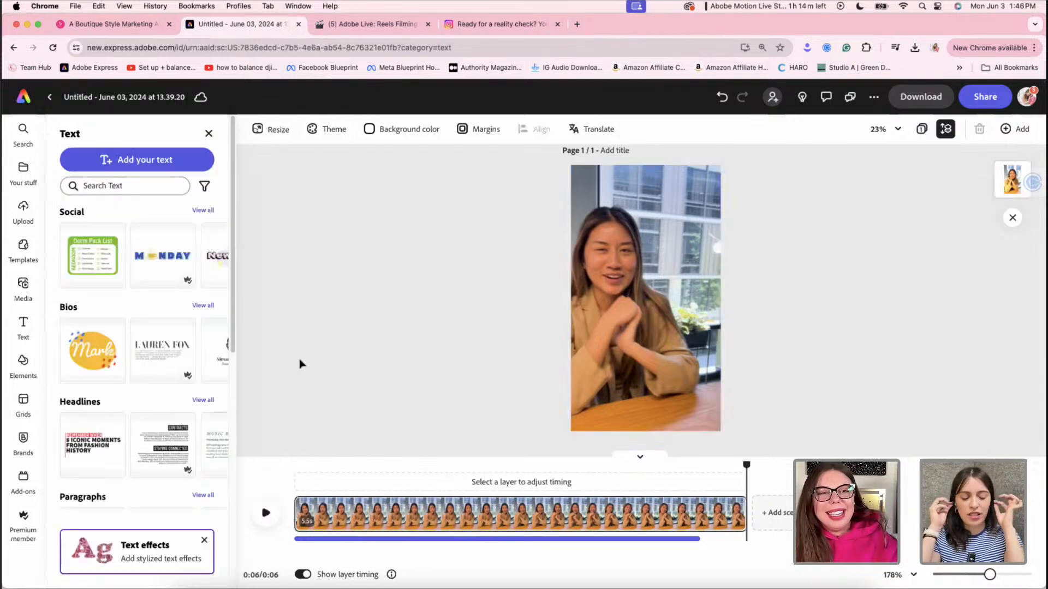
pyautogui.click(146, 171)
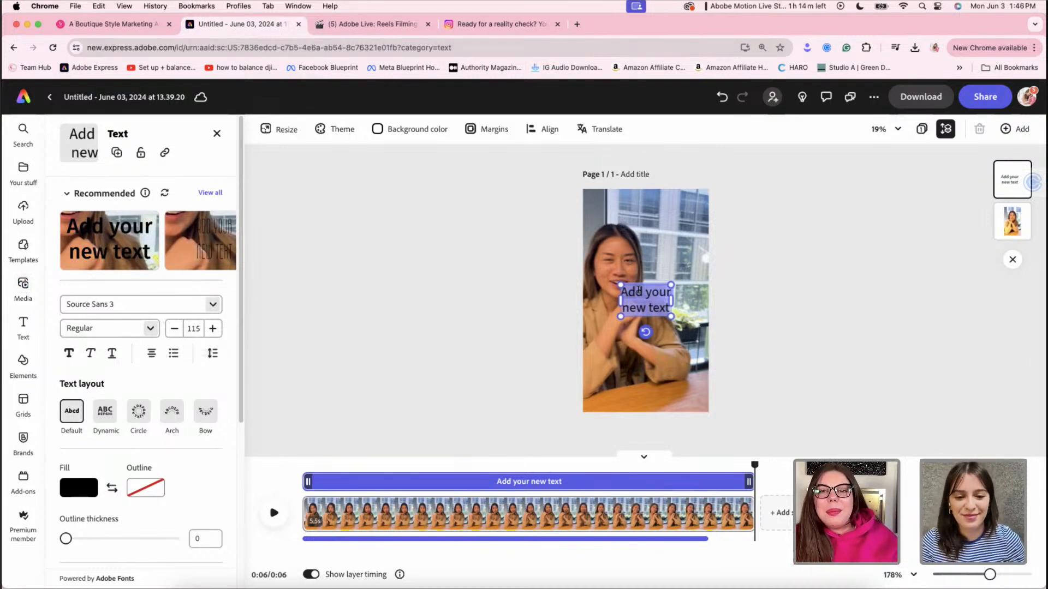
pyautogui.click(375, 24)
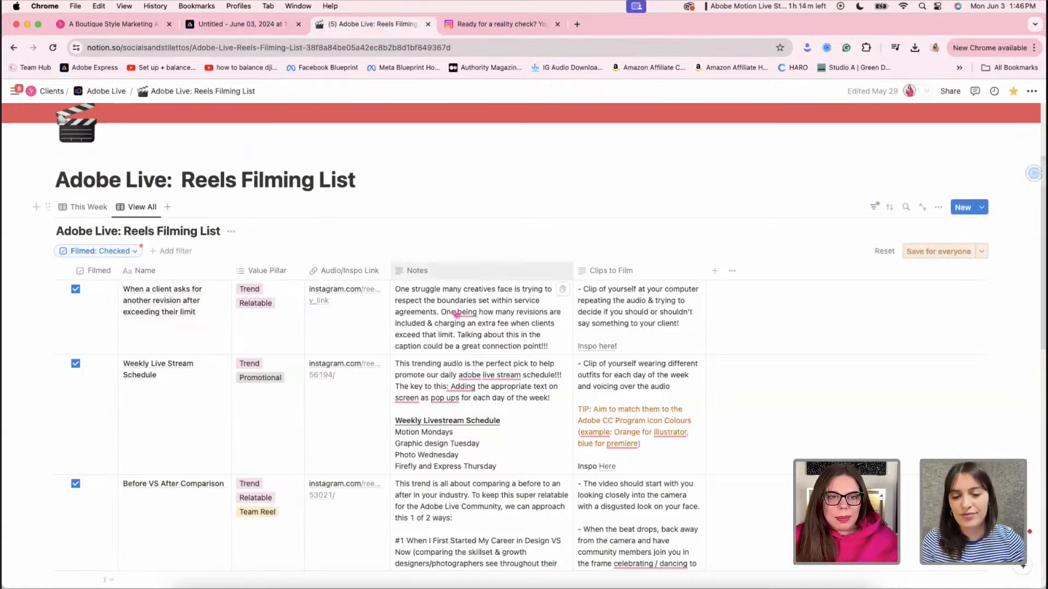
pyautogui.click(188, 322)
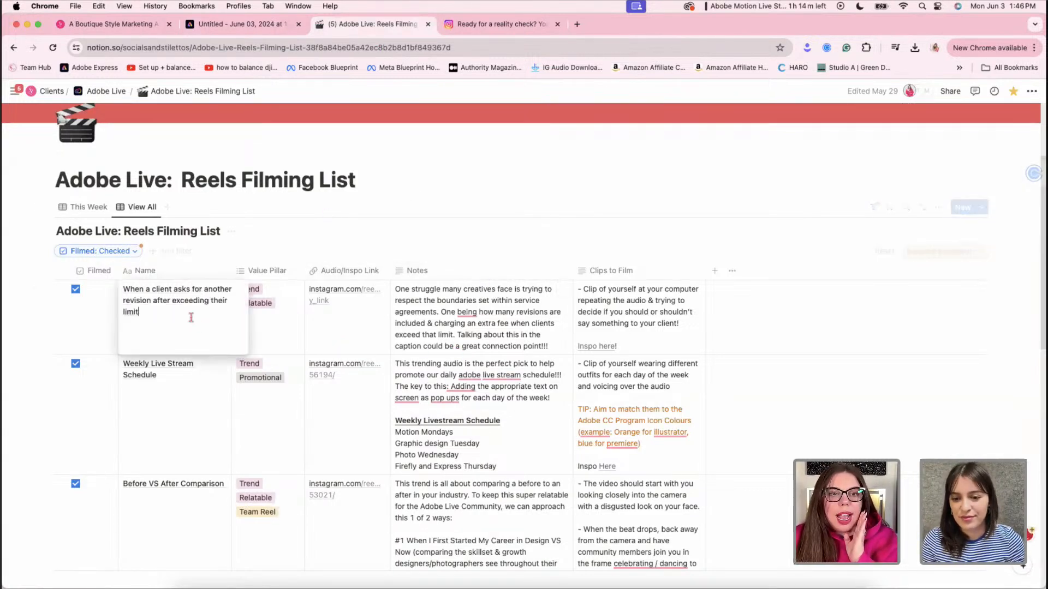
pyautogui.moveTo(182, 321); pyautogui.dragTo(112, 288)
pyautogui.press('super+c')
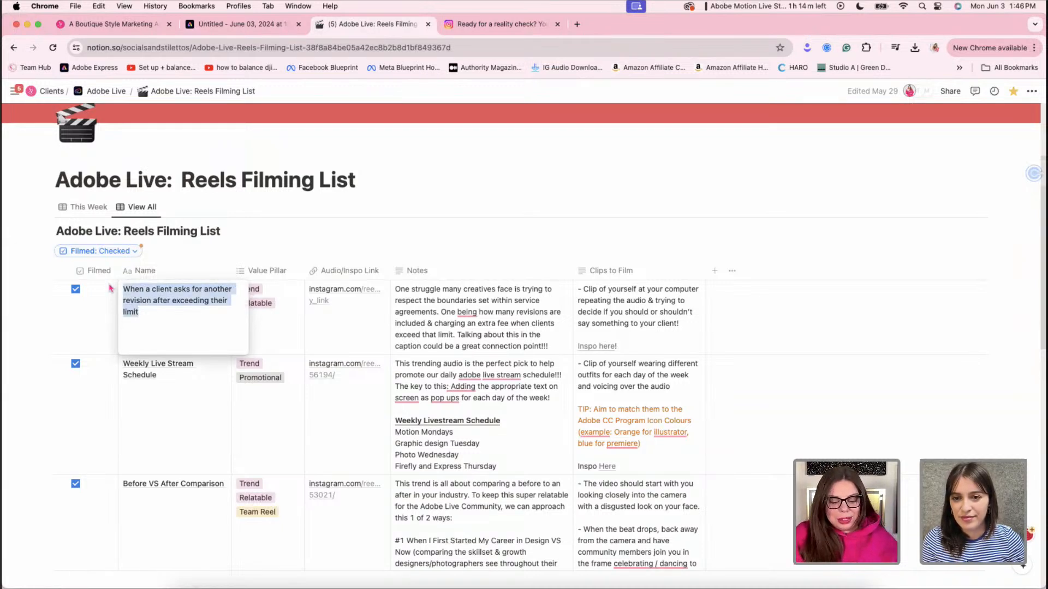
# Back in Adobe Express, replace the text box's placeholder with "When a client asks for another revision after exceeding their limit"
pyautogui.click(524, 22)
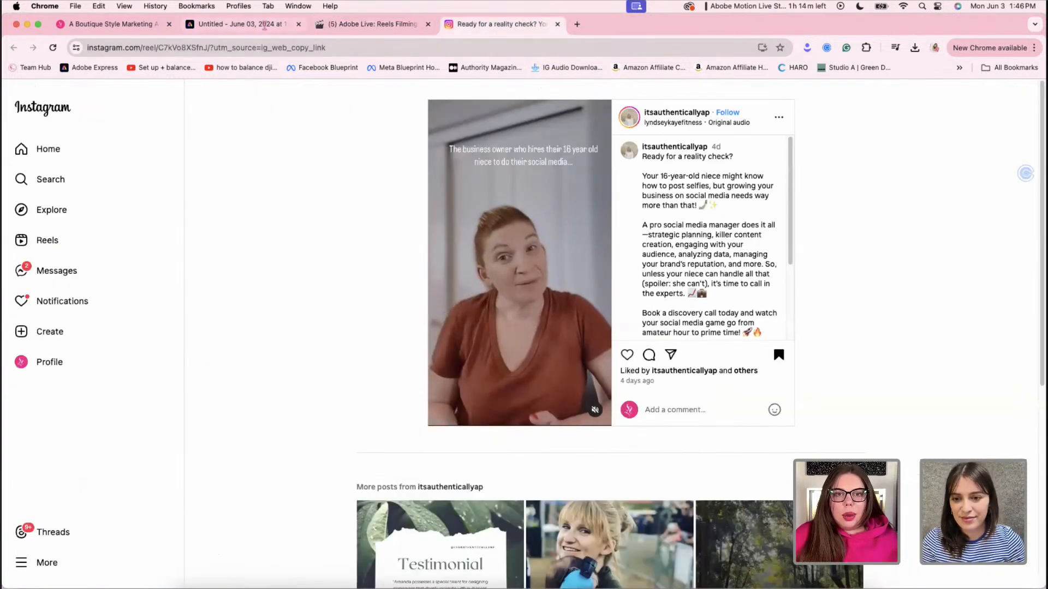
pyautogui.click(264, 24)
pyautogui.press('BackSpace')
pyautogui.press('BackSpace')
pyautogui.press('BackSpace')
pyautogui.press('BackSpace')
pyautogui.press('BackSpace')
pyautogui.press('BackSpace')
pyautogui.press('BackSpace')
pyautogui.press('BackSpace')
pyautogui.press('BackSpace')
pyautogui.press('BackSpace')
pyautogui.press('BackSpace')
pyautogui.press('BackSpace')
pyautogui.press('BackSpace')
pyautogui.press('BackSpace')
pyautogui.press('BackSpace')
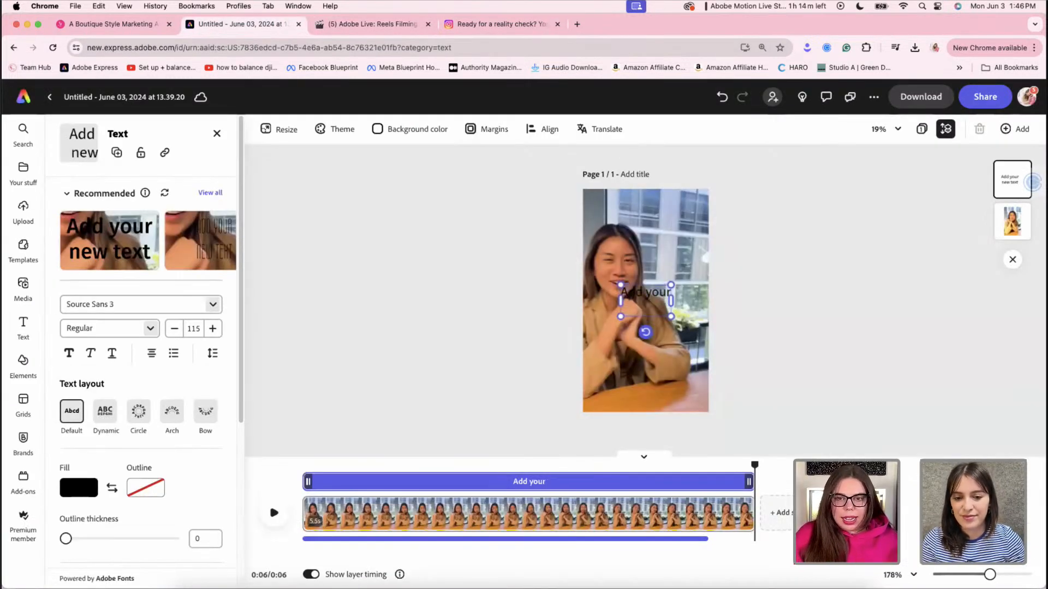
pyautogui.press('BackSpace')
pyautogui.press('BackSpace')
pyautogui.press('super+v')
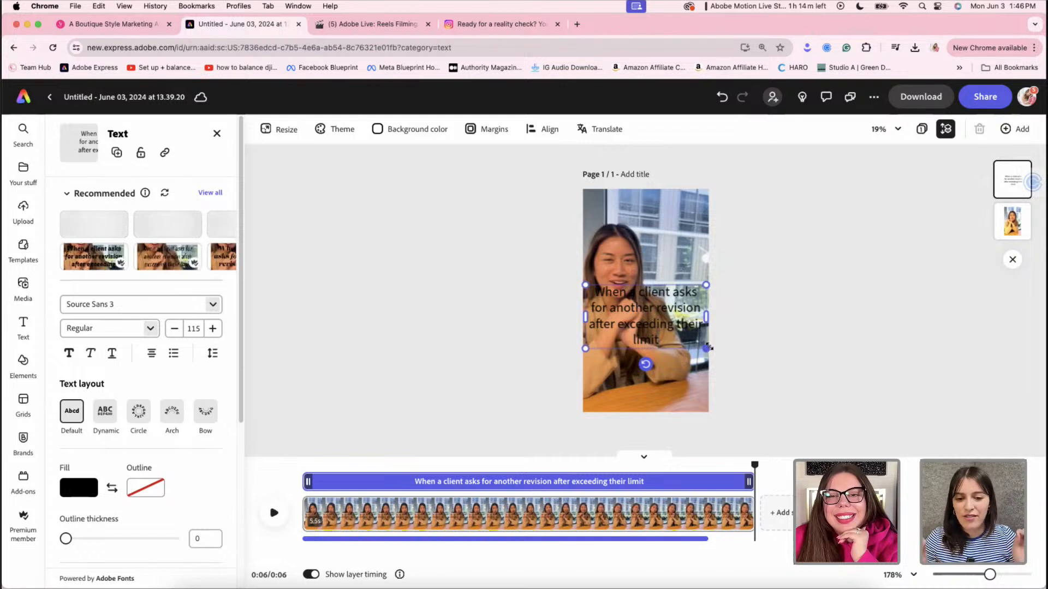
# Shrink the caption text to size 75 and place it lower over the video, below the woman's hands
pyautogui.moveTo(705, 348); pyautogui.dragTo(683, 348)
pyautogui.click(452, 317)
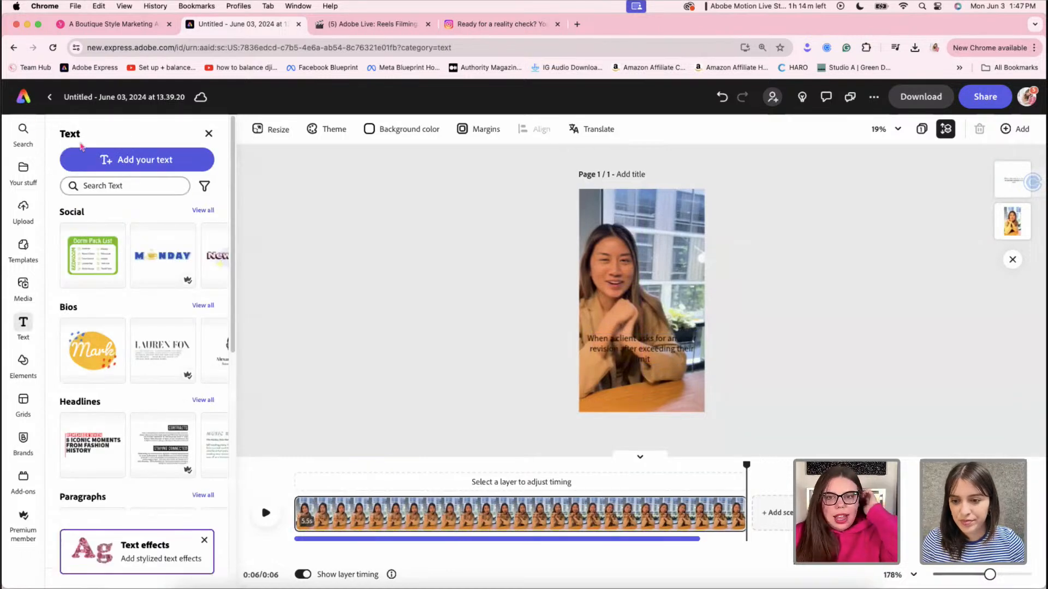
pyautogui.click(633, 350)
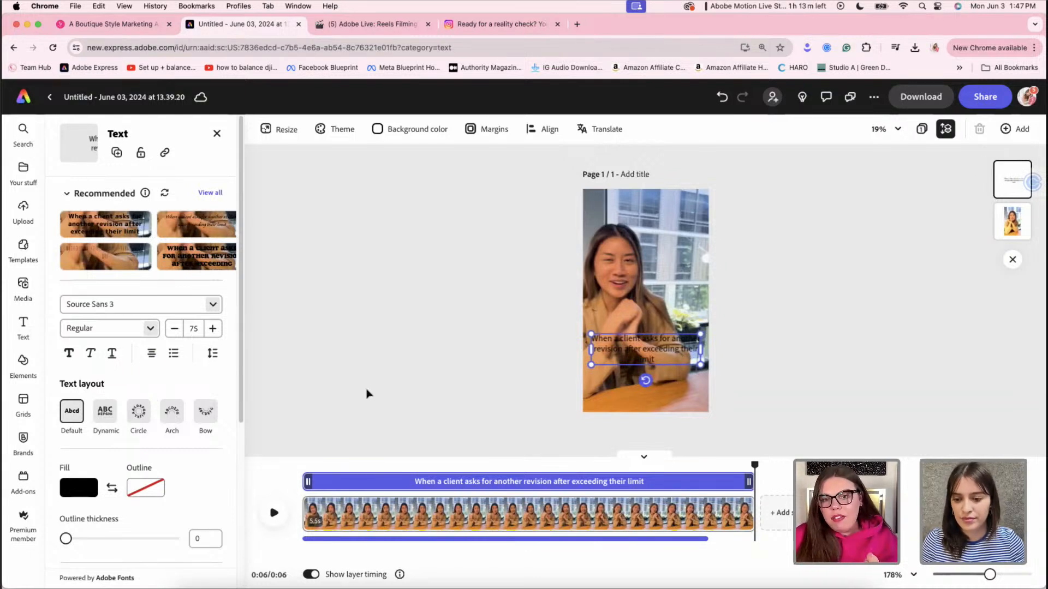
# Try a white outline with thickness 15 on the caption text and check its legibility up close
pyautogui.click(155, 488)
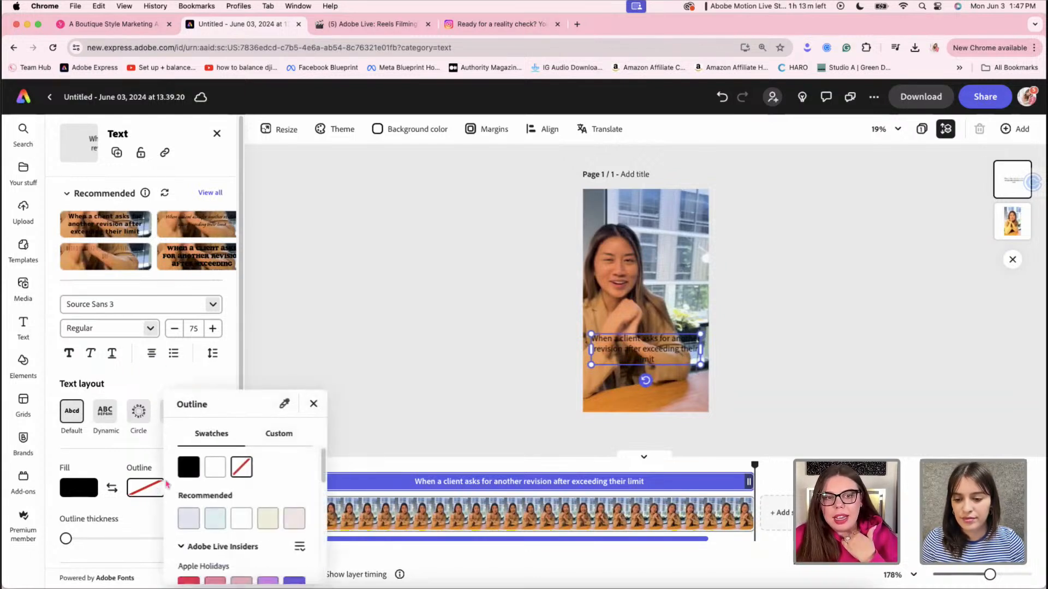
pyautogui.click(215, 468)
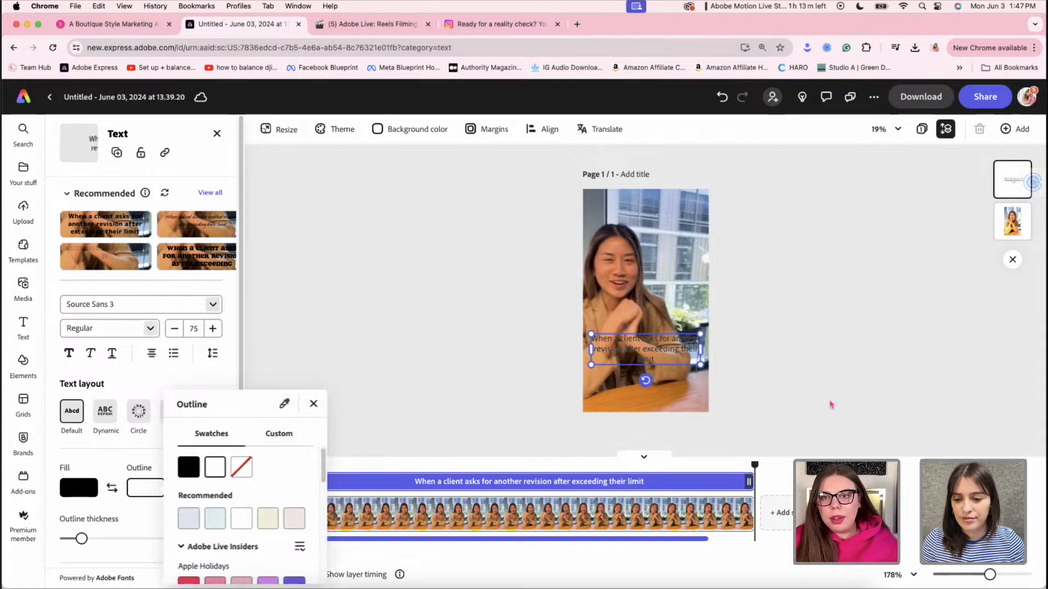
pyautogui.click(818, 144)
pyautogui.click(885, 129)
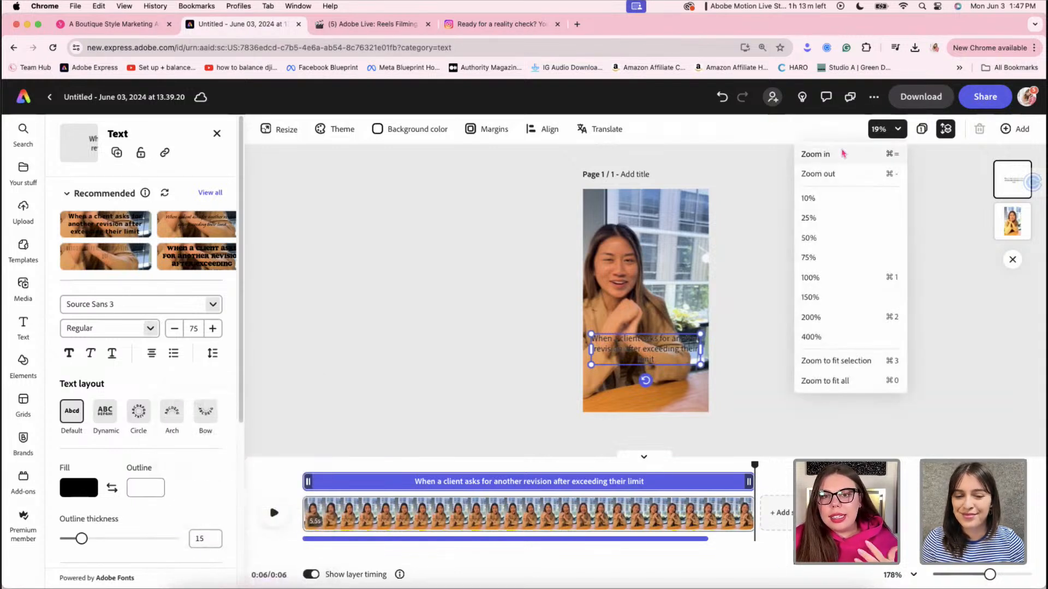
pyautogui.click(824, 260)
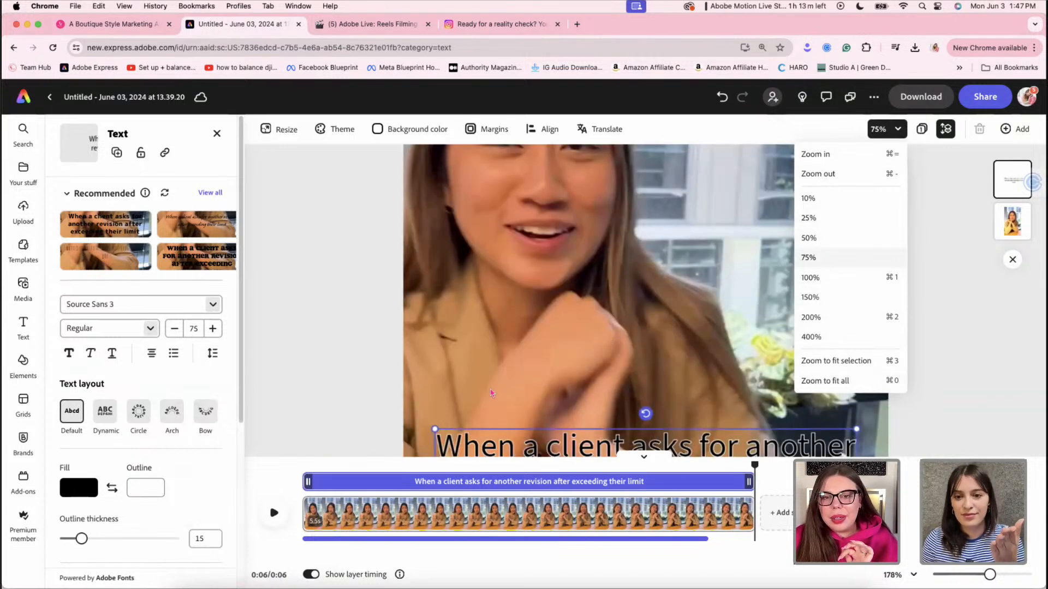
pyautogui.scroll(-3, 396, 374)
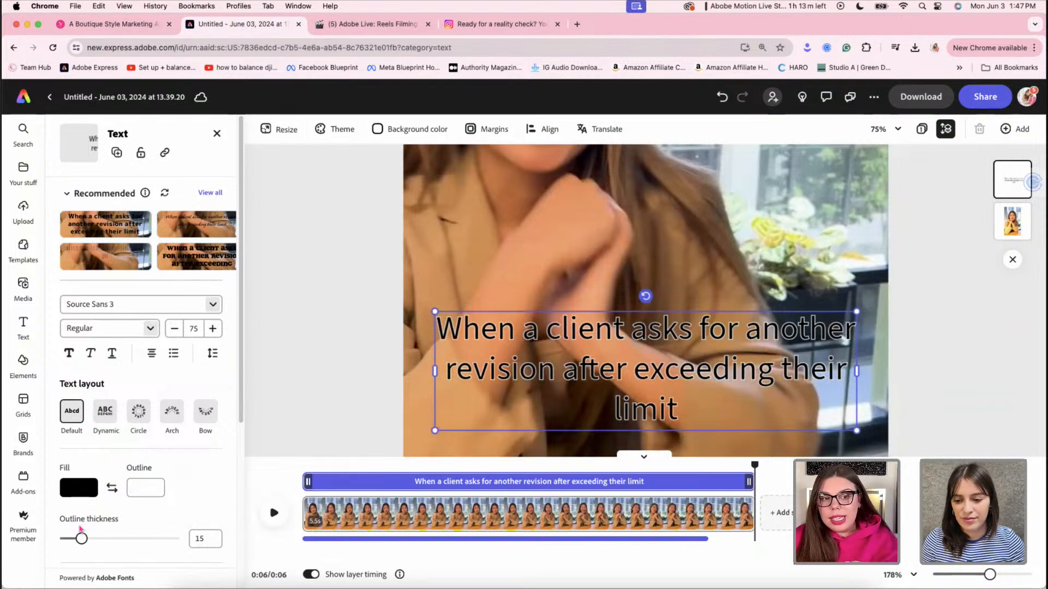
pyautogui.moveTo(83, 539)
pyautogui.mouseDown()
pyautogui.moveTo(110, 540)
pyautogui.moveTo(80, 539)
pyautogui.mouseUp()
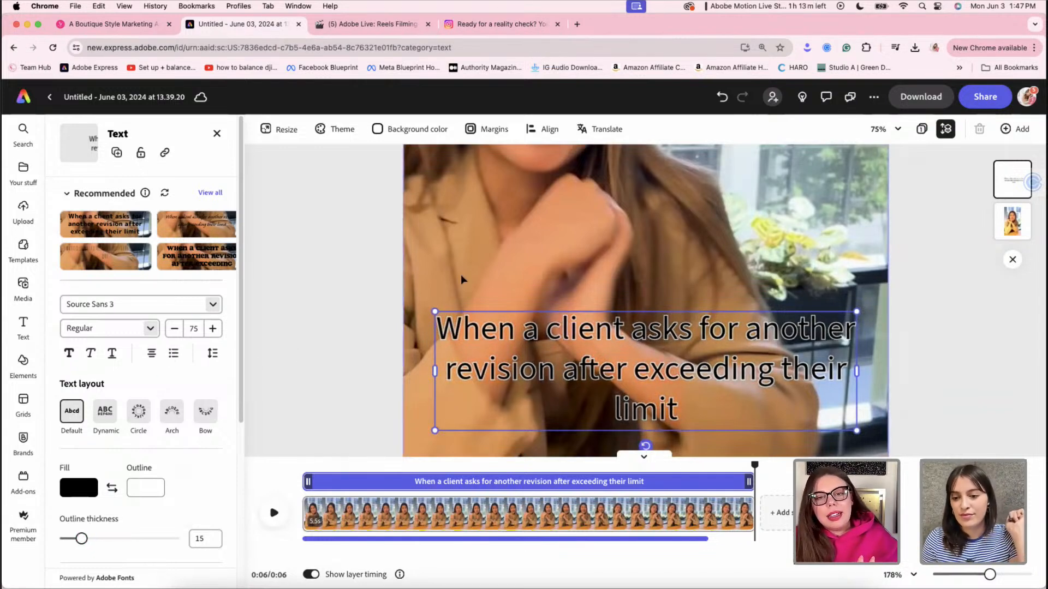
# Remove the white outline from the caption text
pyautogui.click(157, 491)
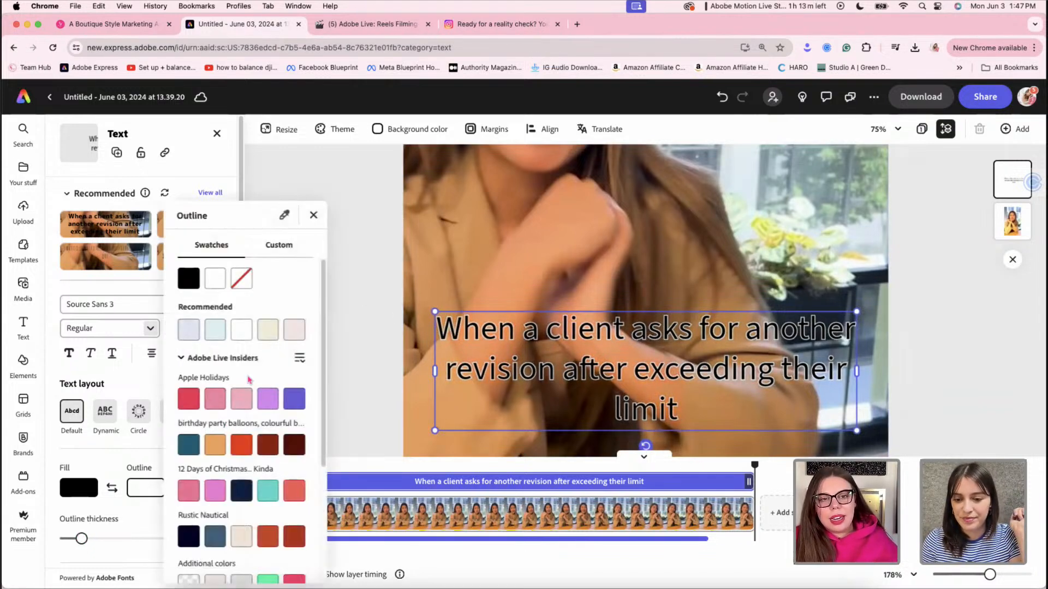
pyautogui.click(243, 288)
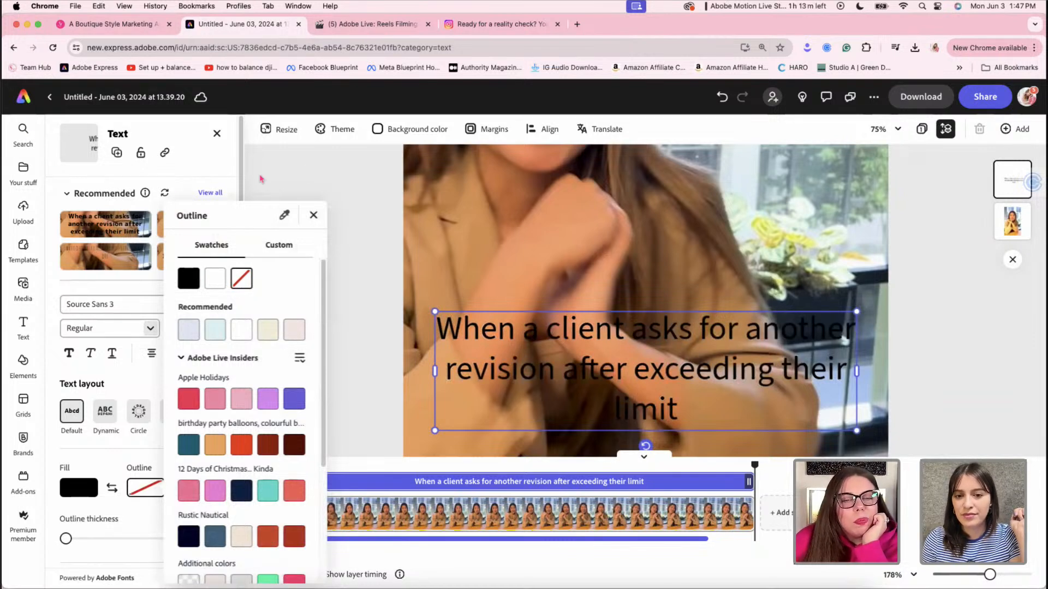
pyautogui.click(330, 173)
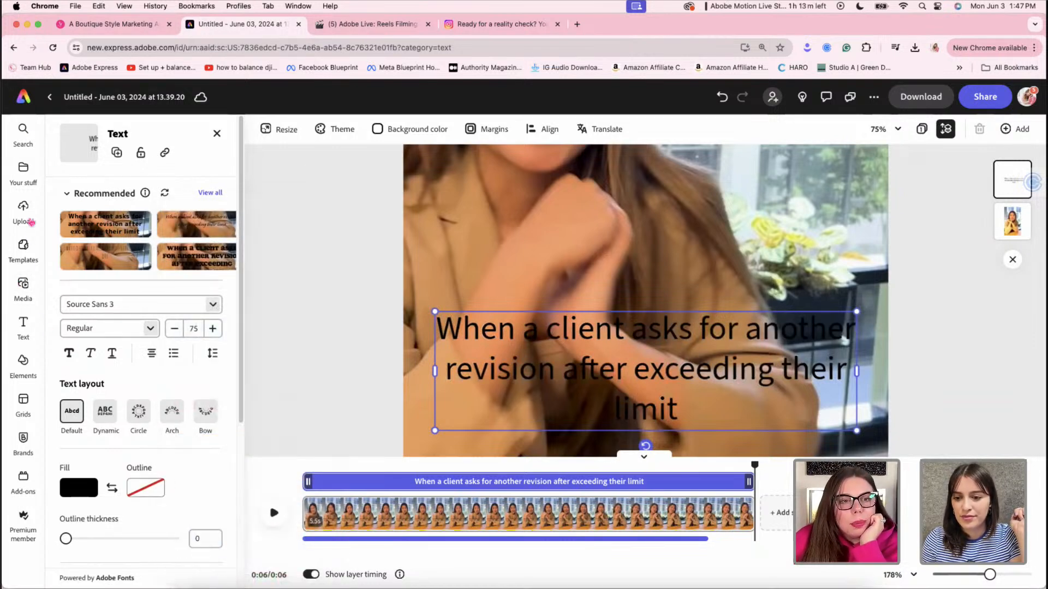
# Add a rounded rectangle from the shapes library and place it just above the start of the caption
pyautogui.click(22, 357)
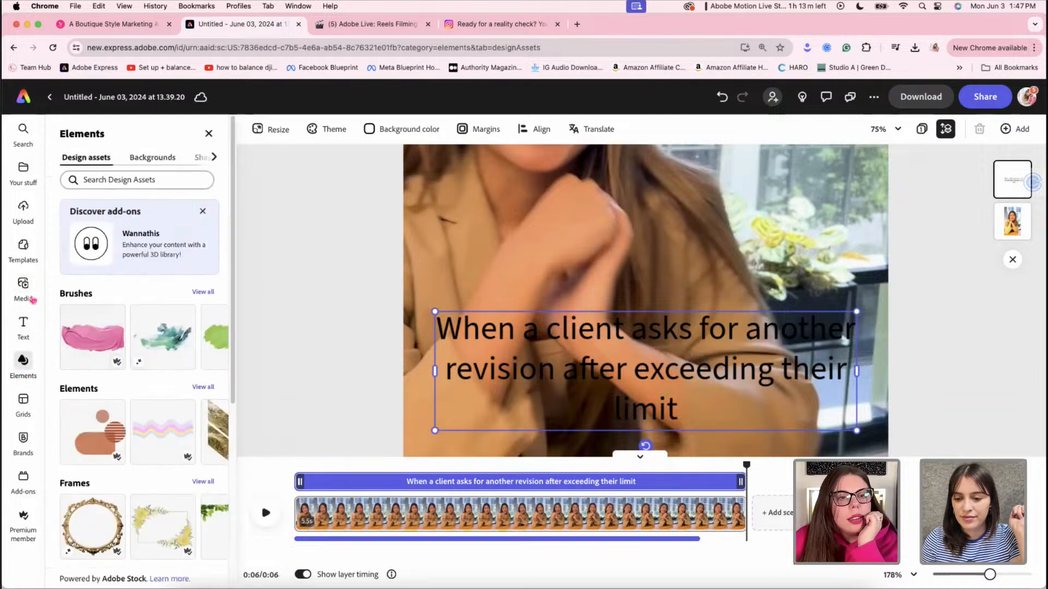
pyautogui.click(201, 159)
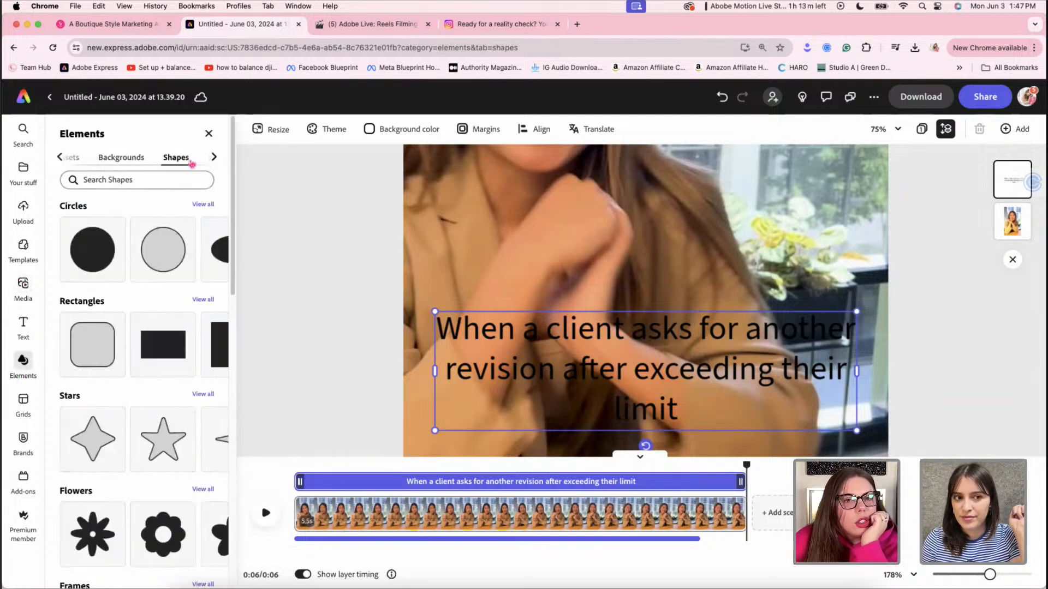
pyautogui.click(94, 348)
pyautogui.moveTo(646, 283); pyautogui.dragTo(485, 242)
pyautogui.click(540, 261)
pyautogui.click(535, 258)
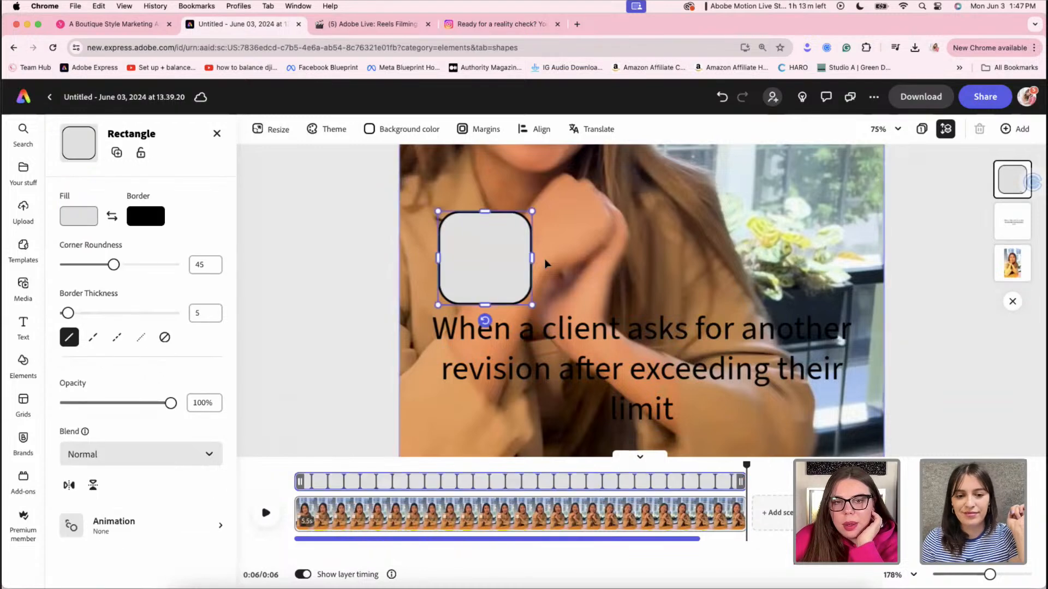
pyautogui.click(613, 246)
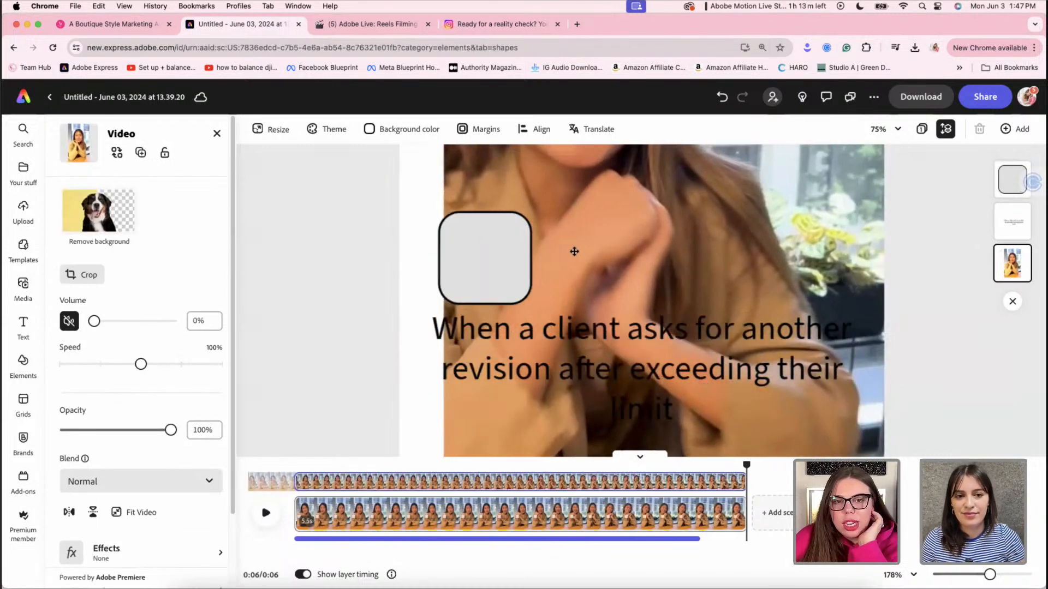
pyautogui.rightClick(566, 376)
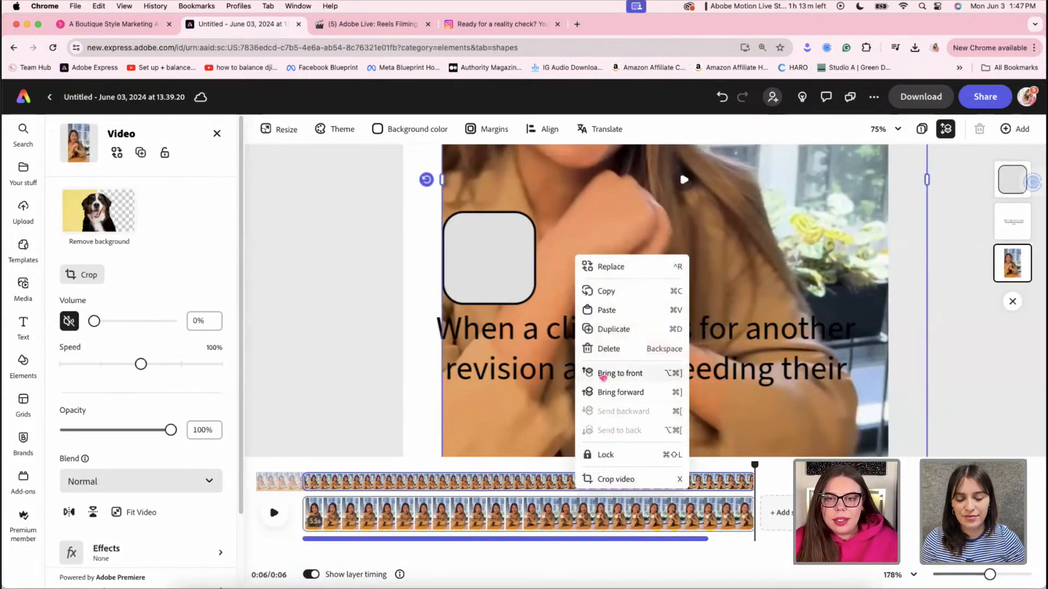
pyautogui.click(572, 227)
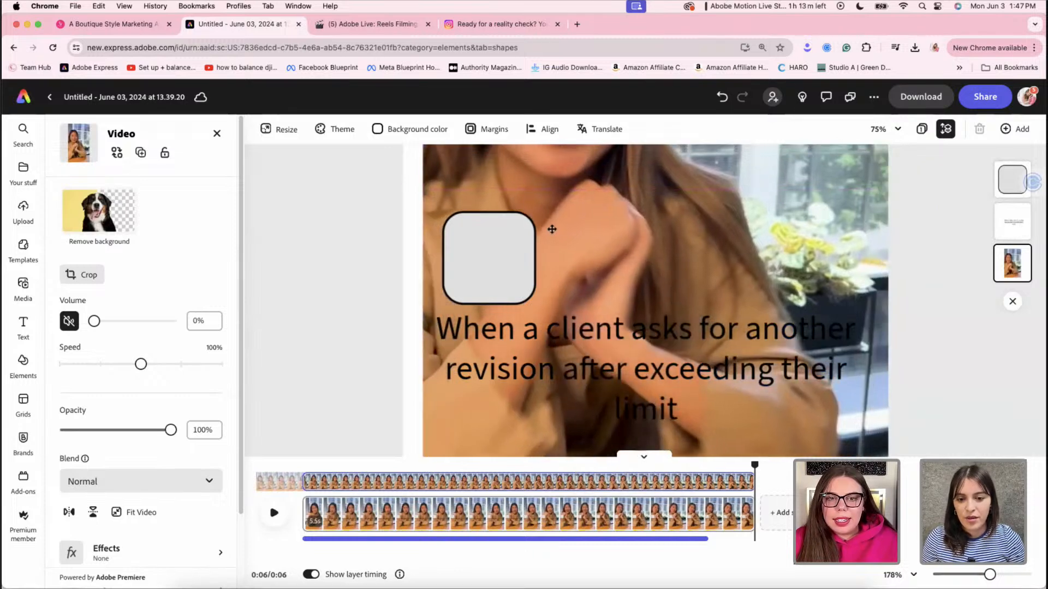
# Stretch the rounded rectangle to nearly the caption's full width and fill it with white
pyautogui.click(524, 243)
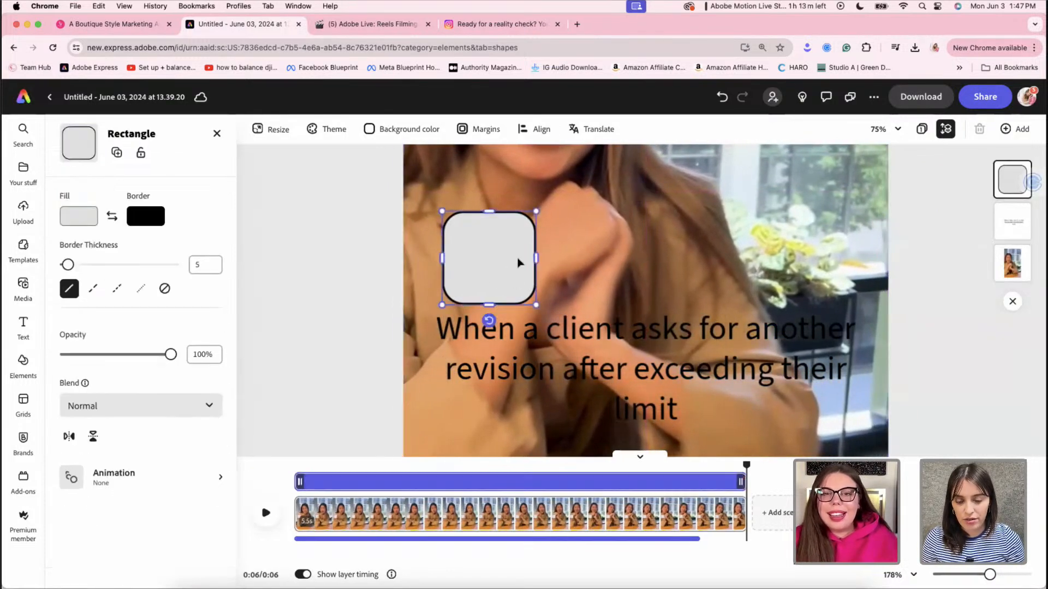
pyautogui.moveTo(533, 257); pyautogui.dragTo(837, 257)
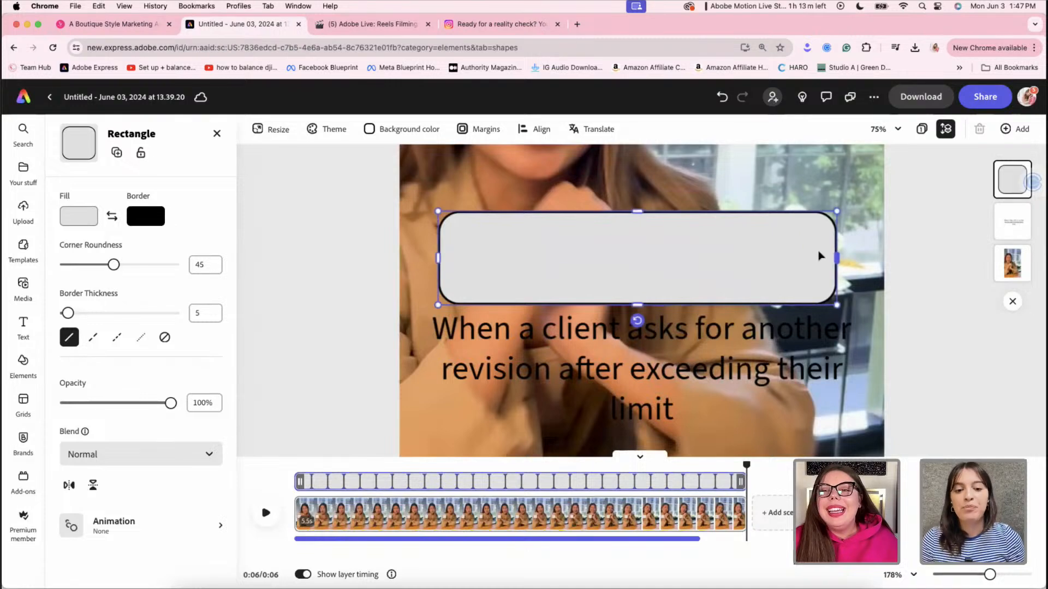
pyautogui.click(79, 216)
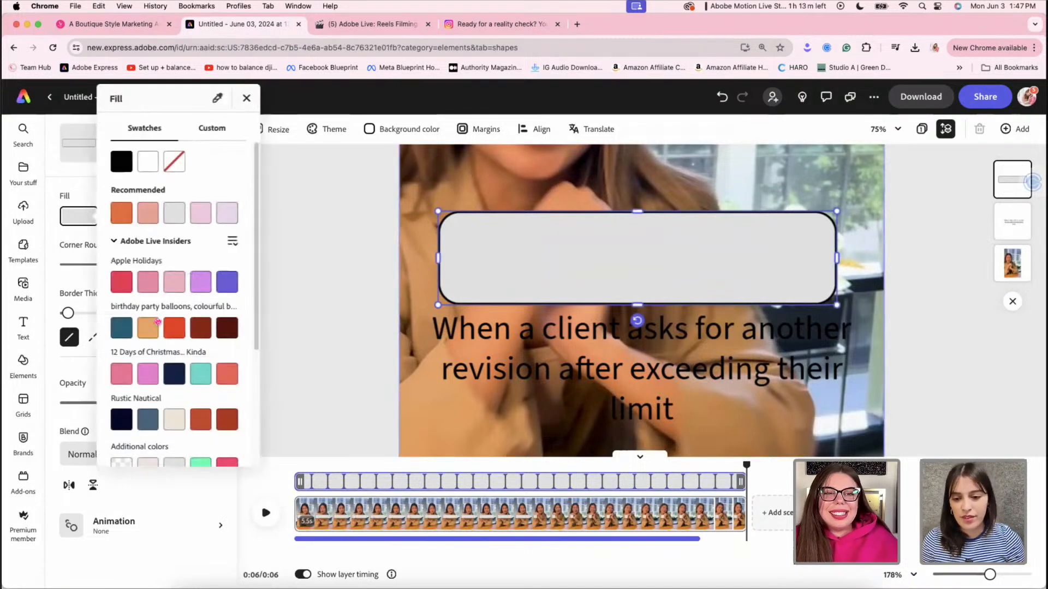
pyautogui.click(148, 162)
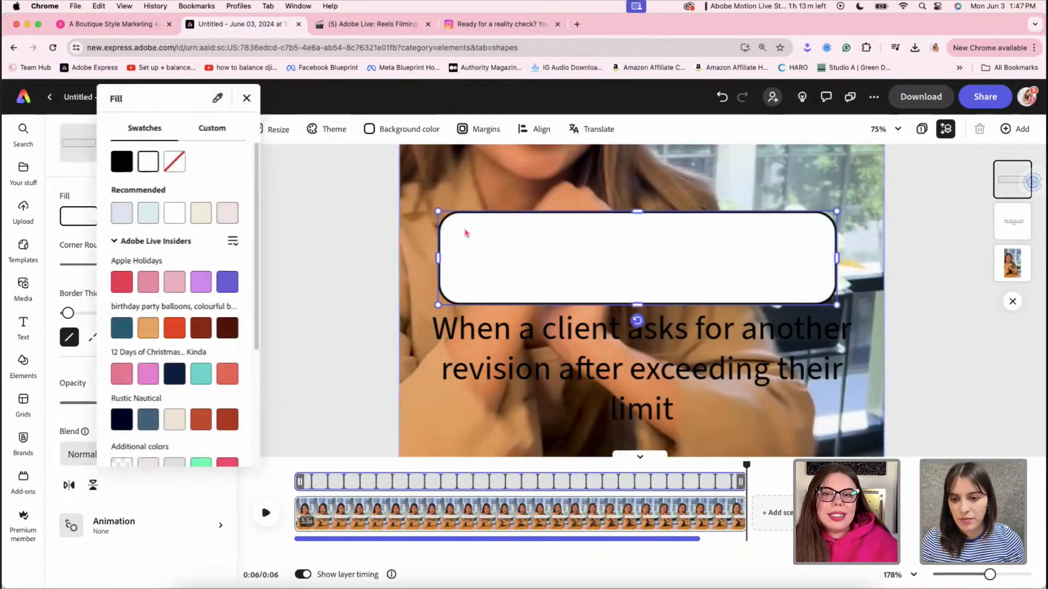
# Move the caption text onto the white rectangle and bring it to the front
pyautogui.click(646, 271)
pyautogui.click(640, 362)
pyautogui.moveTo(640, 362); pyautogui.dragTo(631, 271)
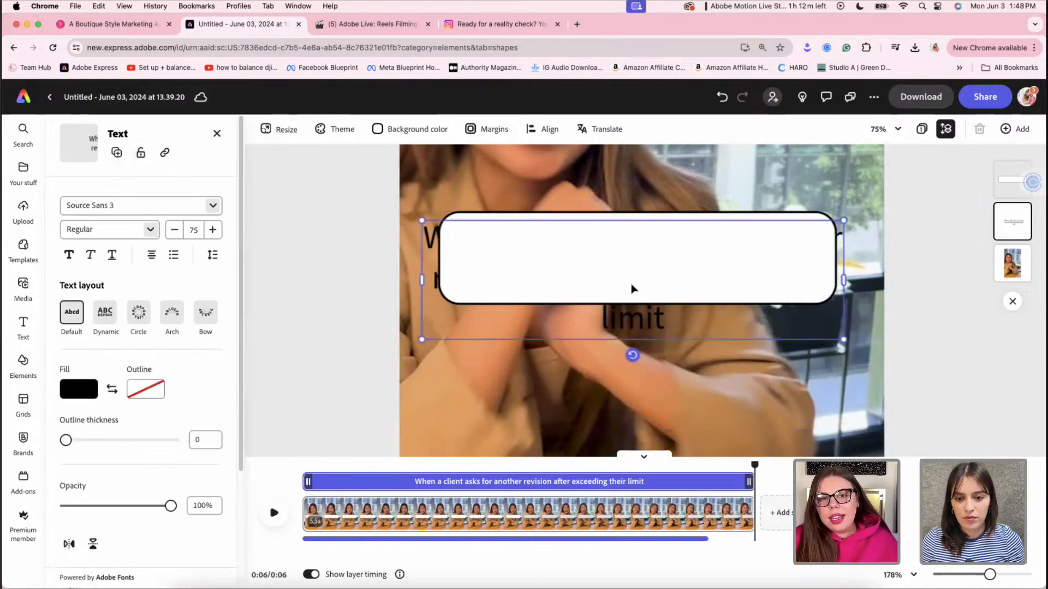
pyautogui.rightClick(670, 338)
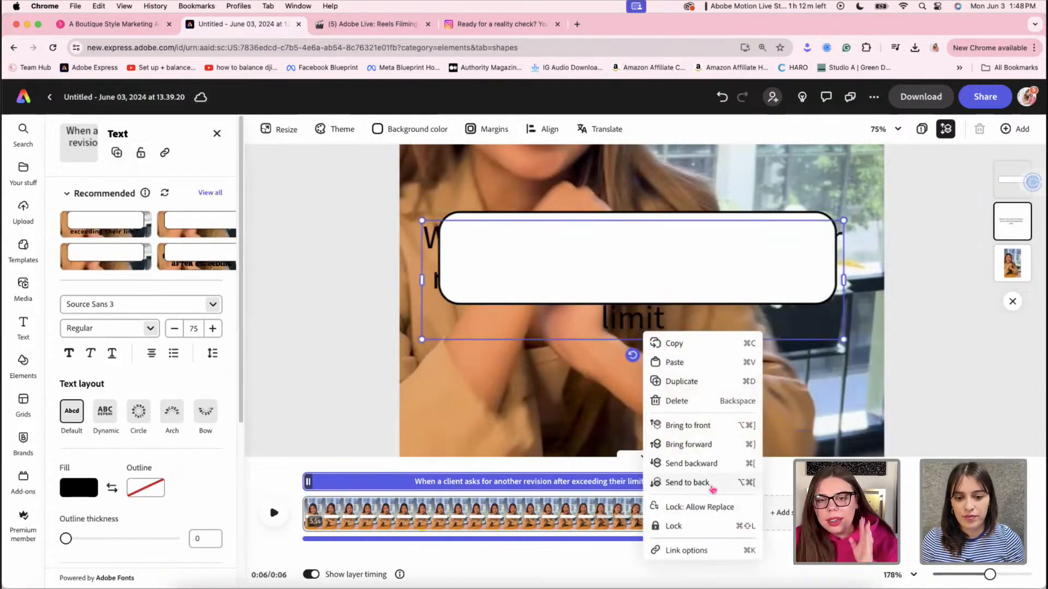
pyautogui.click(703, 443)
pyautogui.rightClick(623, 335)
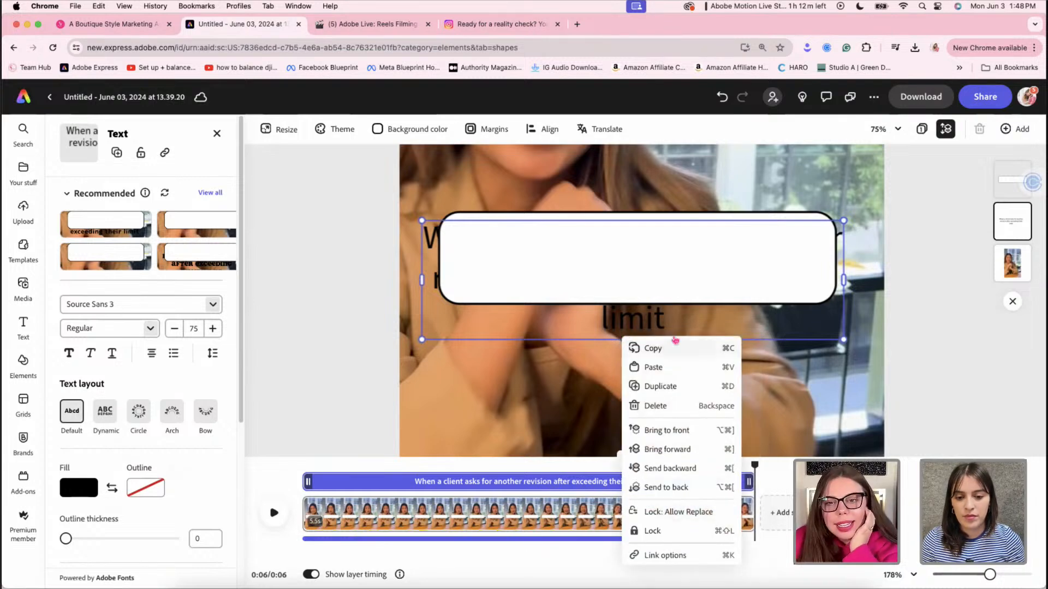
pyautogui.click(685, 432)
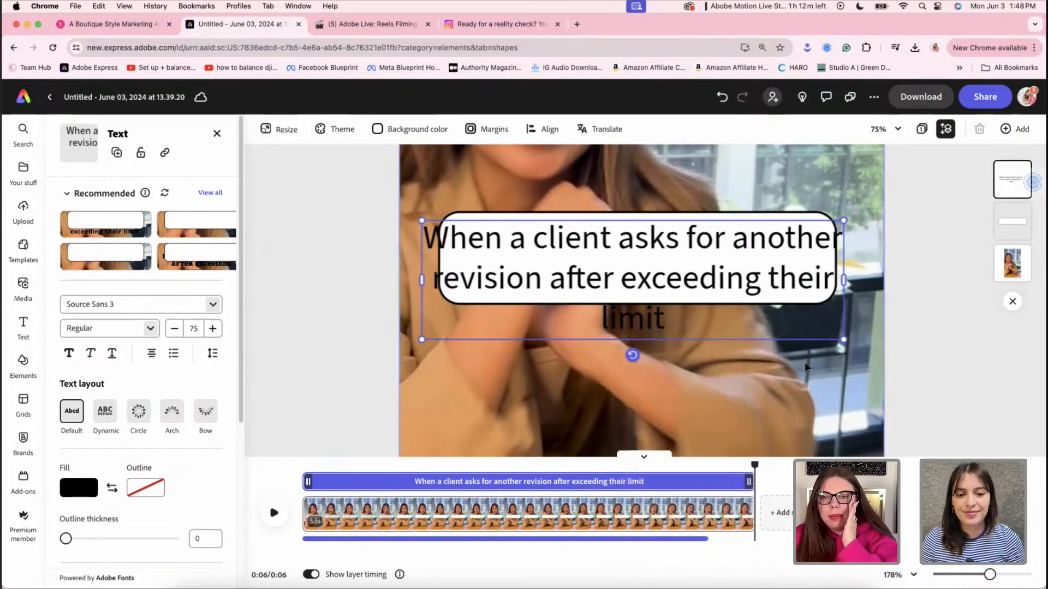
# Scale the caption text down to size 45 and center it inside the white rectangle
pyautogui.moveTo(844, 339); pyautogui.dragTo(759, 247)
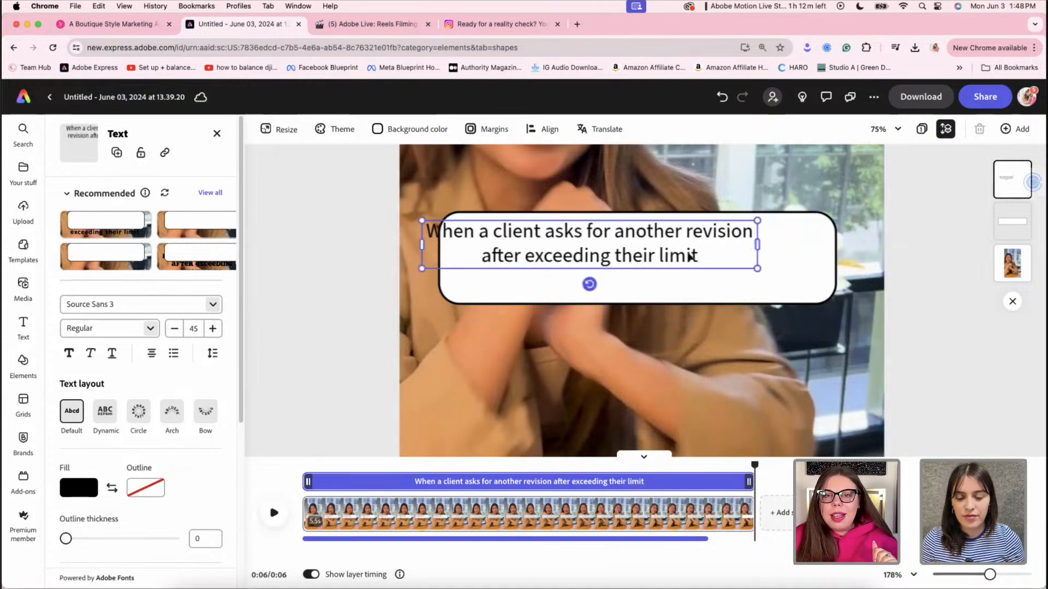
pyautogui.moveTo(686, 252); pyautogui.dragTo(737, 264)
# Try the rectangle's corner roundness at 102, and settle on 48
pyautogui.click(745, 224)
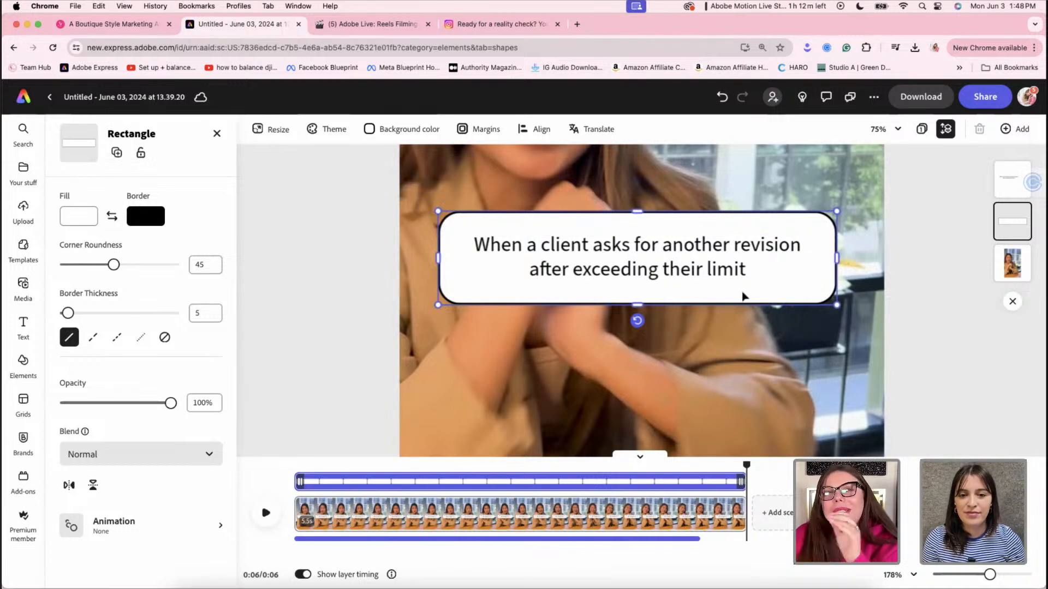
pyautogui.moveTo(113, 265); pyautogui.dragTo(240, 262)
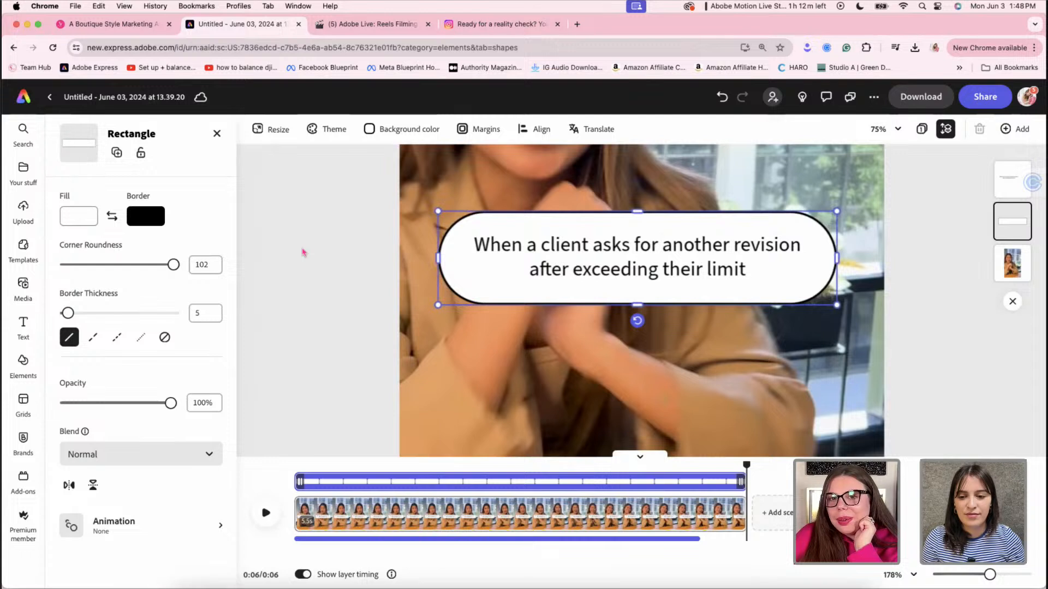
pyautogui.moveTo(294, 252); pyautogui.dragTo(116, 267)
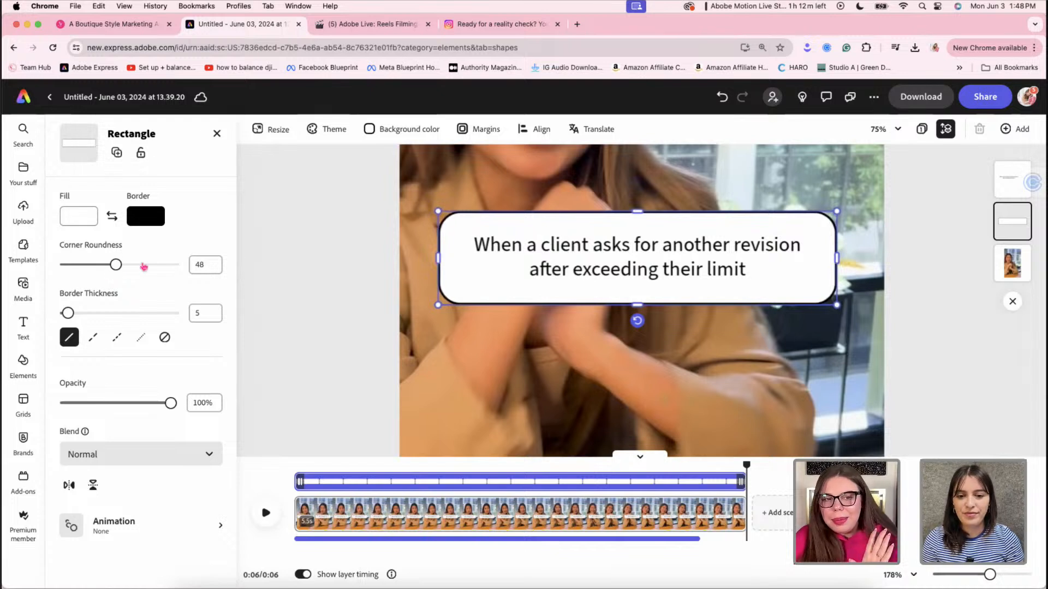
# Increase the caption's font size to 51 and check the whole reel frame at 25% zoom
pyautogui.click(654, 266)
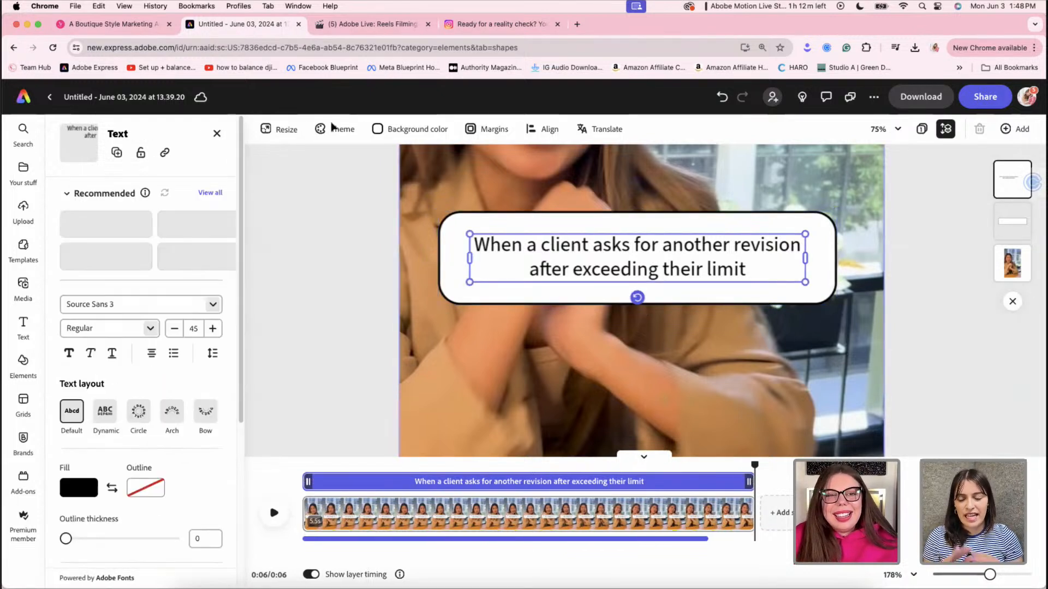
pyautogui.click(213, 329)
pyautogui.click(213, 329)
pyautogui.click(213, 329)
pyautogui.click(213, 329)
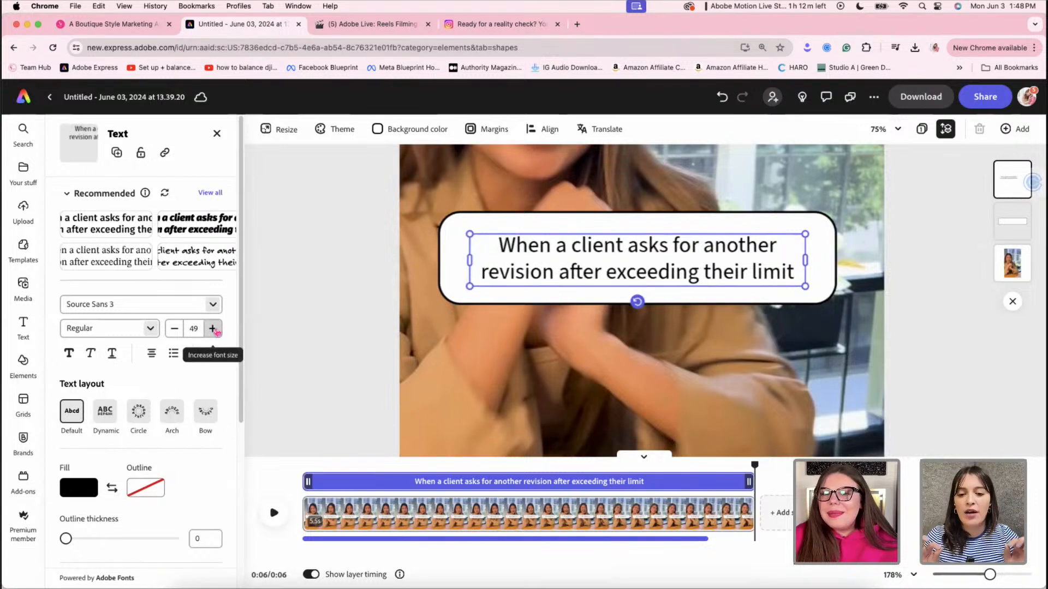
pyautogui.click(213, 328)
pyautogui.click(213, 328)
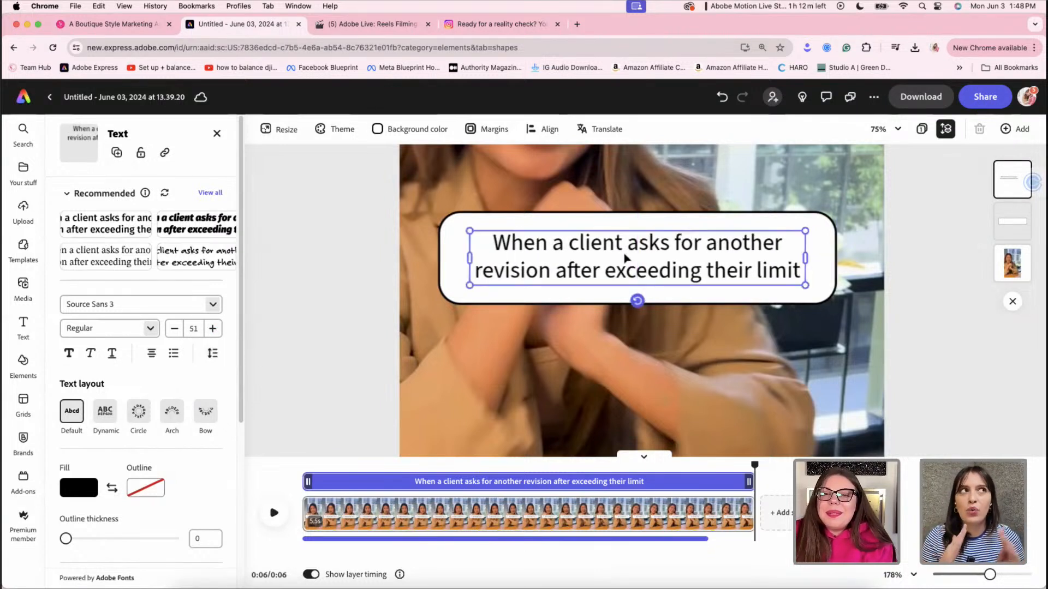
pyautogui.click(900, 377)
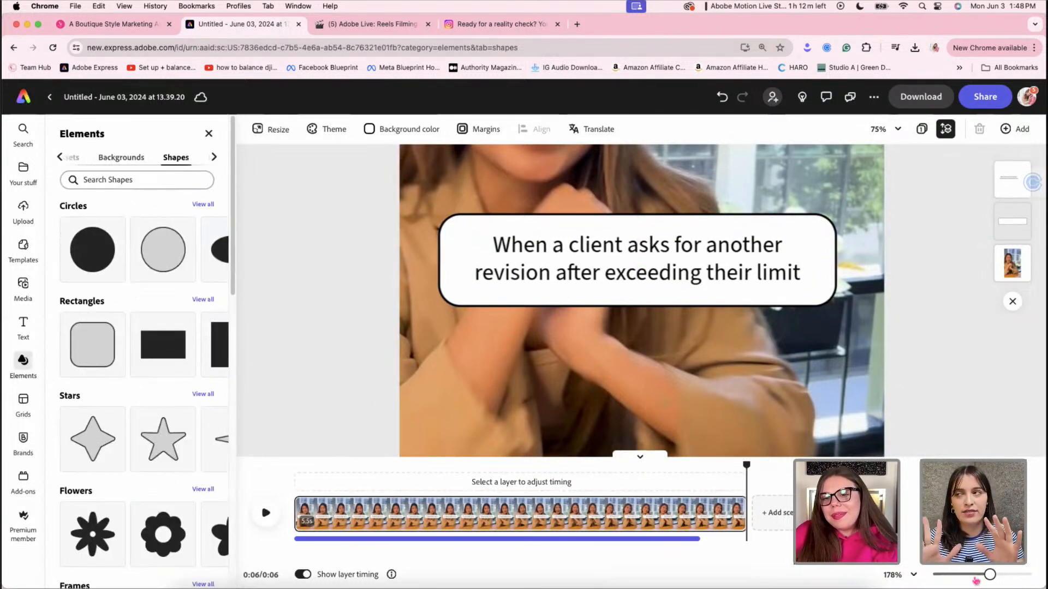
pyautogui.click(883, 129)
pyautogui.click(819, 219)
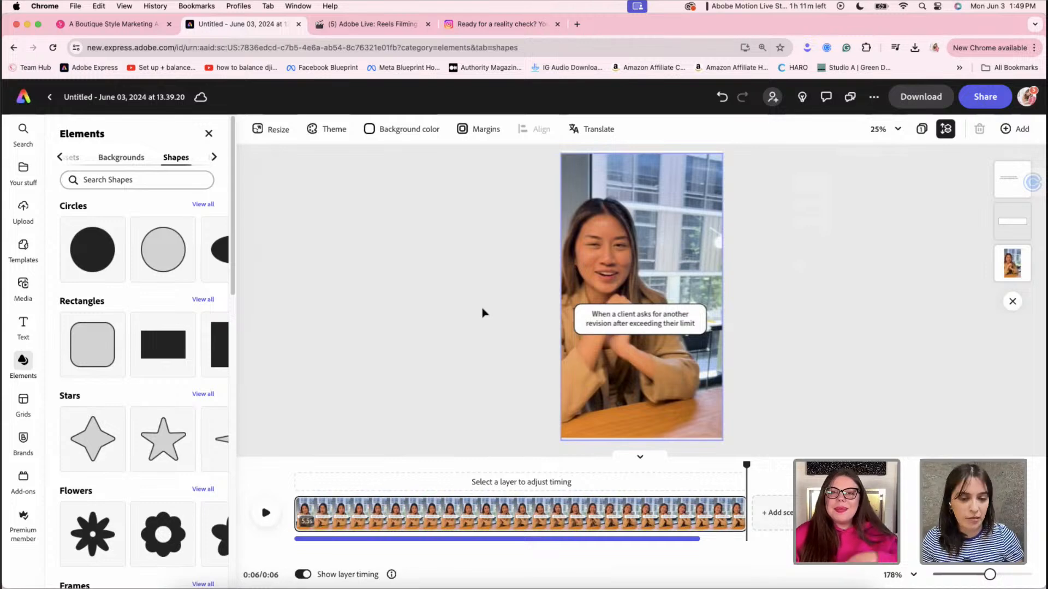
# Open Adobe Express in a new browser tab and examine the recent Social Media Strategy VS Management reel as a branded example
pyautogui.click(577, 24)
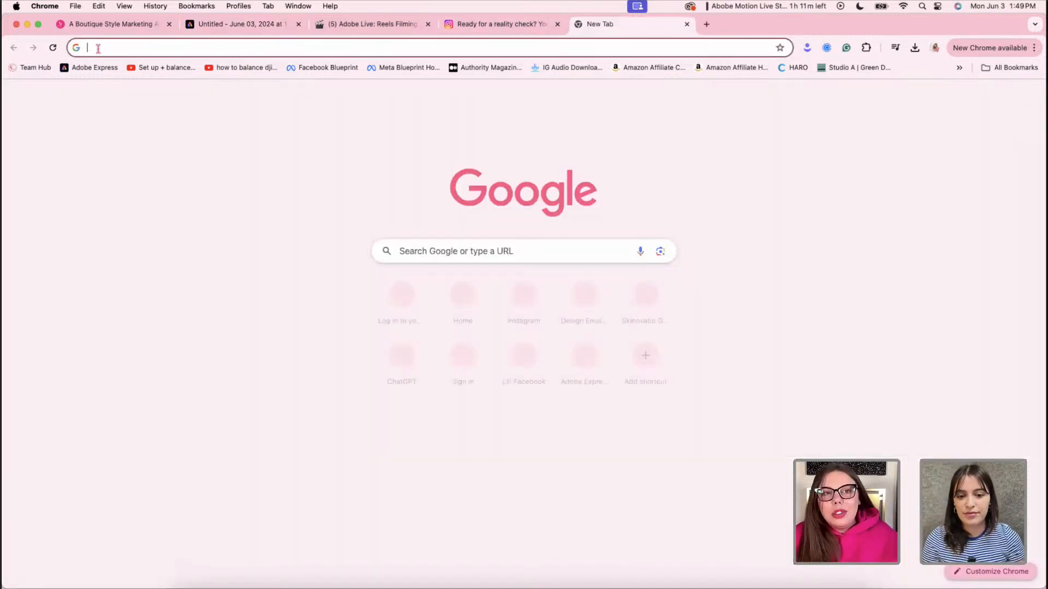
pyautogui.click(90, 67)
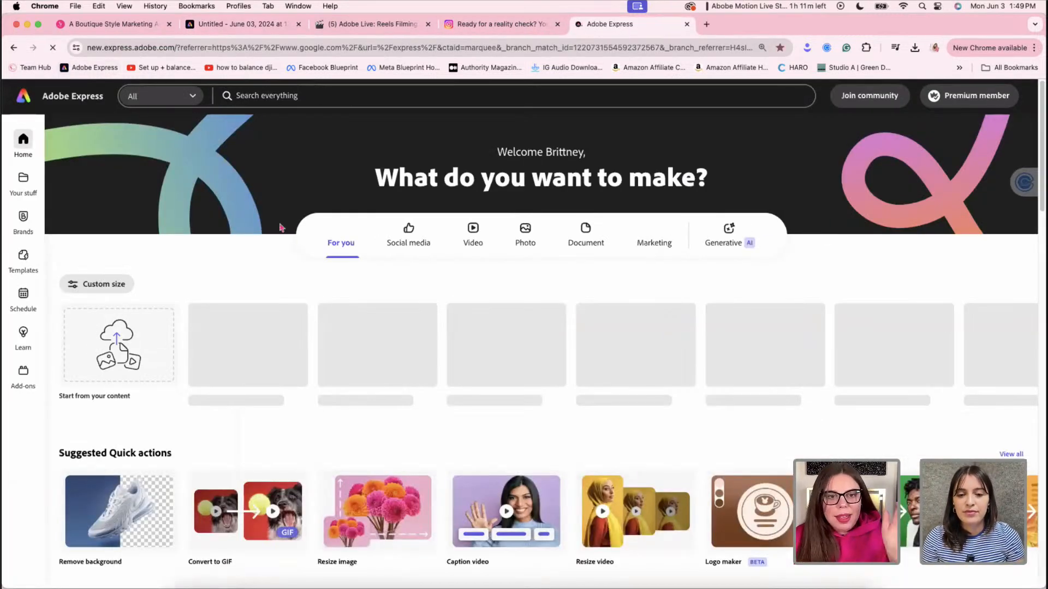
pyautogui.scroll(-6, 330, 404)
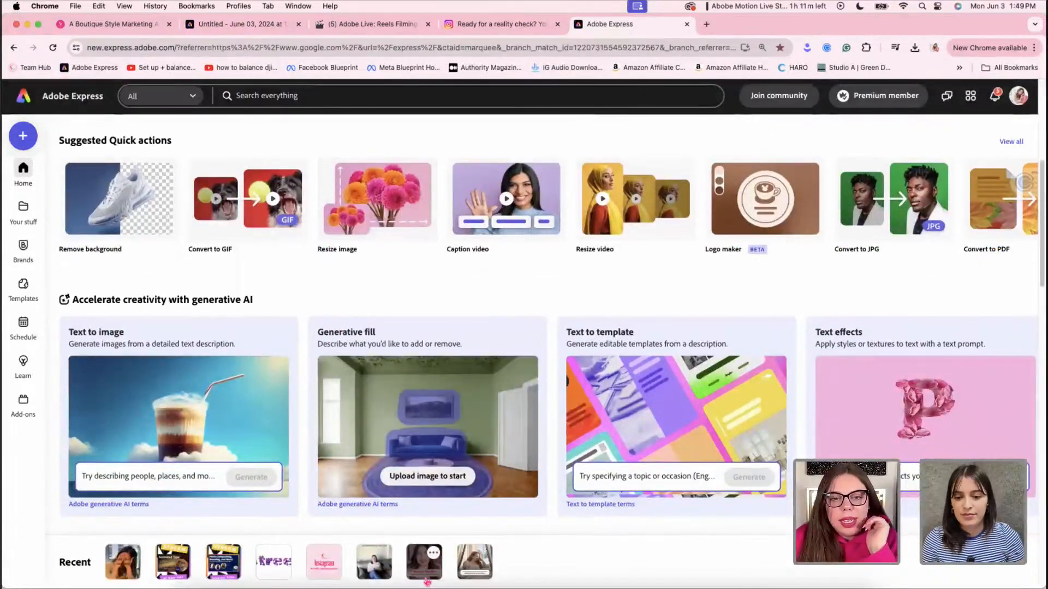
pyautogui.click(420, 568)
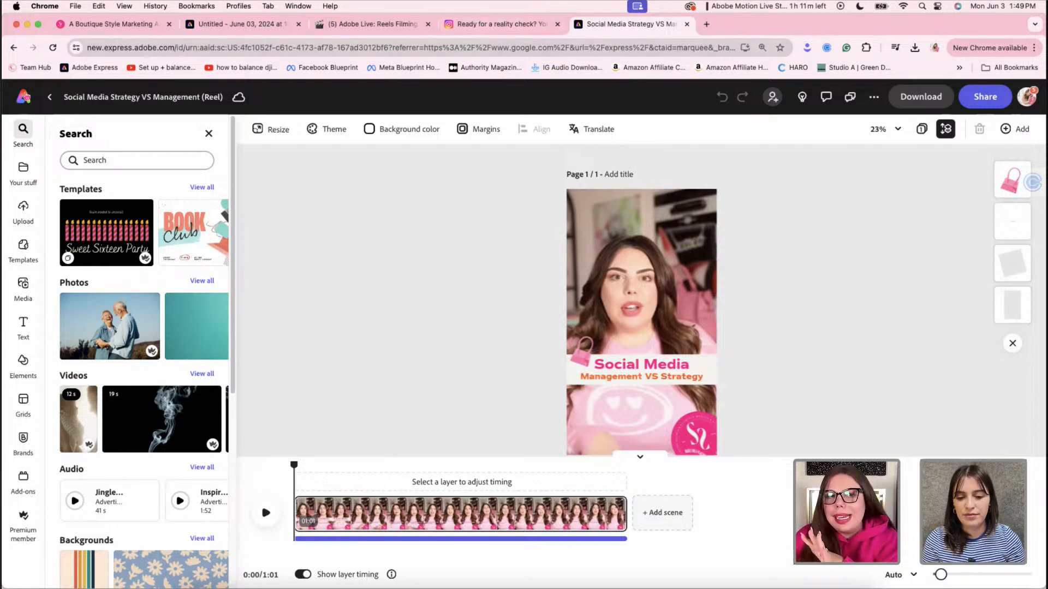
pyautogui.click(49, 97)
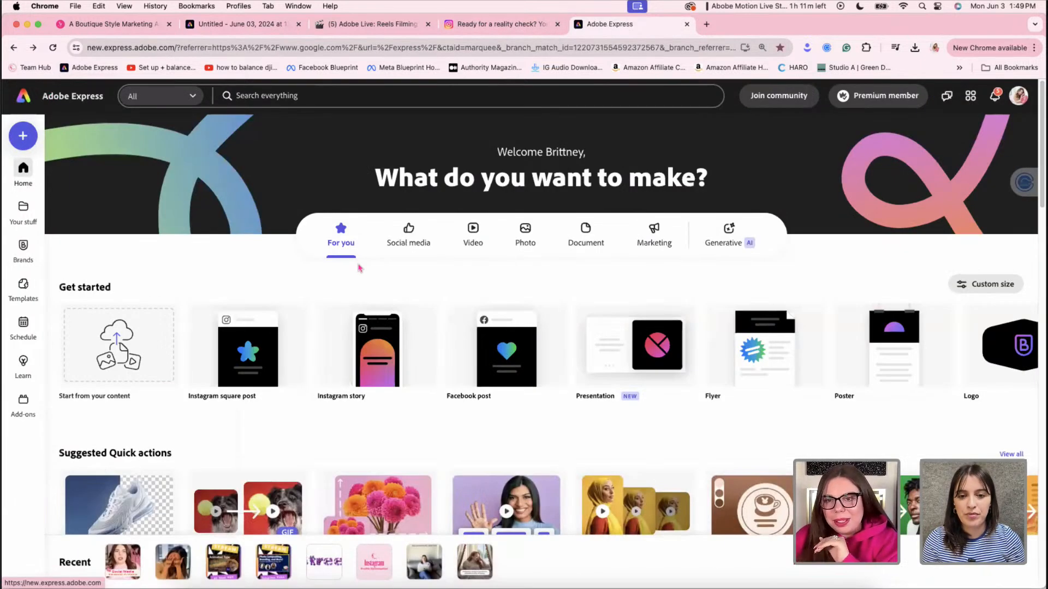
# Open the Reel - Instagram Profile Optimization project from the stored files and examine its page 3 title text
pyautogui.scroll(-5, 358, 268)
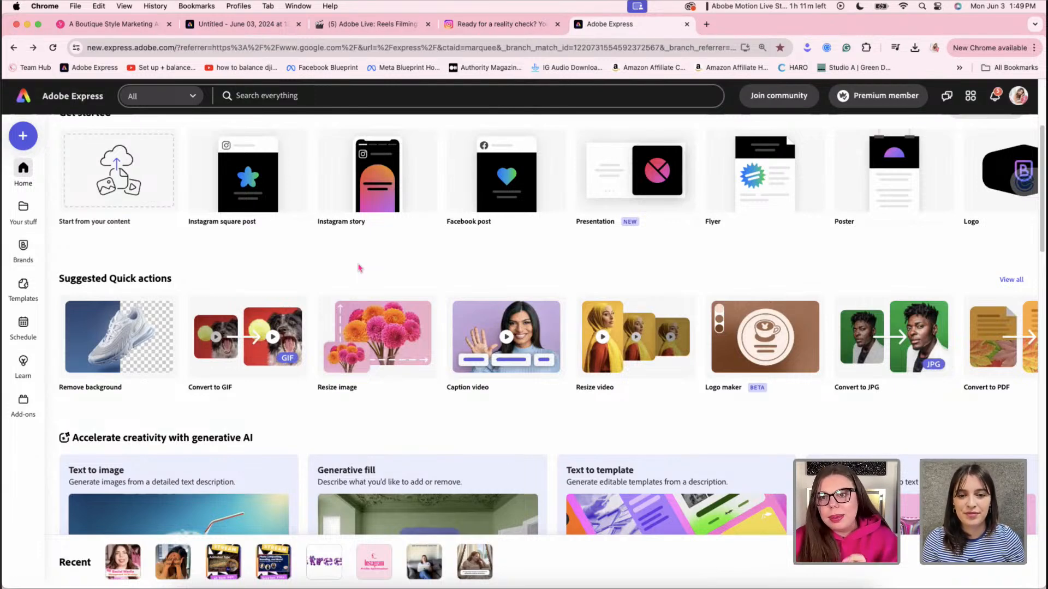
pyautogui.scroll(-3, 98, 328)
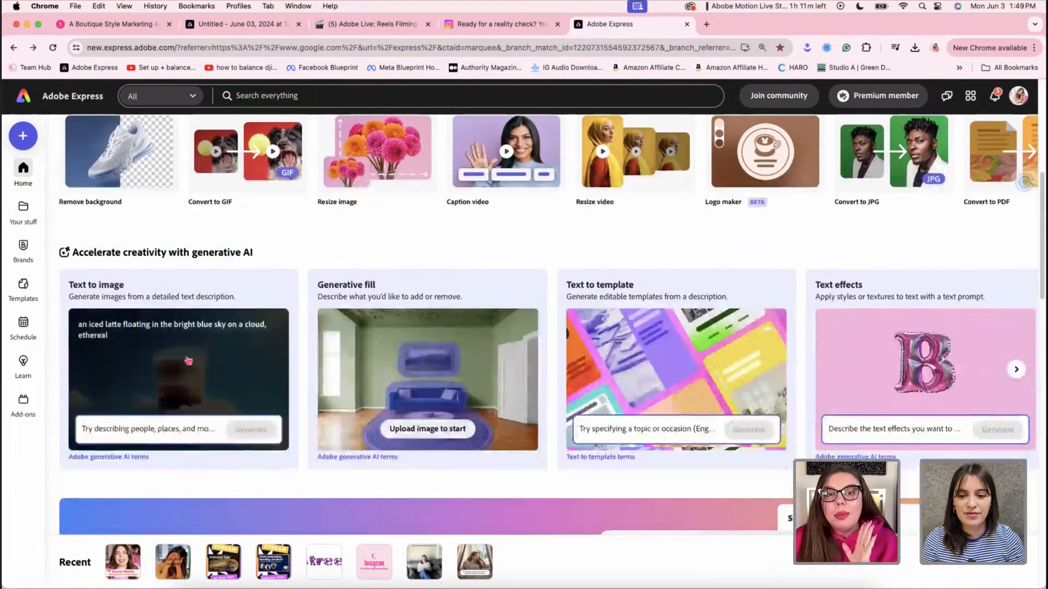
pyautogui.scroll(3, 189, 360)
pyautogui.click(29, 219)
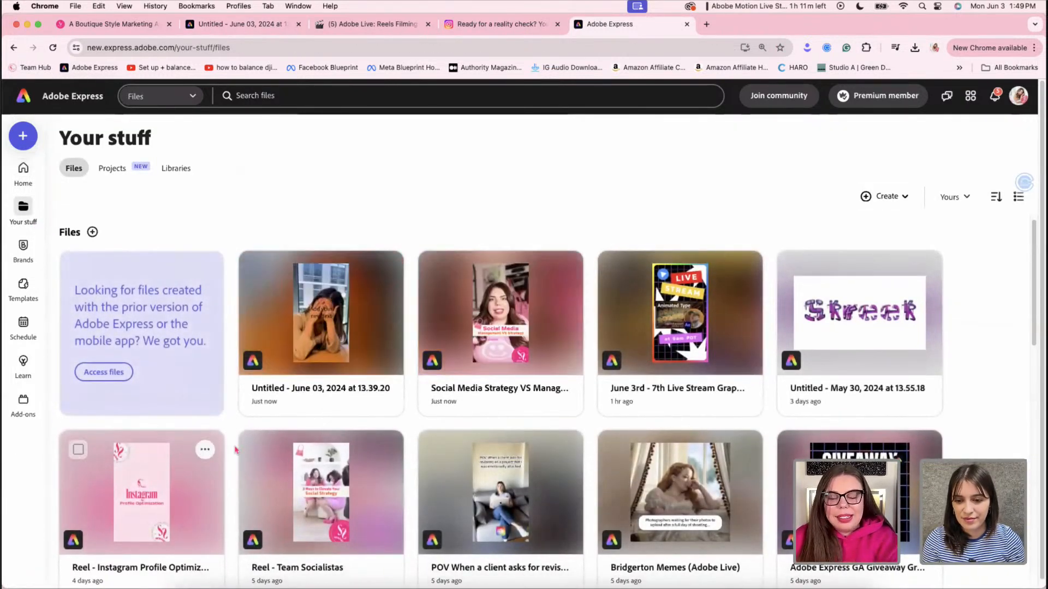
pyautogui.click(559, 386)
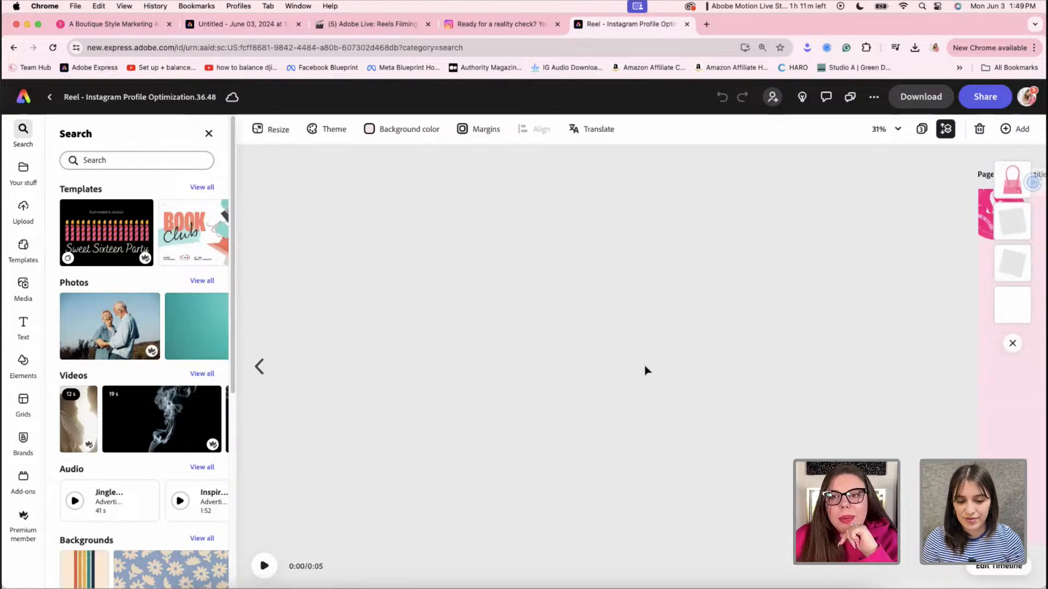
pyautogui.hscroll(3, 939, 427)
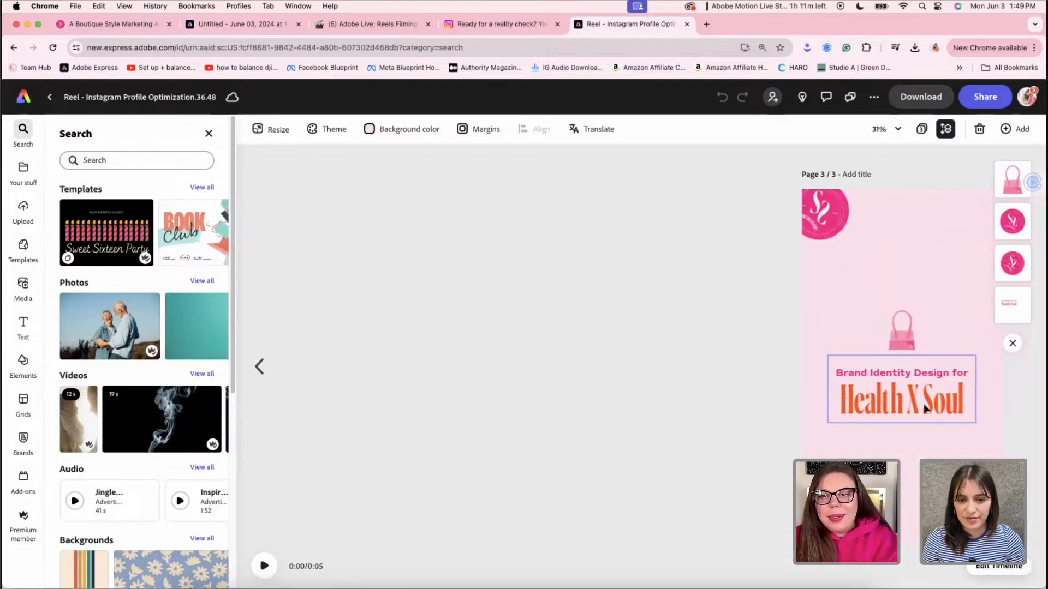
pyautogui.click(915, 410)
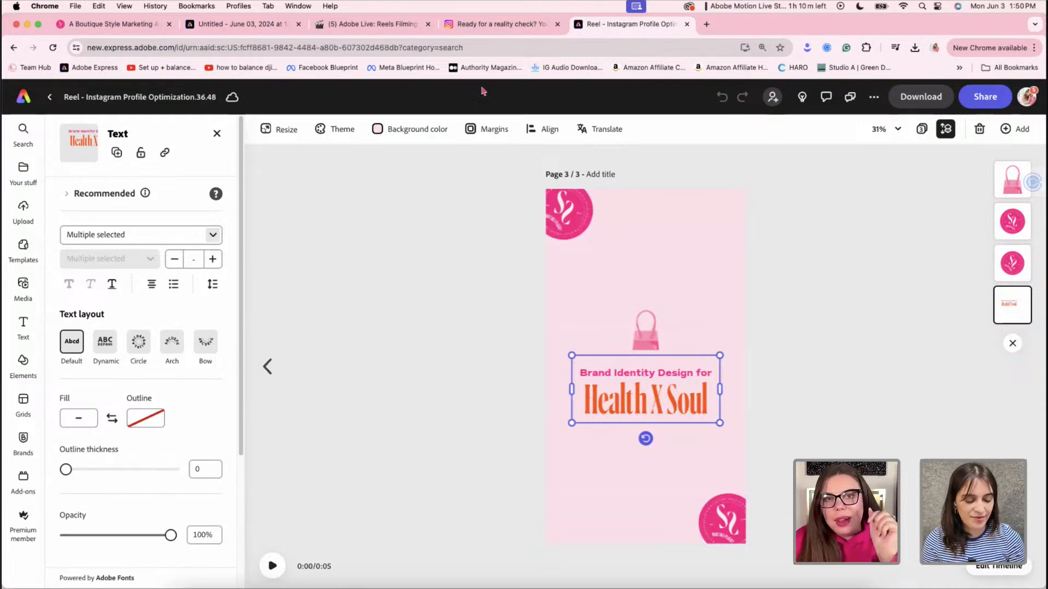
# Compare the branded profile optimization reel with the untitled caption reel, ending on the untitled project
pyautogui.click(245, 24)
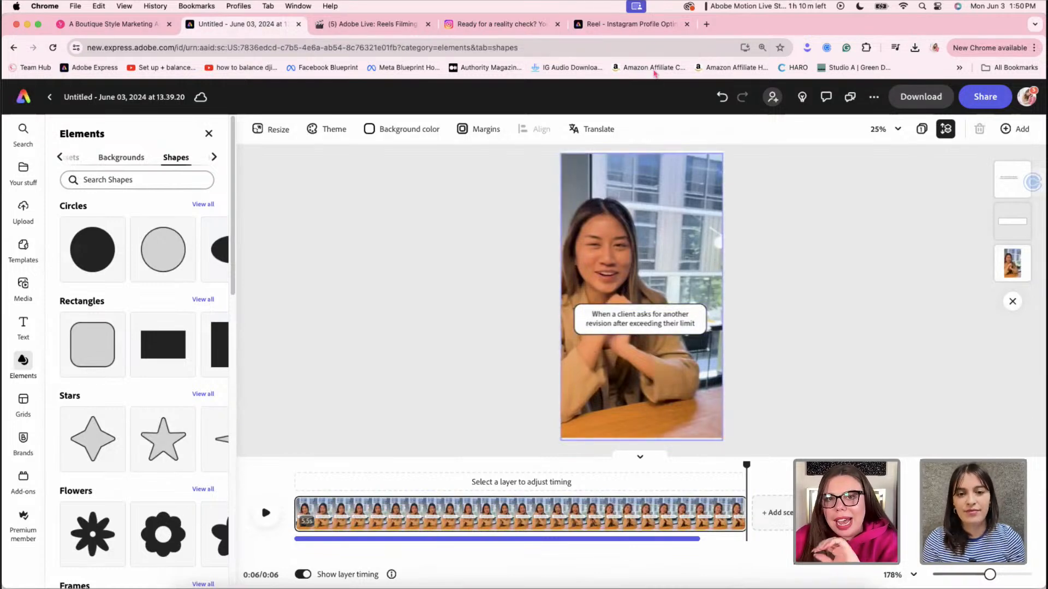
pyautogui.click(623, 25)
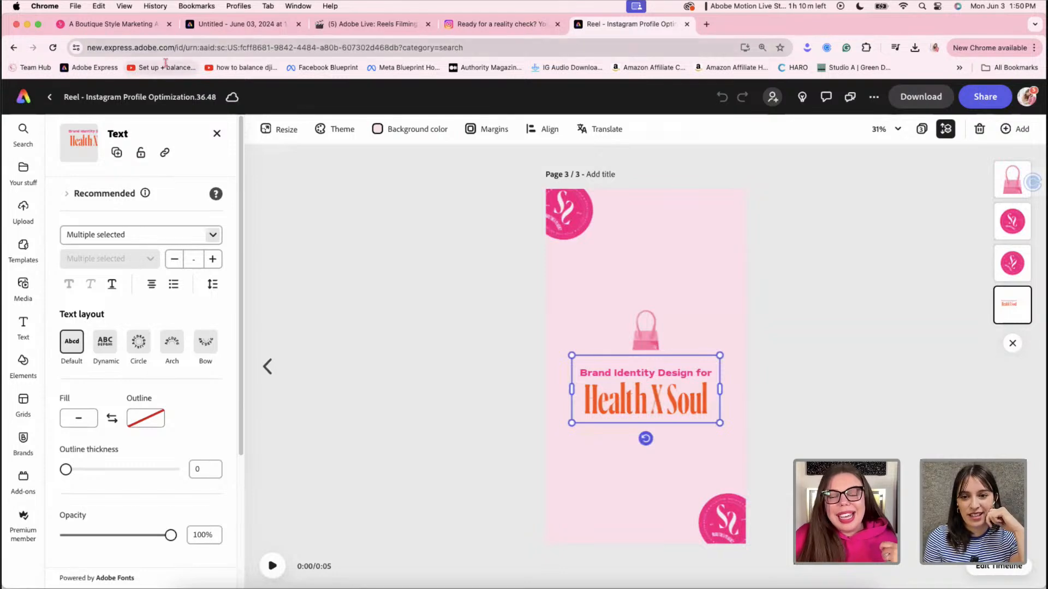
pyautogui.click(237, 26)
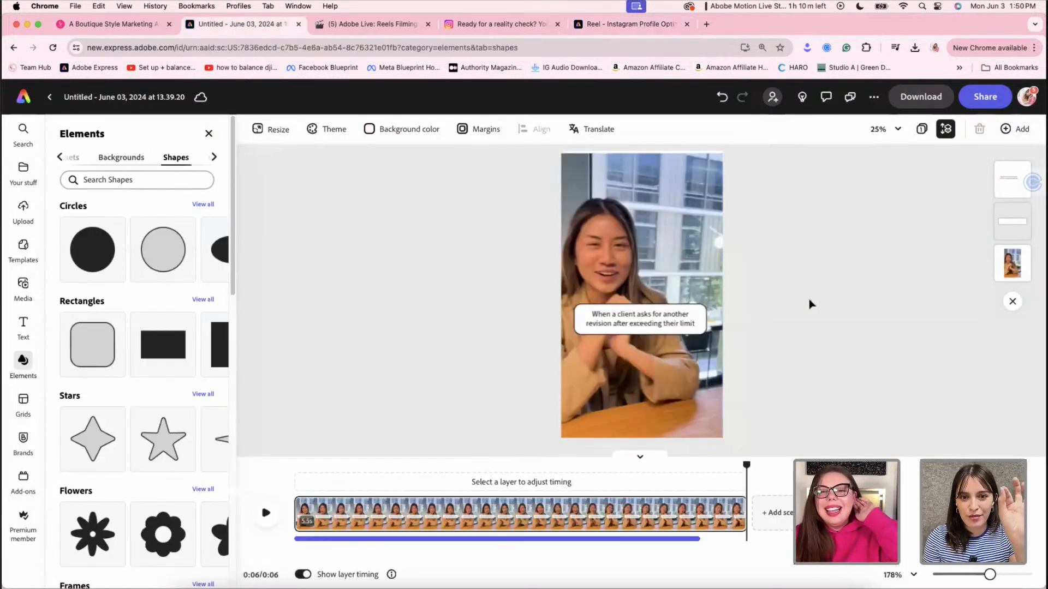
pyautogui.moveTo(808, 330); pyautogui.dragTo(786, 314)
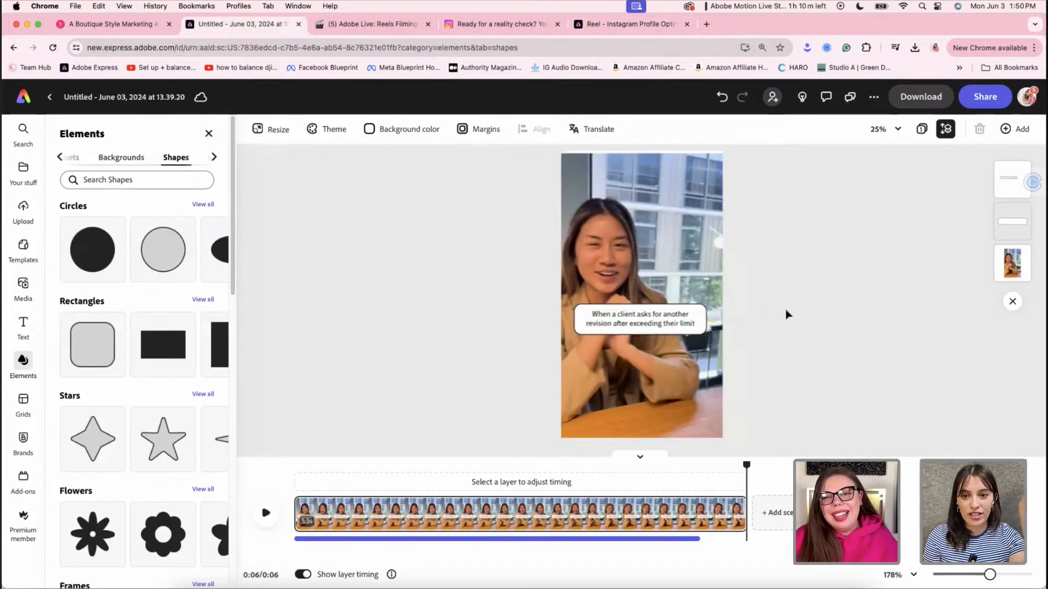
# Adjust the background video's position in the reel frame and lock it in place
pyautogui.click(700, 247)
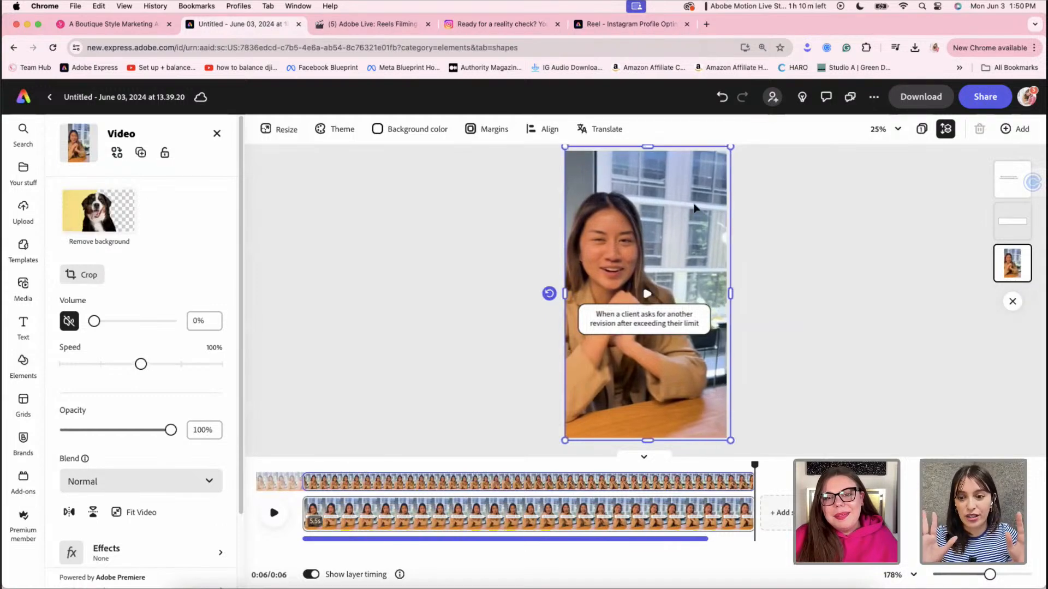
pyautogui.moveTo(694, 204); pyautogui.dragTo(692, 205)
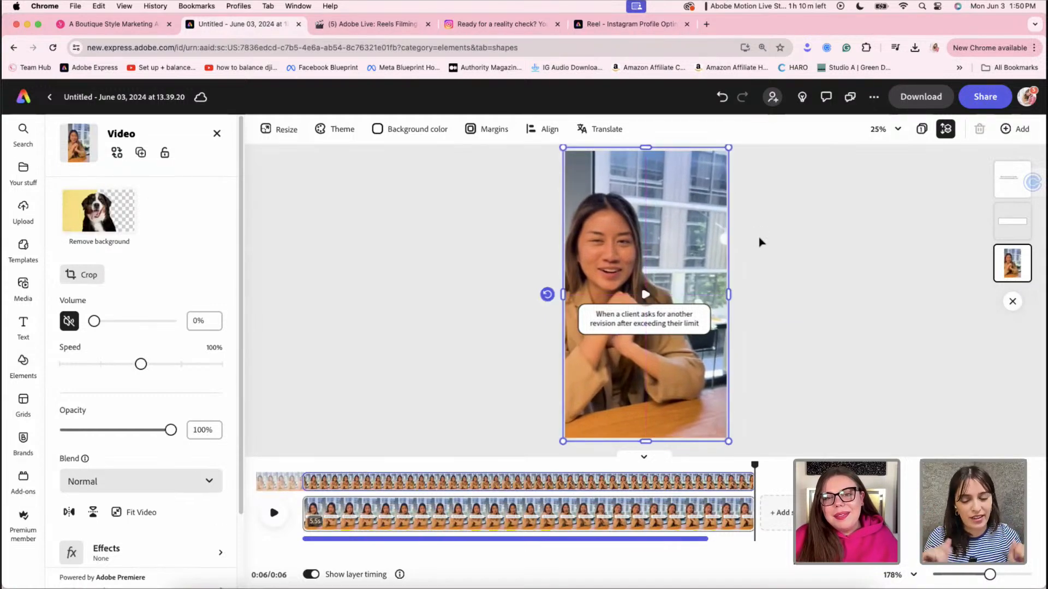
pyautogui.click(761, 242)
pyautogui.rightClick(681, 233)
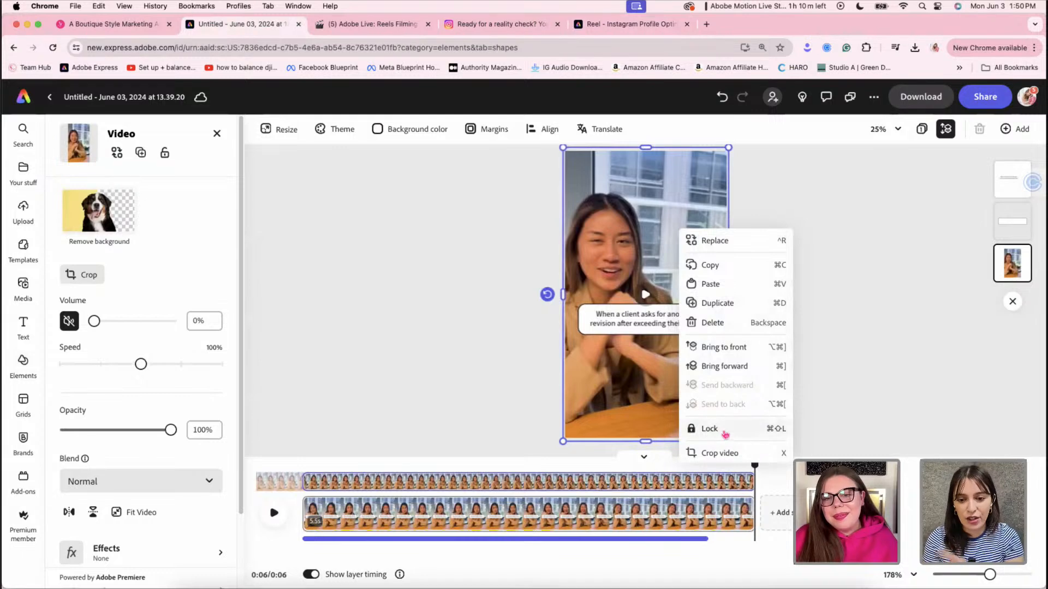
pyautogui.click(725, 429)
pyautogui.click(742, 322)
# Select the caption text and its white rectangle together and move them lower, over the woman's forearms
pyautogui.moveTo(791, 309); pyautogui.dragTo(584, 350)
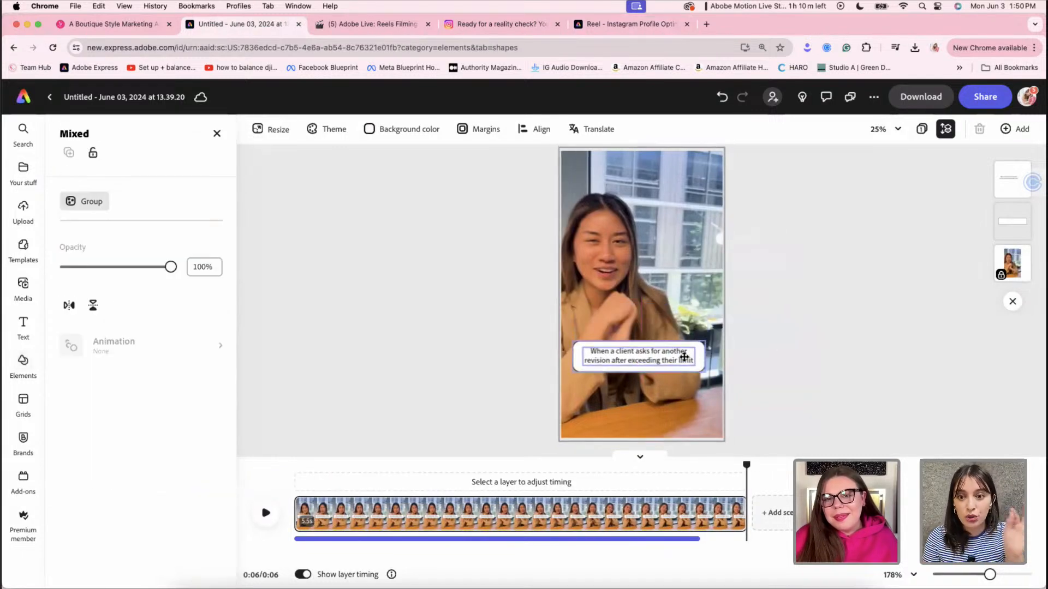
pyautogui.moveTo(683, 357); pyautogui.dragTo(685, 394)
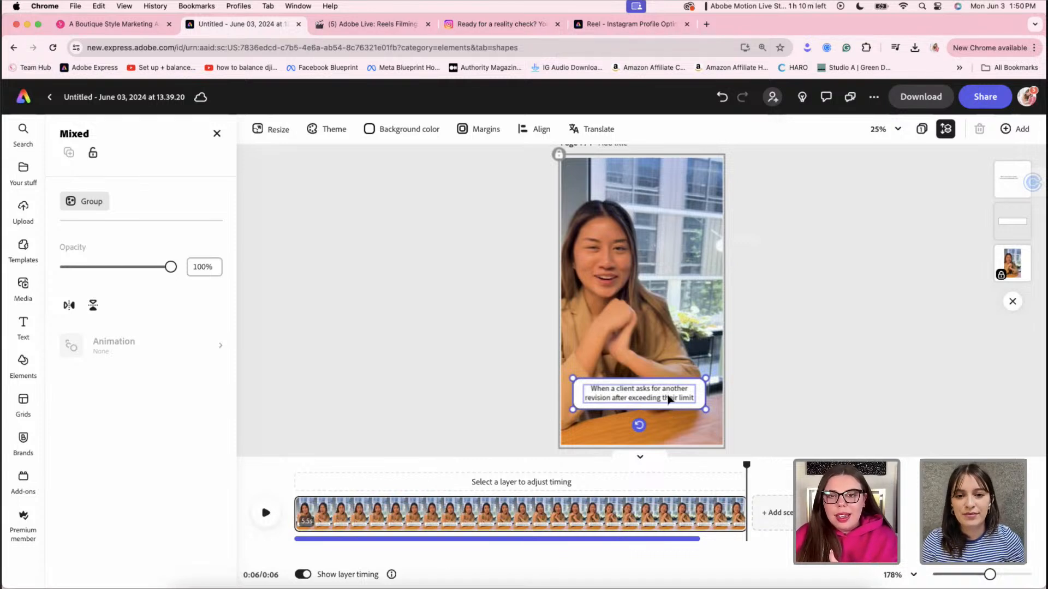
pyautogui.moveTo(668, 400); pyautogui.dragTo(670, 368)
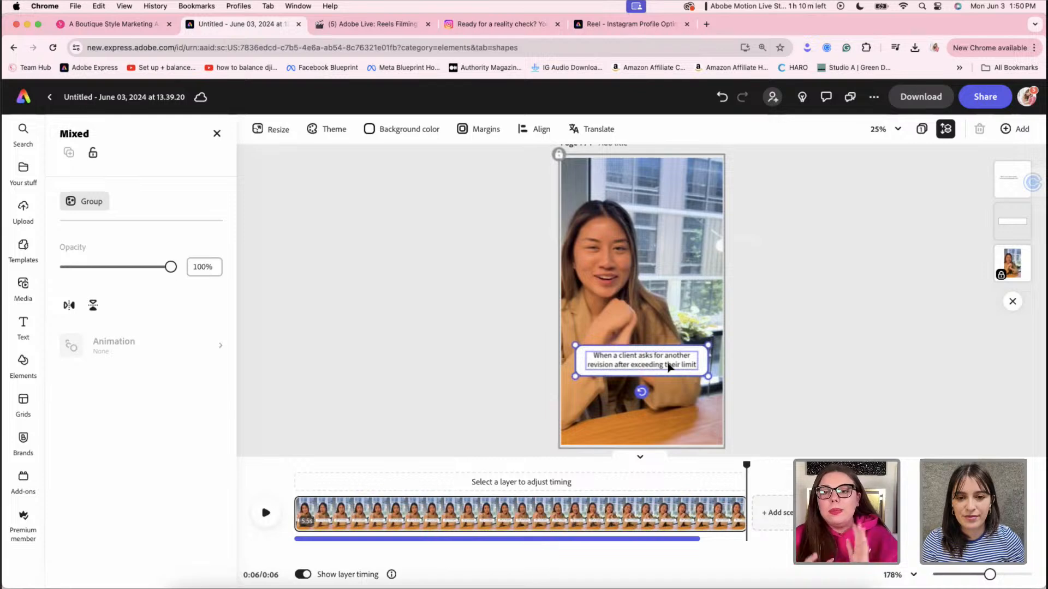
# Switch to Instagram, open the home feed from the agency profile, and mute the site
pyautogui.click(501, 24)
pyautogui.click(47, 371)
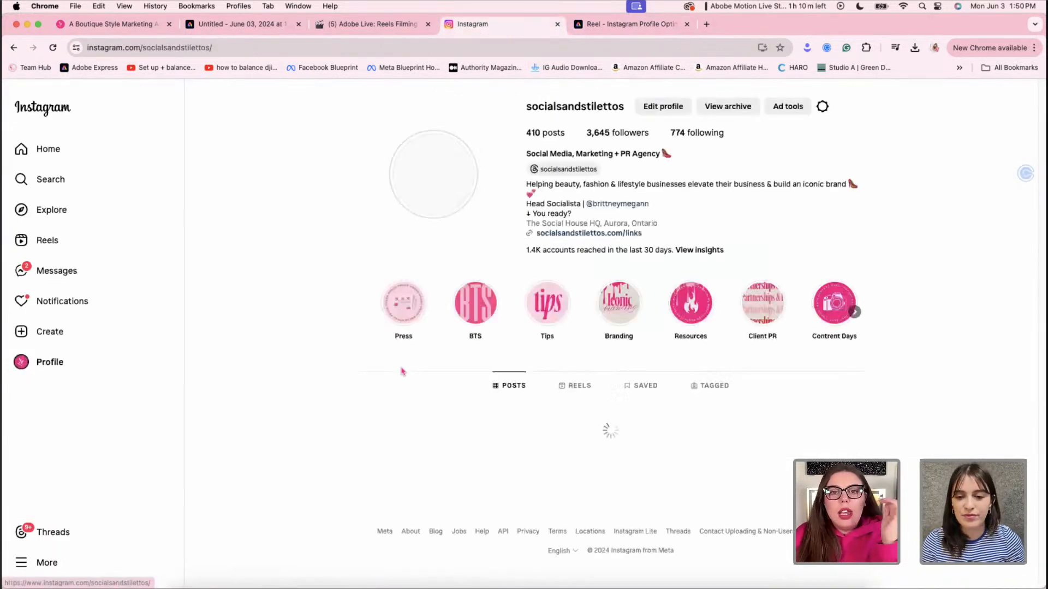
pyautogui.click(37, 154)
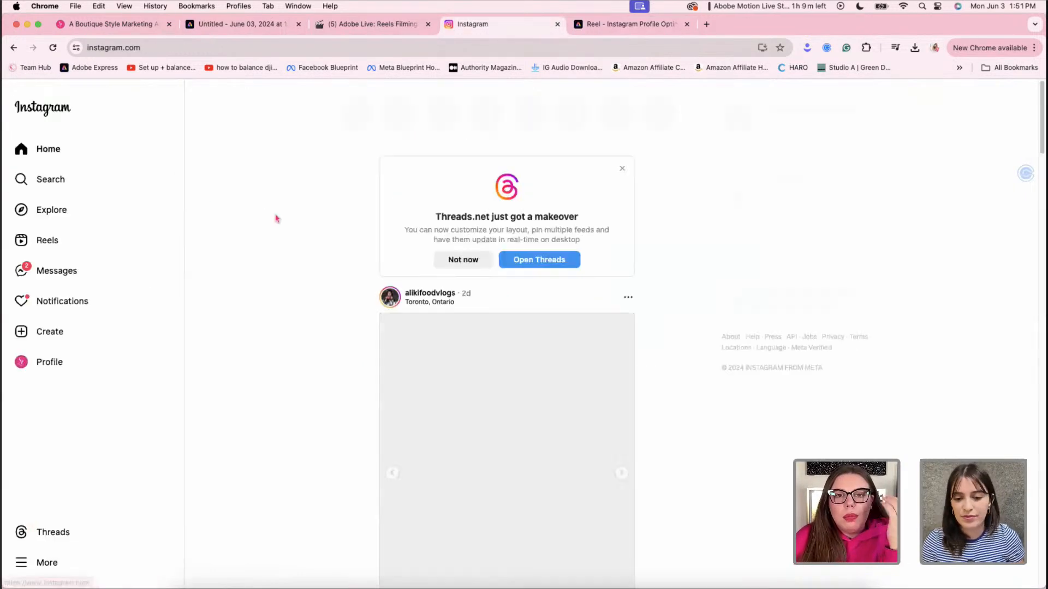
pyautogui.rightClick(474, 24)
pyautogui.click(489, 120)
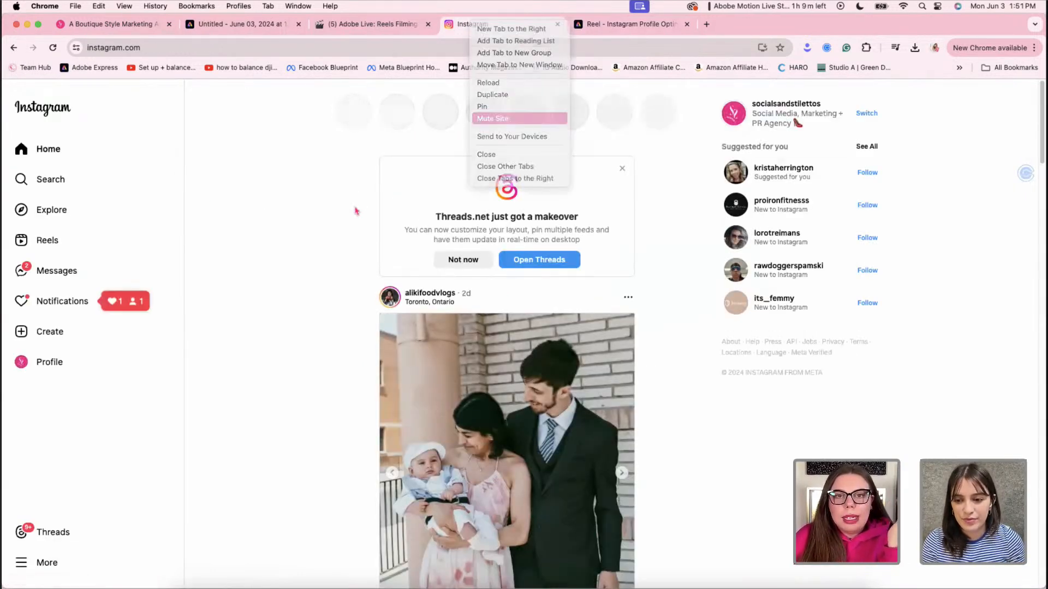
# Browse the Instagram home feed to examine how text is placed on posted reels
pyautogui.scroll(-11, 323, 279)
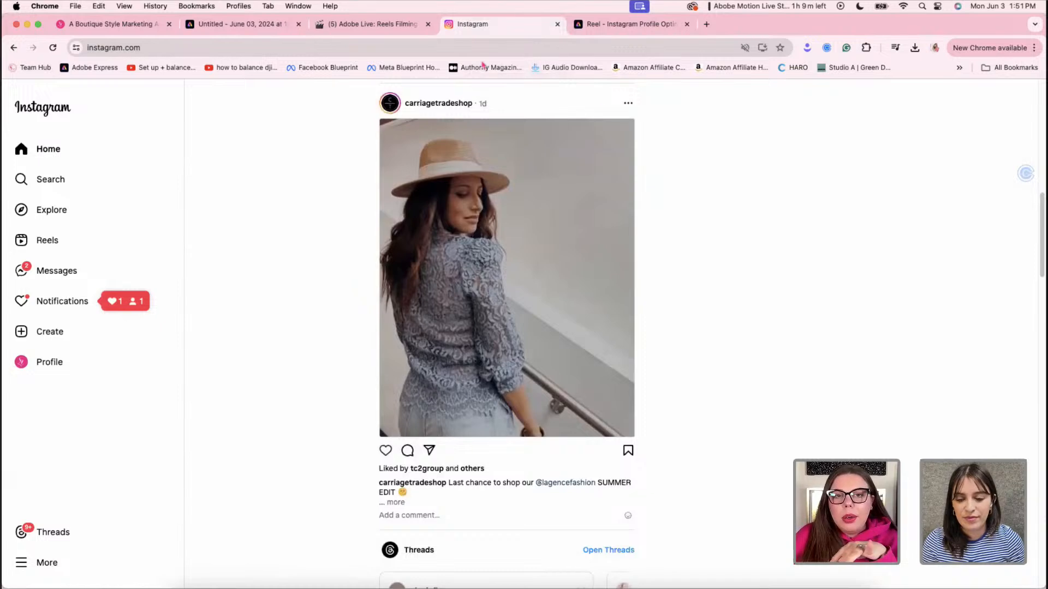
pyautogui.scroll(-15, 617, 275)
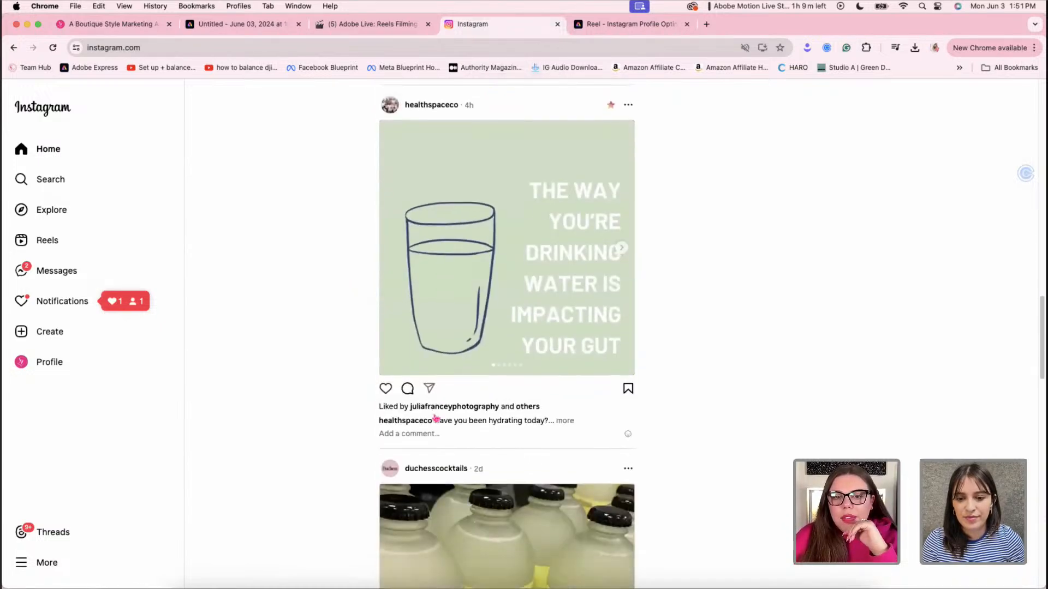
pyautogui.scroll(-10, 435, 419)
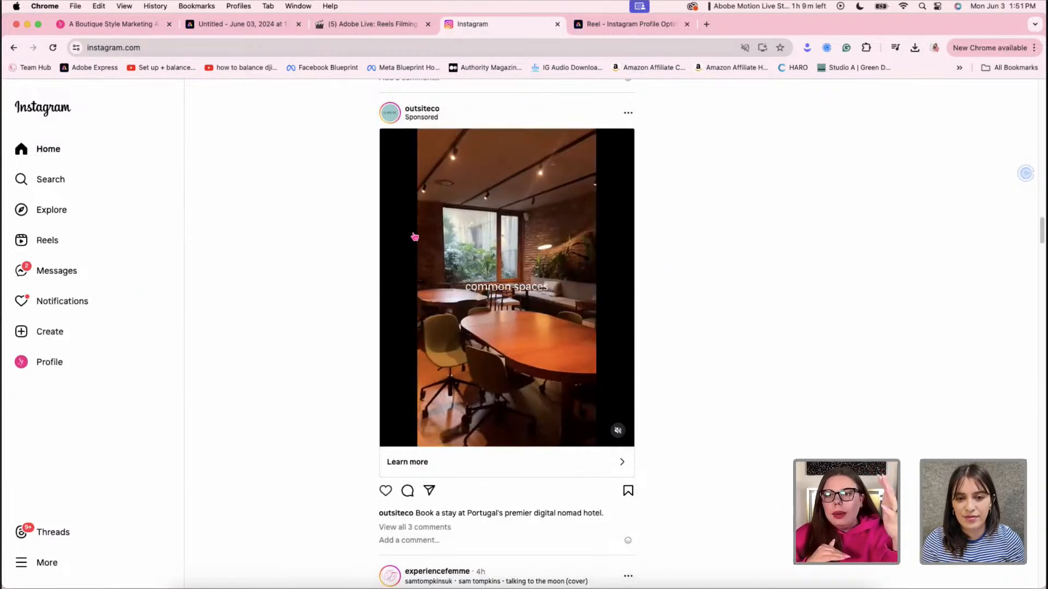
pyautogui.scroll(-8, 471, 235)
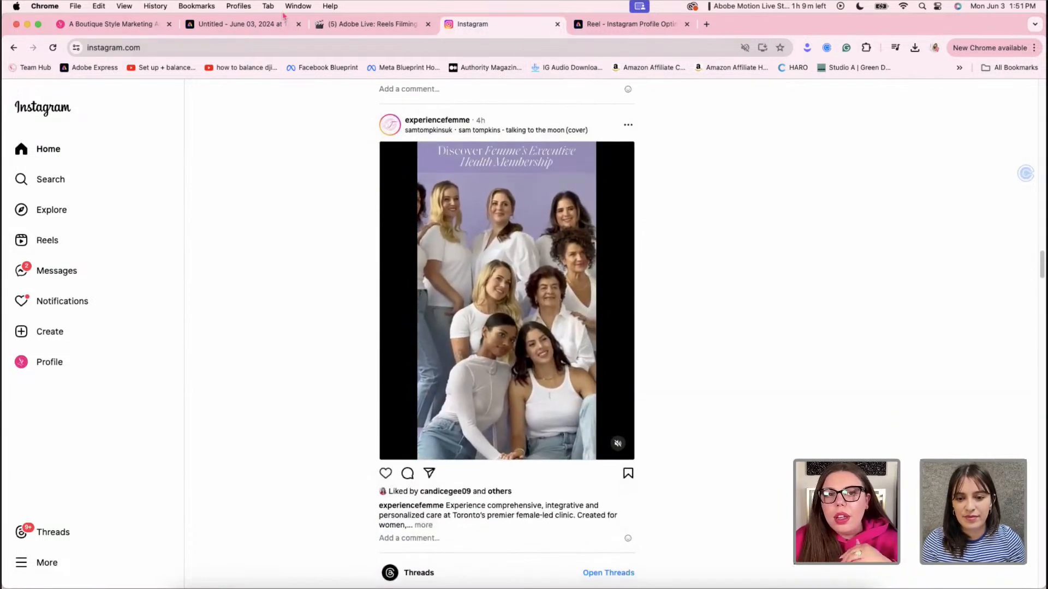
# Return to the untitled Adobe Express reel and move the boxed caption slightly lower
pyautogui.click(272, 25)
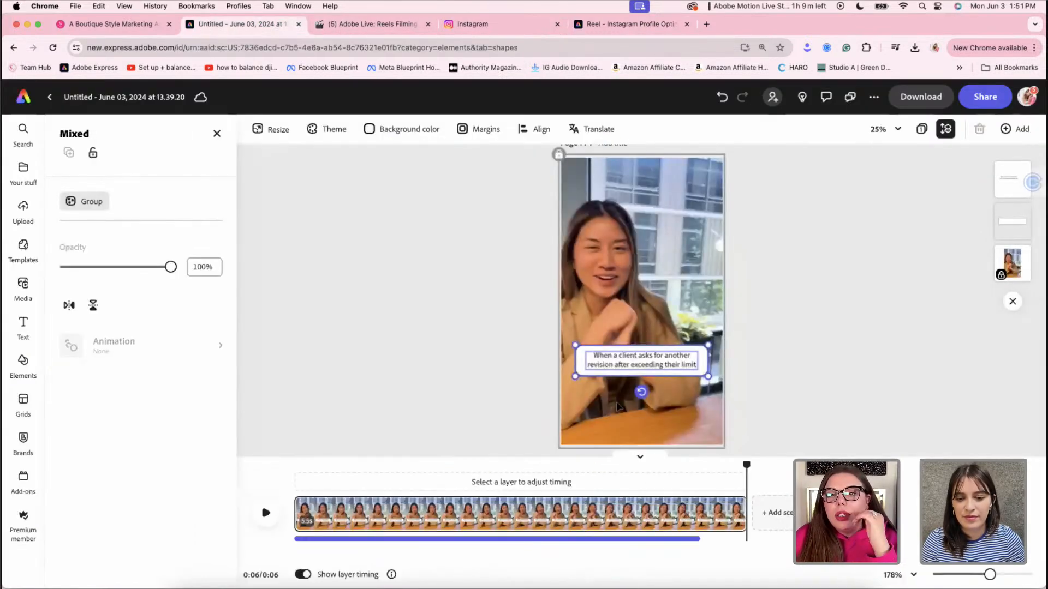
pyautogui.moveTo(661, 360)
pyautogui.mouseDown()
pyautogui.moveTo(661, 431)
pyautogui.moveTo(646, 175)
pyautogui.moveTo(660, 177)
pyautogui.moveTo(665, 367)
pyautogui.mouseUp()
# Open the Day in the Life reel on the agency's Instagram profile and examine its boxed title placement
pyautogui.click(491, 24)
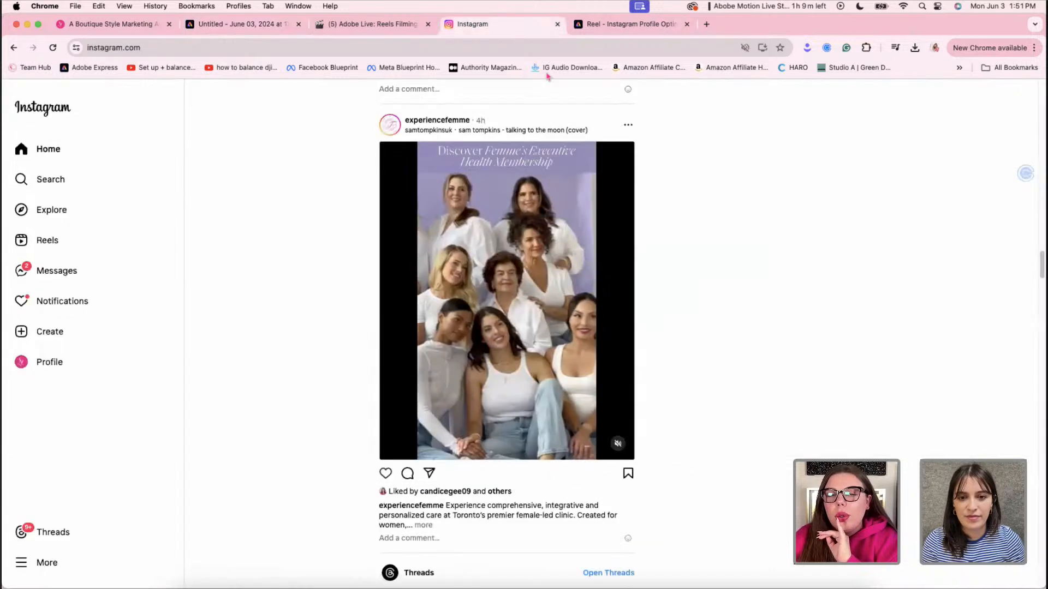
pyautogui.click(49, 362)
pyautogui.scroll(-1, 483, 448)
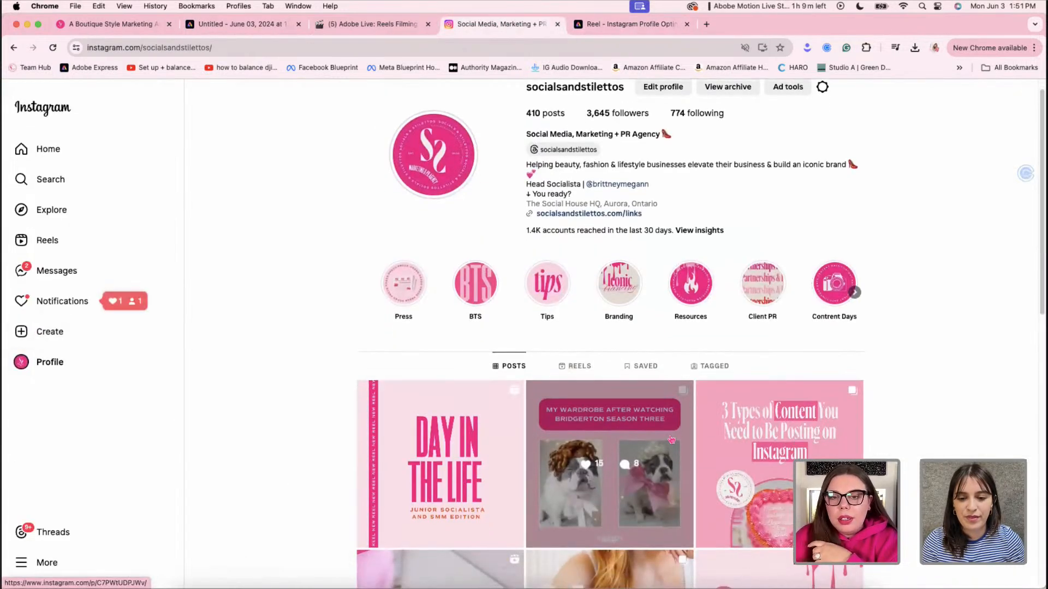
pyautogui.click(483, 448)
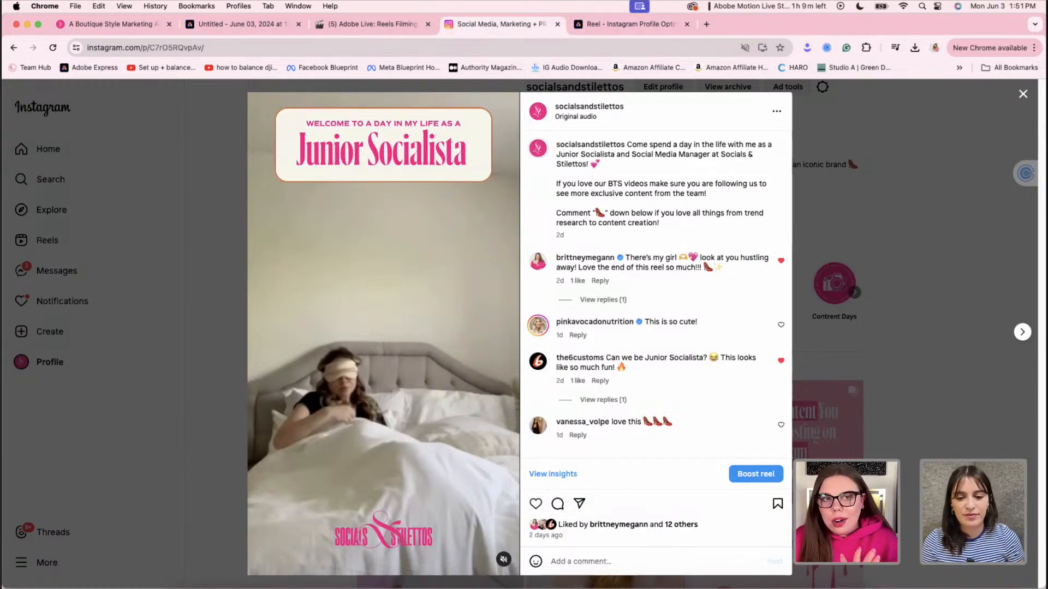
# Return to the untitled Adobe Express reel, group the caption text with its white box, and move the group slightly higher
pyautogui.click(207, 24)
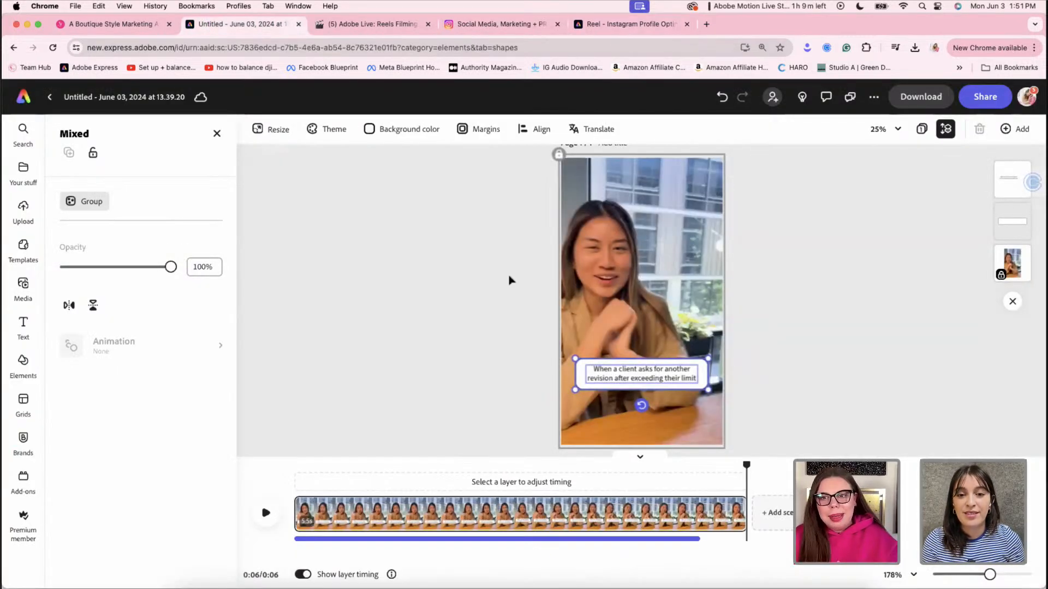
pyautogui.moveTo(821, 385); pyautogui.dragTo(678, 250)
pyautogui.click(823, 368)
pyautogui.press('super+z')
pyautogui.moveTo(781, 377); pyautogui.dragTo(664, 357)
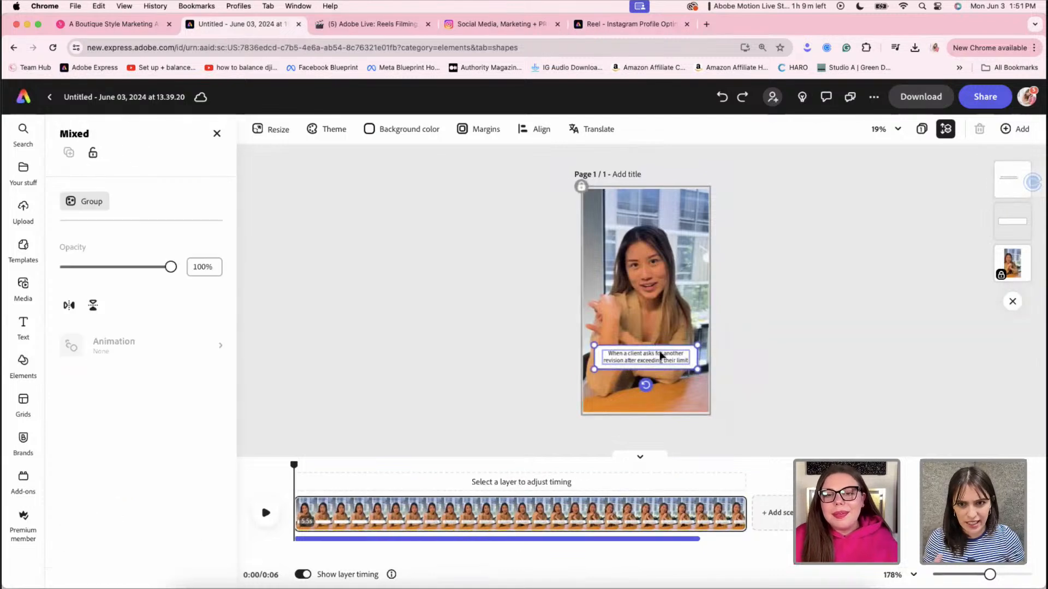
pyautogui.rightClick(626, 363)
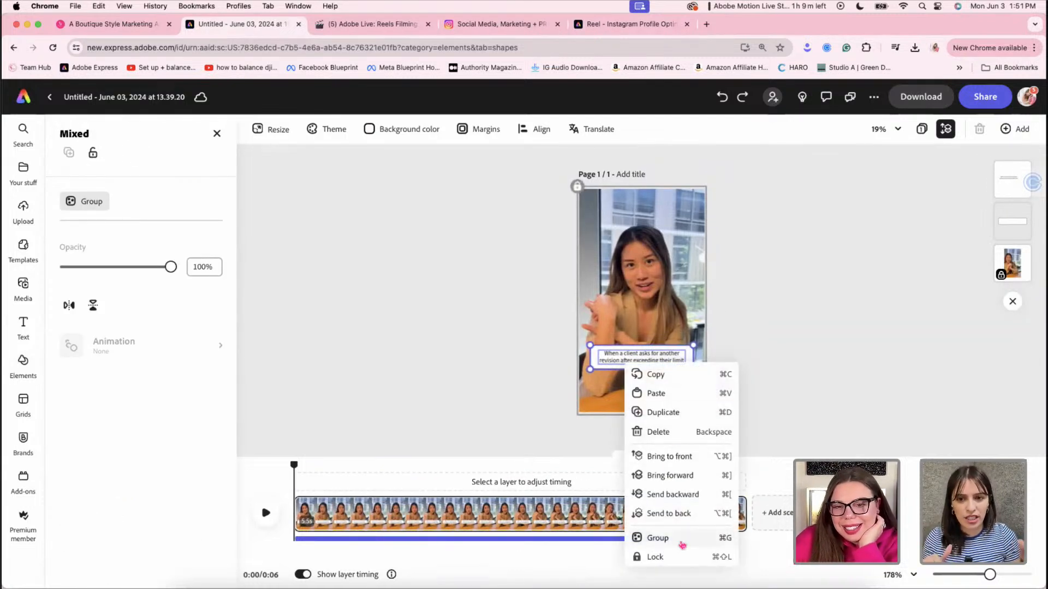
pyautogui.click(682, 545)
pyautogui.moveTo(648, 363); pyautogui.dragTo(647, 353)
pyautogui.click(757, 328)
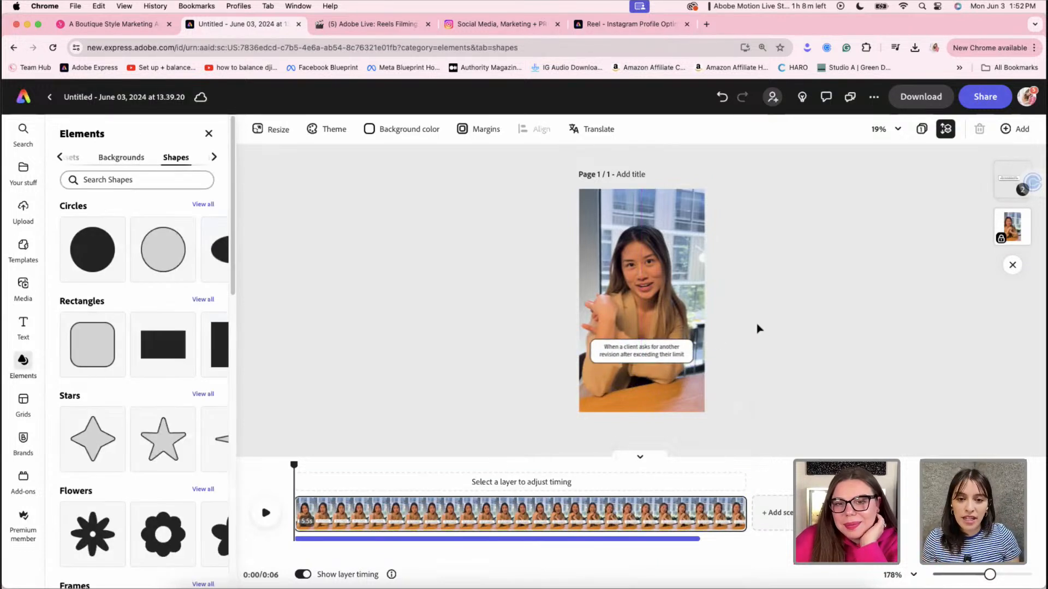
# Unlock the background video, enlarge it slightly past the page edges, and recenter it on the page
pyautogui.click(692, 284)
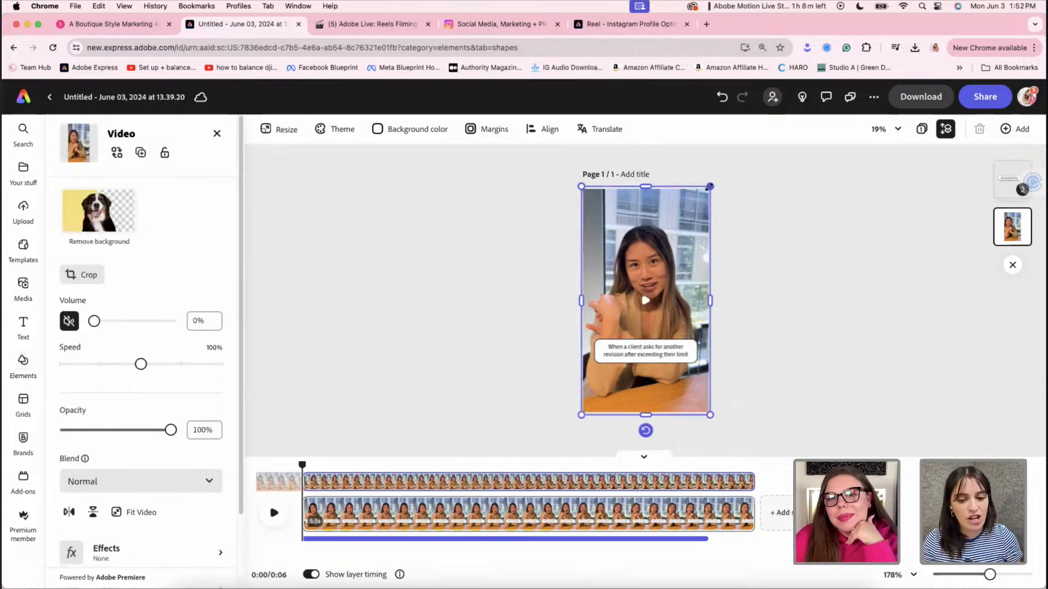
pyautogui.moveTo(708, 187)
pyautogui.mouseDown()
pyautogui.moveTo(723, 159)
pyautogui.moveTo(718, 172)
pyautogui.mouseUp()
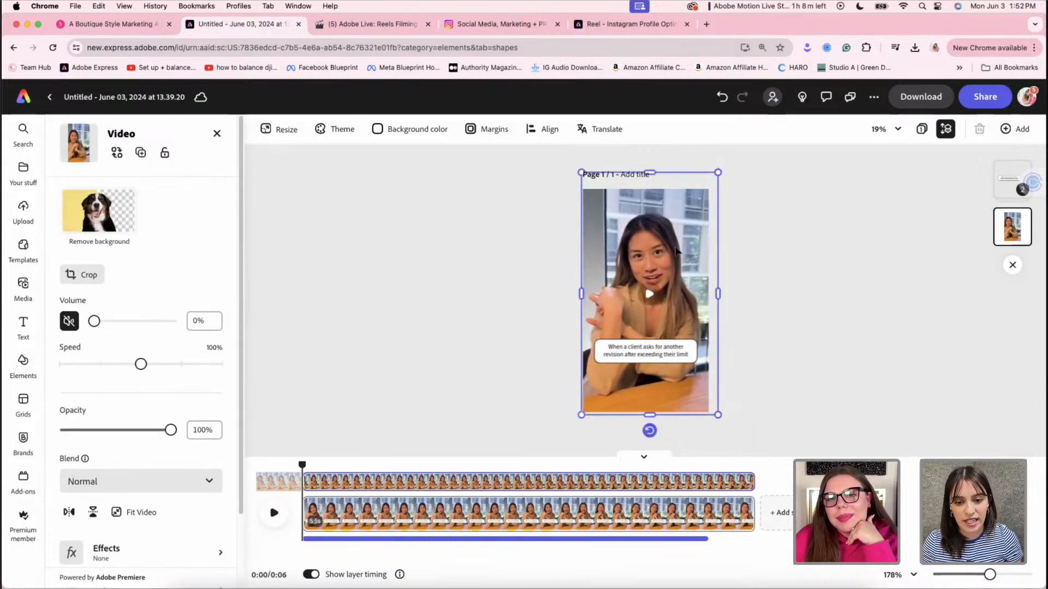
pyautogui.moveTo(675, 251); pyautogui.dragTo(678, 256)
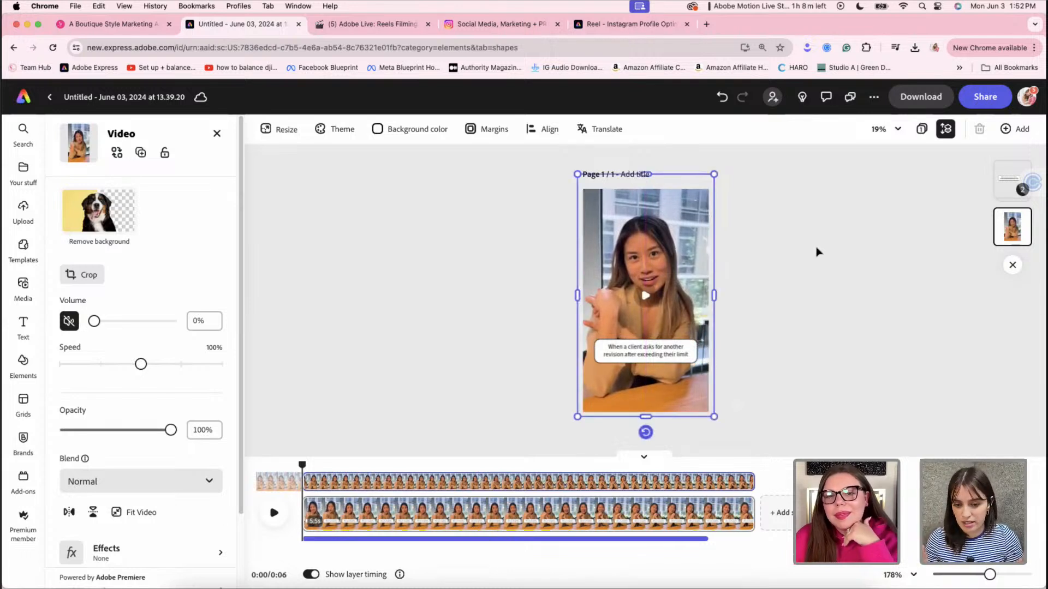
pyautogui.click(815, 254)
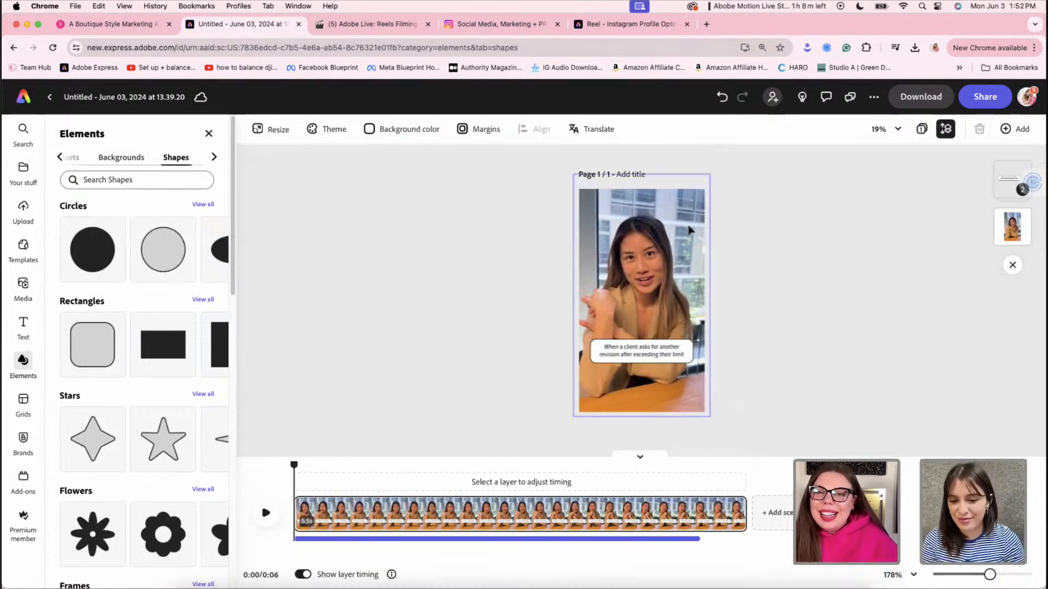
# Try moving the background video well down the page, and undo the move
pyautogui.click(675, 212)
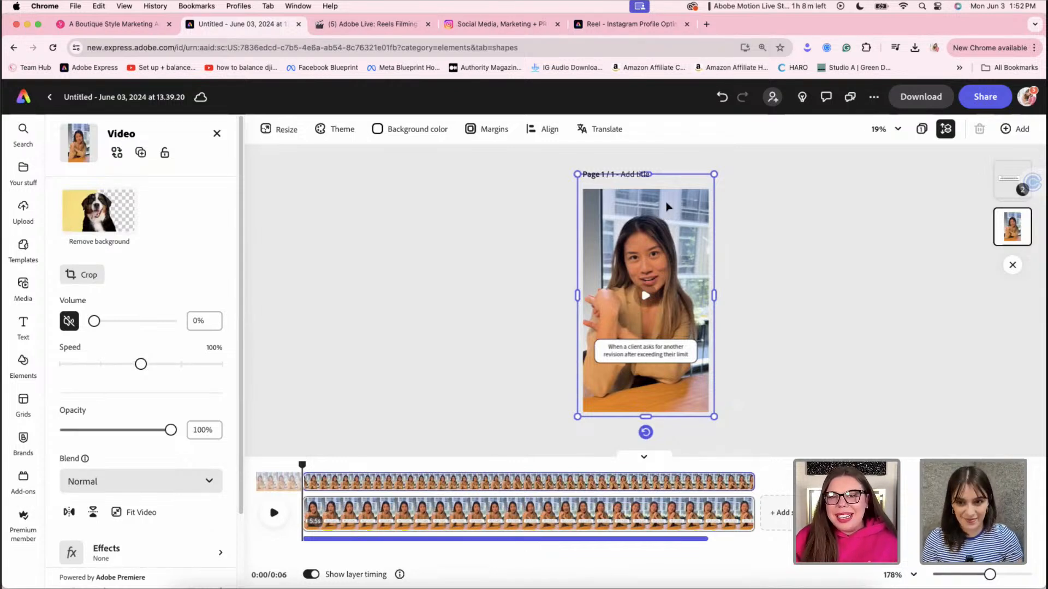
pyautogui.moveTo(668, 206); pyautogui.dragTo(677, 296)
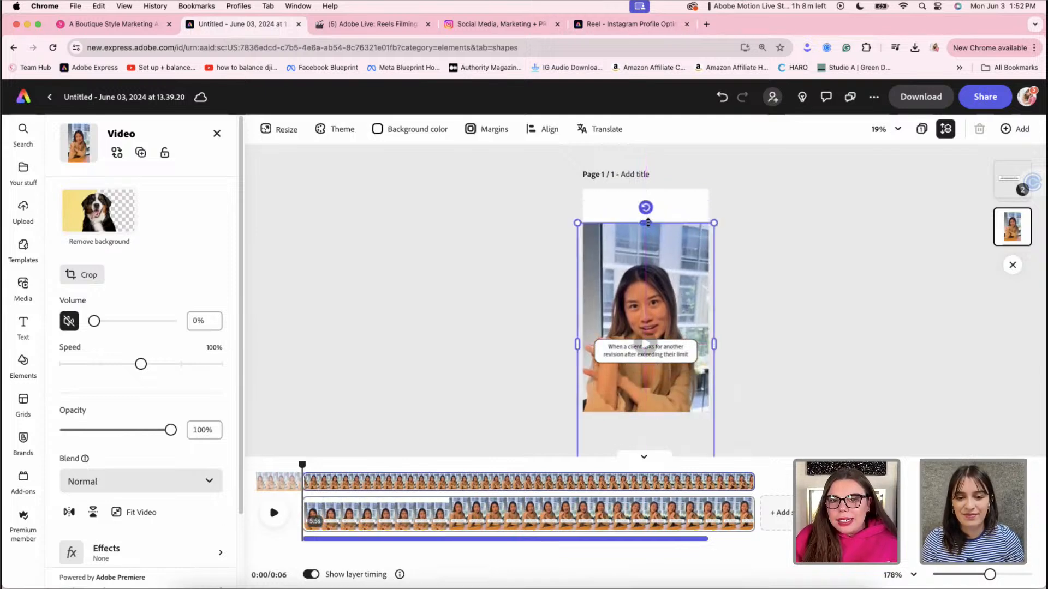
pyautogui.moveTo(648, 223); pyautogui.dragTo(647, 202)
pyautogui.press('super+z')
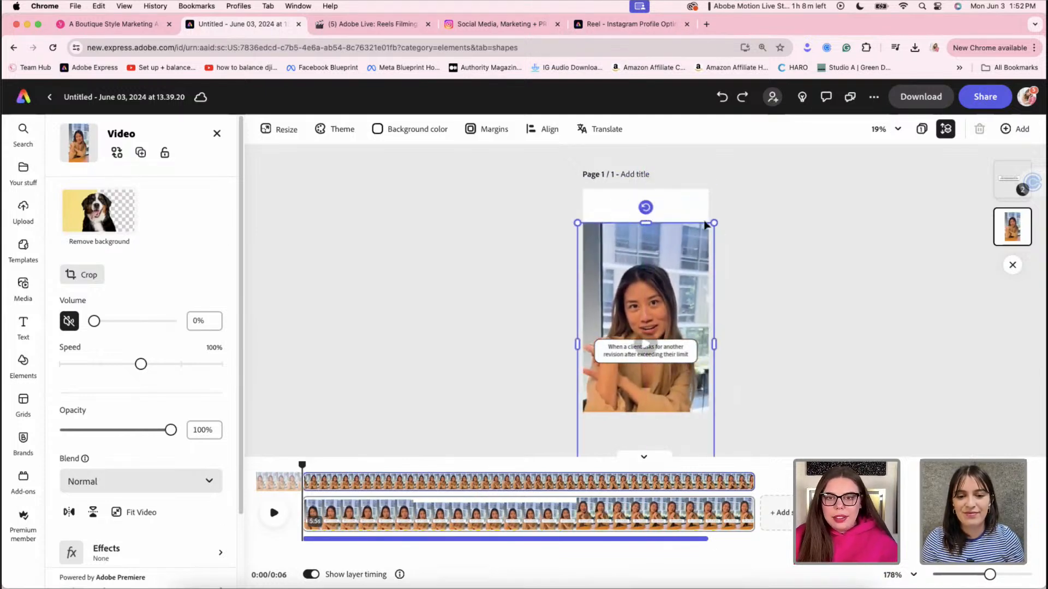
pyautogui.press('super+z')
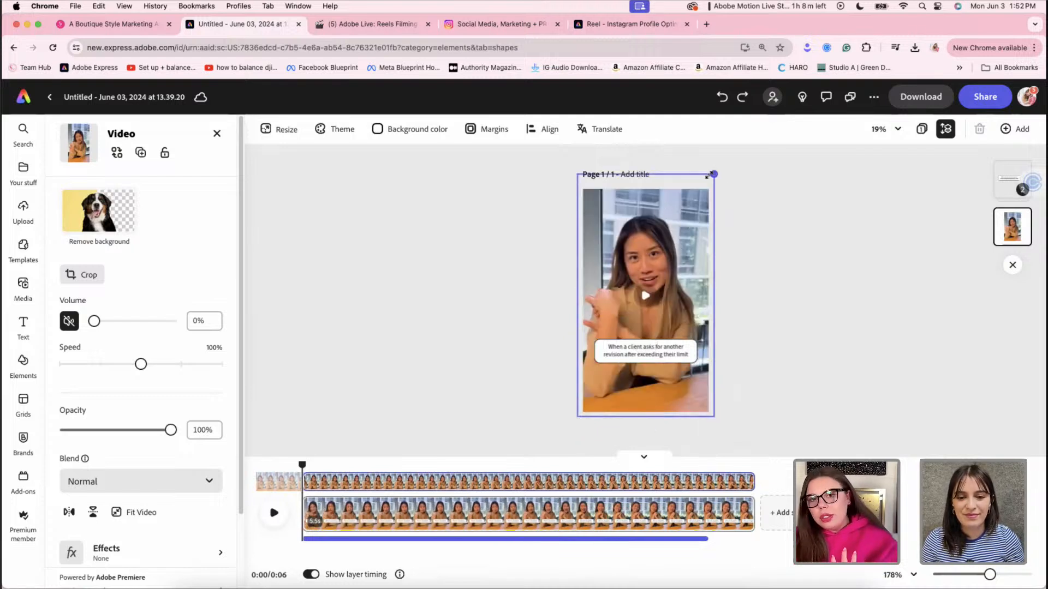
# Scale the background video down slightly so it still covers the page, and lock it in place
pyautogui.moveTo(713, 173); pyautogui.dragTo(708, 184)
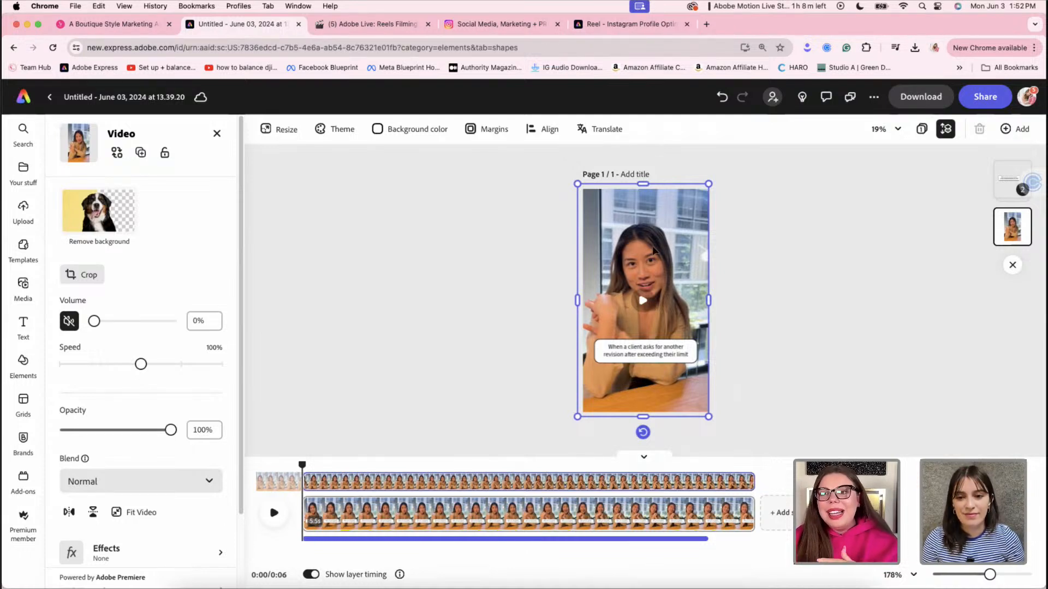
pyautogui.click(751, 247)
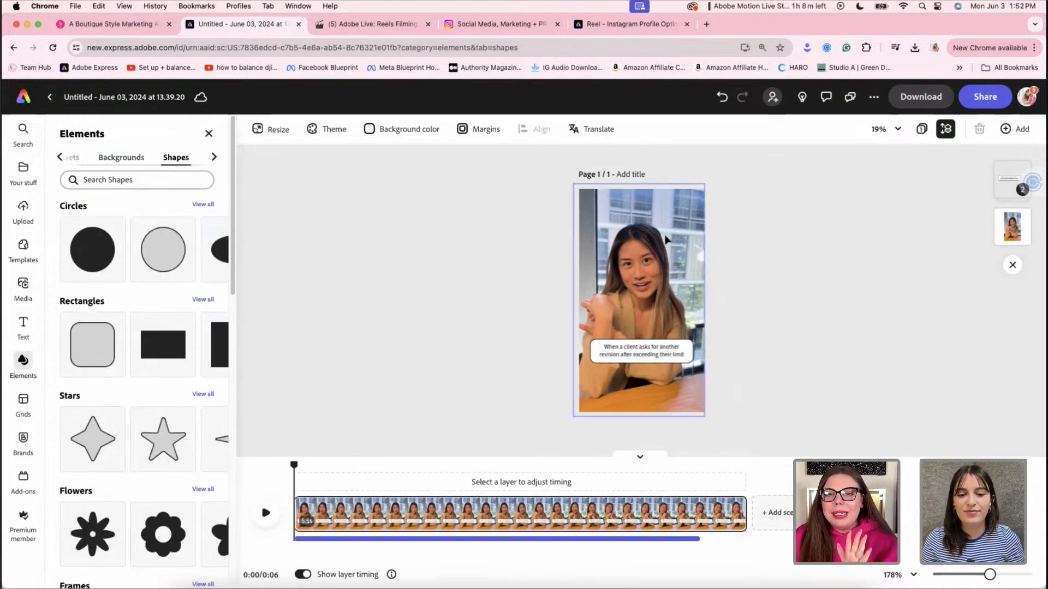
pyautogui.click(666, 238)
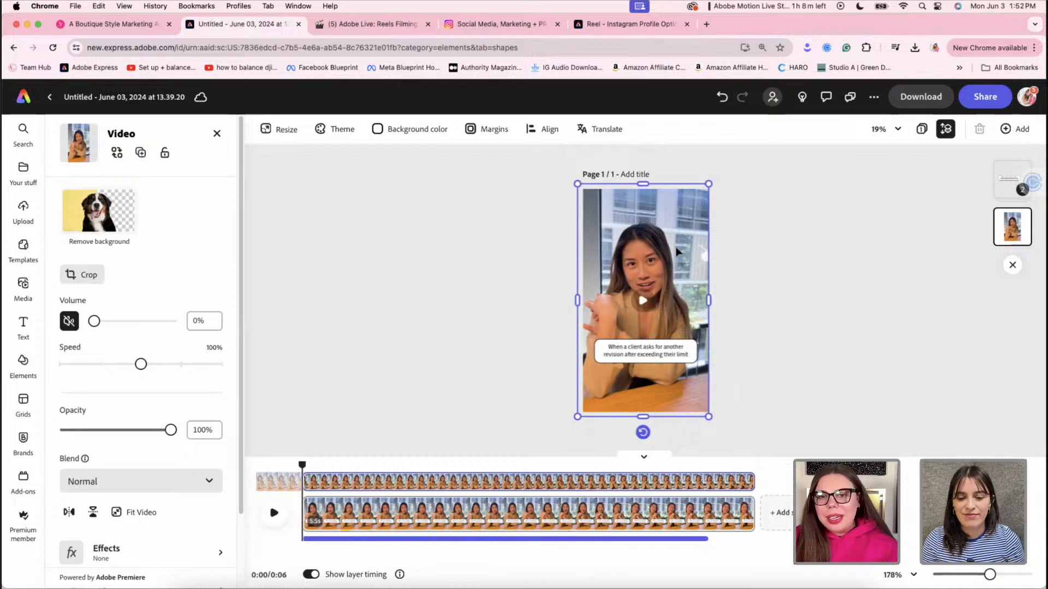
pyautogui.rightClick(676, 247)
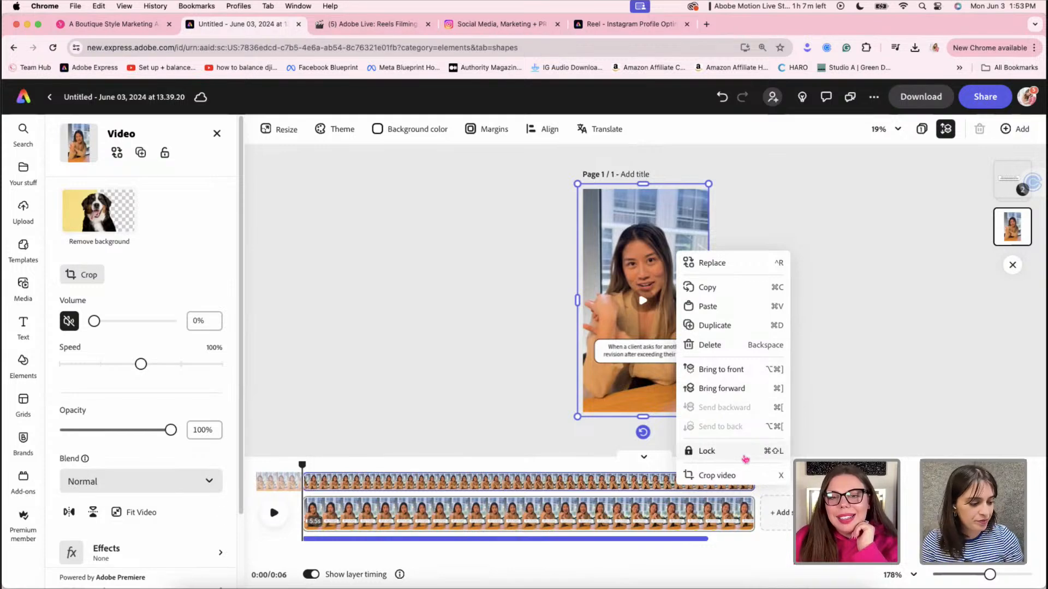
pyautogui.click(742, 457)
pyautogui.click(484, 375)
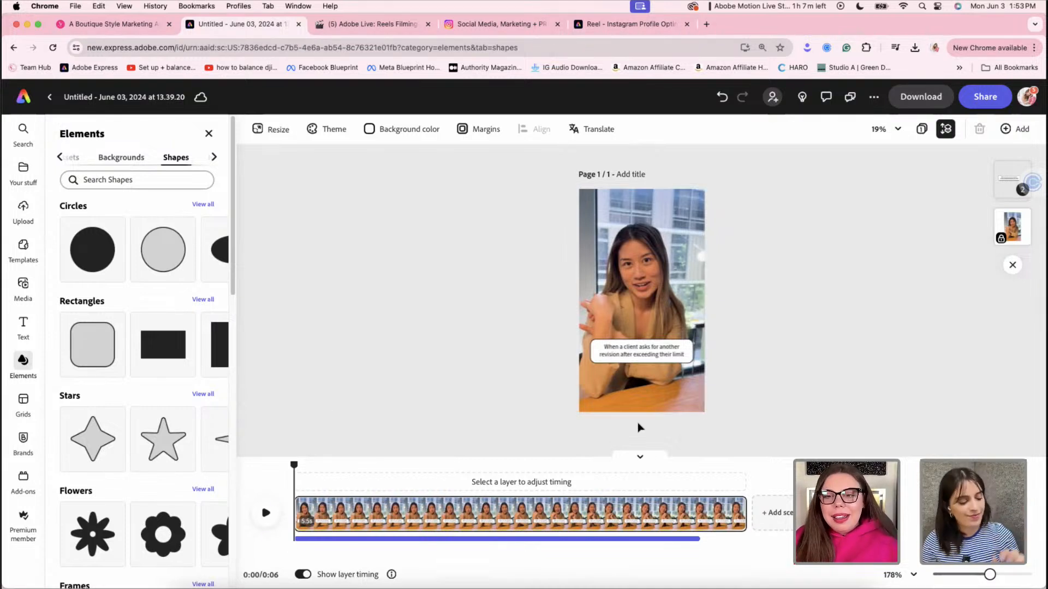
# Play the reel through, and browse the saved brands under the Shared with you, Public, Projects and Yours filters
pyautogui.click(267, 514)
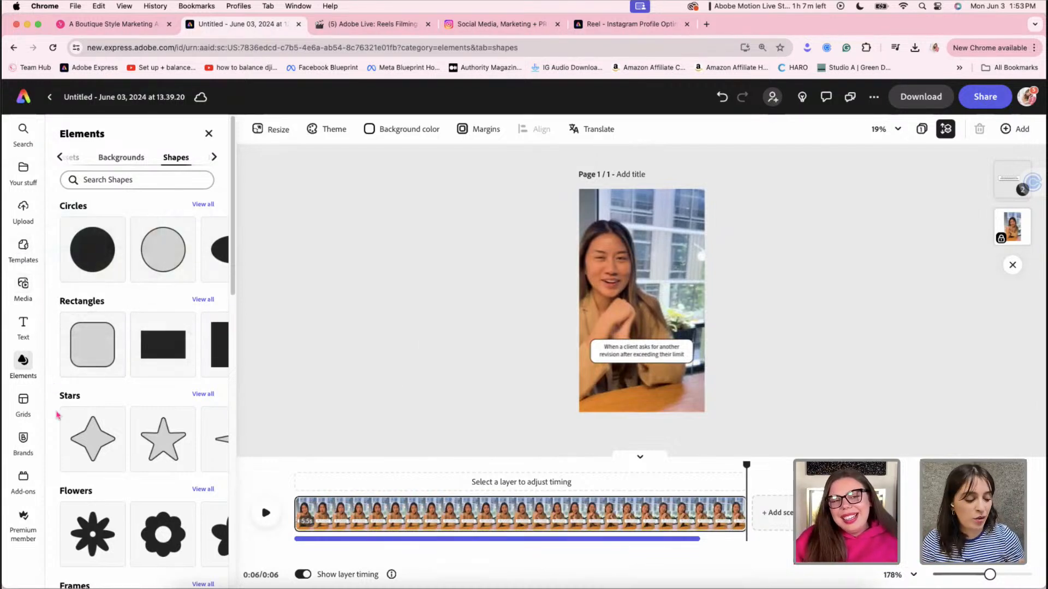
pyautogui.click(22, 439)
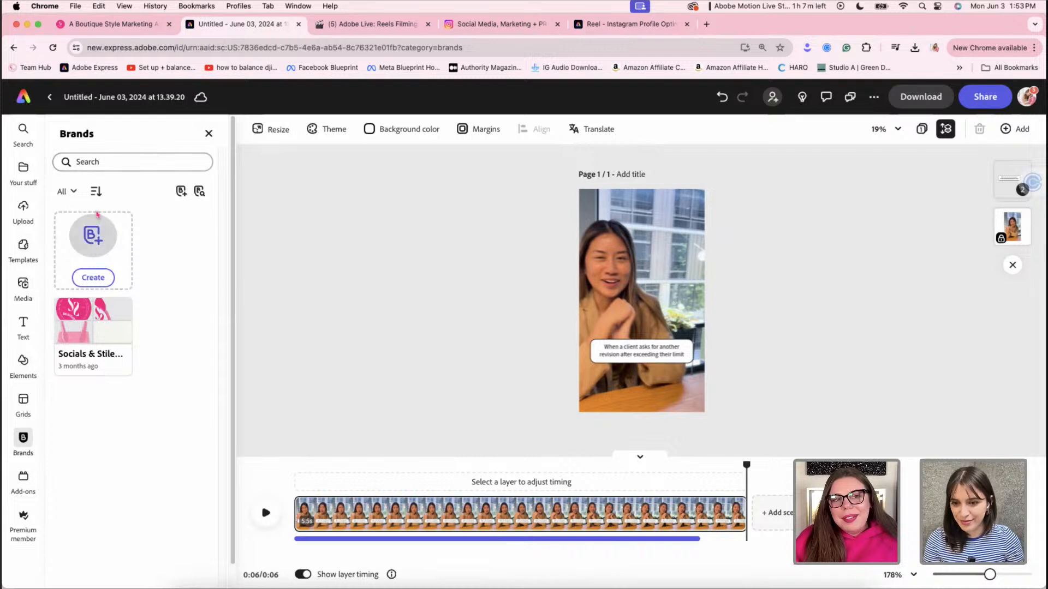
pyautogui.click(96, 191)
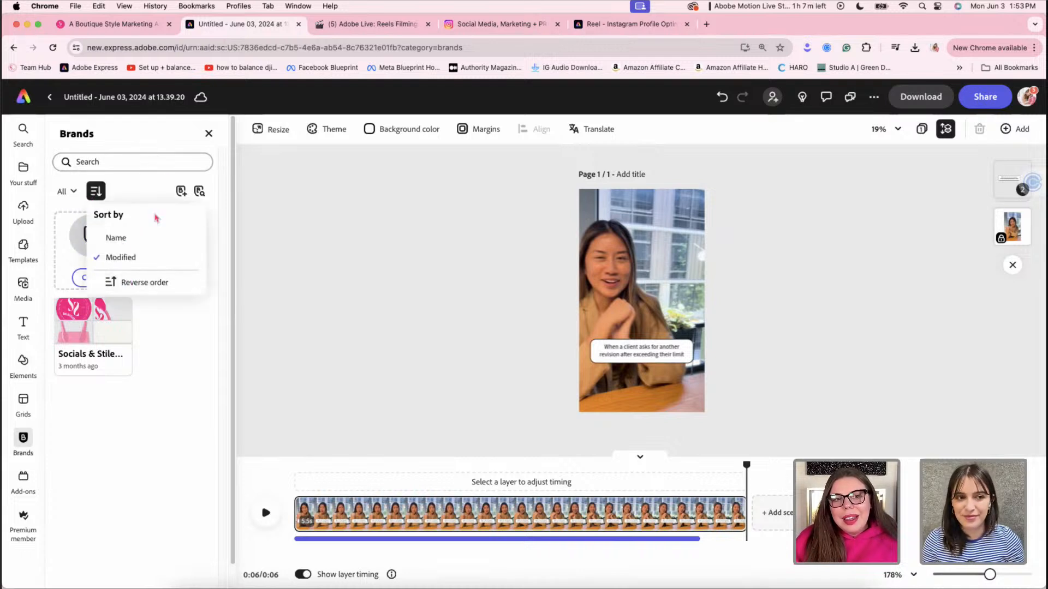
pyautogui.click(133, 183)
pyautogui.click(68, 192)
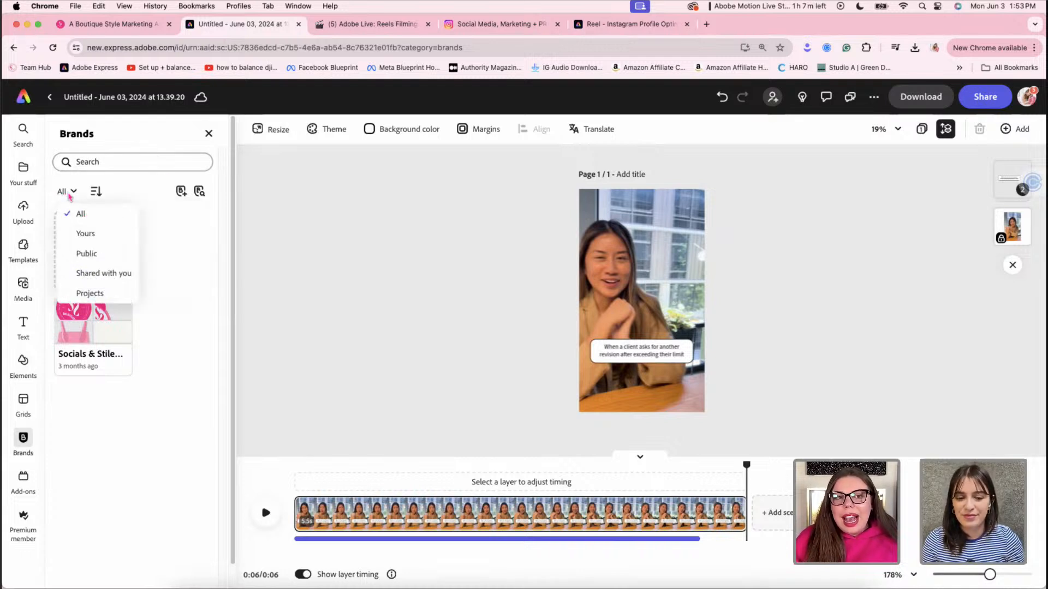
pyautogui.click(117, 275)
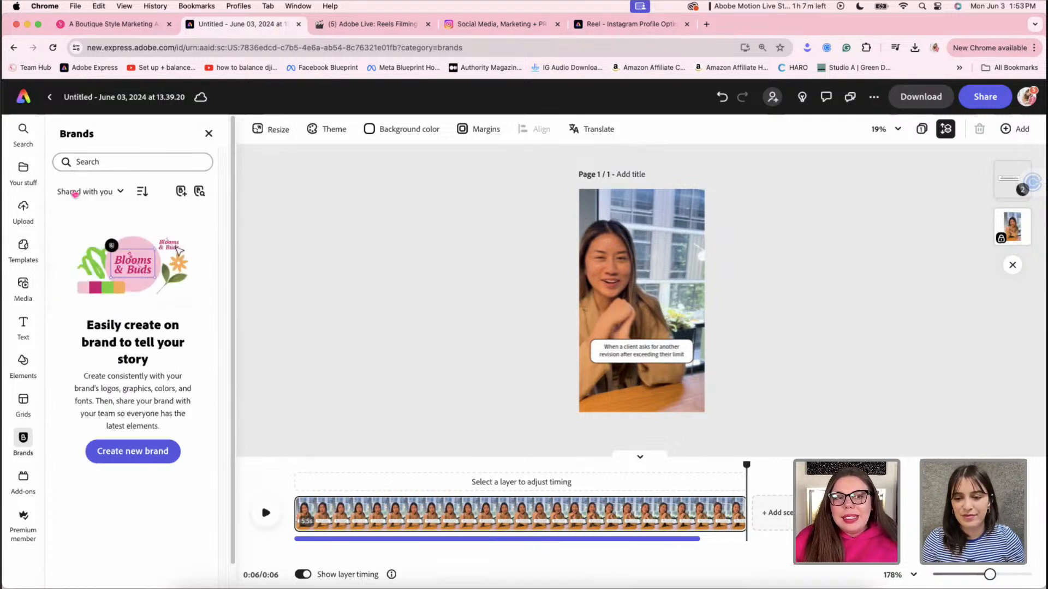
pyautogui.click(86, 253)
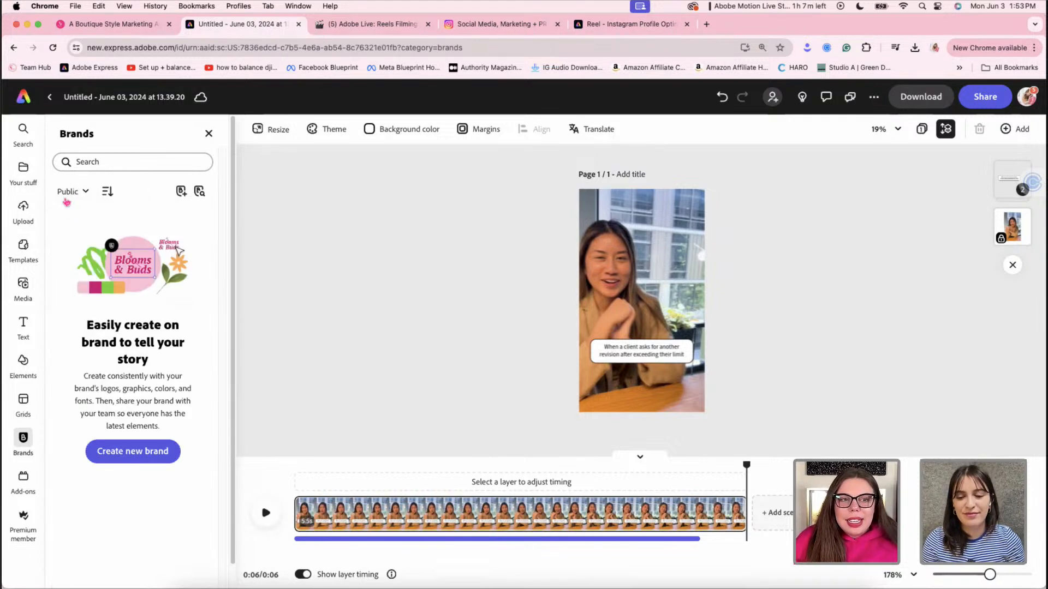
pyautogui.click(80, 293)
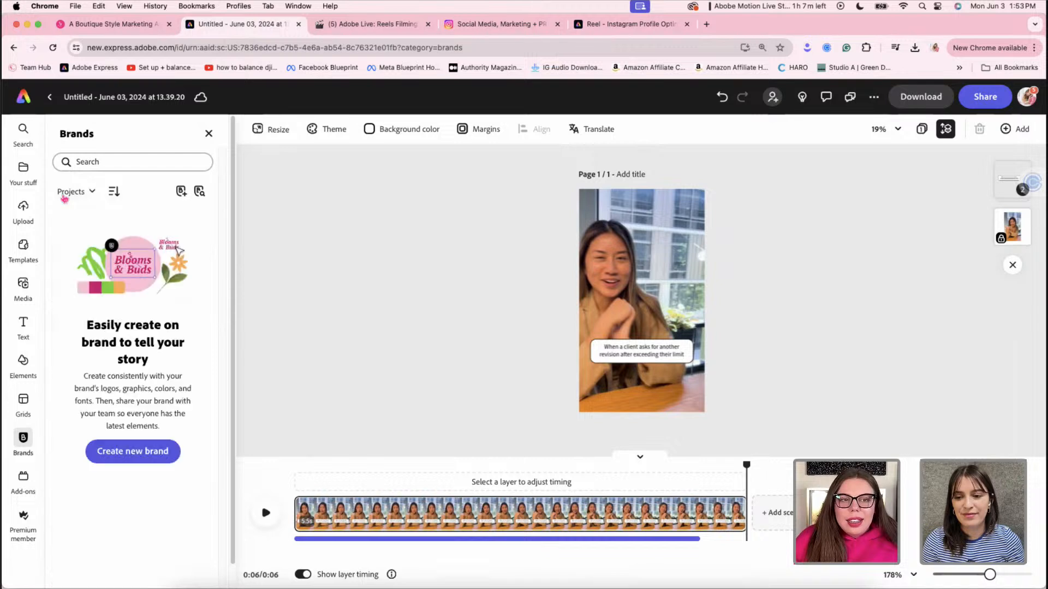
pyautogui.click(72, 192)
pyautogui.click(86, 235)
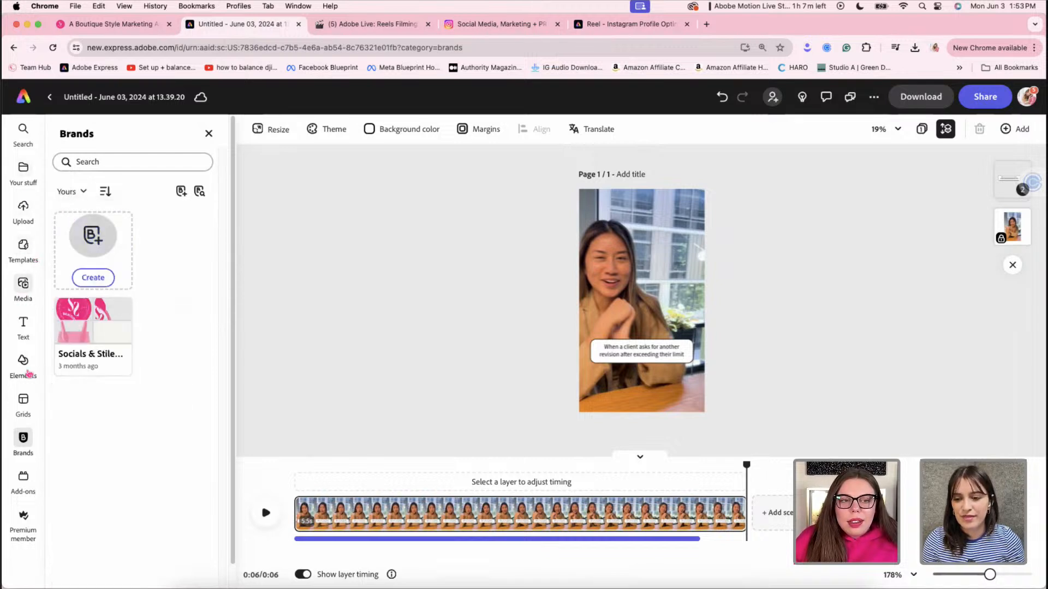
# Browse the account's saved files, projects and libraries for brand assets to use in the reel
pyautogui.click(24, 170)
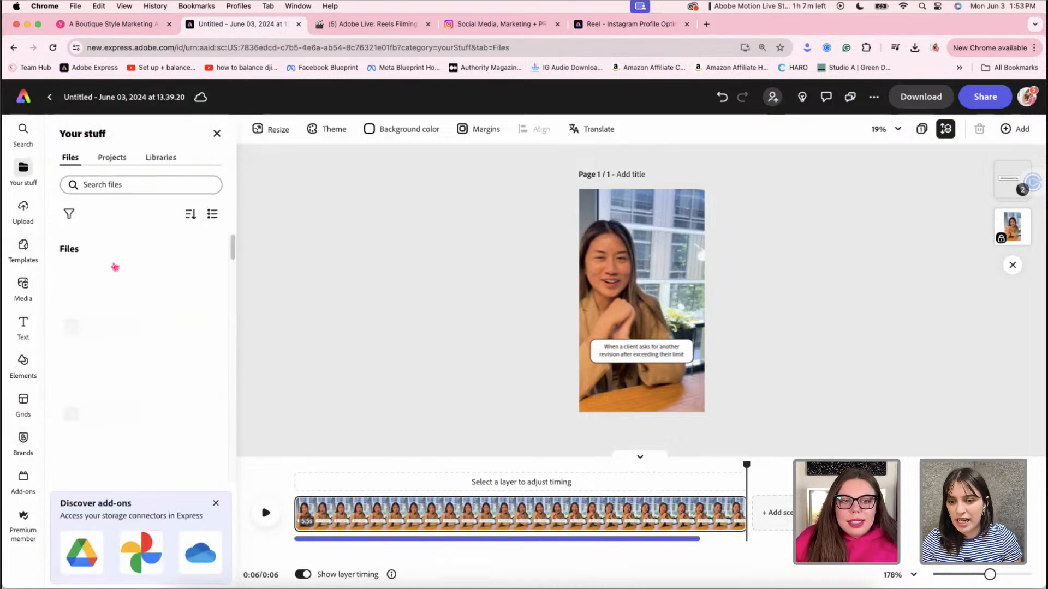
pyautogui.scroll(-10, 115, 266)
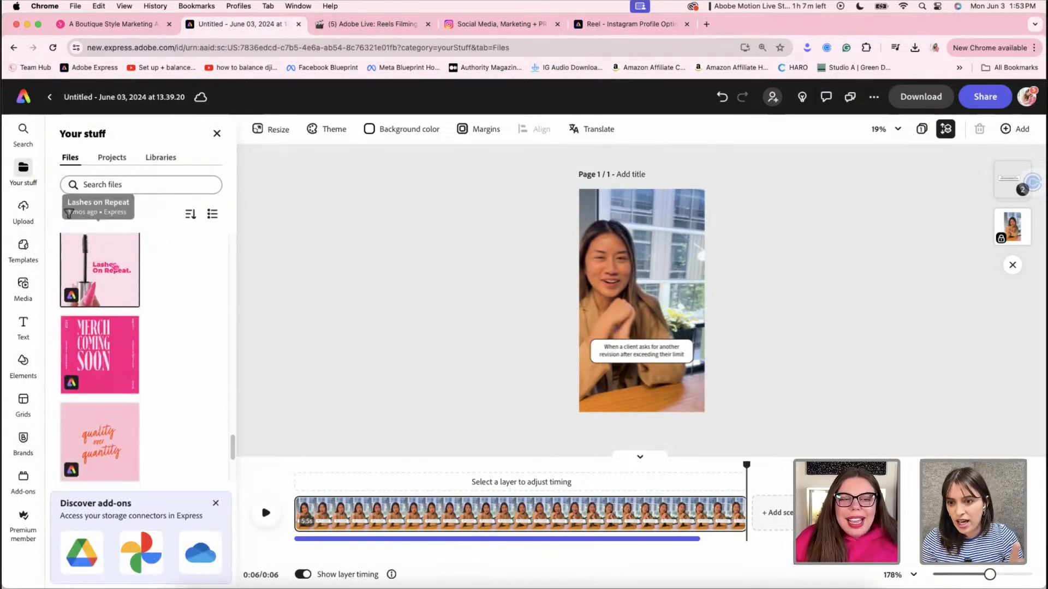
pyautogui.click(116, 158)
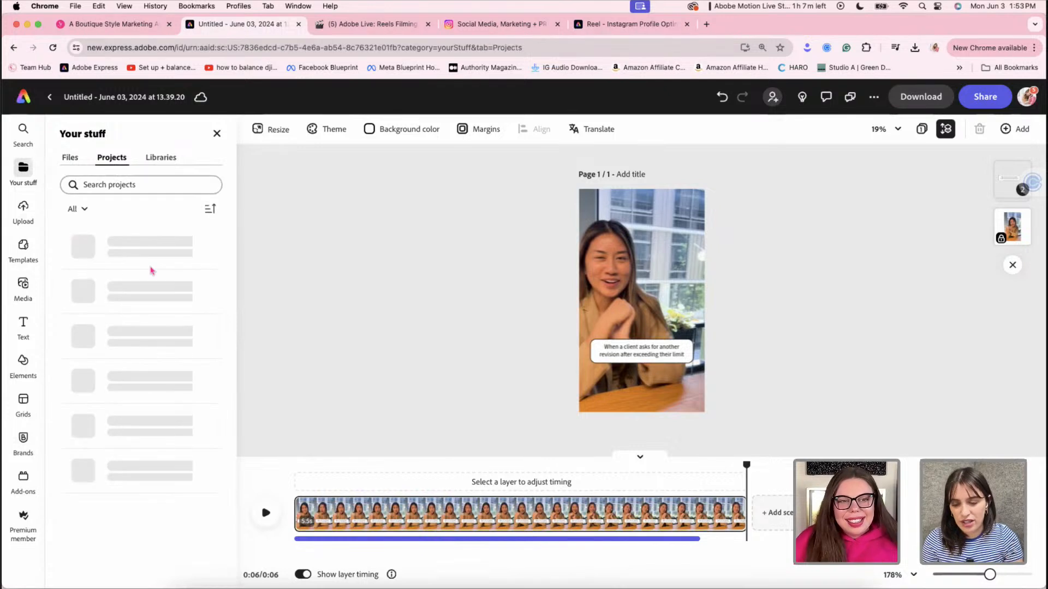
pyautogui.click(159, 159)
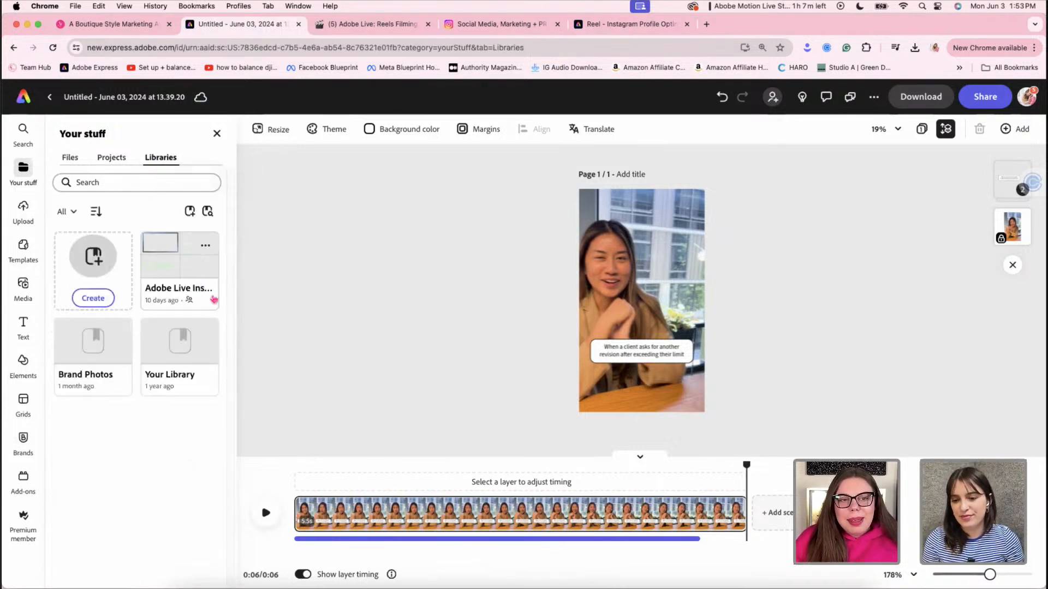
# Add the Creative Cloud logo from the Adobe Live Insiders library, shrink it, and place it centered below the caption
pyautogui.click(170, 278)
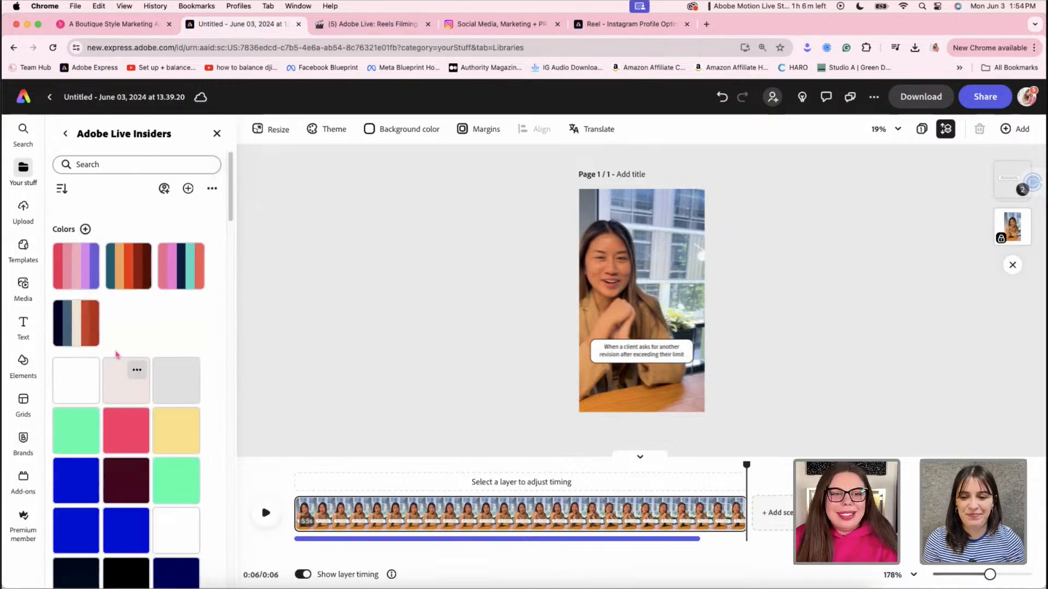
pyautogui.scroll(-10, 136, 344)
pyautogui.scroll(-7, 133, 367)
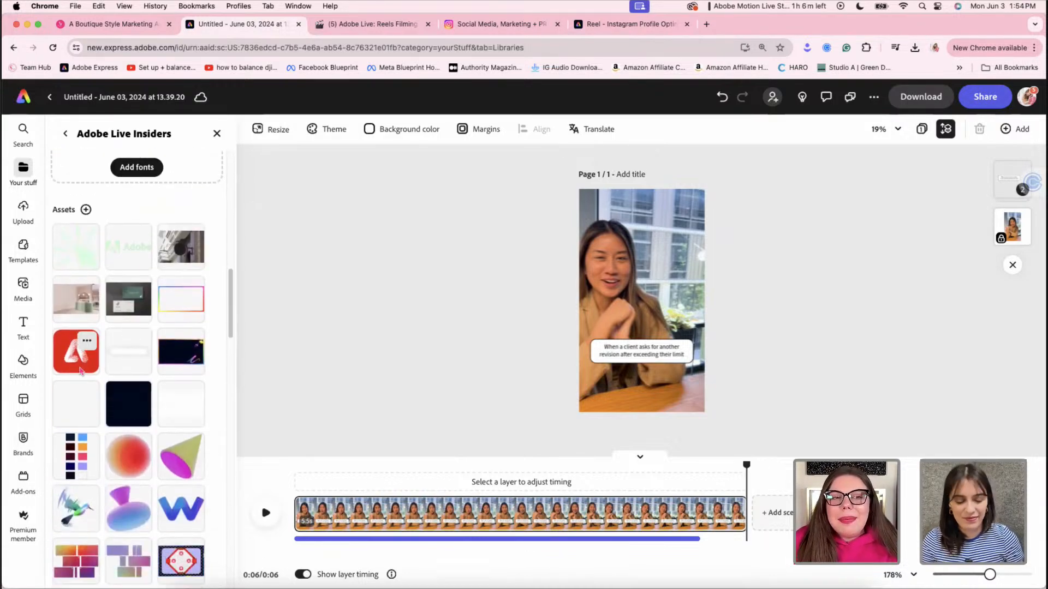
pyautogui.scroll(-10, 172, 404)
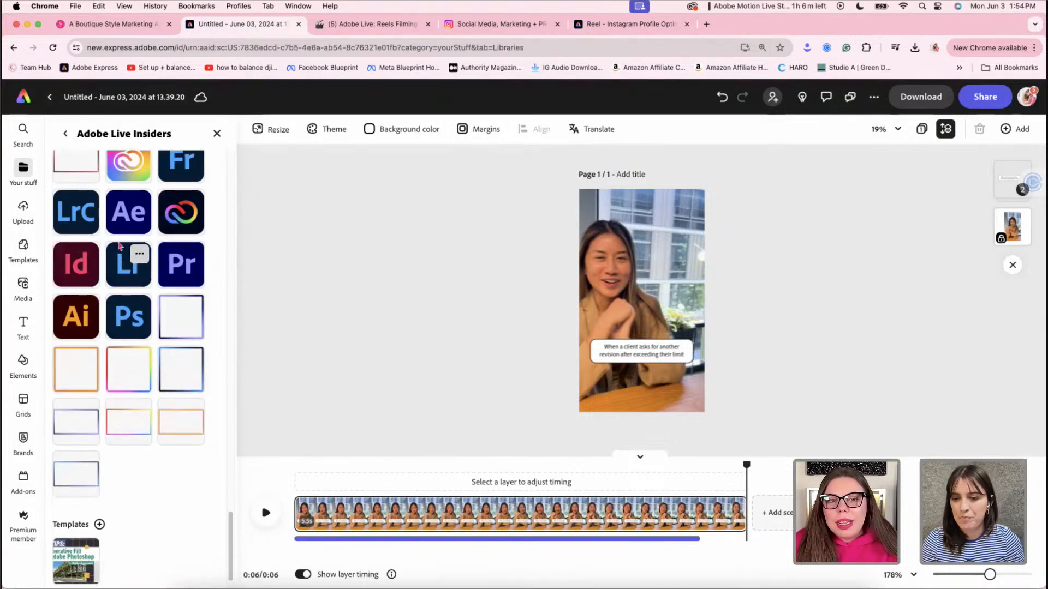
pyautogui.click(182, 225)
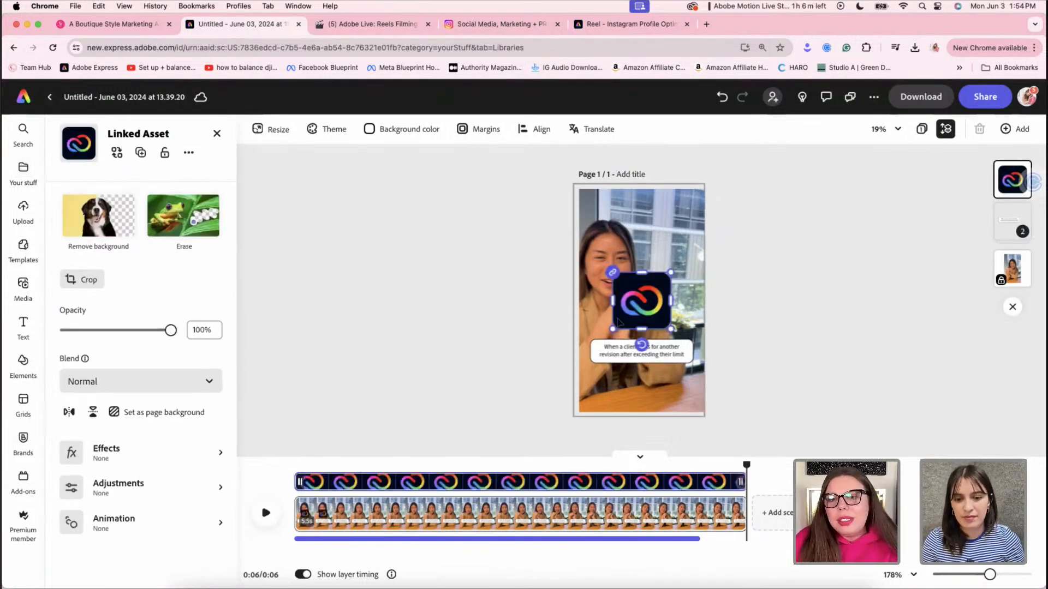
pyautogui.moveTo(620, 319); pyautogui.dragTo(640, 388)
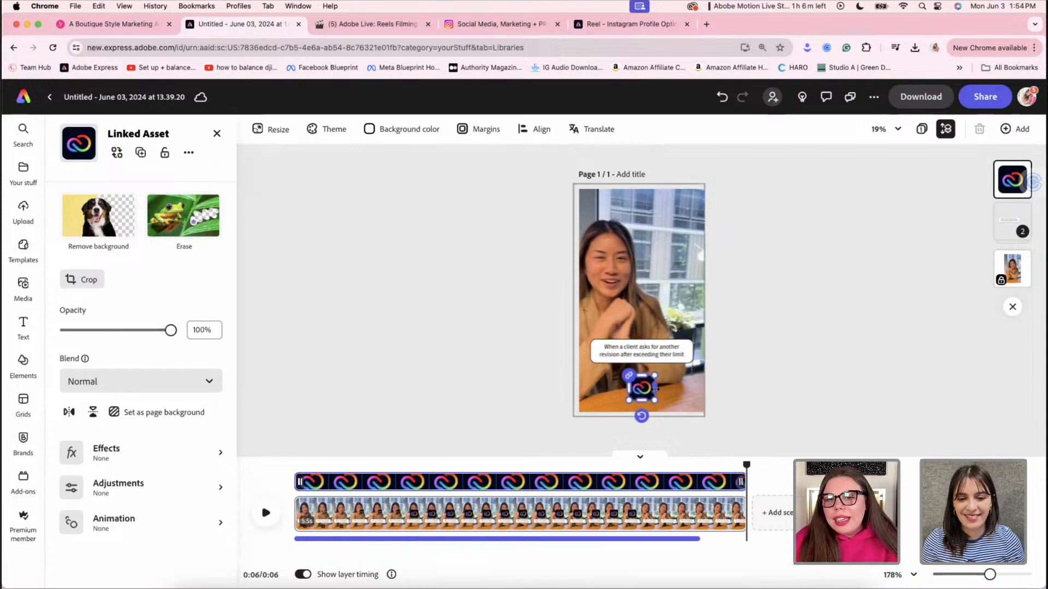
pyautogui.click(764, 363)
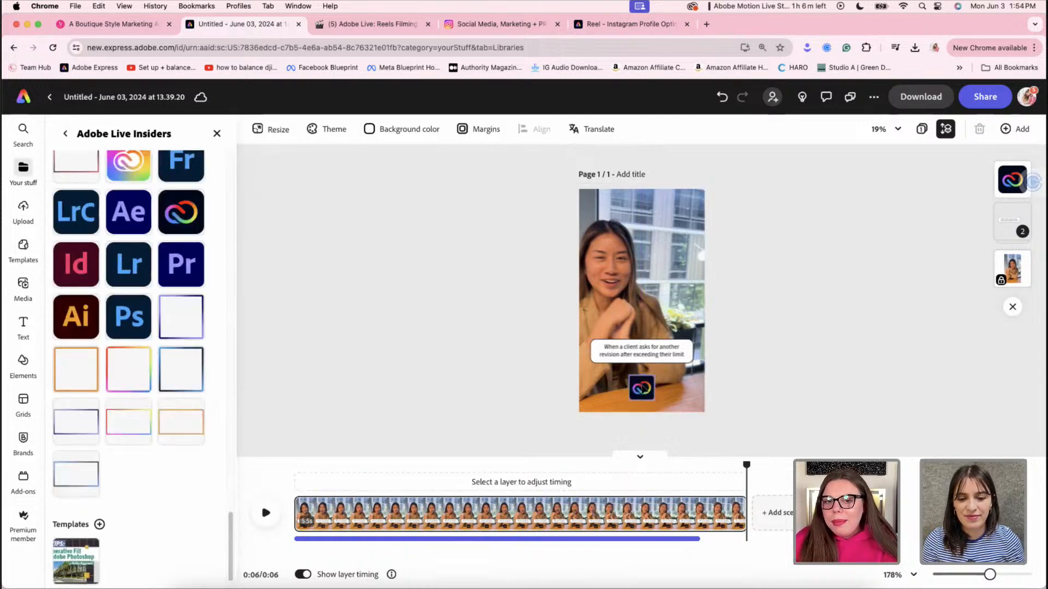
# Show all pages of the project and add a blank second page after the finished reel
pyautogui.moveTo(640, 400)
pyautogui.mouseDown()
pyautogui.moveTo(683, 199)
pyautogui.moveTo(669, 352)
pyautogui.moveTo(633, 401)
pyautogui.moveTo(647, 390)
pyautogui.mouseUp()
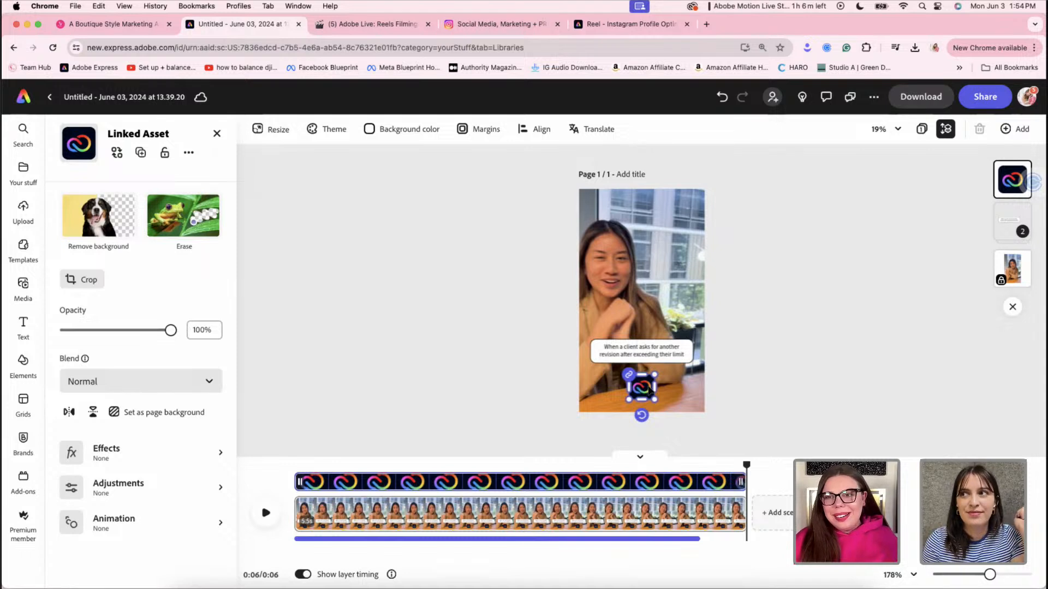
pyautogui.click(401, 351)
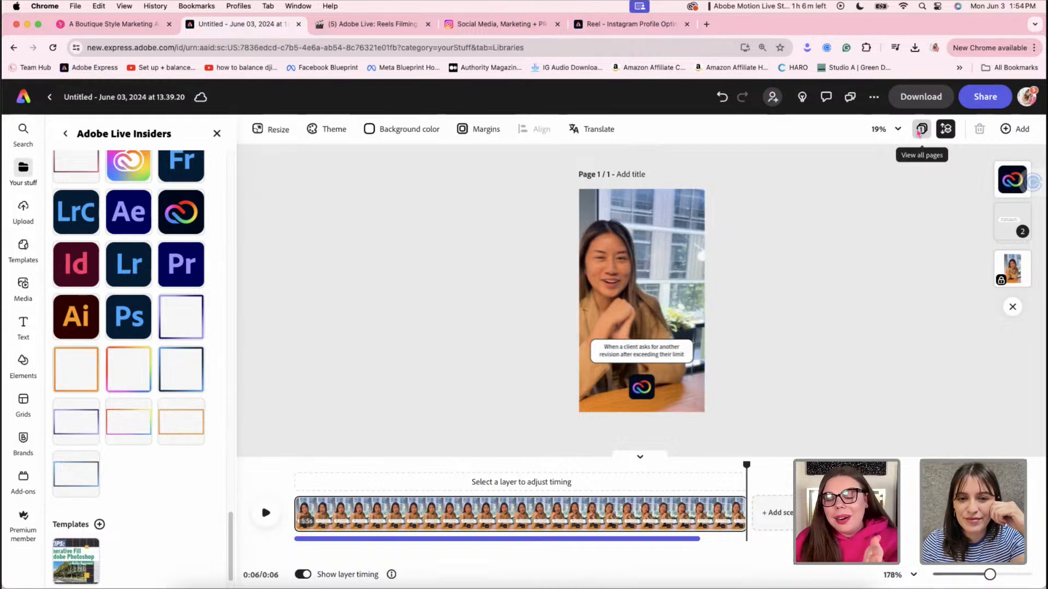
pyautogui.click(919, 133)
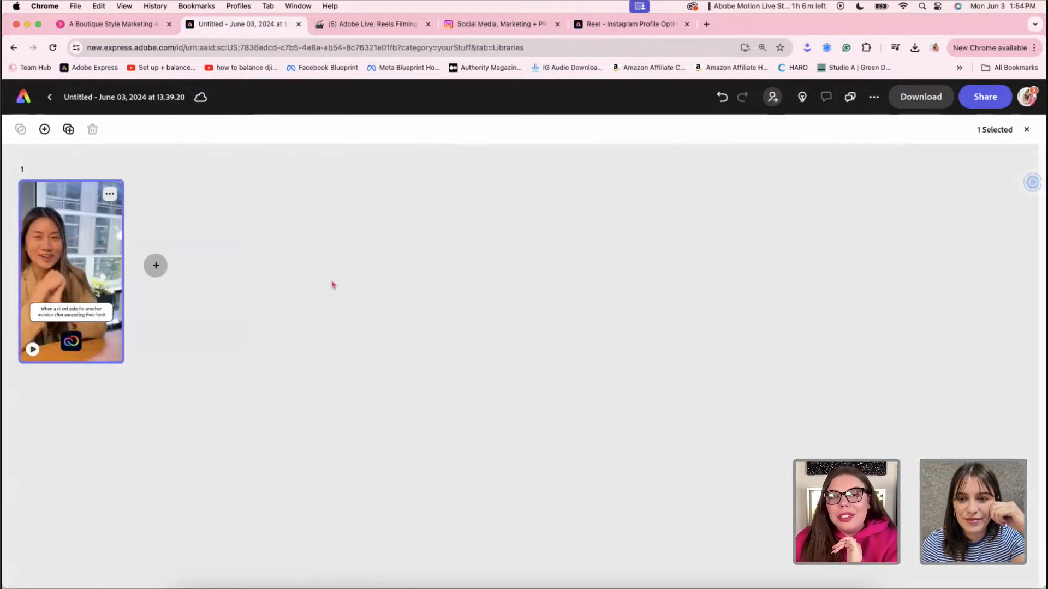
pyautogui.click(155, 265)
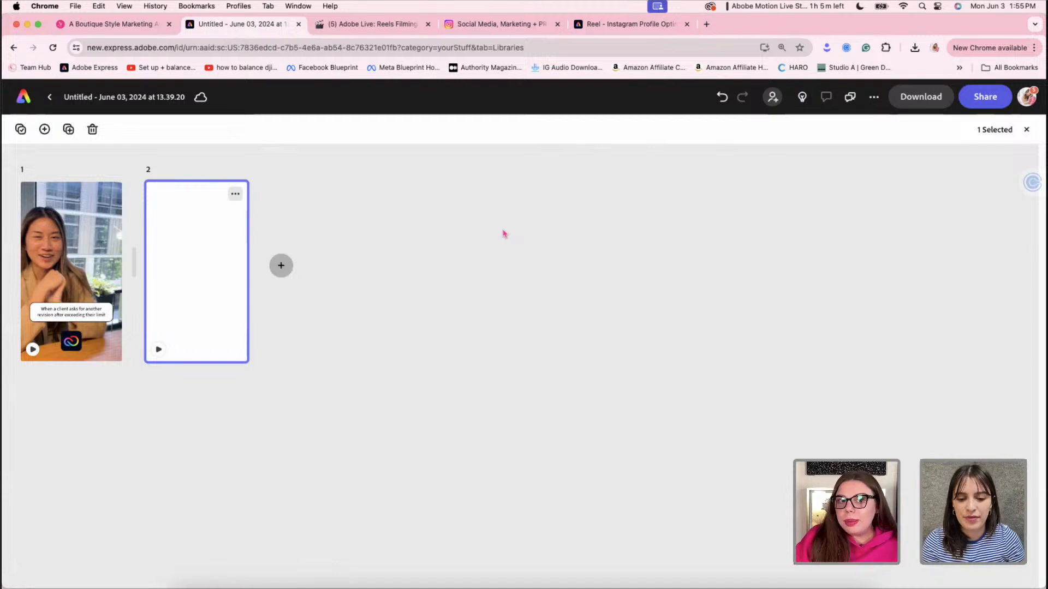
# Rename the project as June 3rd Reels
pyautogui.click(147, 100)
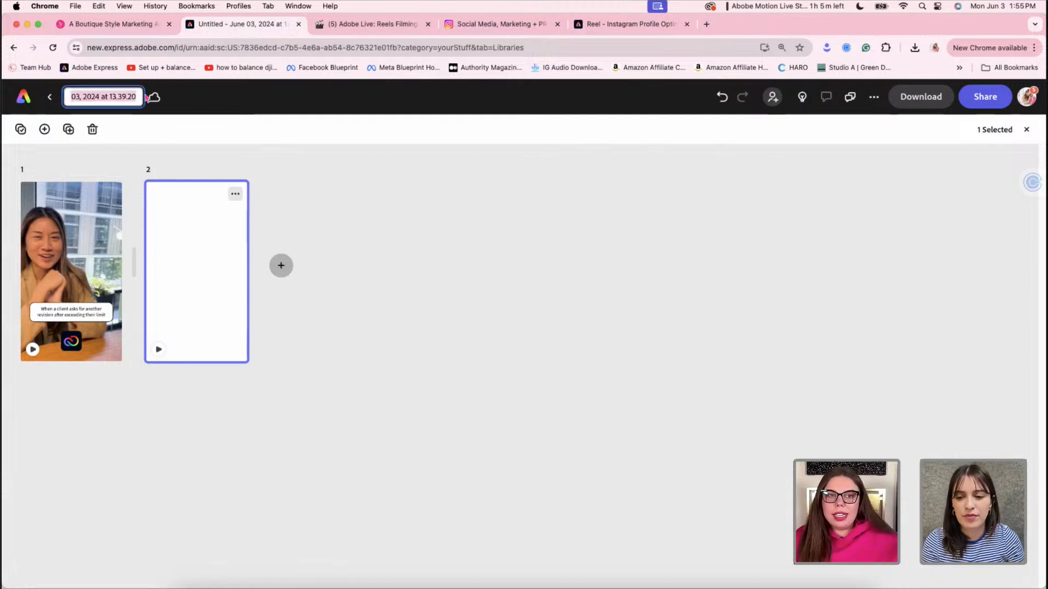
pyautogui.write('June 3r')
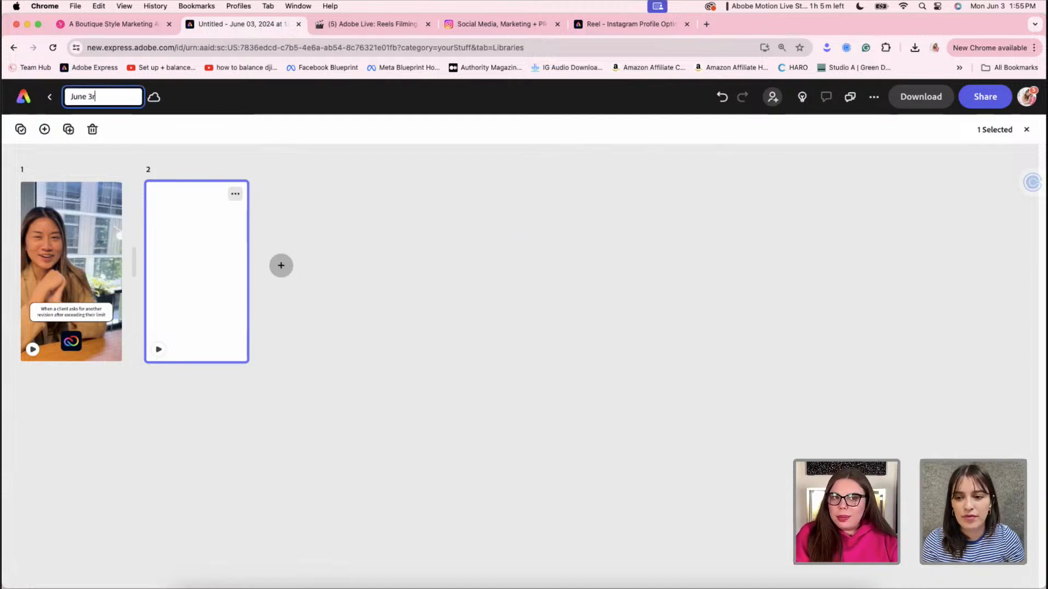
pyautogui.write('d Reels')
pyautogui.click(175, 309)
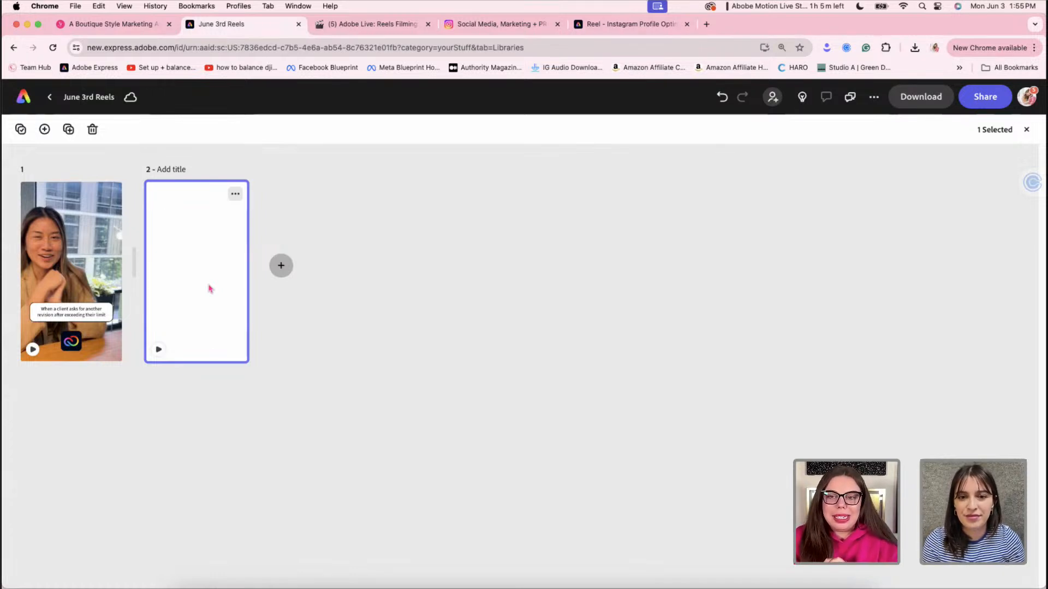
# Look at the blank second page, the Instagram Content folder in Finder, and the project's sharing options
pyautogui.doubleClick(210, 289)
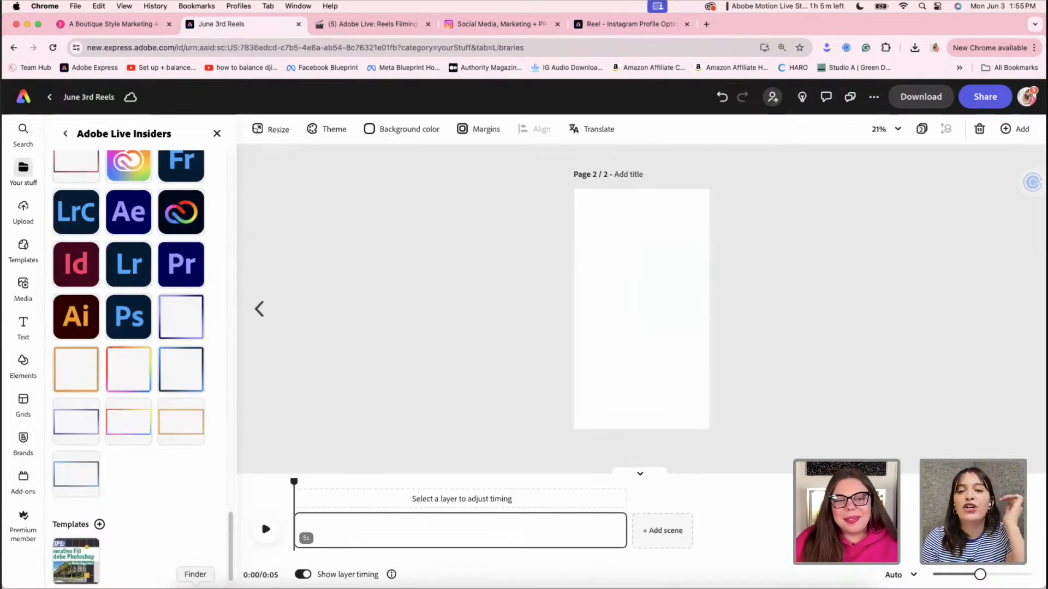
pyautogui.click(195, 588)
pyautogui.click(368, 201)
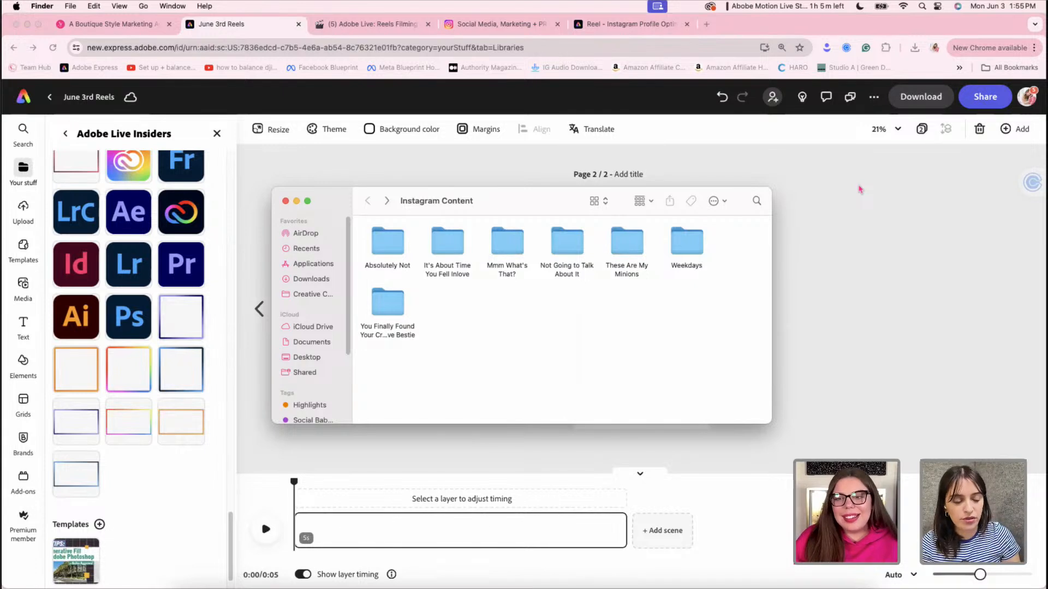
pyautogui.click(940, 143)
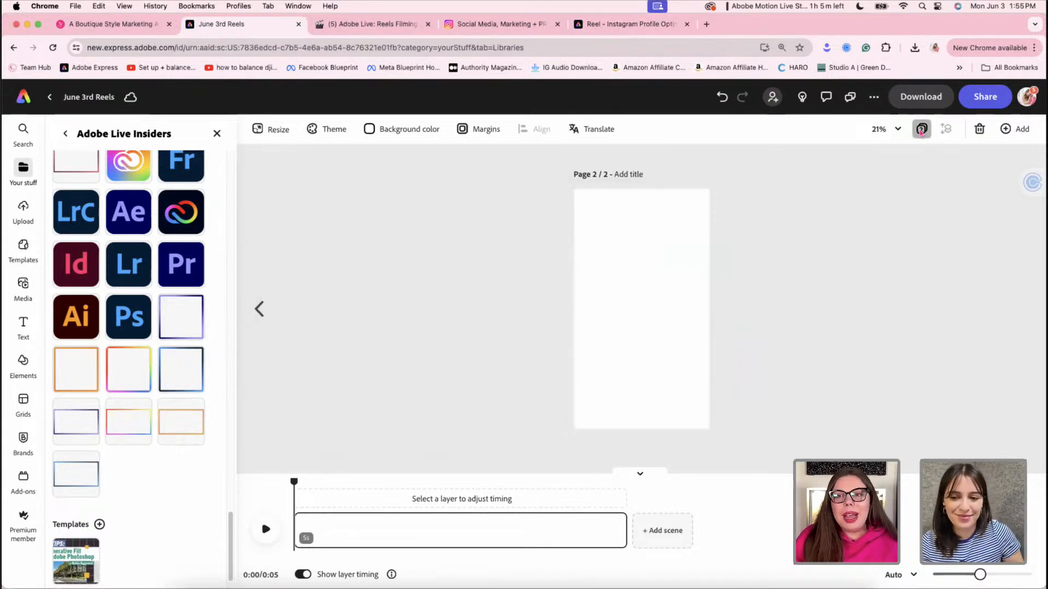
pyautogui.click(922, 128)
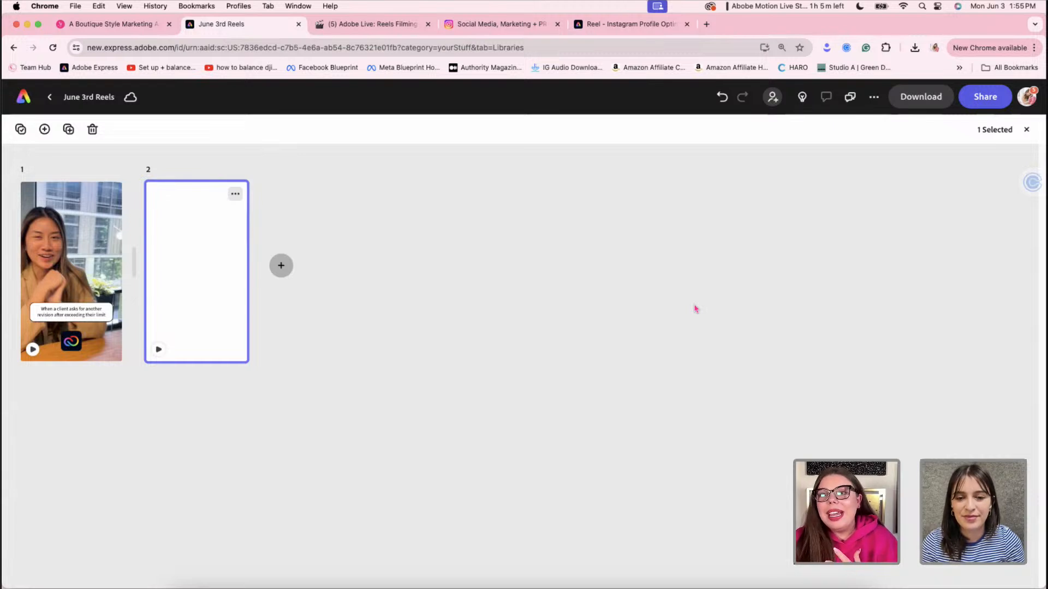
pyautogui.click(982, 98)
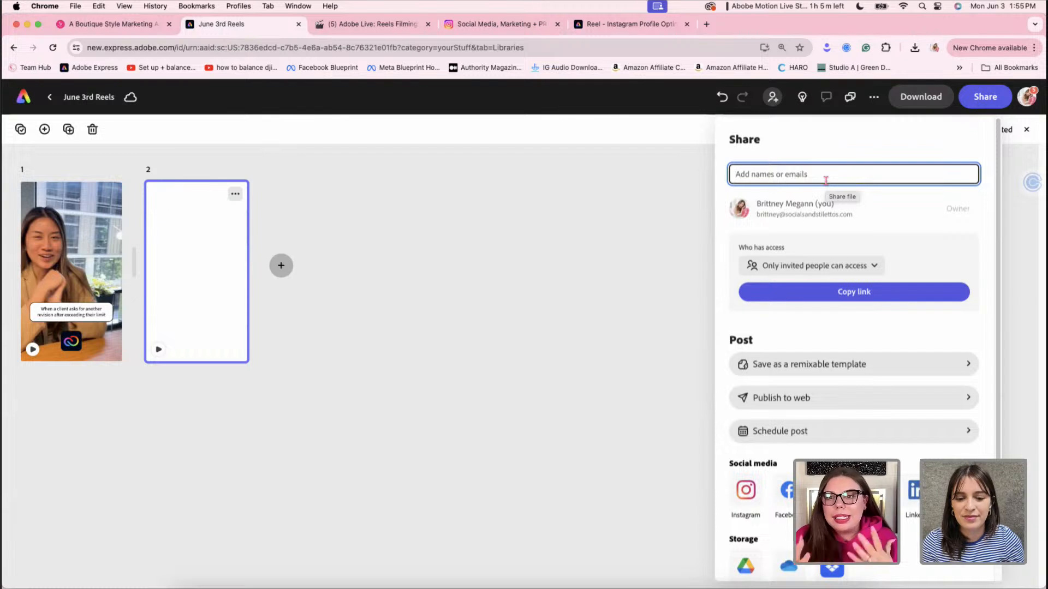
pyautogui.click(503, 320)
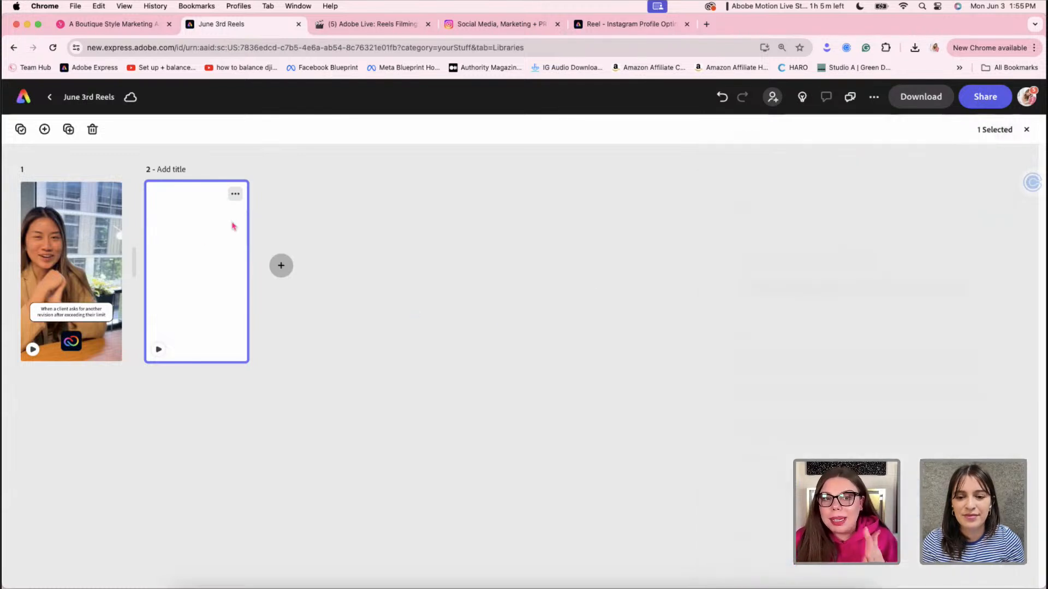
# Open page 1 and review the copy, ordering and lock commands available for the grouped caption
pyautogui.click(93, 325)
pyautogui.doubleClick(93, 325)
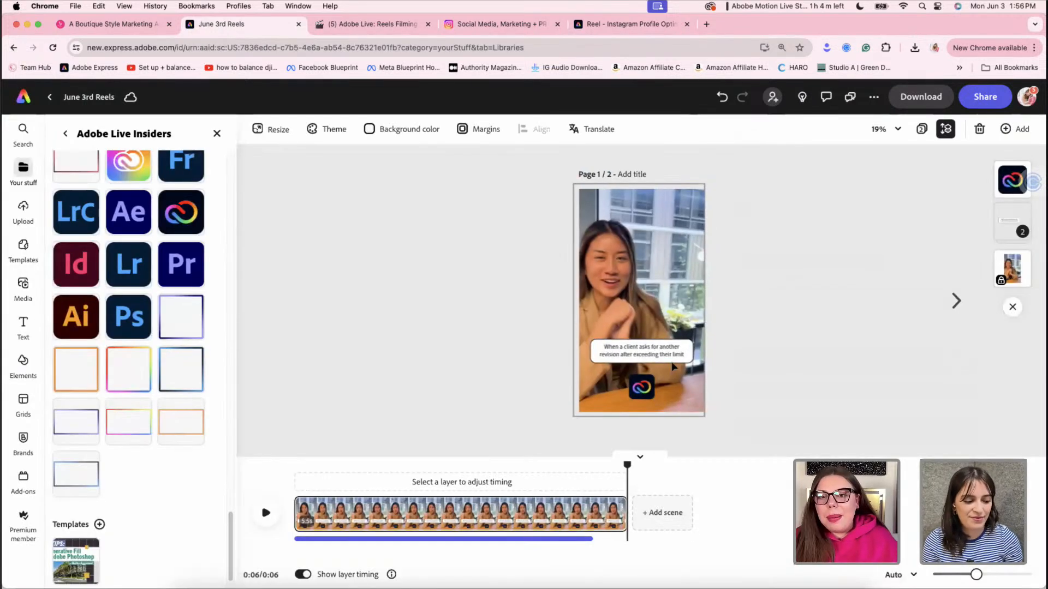
pyautogui.click(675, 355)
pyautogui.rightClick(674, 354)
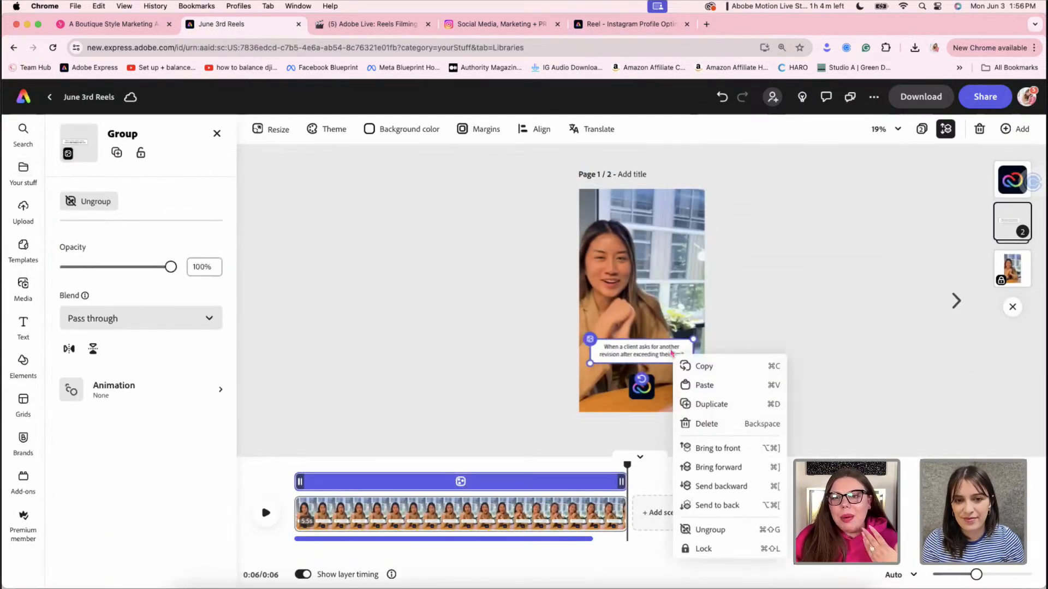
pyautogui.click(758, 278)
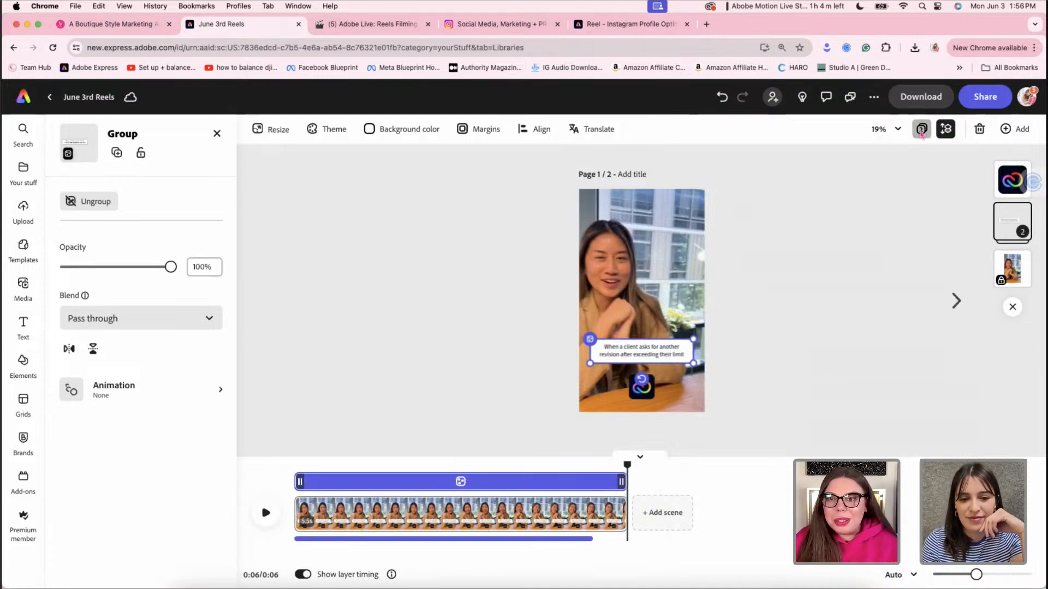
# Add the video IMG_2055.MOV from the Absolutely Not folder in Finder to the blank page 2
pyautogui.click(922, 129)
pyautogui.doubleClick(210, 301)
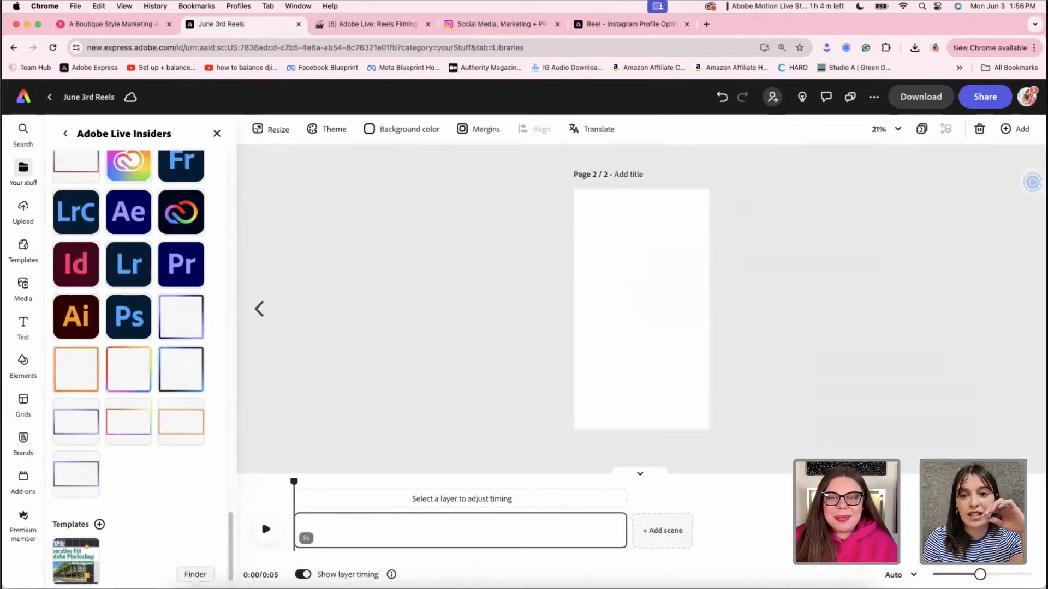
pyautogui.click(195, 588)
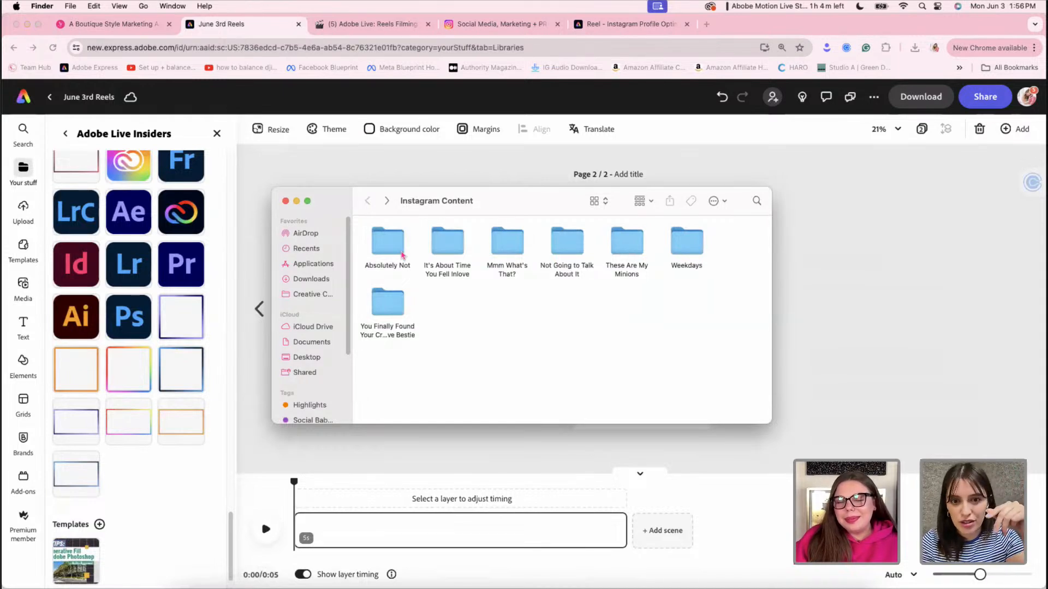
pyautogui.doubleClick(401, 252)
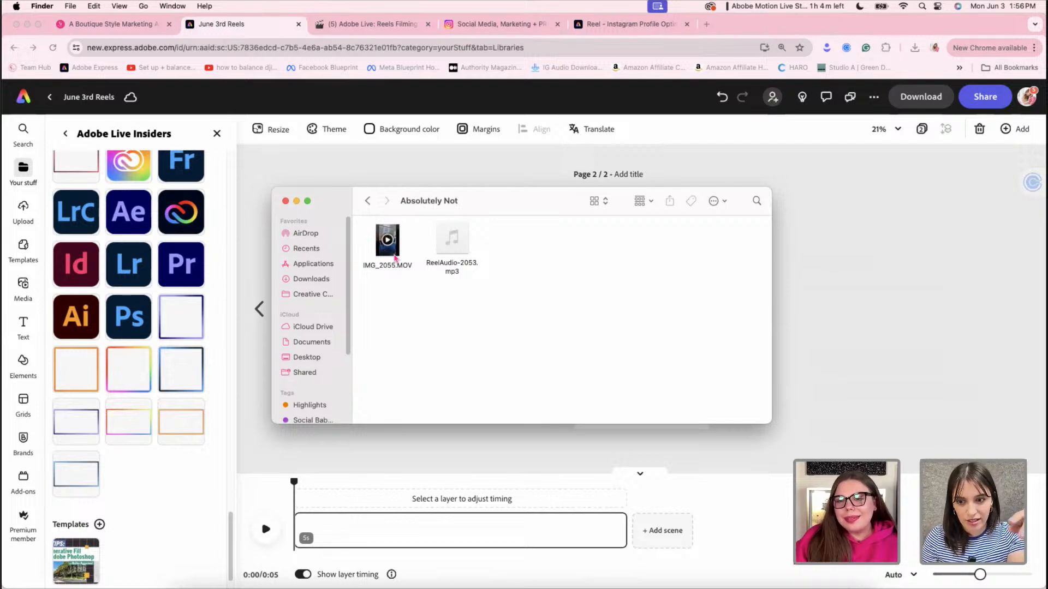
pyautogui.moveTo(394, 258); pyautogui.dragTo(788, 342)
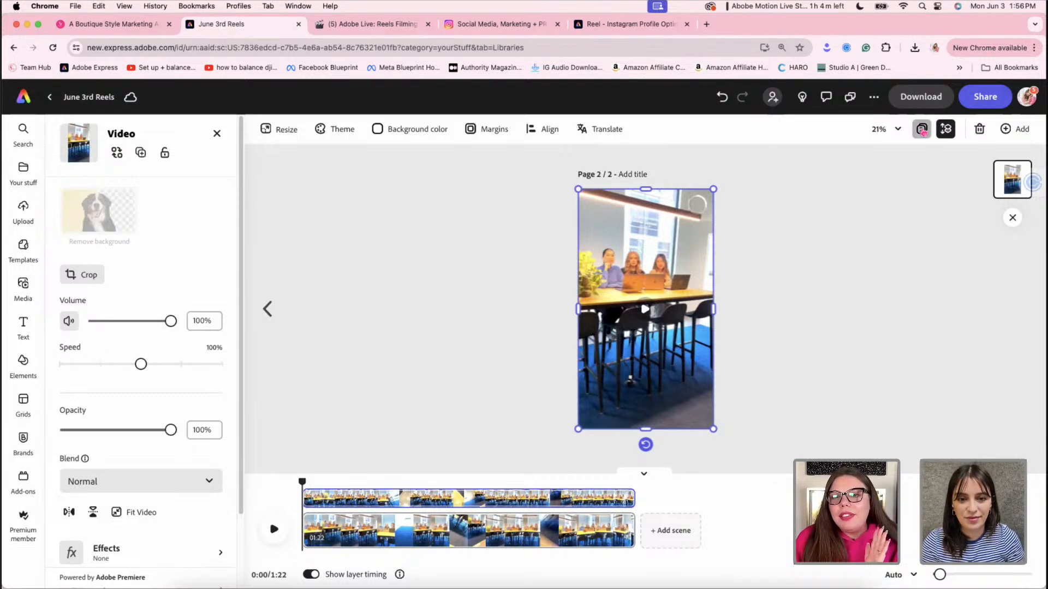
# Add the audio file ReelAudio-2053.mp3 from the Absolutely Not folder to the timeline of page 2
pyautogui.click(922, 129)
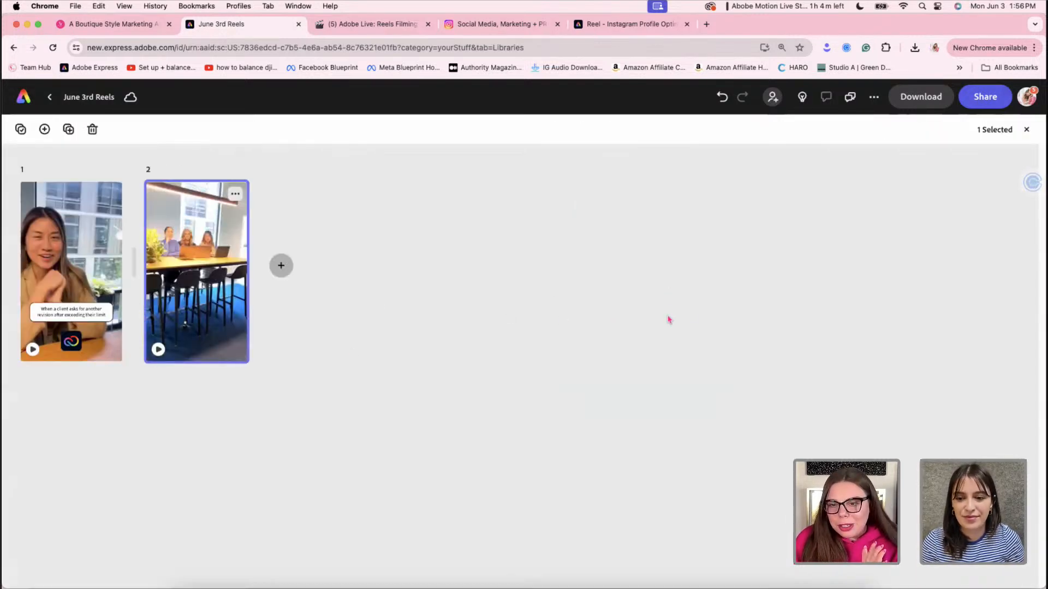
pyautogui.doubleClick(179, 312)
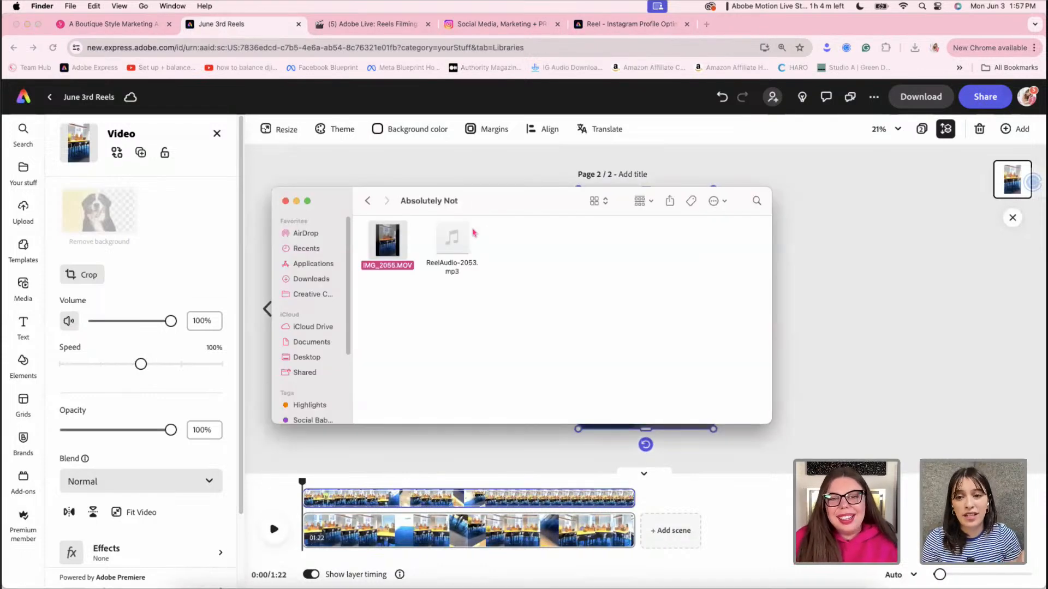
pyautogui.moveTo(462, 254); pyautogui.dragTo(372, 510)
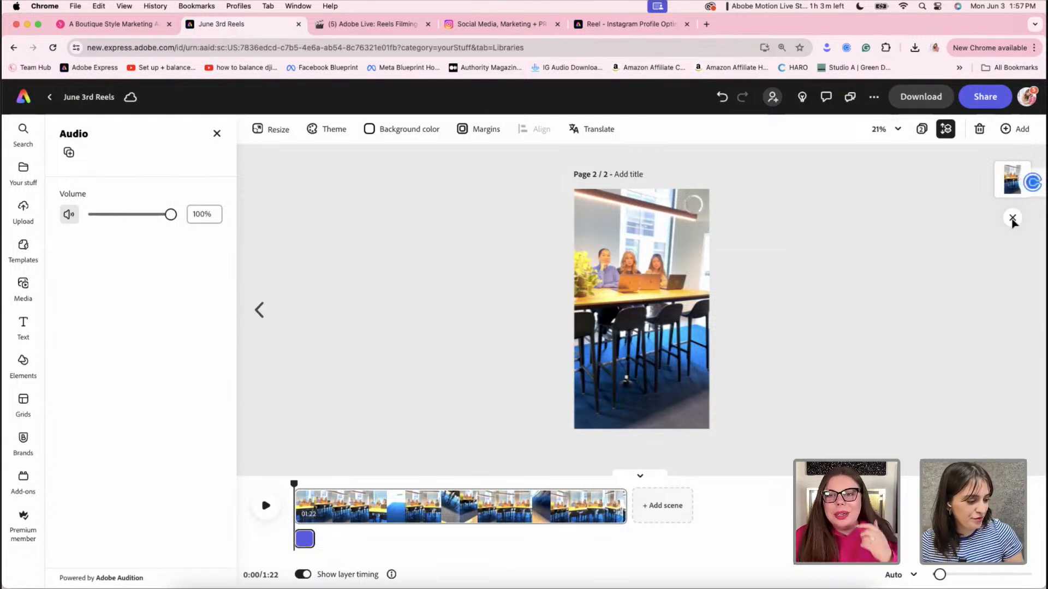
# Copy the grouped boxed caption from page 1 and paste it over the video on page 2
pyautogui.click(922, 129)
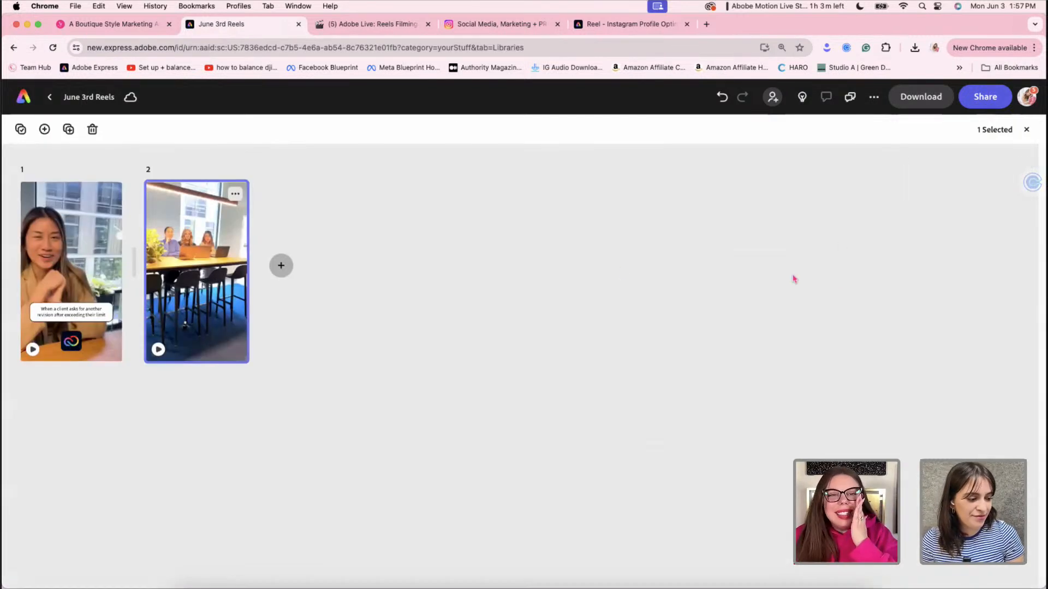
pyautogui.click(51, 305)
pyautogui.doubleClick(82, 302)
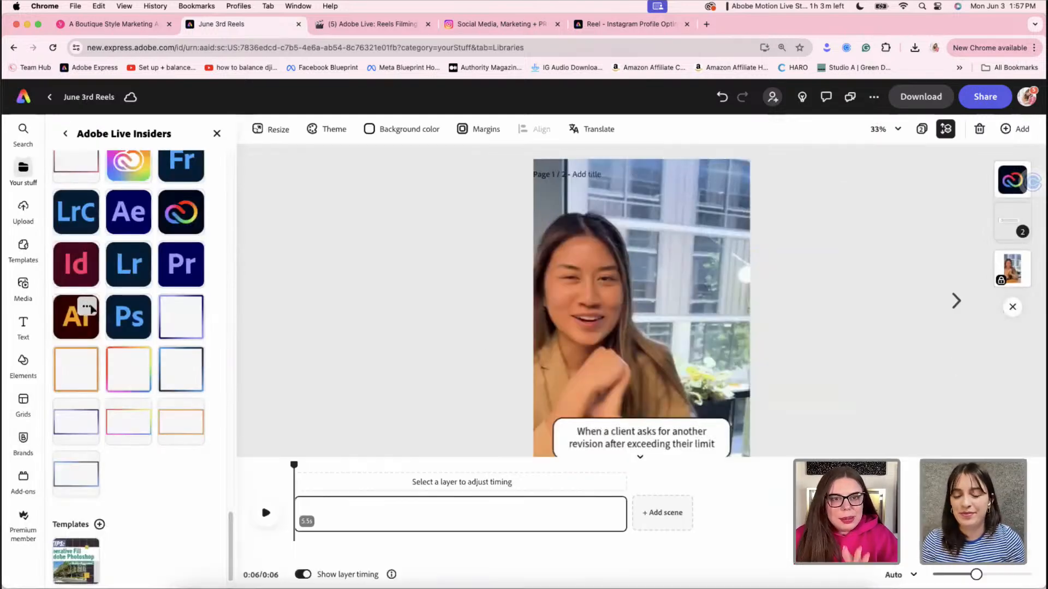
pyautogui.click(689, 352)
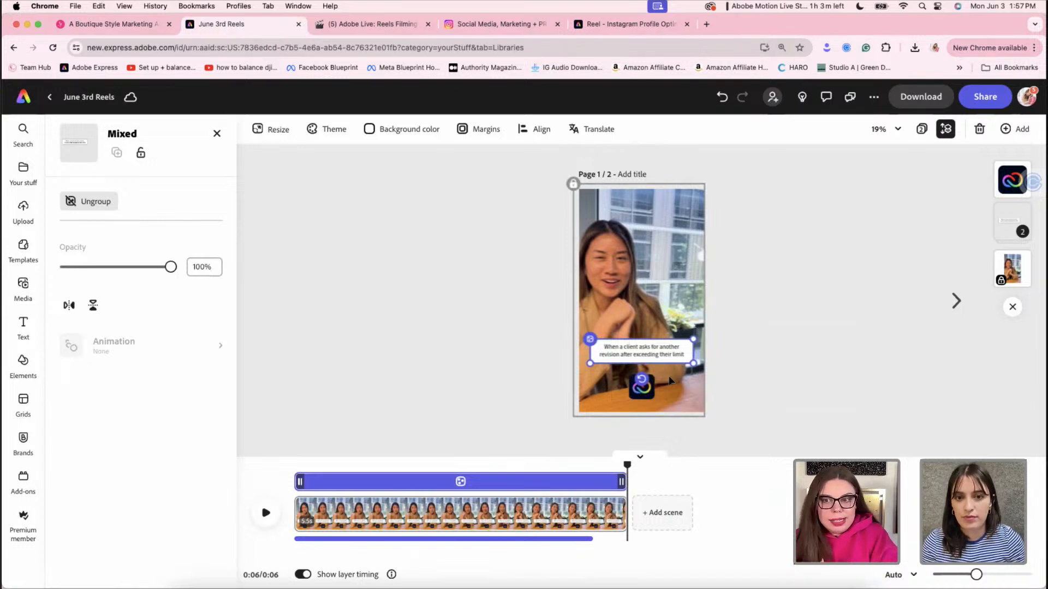
pyautogui.click(922, 129)
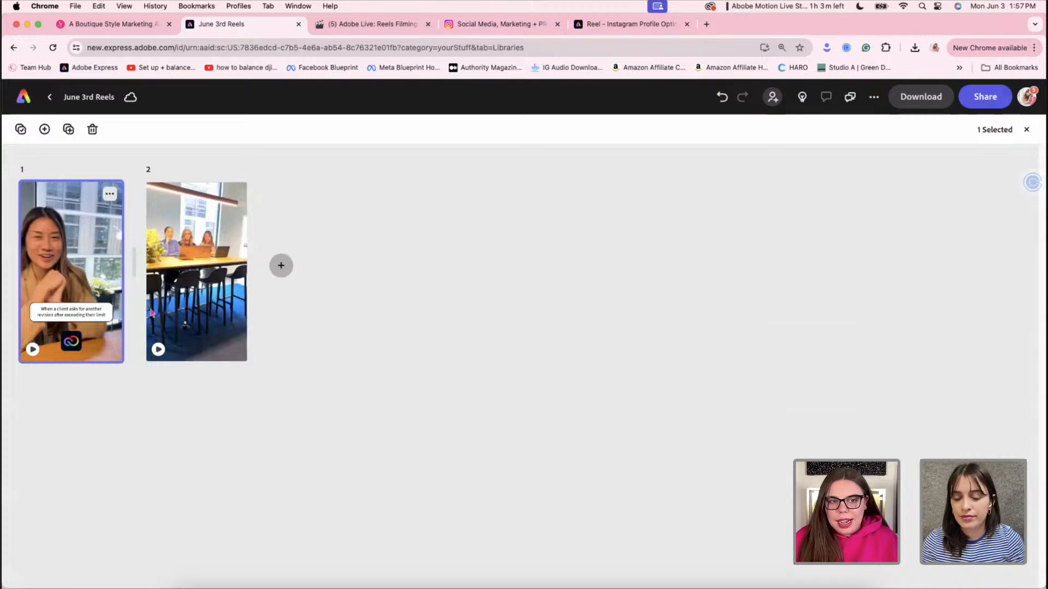
pyautogui.doubleClick(91, 307)
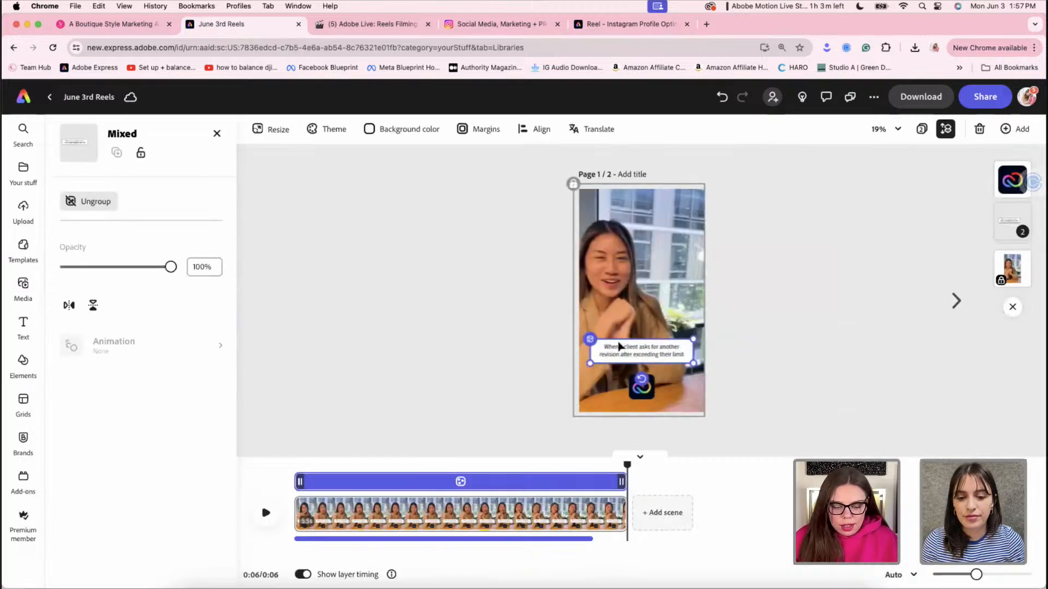
pyautogui.click(922, 129)
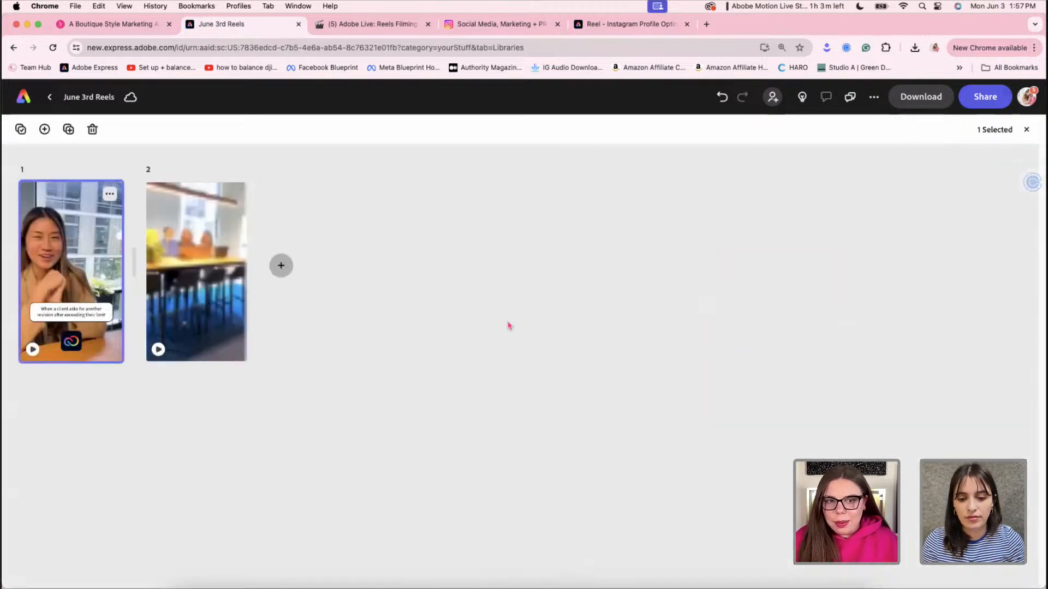
pyautogui.doubleClick(239, 305)
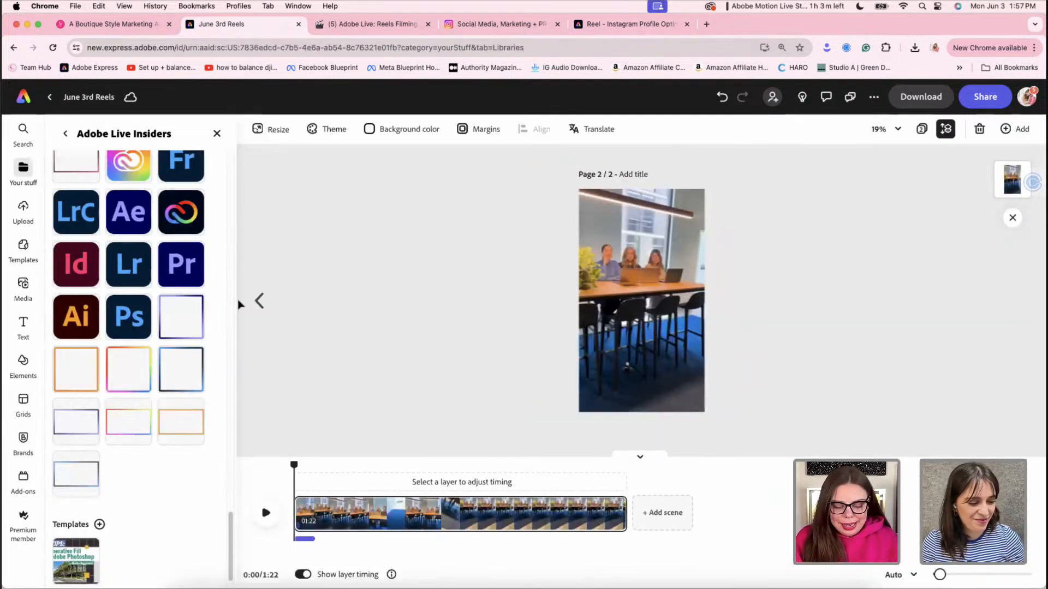
pyautogui.click(624, 339)
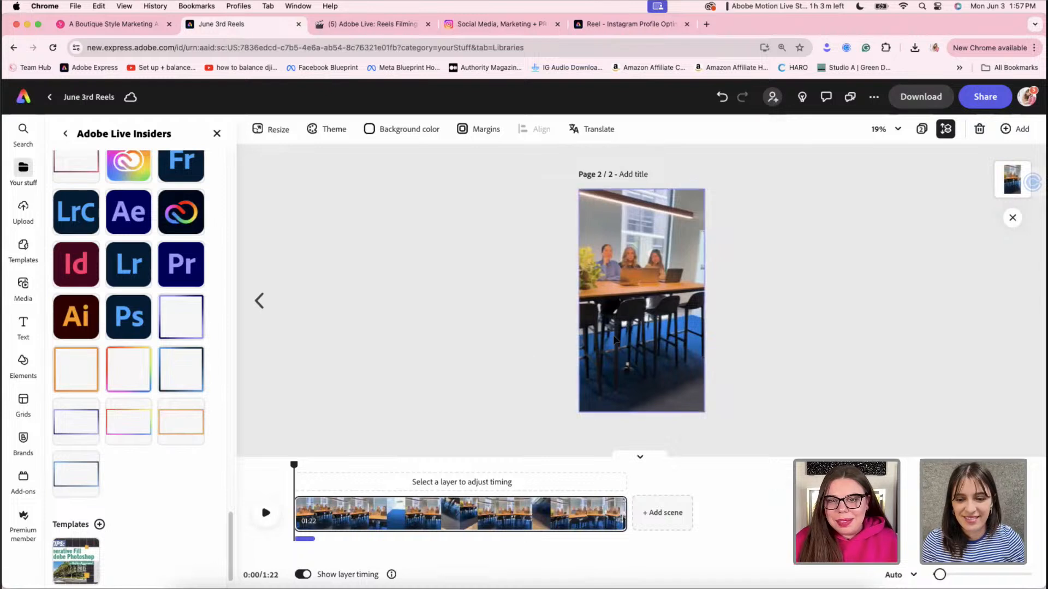
pyautogui.press('cmd+v')
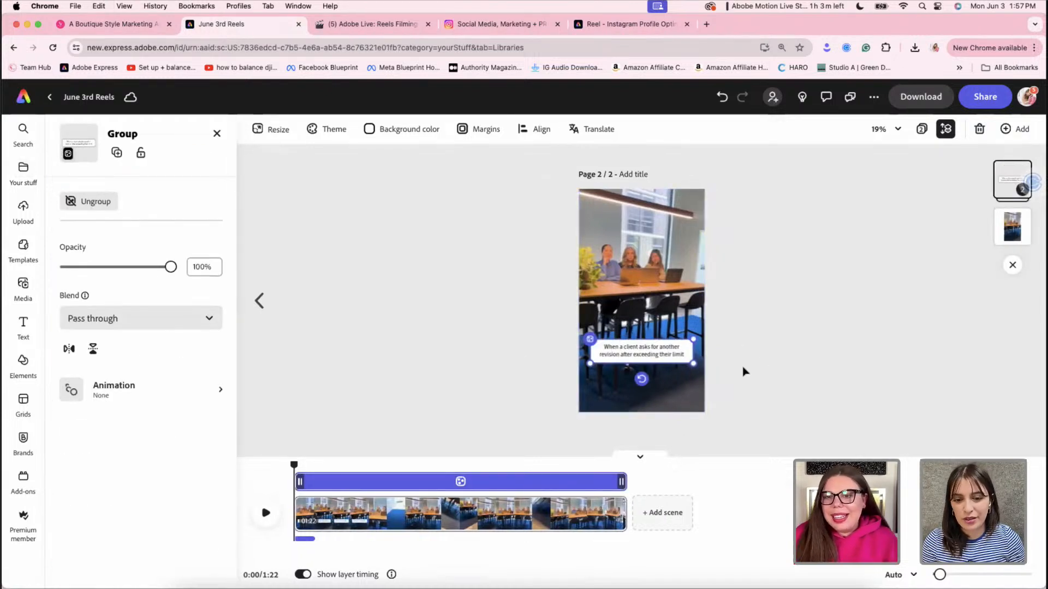
pyautogui.click(778, 354)
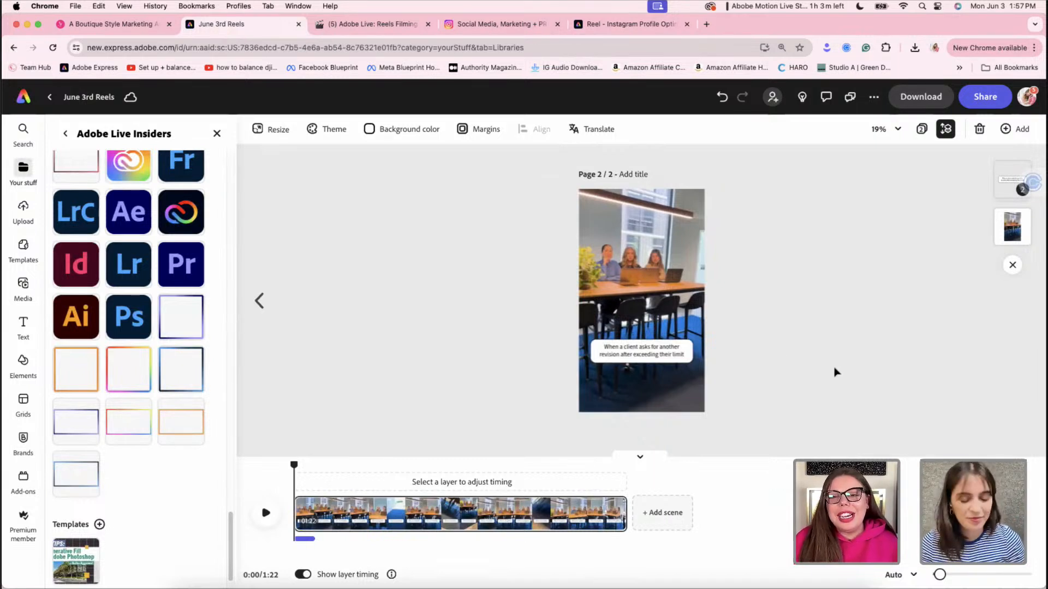
# Magnify the timeline to 51% and the page 2 view to 50%, and inspect the video and boxed caption
pyautogui.moveTo(939, 575); pyautogui.dragTo(952, 575)
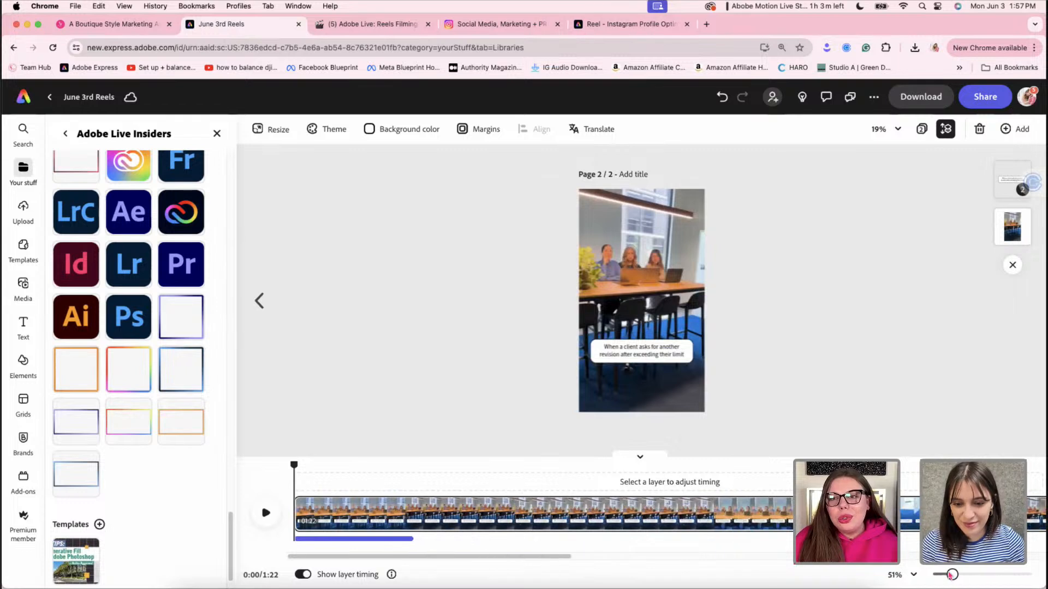
pyautogui.click(883, 129)
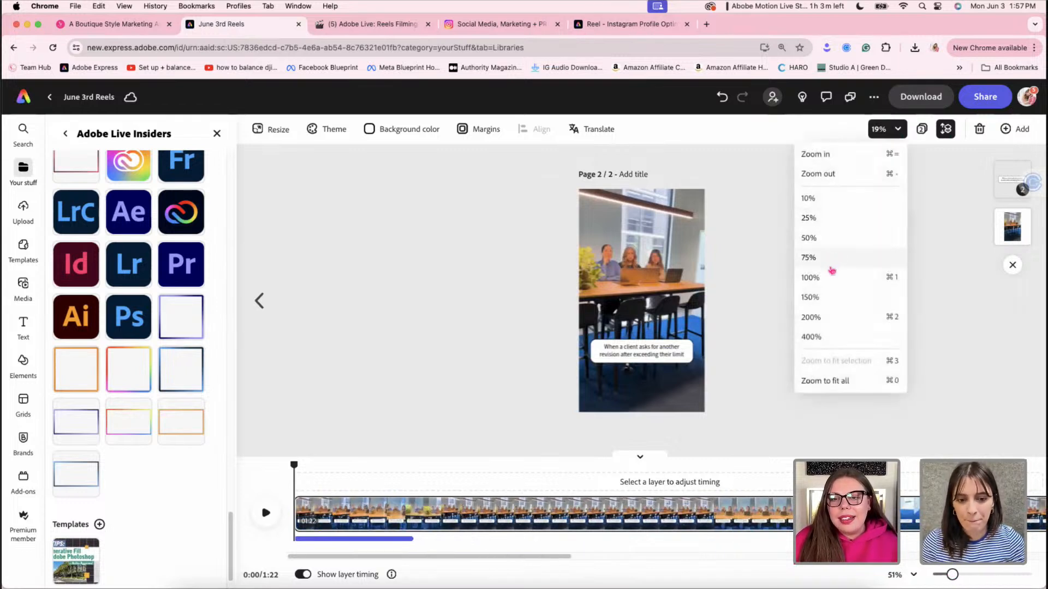
pyautogui.click(830, 277)
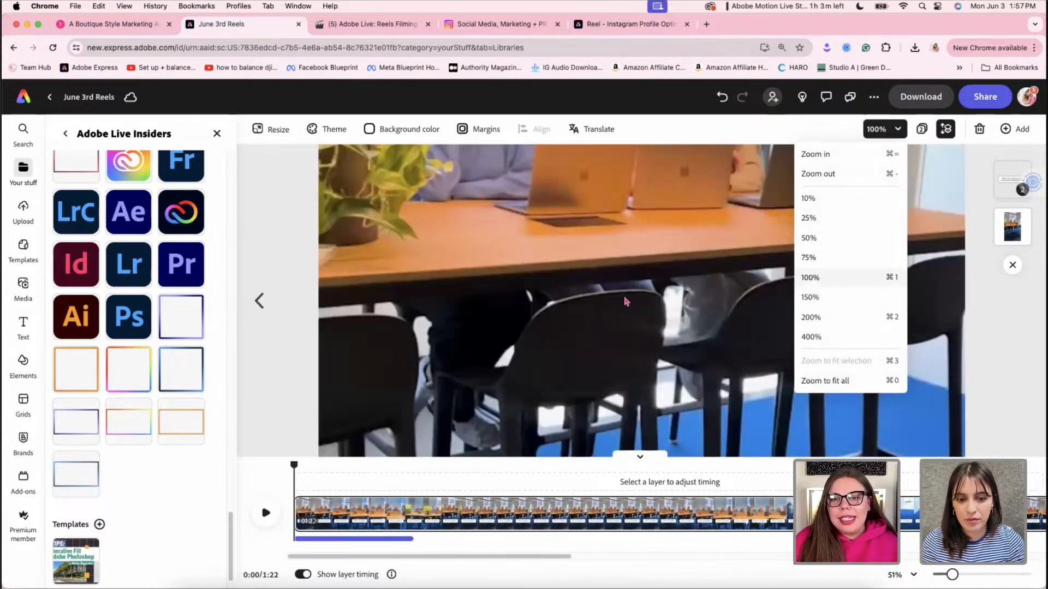
pyautogui.click(290, 304)
pyautogui.scroll(-9, 290, 304)
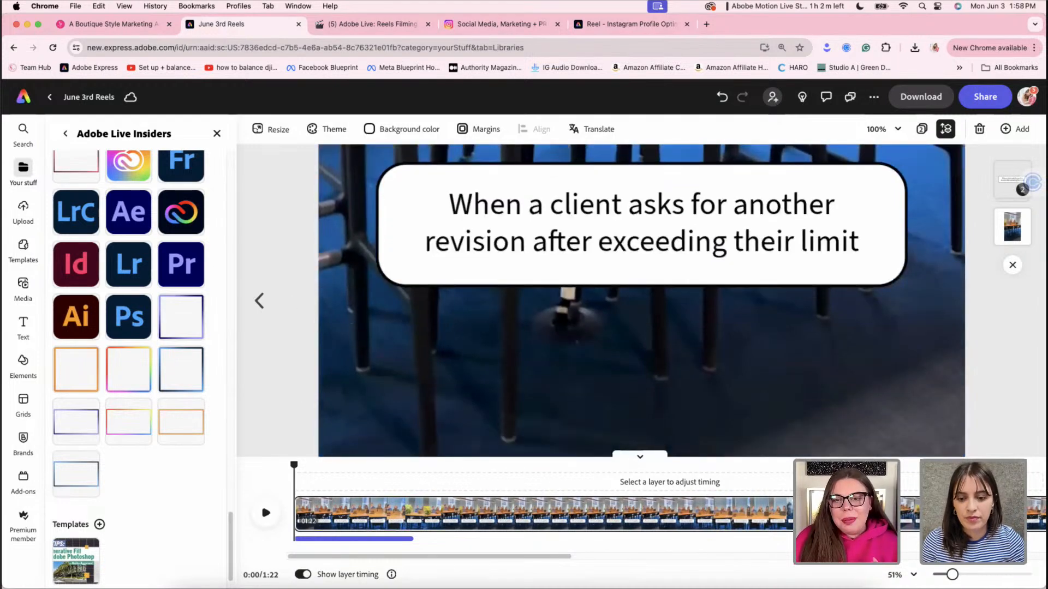
pyautogui.click(880, 129)
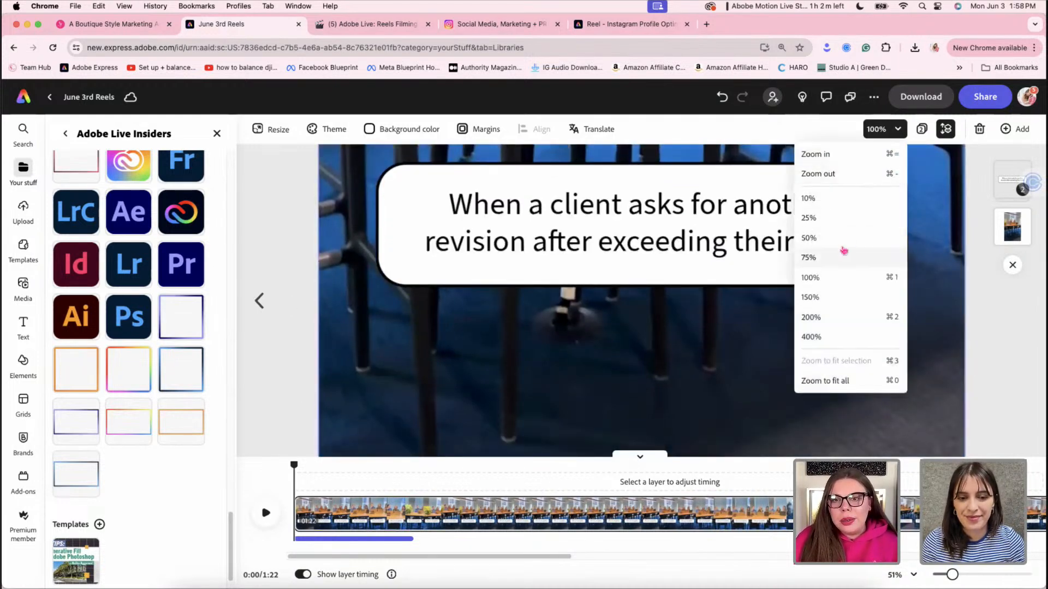
pyautogui.click(810, 245)
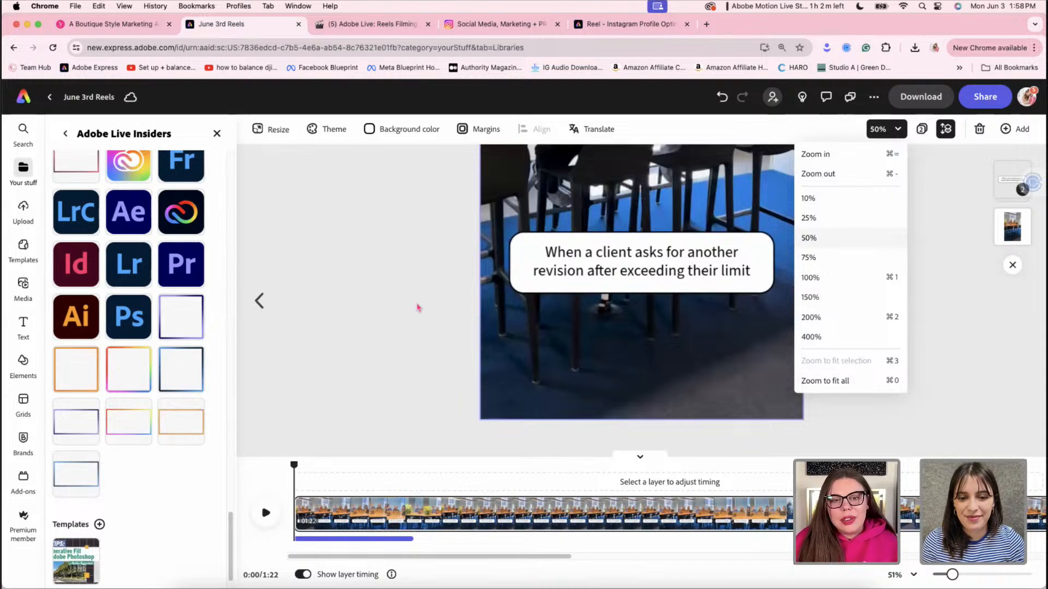
pyautogui.click(341, 302)
pyautogui.scroll(5, 343, 300)
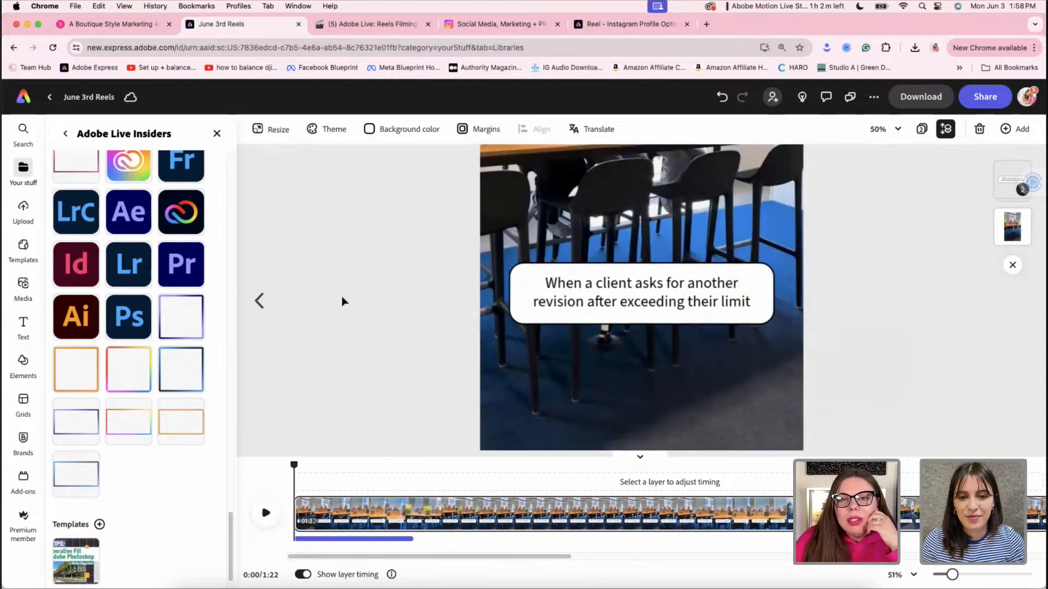
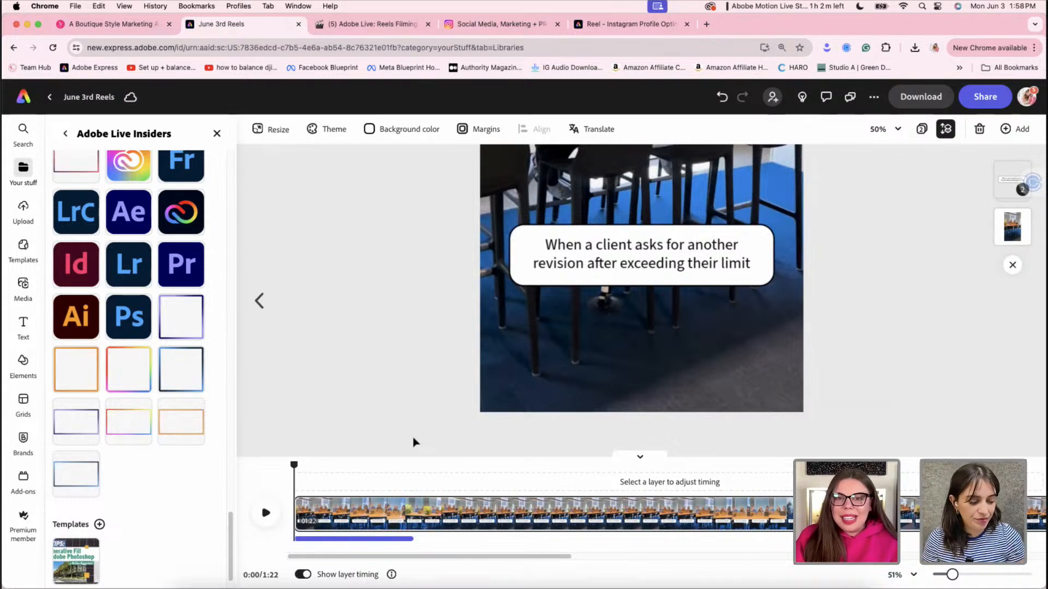
pyautogui.scroll(6, 412, 436)
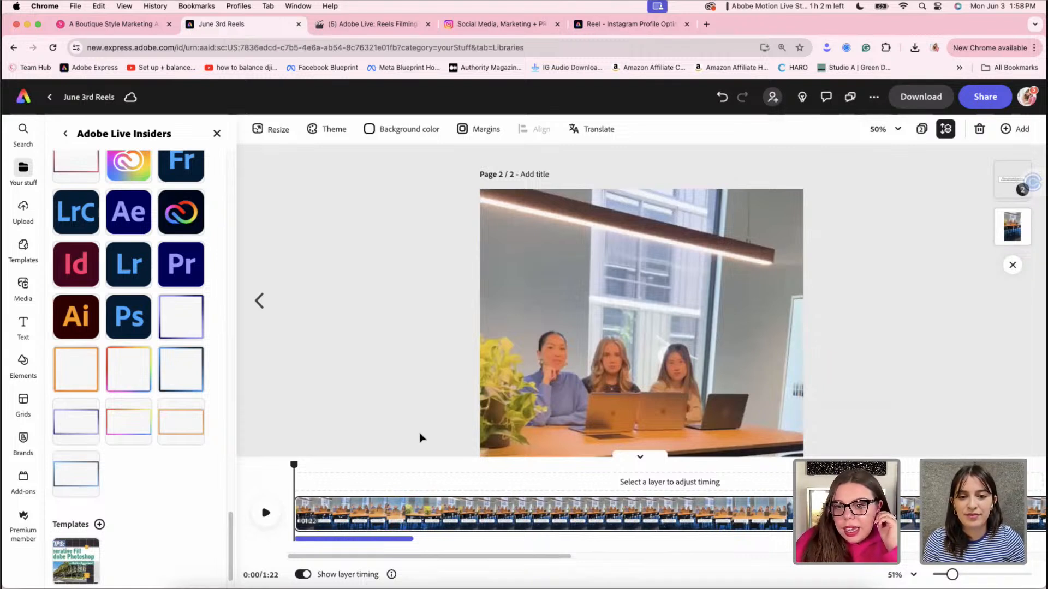
pyautogui.scroll(-1, 619, 347)
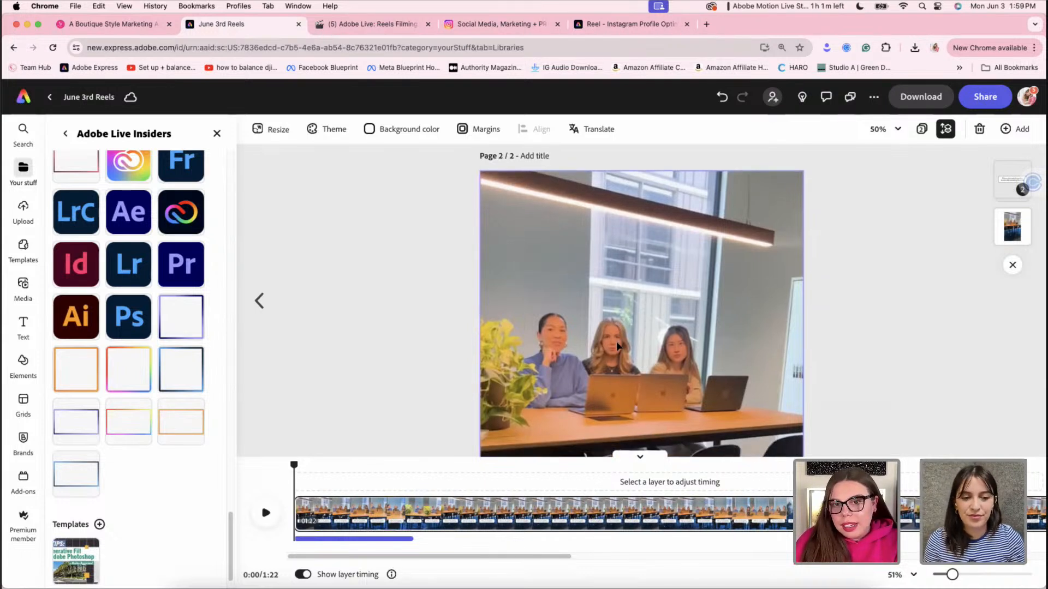
pyautogui.scroll(-2, 618, 346)
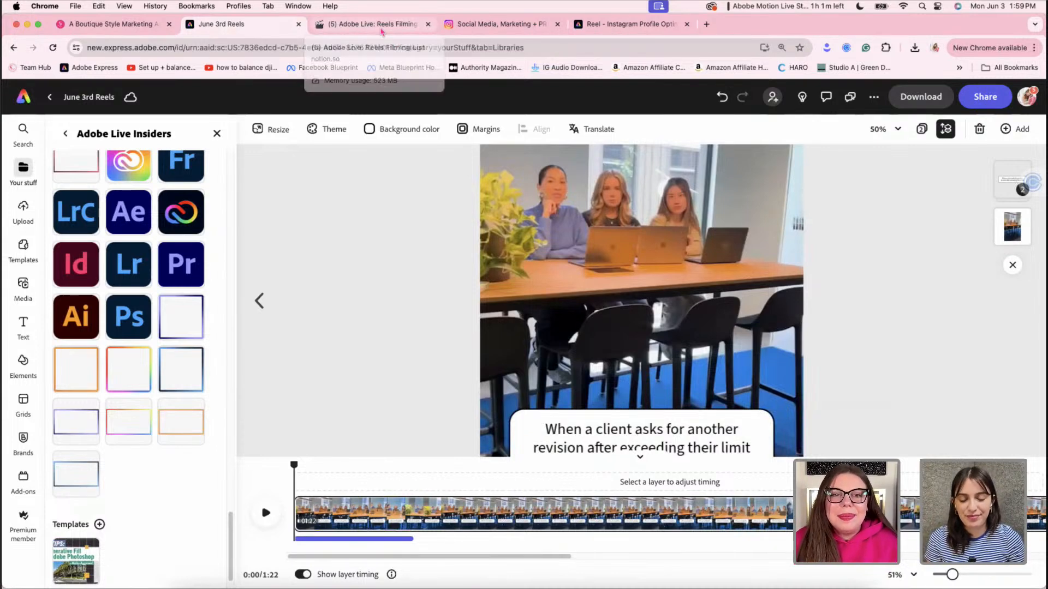
# Switch to the Adobe Live: Reels Filming List in Notion and review the reel ideas already marked as filmed
pyautogui.click(376, 24)
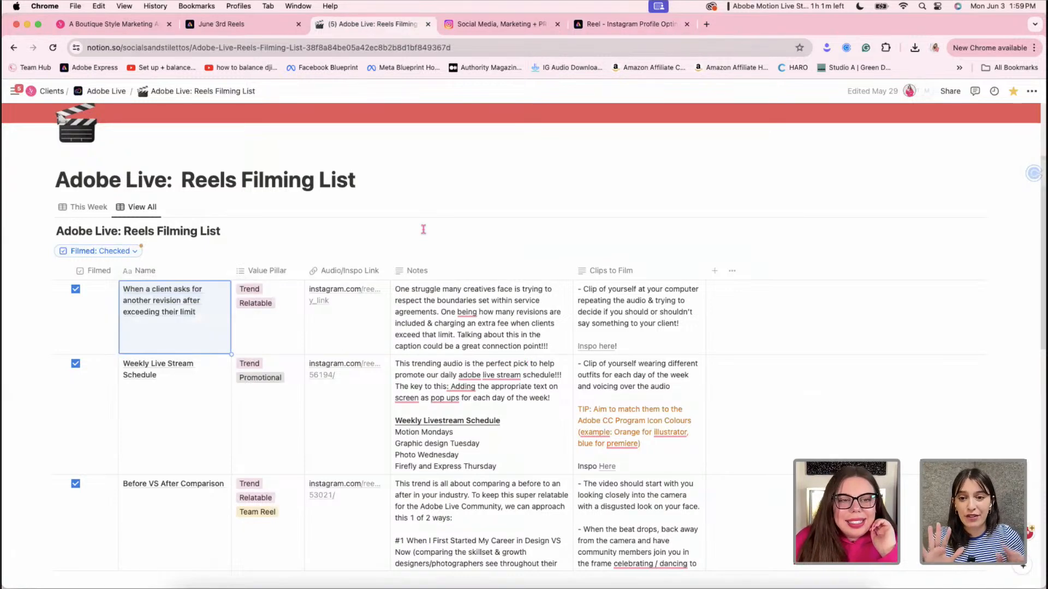
pyautogui.scroll(-5, 421, 229)
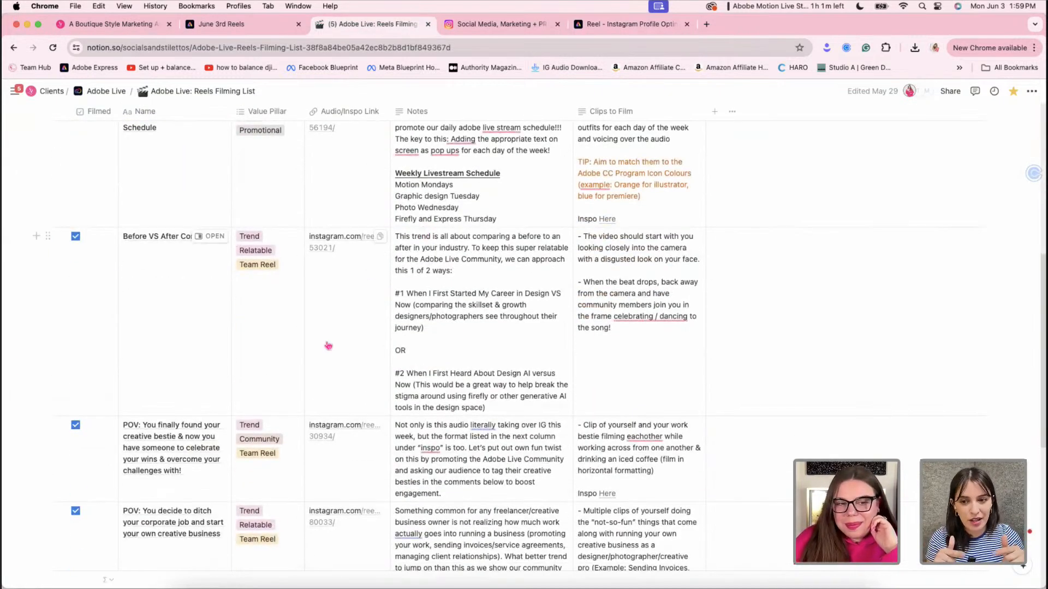
pyautogui.scroll(-4, 327, 345)
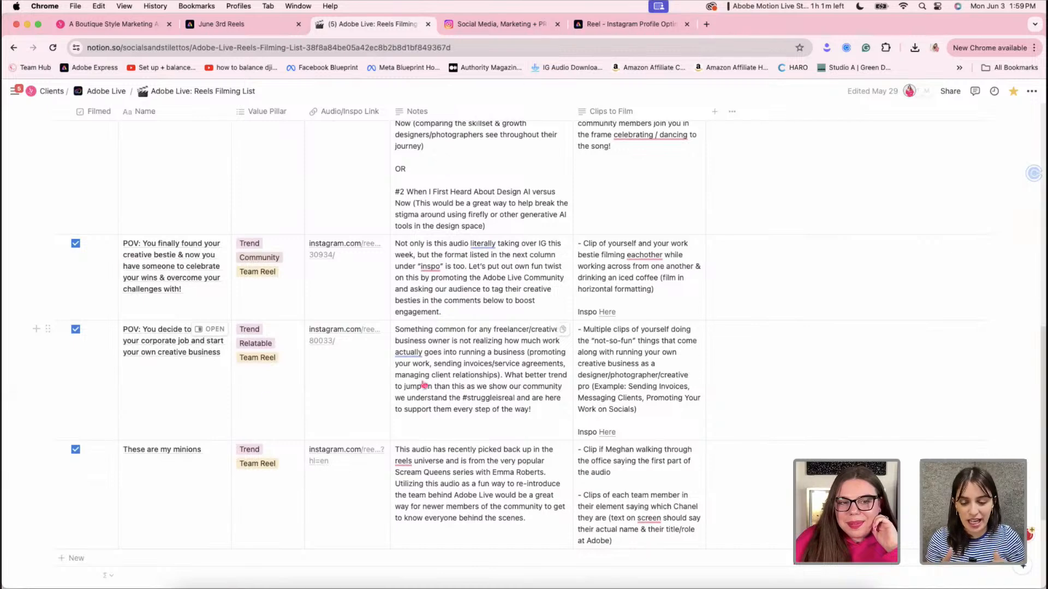
pyautogui.scroll(-2, 188, 402)
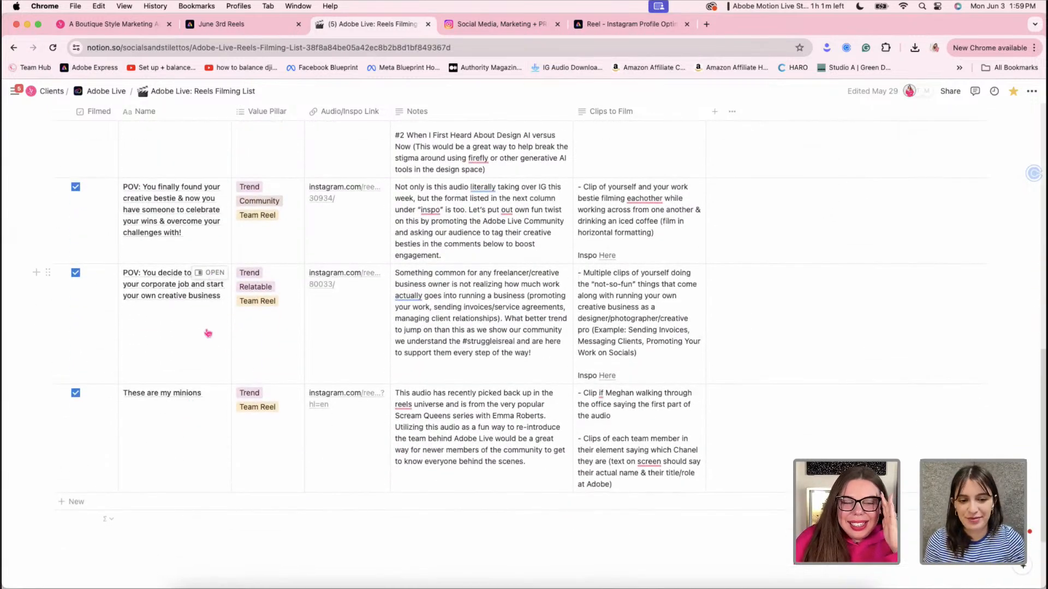
pyautogui.scroll(10, 208, 333)
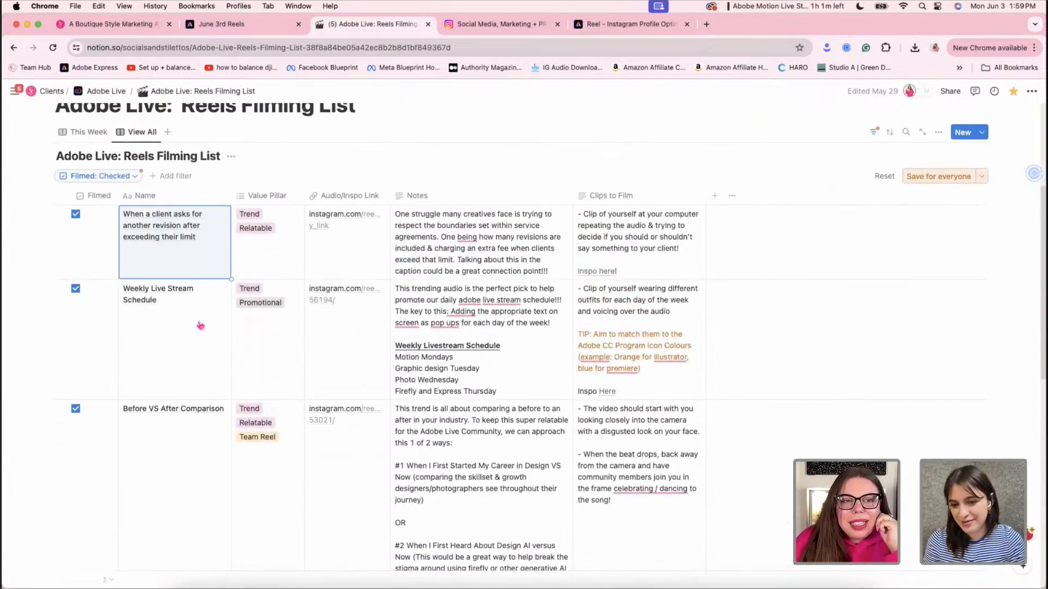
pyautogui.scroll(-10, 201, 326)
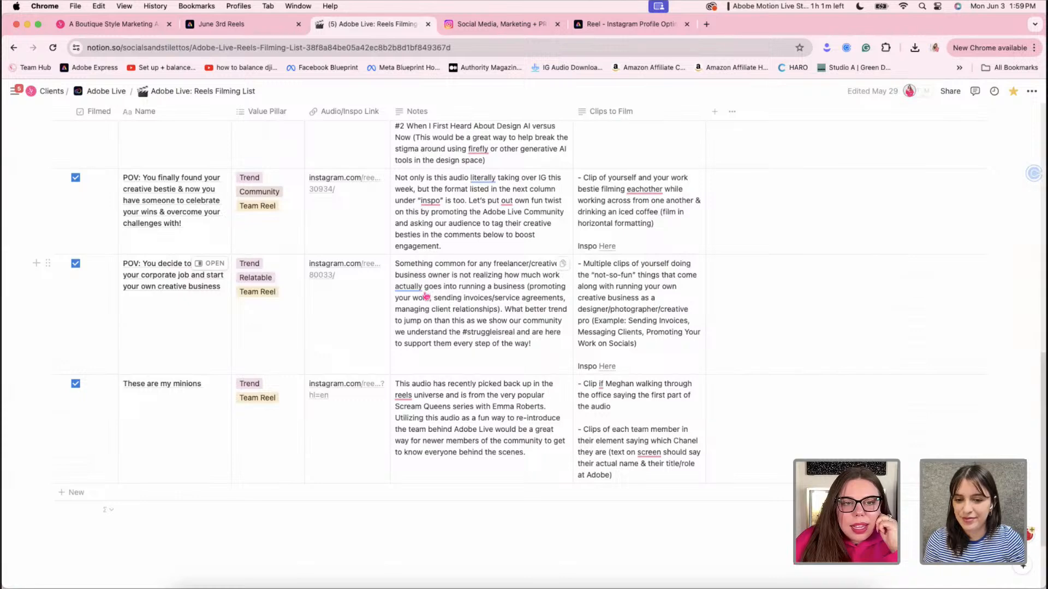
pyautogui.scroll(10, 229, 245)
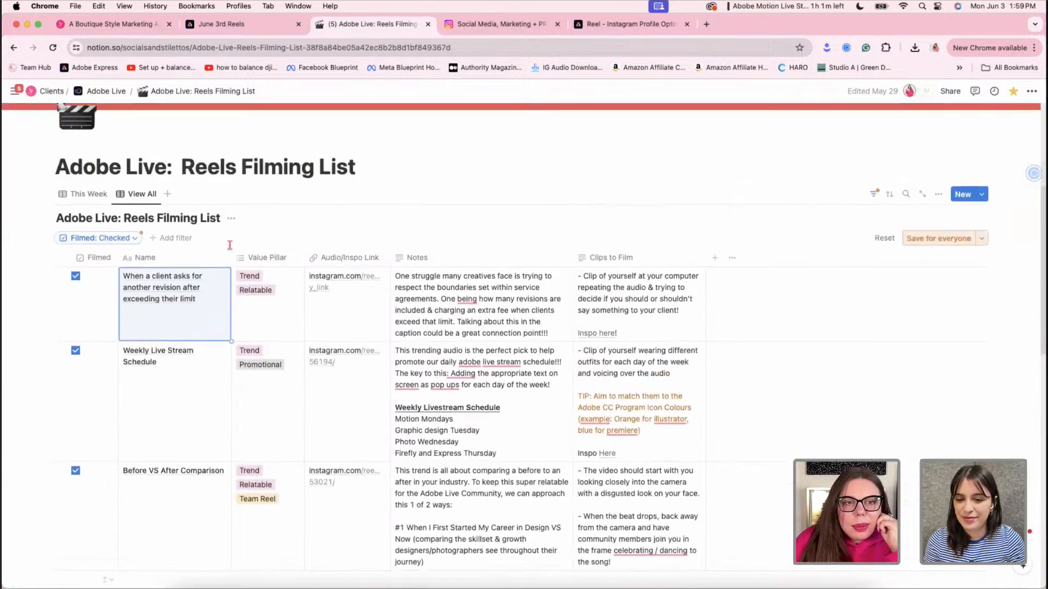
# Filter the filming list to unchecked Filmed entries and view the inspo reel linked in the Adobe Express POV row
pyautogui.click(136, 239)
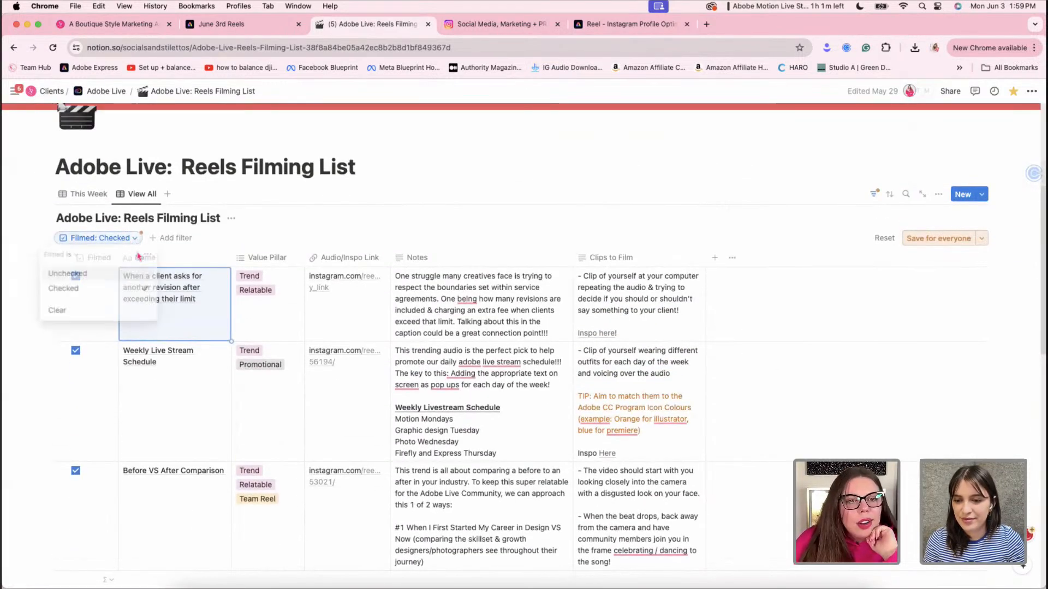
pyautogui.click(77, 273)
pyautogui.scroll(-3, 238, 376)
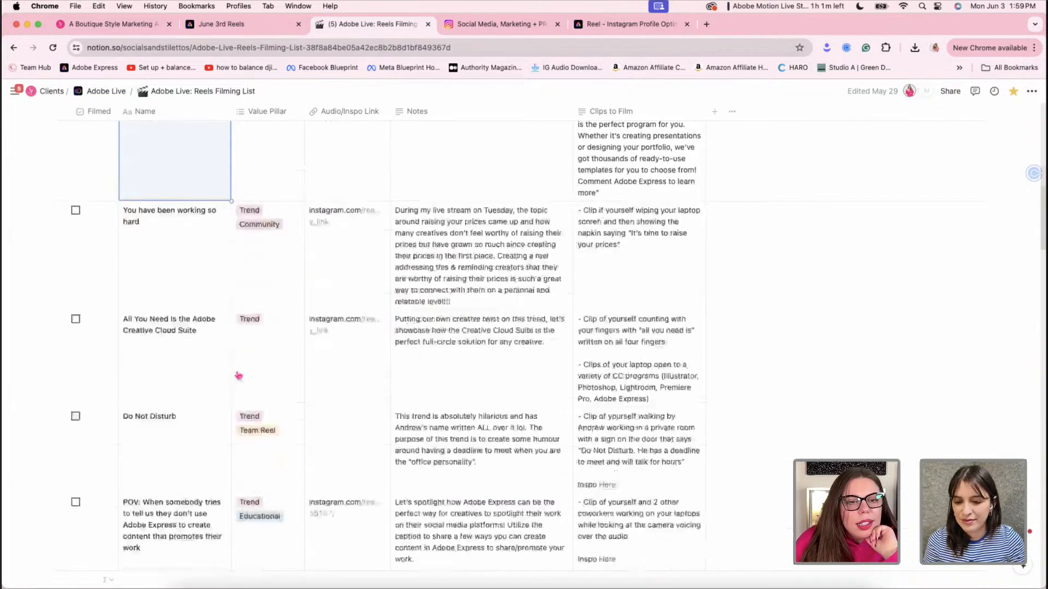
pyautogui.scroll(-6, 238, 375)
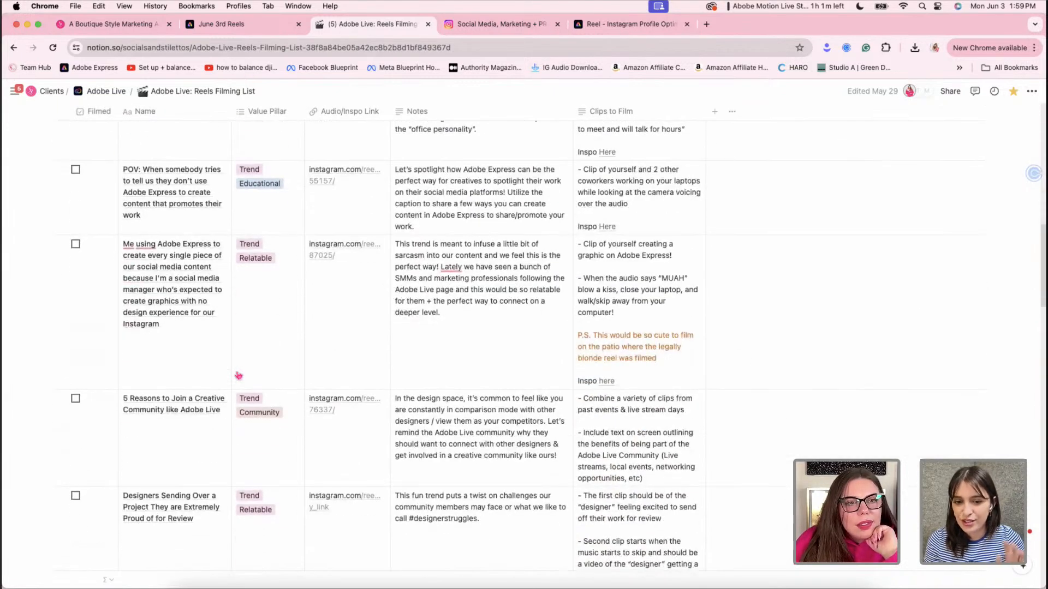
pyautogui.scroll(-1, 238, 376)
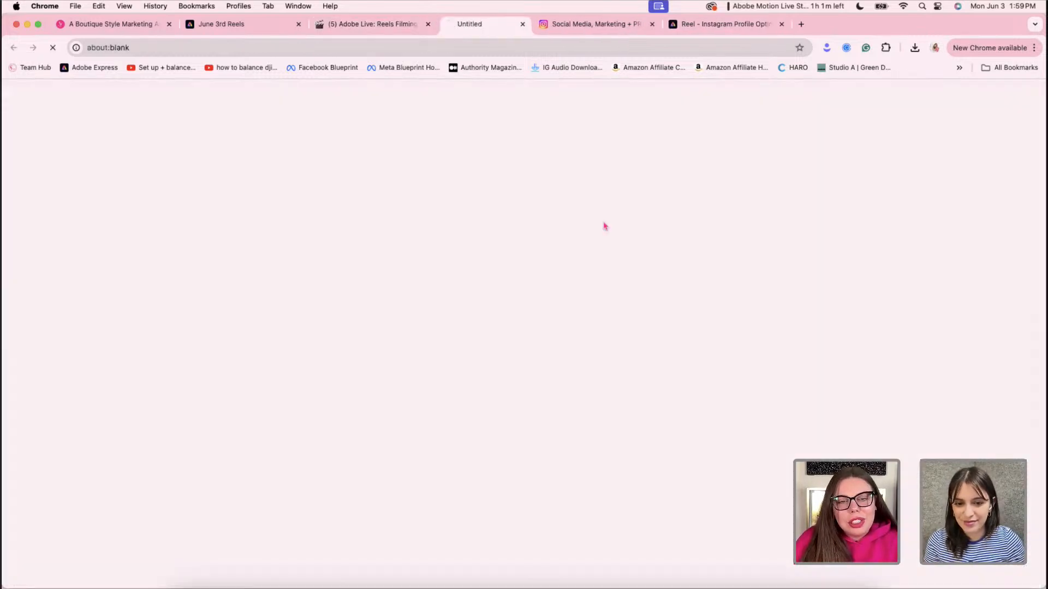
pyautogui.click(606, 219)
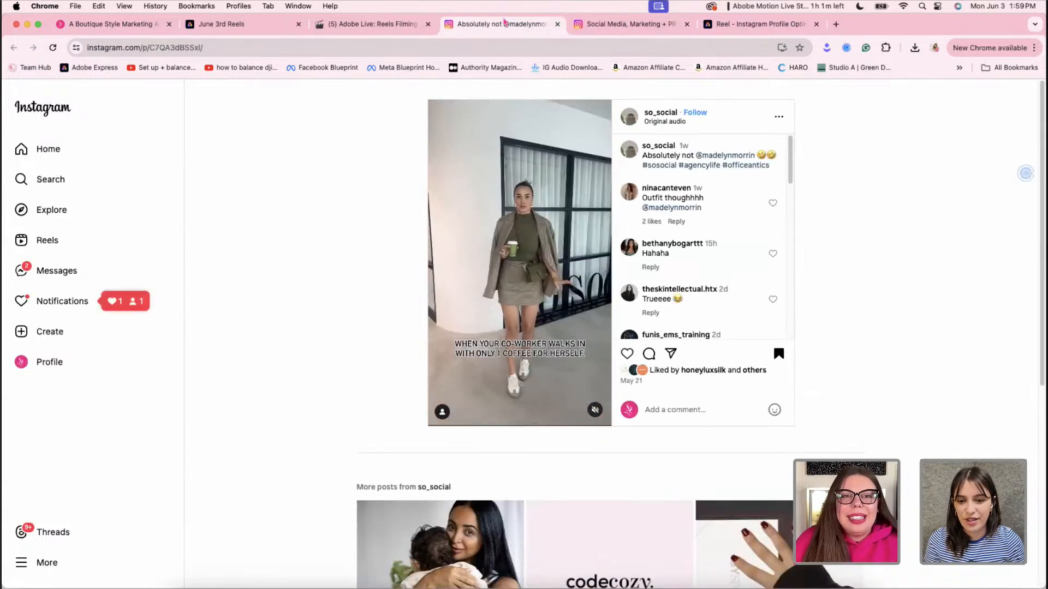
pyautogui.click(371, 24)
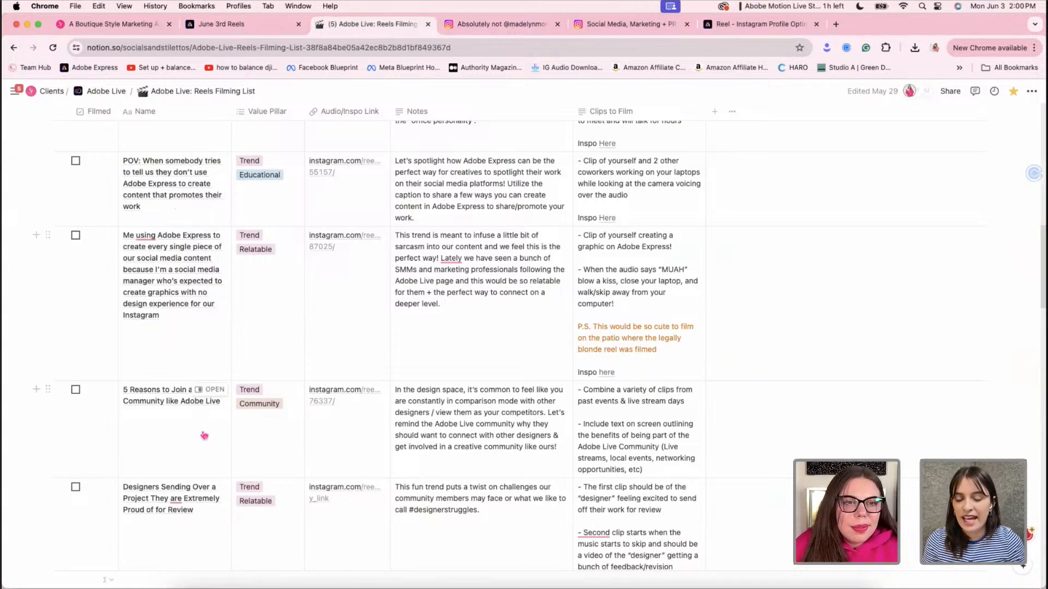
# Replace the caption text on page 2 with the copied title "POV: When somebody tries to tell us they don't use Adobe Express to create content that promotes their work"
pyautogui.scroll(4, 200, 433)
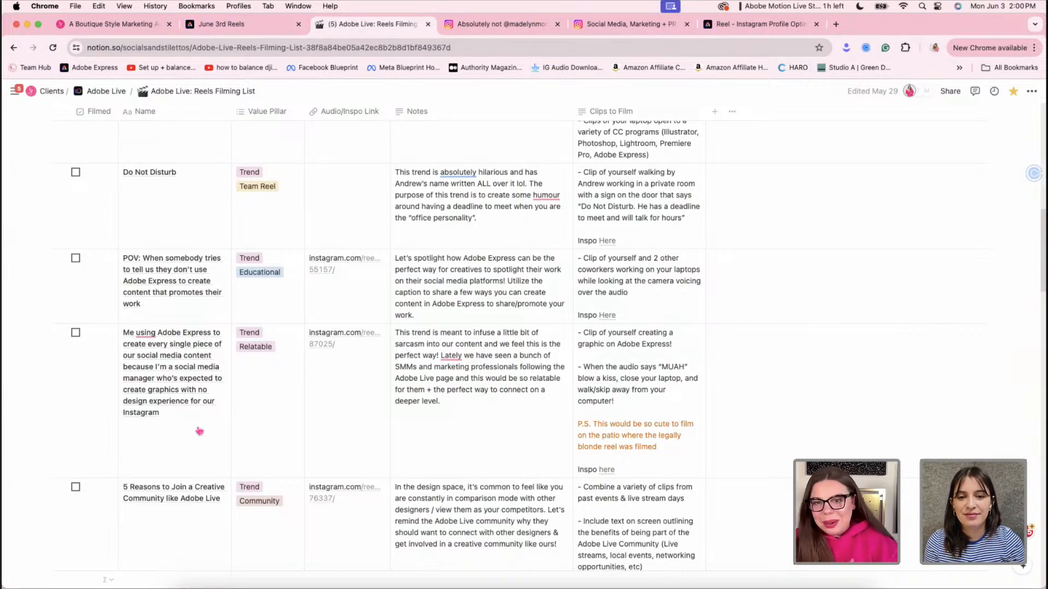
pyautogui.click(164, 305)
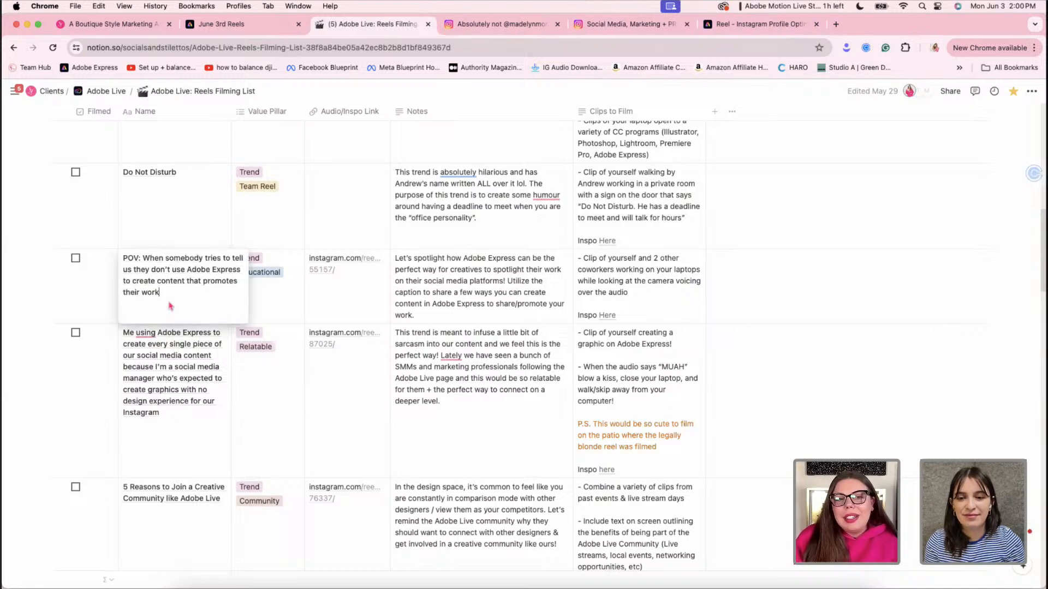
pyautogui.moveTo(170, 306); pyautogui.dragTo(100, 259)
pyautogui.press('cmd+c')
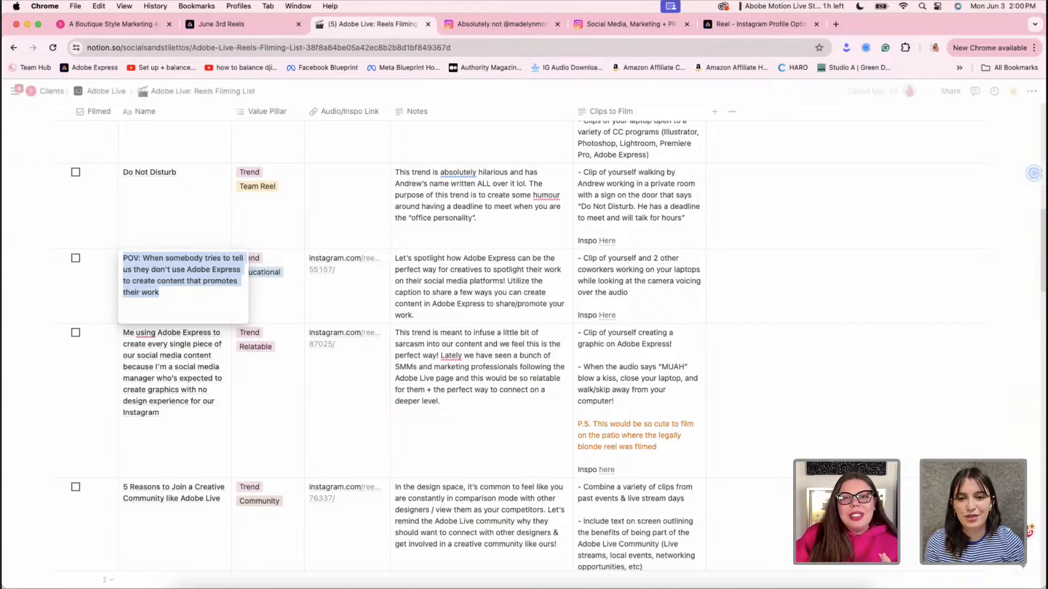
pyautogui.click(243, 25)
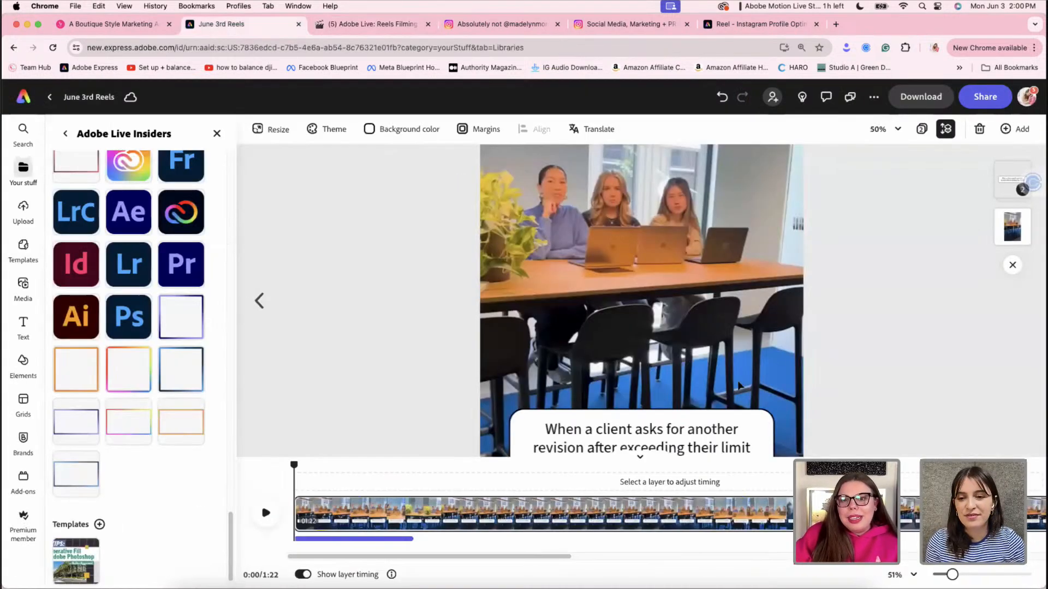
pyautogui.doubleClick(668, 355)
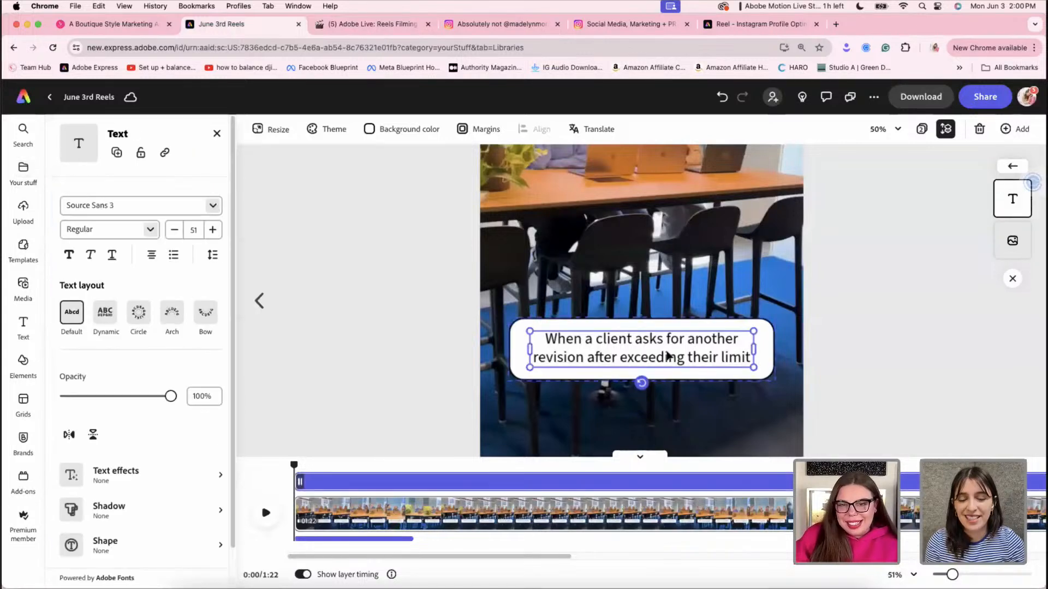
pyautogui.tripleClick(668, 352)
pyautogui.press('cmd+v')
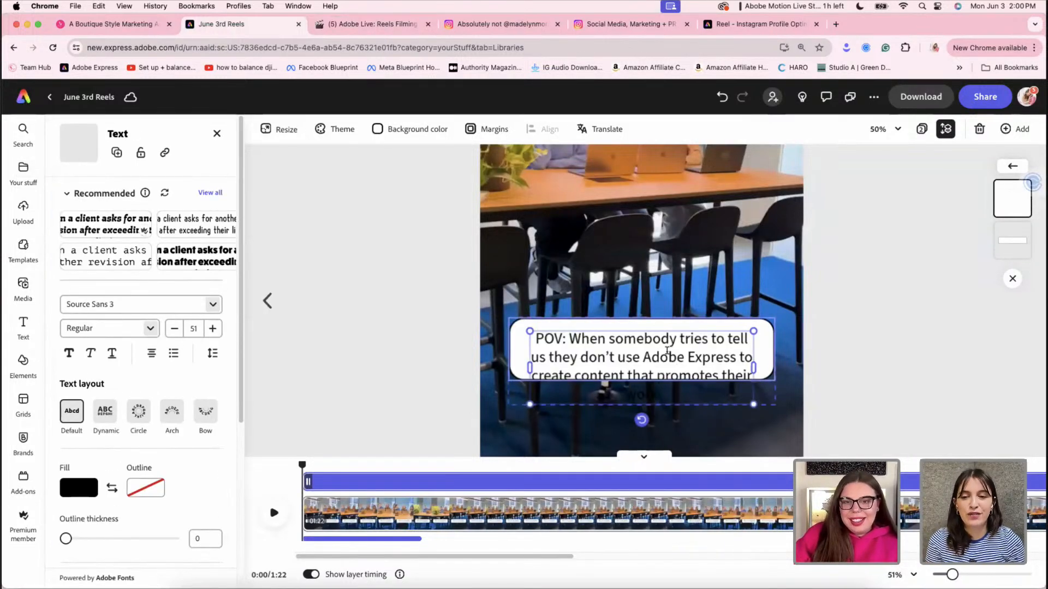
# Review the ordering and lock commands available for the white rectangle in the page 2 caption group, and select the caption text
pyautogui.click(722, 354)
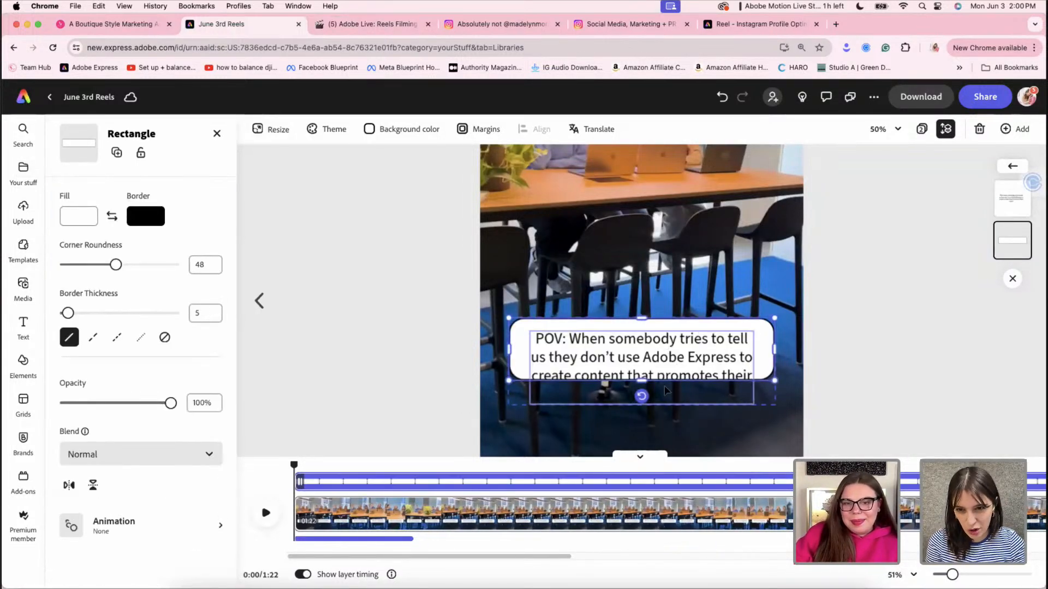
pyautogui.rightClick(688, 365)
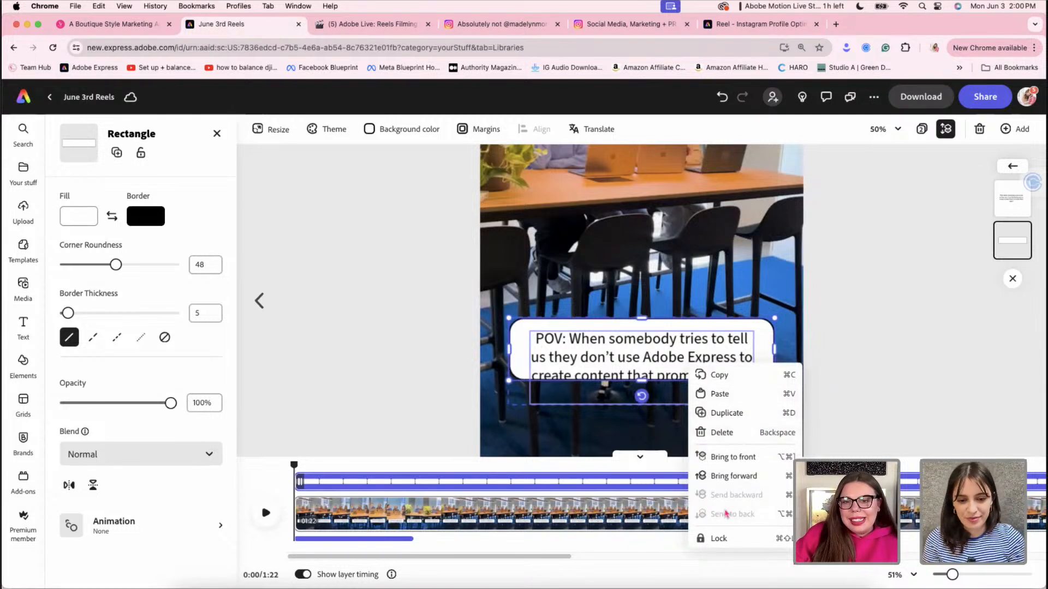
pyautogui.click(631, 336)
pyautogui.rightClick(633, 336)
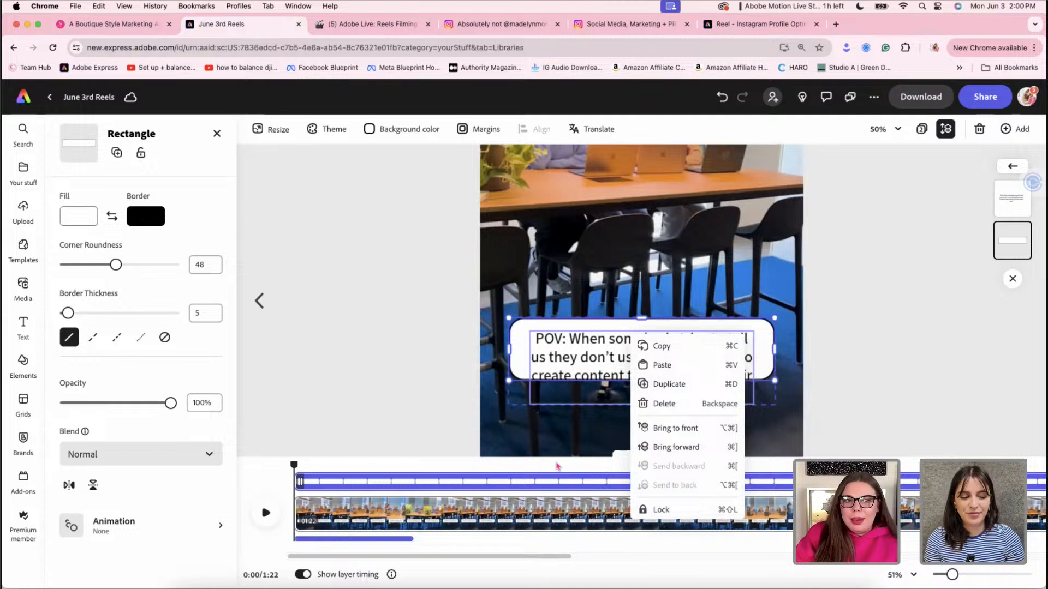
pyautogui.click(523, 373)
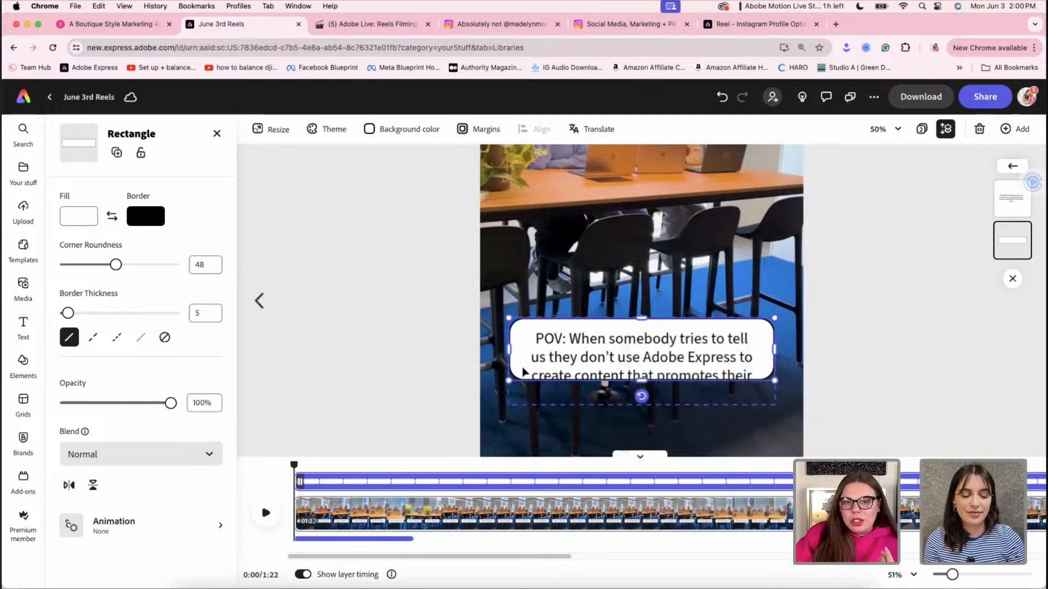
pyautogui.rightClick(600, 358)
pyautogui.click(579, 353)
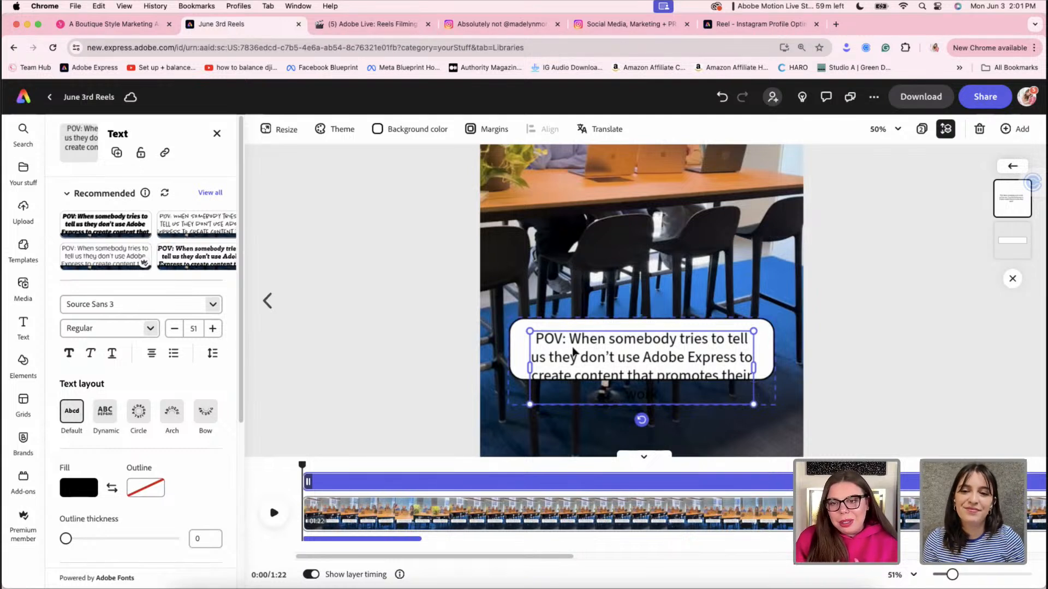
# Extend the white caption rectangle on page 2 downward until it encloses all four lines of the caption text
pyautogui.doubleClick(569, 357)
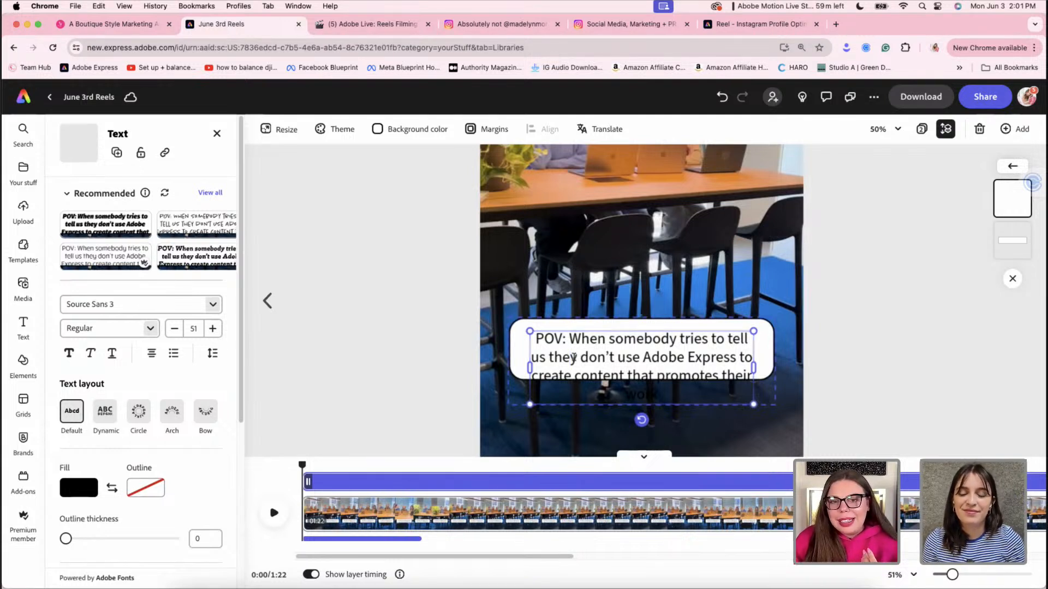
pyautogui.click(611, 375)
pyautogui.click(763, 363)
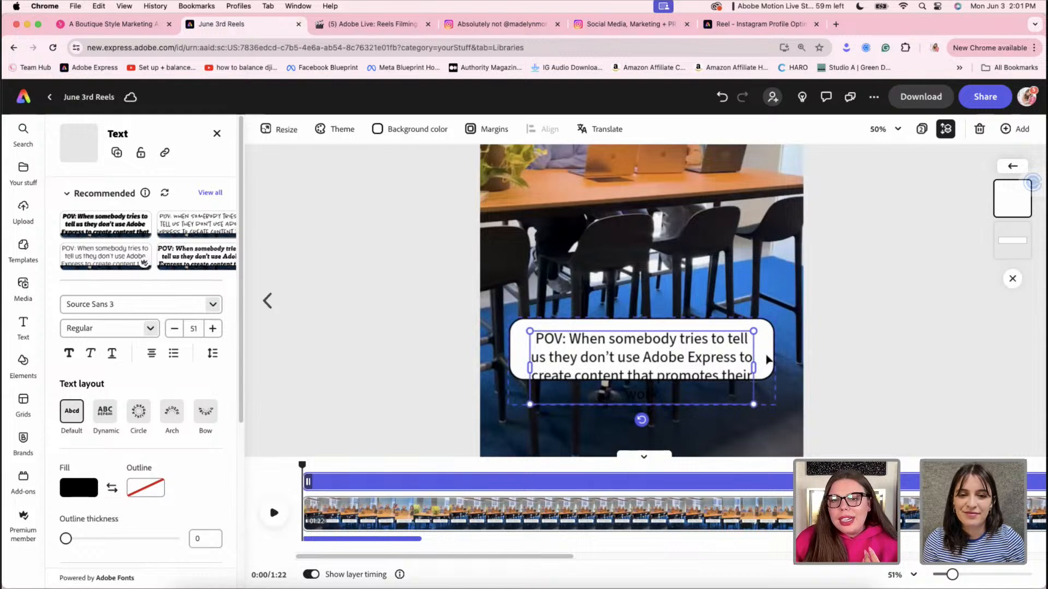
pyautogui.moveTo(641, 380); pyautogui.dragTo(640, 413)
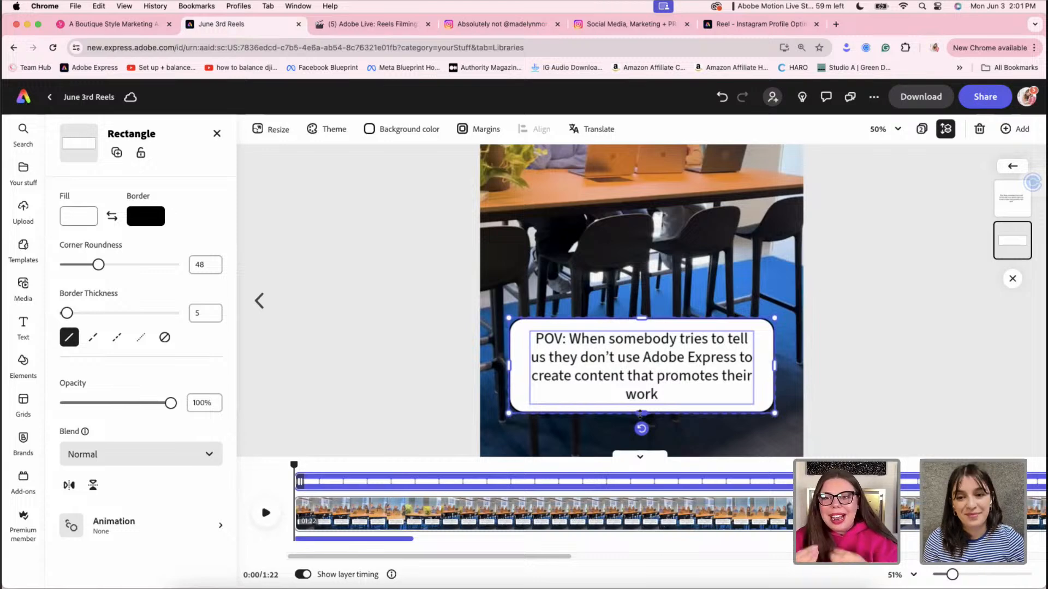
# Reduce the page 2 caption's font size to 46 so the text fits on three lines
pyautogui.doubleClick(688, 397)
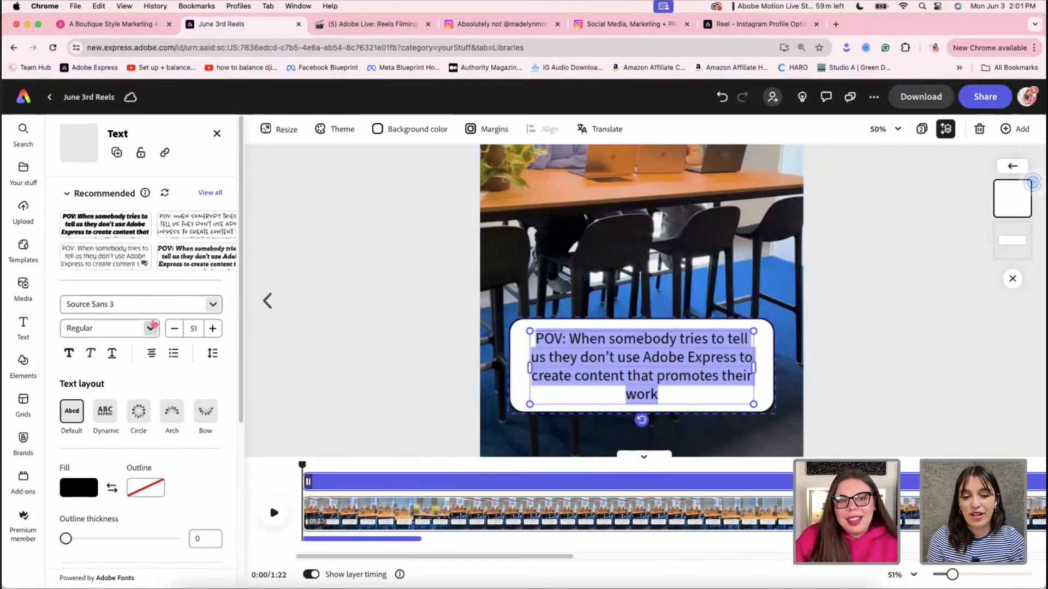
pyautogui.click(171, 329)
pyautogui.click(170, 331)
pyautogui.click(171, 329)
pyautogui.click(171, 329)
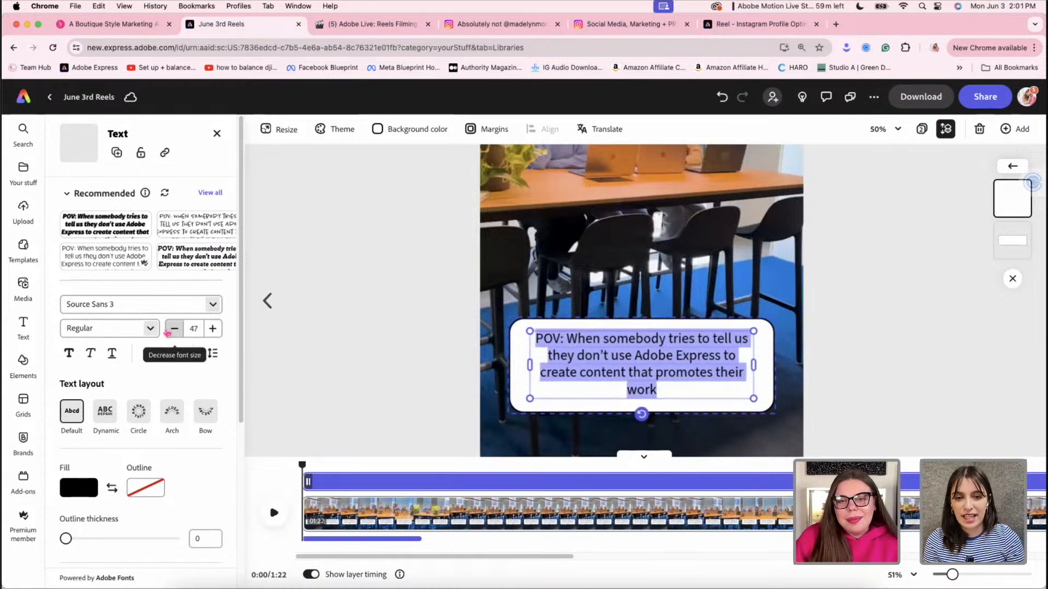
pyautogui.click(172, 330)
pyautogui.click(397, 285)
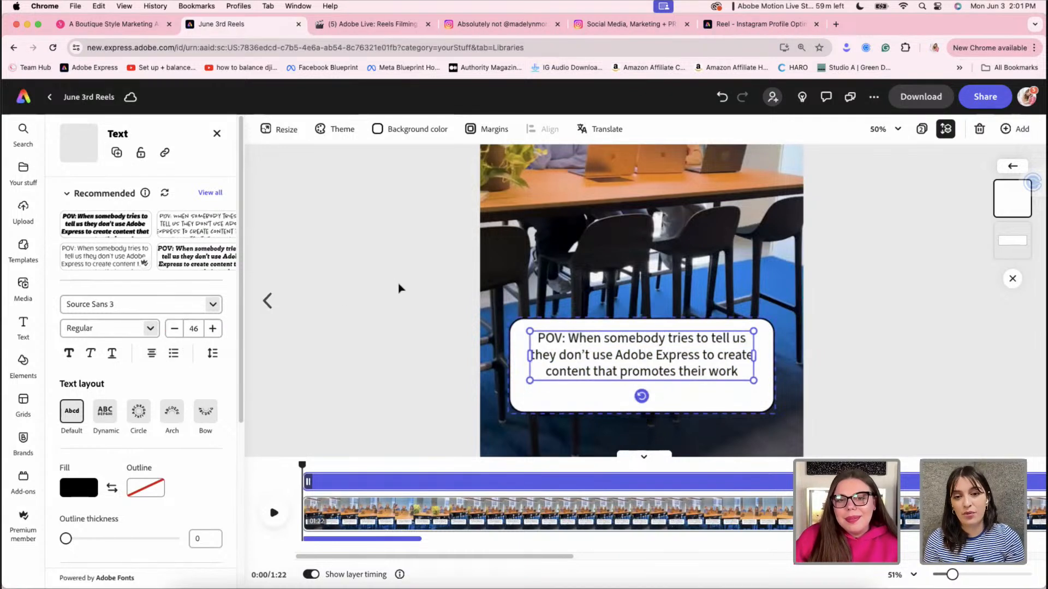
# Shorten the white rectangle to fit the three-line caption and nudge the text slightly inside it
pyautogui.click(667, 405)
pyautogui.moveTo(644, 412); pyautogui.dragTo(644, 392)
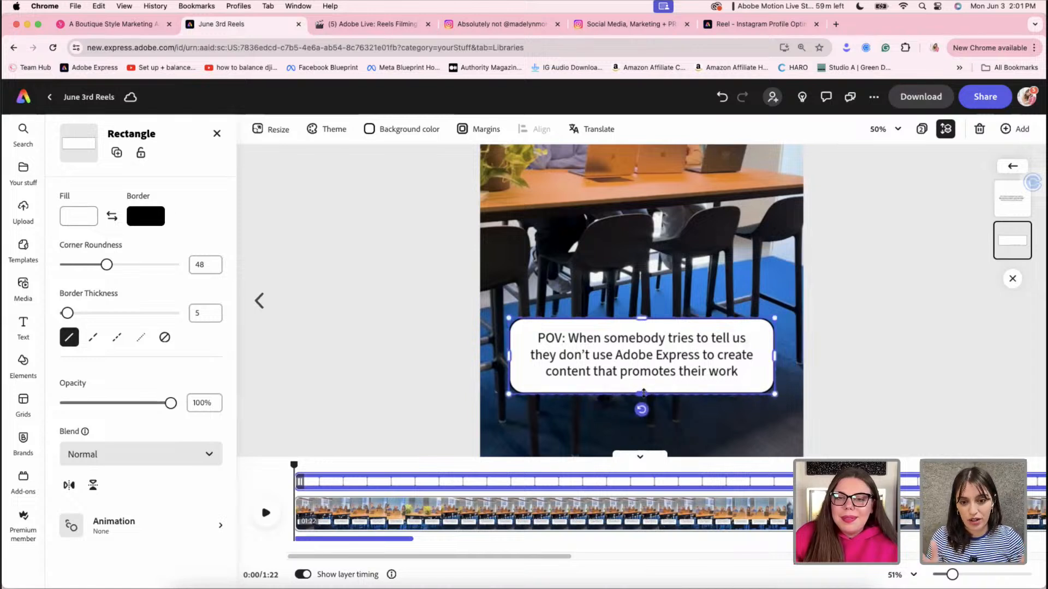
pyautogui.click(652, 374)
pyautogui.moveTo(678, 358); pyautogui.dragTo(678, 357)
# Trim the beginning of the page 2 video so the scene lasts about 1:03
pyautogui.click(489, 324)
pyautogui.scroll(1, 479, 325)
pyautogui.scroll(4, 479, 325)
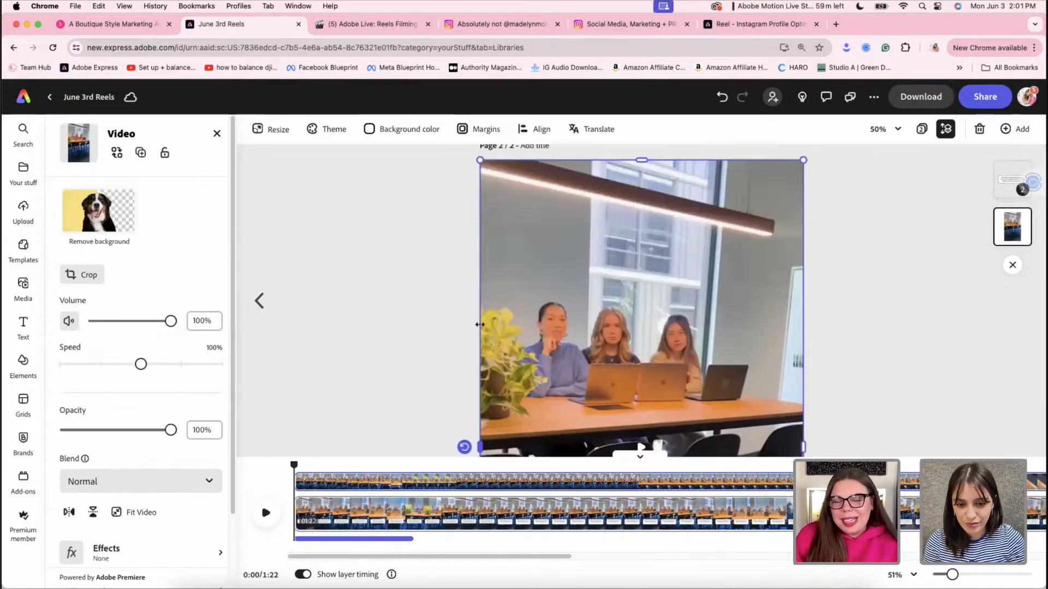
pyautogui.scroll(-2, 479, 325)
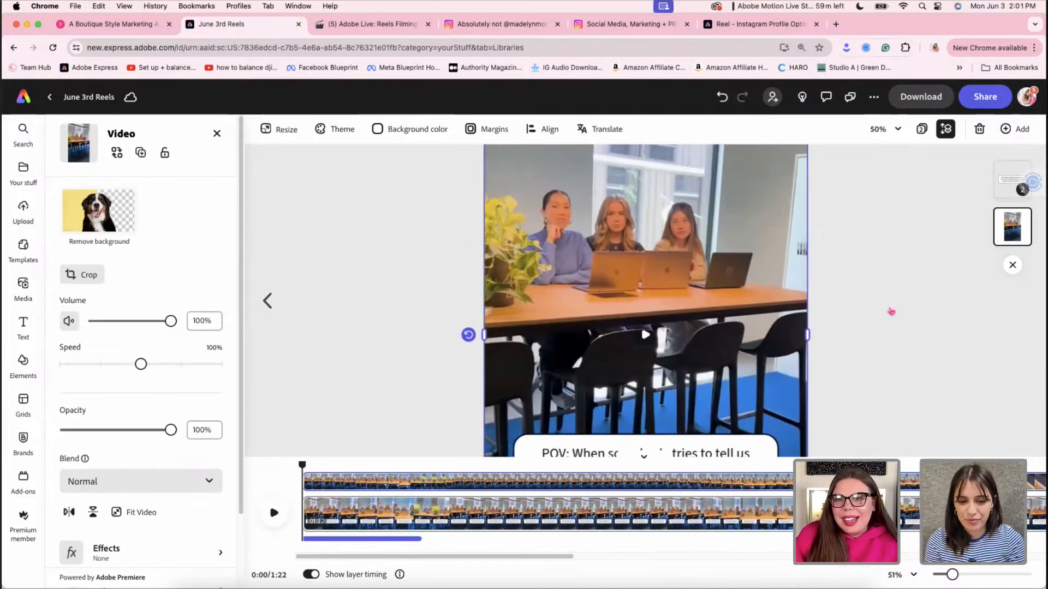
pyautogui.scroll(-1, 810, 213)
pyautogui.scroll(-2, 810, 213)
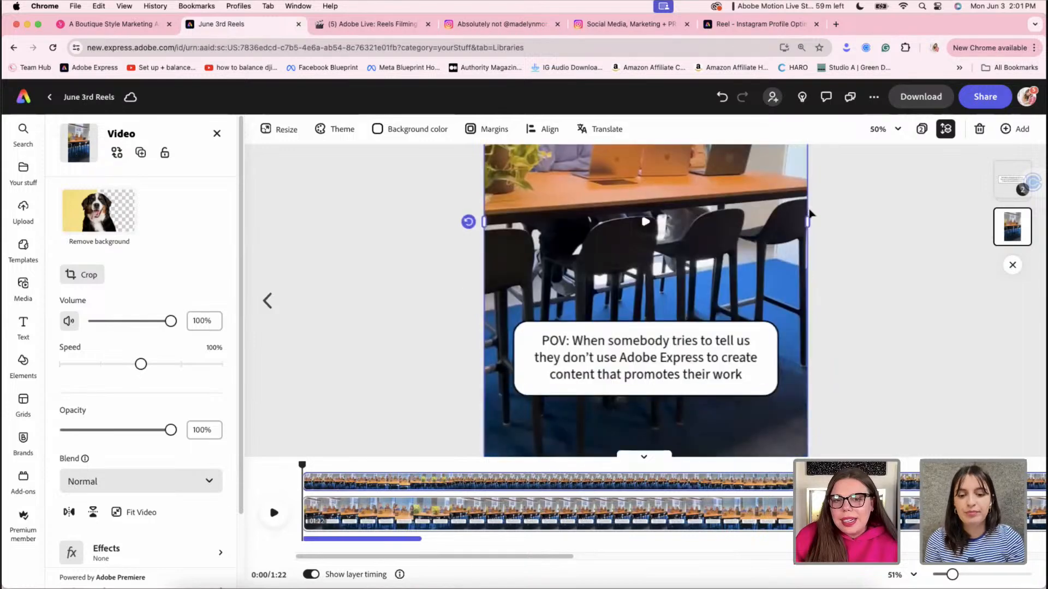
pyautogui.click(887, 130)
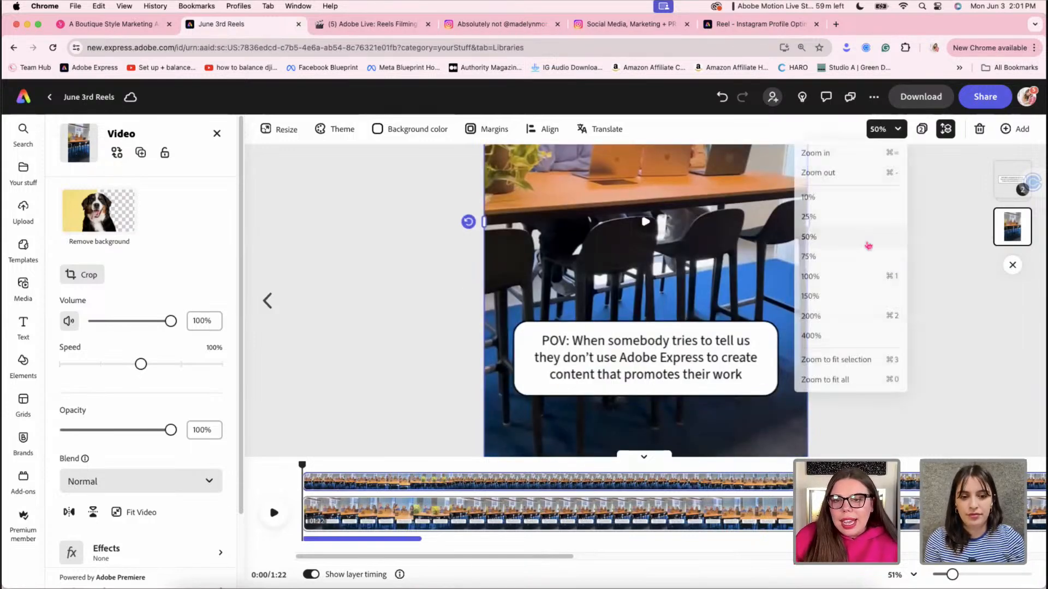
pyautogui.click(849, 218)
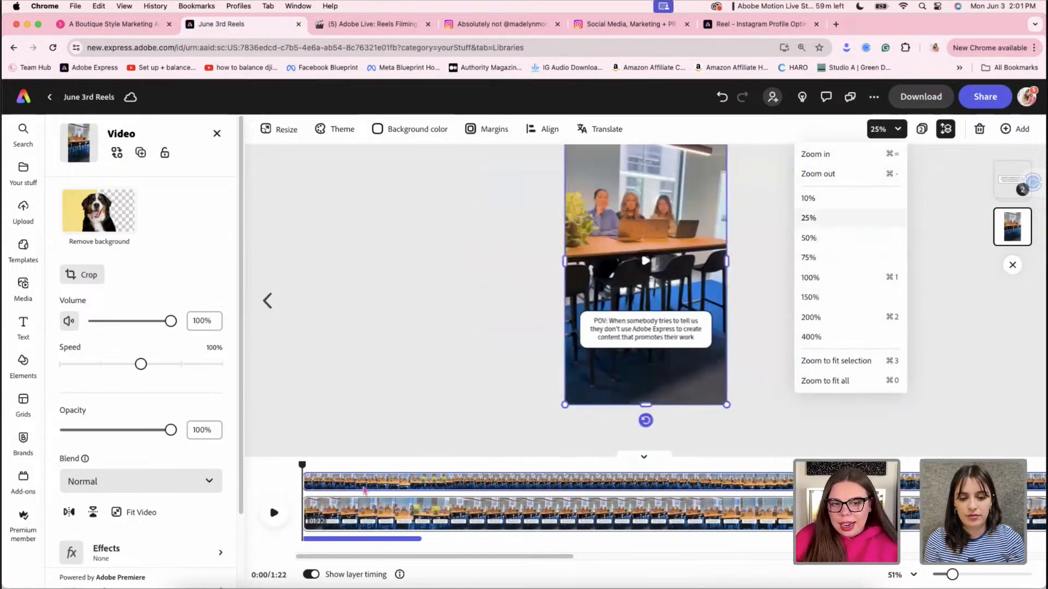
pyautogui.click(384, 510)
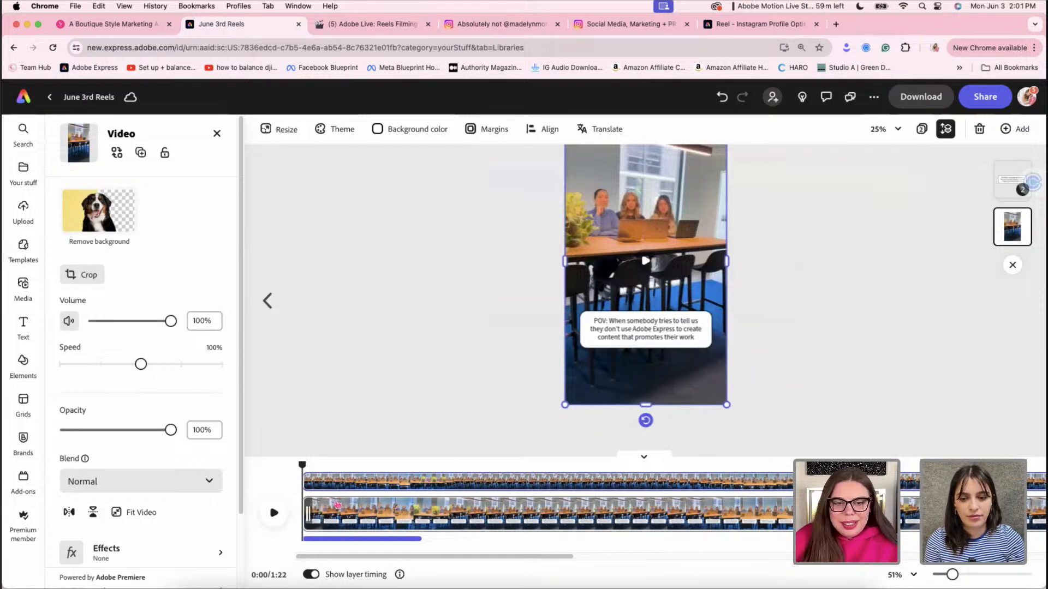
pyautogui.moveTo(308, 506); pyautogui.dragTo(647, 511)
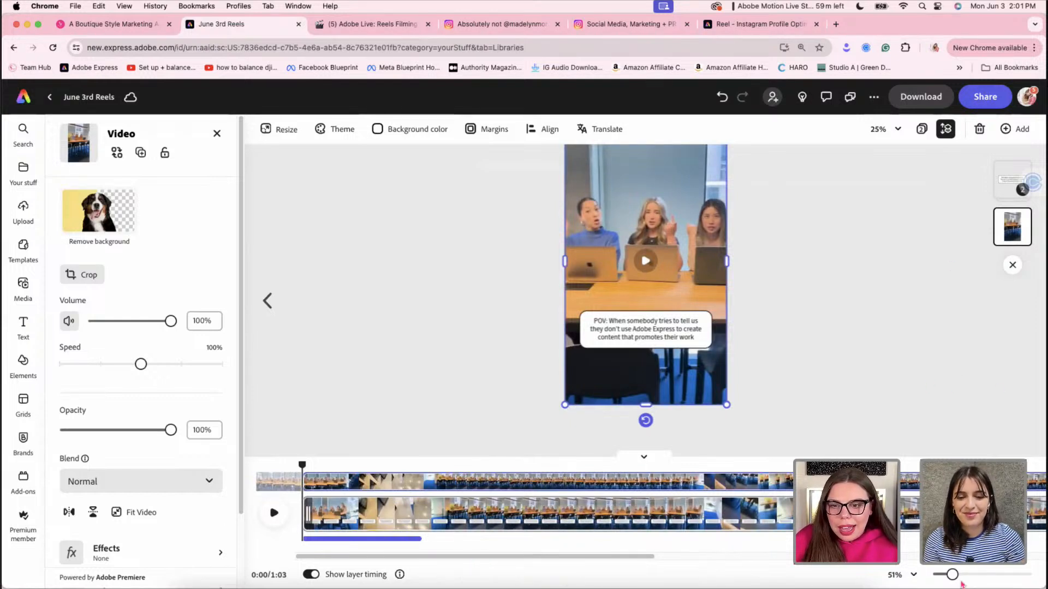
# Trim more footage from the beginning of the page 2 scene, shortening it to about 17 seconds
pyautogui.moveTo(953, 575)
pyautogui.mouseDown()
pyautogui.moveTo(937, 577)
pyautogui.moveTo(947, 576)
pyautogui.mouseUp()
pyautogui.moveTo(314, 512)
pyautogui.mouseDown()
pyautogui.moveTo(907, 501)
pyautogui.moveTo(322, 518)
pyautogui.mouseUp()
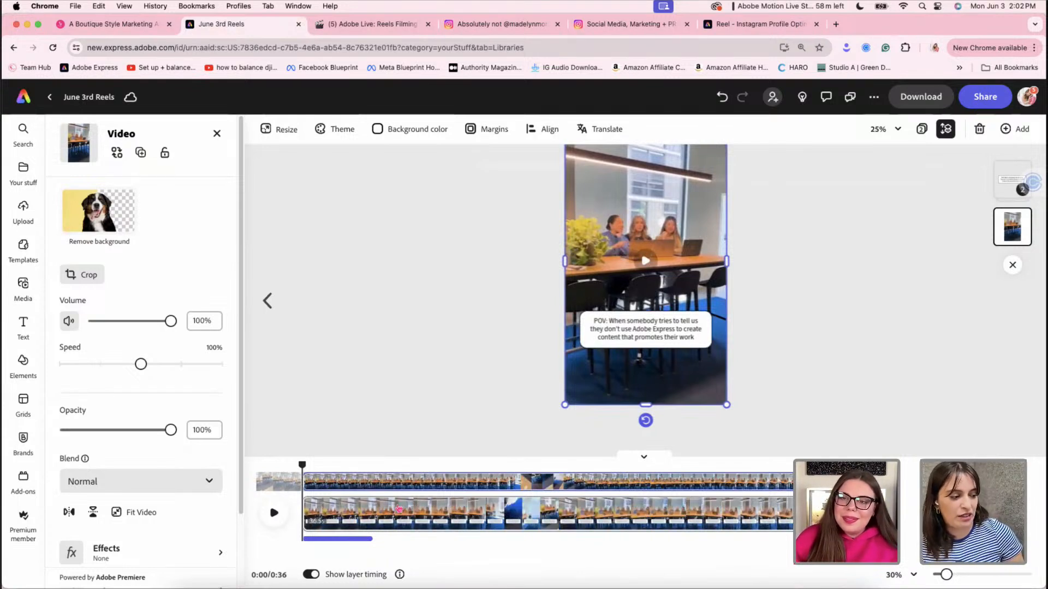
pyautogui.click(335, 399)
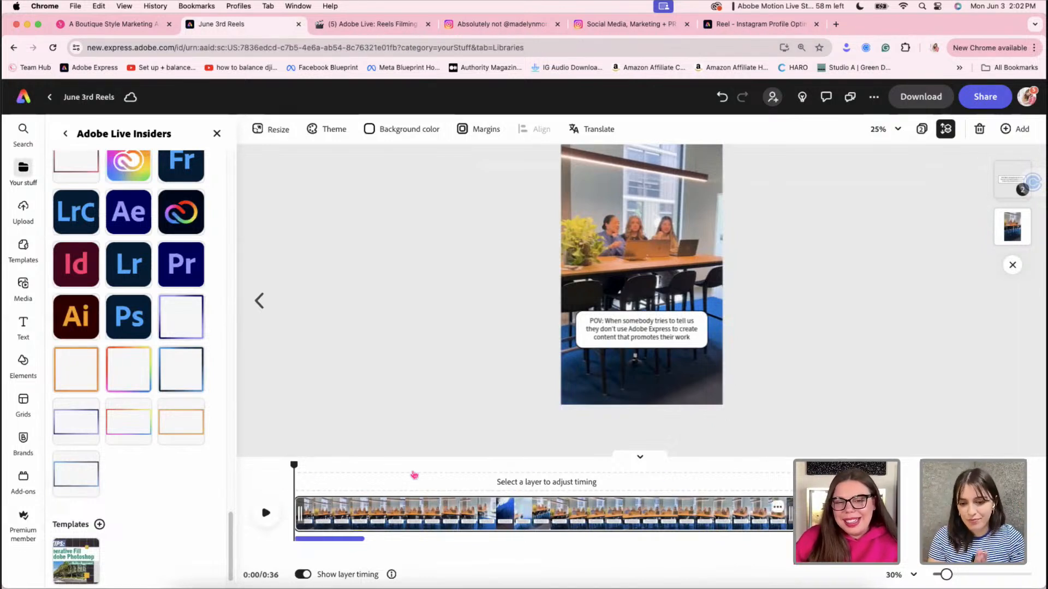
pyautogui.moveTo(351, 504); pyautogui.dragTo(575, 506)
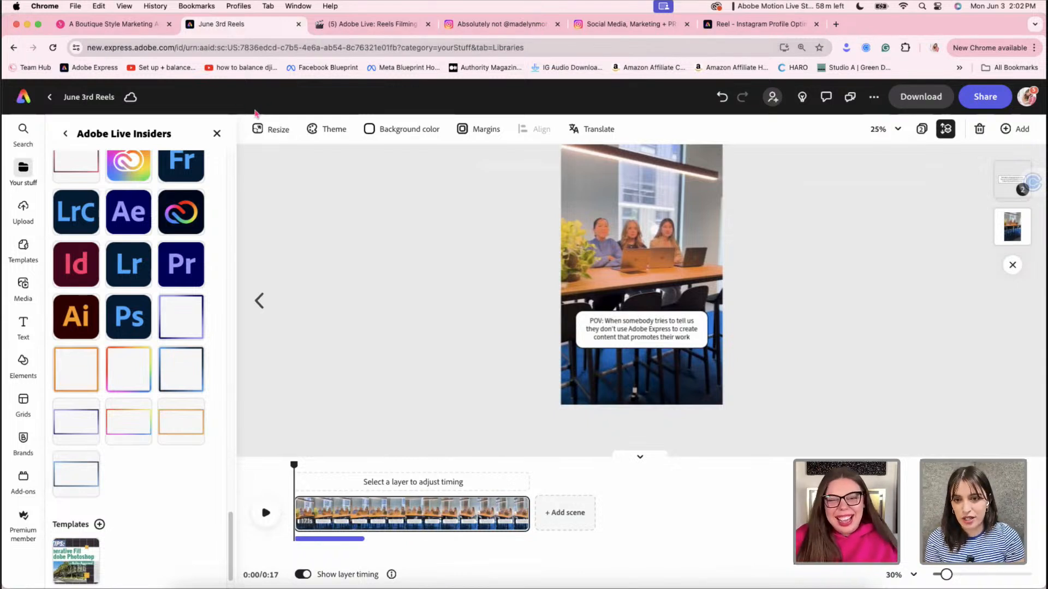
# Play the scene's opening, trim its start so it lasts about 16 seconds, and replay it against the audio
pyautogui.press('space')
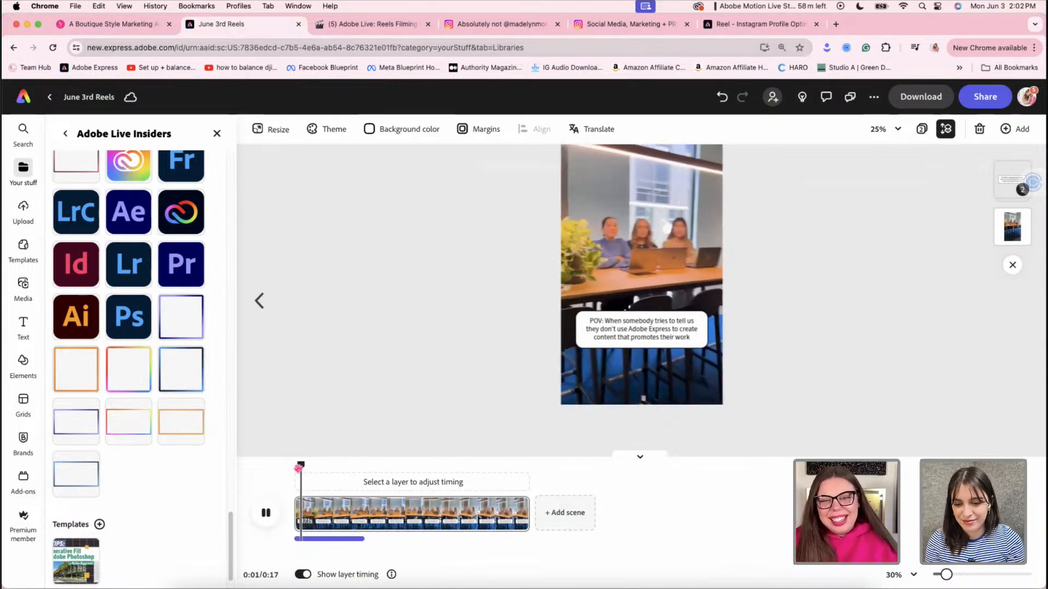
pyautogui.press('space')
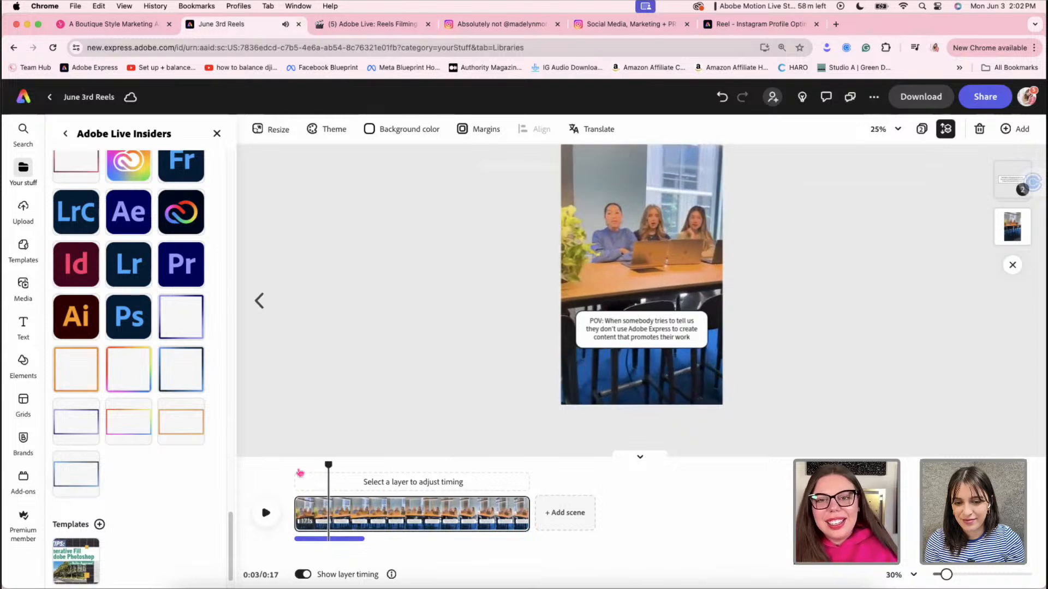
pyautogui.moveTo(300, 512); pyautogui.dragTo(319, 511)
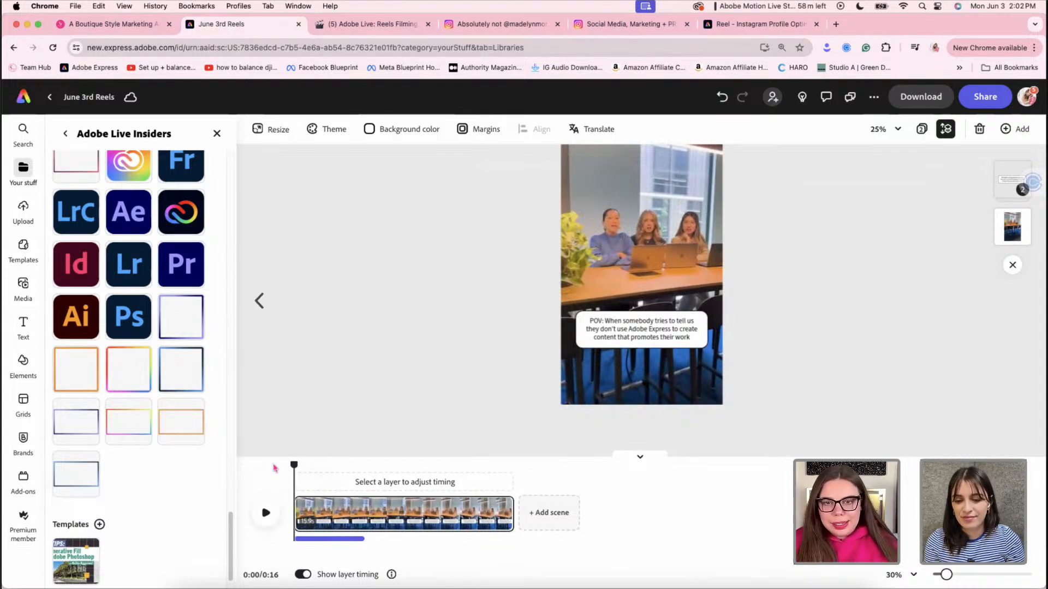
pyautogui.press('space')
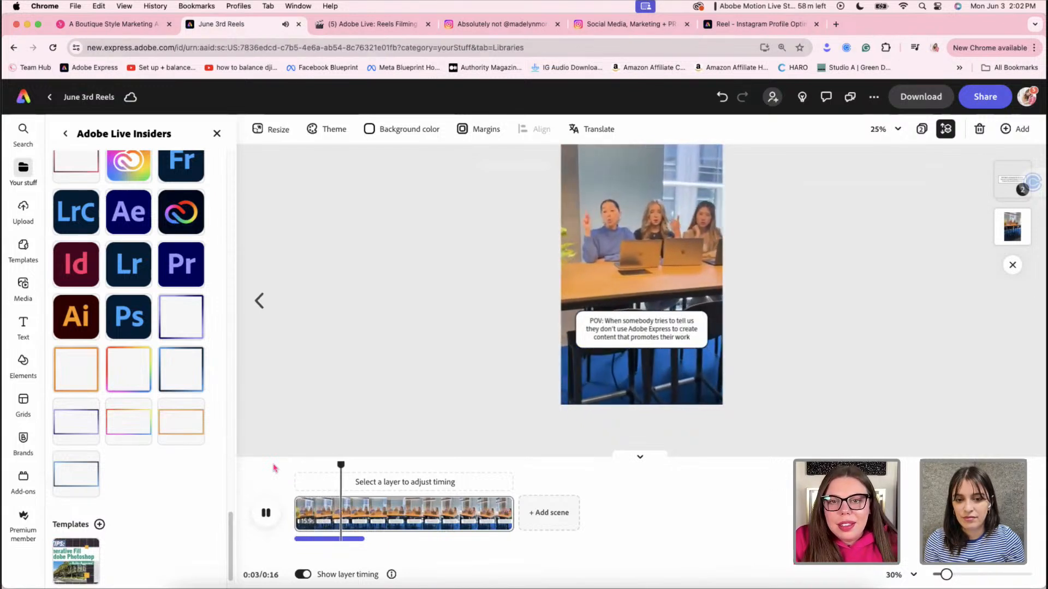
pyautogui.press('space')
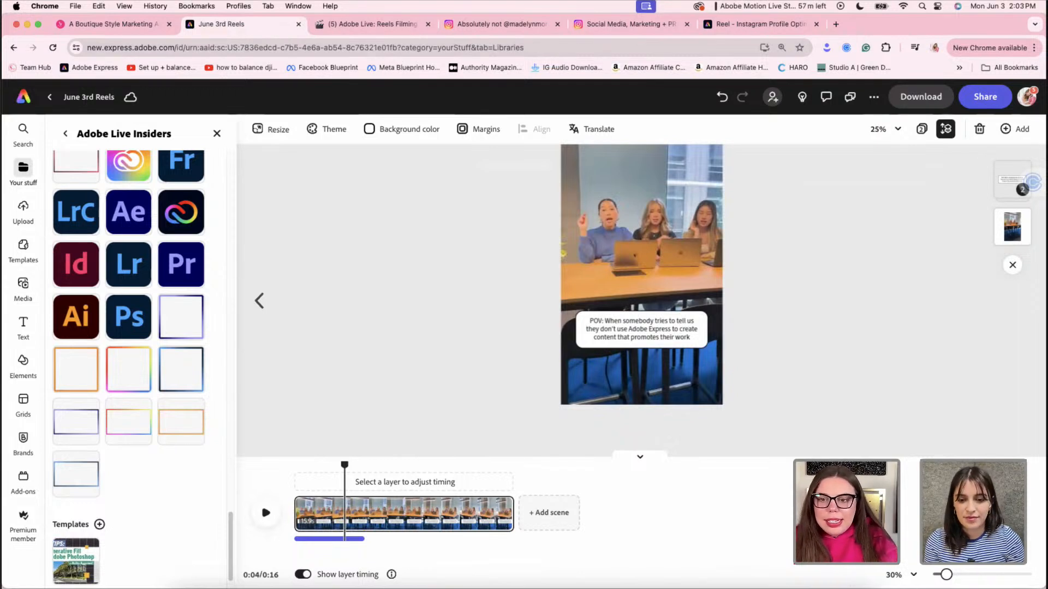
# Enlarge the timeline scale to 121% and select the audio track beneath the page 2 scene
pyautogui.moveTo(952, 577); pyautogui.dragTo(973, 576)
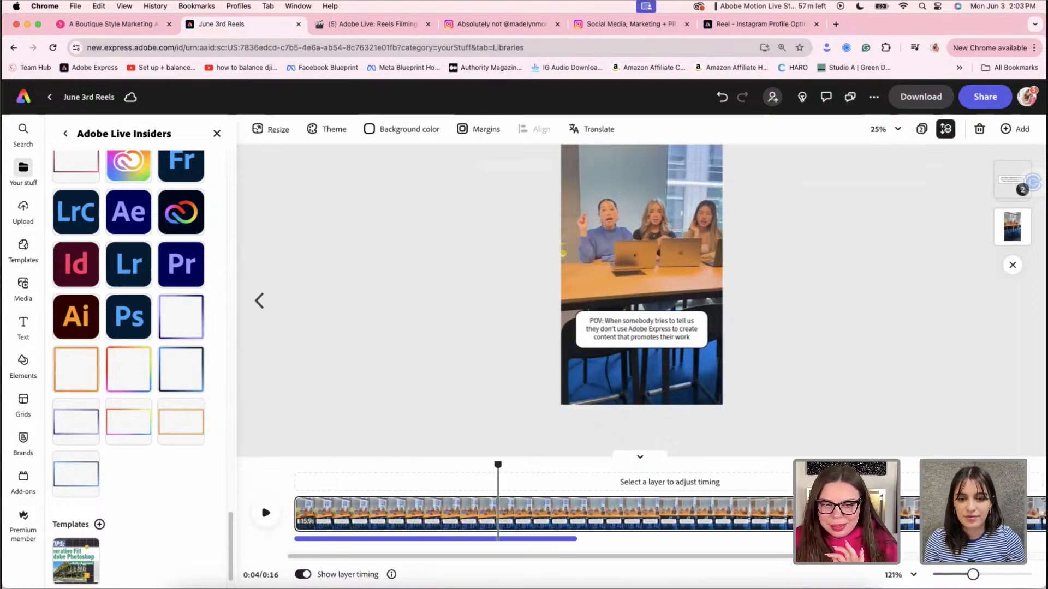
pyautogui.click(336, 538)
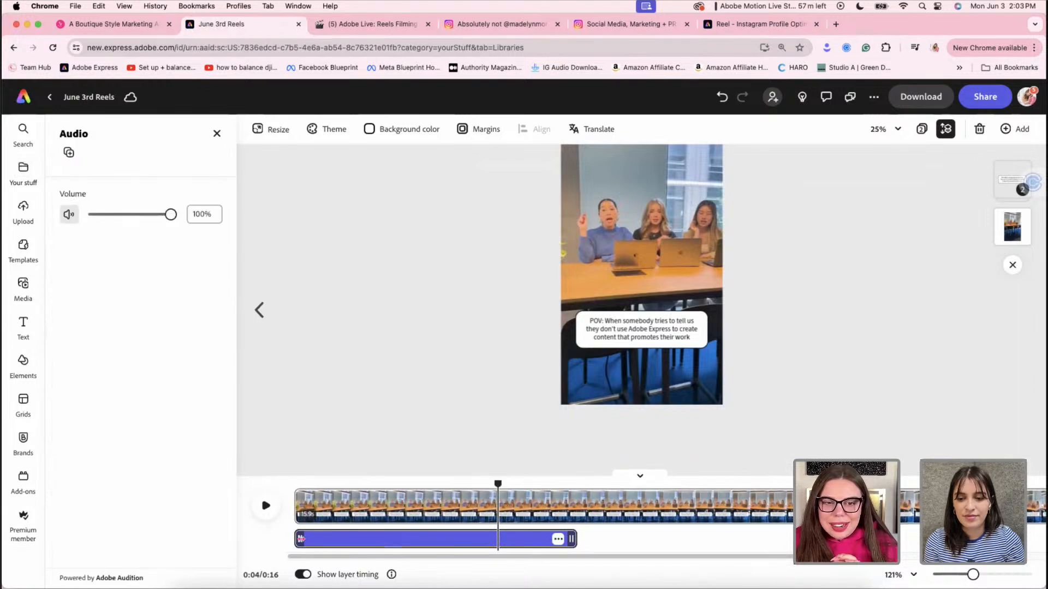
# Trim the start of the ReelAudio-2053.mp3 clip to 4.7 s and the video scene's start to 15.8 s, and preview the sync
pyautogui.moveTo(302, 539); pyautogui.dragTo(335, 540)
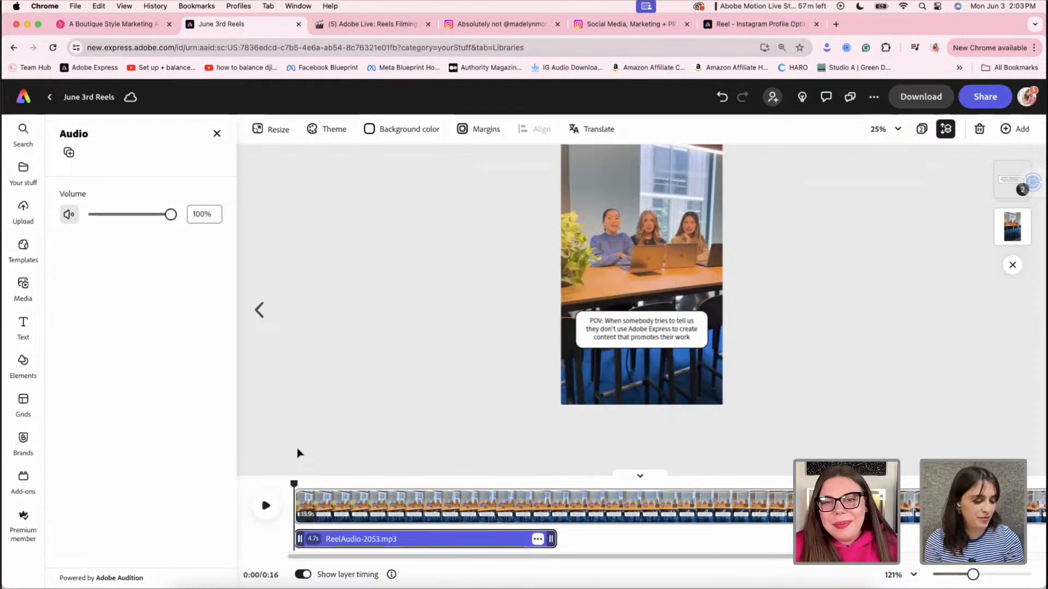
pyautogui.press('space')
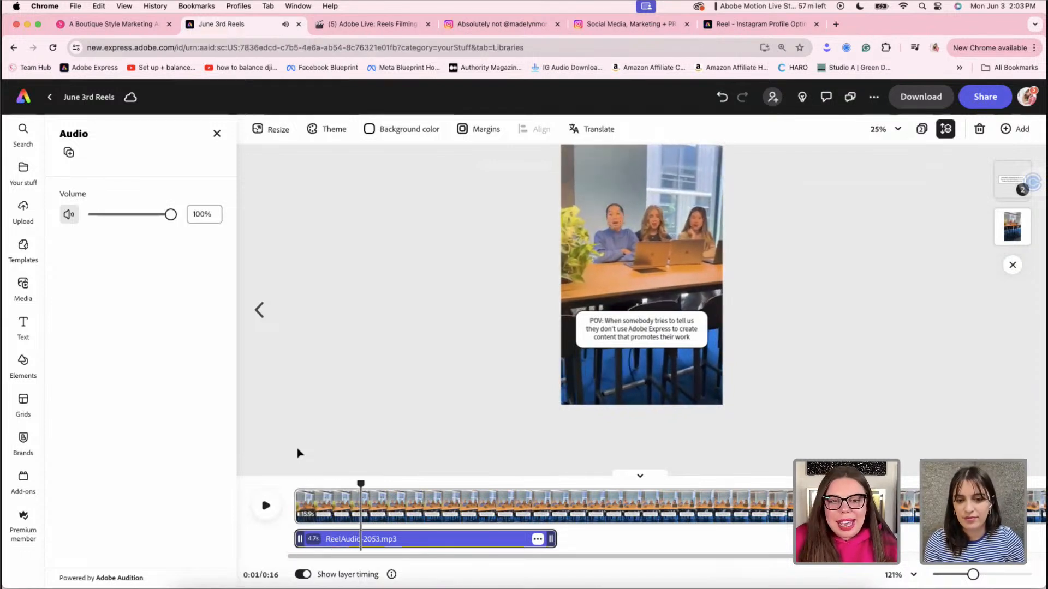
pyautogui.moveTo(297, 495); pyautogui.dragTo(303, 494)
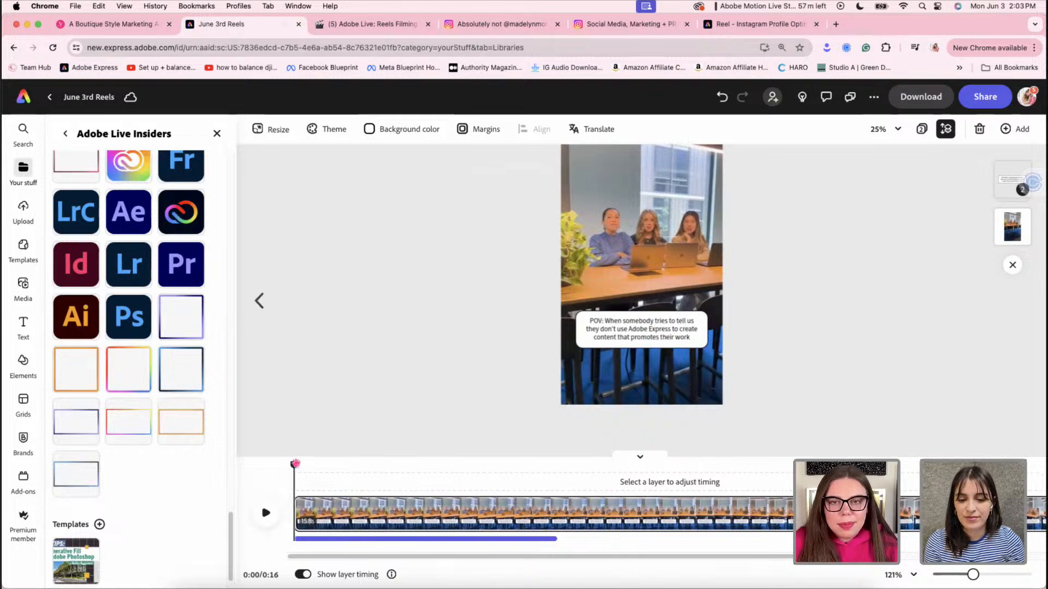
pyautogui.press('space')
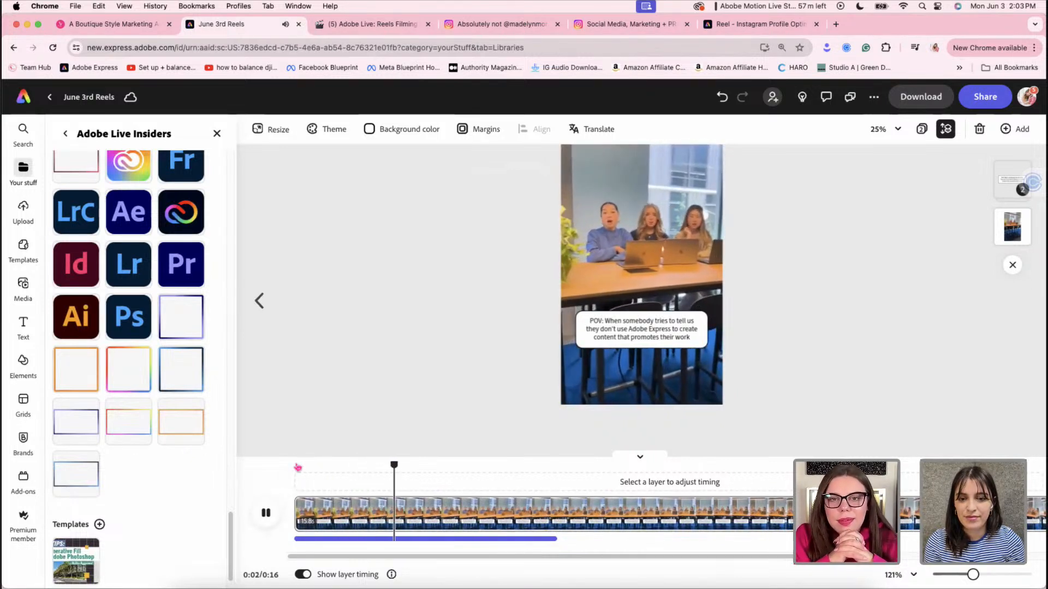
pyautogui.press('space')
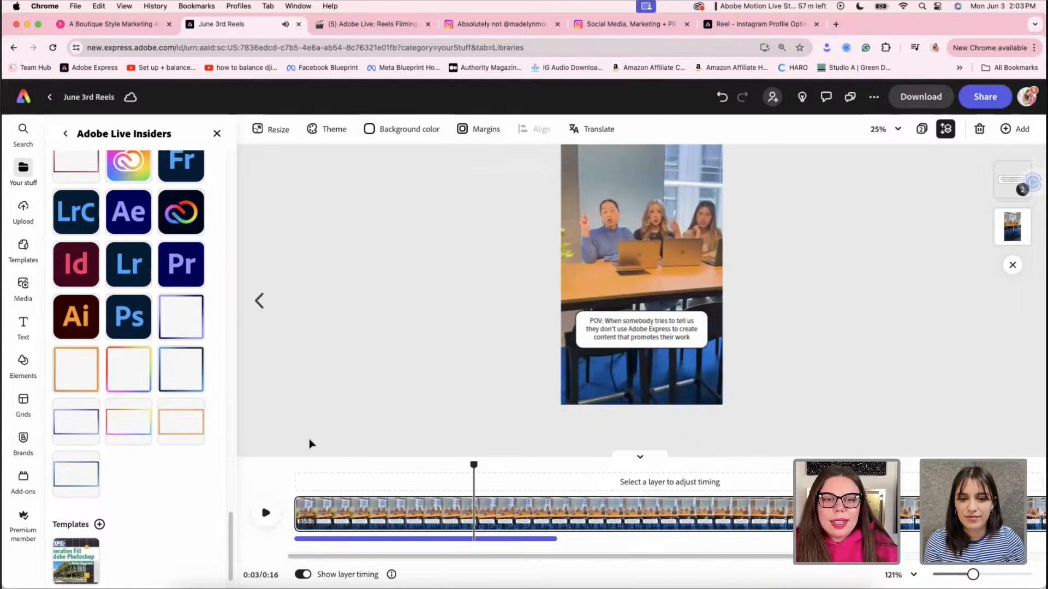
# Trim the start of the ReelAudio-2053.mp3 clip to 4.3 s and play the reel to check the sync
pyautogui.click(310, 539)
pyautogui.moveTo(300, 537); pyautogui.dragTo(320, 534)
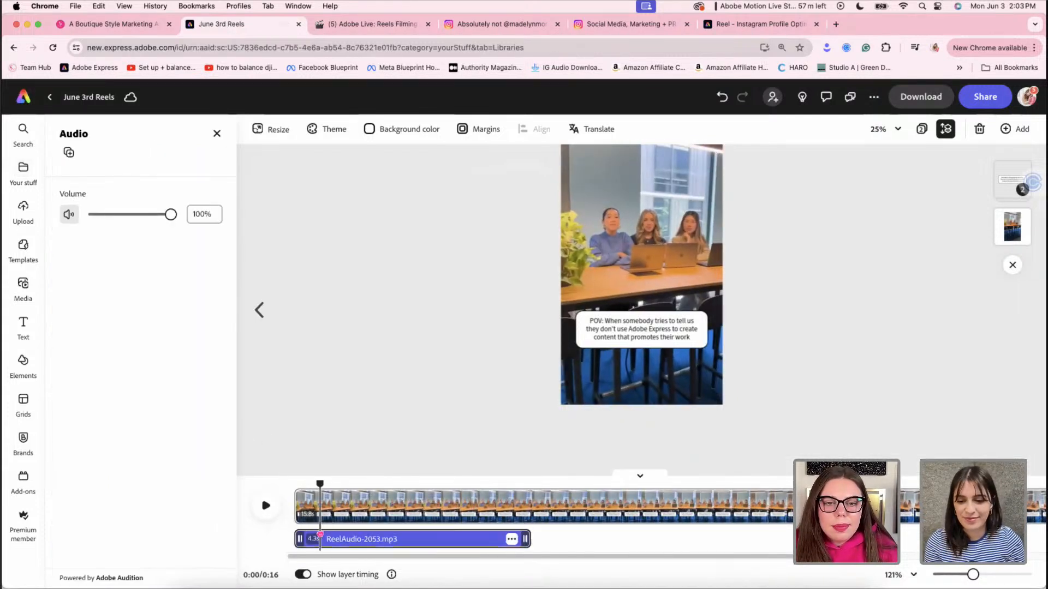
pyautogui.press('space')
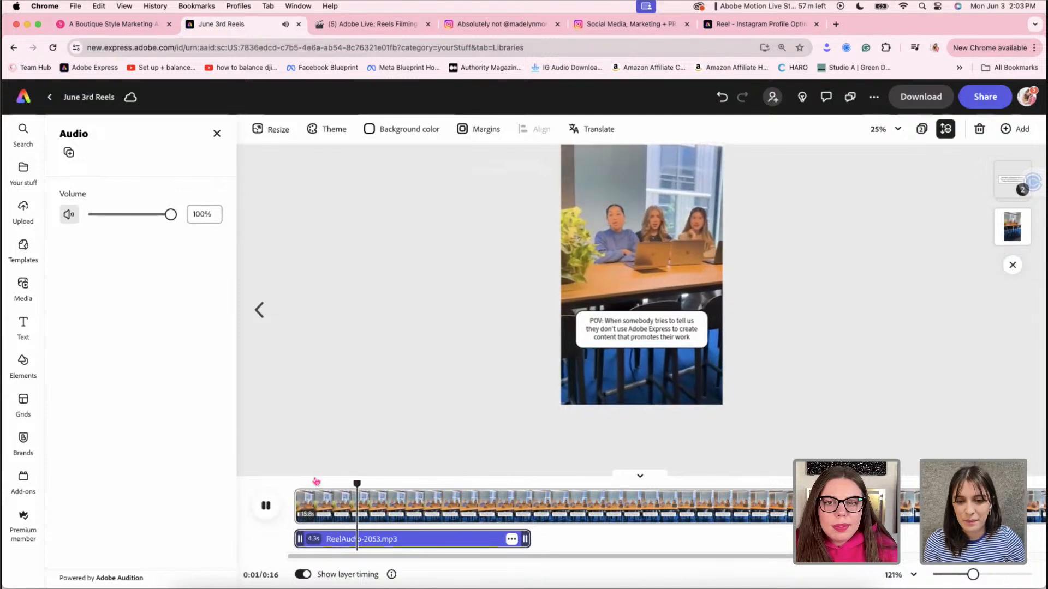
pyautogui.press('space')
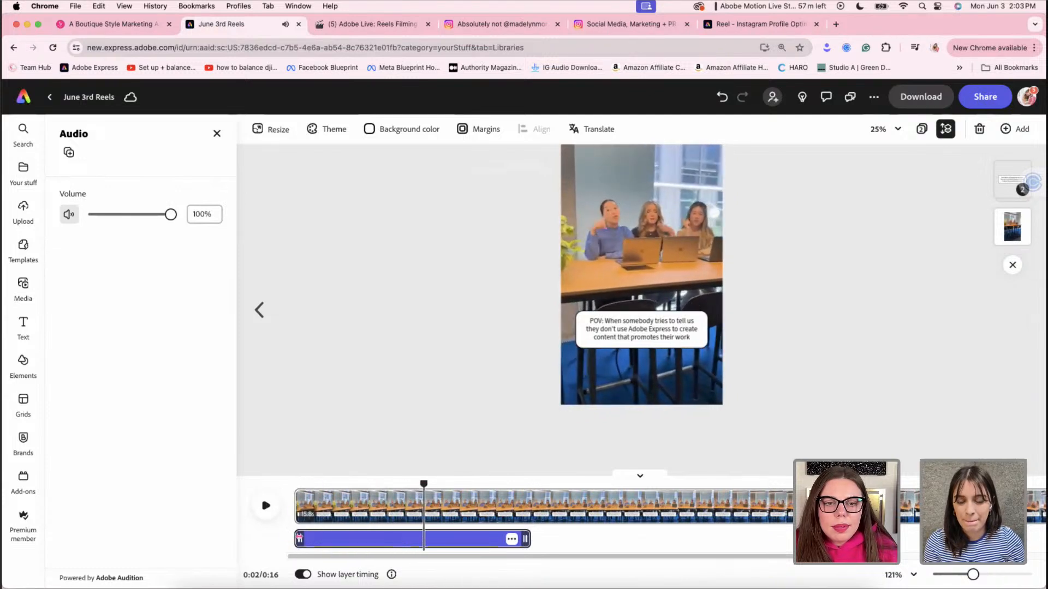
# Trim the start of the audio clip to 3.9 s, align it with the reel's beginning, and play it back
pyautogui.moveTo(299, 538); pyautogui.dragTo(317, 537)
pyautogui.moveTo(369, 544); pyautogui.dragTo(348, 544)
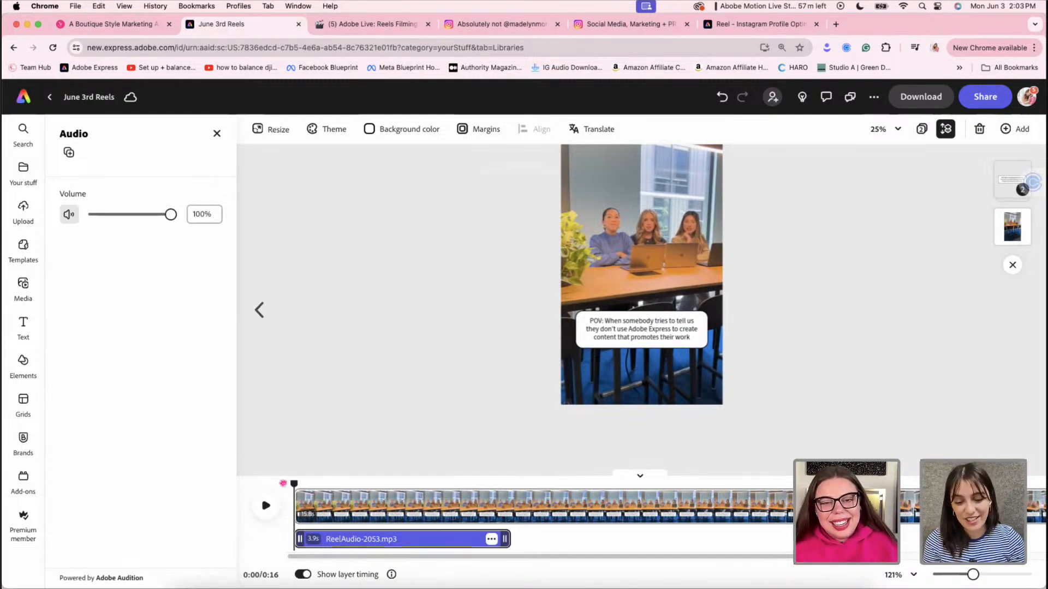
pyautogui.press('space')
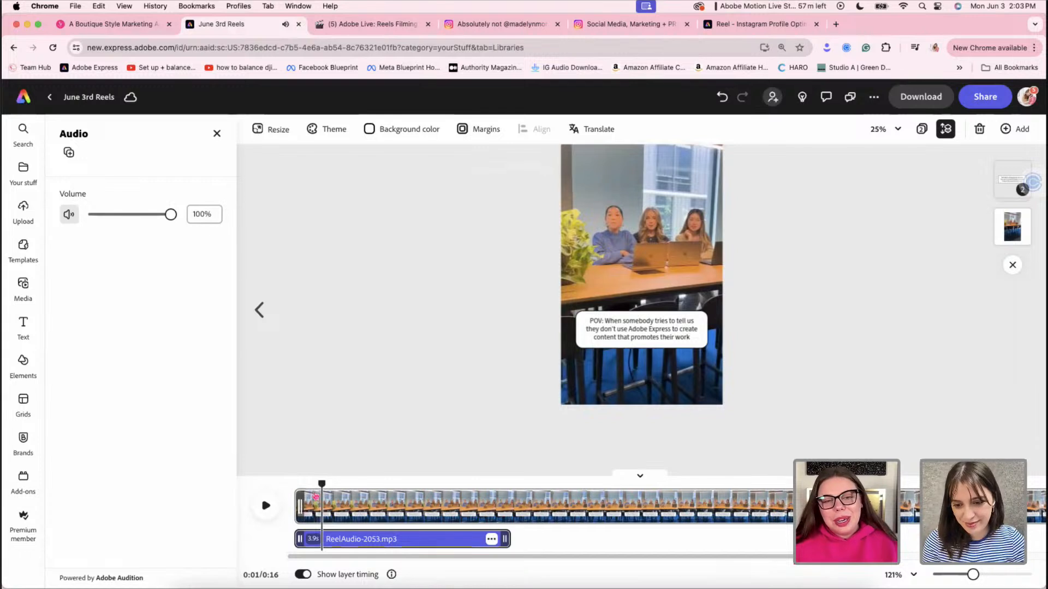
pyautogui.click(262, 498)
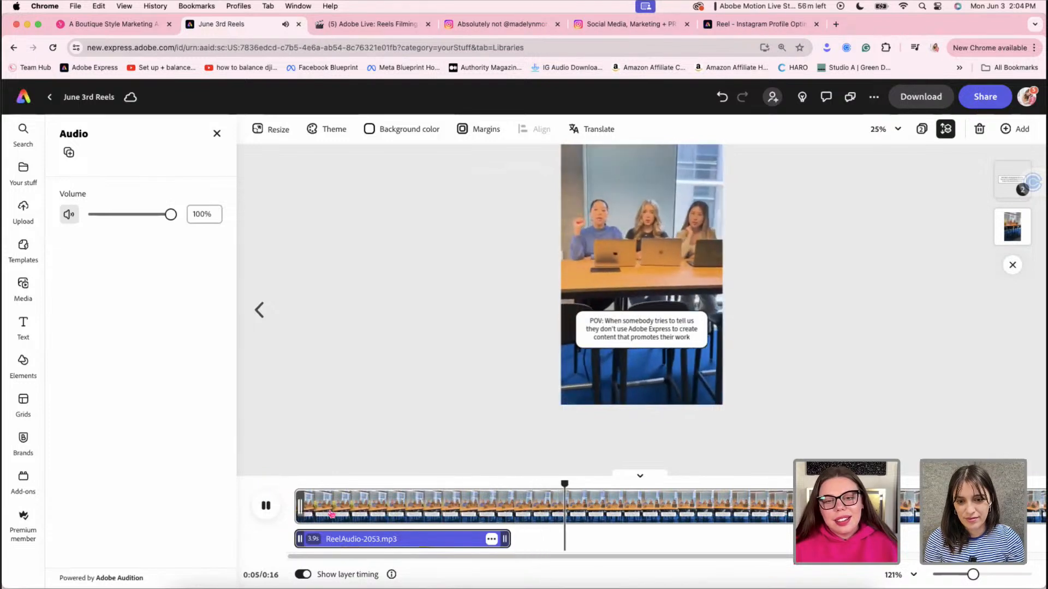
pyautogui.click(261, 495)
# Extend the start of the video scene to 15.9 s and play the reel against the audio
pyautogui.moveTo(299, 505); pyautogui.dragTo(294, 505)
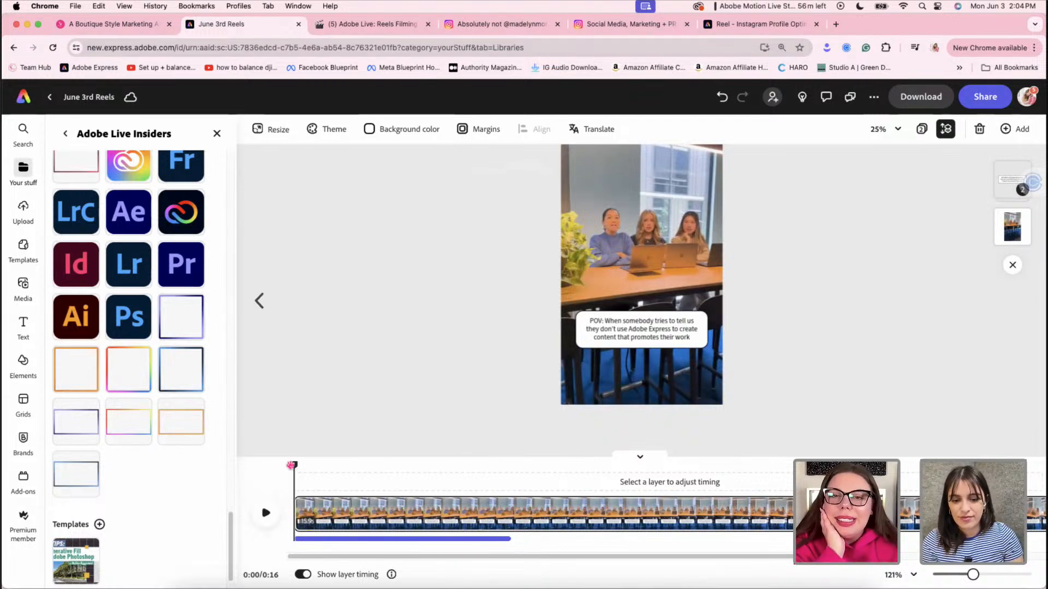
pyautogui.press('space')
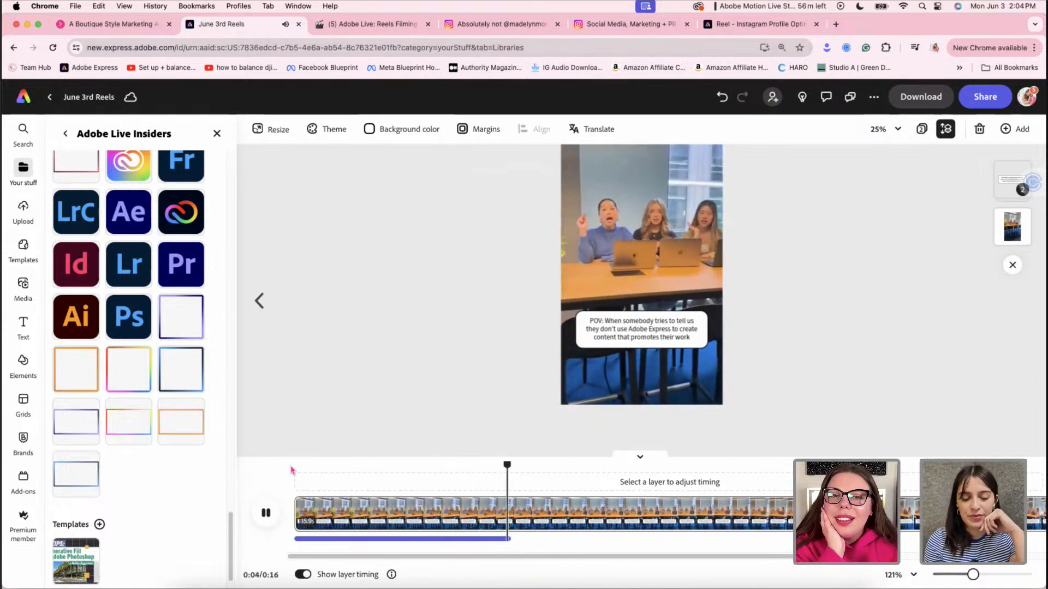
pyautogui.press('space')
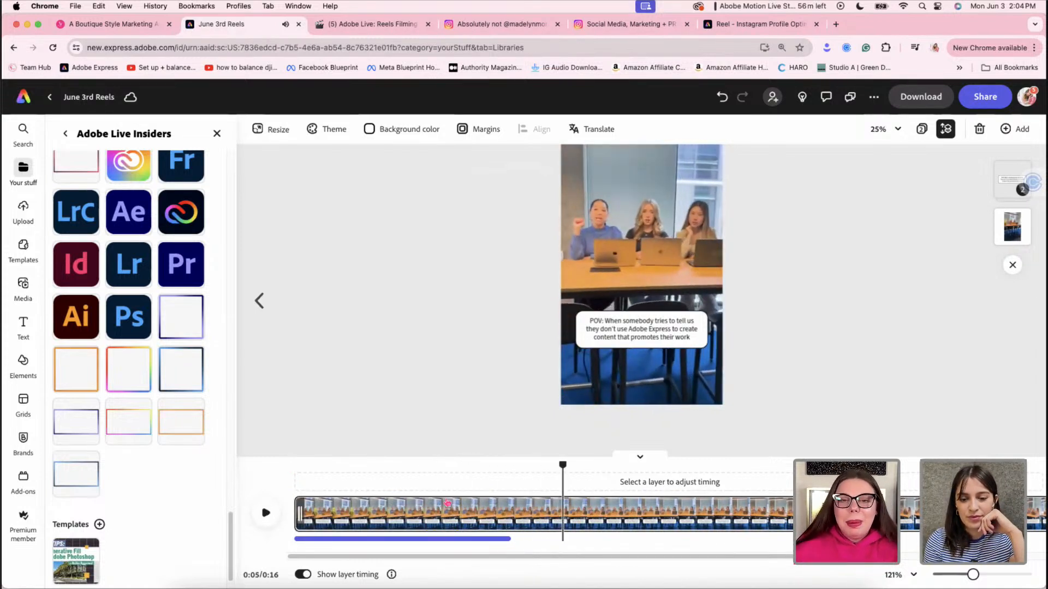
# Mute the original sound of the video clip so its volume is 0%
pyautogui.hscroll(2, 532, 506)
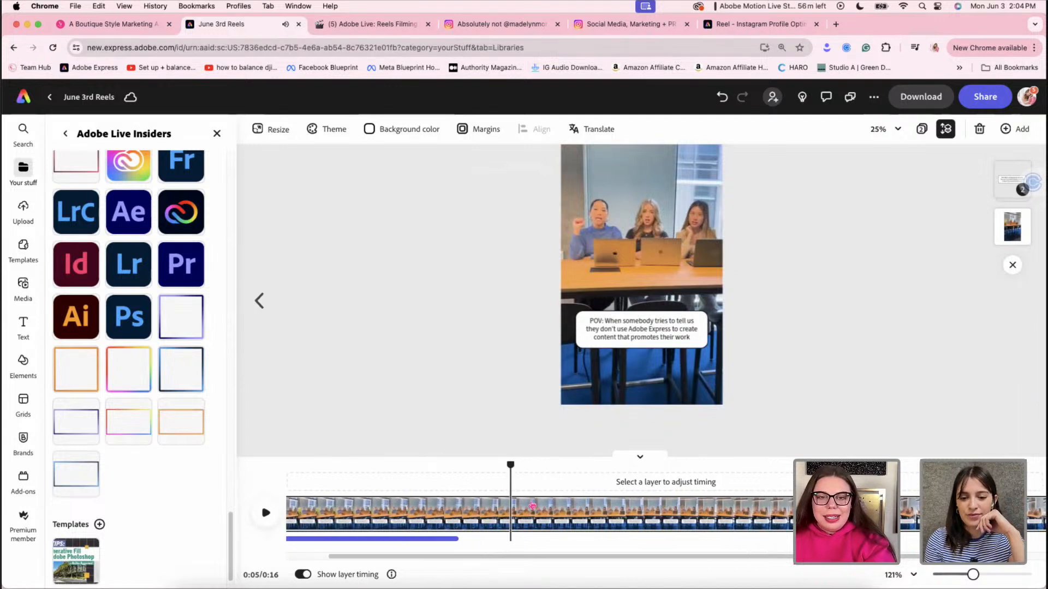
pyautogui.click(532, 505)
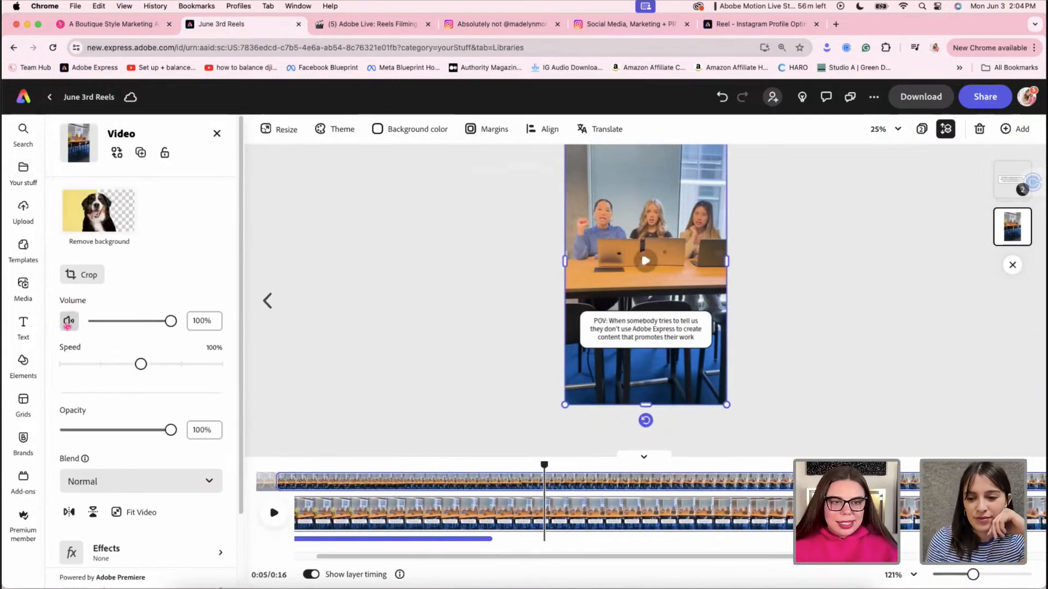
pyautogui.click(68, 321)
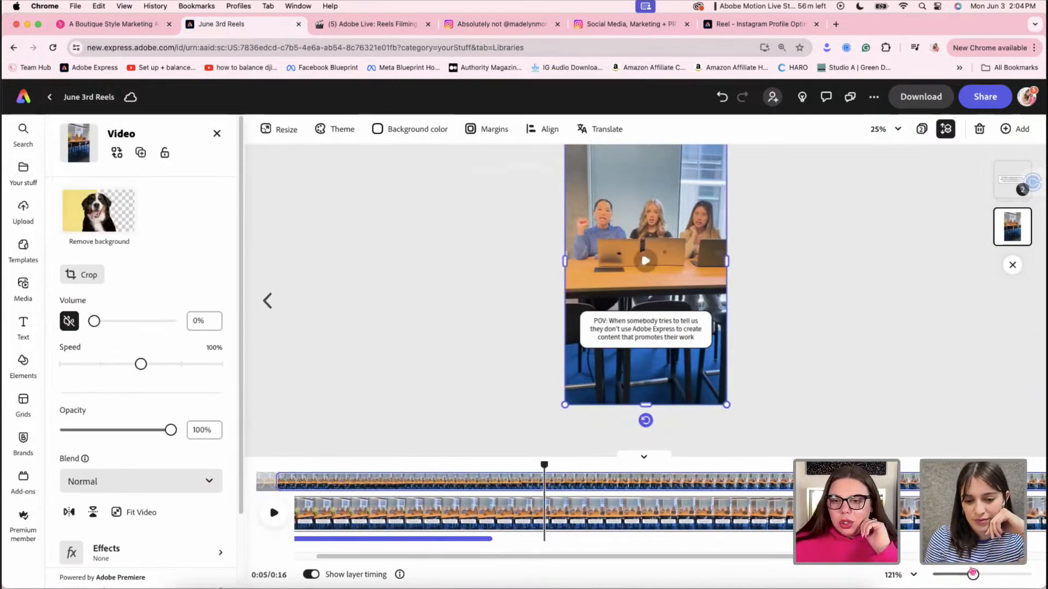
# Shorten the end of the video scene to match the audio clip's end and preview the reel from the beginning
pyautogui.moveTo(973, 573); pyautogui.dragTo(950, 574)
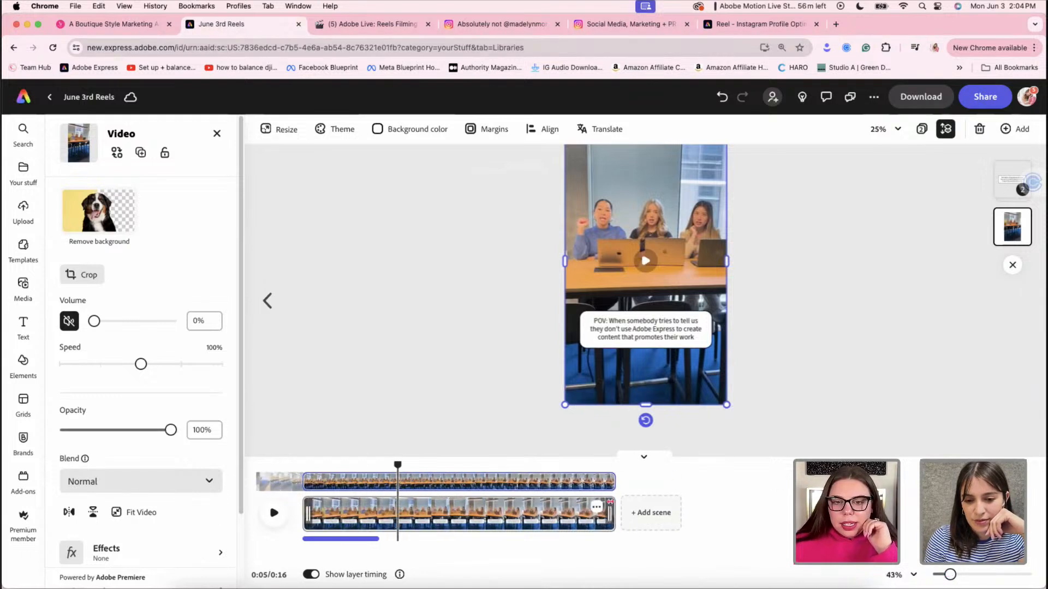
pyautogui.moveTo(610, 513); pyautogui.dragTo(380, 516)
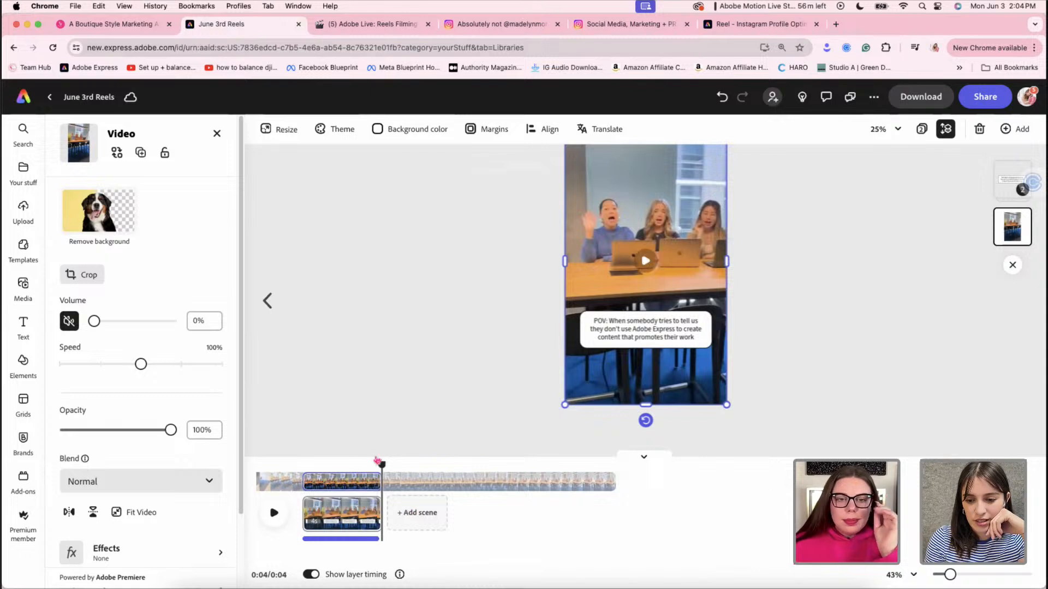
pyautogui.moveTo(380, 464); pyautogui.dragTo(302, 464)
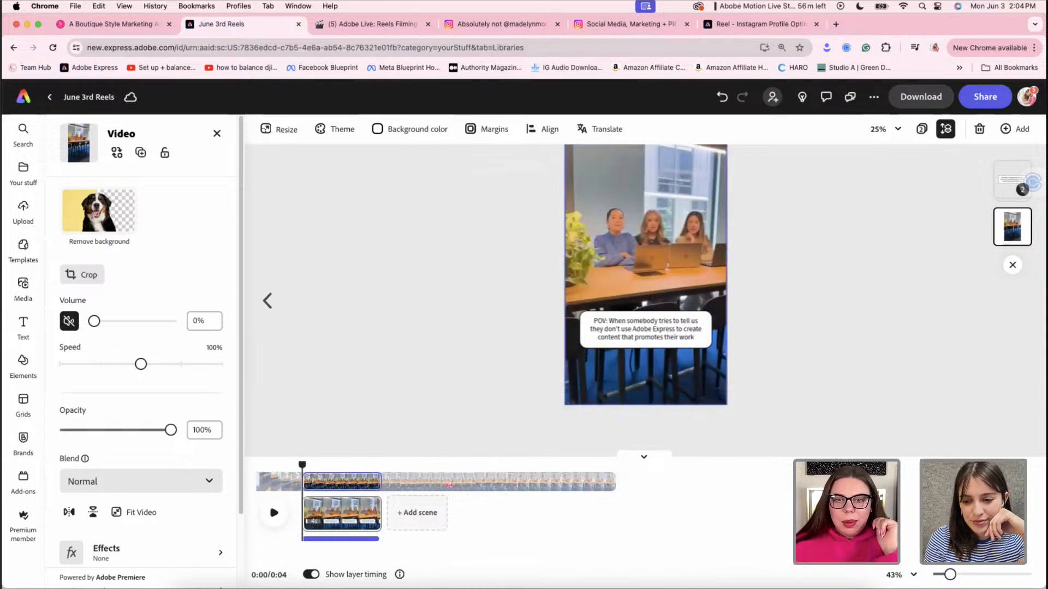
pyautogui.click(275, 514)
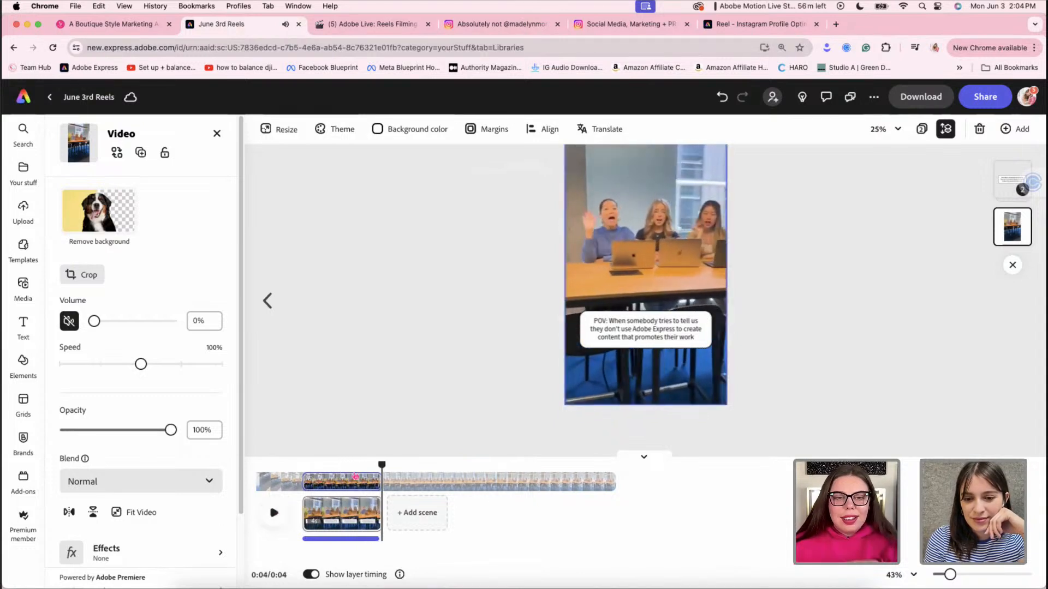
pyautogui.moveTo(382, 464); pyautogui.dragTo(273, 452)
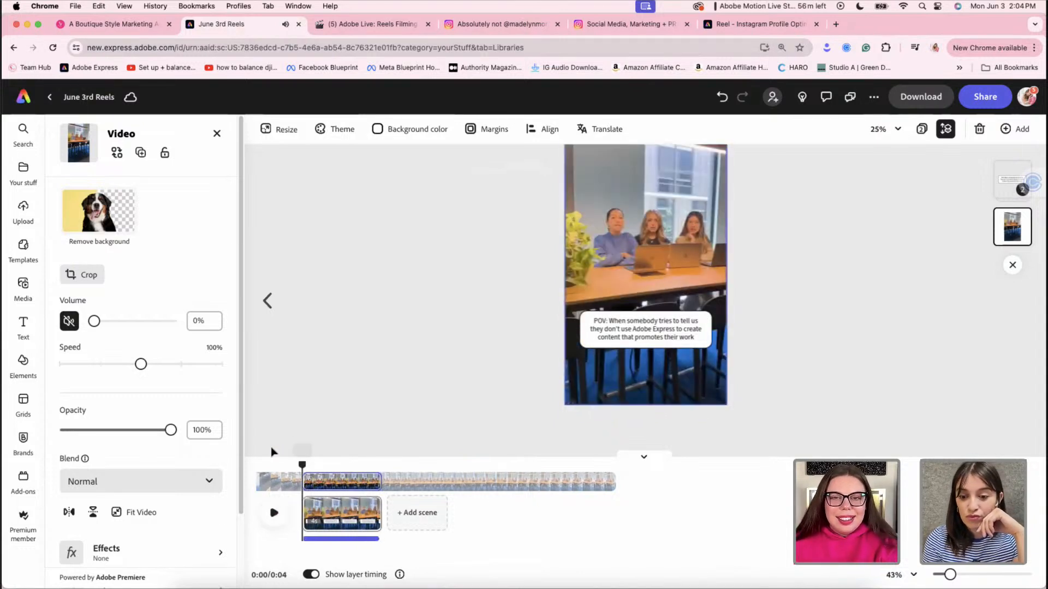
pyautogui.click(277, 521)
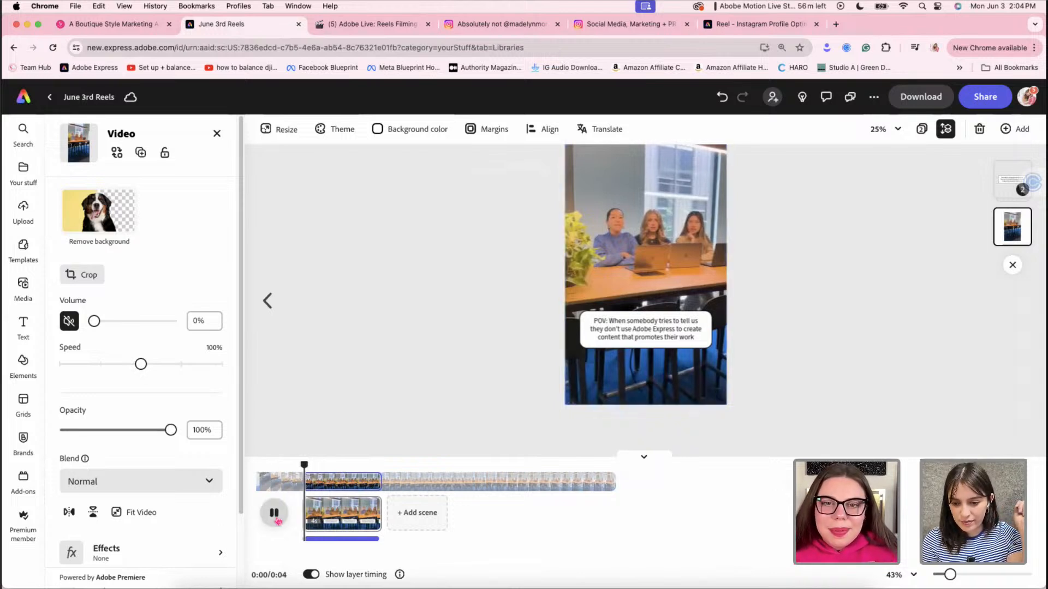
pyautogui.click(309, 509)
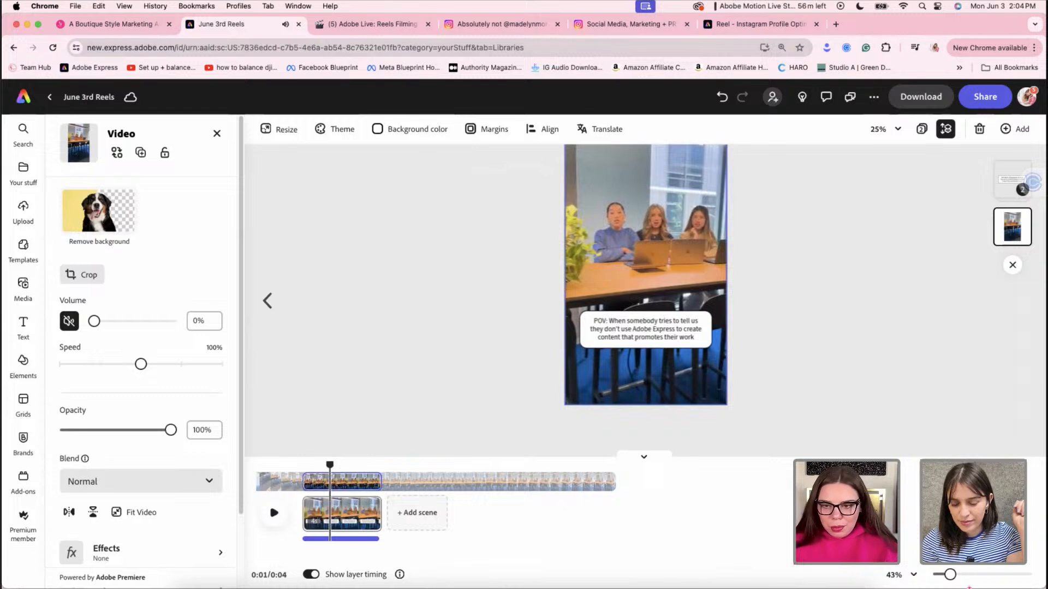
# Trim a sliver off the start of the video scene and replay the opening to check the lip sync
pyautogui.moveTo(950, 574); pyautogui.dragTo(1020, 575)
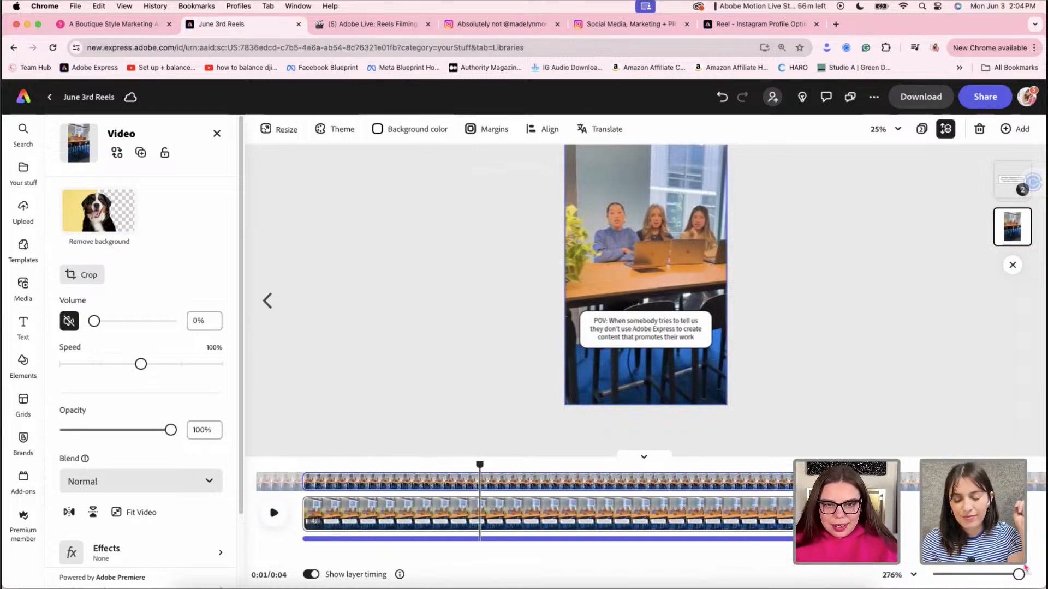
pyautogui.moveTo(306, 508); pyautogui.dragTo(312, 509)
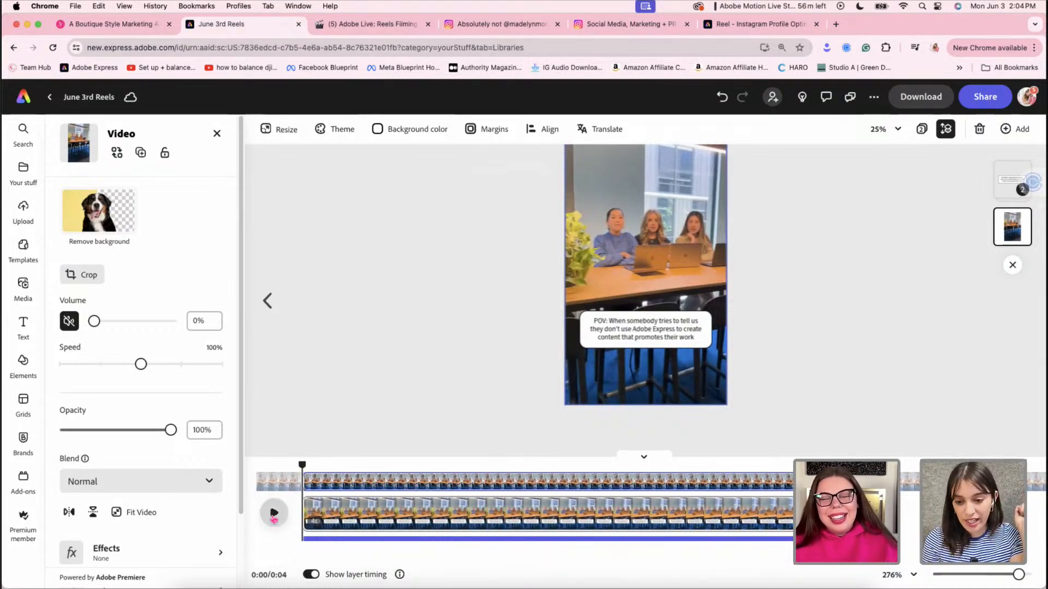
pyautogui.click(274, 514)
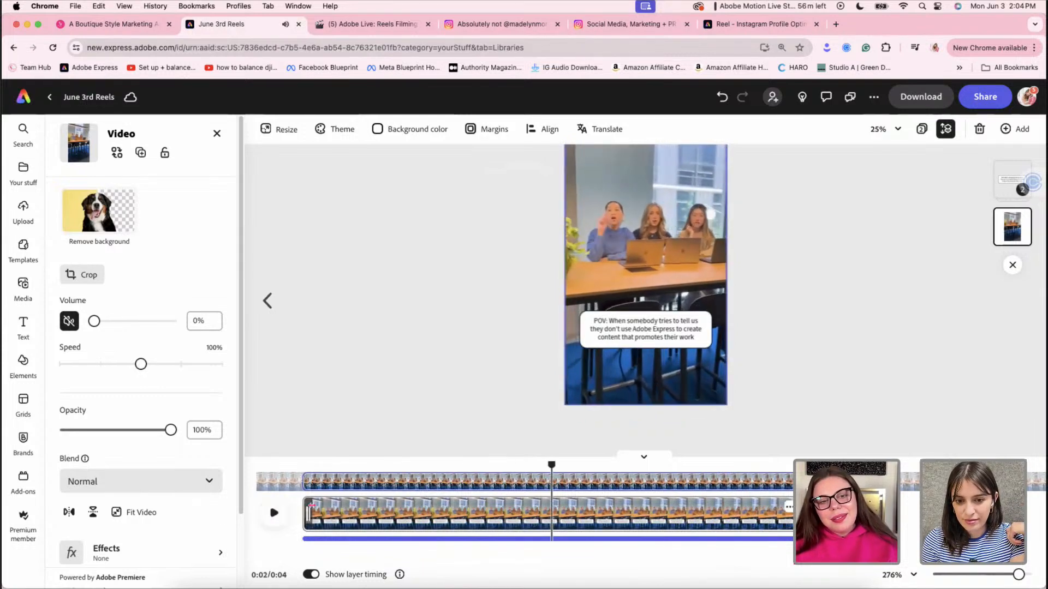
pyautogui.click(274, 514)
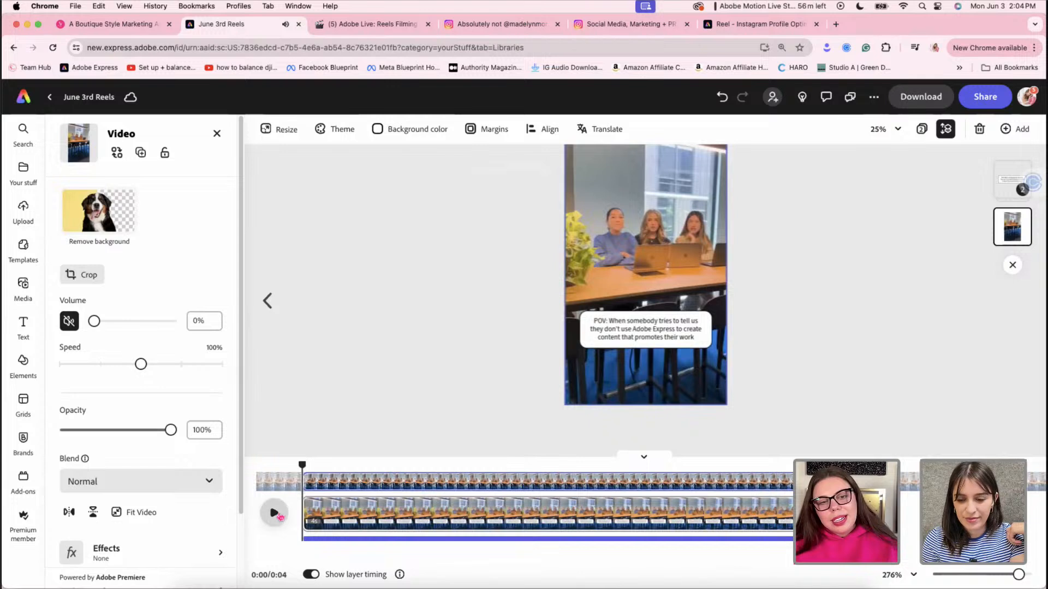
pyautogui.click(275, 515)
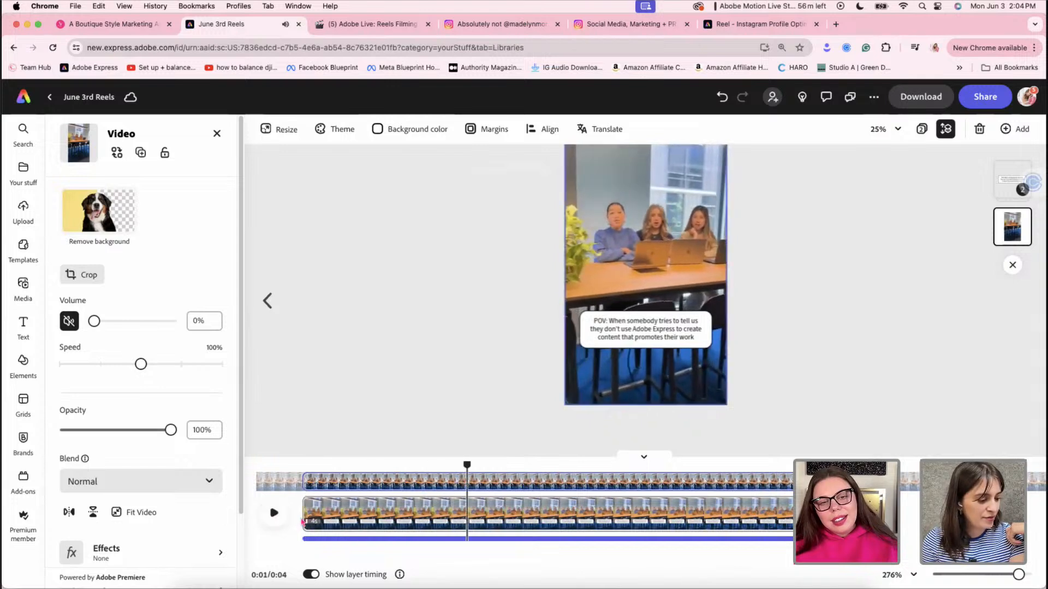
# Try trimming more off the video scene's start in two cuts, to about 3.8 s and 3.7 s, replaying the opening after each
pyautogui.moveTo(305, 510); pyautogui.dragTo(324, 511)
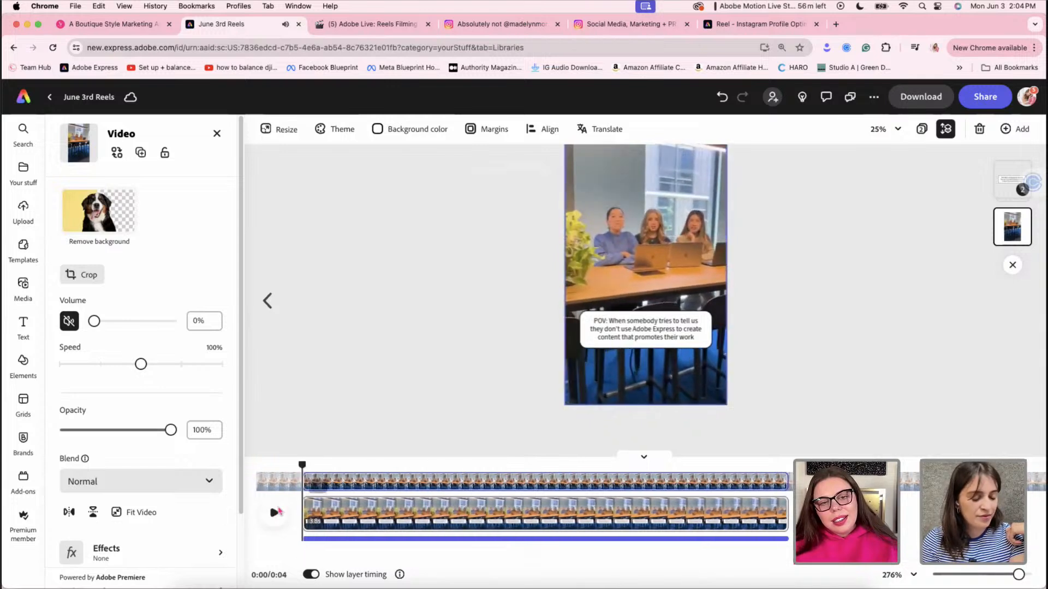
pyautogui.click(276, 513)
pyautogui.click(276, 513)
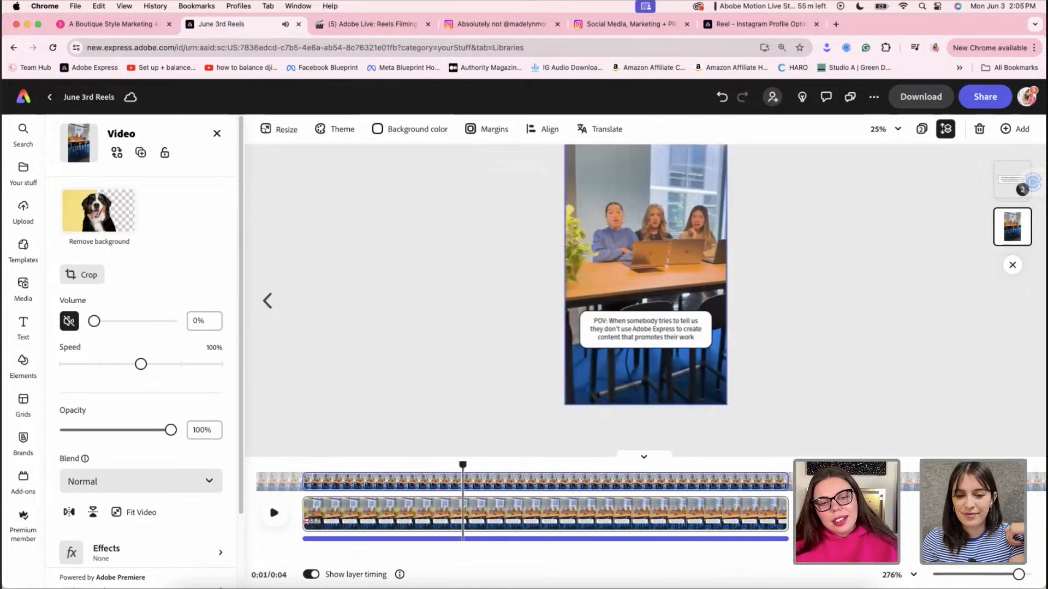
pyautogui.moveTo(304, 511); pyautogui.dragTo(325, 513)
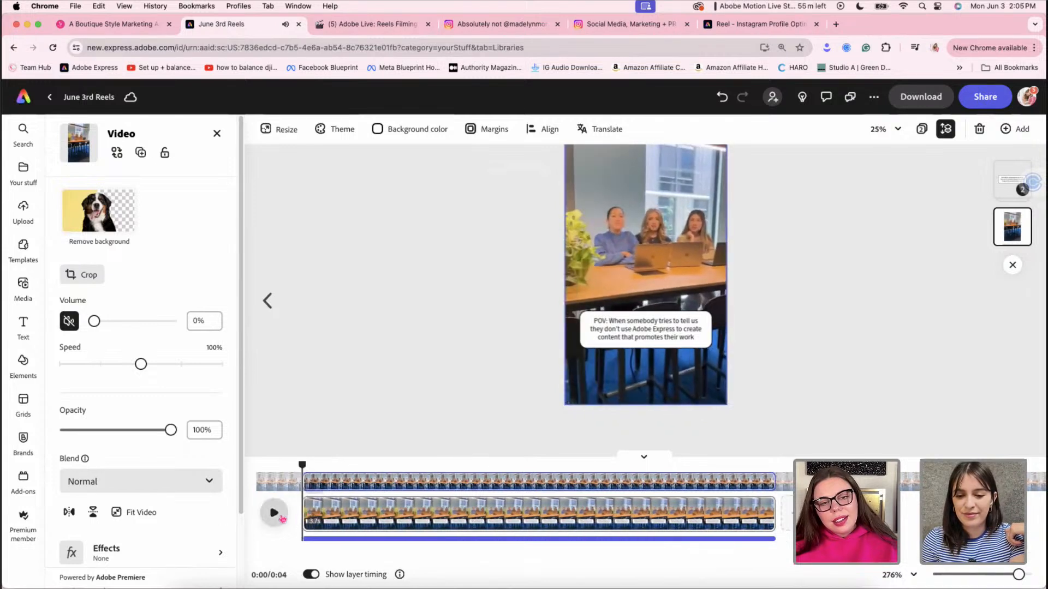
pyautogui.click(275, 514)
pyautogui.click(274, 514)
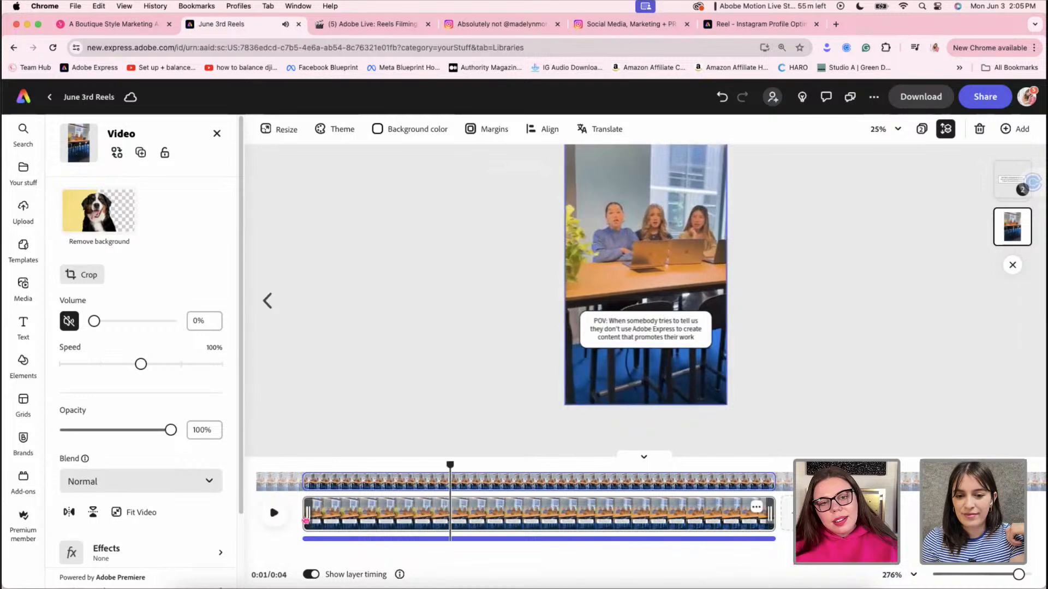
# Undo the latest trims at the start of the video scene and replay the reel from the beginning
pyautogui.click(307, 516)
pyautogui.press('super+z')
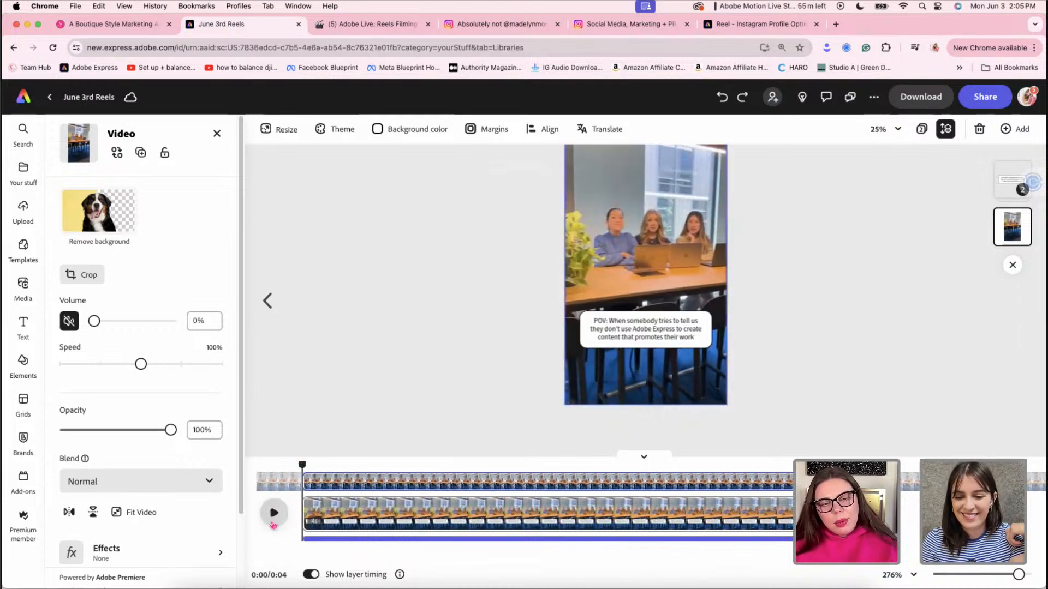
pyautogui.click(274, 514)
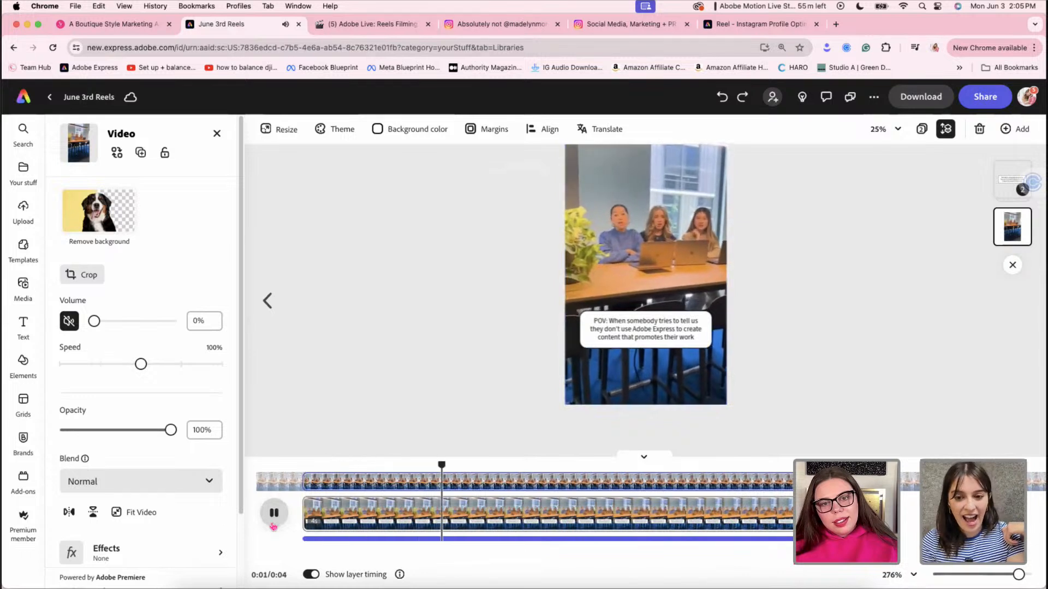
# Trim a sliver off the start of the video scene, to about 4 s, and replay the opening from the beginning
pyautogui.click(274, 513)
pyautogui.click(307, 512)
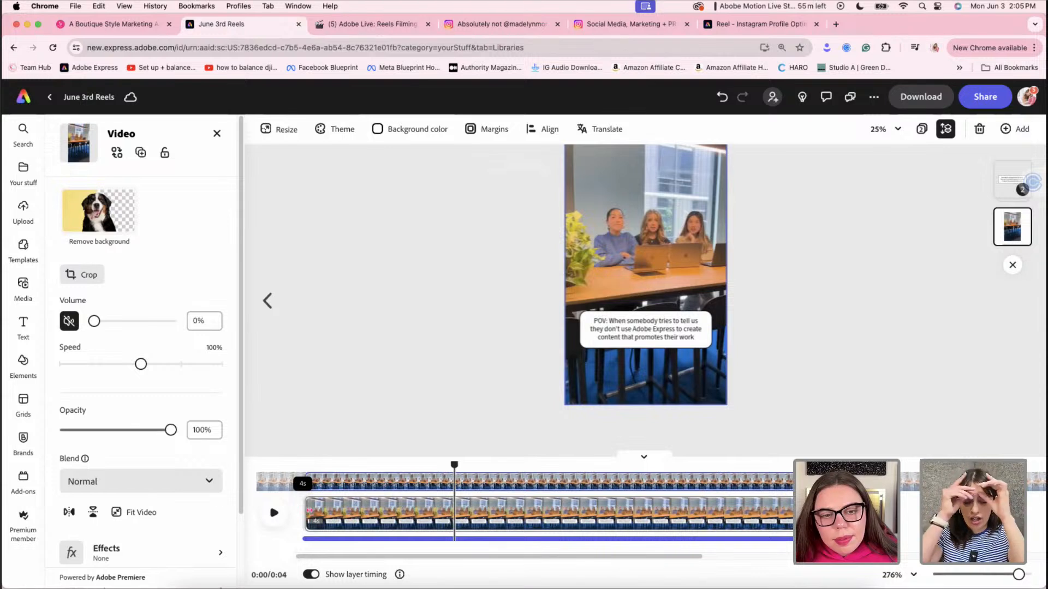
pyautogui.moveTo(310, 512); pyautogui.dragTo(311, 511)
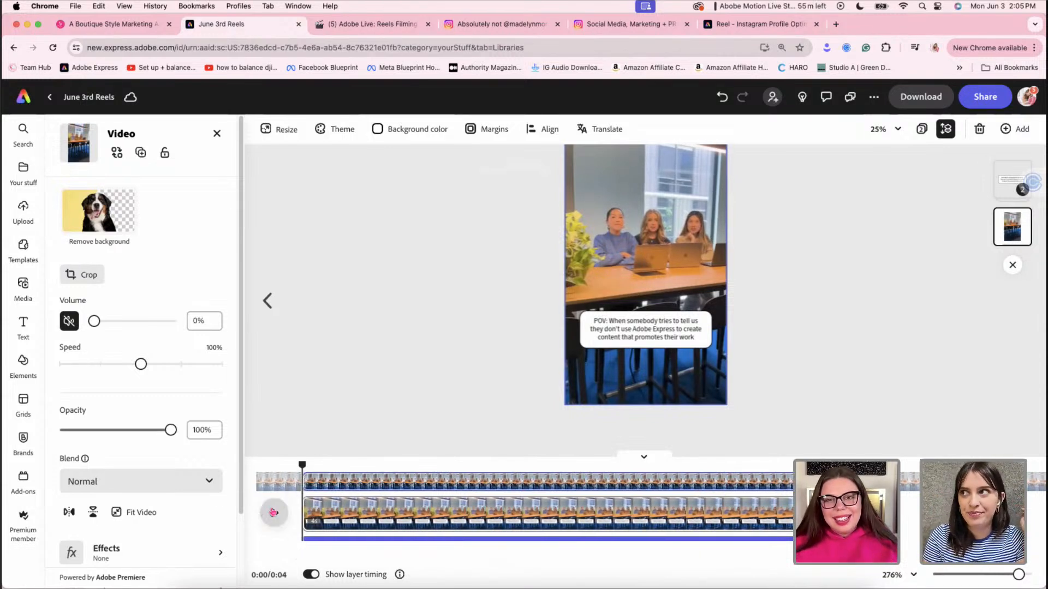
pyautogui.click(273, 512)
pyautogui.click(274, 512)
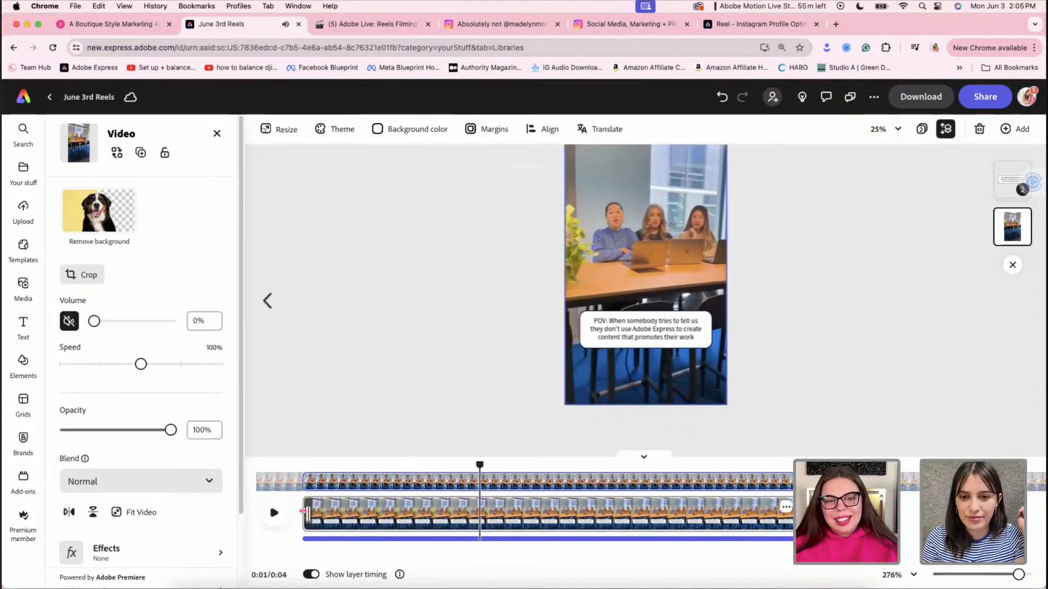
# Trim two more slivers off the start of the video scene, to about 3.9 s, replaying the opening after each cut
pyautogui.moveTo(304, 512); pyautogui.dragTo(309, 512)
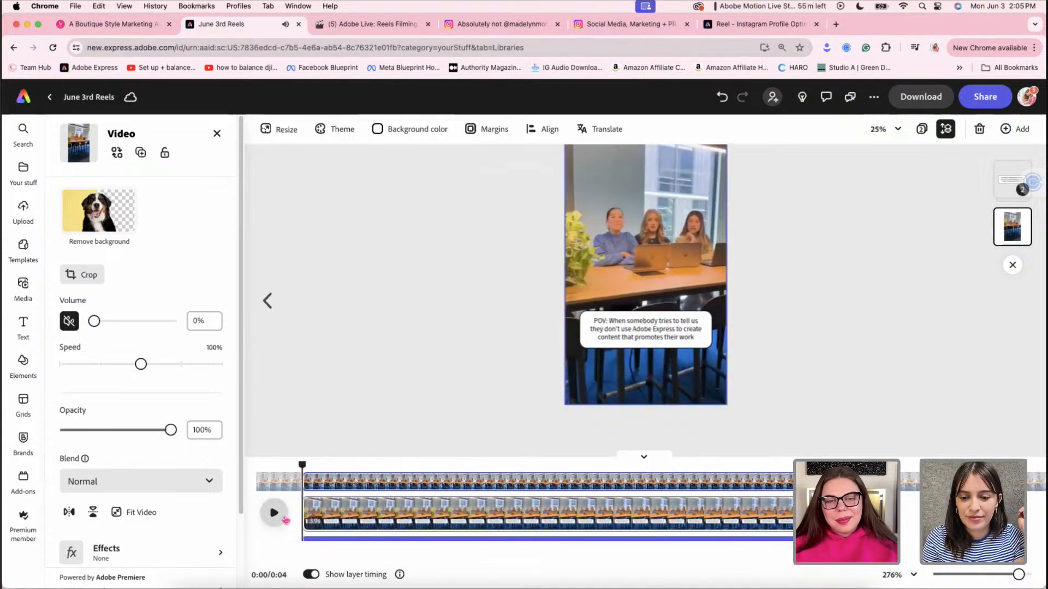
pyautogui.click(282, 518)
pyautogui.click(278, 515)
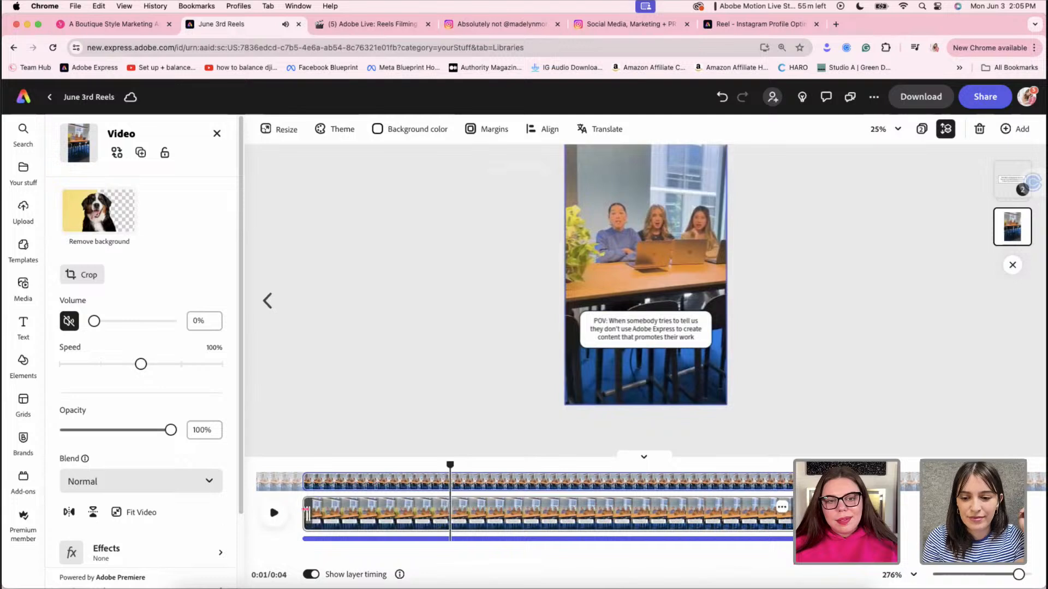
pyautogui.moveTo(305, 510); pyautogui.dragTo(310, 509)
pyautogui.click(269, 518)
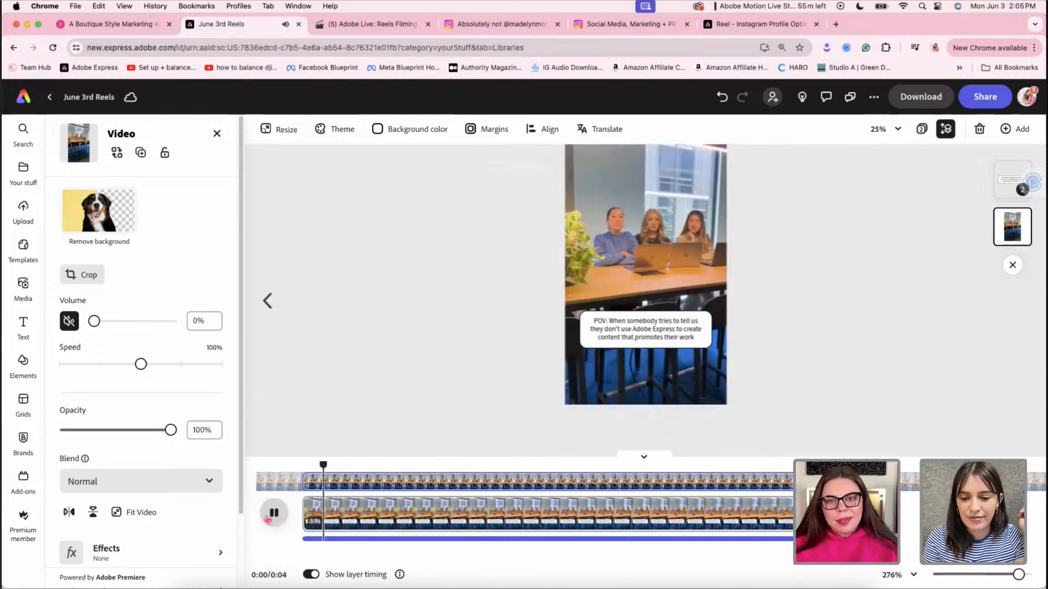
pyautogui.click(271, 515)
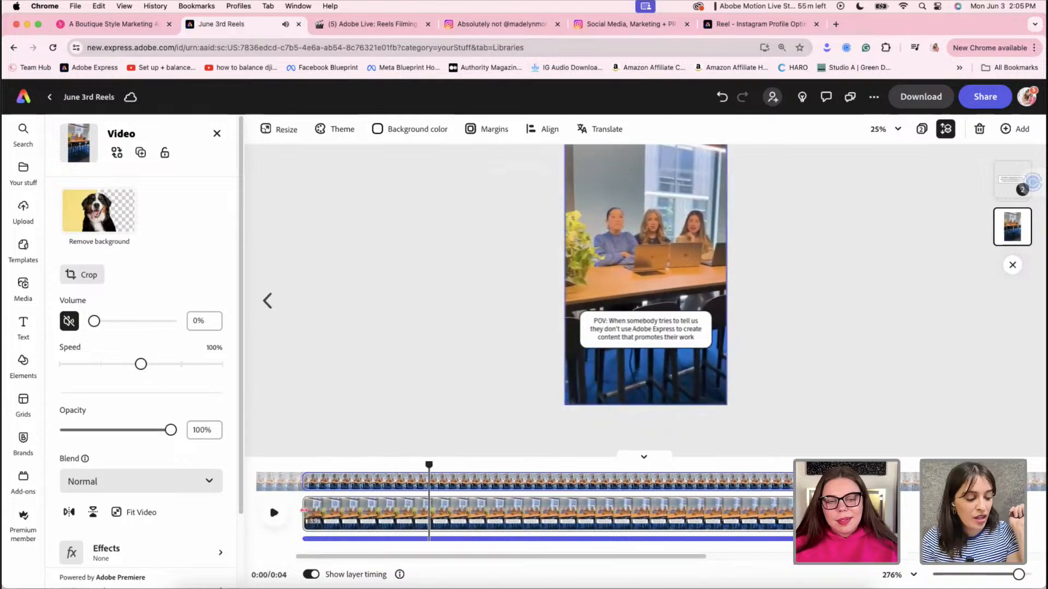
# Try trimming the start of the video scene in small cuts to about 3.8 s and replay the opening
pyautogui.moveTo(304, 510); pyautogui.dragTo(315, 511)
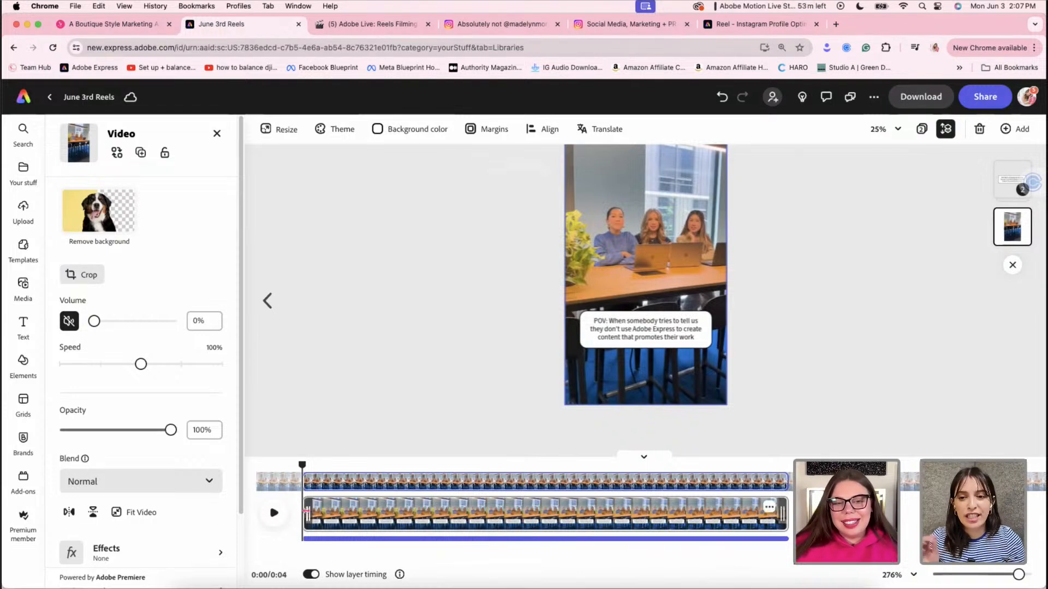
pyautogui.moveTo(312, 510); pyautogui.dragTo(313, 509)
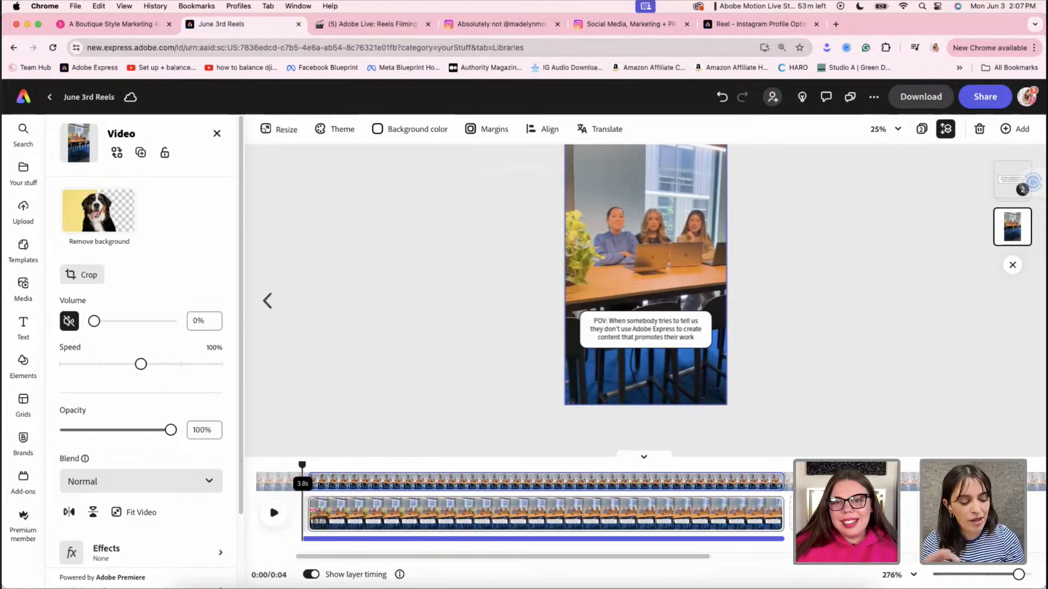
pyautogui.moveTo(310, 510); pyautogui.dragTo(319, 510)
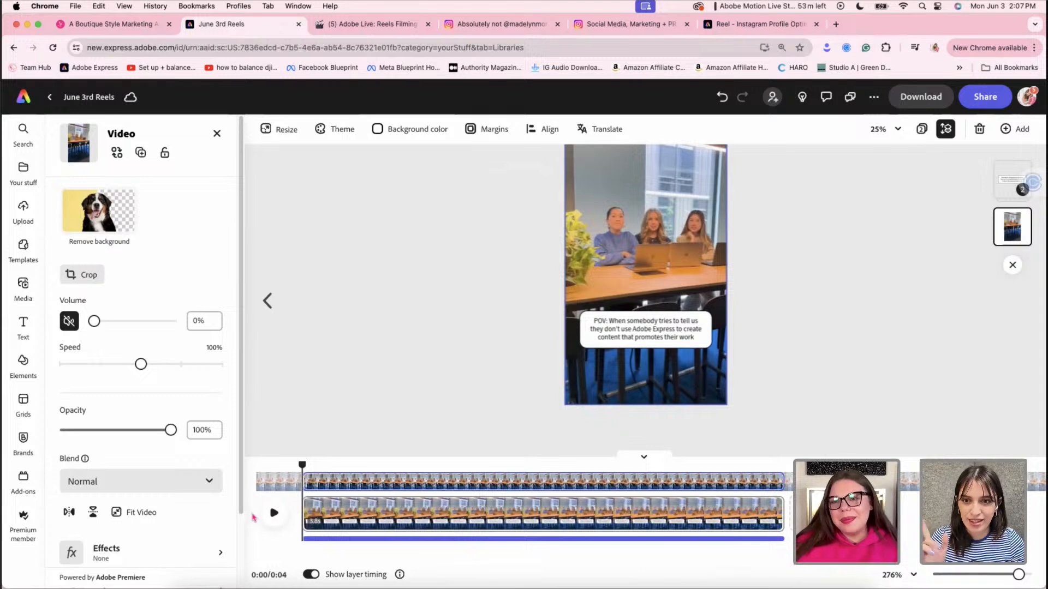
pyautogui.moveTo(1025, 581); pyautogui.dragTo(1033, 577)
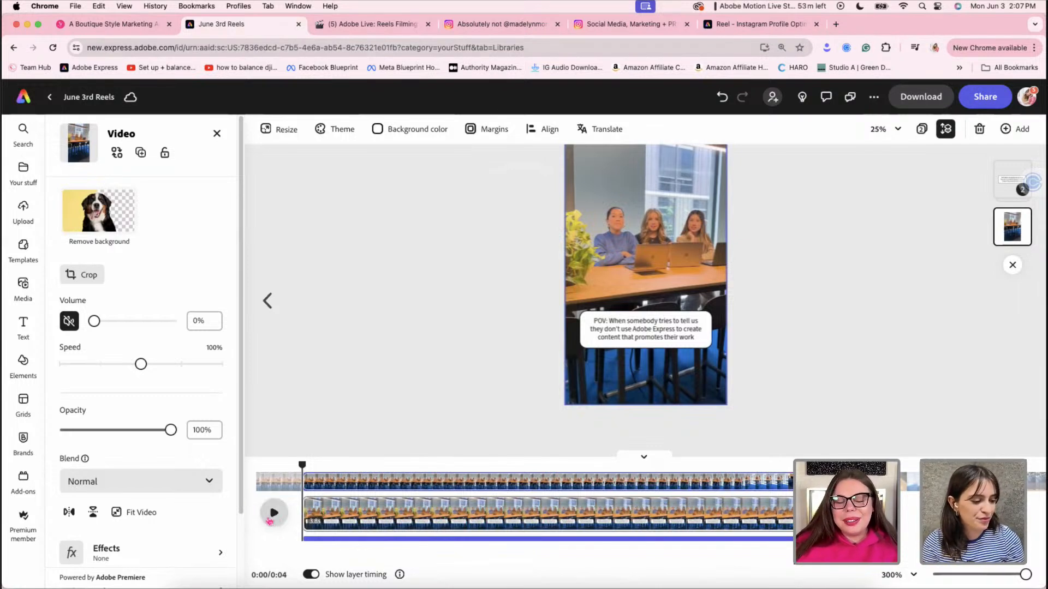
pyautogui.click(273, 515)
pyautogui.click(271, 513)
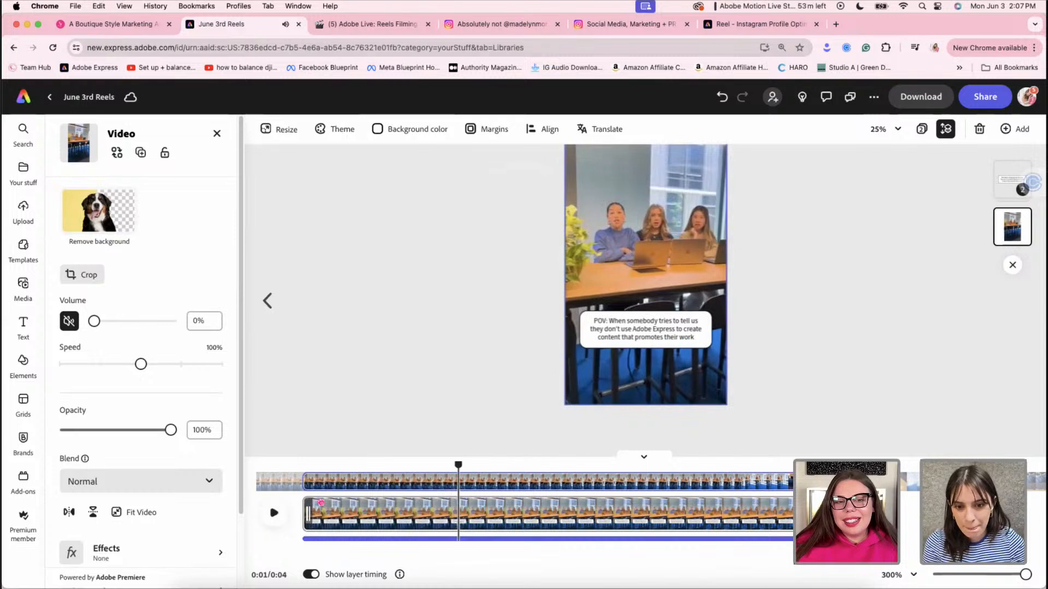
# Try trimming the video scene's start to 3.6 s and extending it back to 3.7 s, replaying the opening after each change
pyautogui.moveTo(311, 505); pyautogui.dragTo(334, 507)
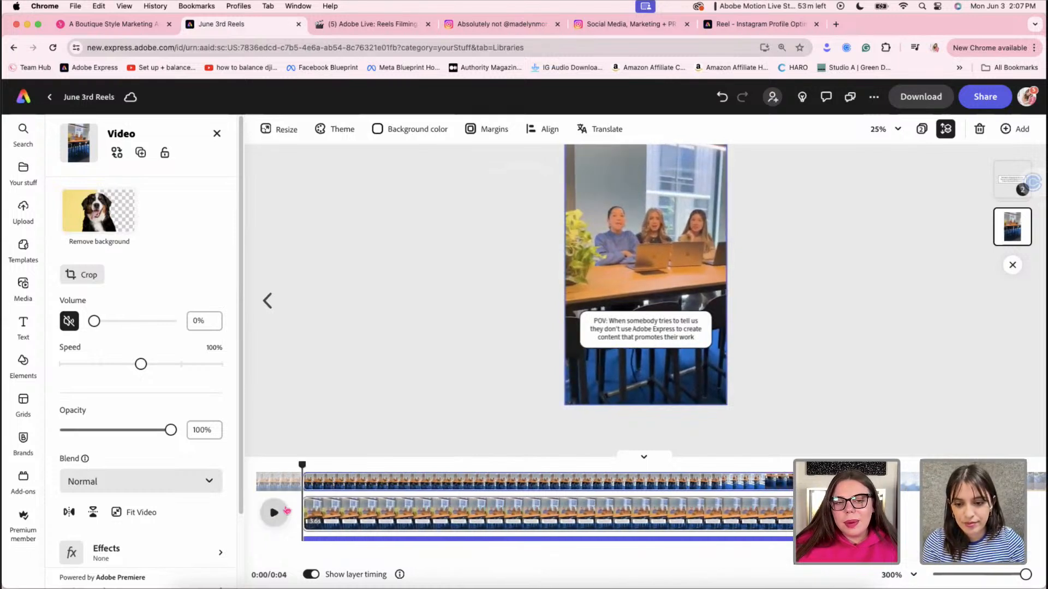
pyautogui.click(280, 512)
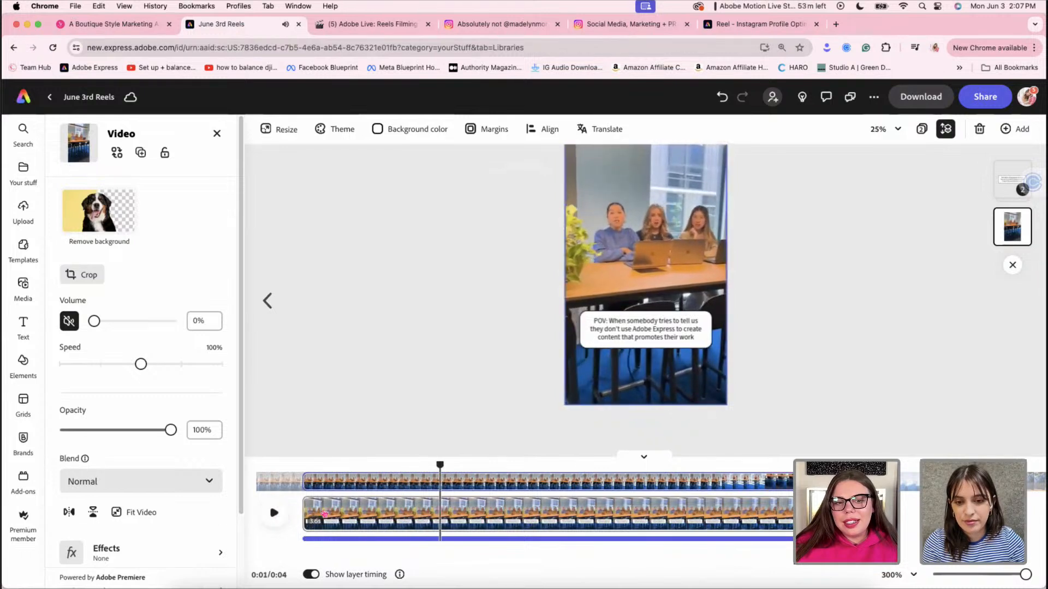
pyautogui.moveTo(304, 511); pyautogui.dragTo(298, 511)
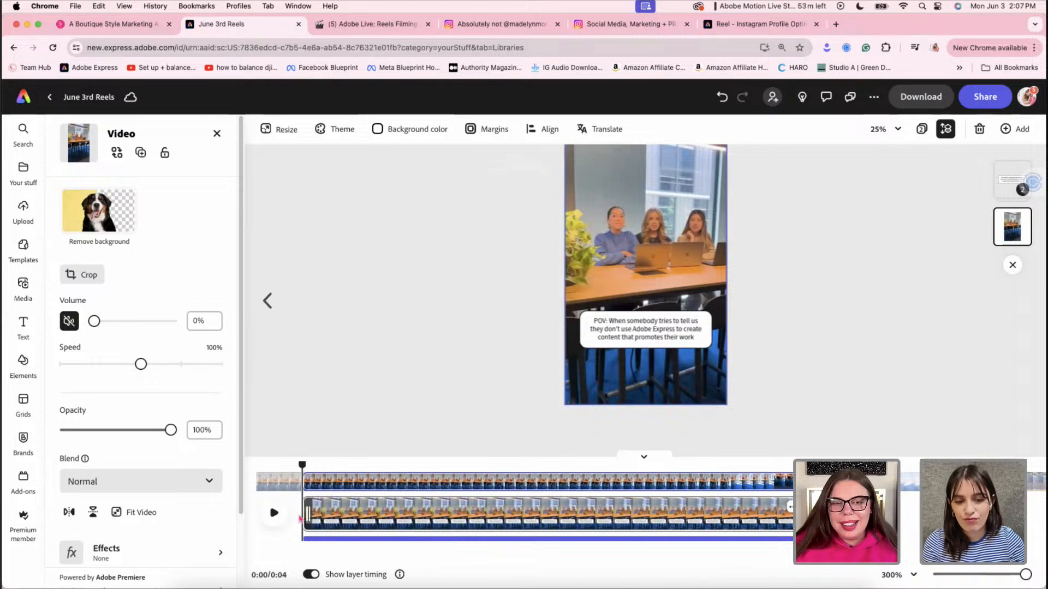
pyautogui.click(272, 516)
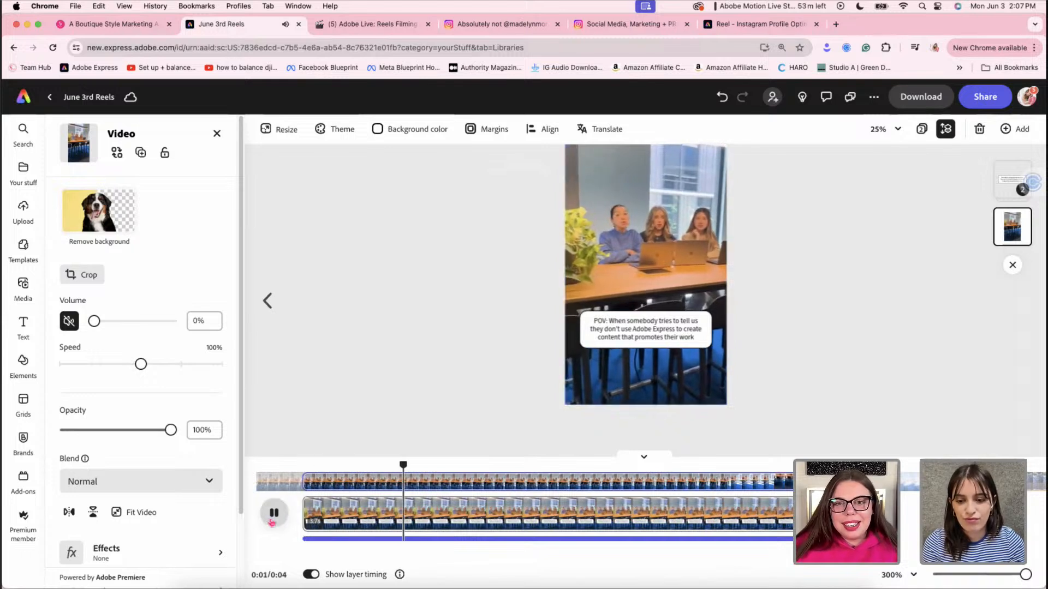
pyautogui.click(275, 514)
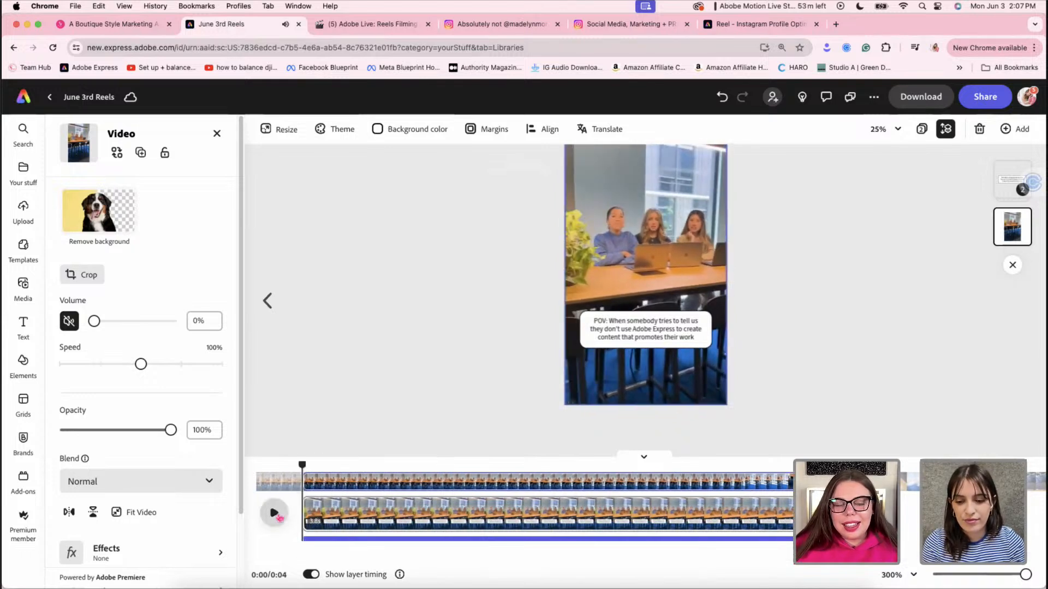
# Extend the start of the video scene back to 3.9 s and replay the opening to check the lip sync
pyautogui.click(270, 503)
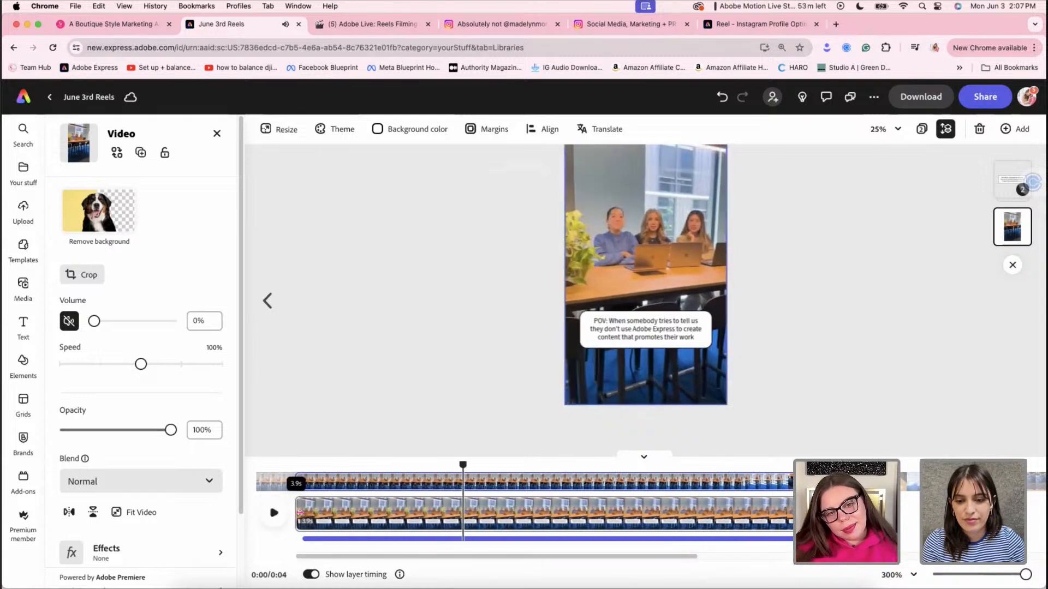
pyautogui.click(282, 517)
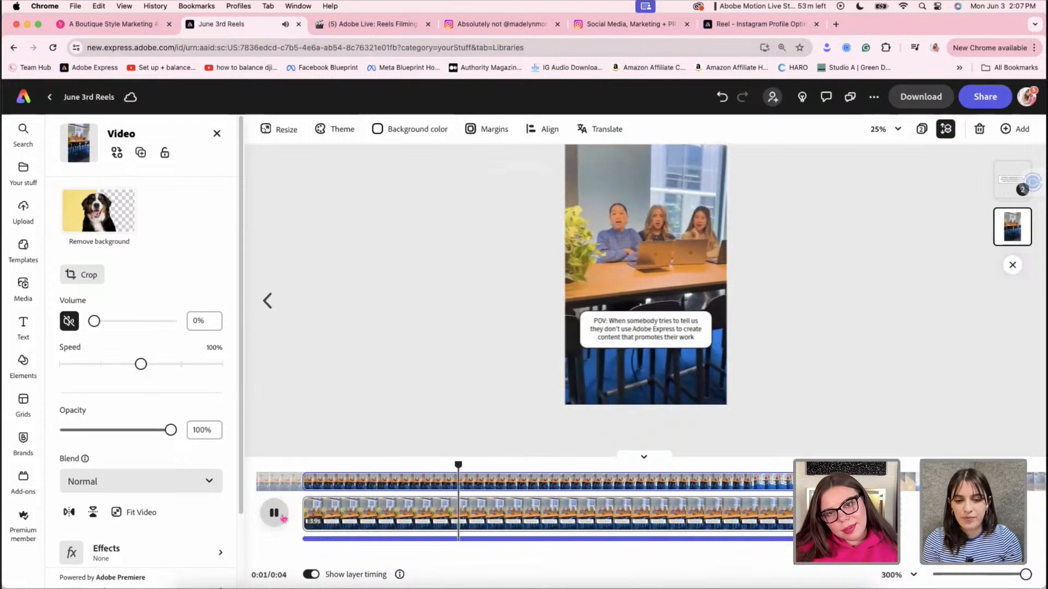
pyautogui.click(279, 514)
pyautogui.click(274, 512)
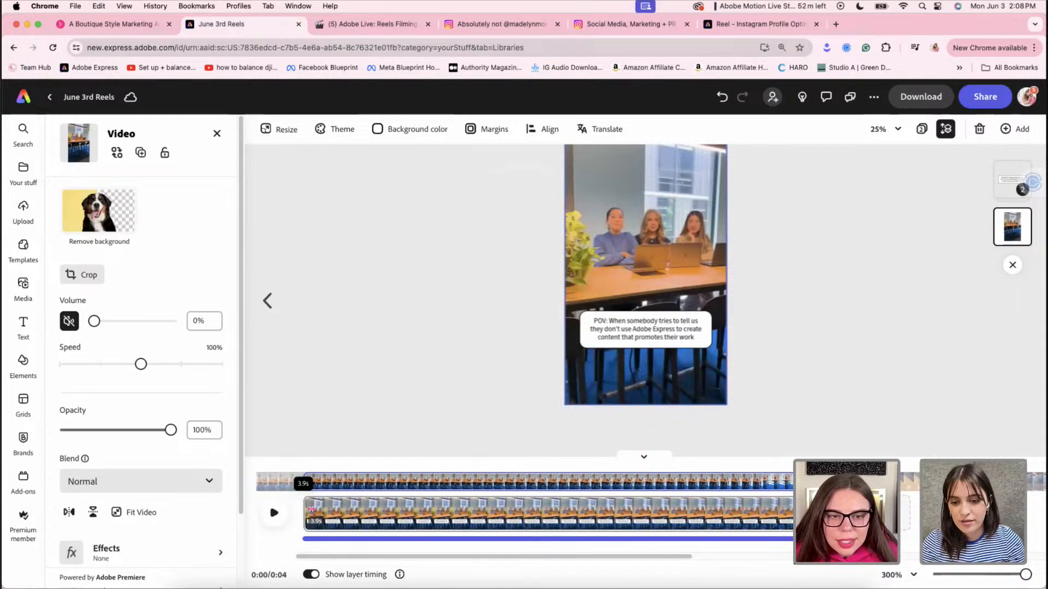
# Undo the last trim at the start of the video scene, replay the reel from the beginning and deselect the video
pyautogui.click(274, 513)
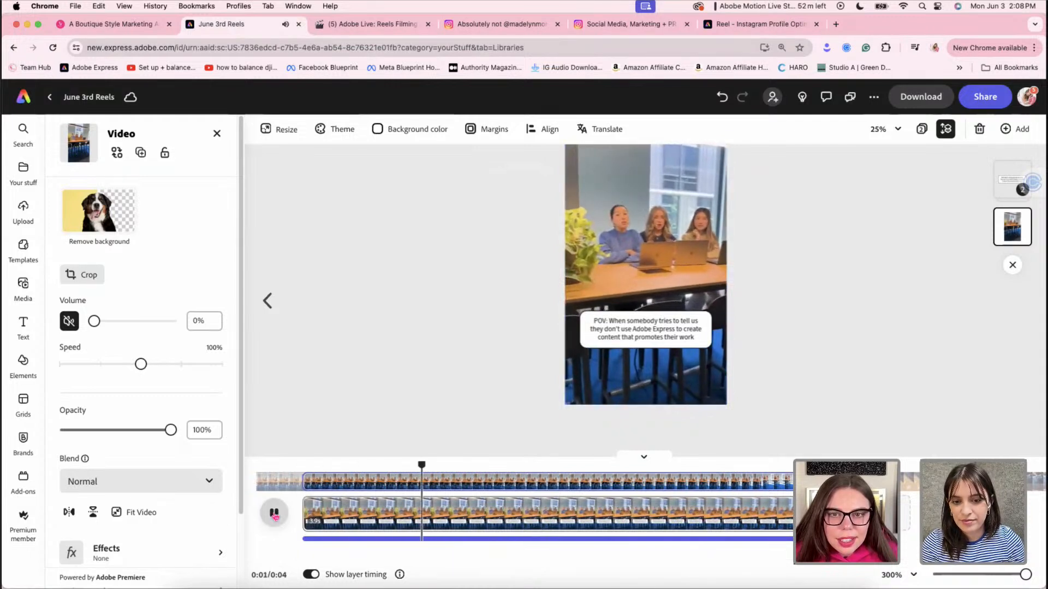
pyautogui.click(304, 516)
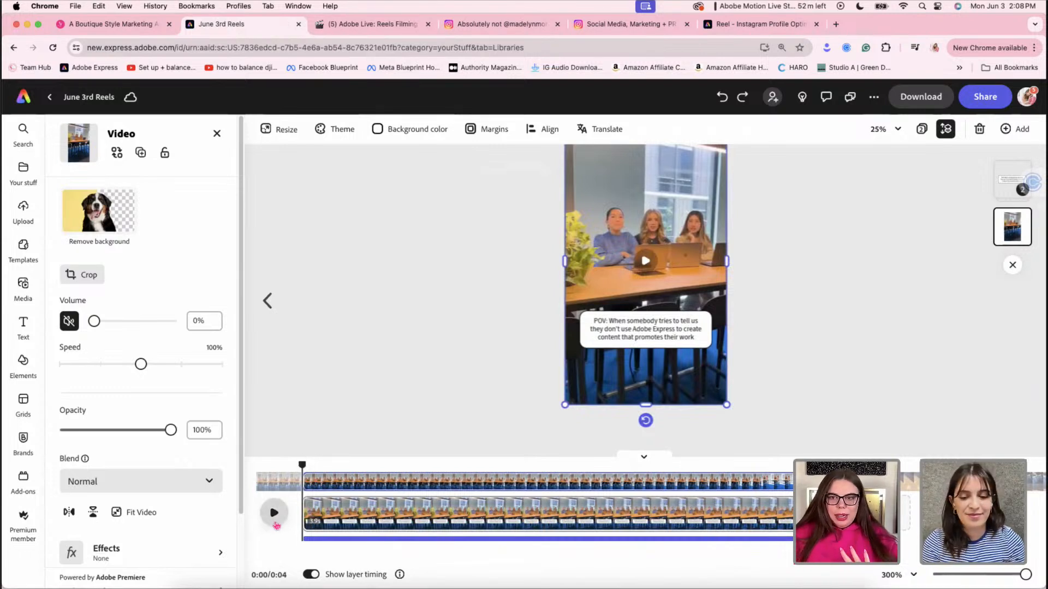
pyautogui.click(275, 524)
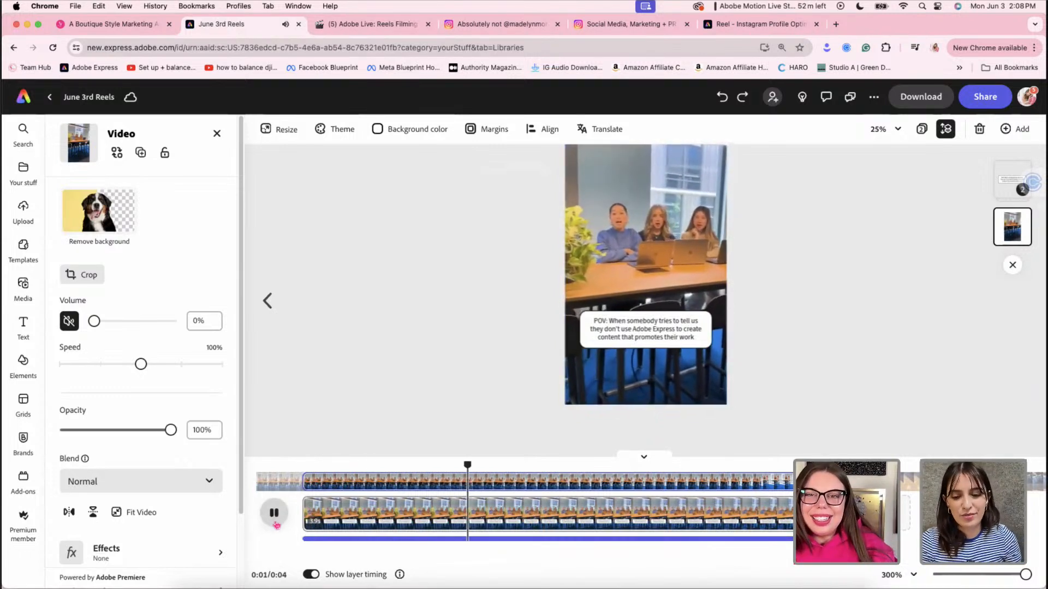
pyautogui.click(753, 351)
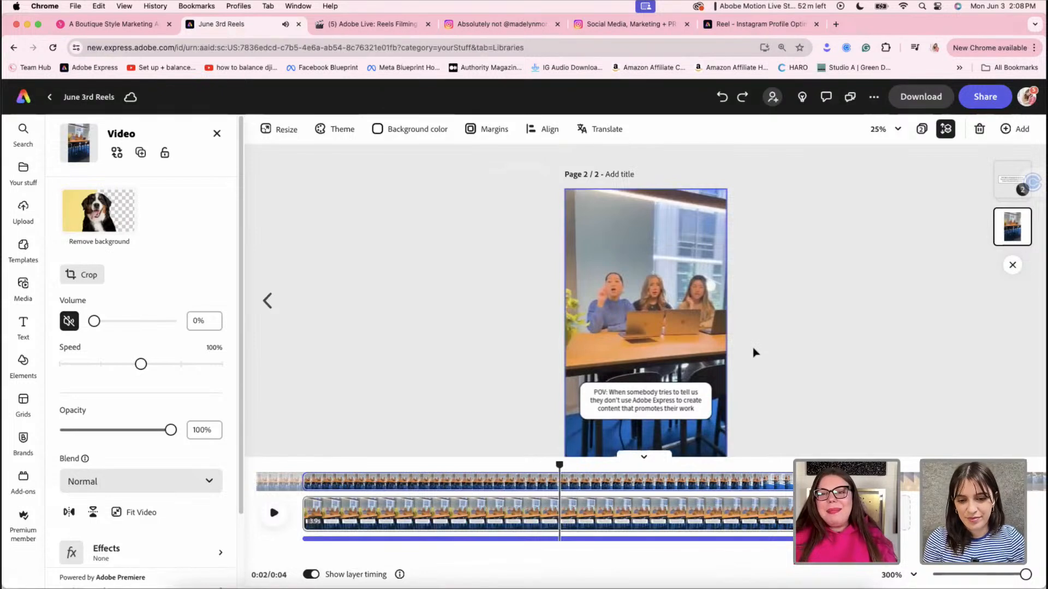
pyautogui.click(802, 351)
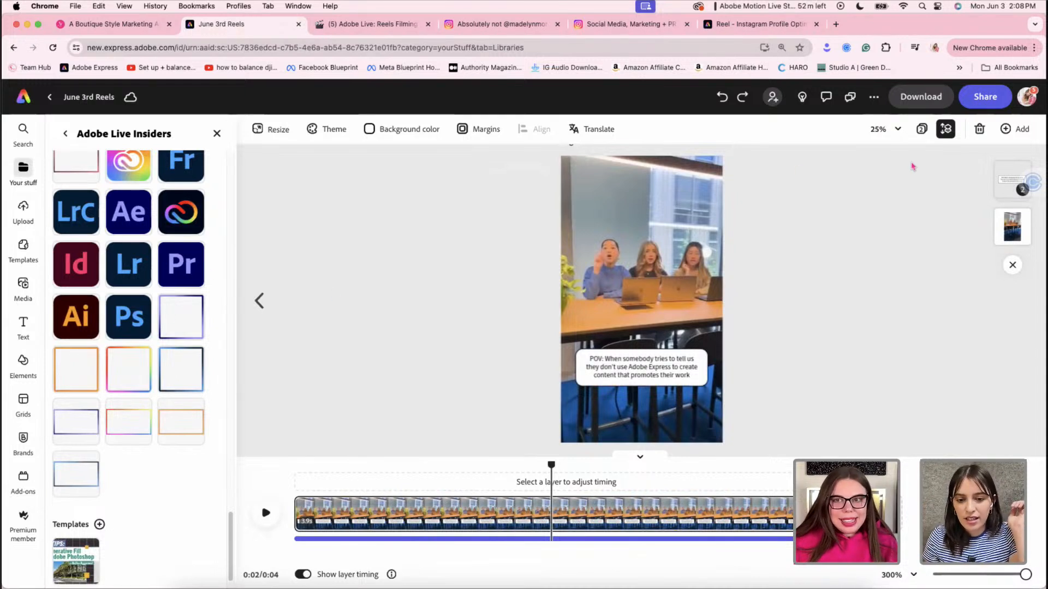
# Add a blank third page to the project from the all-pages view and open it for editing
pyautogui.click(922, 129)
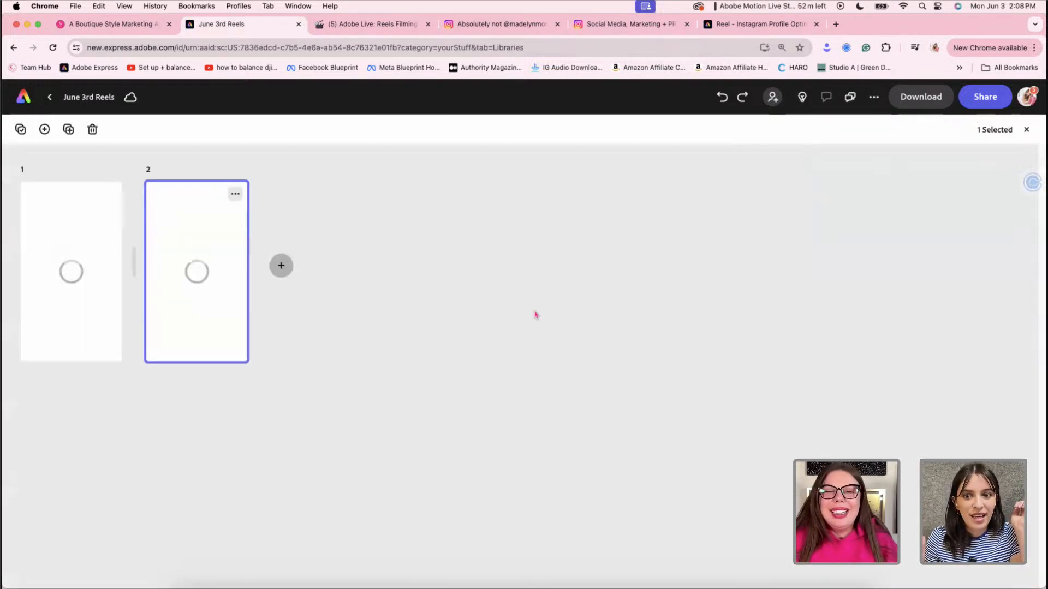
pyautogui.click(281, 266)
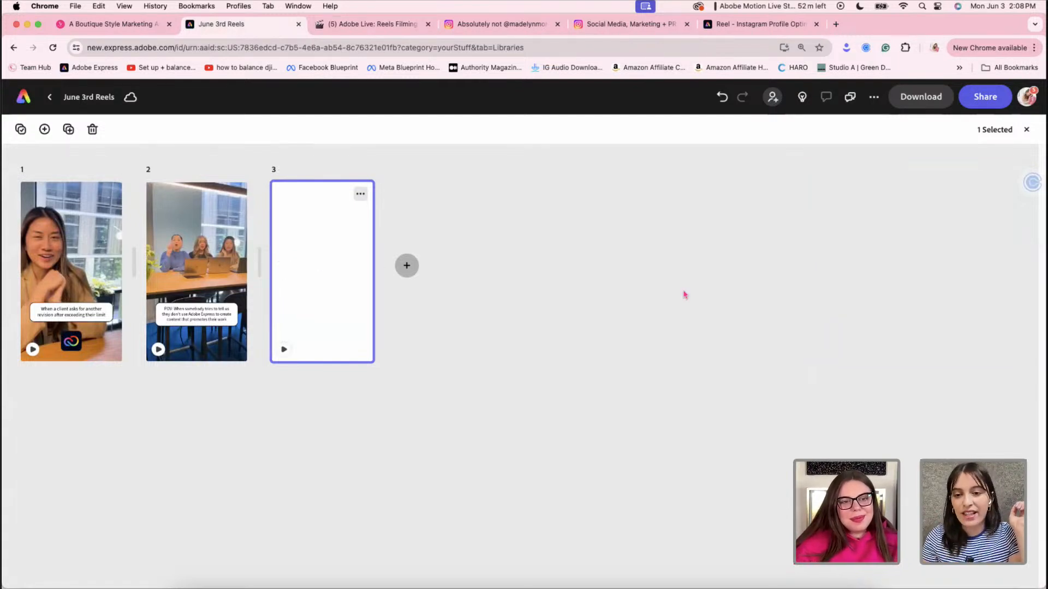
pyautogui.doubleClick(335, 310)
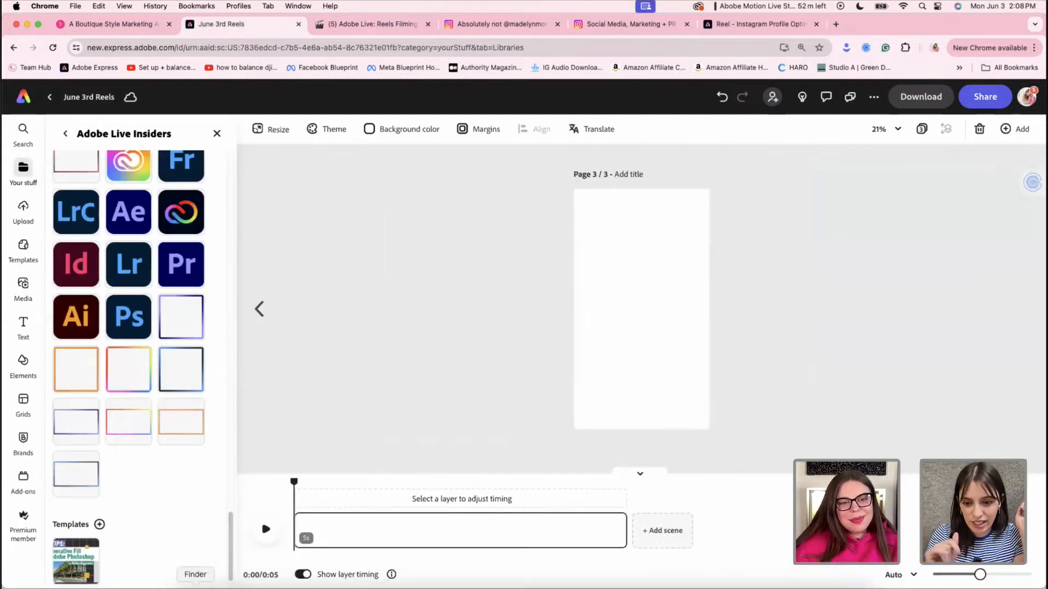
# Place IMG_2061.MOV from the "It's About Time You Fell Inlove" folder in Finder's Instagram Content onto page 3
pyautogui.click(195, 587)
pyautogui.click(367, 201)
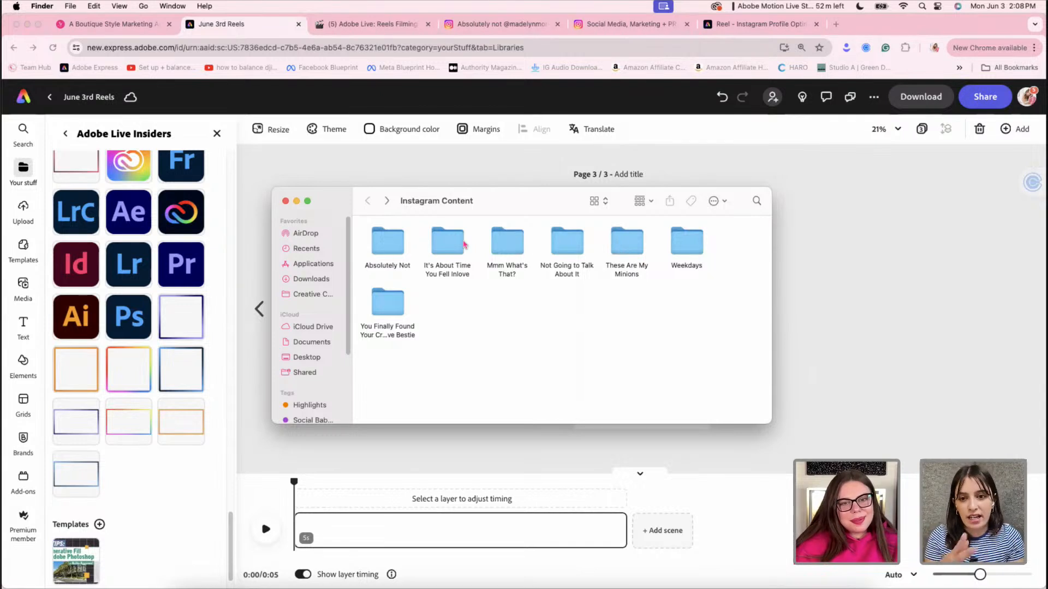
pyautogui.doubleClick(448, 240)
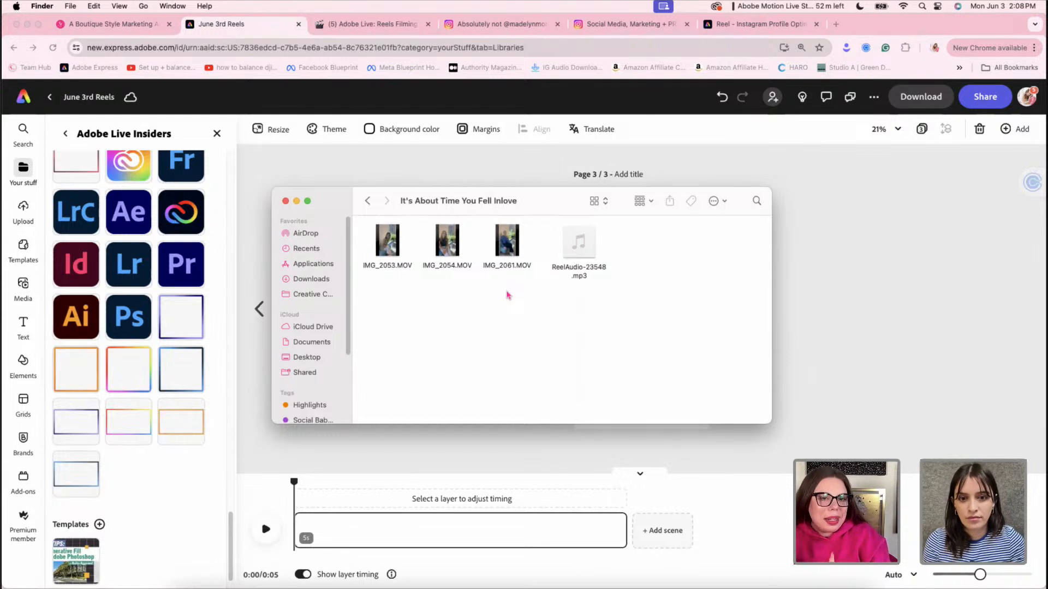
pyautogui.moveTo(519, 262)
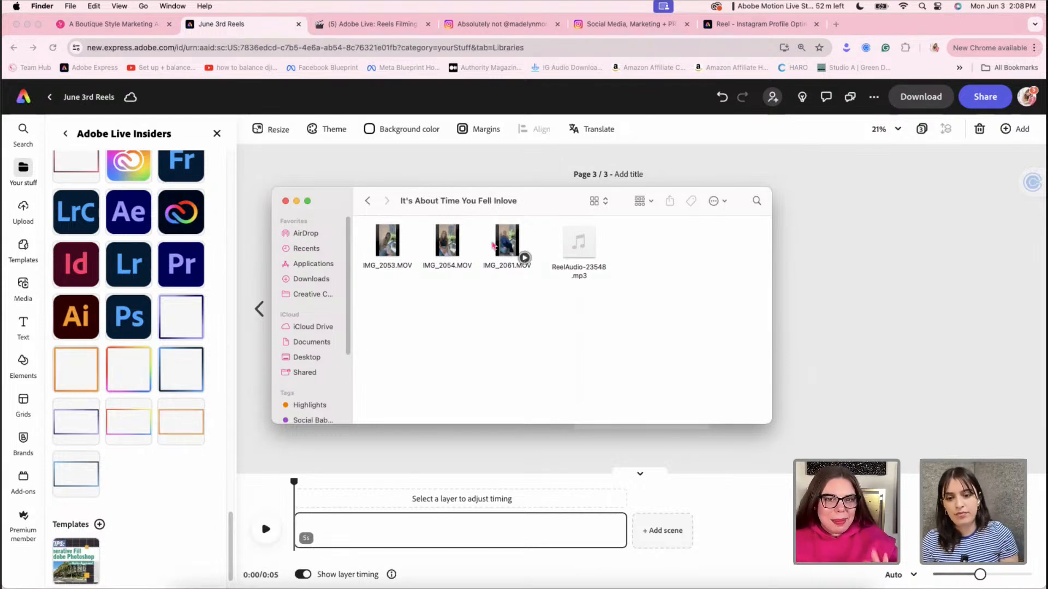
pyautogui.moveTo(519, 262); pyautogui.dragTo(758, 335)
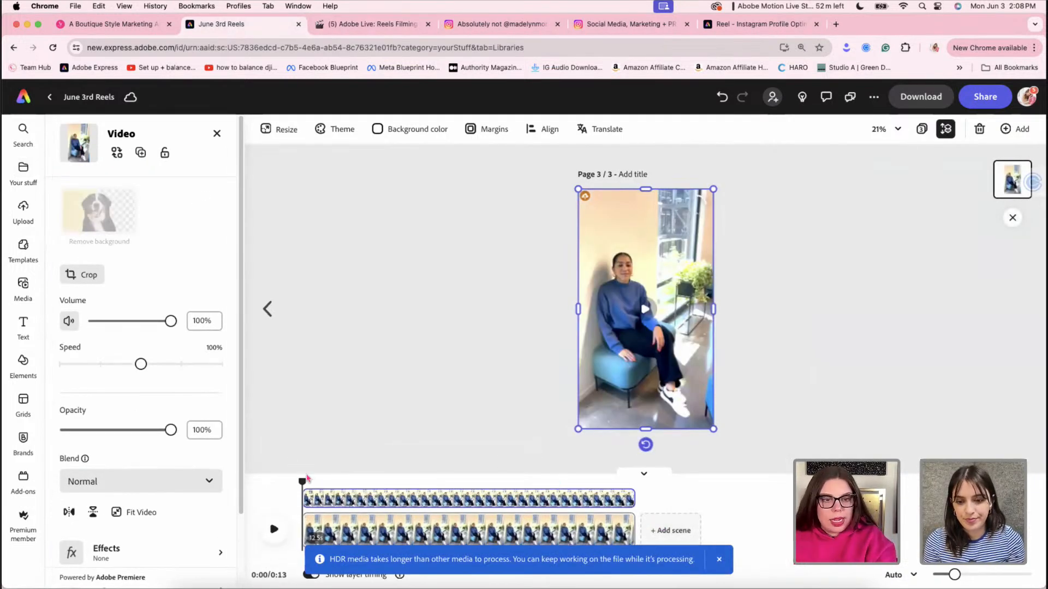
# Add a second scene to page 3 and place IMG_2054.MOV from the same Finder folder into it
pyautogui.click(682, 530)
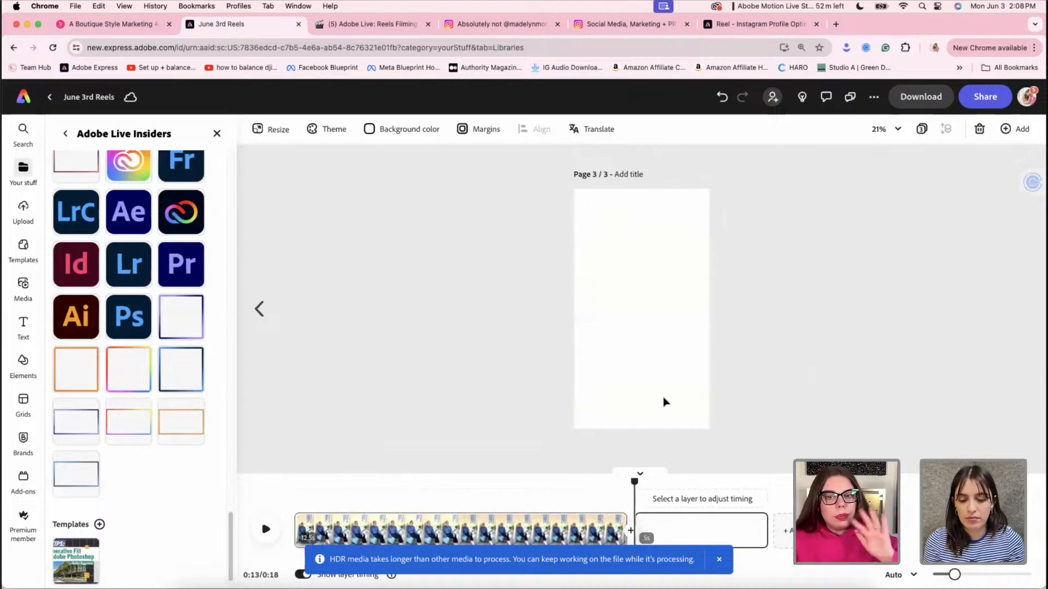
pyautogui.click(198, 586)
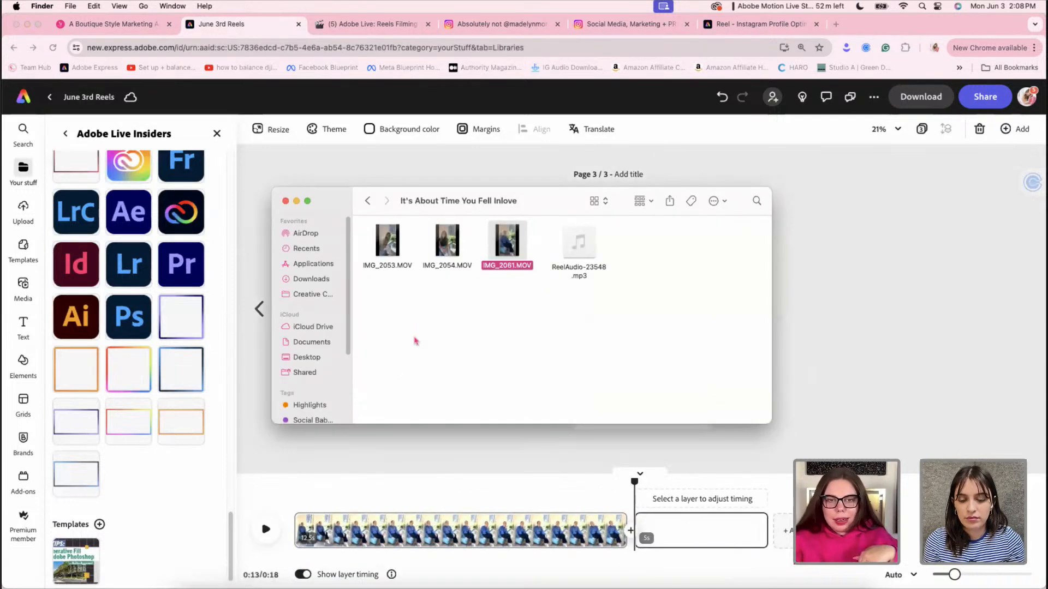
pyautogui.moveTo(447, 241); pyautogui.dragTo(838, 271)
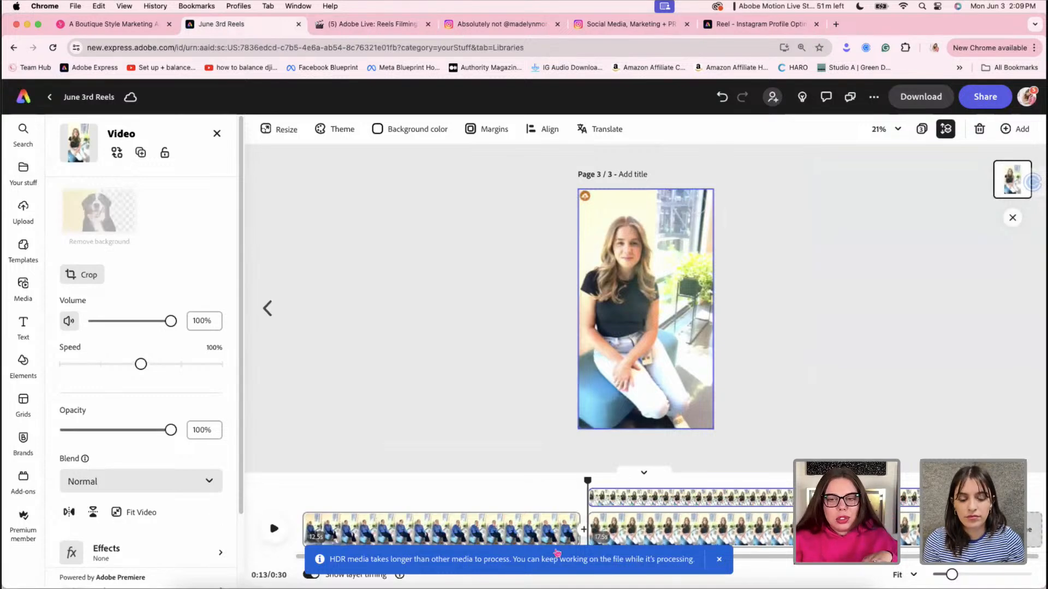
# Add a third scene to page 3 with IMG_2053.MOV from Finder's "It's About Time You Fell Inlove" folder
pyautogui.click(192, 585)
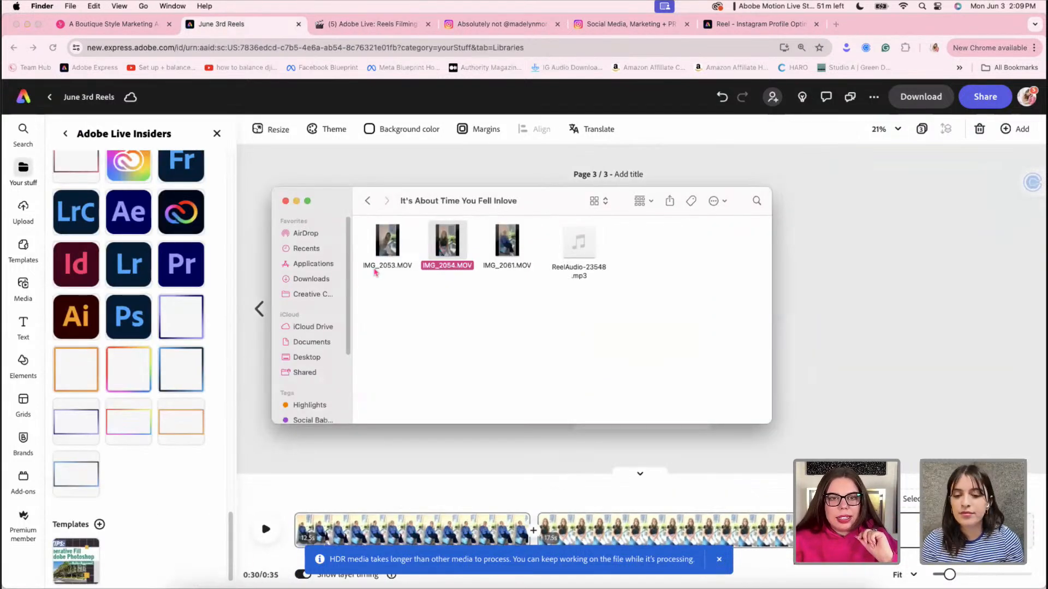
pyautogui.moveTo(429, 252); pyautogui.dragTo(830, 251)
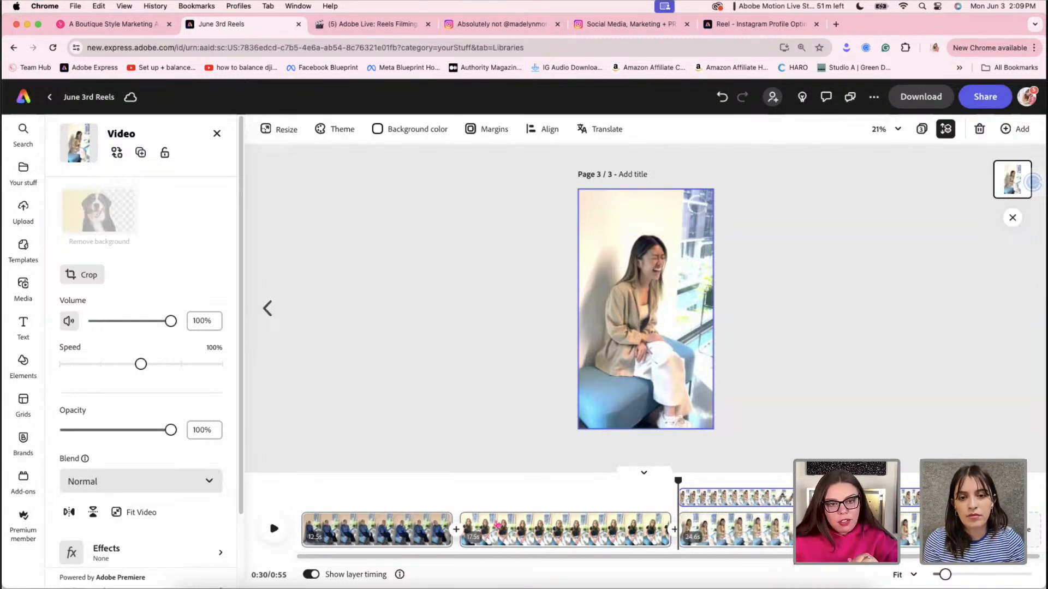
pyautogui.moveTo(498, 527)
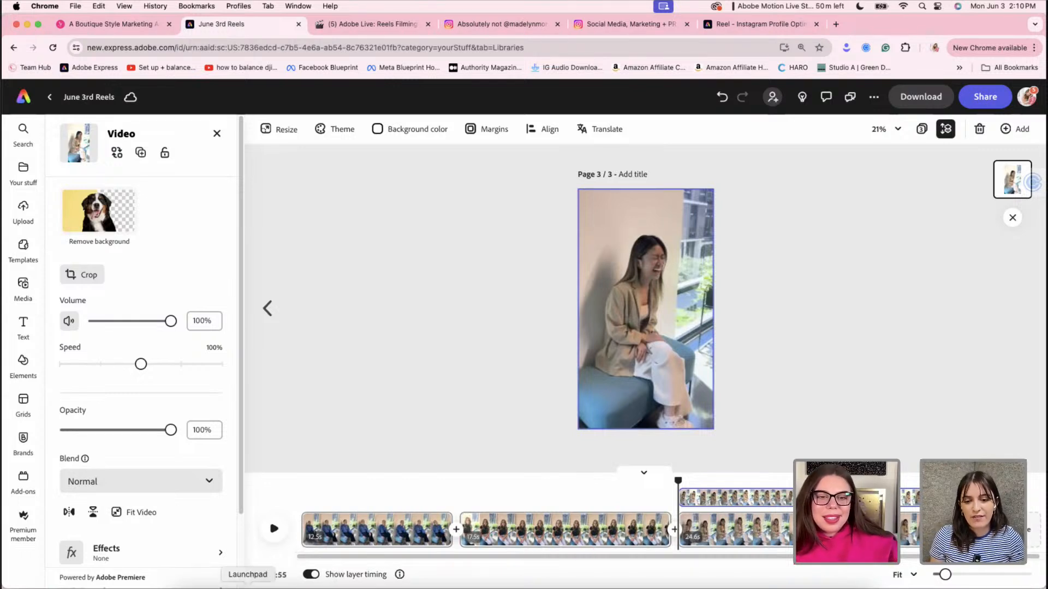
# Place ReelAudio-23548.mp3 from the same Finder folder onto page 3's timeline, starting at the beginning of the reel
pyautogui.click(196, 586)
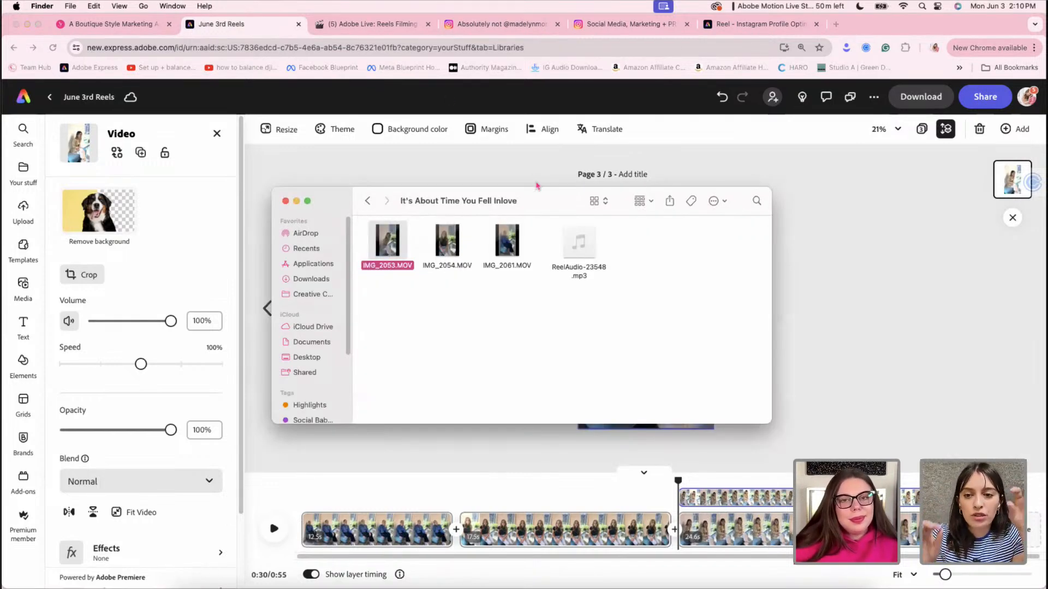
pyautogui.moveTo(579, 242); pyautogui.dragTo(371, 521)
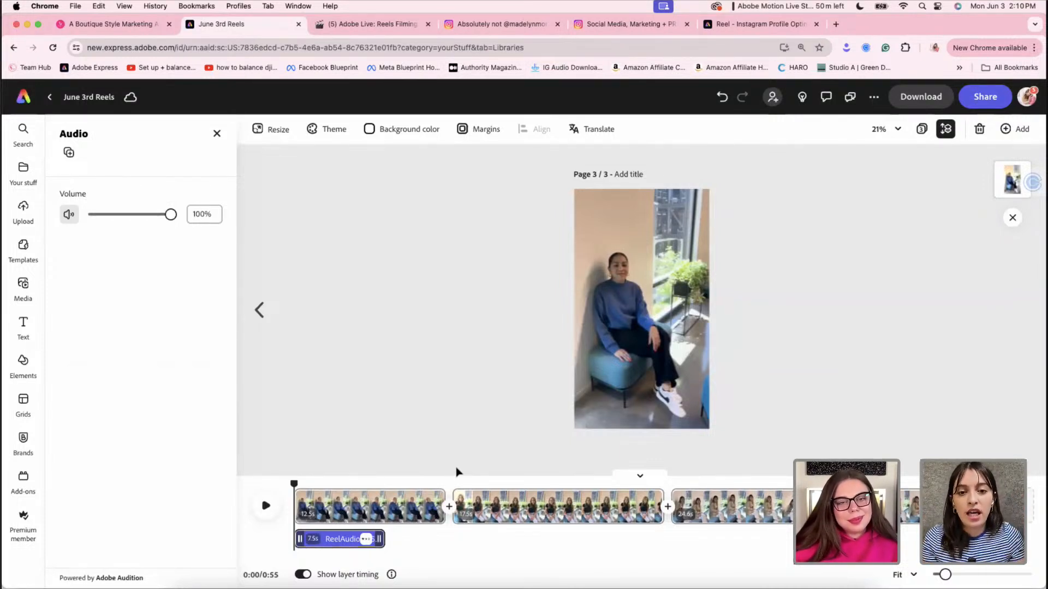
pyautogui.scroll(5, 457, 473)
pyautogui.scroll(-3, 457, 473)
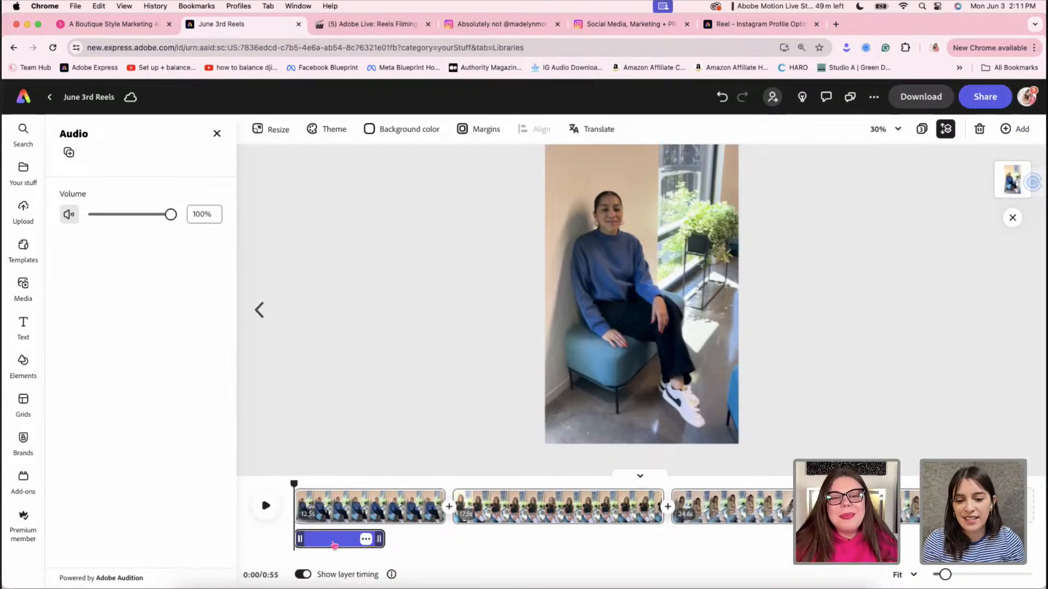
pyautogui.moveTo(334, 546); pyautogui.dragTo(924, 538)
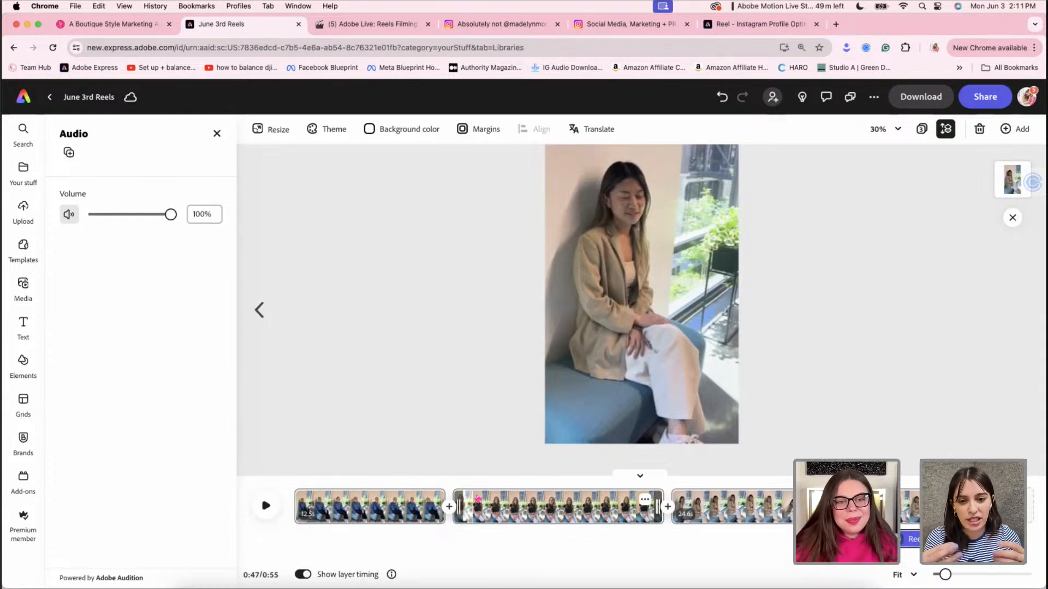
pyautogui.moveTo(708, 486); pyautogui.dragTo(655, 491)
pyautogui.click(911, 544)
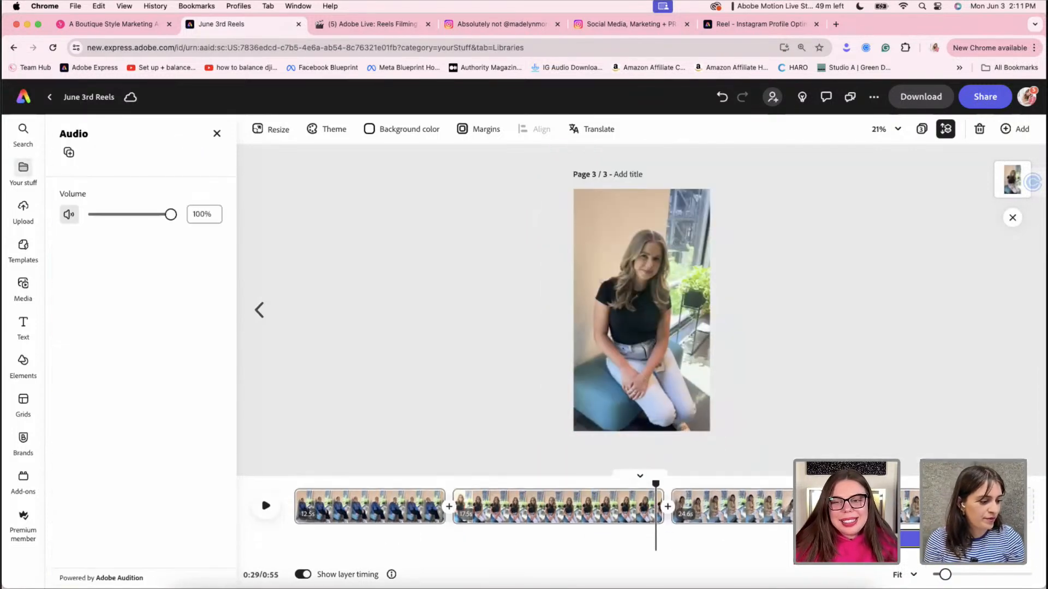
pyautogui.moveTo(912, 540); pyautogui.dragTo(307, 539)
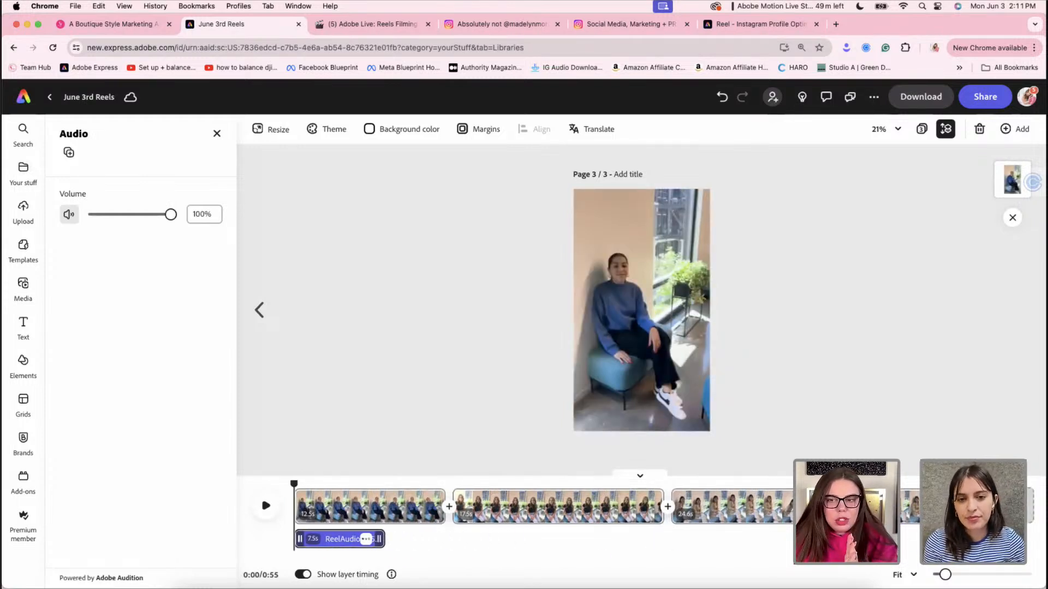
pyautogui.click(921, 129)
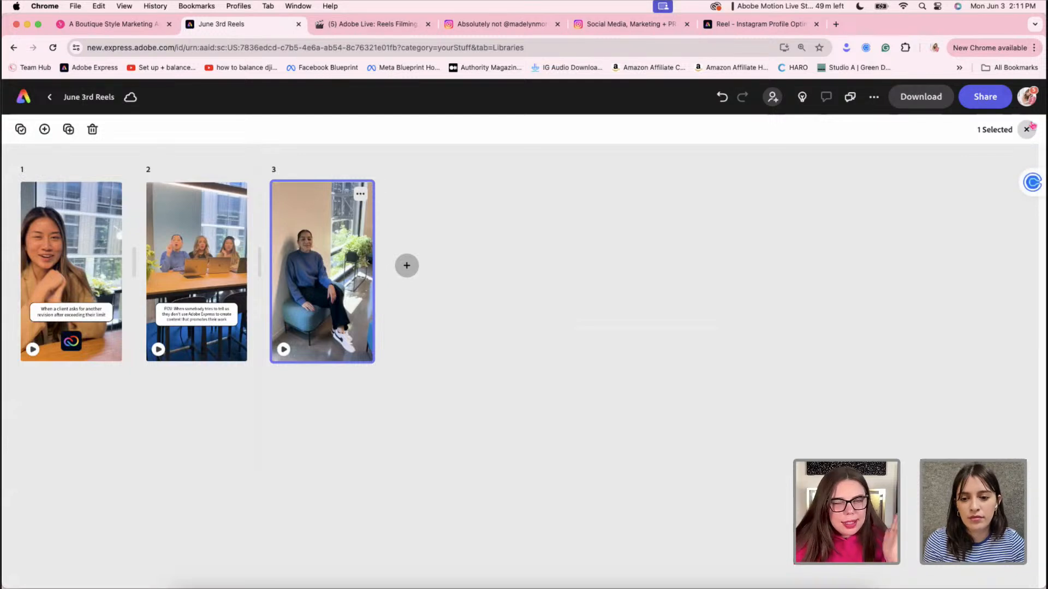
pyautogui.click(1030, 128)
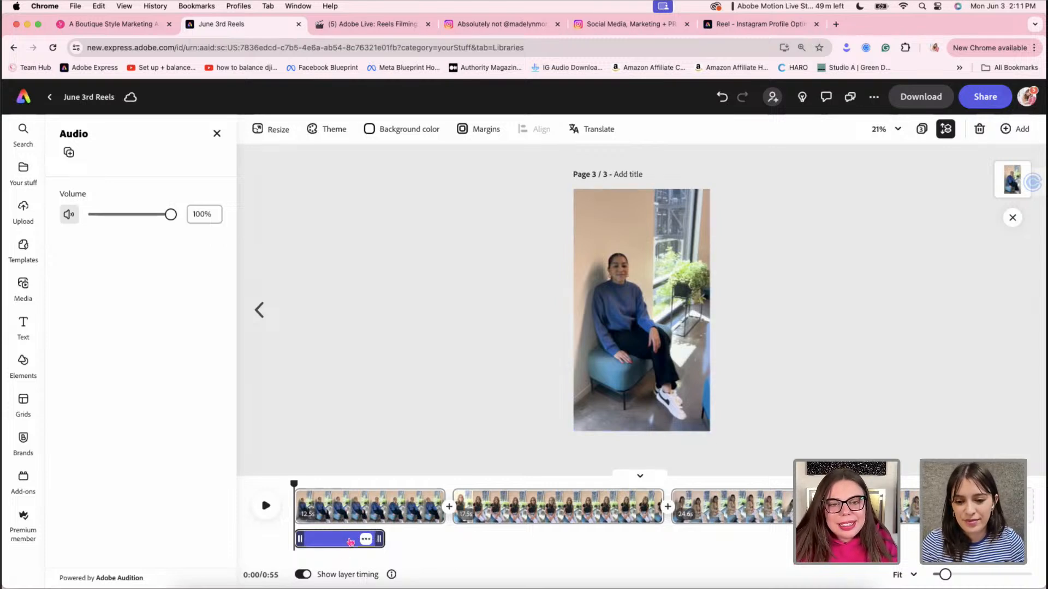
# Move the reel audio to the end of the timeline, and trim the start of the first scene so it lasts 3.2 s
pyautogui.moveTo(350, 541); pyautogui.dragTo(902, 561)
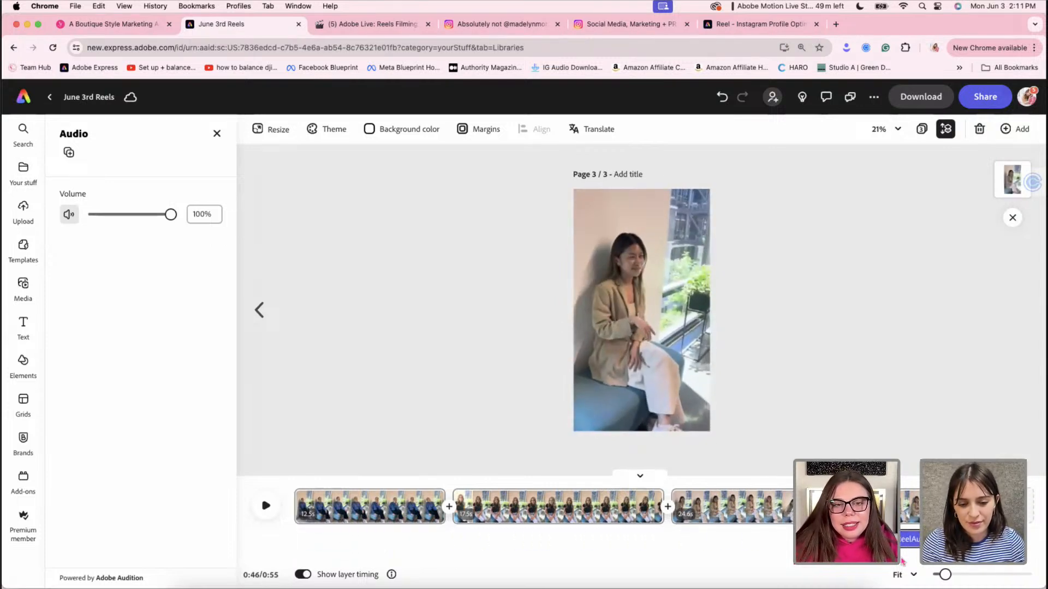
pyautogui.click(295, 479)
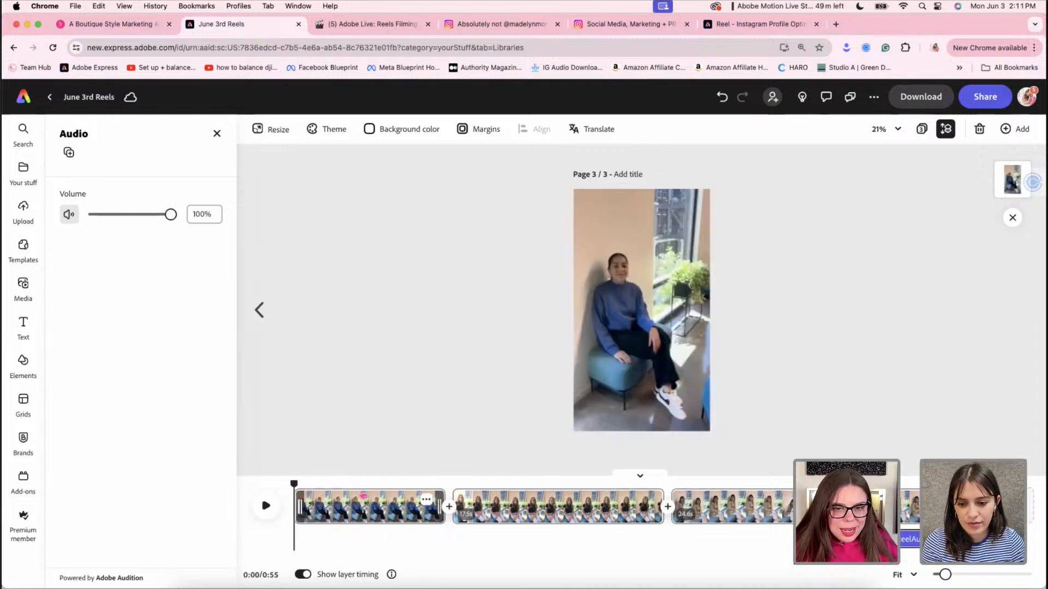
pyautogui.press('space')
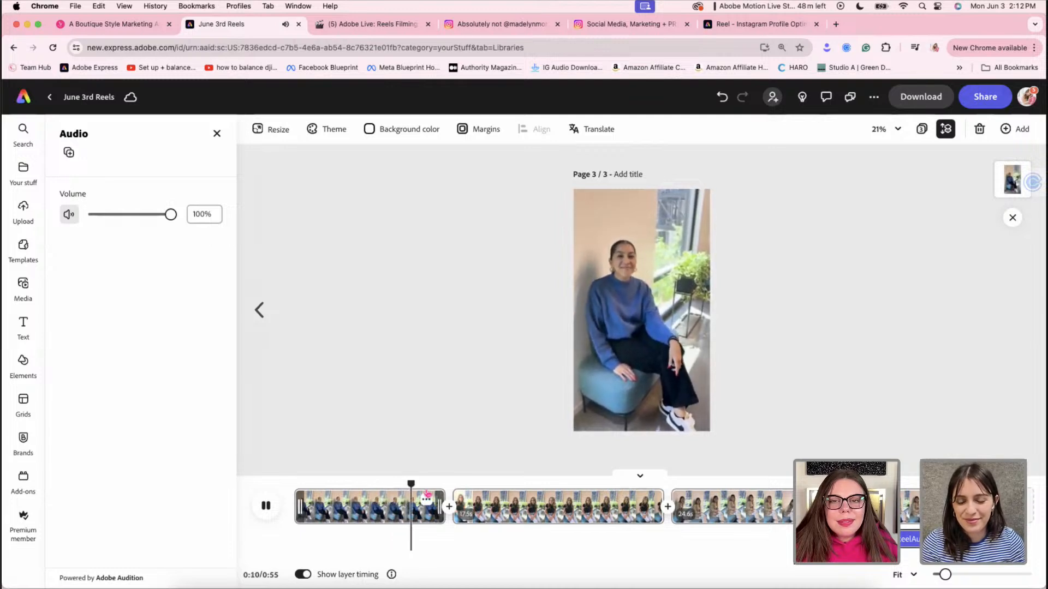
pyautogui.press('space')
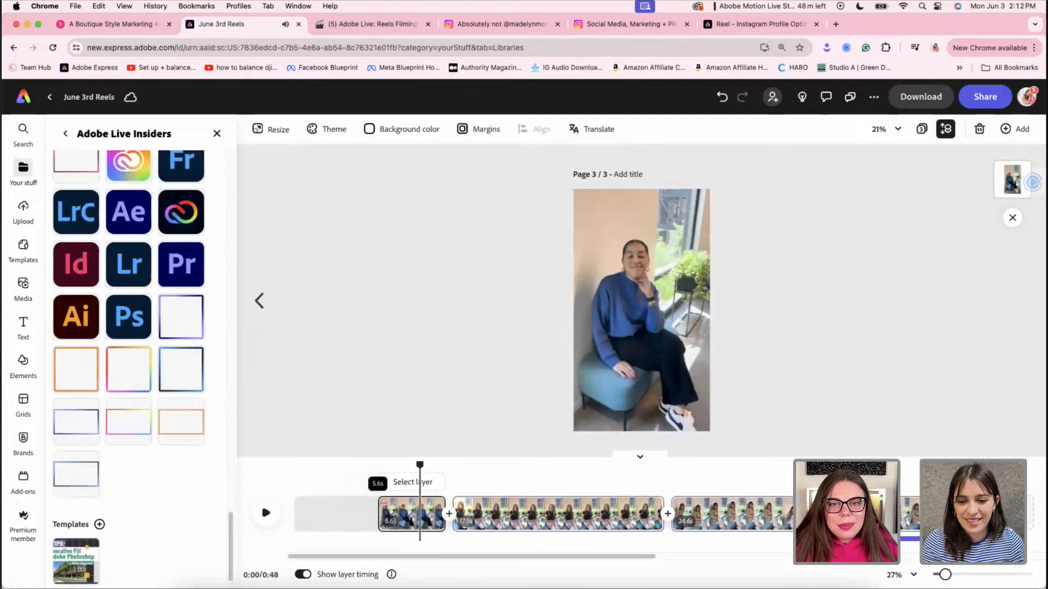
pyautogui.moveTo(384, 503); pyautogui.dragTo(411, 505)
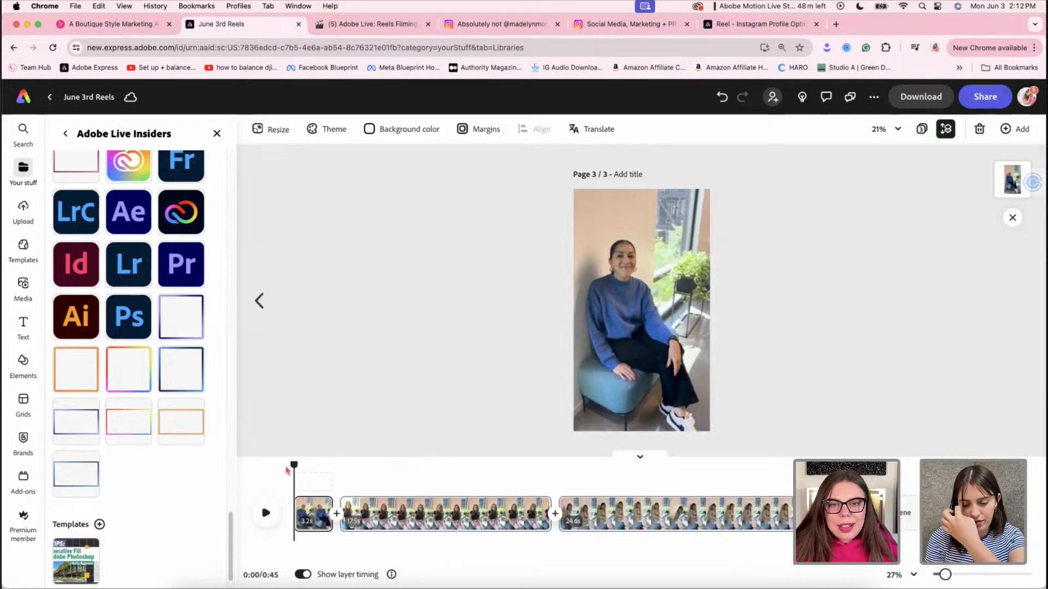
# Play back the first scene and trim its end so the scene lasts 3 s
pyautogui.press('space')
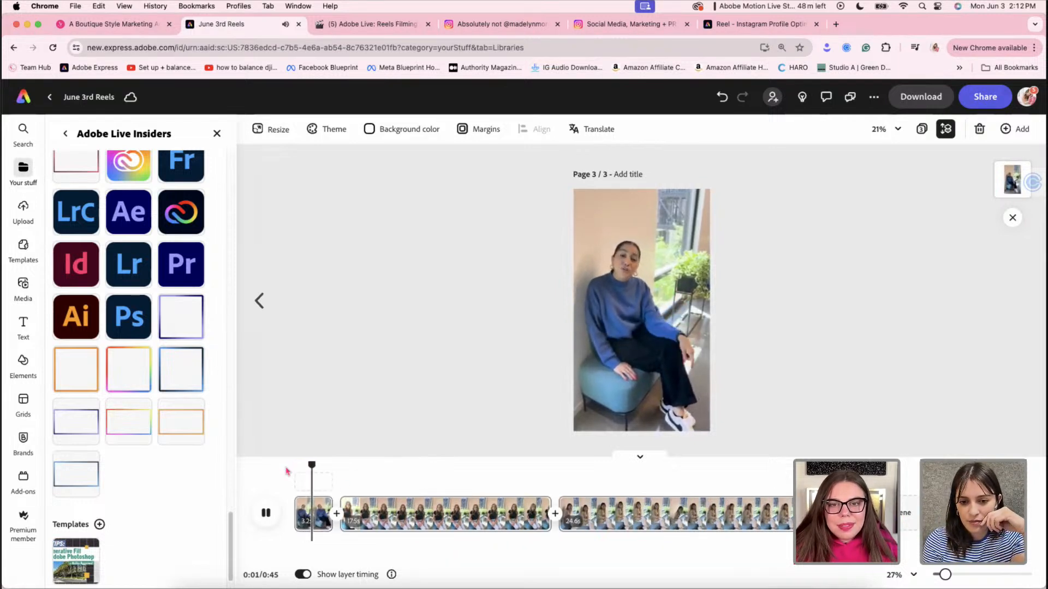
pyautogui.press('space')
pyautogui.press('space')
pyautogui.press('space')
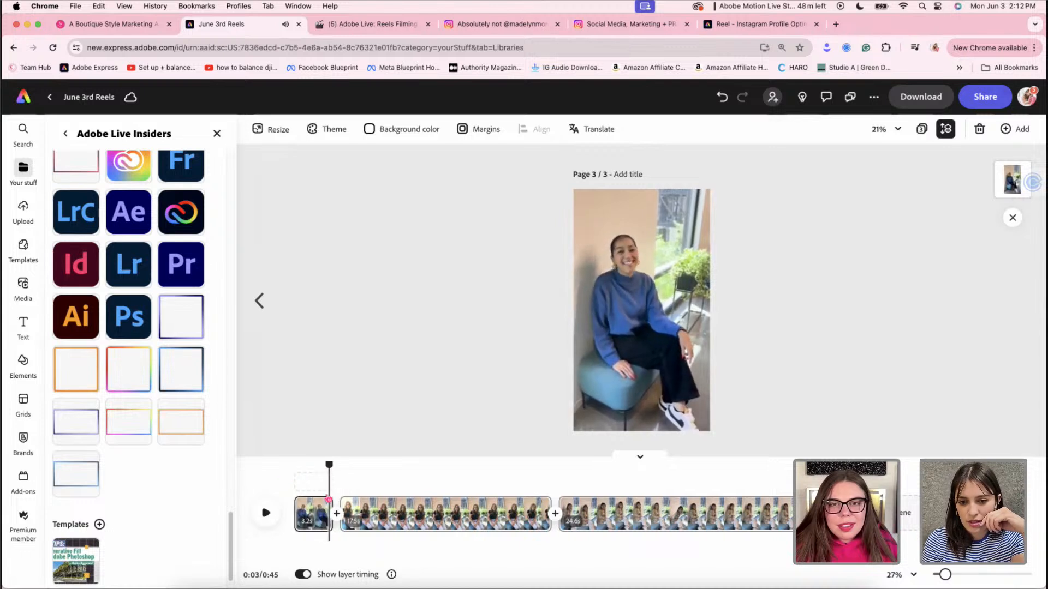
pyautogui.moveTo(328, 500); pyautogui.dragTo(404, 462)
# Preview the second scene and trim its start so the scene lasts 11 s
pyautogui.press('space')
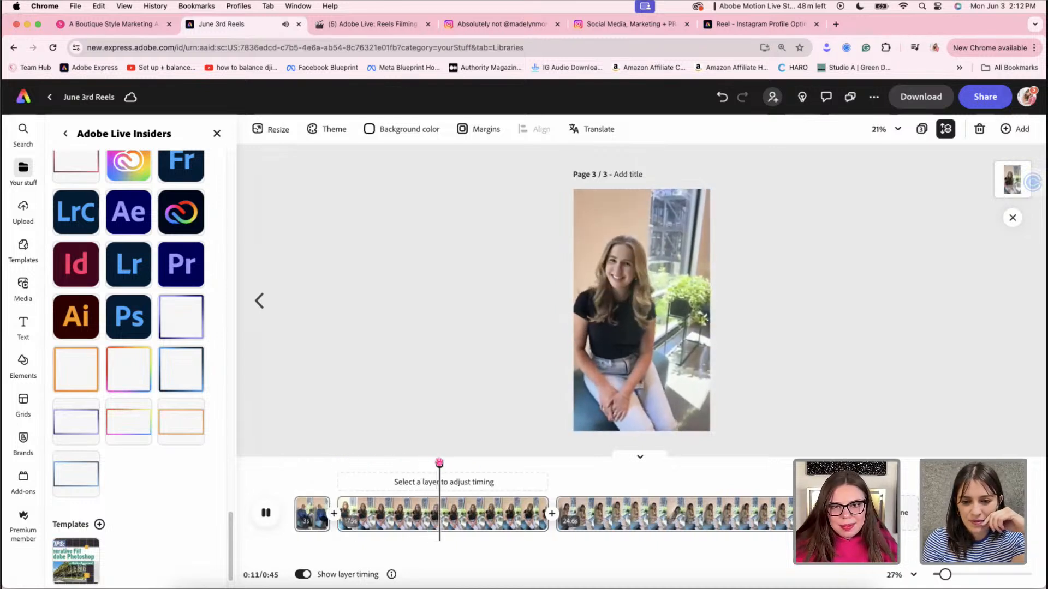
pyautogui.click(413, 521)
pyautogui.moveTo(342, 513); pyautogui.dragTo(423, 513)
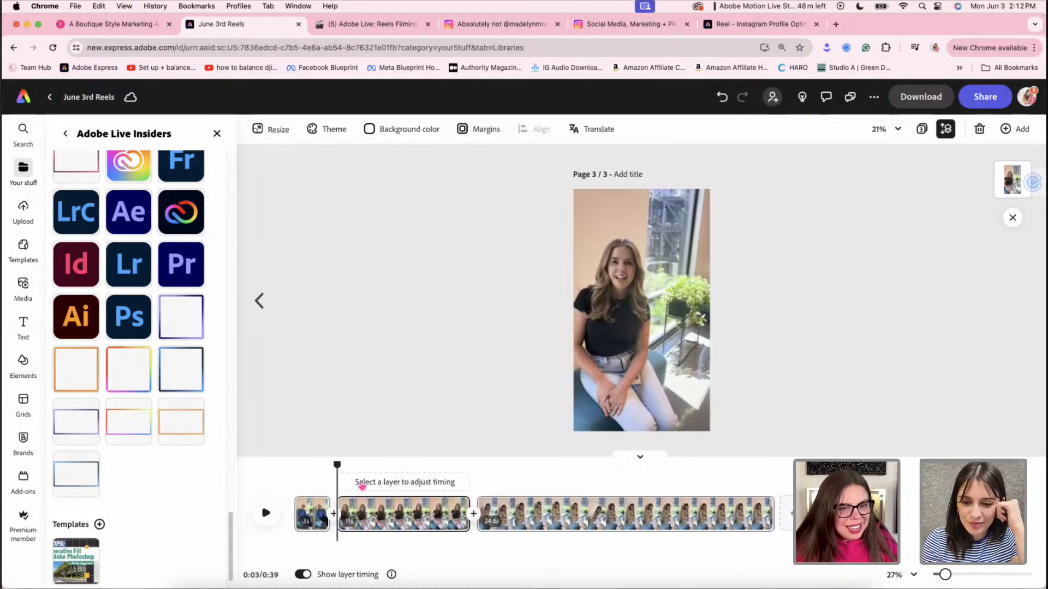
# Trim the end of the second scene so it lasts 2.2 s, and move it ahead of the first scene
pyautogui.press('space')
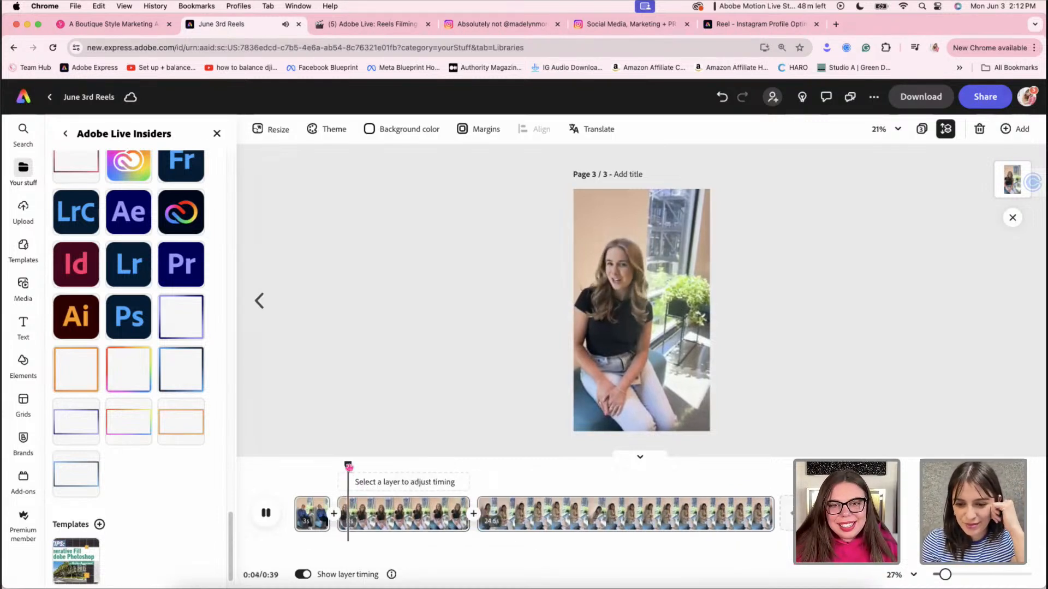
pyautogui.click(464, 497)
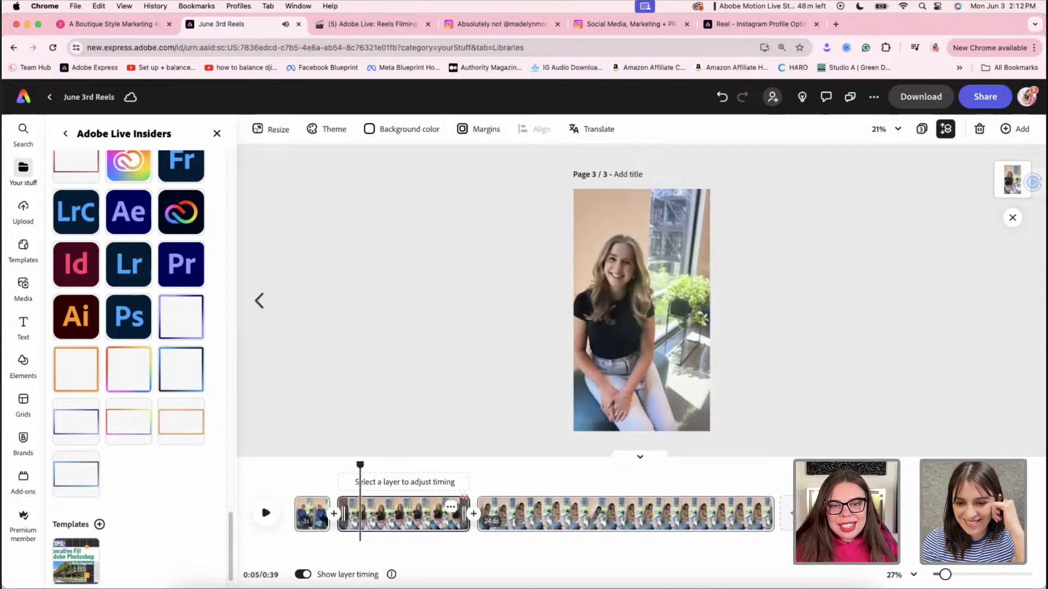
pyautogui.moveTo(463, 498); pyautogui.dragTo(309, 526)
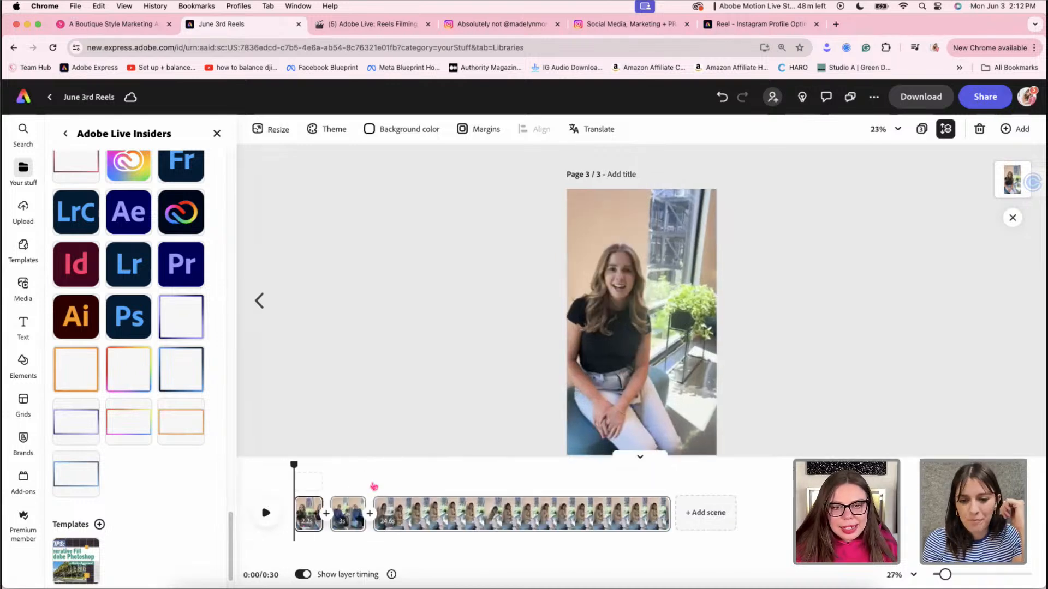
# Play through the third scene to find the usable take and trim its end so the scene lasts 24.1 s
pyautogui.moveTo(456, 480); pyautogui.dragTo(486, 488)
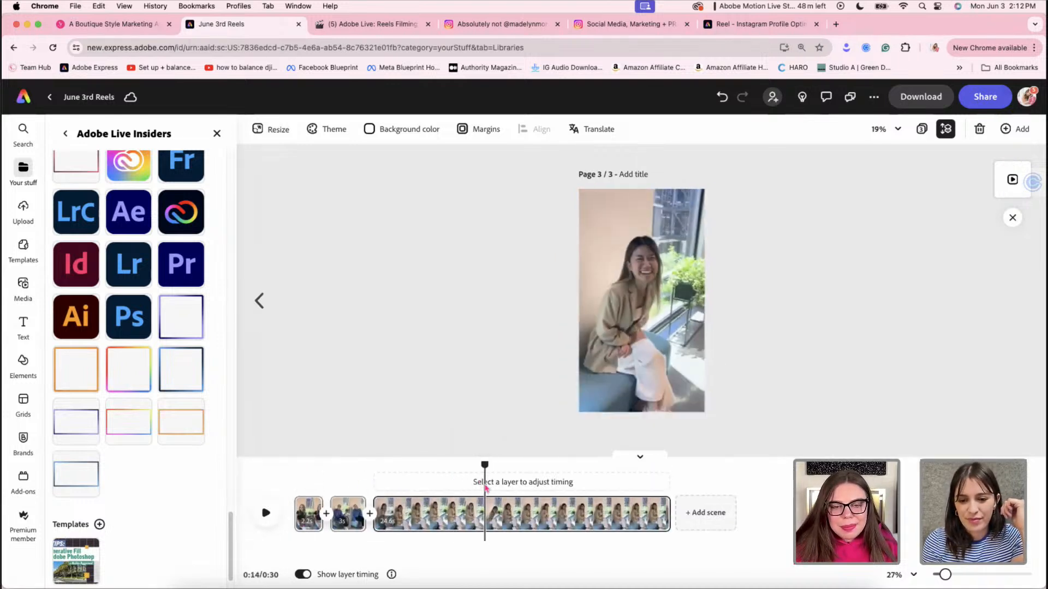
pyautogui.press('space')
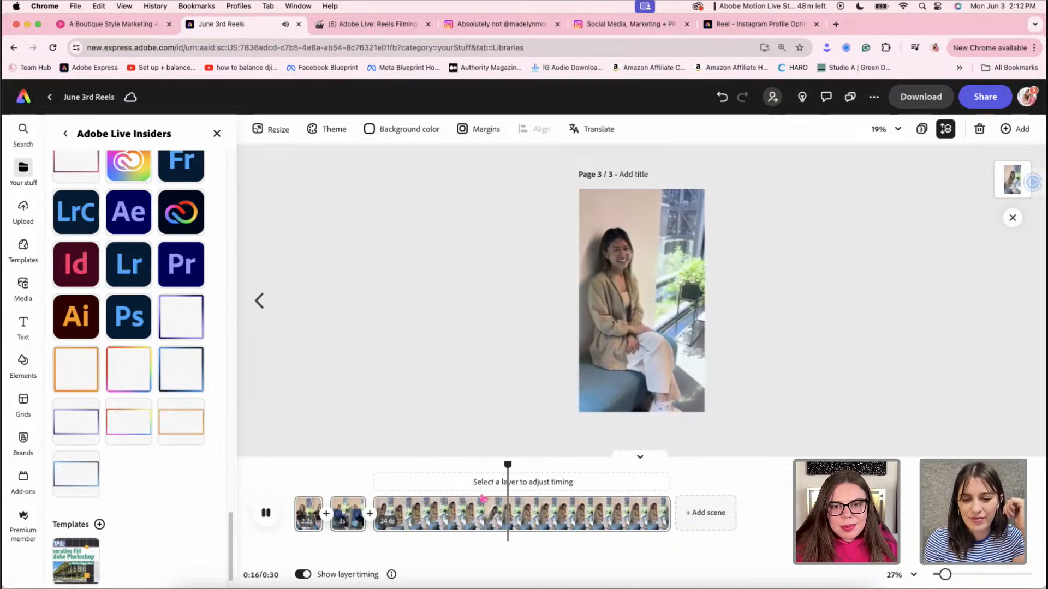
pyautogui.moveTo(522, 464); pyautogui.dragTo(593, 464)
pyautogui.press('space')
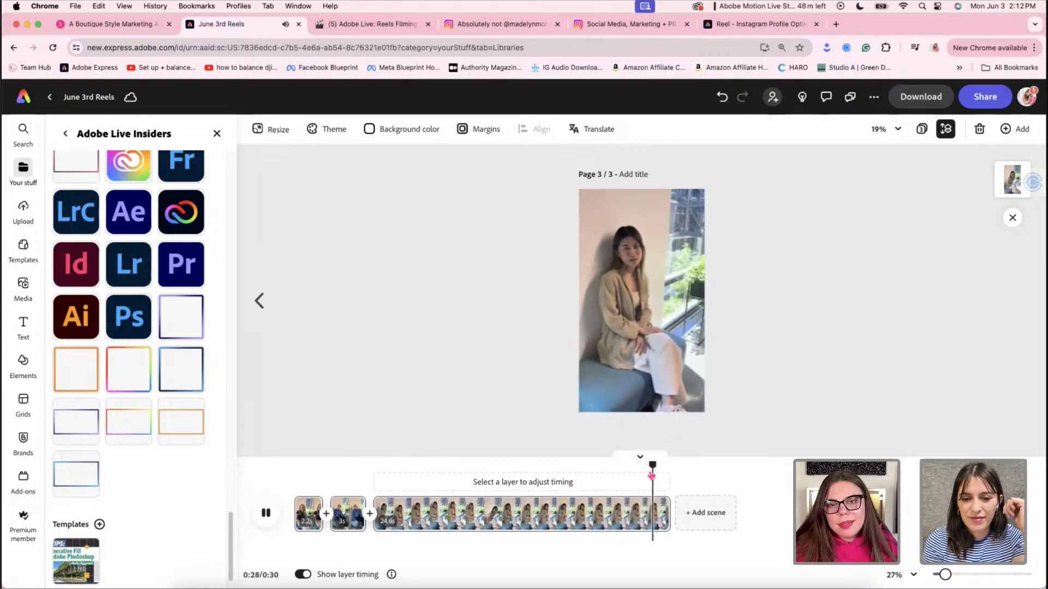
pyautogui.press('space')
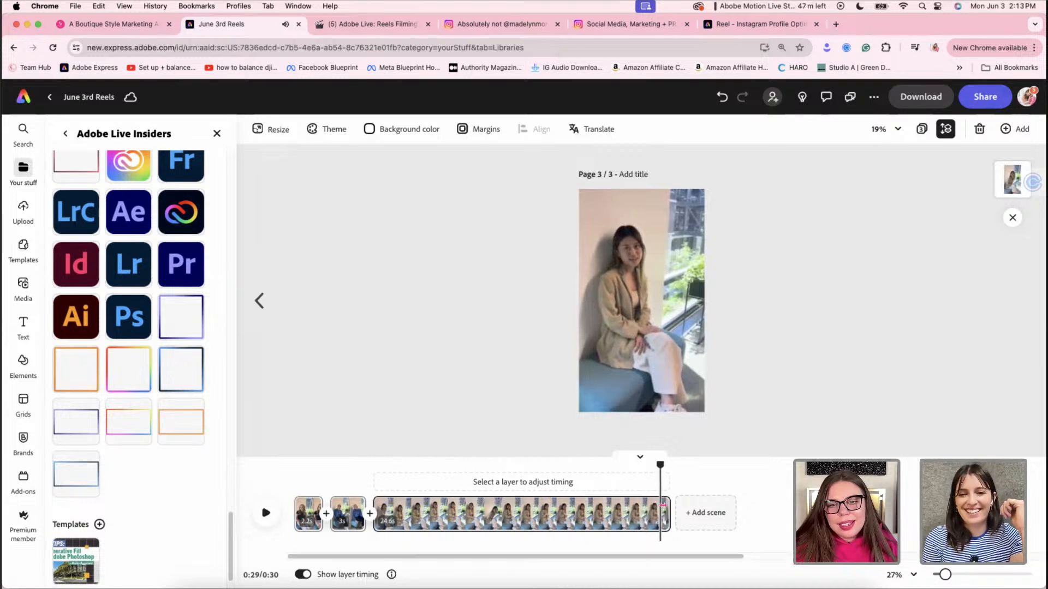
pyautogui.moveTo(663, 505); pyautogui.dragTo(657, 506)
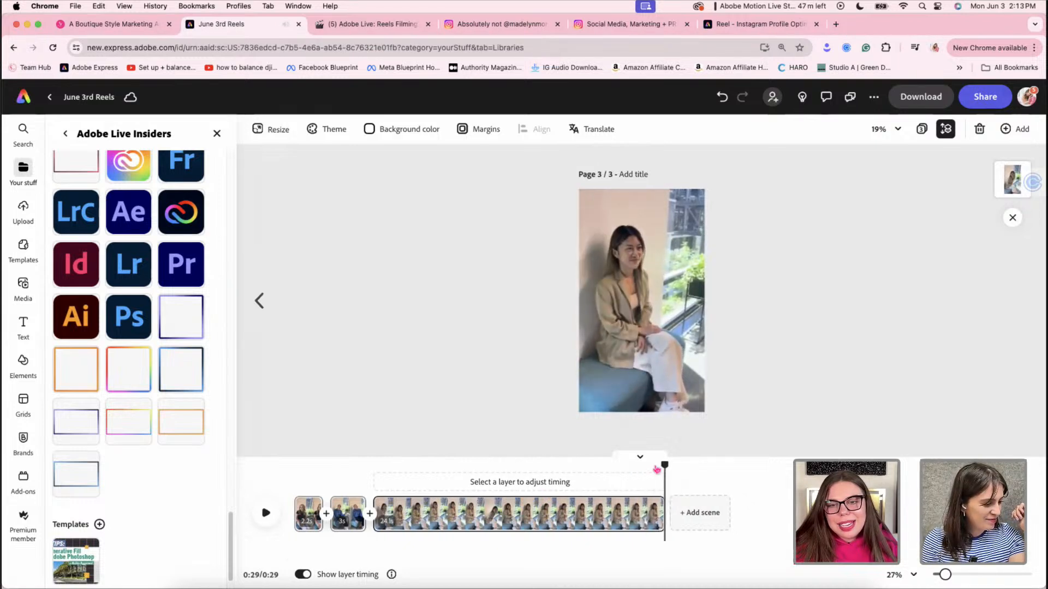
# Trim the start of the third scene so it lasts 4.3 s, and move it to the beginning of the reel
pyautogui.moveTo(656, 469); pyautogui.dragTo(621, 474)
pyautogui.press('space')
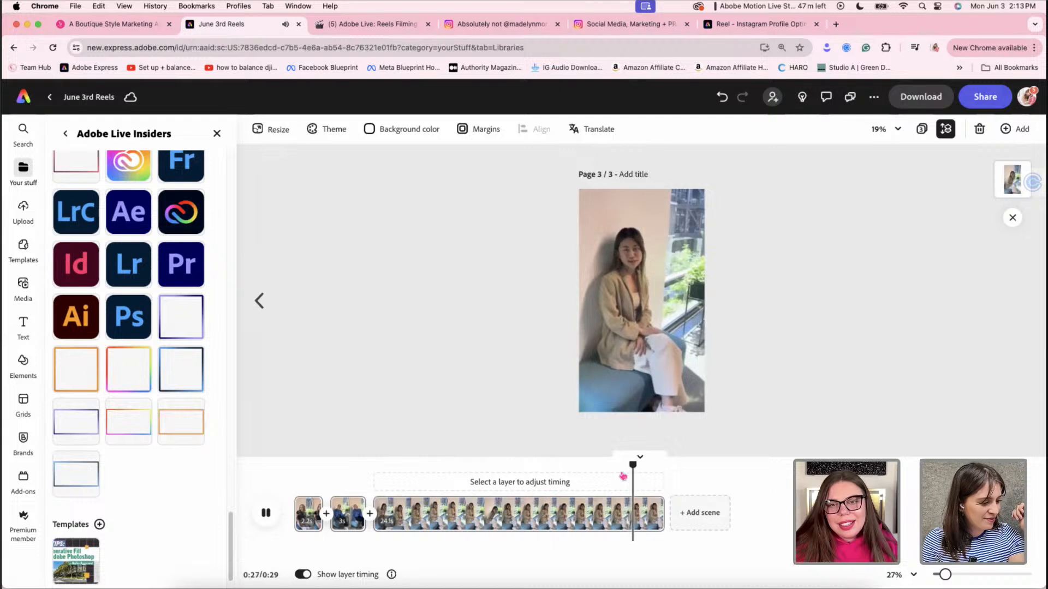
pyautogui.click(615, 500)
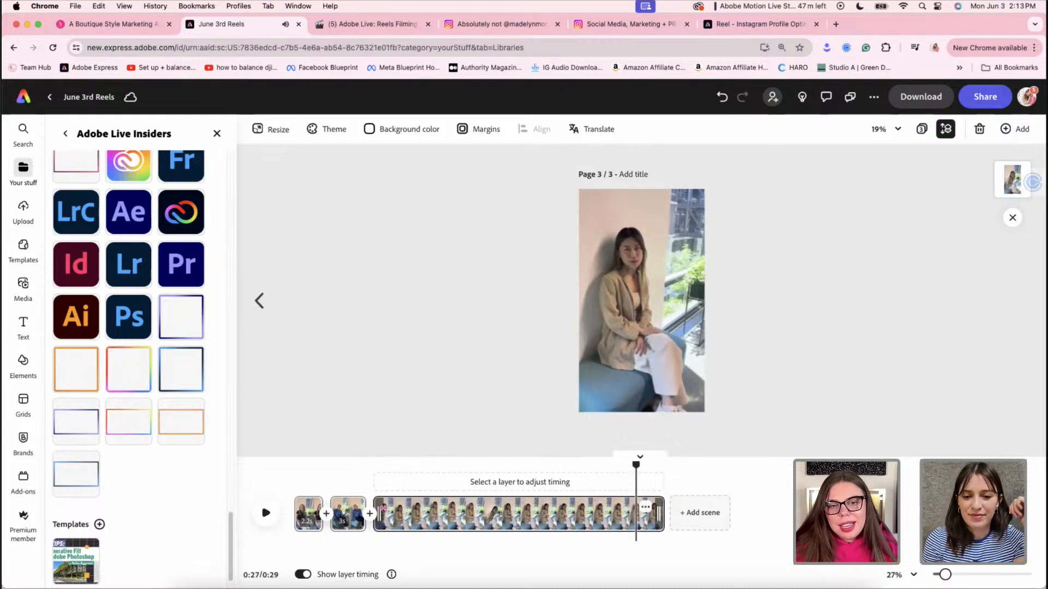
pyautogui.moveTo(383, 508); pyautogui.dragTo(618, 505)
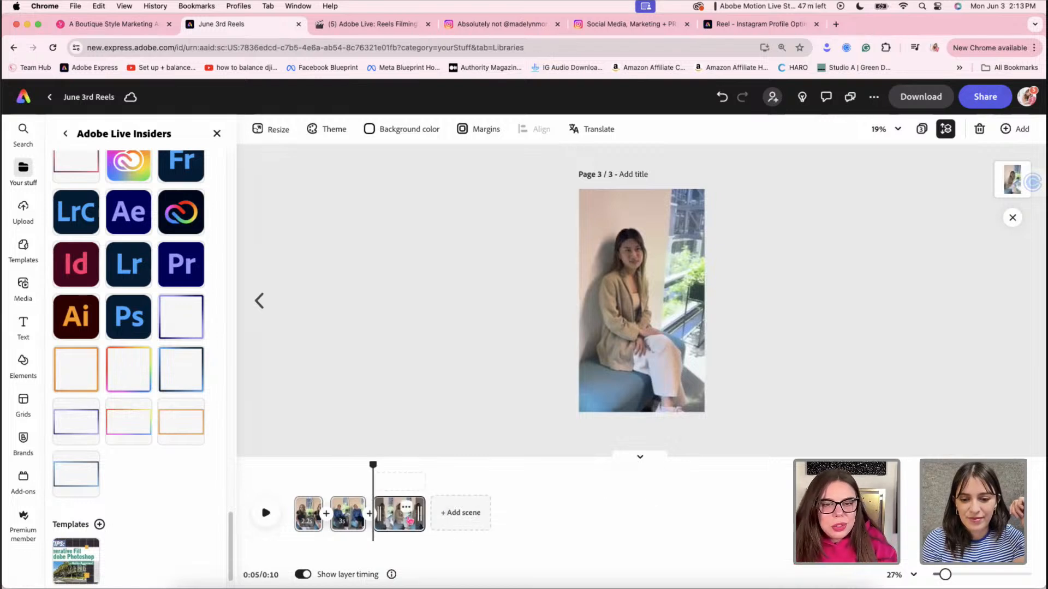
pyautogui.moveTo(404, 520); pyautogui.dragTo(289, 510)
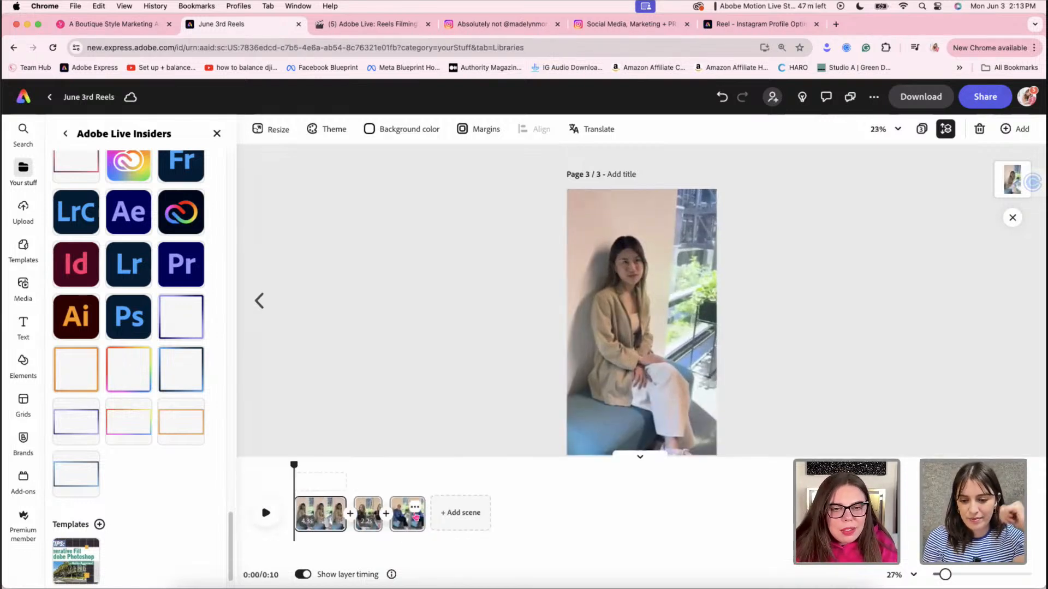
# Place ReelAudio-23548.mp3 from Finder at the start of page 3's timeline and play the reel
pyautogui.click(194, 586)
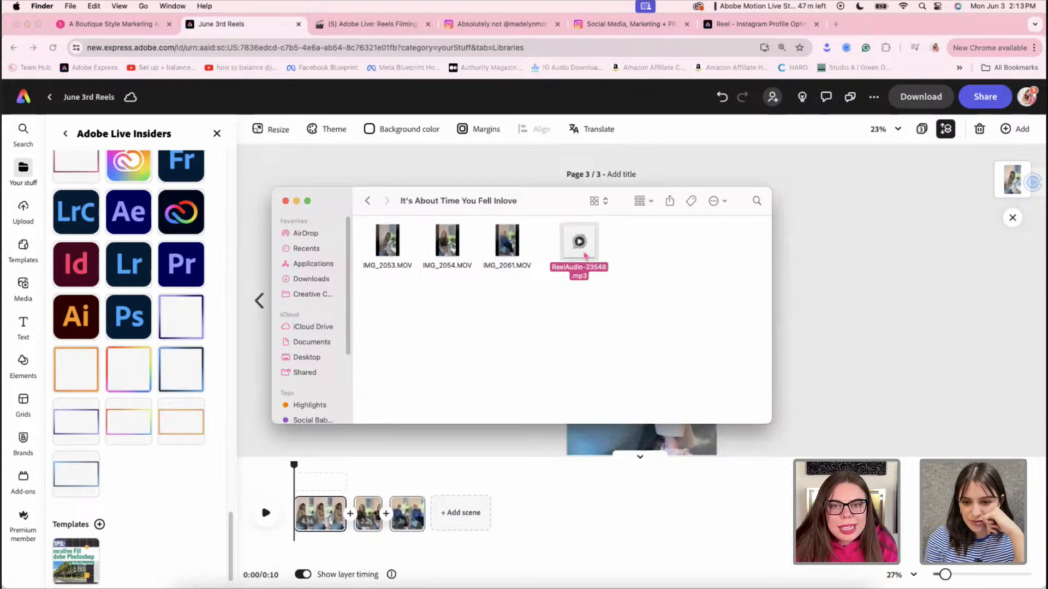
pyautogui.moveTo(584, 256); pyautogui.dragTo(336, 539)
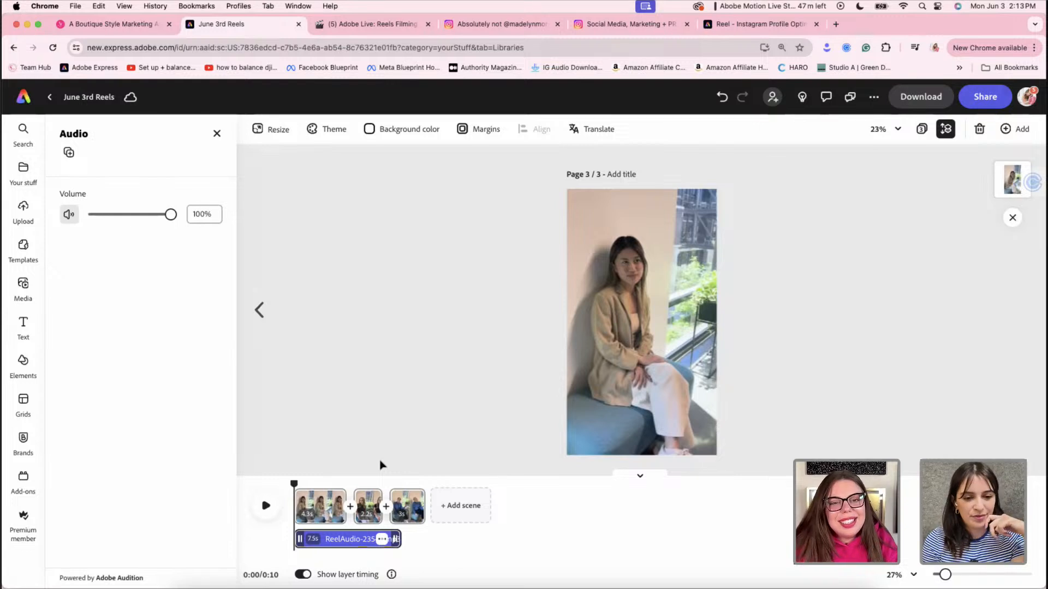
pyautogui.click(266, 506)
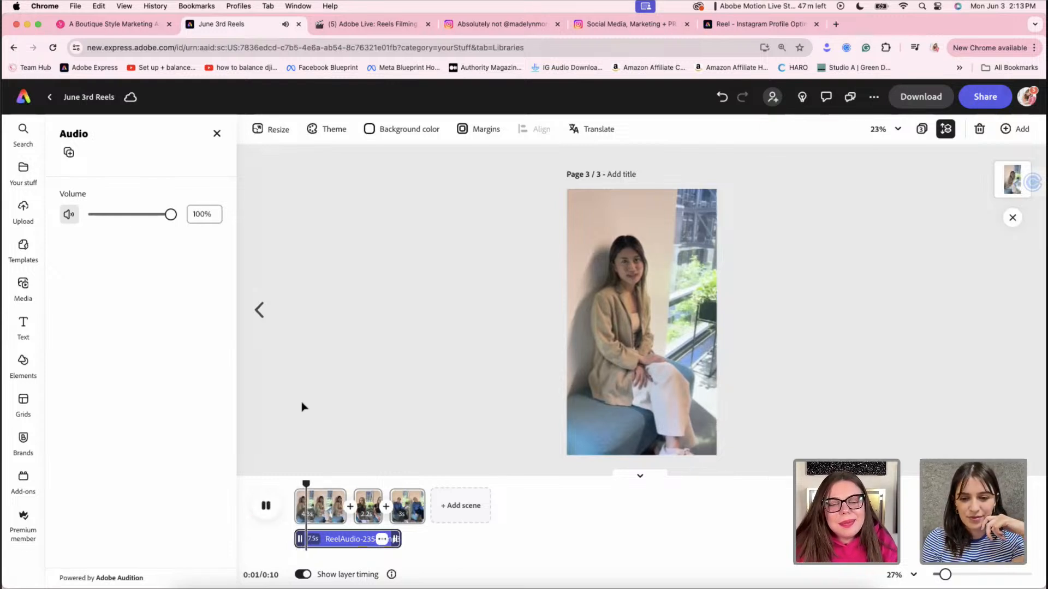
# Trim the start of the first scene so it lasts 3.3 s, and play the reel to check the timing
pyautogui.press('space')
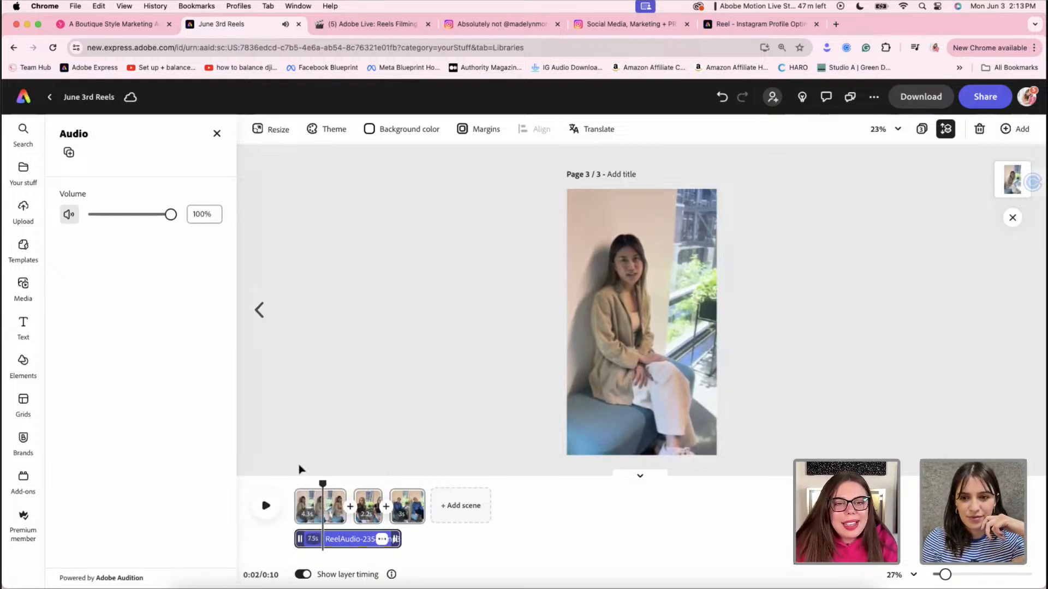
pyautogui.moveTo(300, 496); pyautogui.dragTo(317, 499)
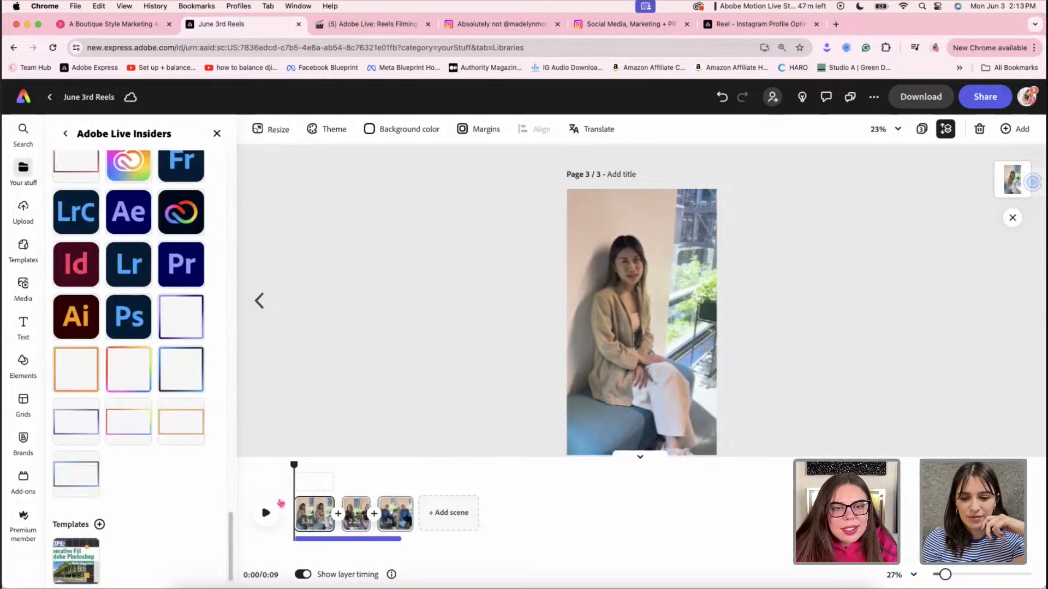
pyautogui.click(276, 510)
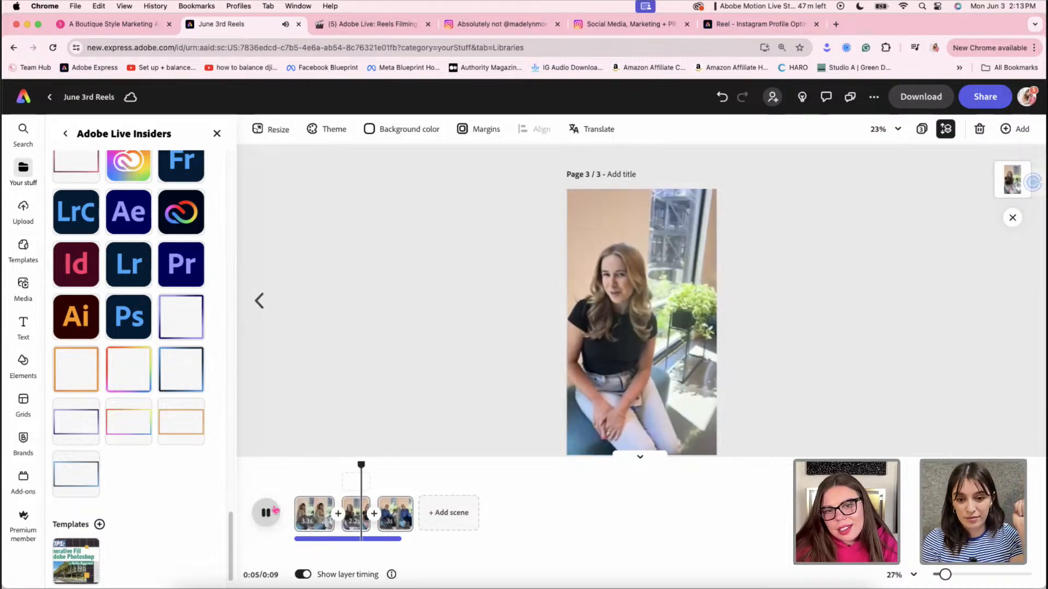
pyautogui.click(275, 511)
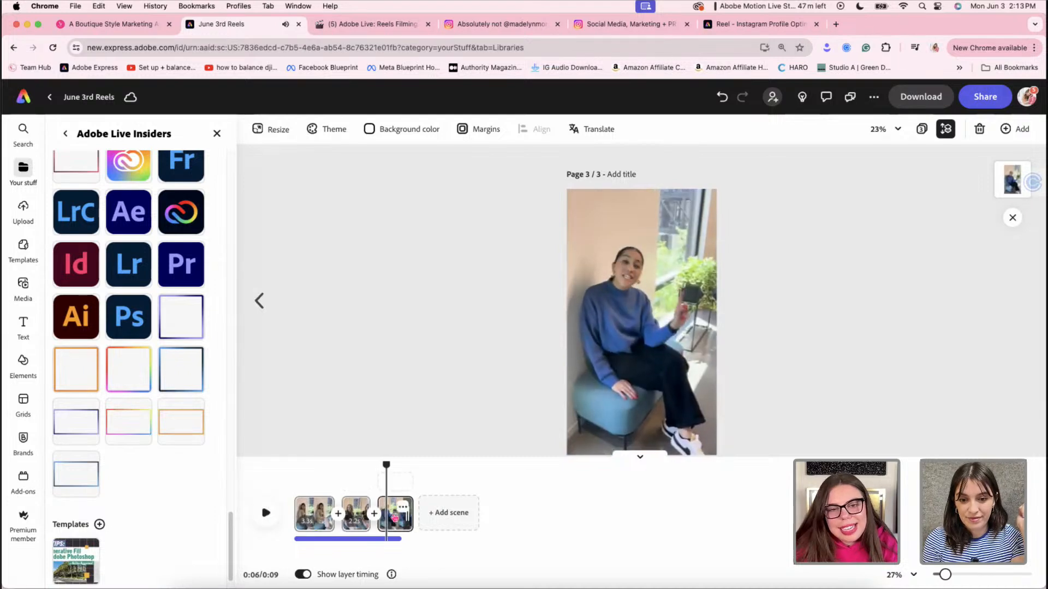
# Trim the start of the third scene so it lasts 2.6 s, and mute its video clip
pyautogui.moveTo(383, 507); pyautogui.dragTo(388, 507)
pyautogui.click(627, 323)
pyautogui.rightClick(627, 323)
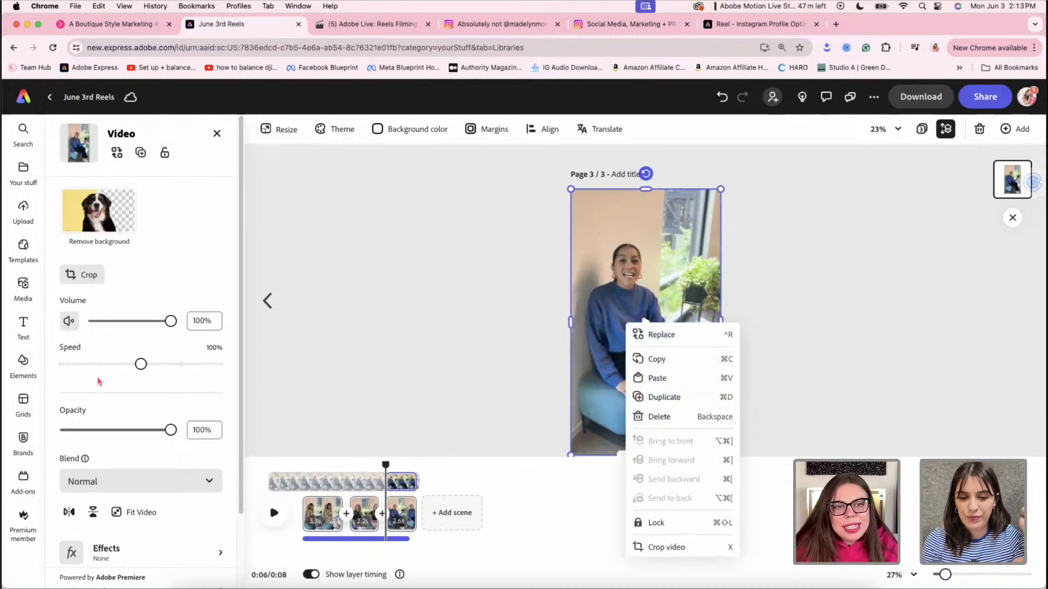
pyautogui.click(98, 369)
pyautogui.click(69, 320)
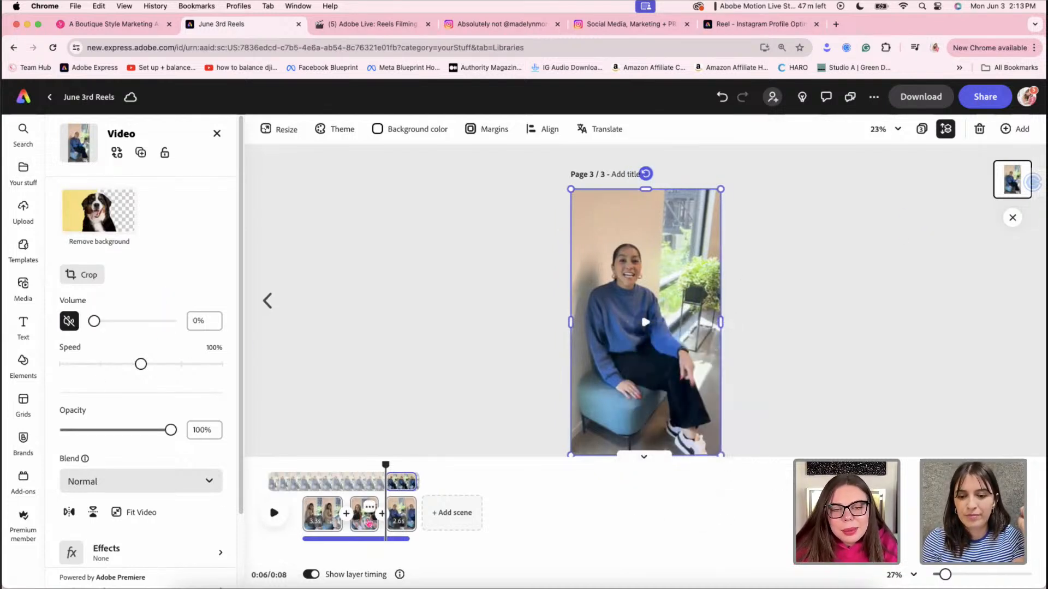
# Mute the video clips in the second and first scenes so only the reel audio plays
pyautogui.click(355, 512)
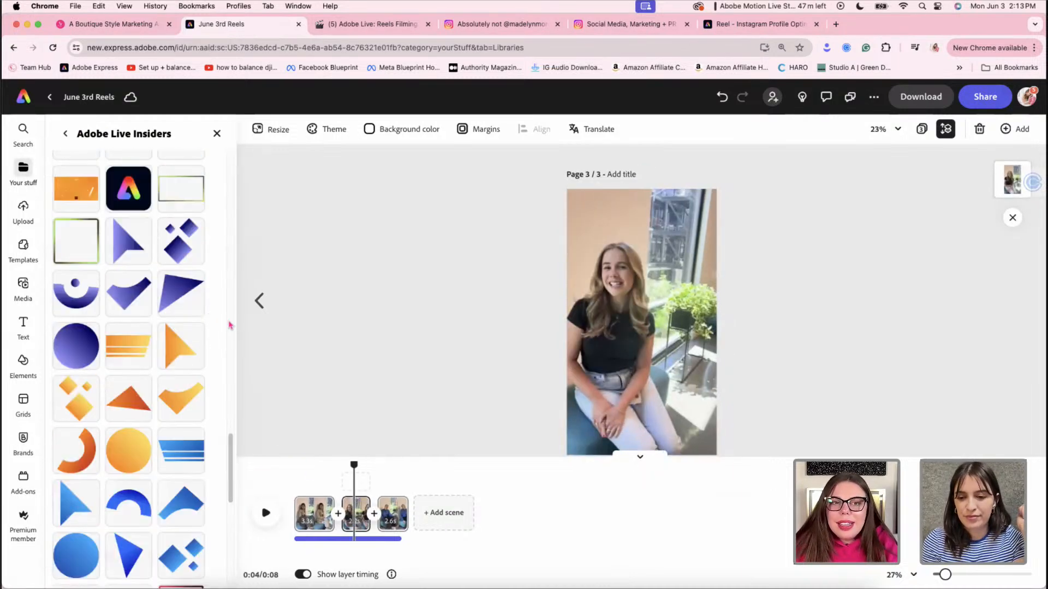
pyautogui.click(614, 323)
pyautogui.click(69, 321)
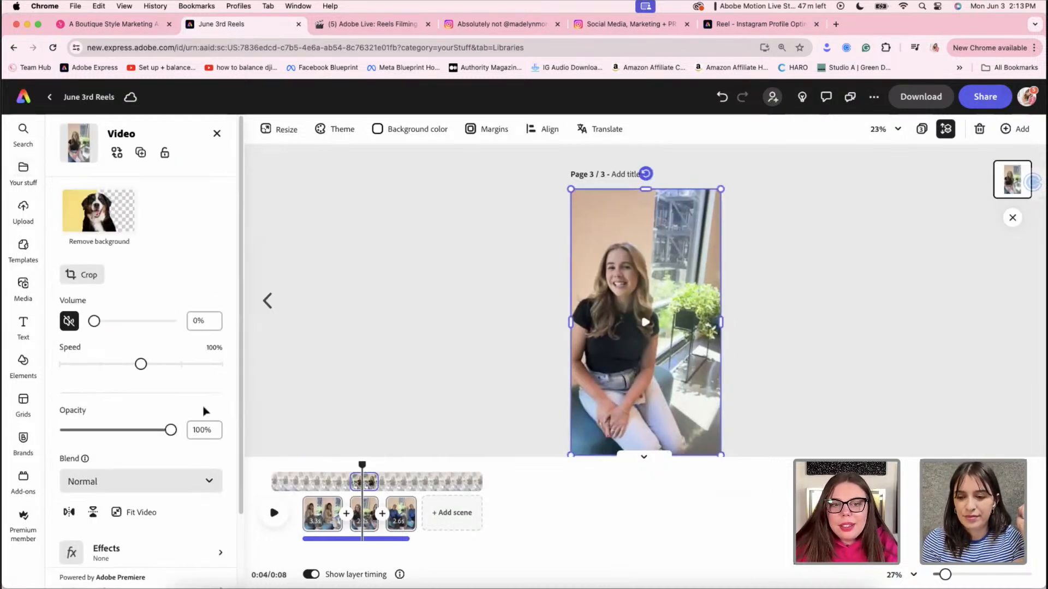
pyautogui.click(327, 511)
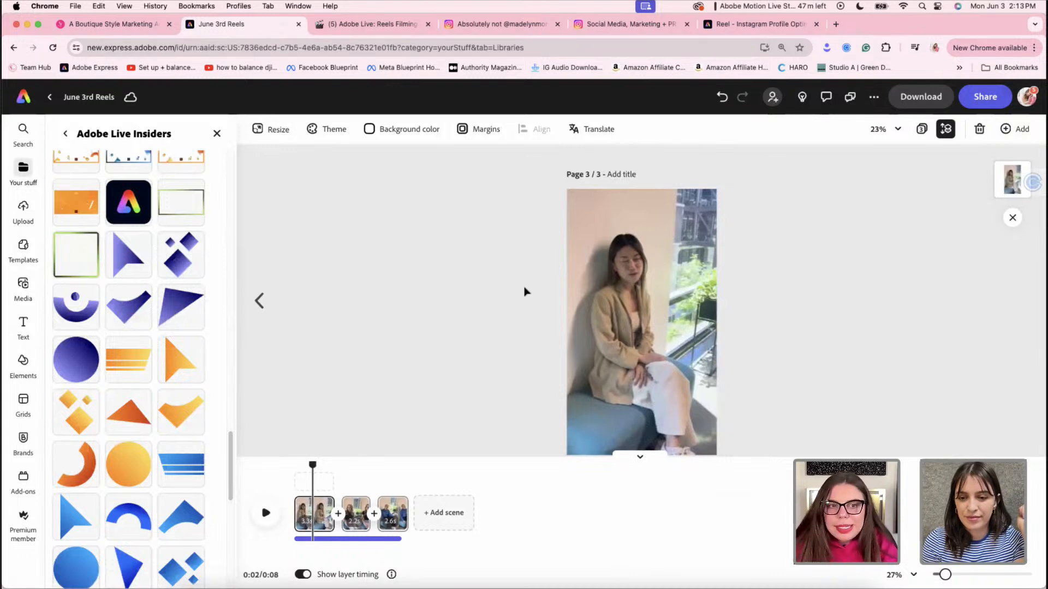
pyautogui.click(663, 305)
pyautogui.click(69, 322)
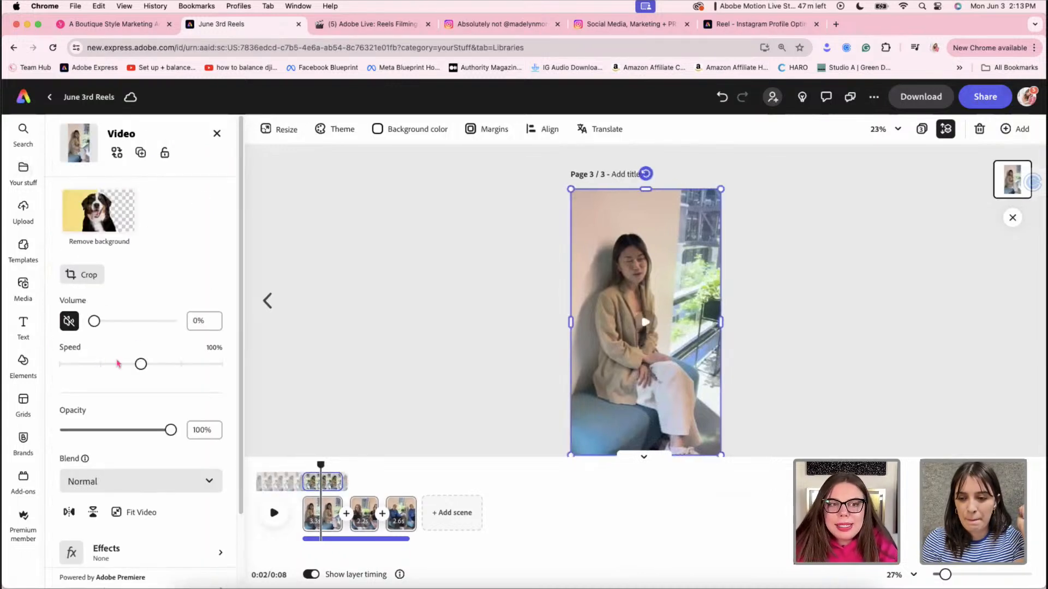
# Play the reel from the start, trim the end of the first scene so it lasts 3.2 s, and play it through
pyautogui.moveTo(315, 466); pyautogui.dragTo(280, 466)
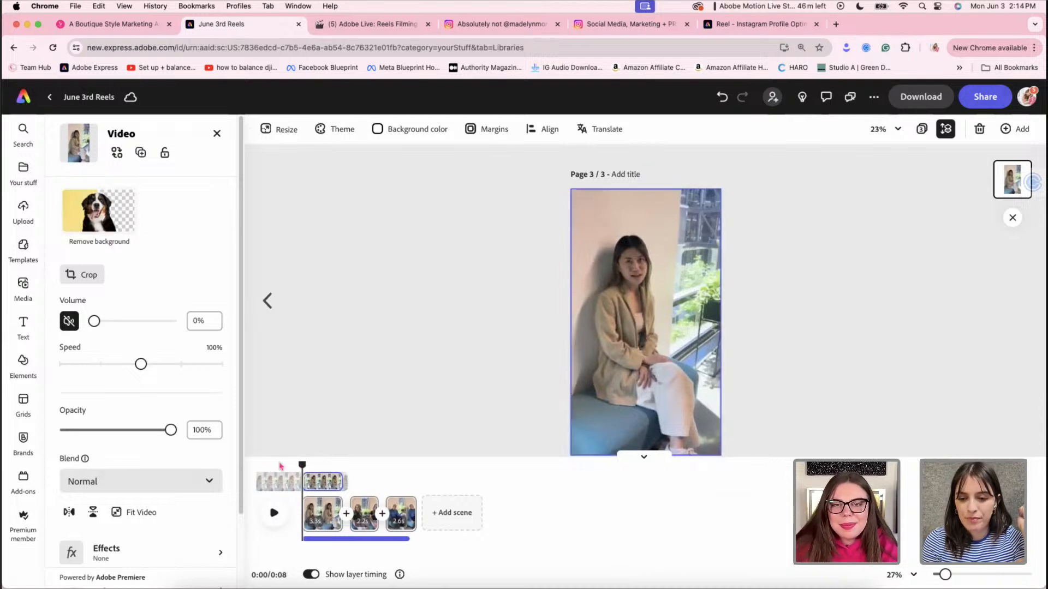
pyautogui.press('space')
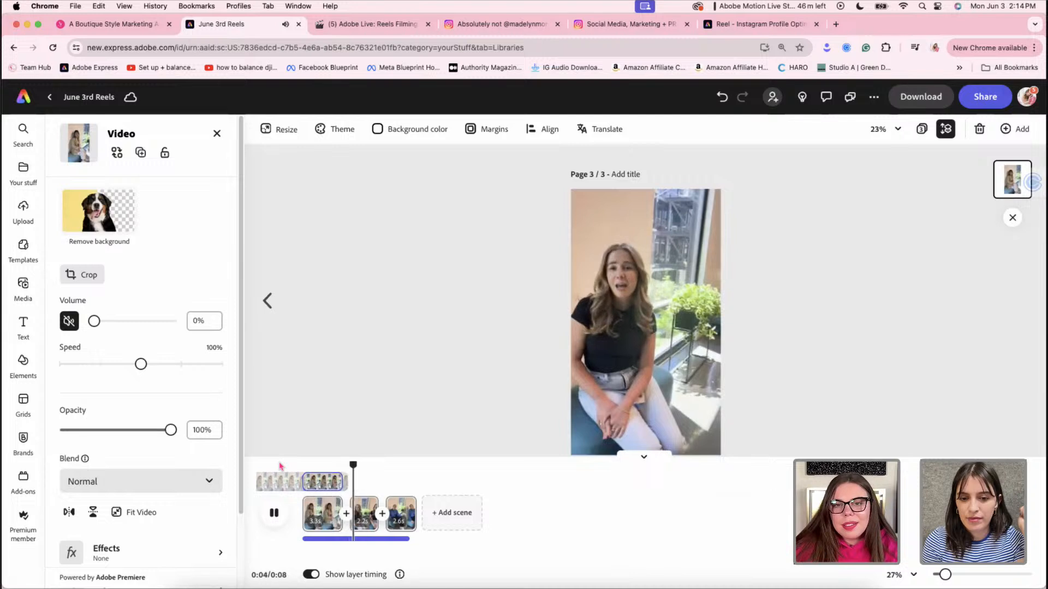
pyautogui.click(273, 512)
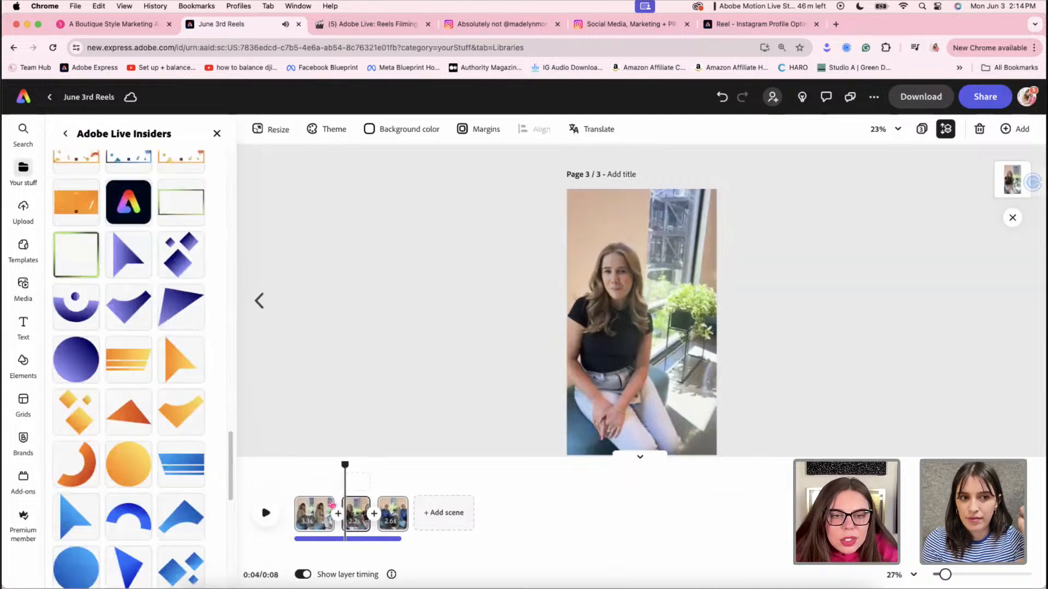
pyautogui.moveTo(329, 502); pyautogui.dragTo(181, 470)
pyautogui.press('space')
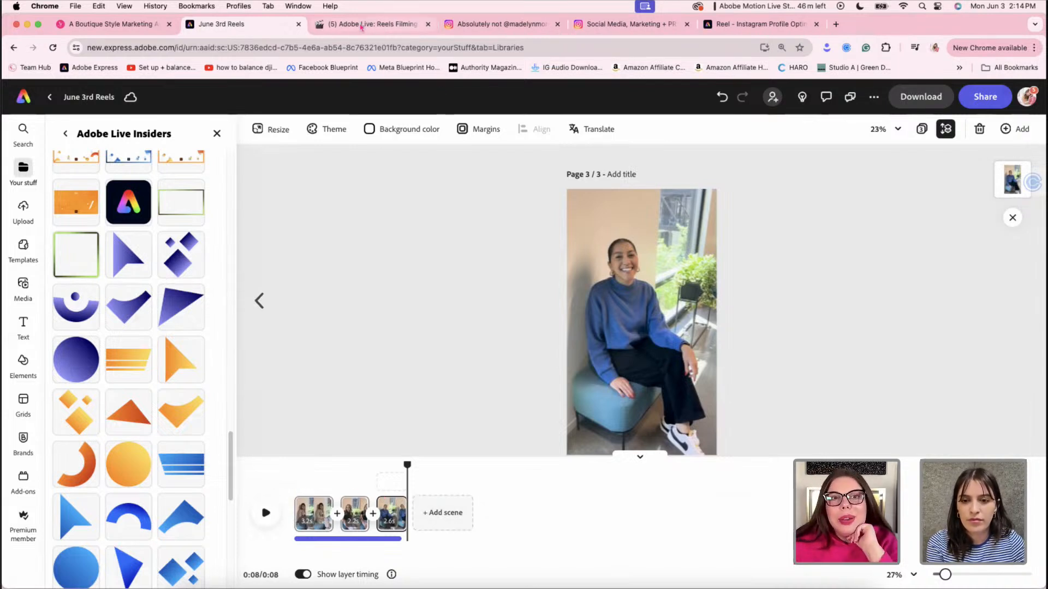
# Switch to the Reels Filming List in Notion, filter it to Filmed: Checked, and look through the filmed ideas
pyautogui.click(361, 26)
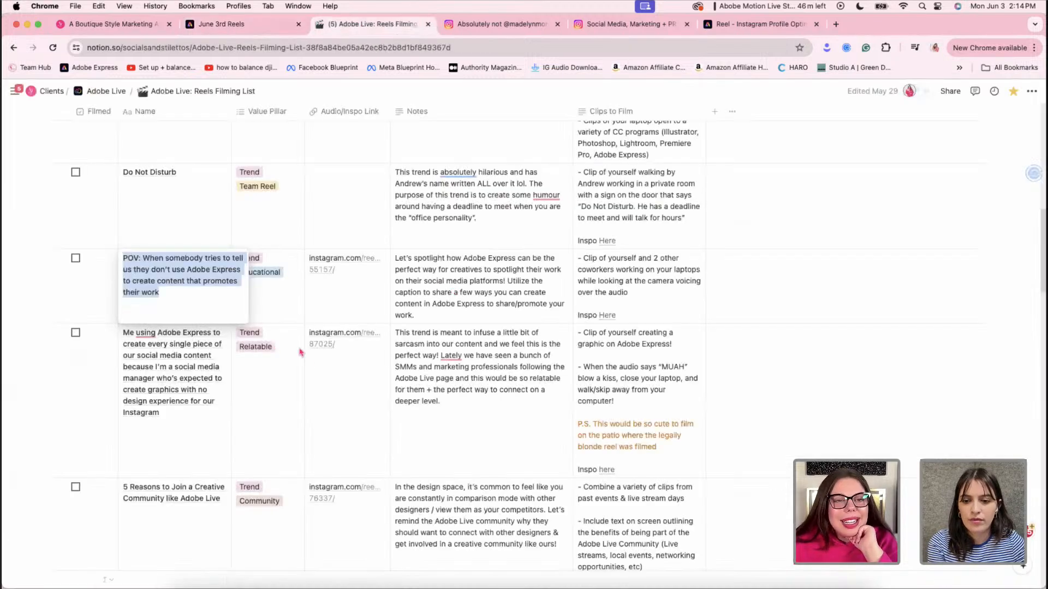
pyautogui.scroll(-6, 262, 370)
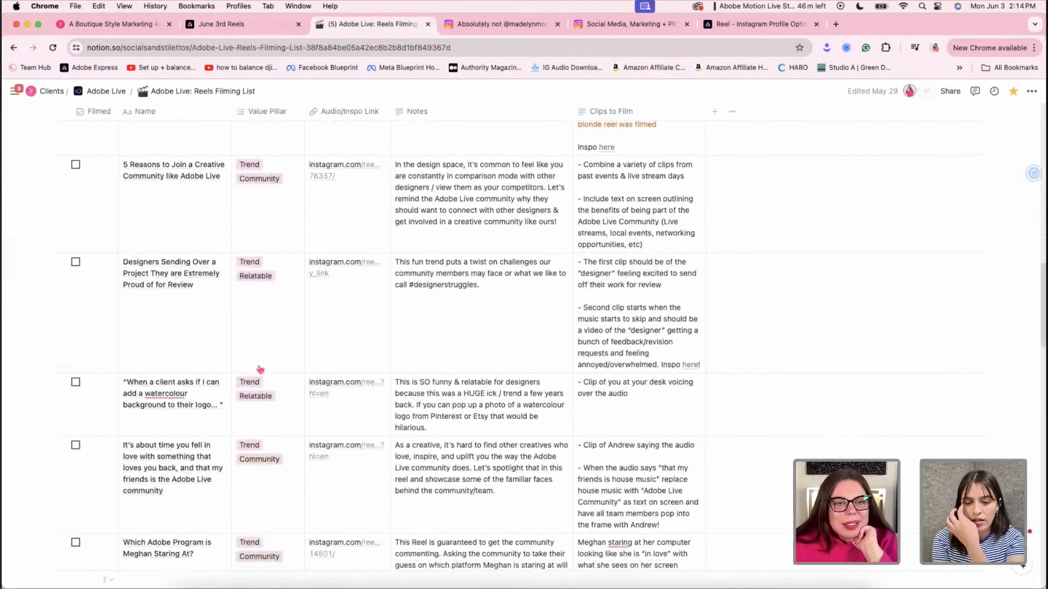
pyautogui.scroll(10, 260, 370)
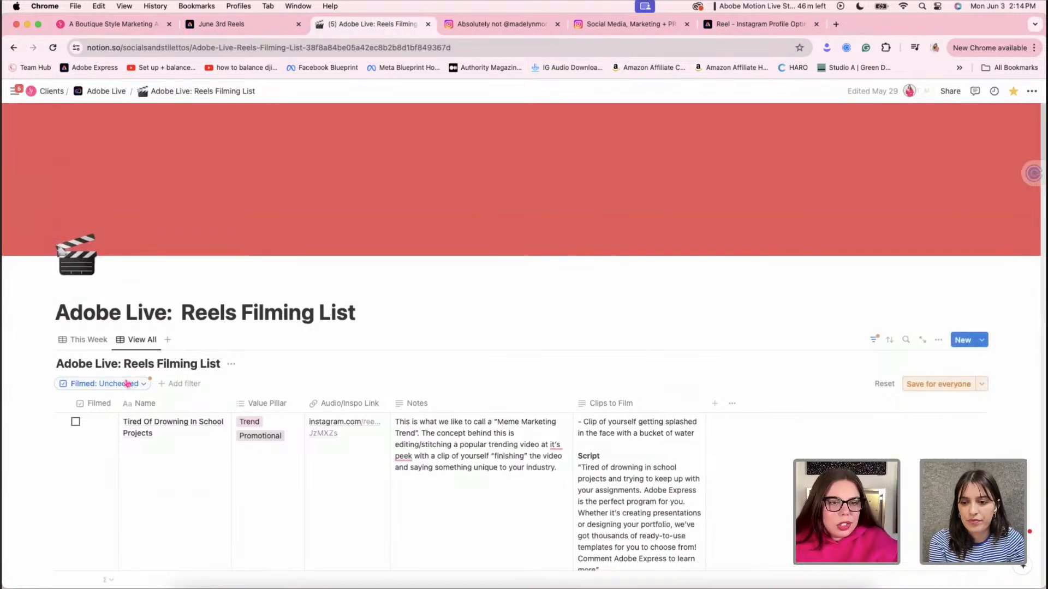
pyautogui.click(125, 384)
pyautogui.click(77, 434)
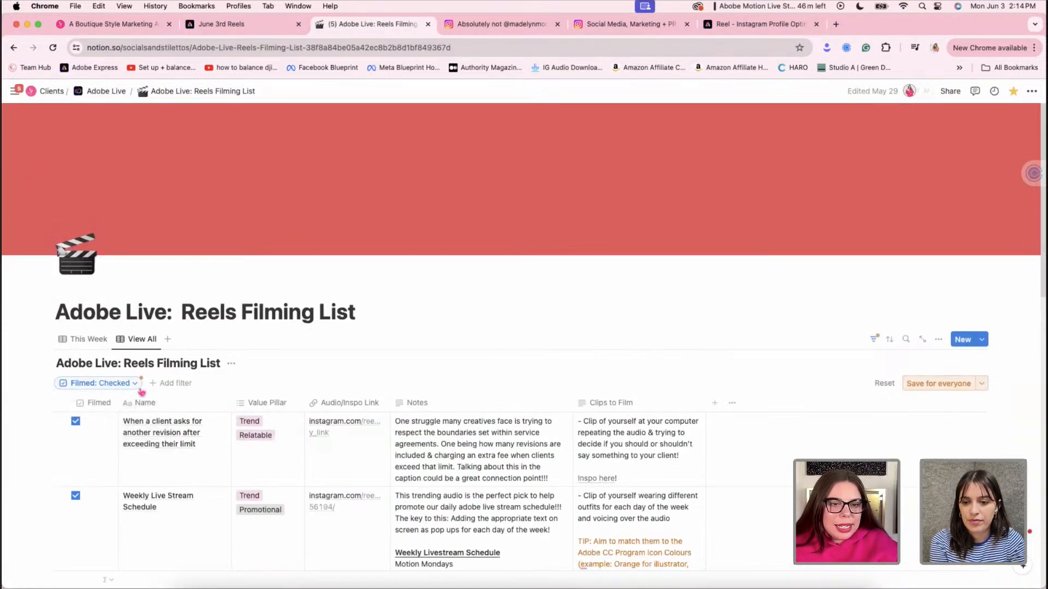
pyautogui.scroll(-6, 230, 356)
pyautogui.scroll(-4, 224, 361)
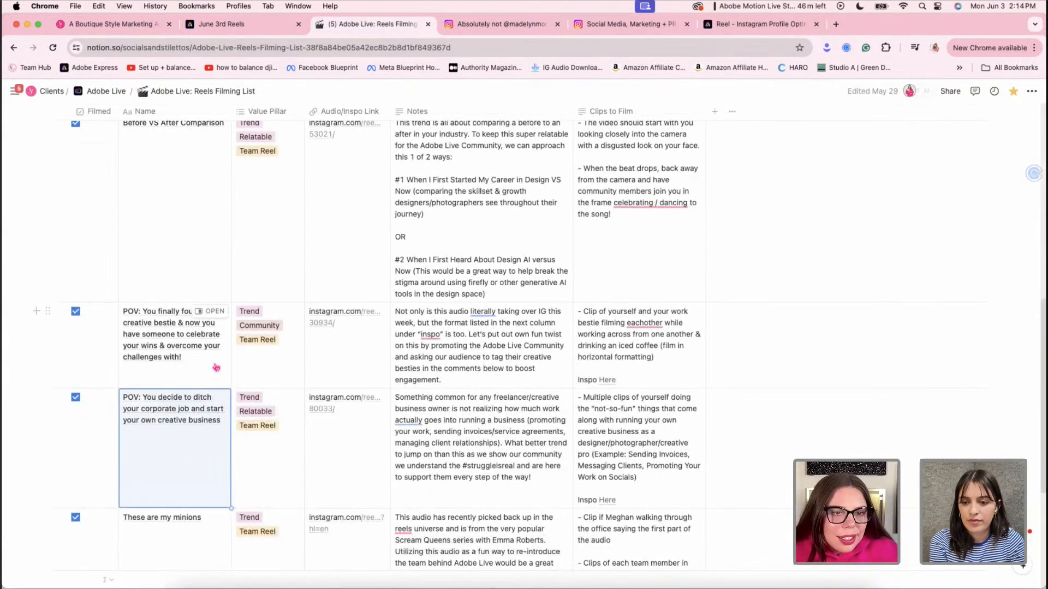
pyautogui.scroll(-3, 214, 368)
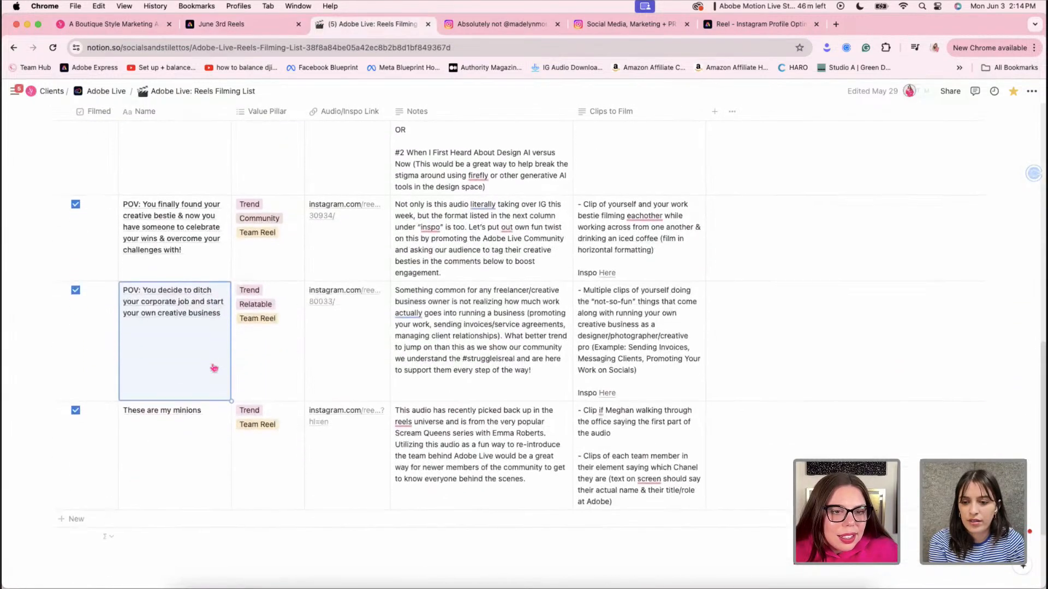
# View the inspiration reel linked in the creative bestie POV entry, close it, and review the other filmed ideas
pyautogui.click(322, 362)
pyautogui.scroll(1, 218, 355)
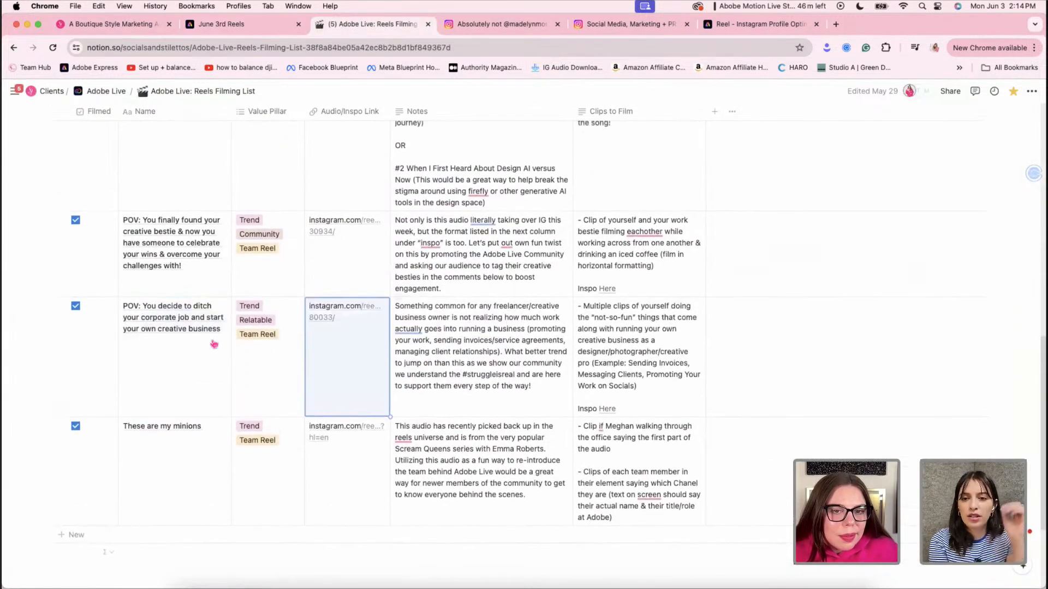
pyautogui.click(290, 278)
pyautogui.press('Escape')
pyautogui.scroll(1, 249, 178)
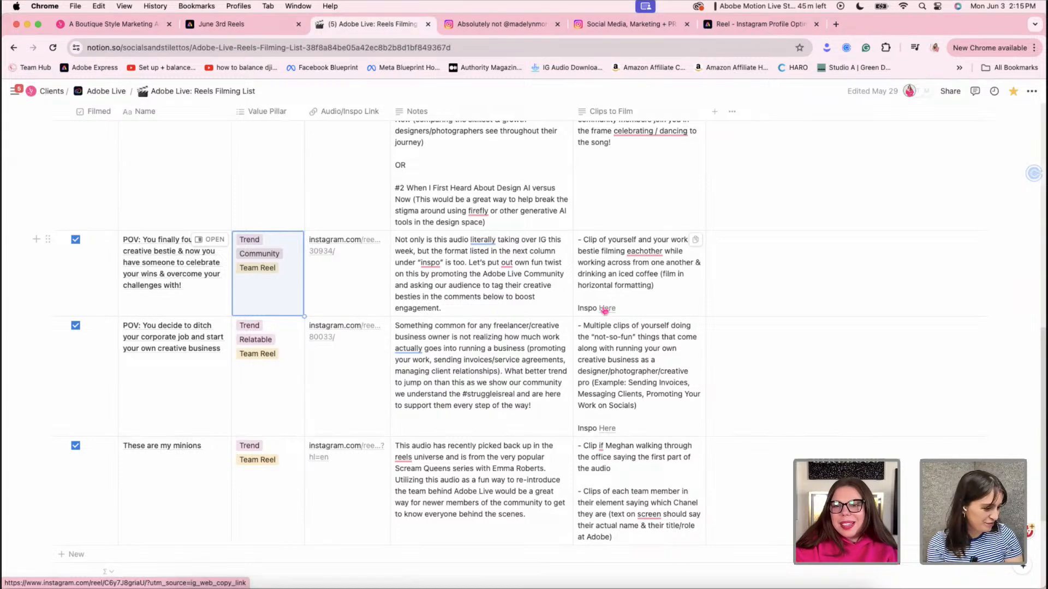
pyautogui.click(605, 309)
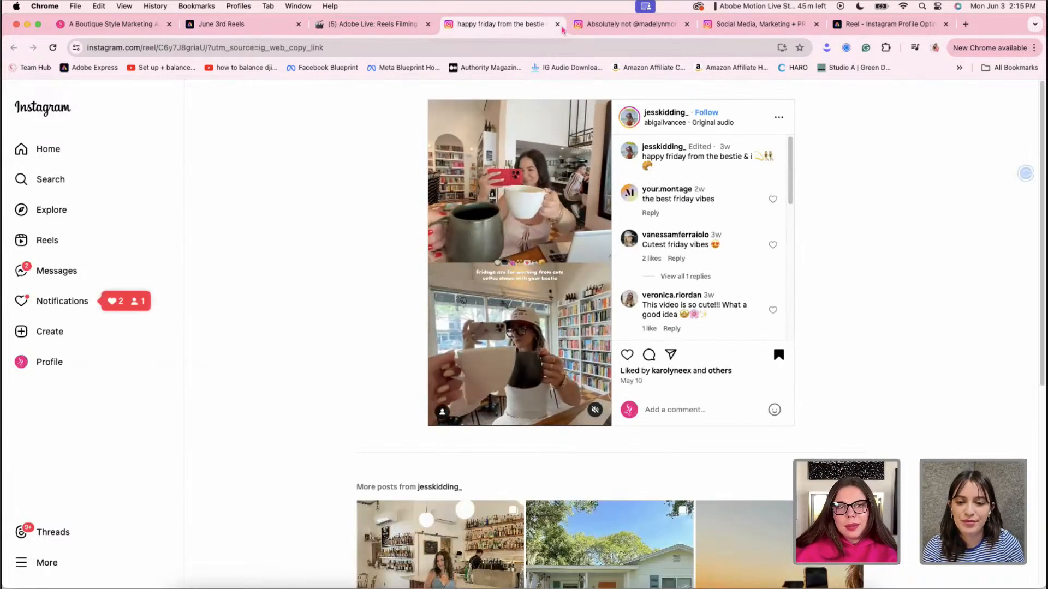
pyautogui.press('super+w')
pyautogui.scroll(10, 363, 199)
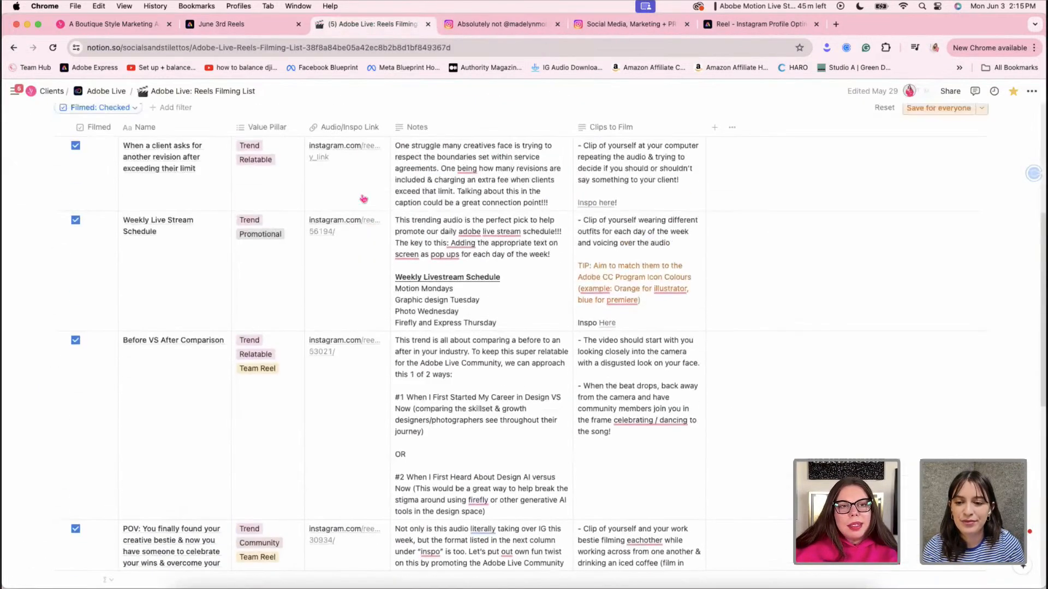
pyautogui.scroll(-5, 363, 199)
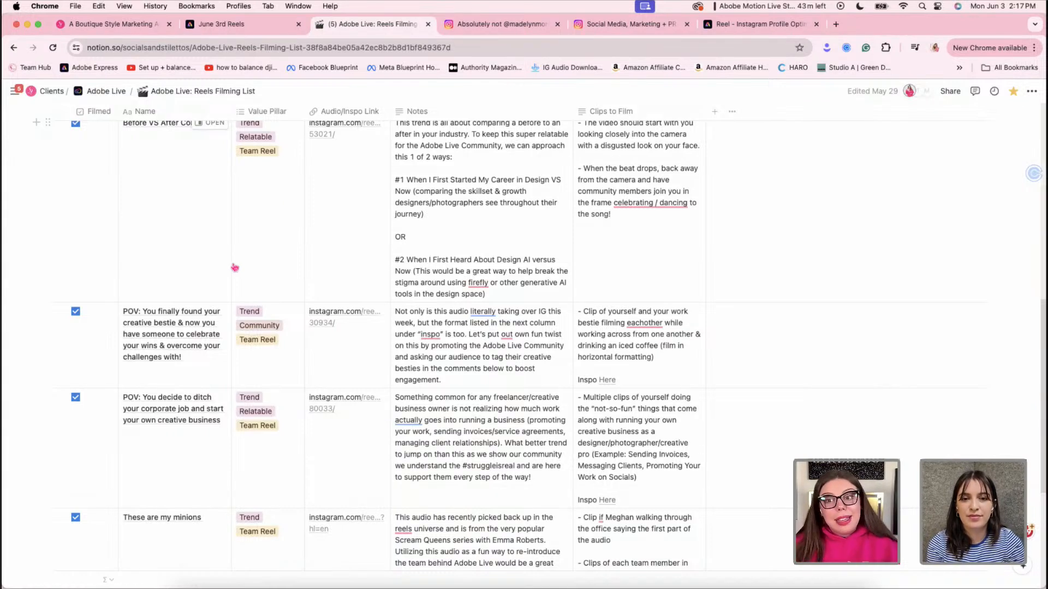
pyautogui.scroll(10, 309, 254)
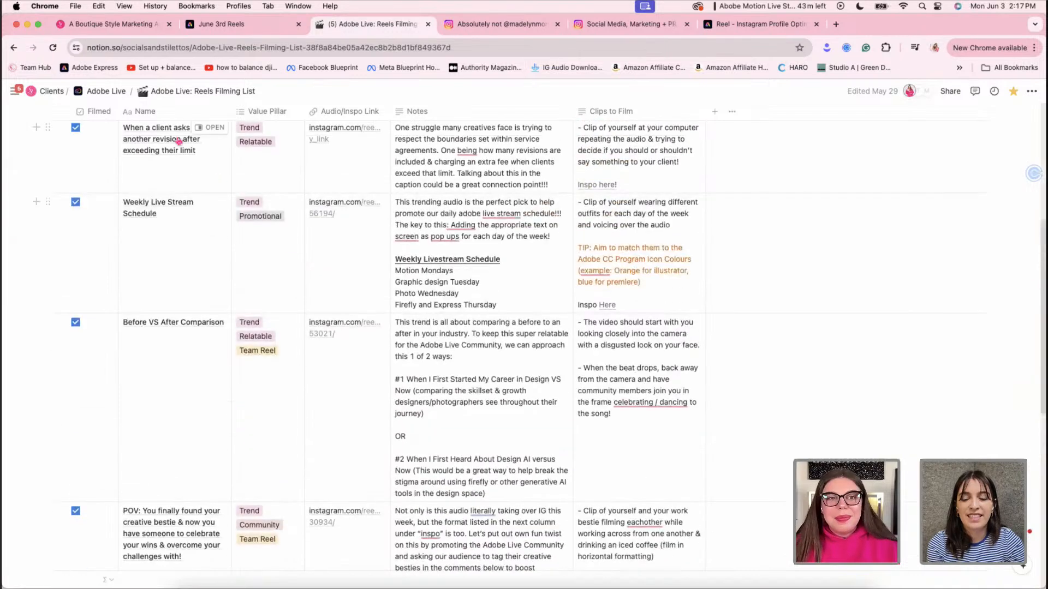
# Filter the list to Filmed: Unchecked and select the full name text of the "It's about time you fell in love with something that loves you back" entry
pyautogui.click(133, 307)
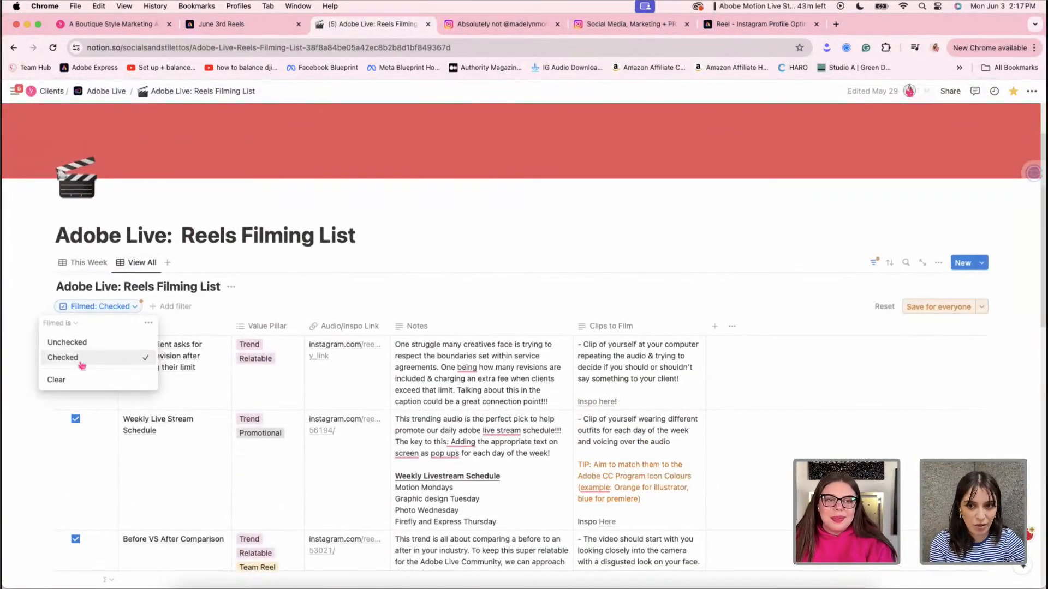
pyautogui.click(139, 342)
pyautogui.scroll(-10, 273, 322)
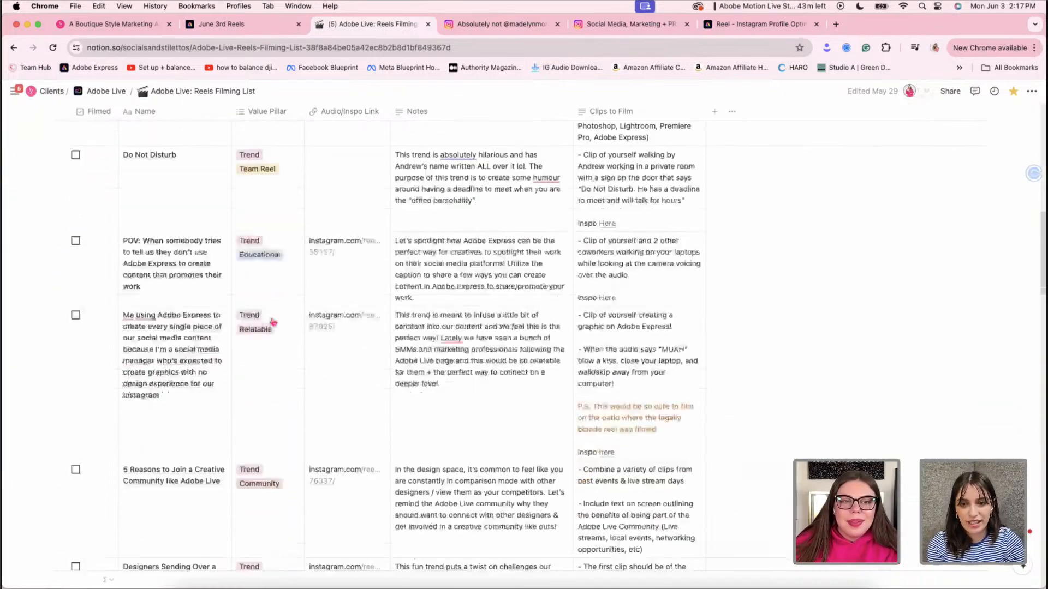
pyautogui.scroll(-4, 273, 322)
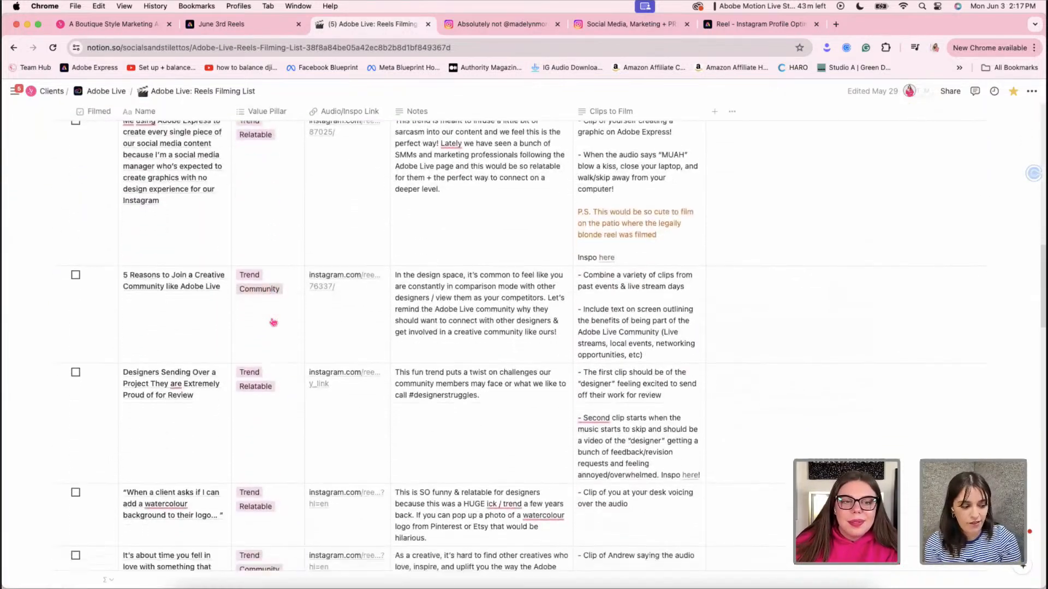
pyautogui.scroll(-3, 273, 322)
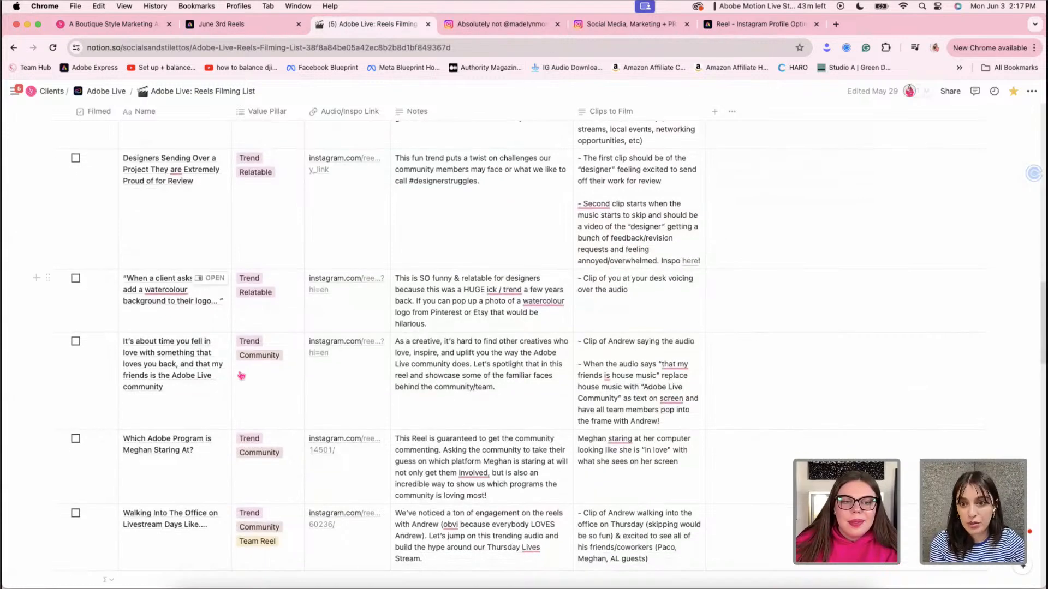
pyautogui.click(194, 394)
pyautogui.moveTo(208, 377); pyautogui.dragTo(116, 341)
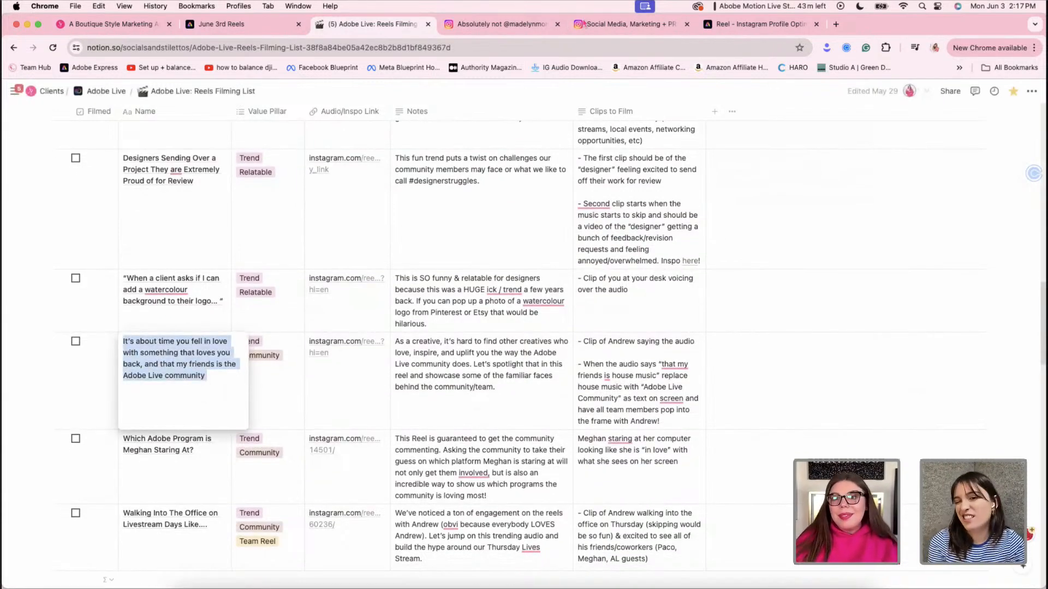
# Switch back to the June 3rd Reels project in Adobe Express and open page 2 from the page overview
pyautogui.click(735, 27)
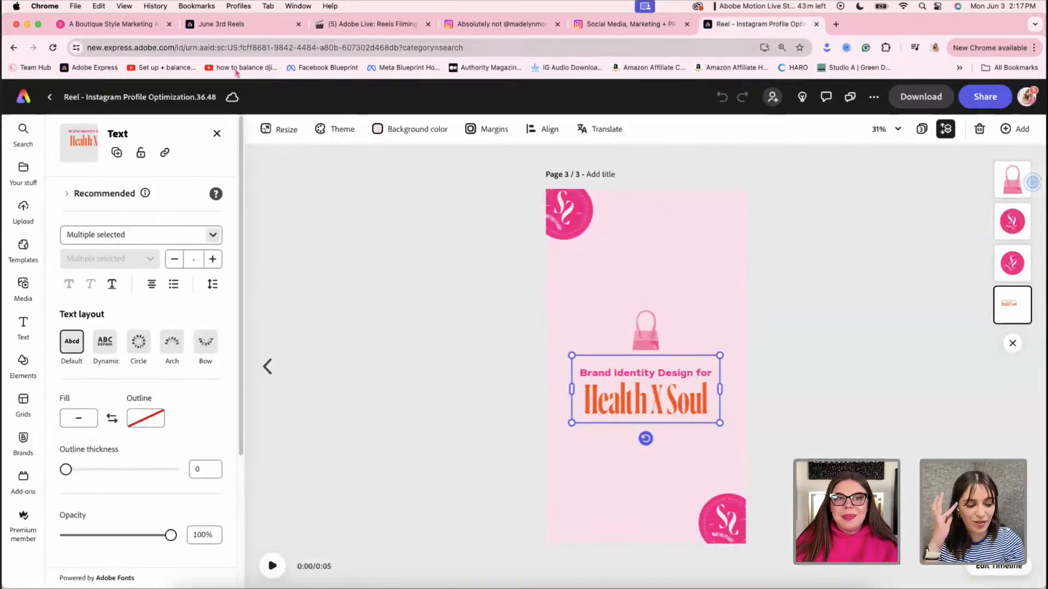
pyautogui.click(231, 25)
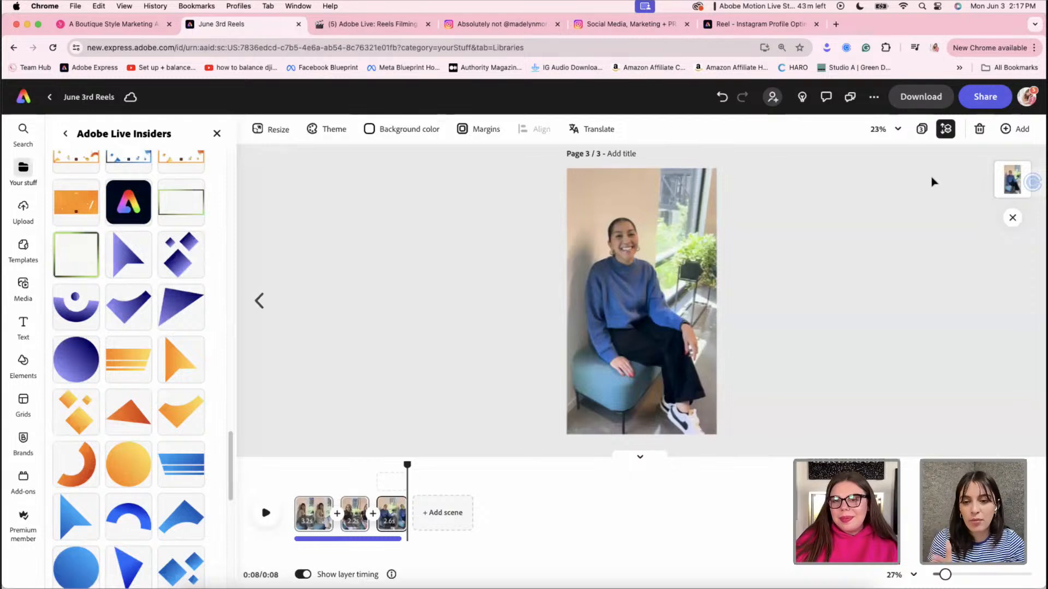
pyautogui.click(921, 129)
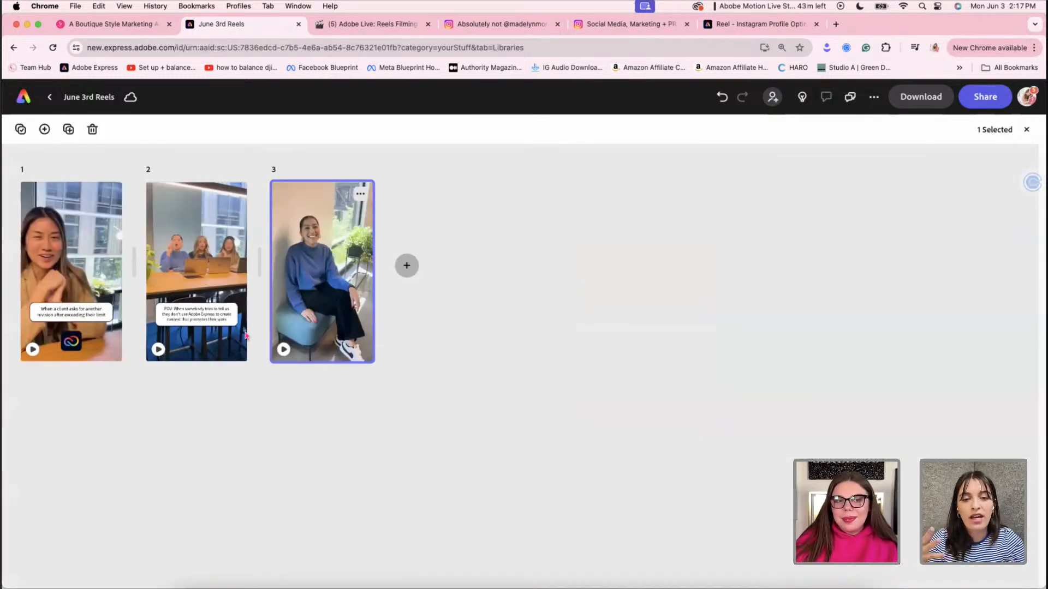
pyautogui.click(245, 336)
pyautogui.doubleClick(245, 335)
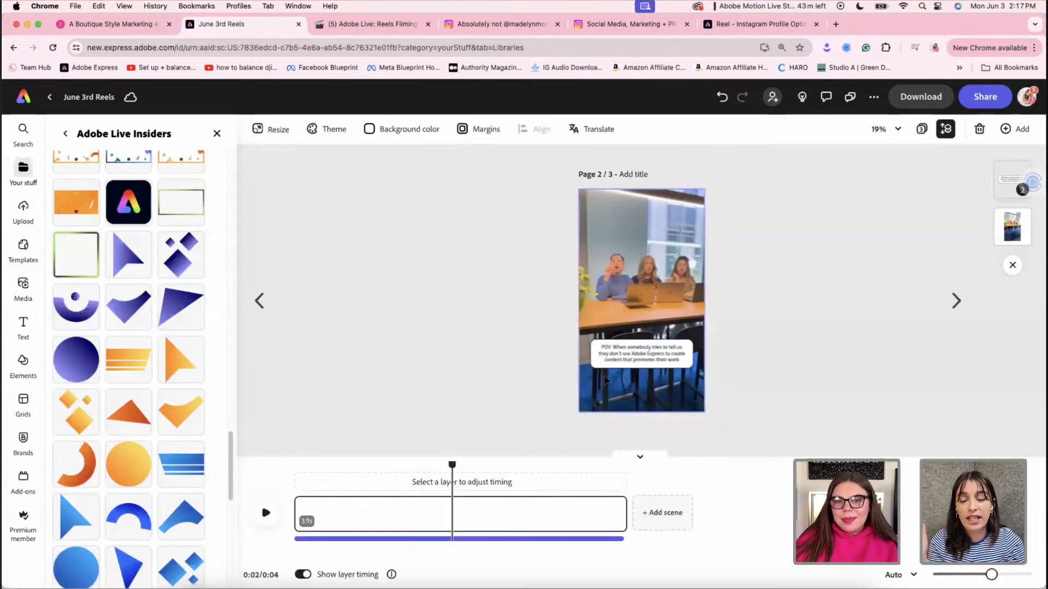
# Lock the background video on page 2 and copy the POV caption group with its white box
pyautogui.moveTo(718, 352); pyautogui.dragTo(686, 354)
pyautogui.click(717, 351)
pyautogui.click(680, 390)
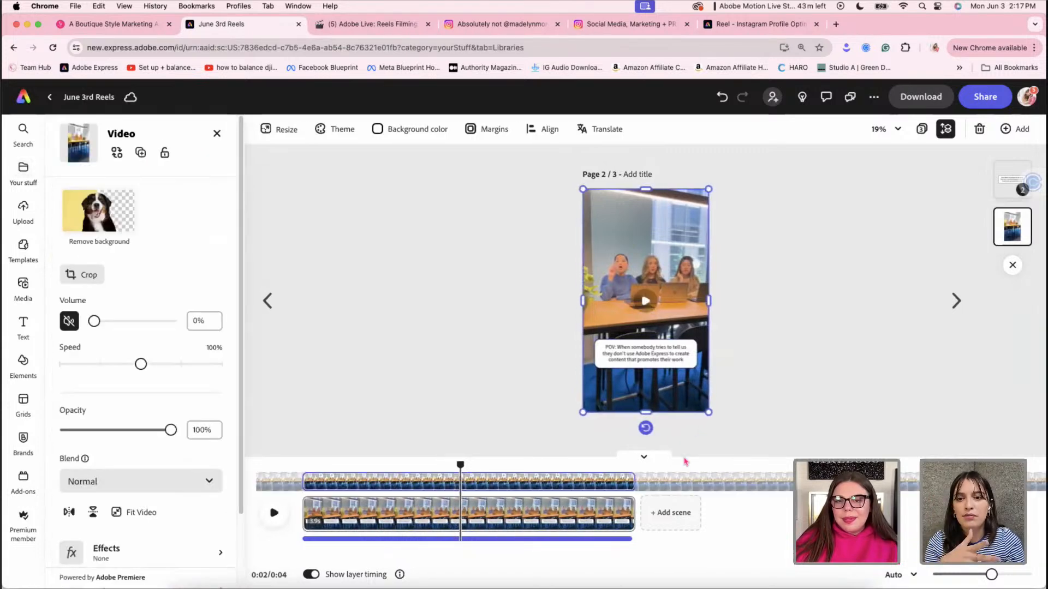
pyautogui.rightClick(667, 323)
pyautogui.click(693, 519)
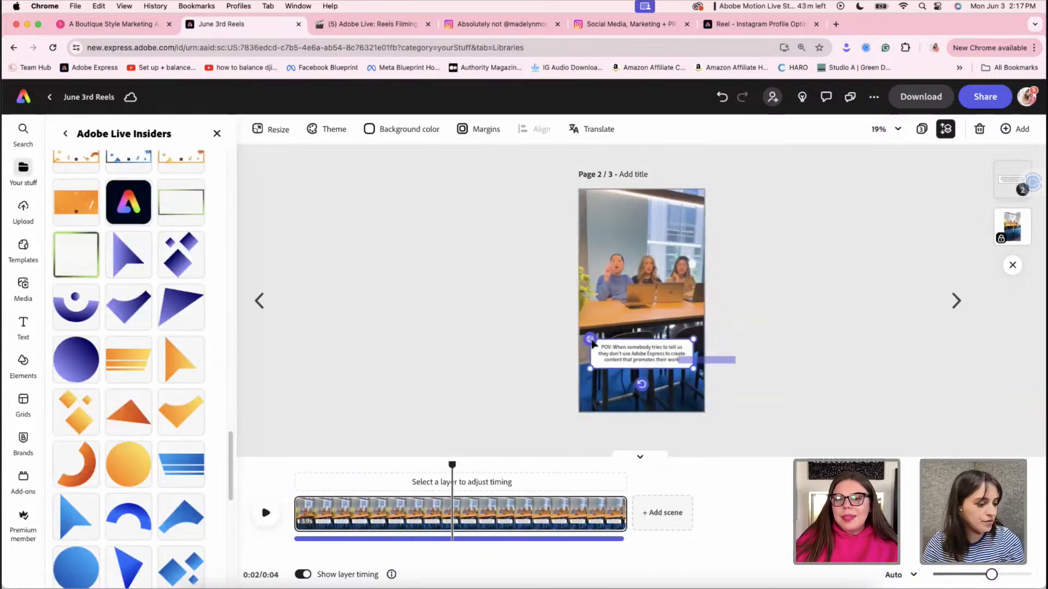
pyautogui.click(592, 342)
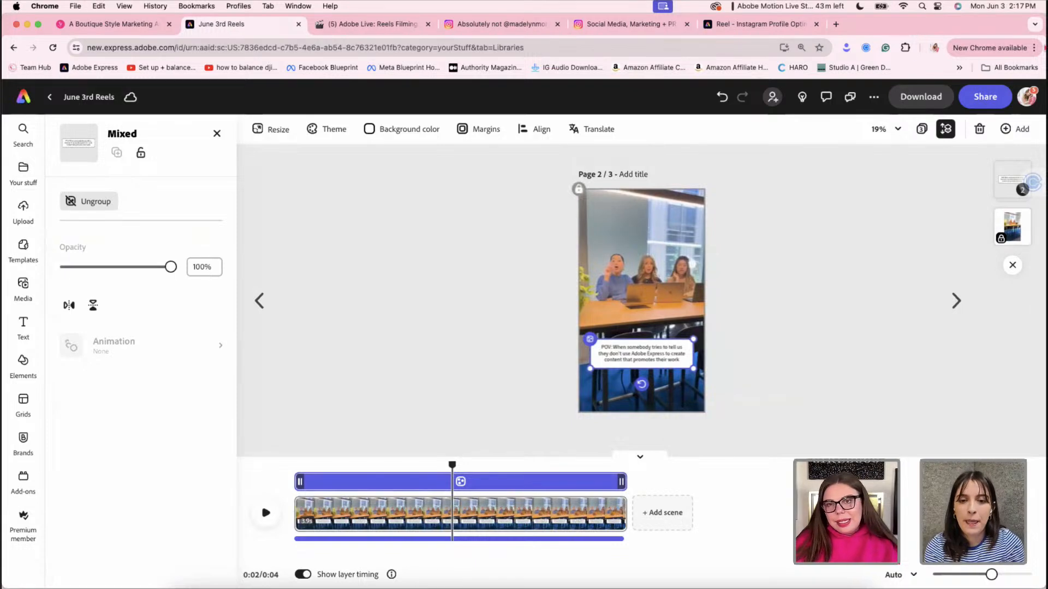
# Open page 3 of the project and paste the copied POV caption group onto its last clip
pyautogui.click(922, 129)
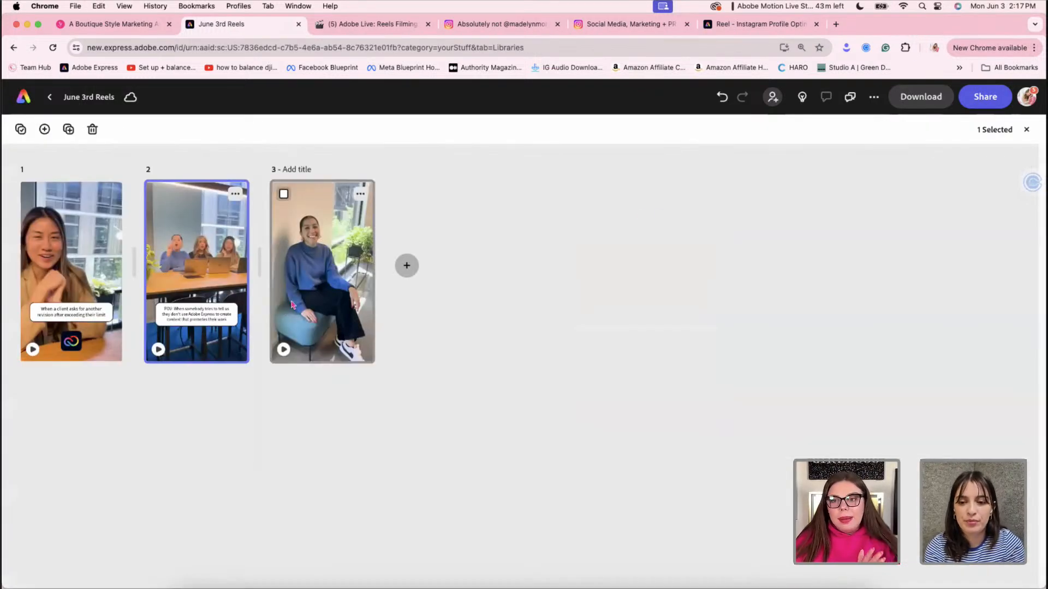
pyautogui.doubleClick(292, 304)
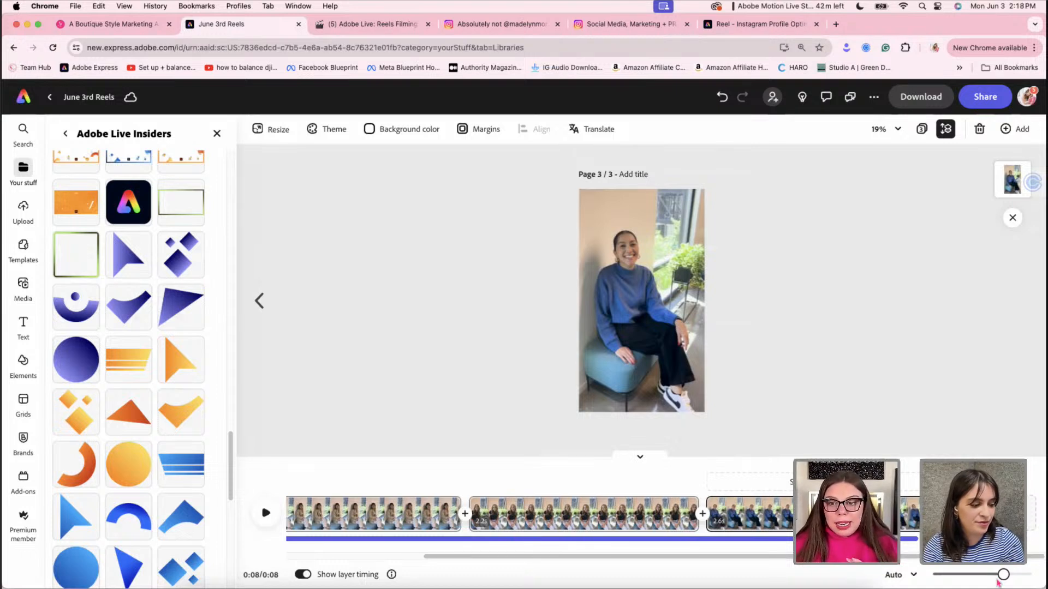
pyautogui.moveTo(1003, 575); pyautogui.dragTo(958, 578)
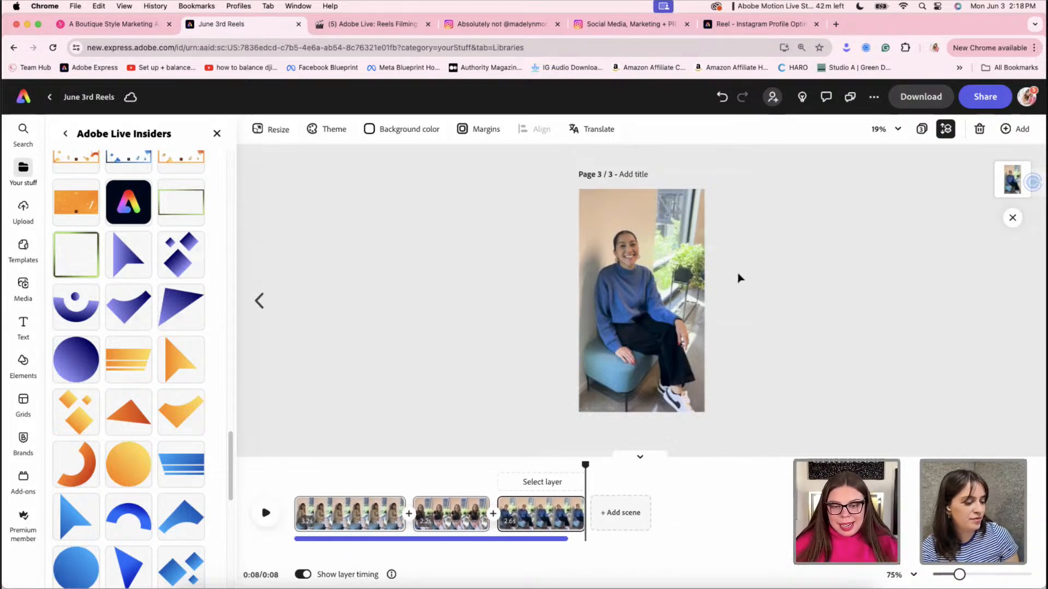
pyautogui.press('super+v')
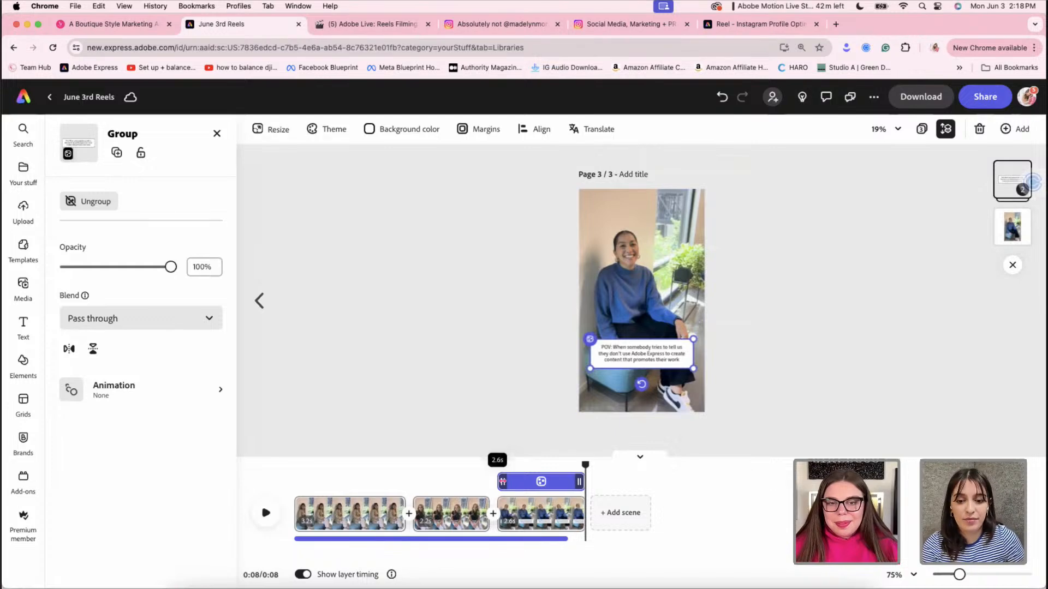
pyautogui.click(709, 358)
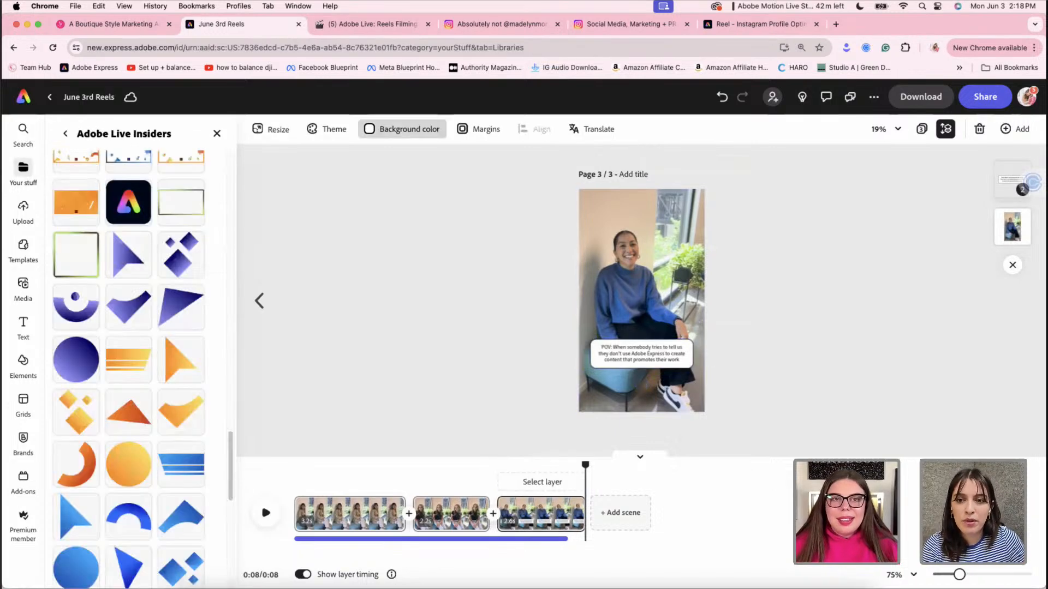
# Copy the full "It's about time you fell in love with something that loves you back" entry name from the Notion filming list
pyautogui.click(404, 26)
pyautogui.moveTo(211, 378); pyautogui.dragTo(100, 341)
pyautogui.press('super+c')
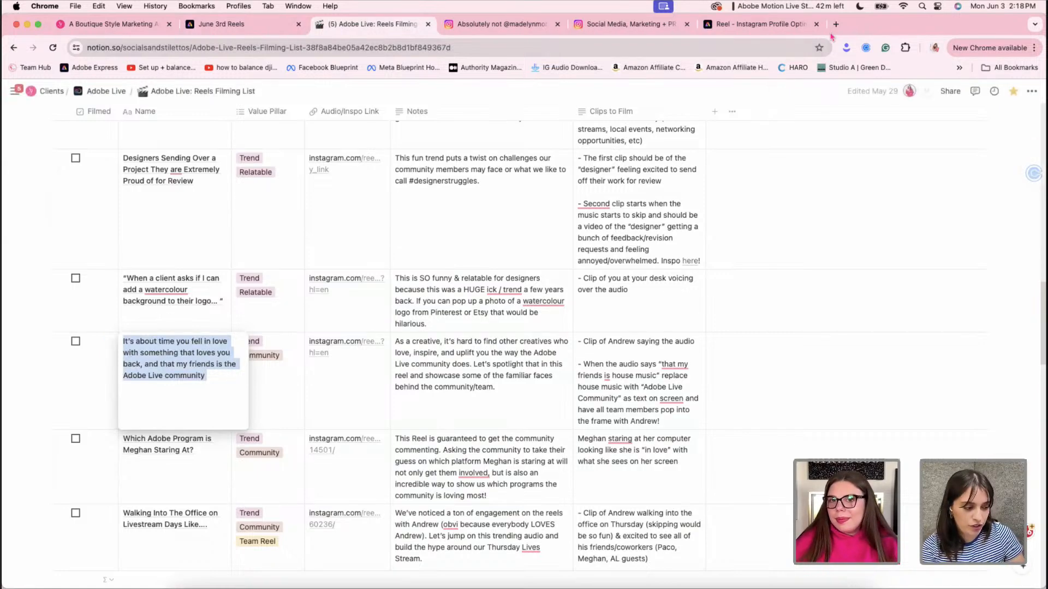
# Switch back to the June 3rd Reels project and close the two Instagram tabs and the Reel - Instagram Profile tab
pyautogui.click(659, 31)
pyautogui.click(481, 26)
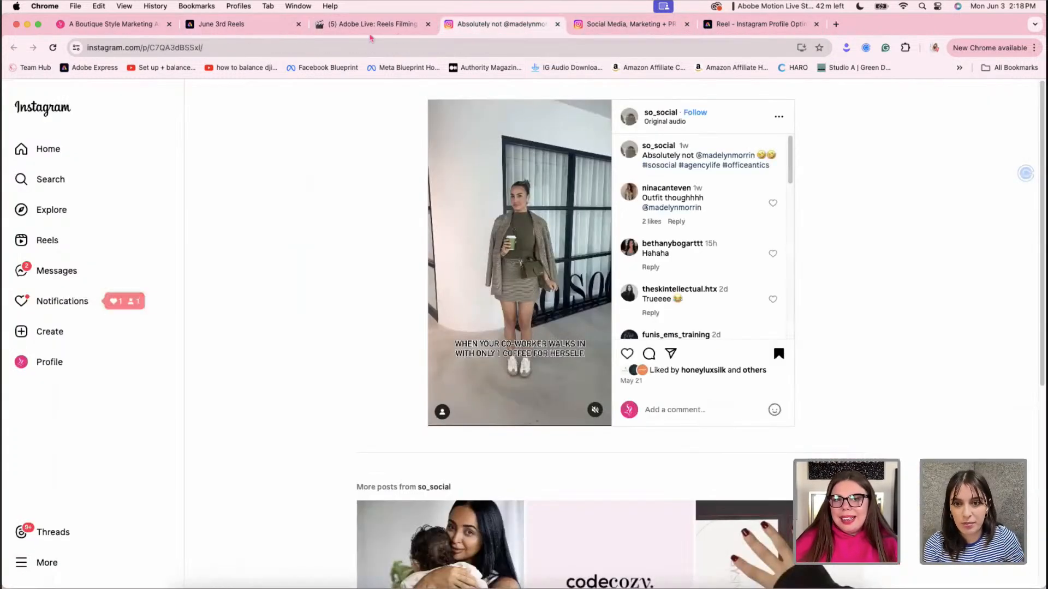
pyautogui.click(247, 26)
pyautogui.click(557, 24)
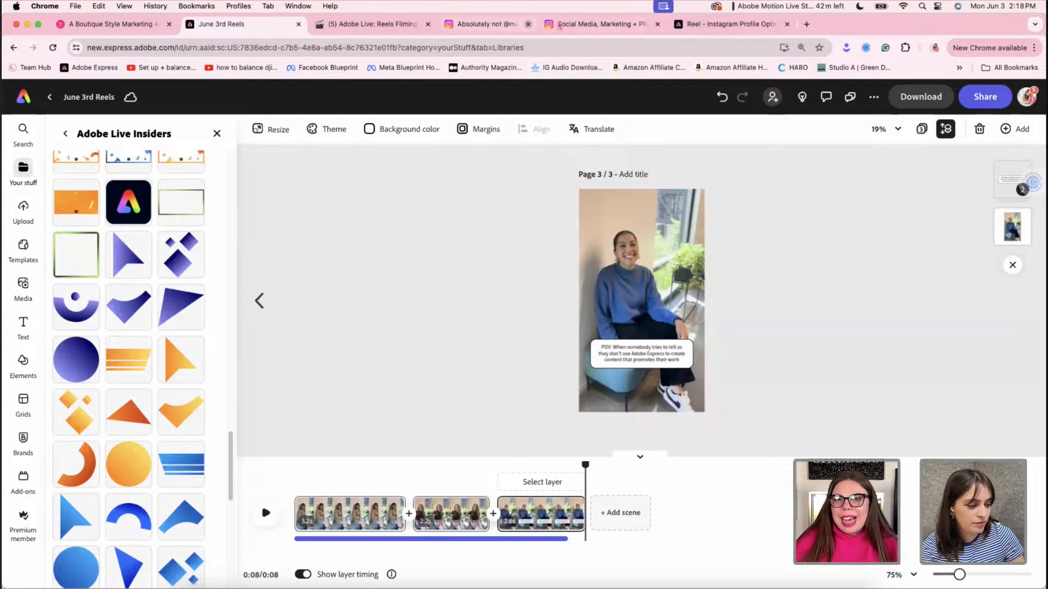
pyautogui.click(557, 24)
pyautogui.click(557, 24)
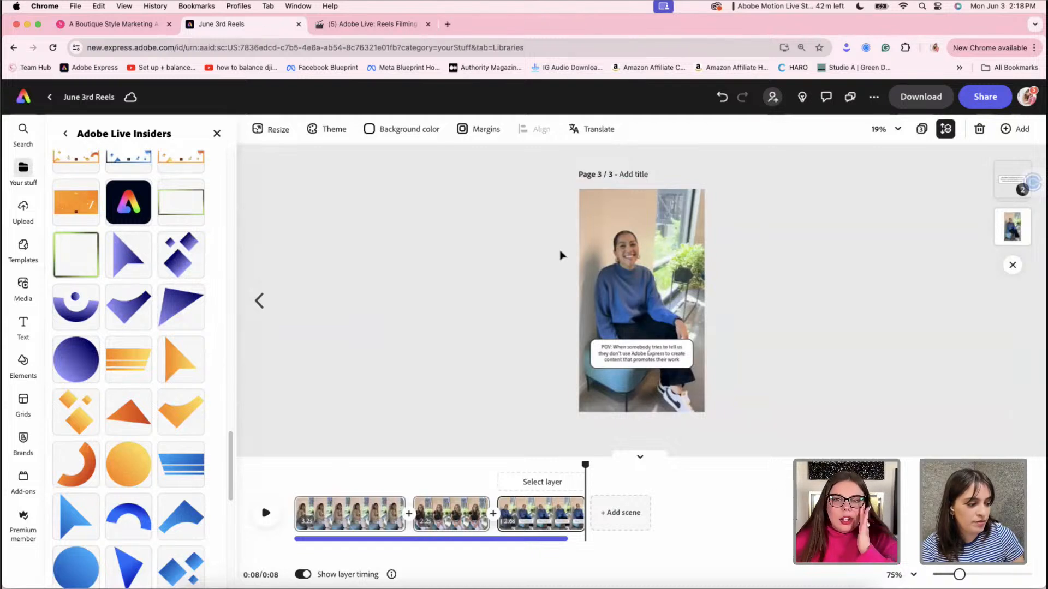
# Replace the pasted caption's text with the copied "It's about time you fell in love with something that loves you back" line
pyautogui.click(641, 354)
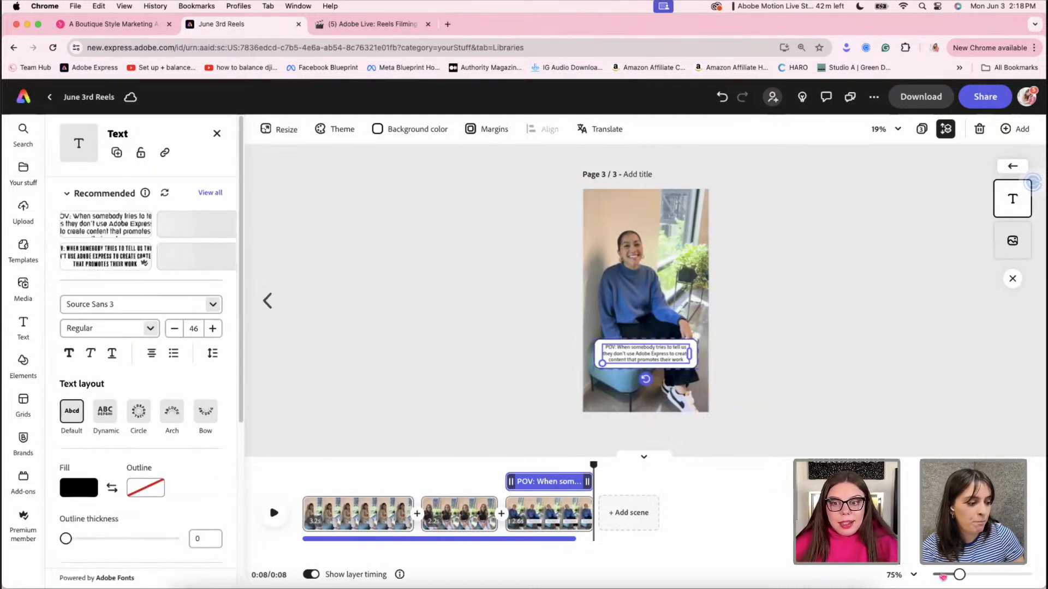
pyautogui.moveTo(959, 574); pyautogui.dragTo(966, 574)
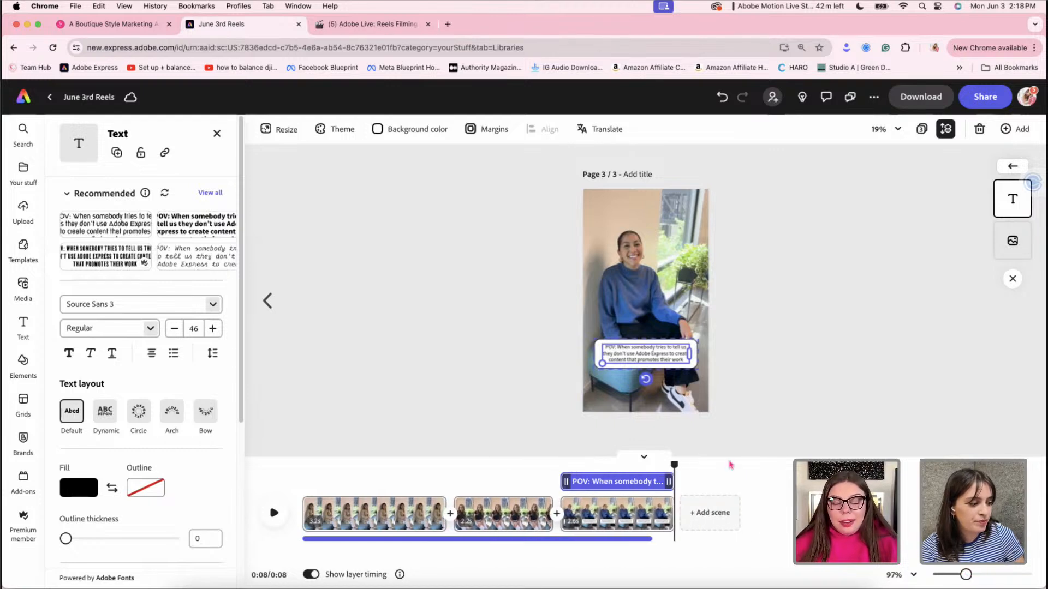
pyautogui.doubleClick(633, 351)
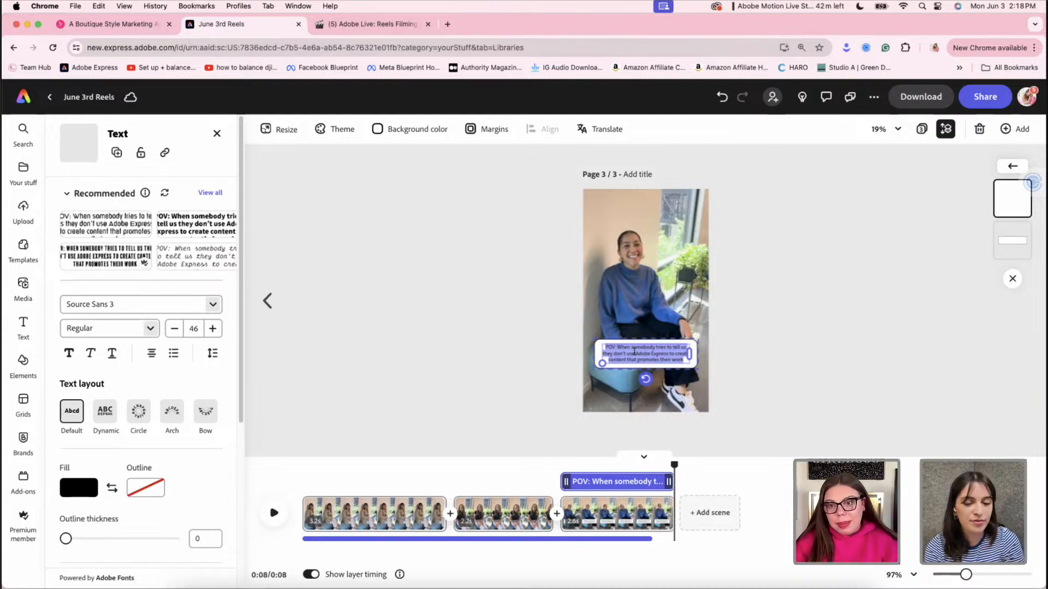
pyautogui.press('super+v')
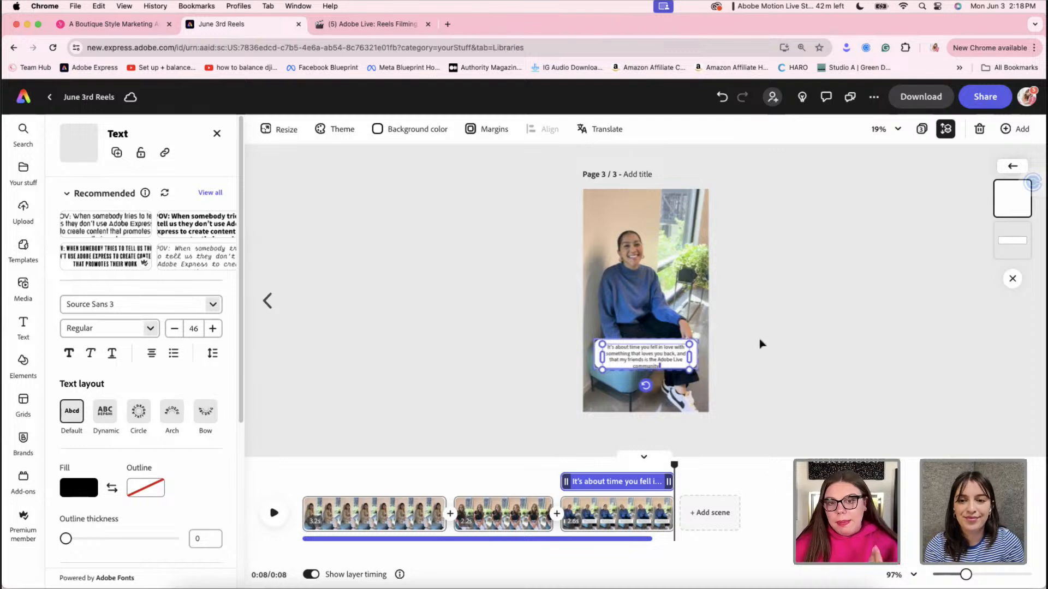
# Move the caption text up inside its white box and reduce its font size to 43
pyautogui.click(895, 129)
pyautogui.click(810, 278)
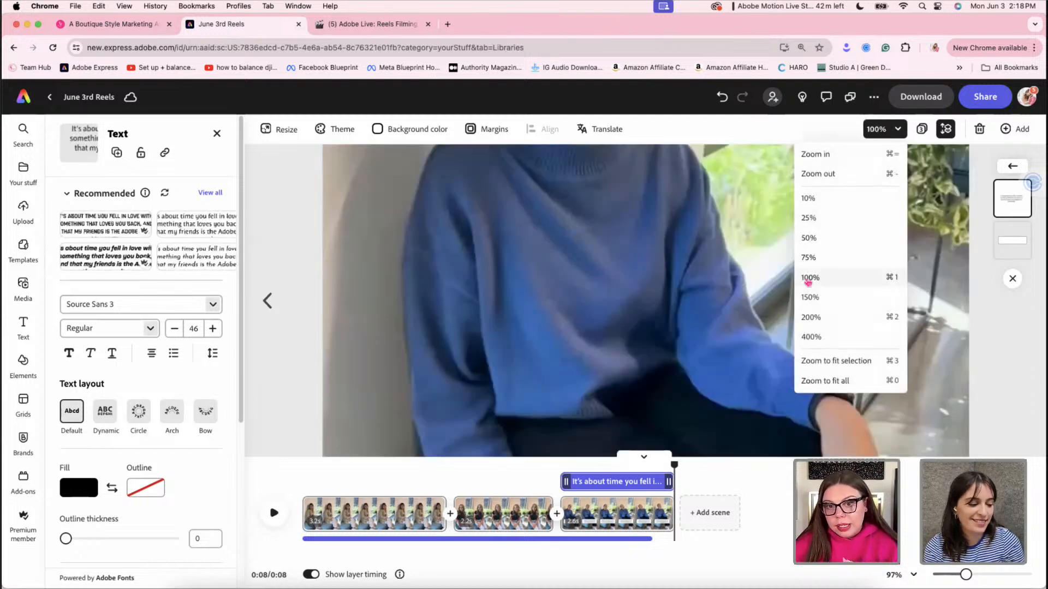
pyautogui.scroll(-10, 642, 311)
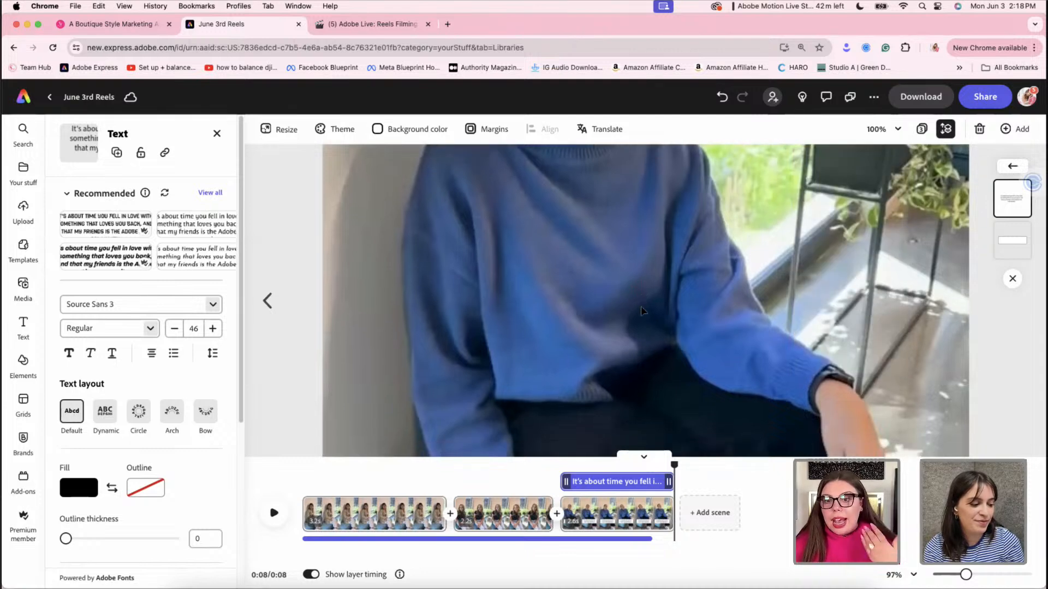
pyautogui.scroll(4, 643, 312)
pyautogui.scroll(-3, 642, 311)
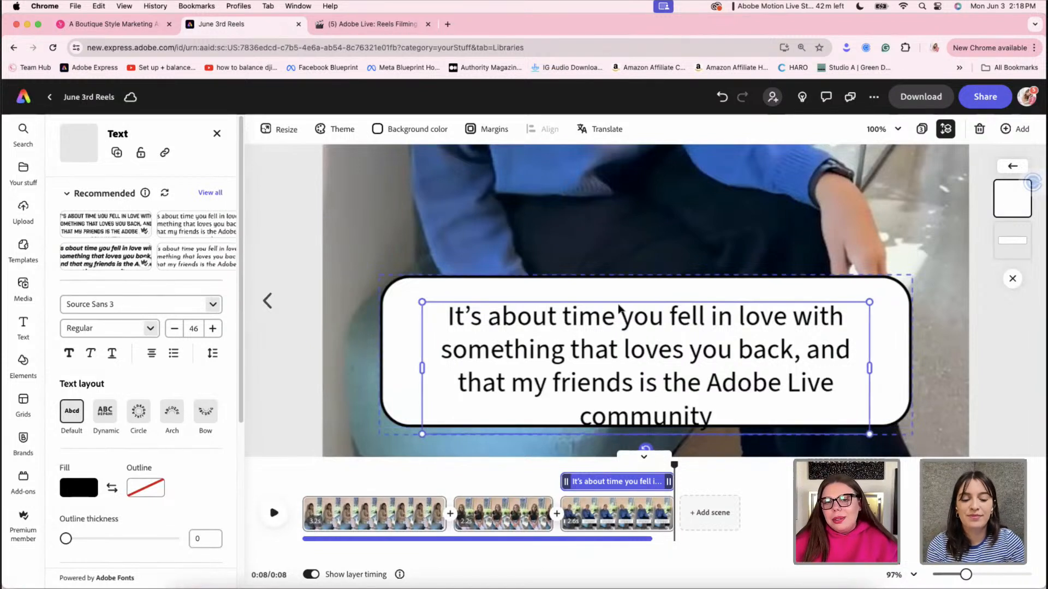
pyautogui.moveTo(628, 316); pyautogui.dragTo(626, 307)
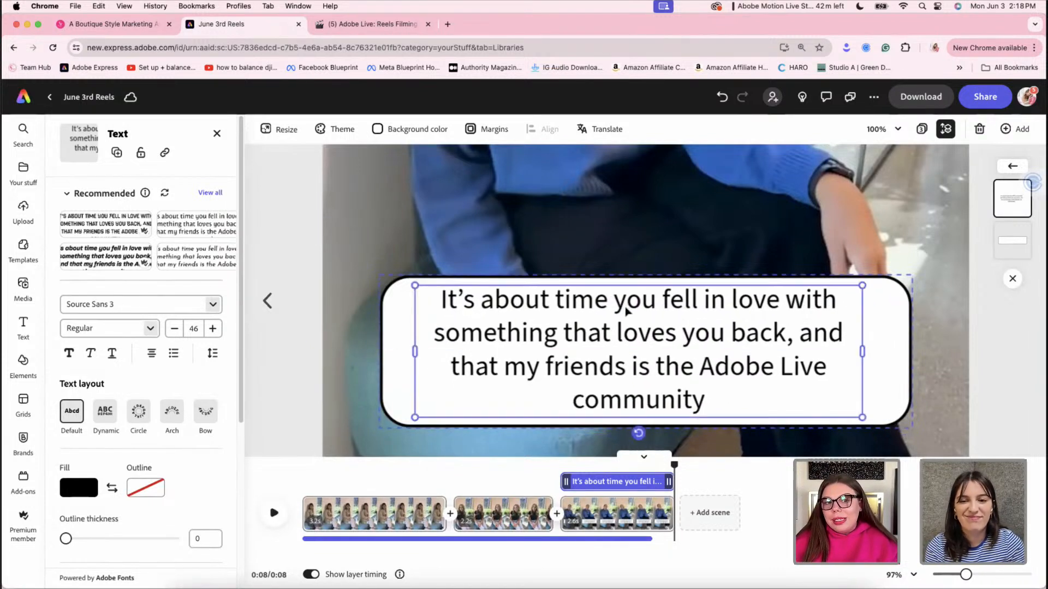
pyautogui.click(176, 334)
pyautogui.click(177, 334)
pyautogui.click(176, 334)
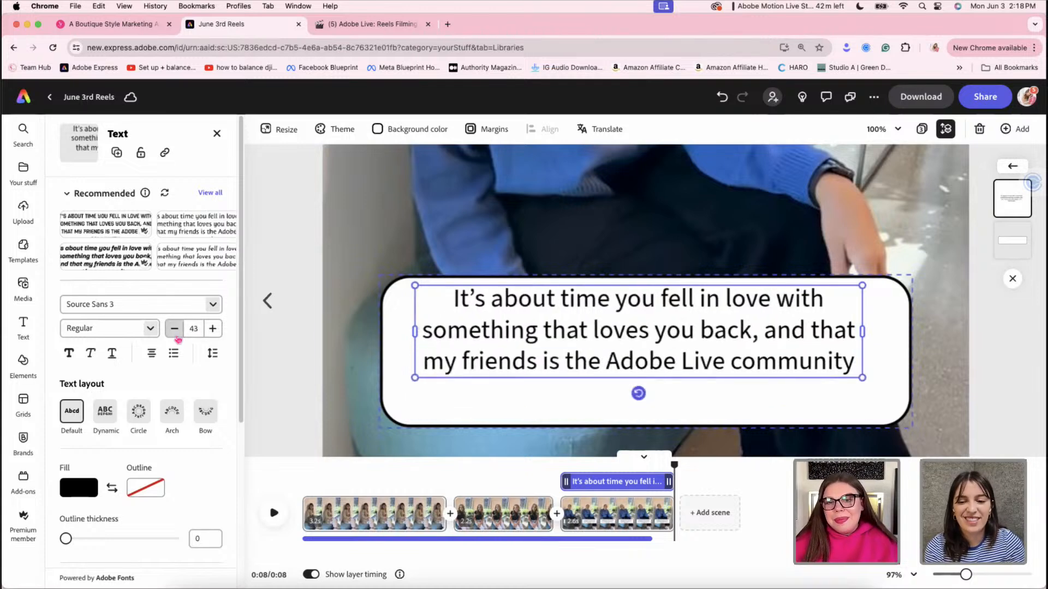
# Undo the last caption text nudge and reposition the three lines centered within the white box
pyautogui.click(560, 243)
pyautogui.moveTo(601, 334); pyautogui.dragTo(600, 338)
pyautogui.press('super+z')
pyautogui.click(599, 343)
pyautogui.click(600, 344)
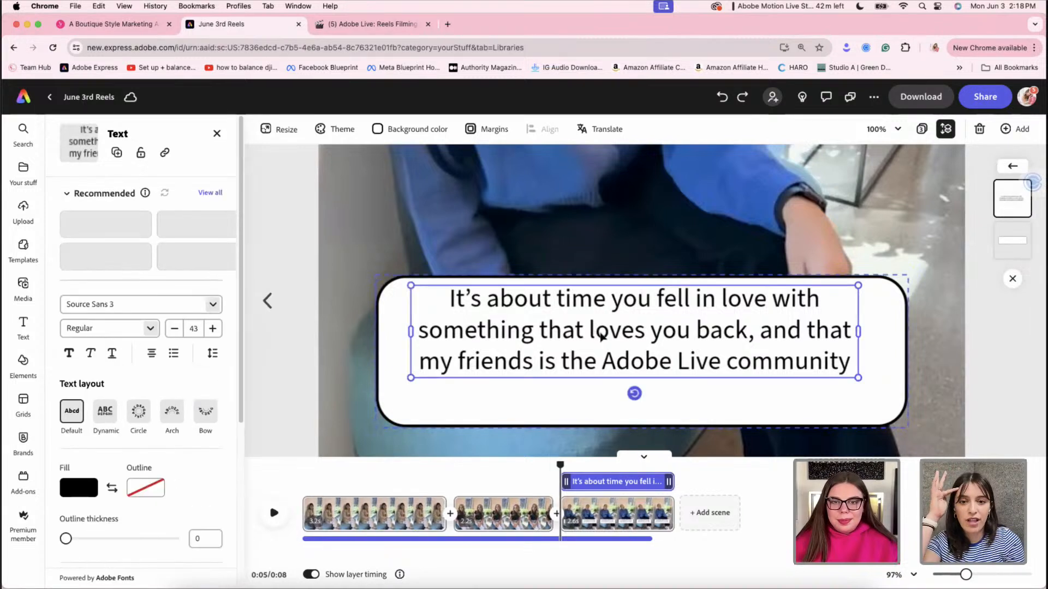
pyautogui.moveTo(601, 347)
pyautogui.mouseDown()
pyautogui.moveTo(589, 352)
pyautogui.moveTo(606, 353)
pyautogui.mouseUp()
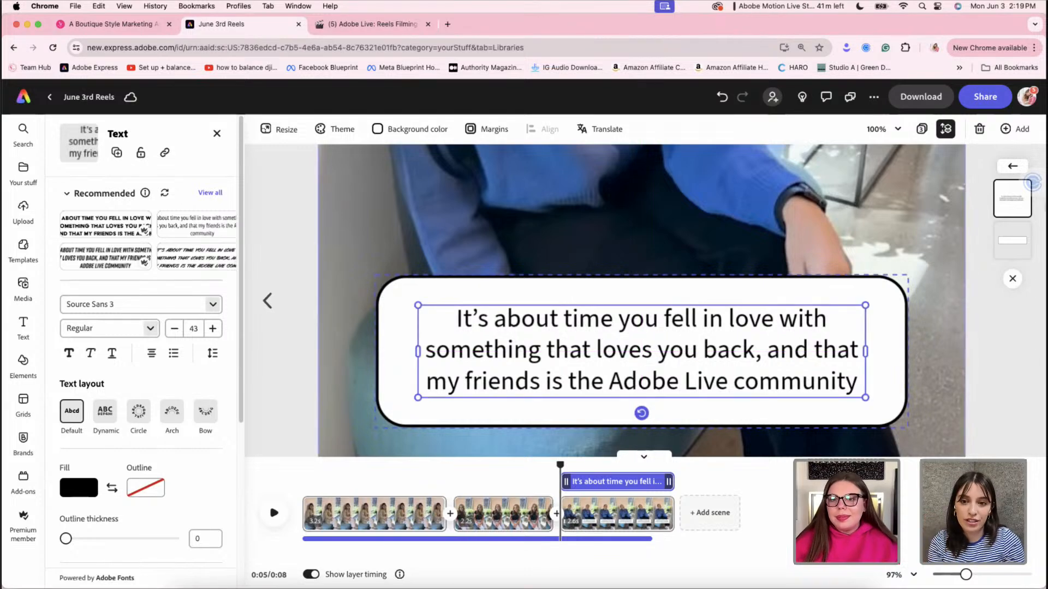
# Lock the background video of page 3's last clip and select the caption group over it
pyautogui.click(880, 130)
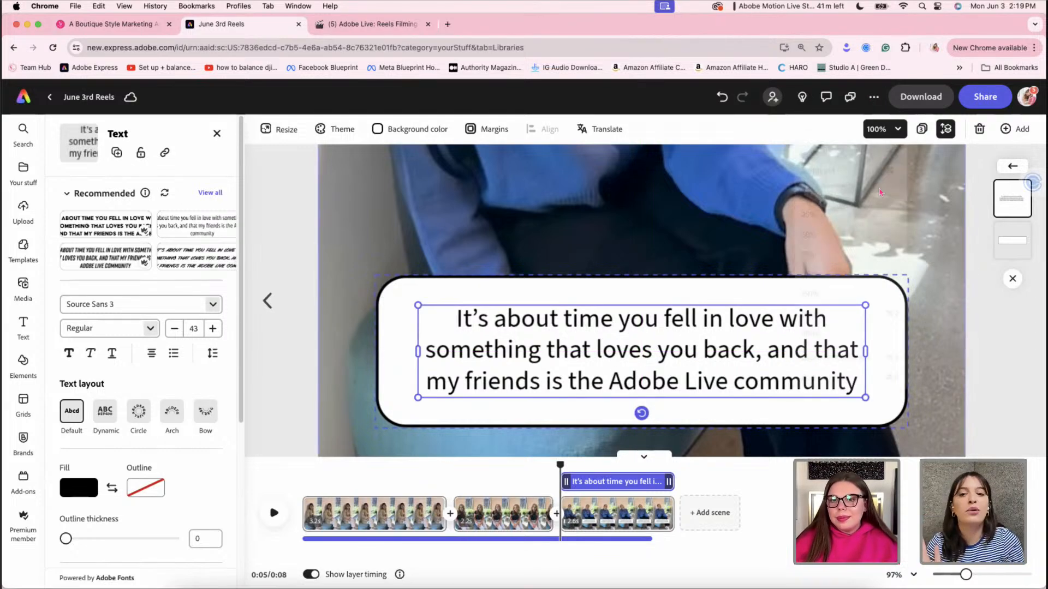
pyautogui.click(834, 242)
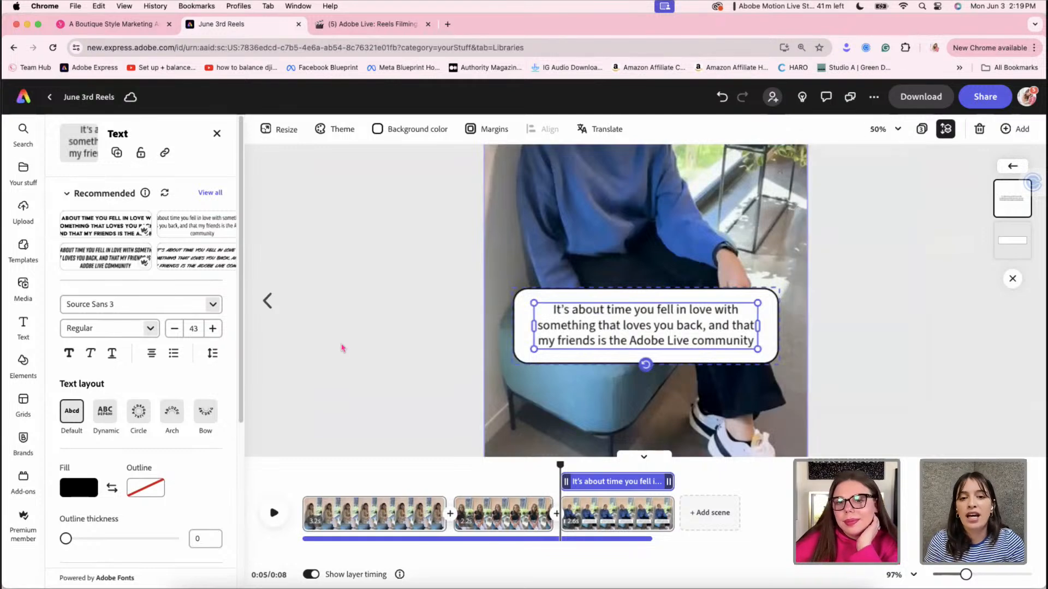
pyautogui.scroll(-2, 341, 347)
pyautogui.scroll(3, 342, 347)
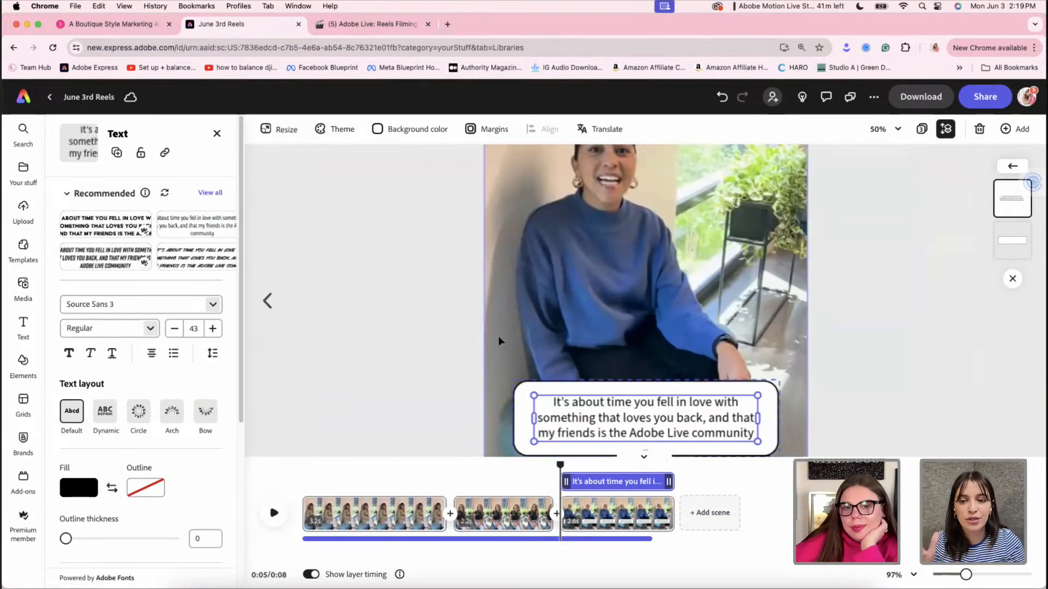
pyautogui.click(770, 336)
pyautogui.scroll(-2, 834, 326)
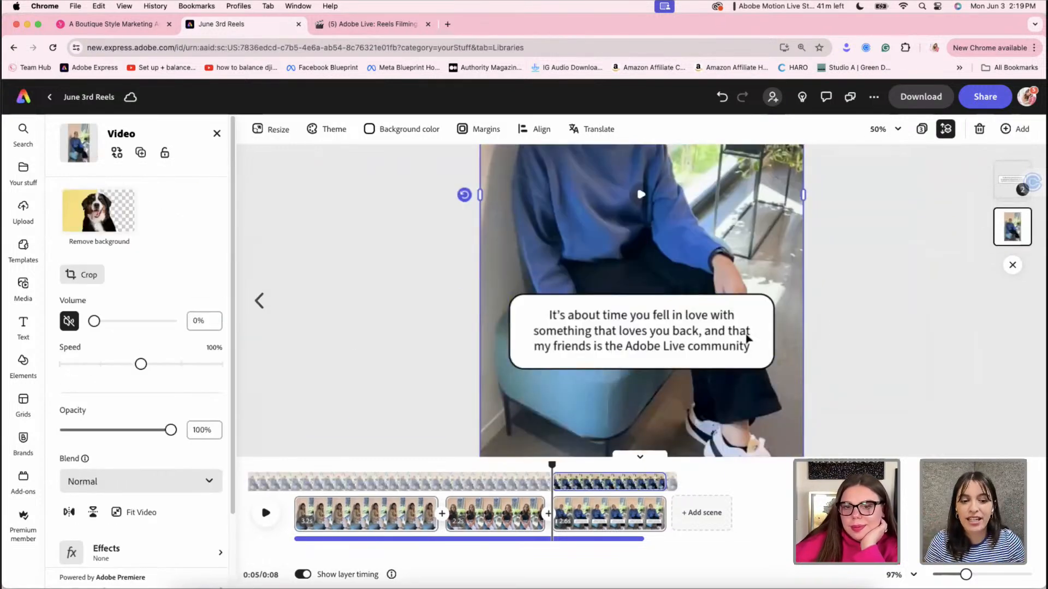
pyautogui.click(814, 328)
pyautogui.rightClick(729, 259)
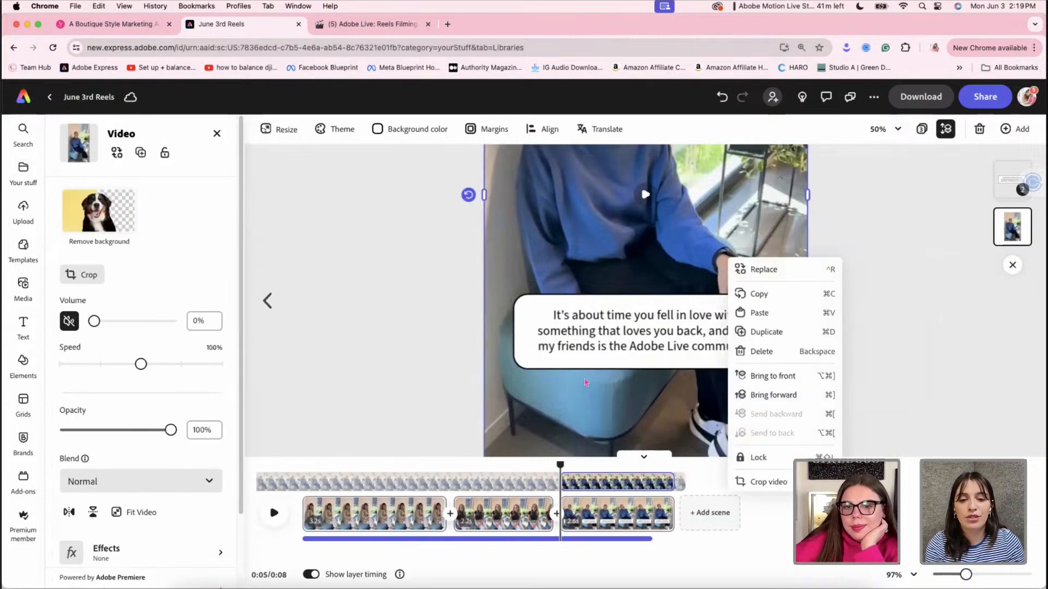
pyautogui.click(759, 458)
pyautogui.moveTo(860, 328); pyautogui.dragTo(735, 281)
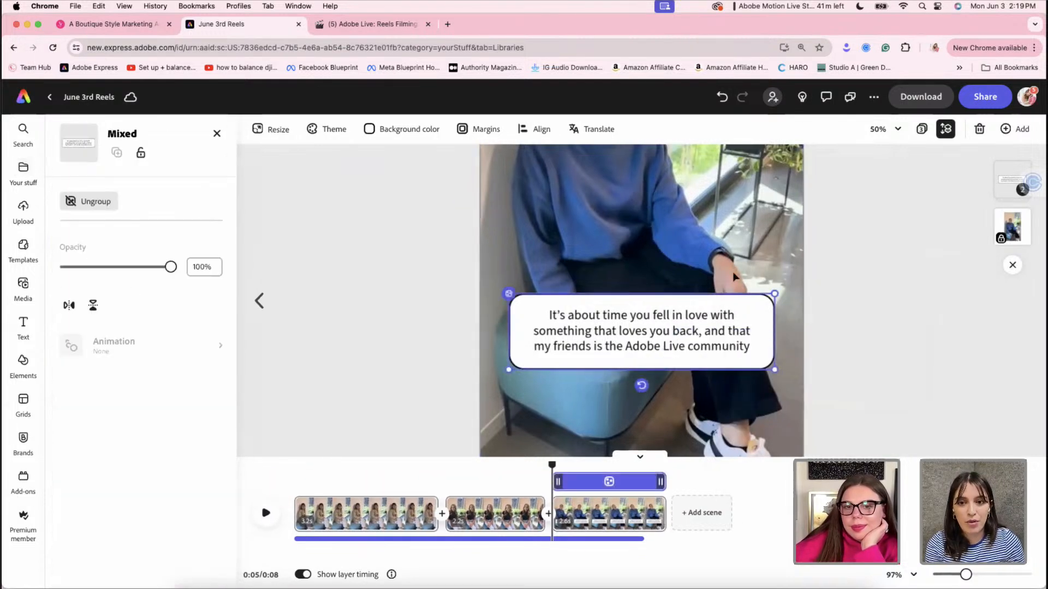
# Try to extend the caption layer's start on the timeline back over the earlier clips
pyautogui.rightClick(649, 329)
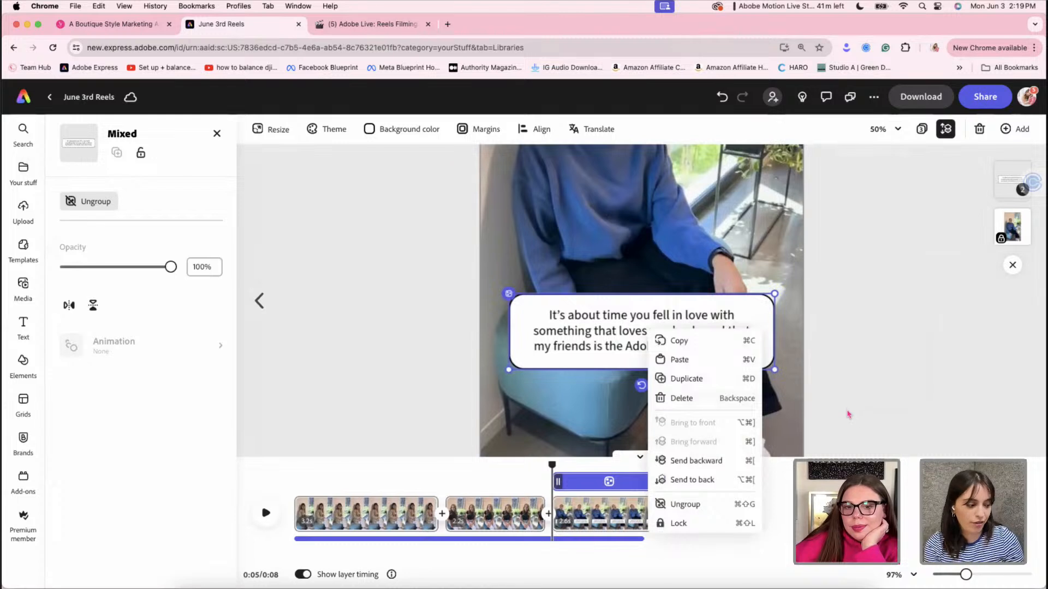
pyautogui.click(859, 387)
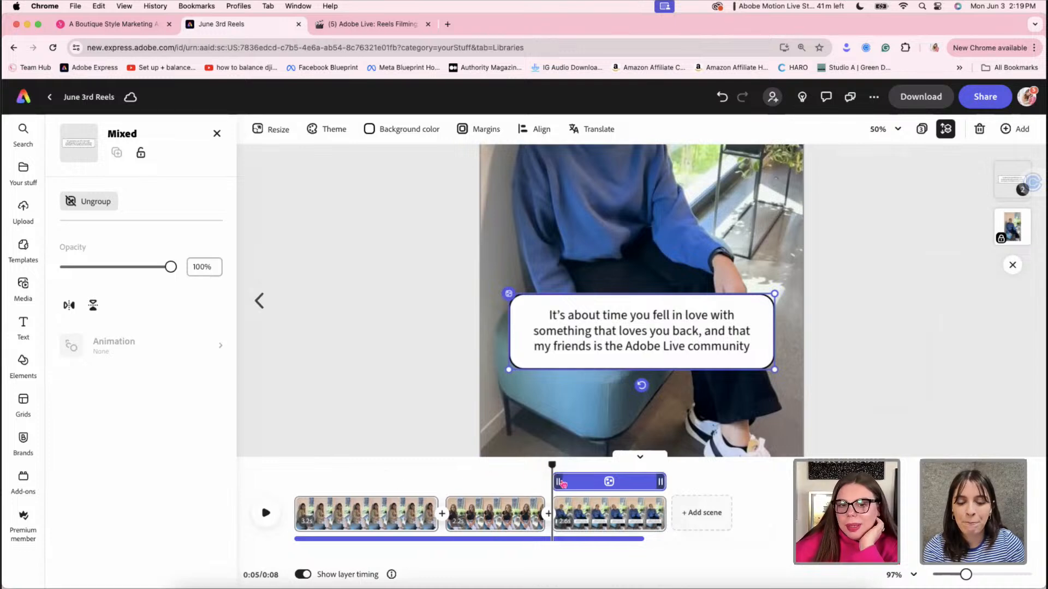
pyautogui.click(587, 488)
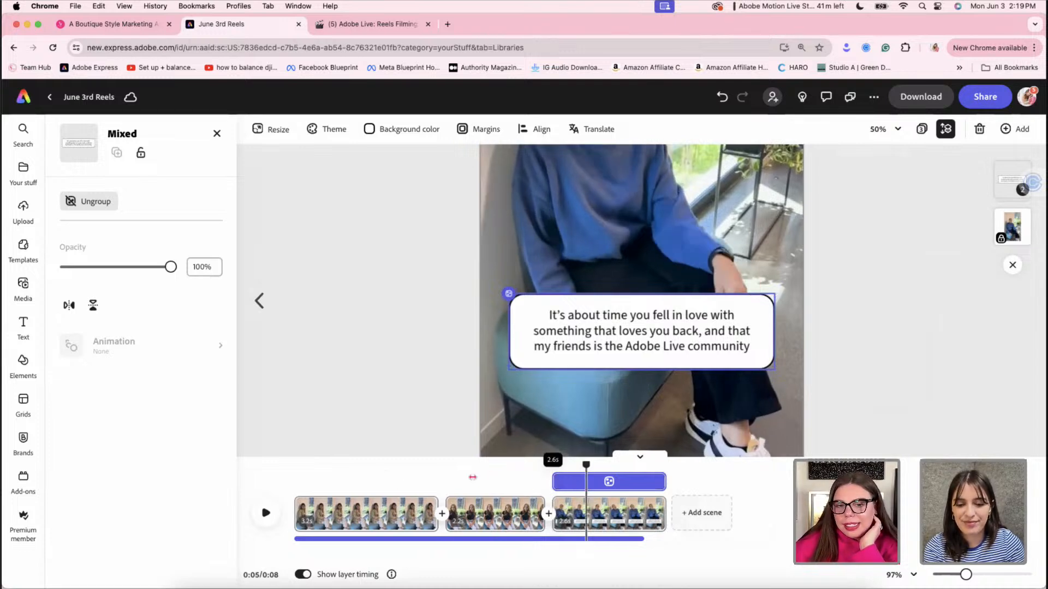
pyautogui.click(553, 487)
pyautogui.click(581, 331)
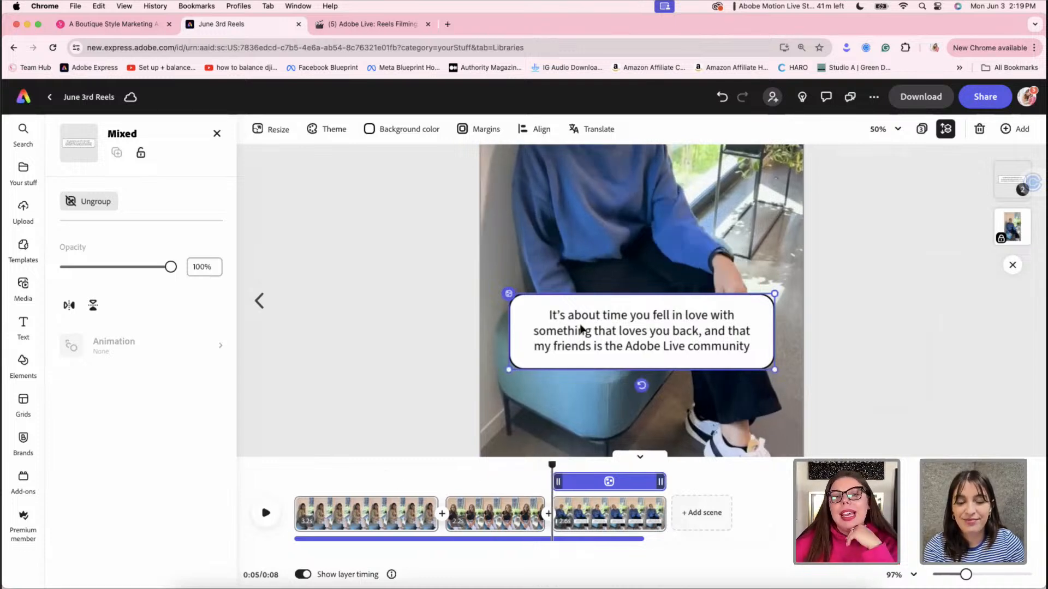
pyautogui.click(423, 390)
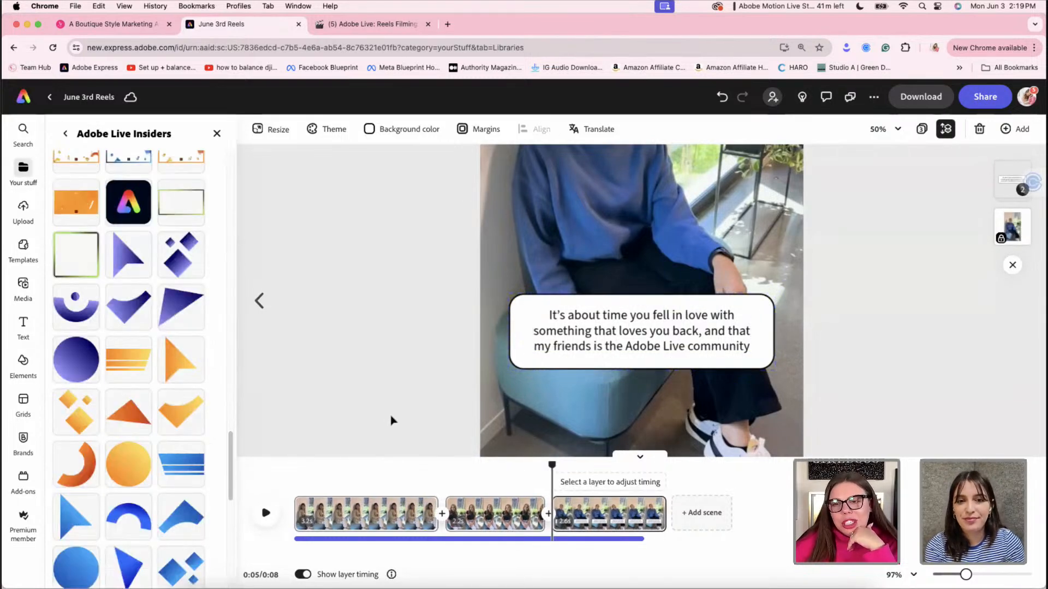
# Try again to stretch the selected caption group's timing back before the last clip
pyautogui.click(626, 336)
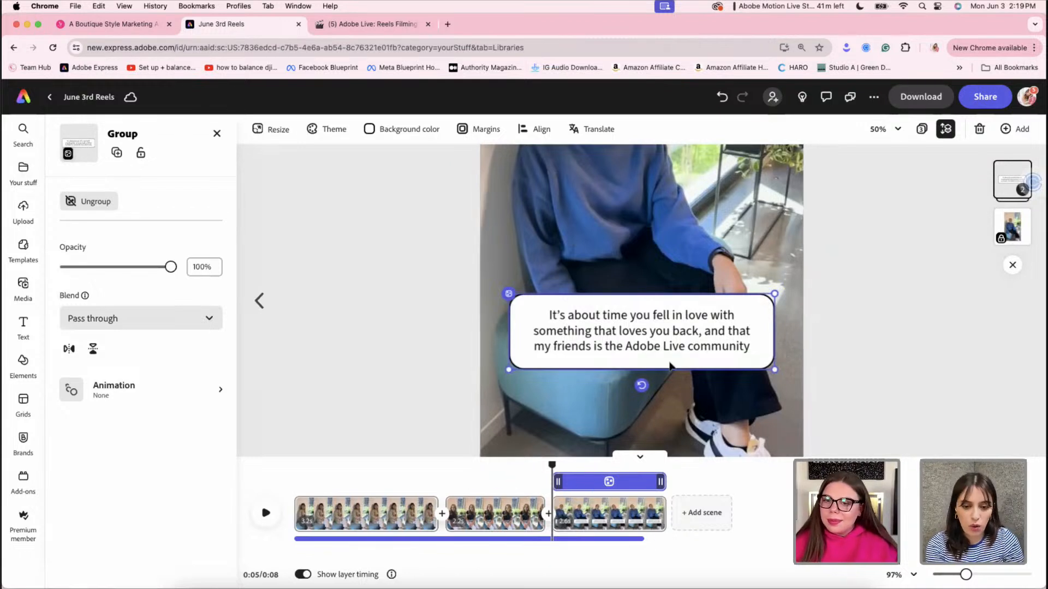
pyautogui.click(843, 375)
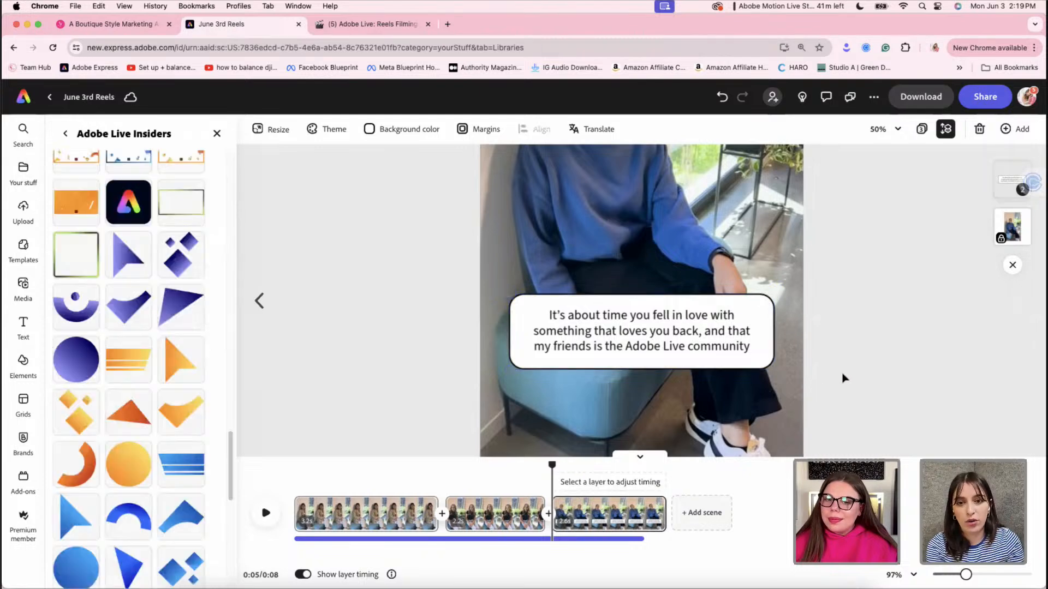
pyautogui.click(590, 480)
pyautogui.click(686, 337)
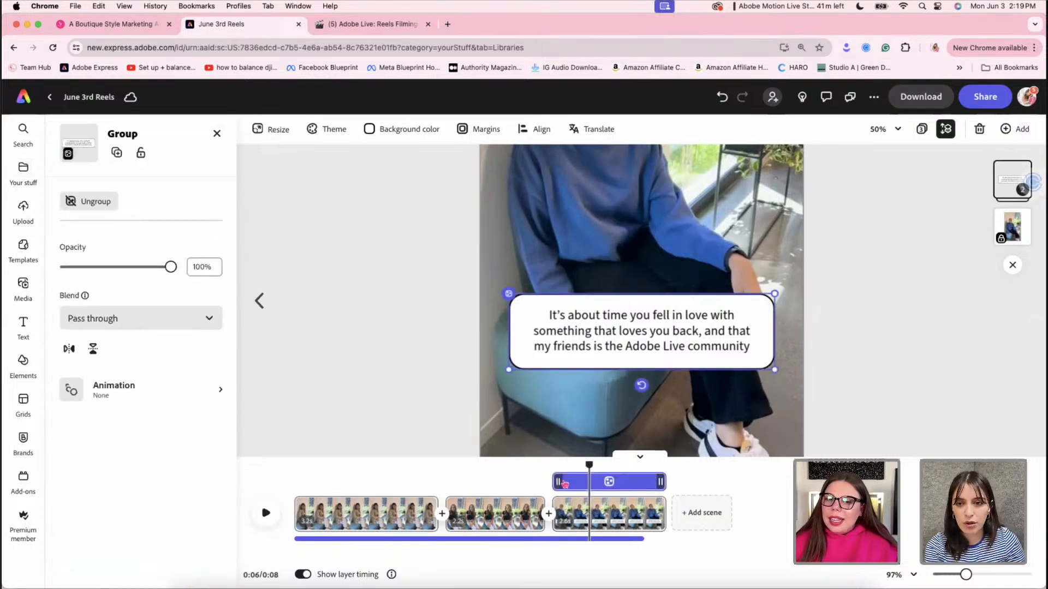
pyautogui.moveTo(430, 480); pyautogui.dragTo(431, 479)
pyautogui.click(638, 323)
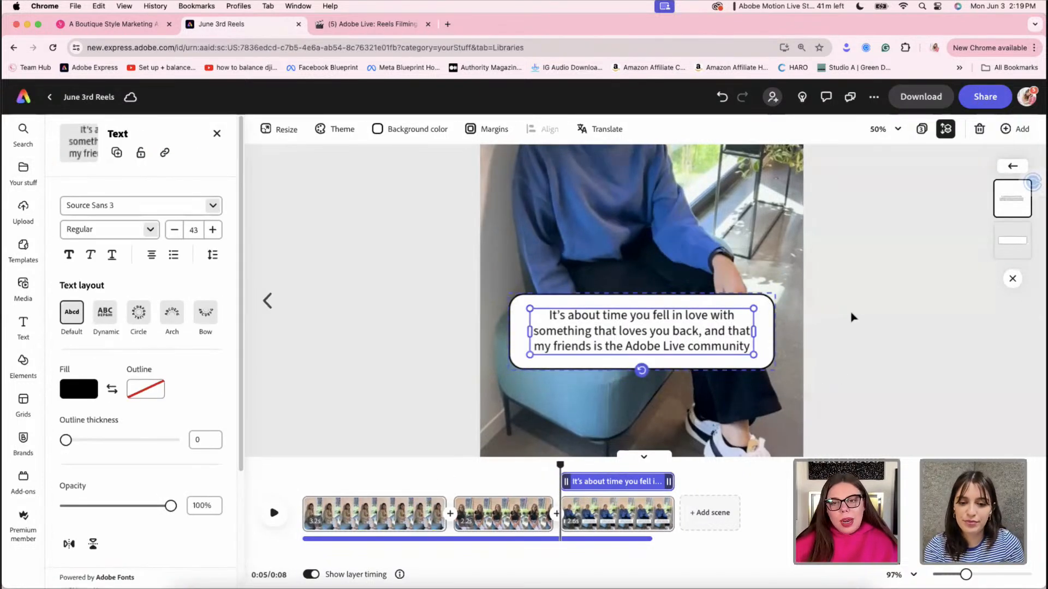
pyautogui.click(850, 317)
# Copy the caption group from the last clip and paste it into the second clip
pyautogui.click(669, 339)
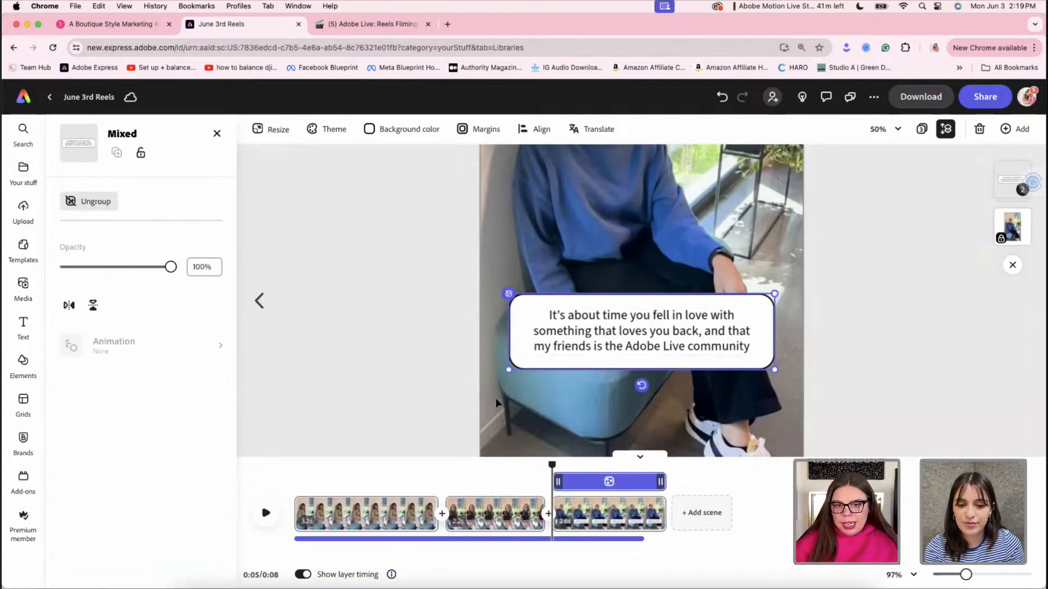
pyautogui.click(490, 513)
pyautogui.click(537, 363)
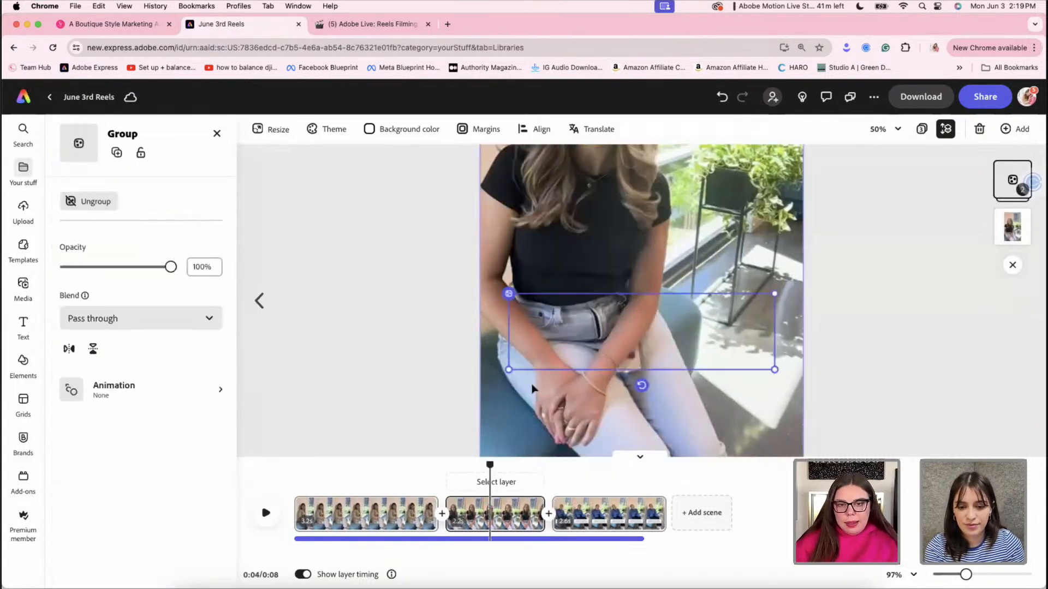
pyautogui.click(405, 347)
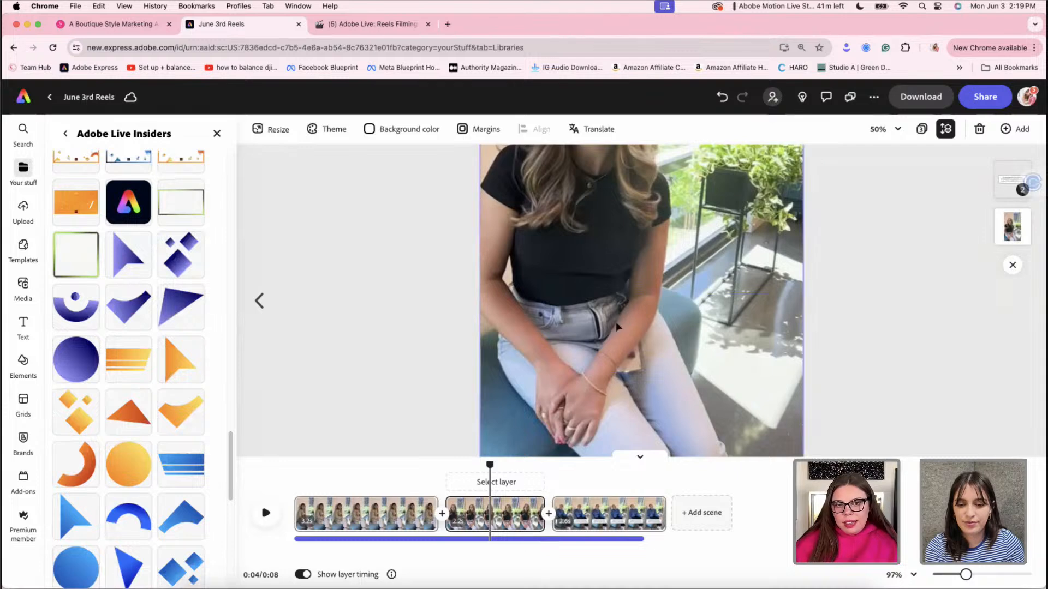
# Check the layer ordering options of the second clip's video and undo the pasted caption group
pyautogui.click(634, 307)
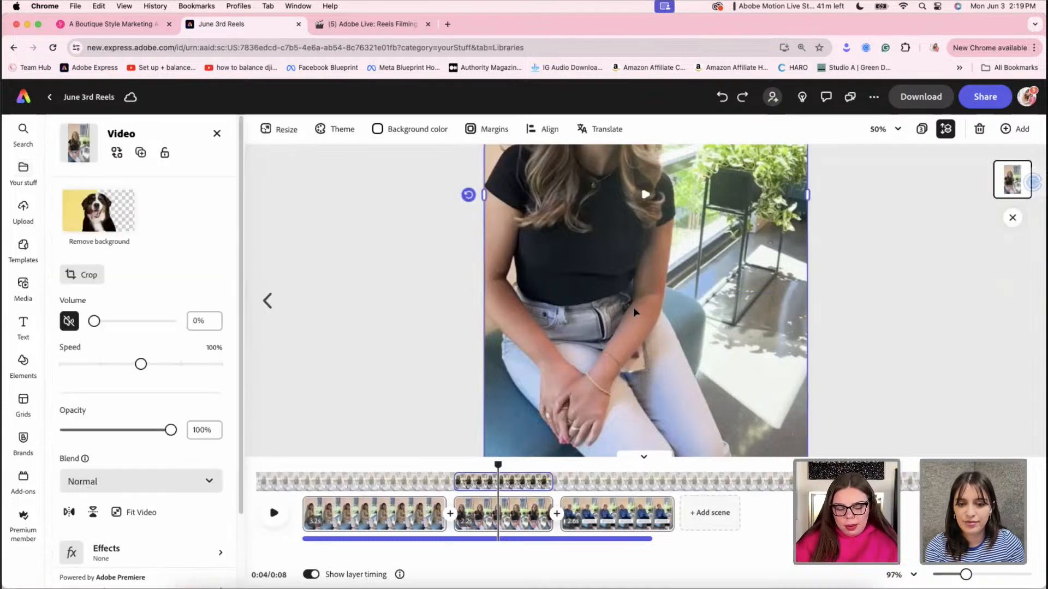
pyautogui.click(633, 306)
pyautogui.click(677, 213)
pyautogui.rightClick(679, 203)
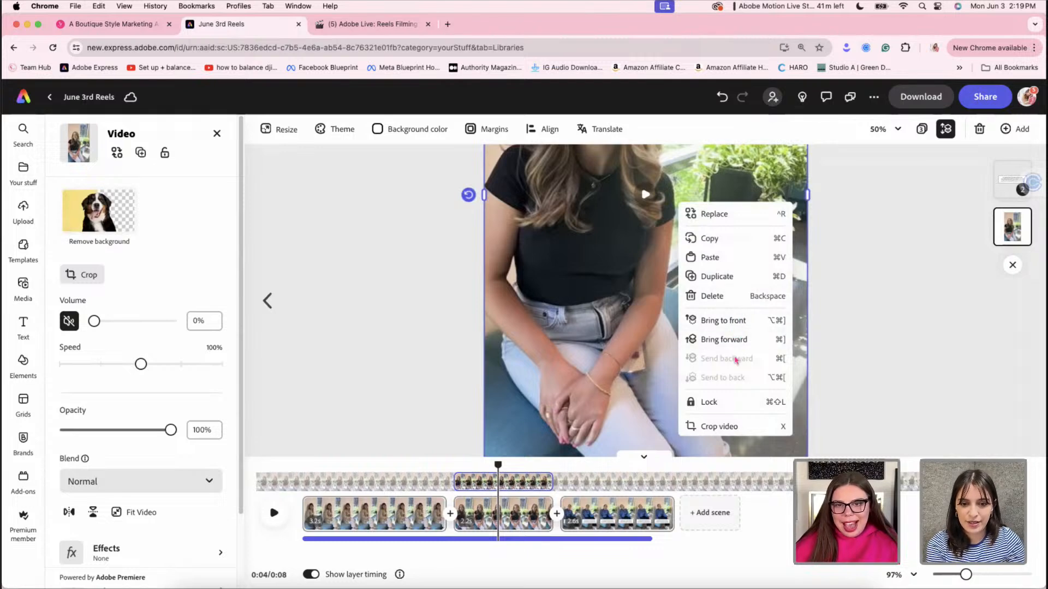
pyautogui.click(579, 342)
pyautogui.rightClick(579, 342)
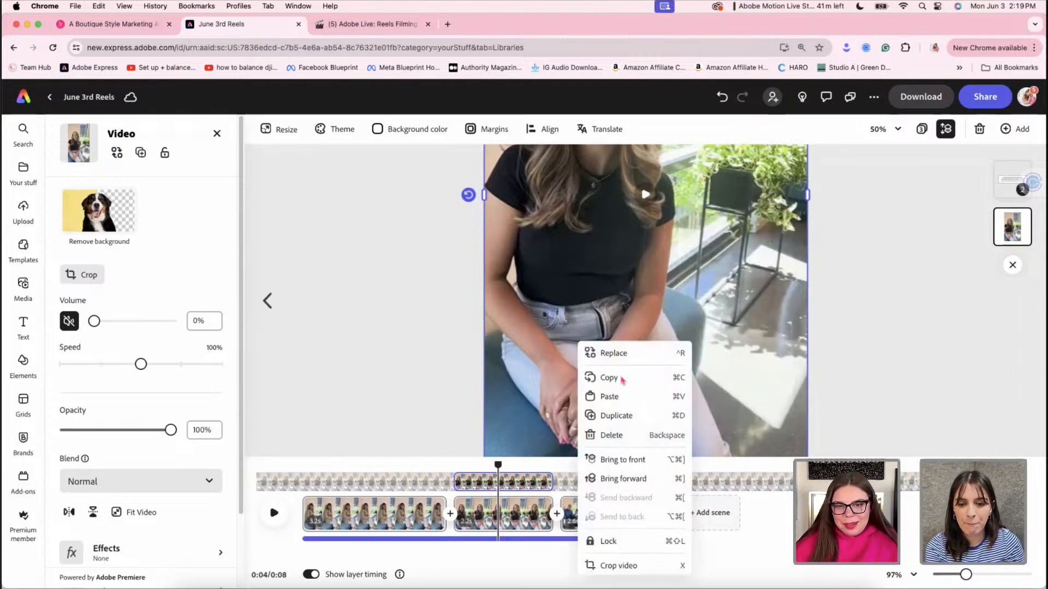
pyautogui.click(759, 377)
pyautogui.press('super+z')
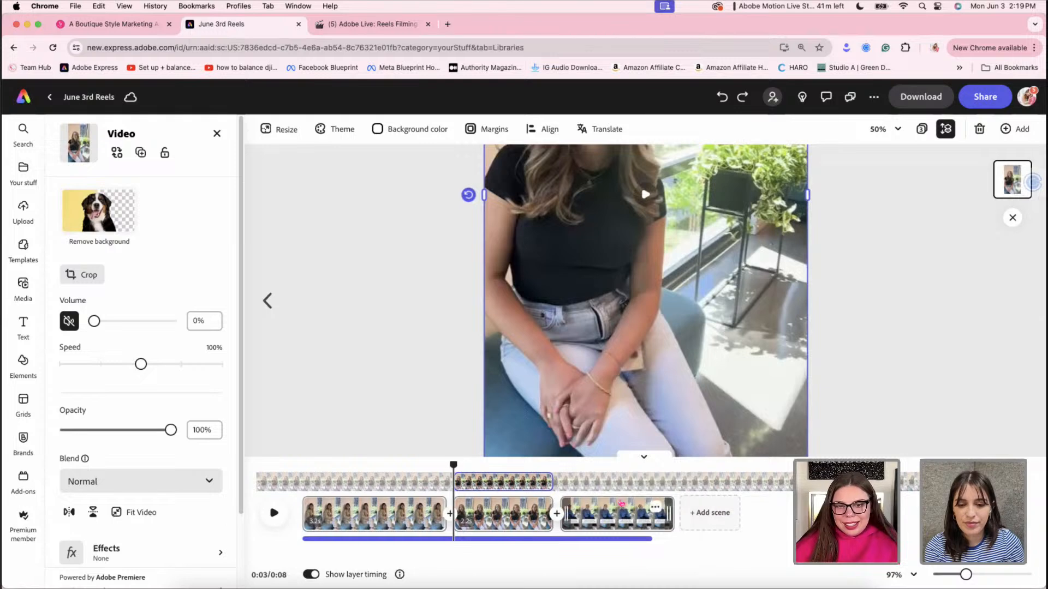
# Copy the caption group from the third clip again and paste it onto the second clip
pyautogui.click(591, 520)
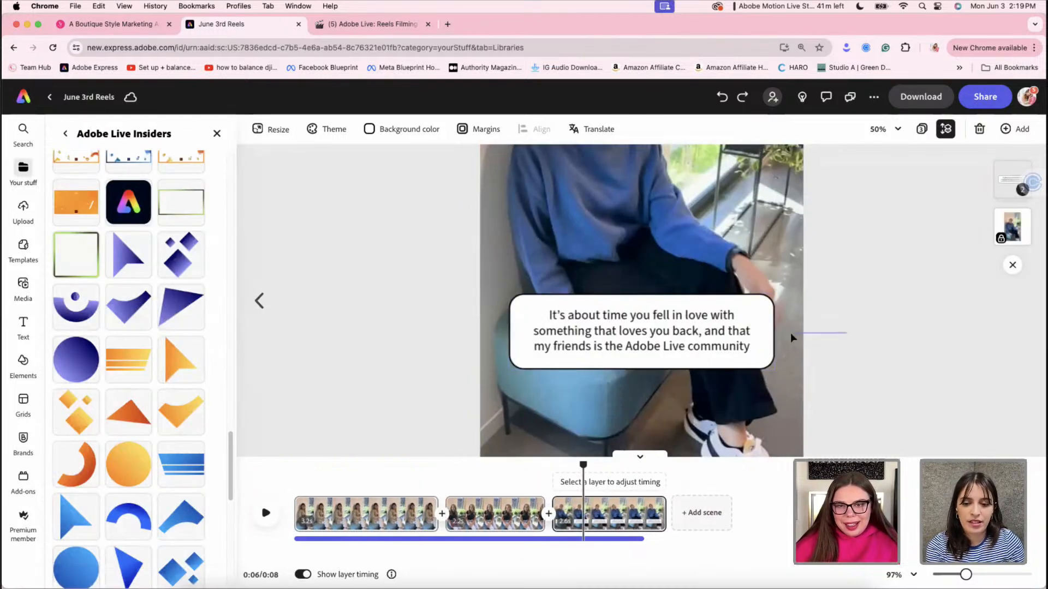
pyautogui.click(708, 344)
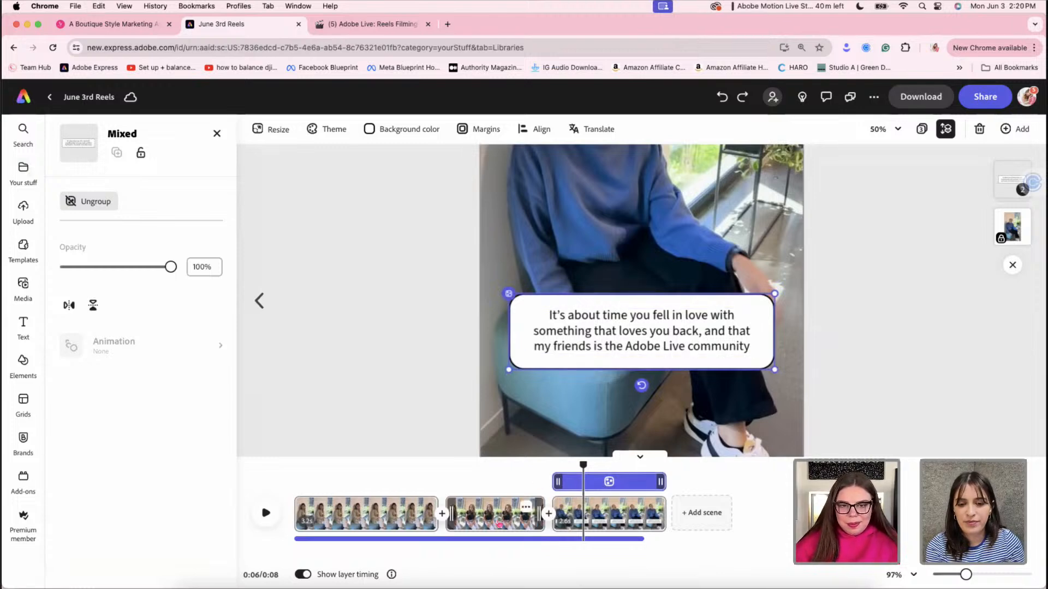
pyautogui.press('super+shift+z')
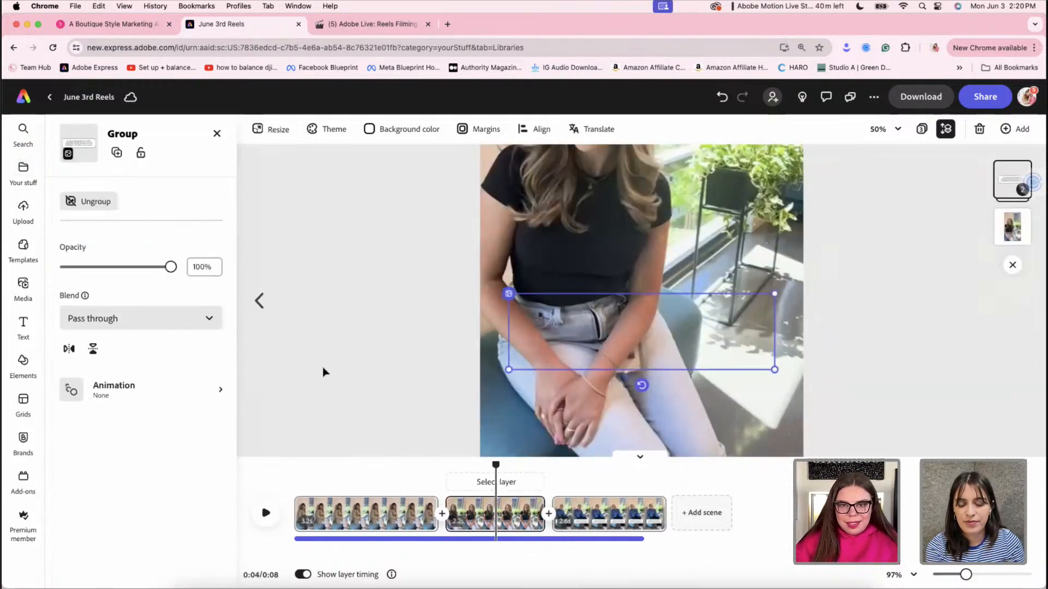
# Send the second clip's caption group to the back and return it to the front above the video
pyautogui.rightClick(685, 337)
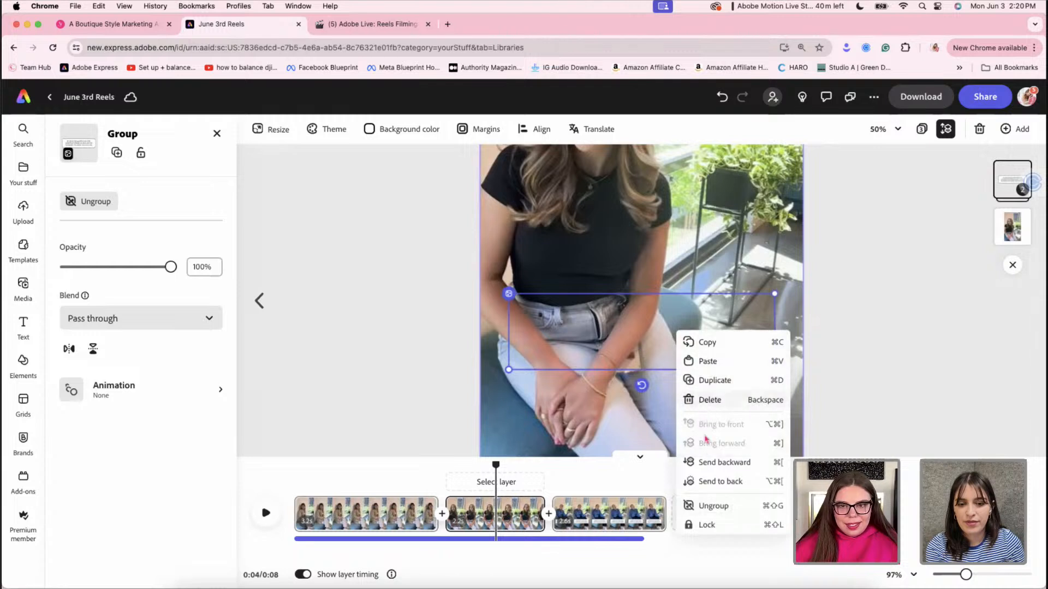
pyautogui.click(712, 482)
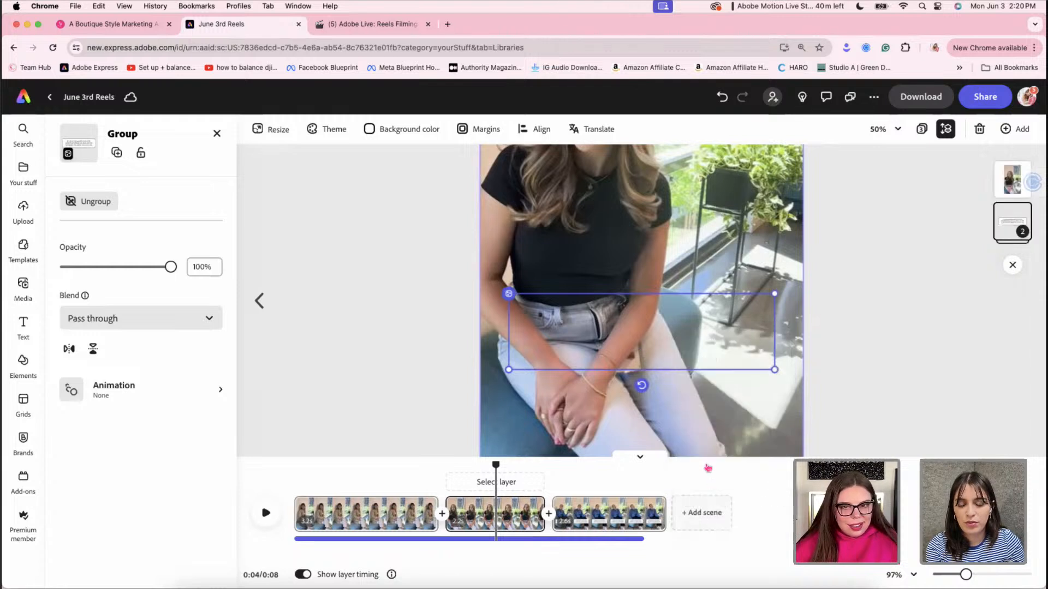
pyautogui.rightClick(644, 349)
pyautogui.click(683, 462)
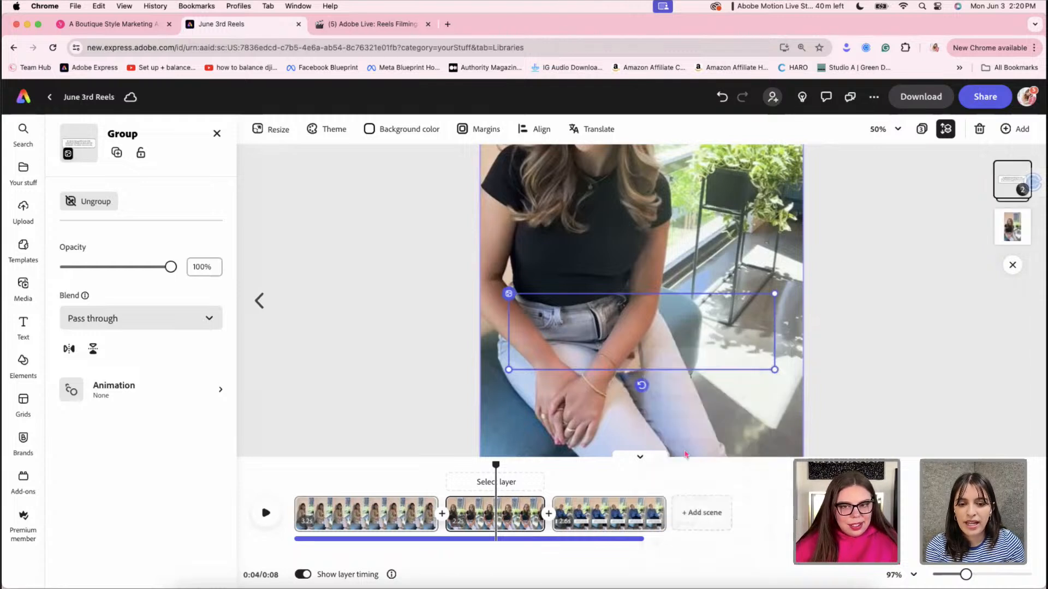
pyautogui.click(416, 350)
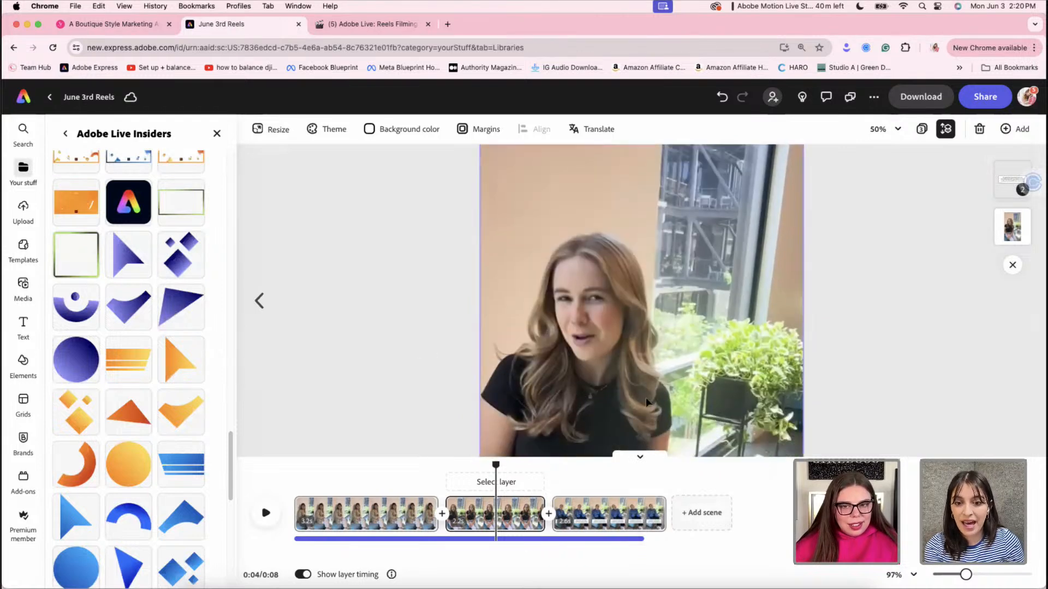
# Check the layer ordering options of the second clip's video and reload the project page
pyautogui.click(646, 403)
pyautogui.rightClick(646, 402)
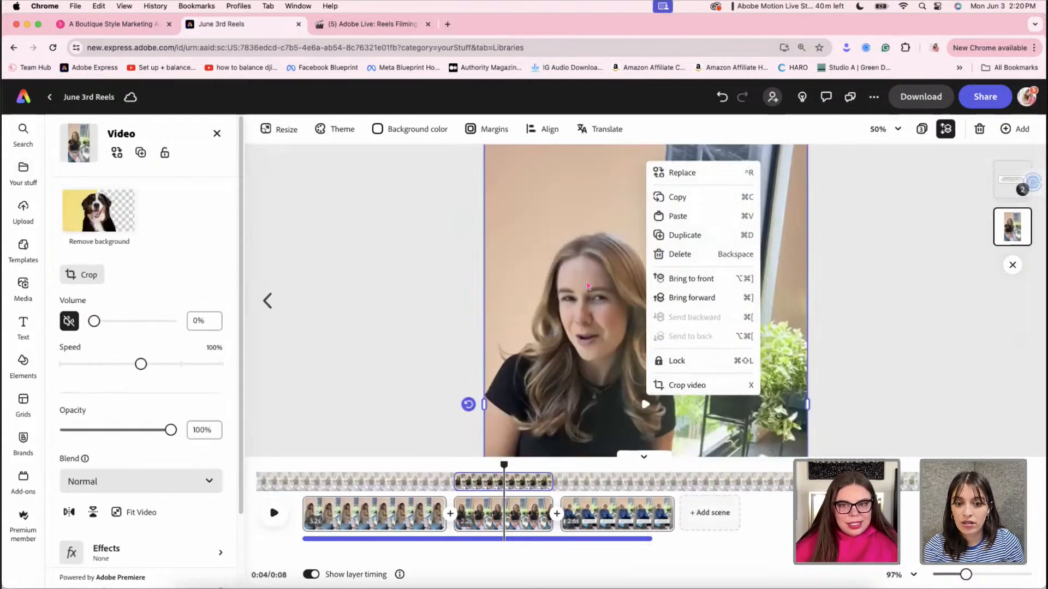
pyautogui.click(576, 270)
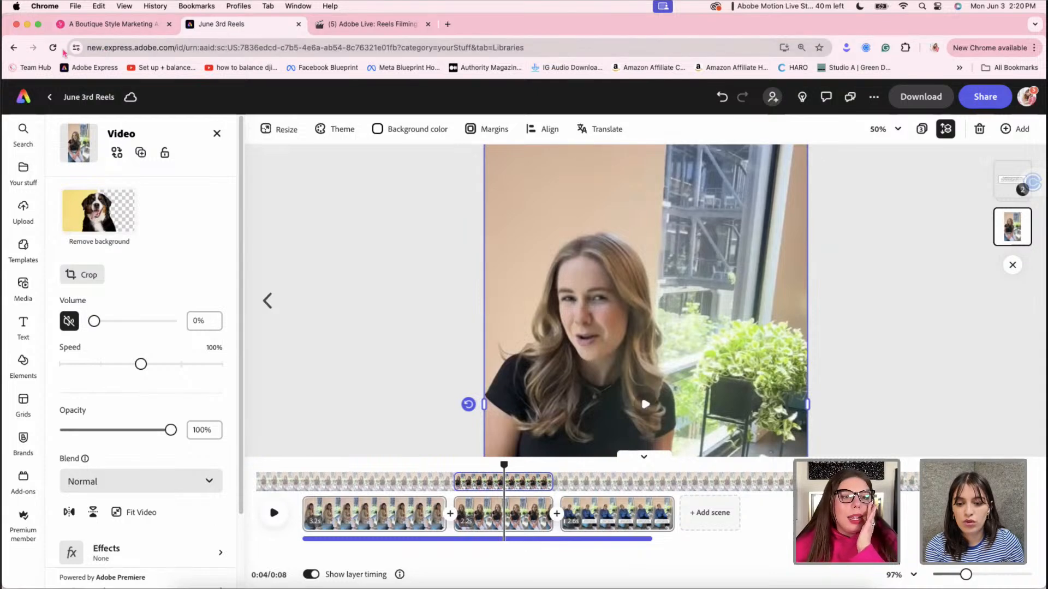
pyautogui.click(53, 48)
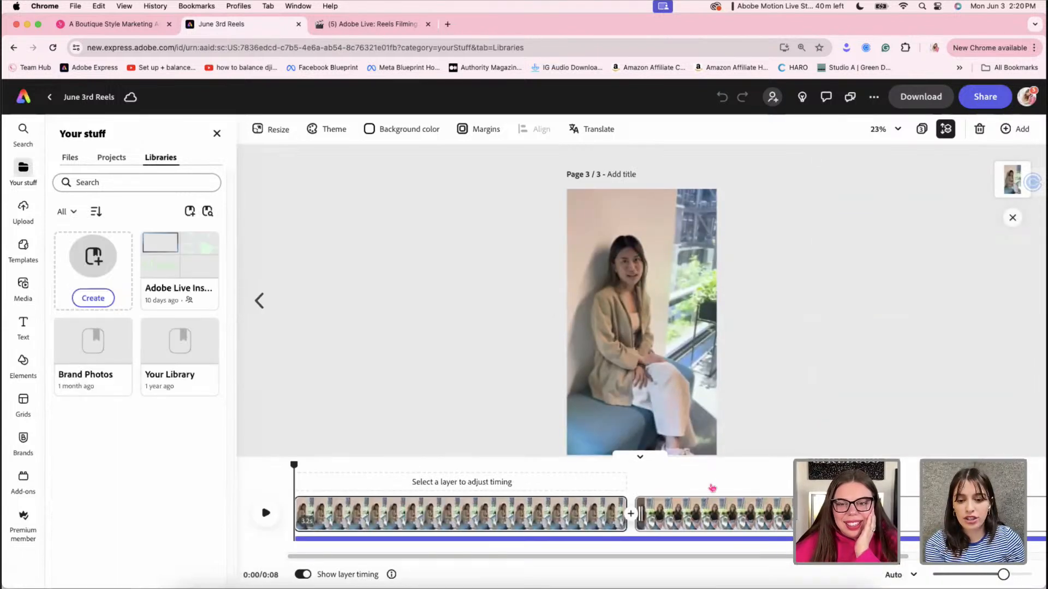
# Try to bring the second clip's video to the front, and paste the caption group there and undo it
pyautogui.click(710, 480)
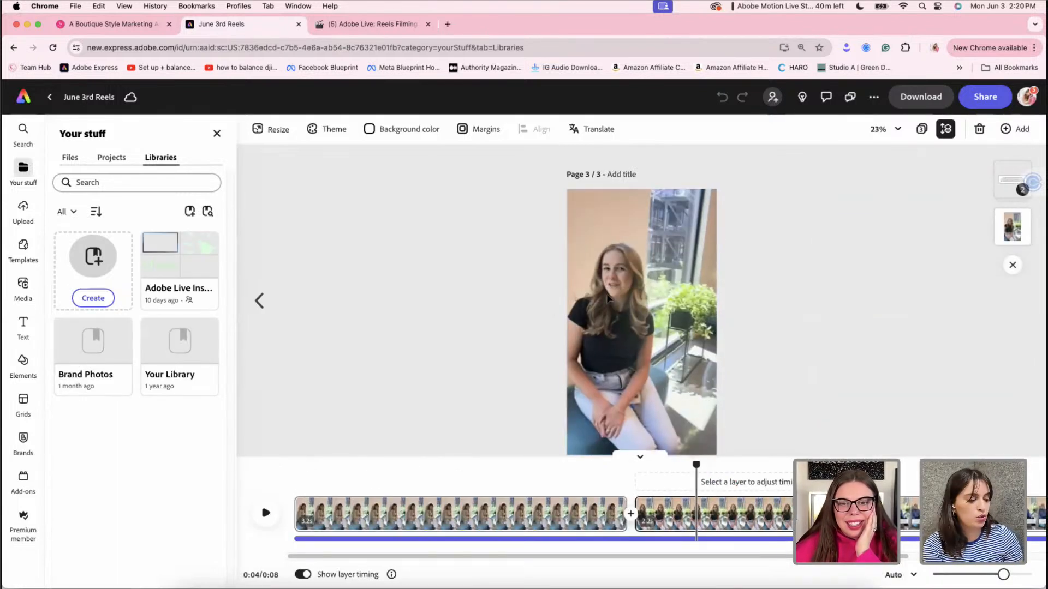
pyautogui.click(628, 306)
pyautogui.rightClick(608, 300)
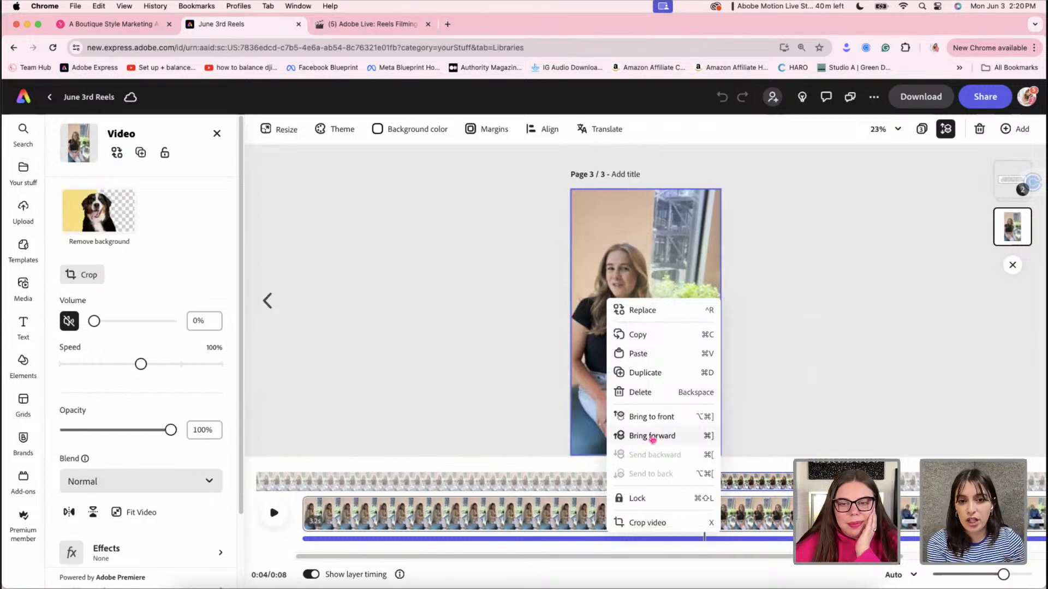
pyautogui.click(651, 416)
pyautogui.click(763, 376)
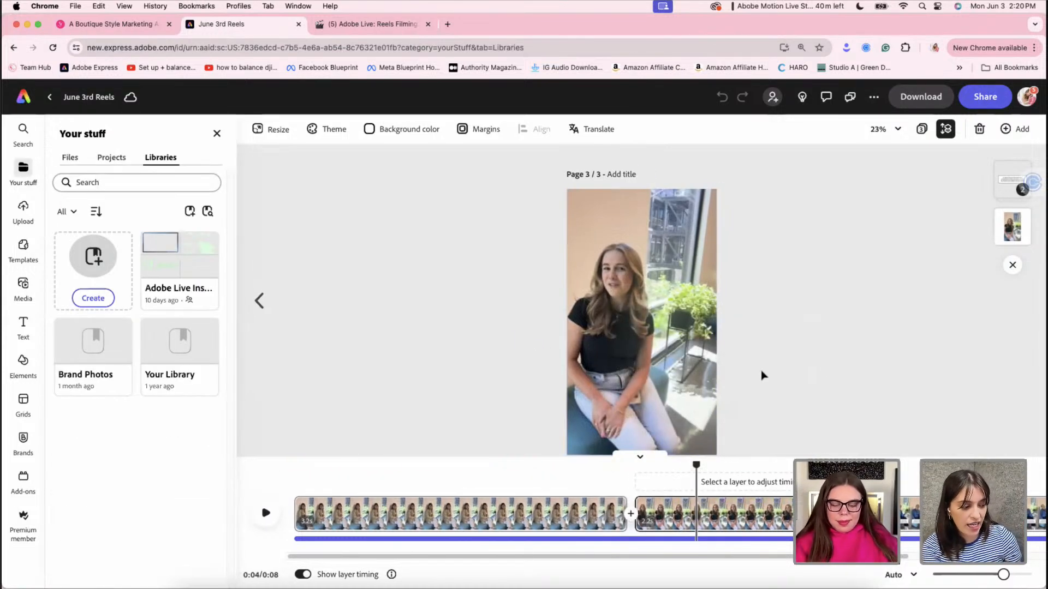
pyautogui.press('super+v')
pyautogui.press('super+z')
# Copy the third clip's caption group, paste it into the second clip and undo the paste
pyautogui.click(906, 513)
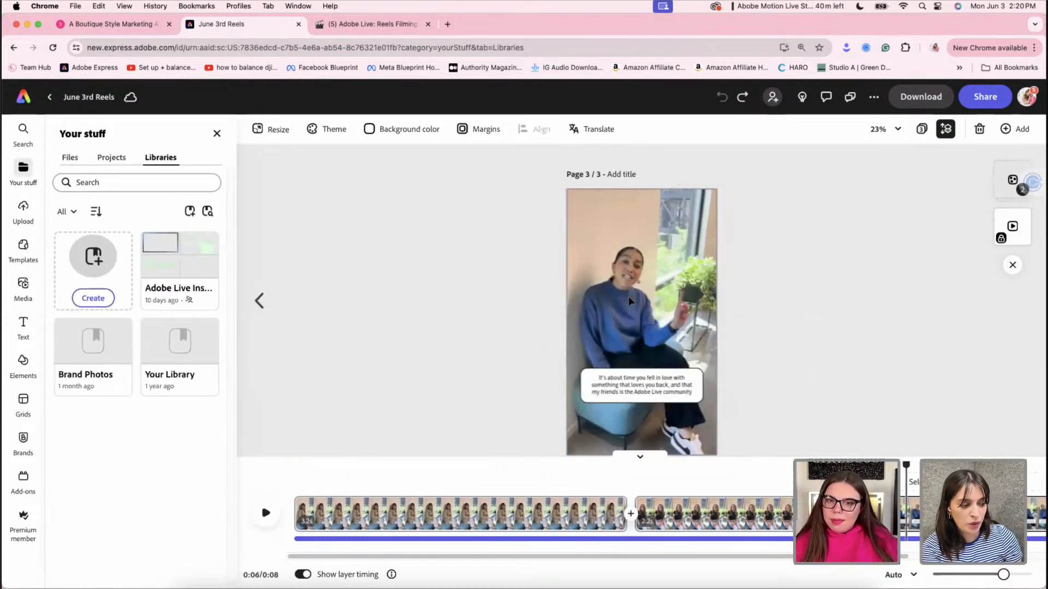
pyautogui.click(628, 380)
pyautogui.click(751, 386)
pyautogui.click(654, 387)
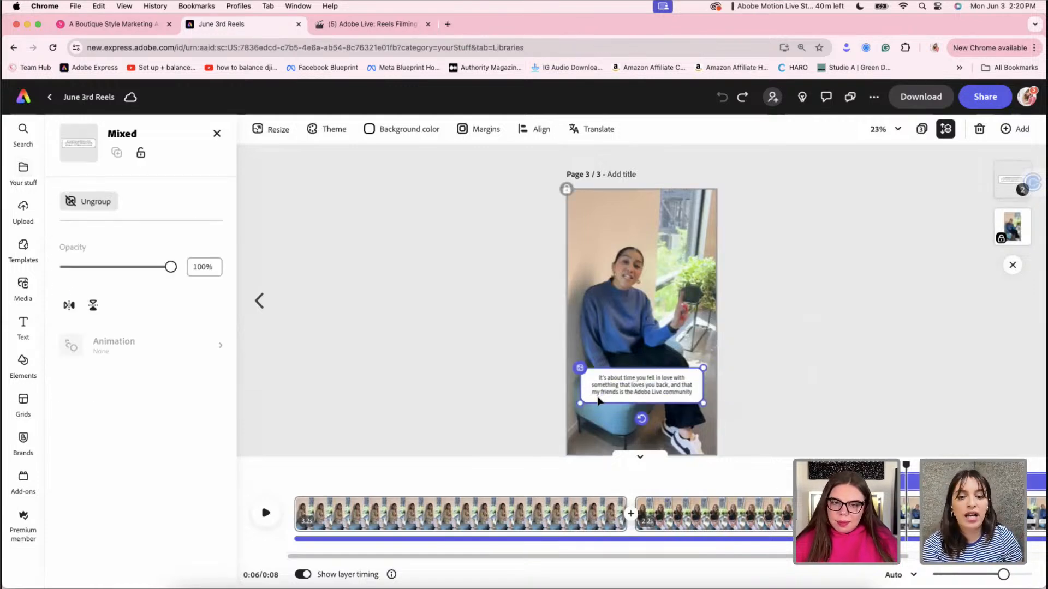
pyautogui.click(752, 507)
pyautogui.press('super+v')
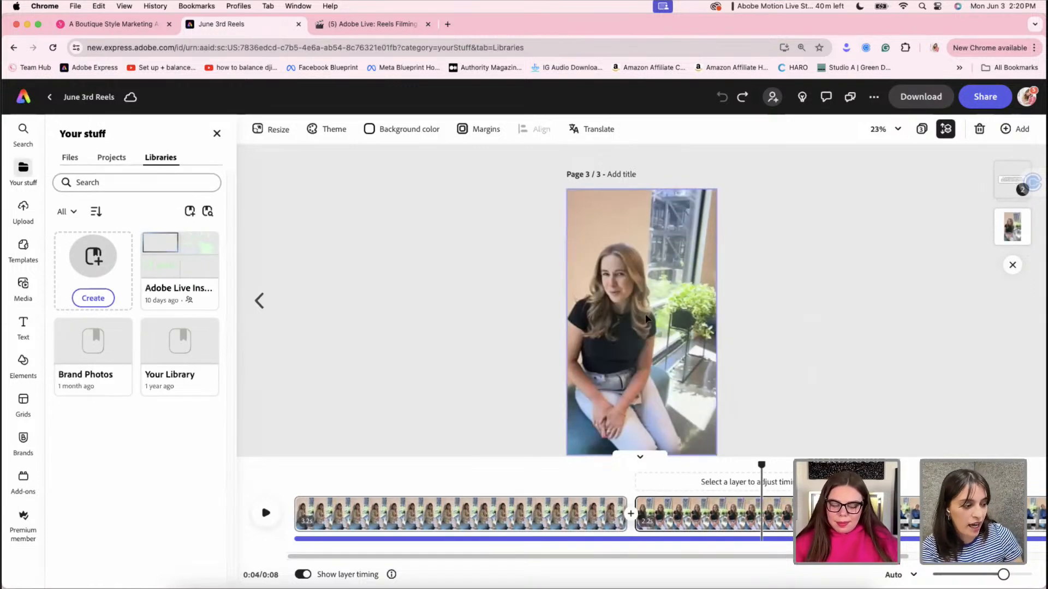
pyautogui.click(768, 310)
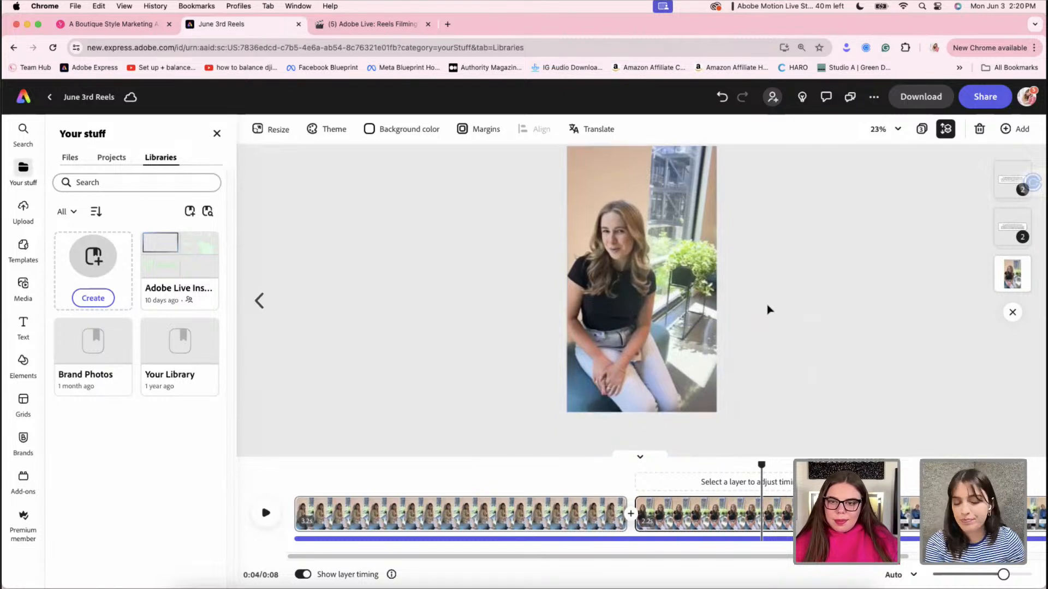
pyautogui.press('super+z')
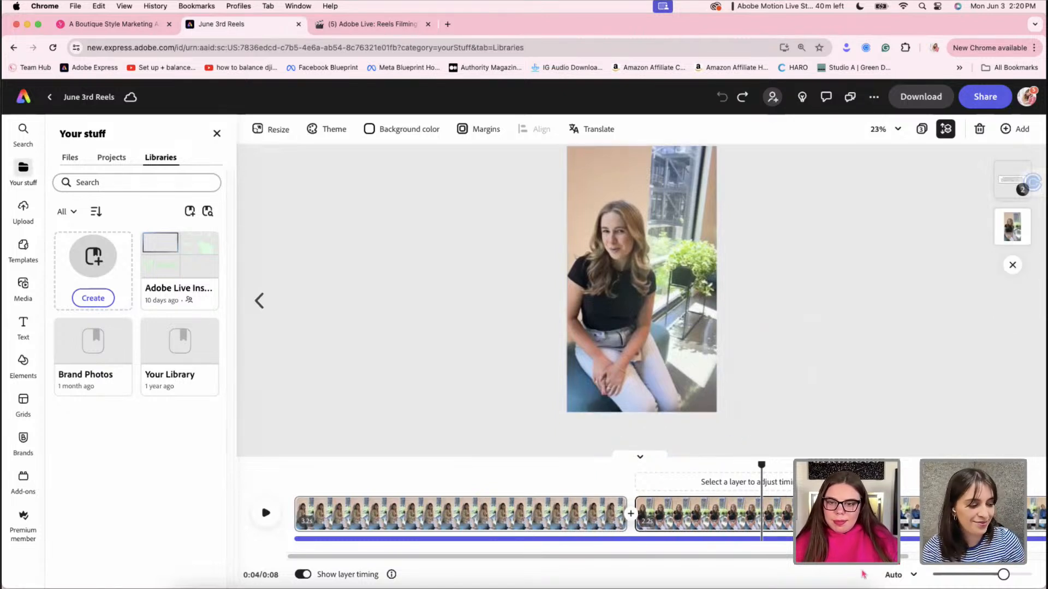
# Copy the caption group from the last clip once more and paste a duplicate into the second clip
pyautogui.moveTo(866, 556); pyautogui.dragTo(959, 557)
pyautogui.click(846, 514)
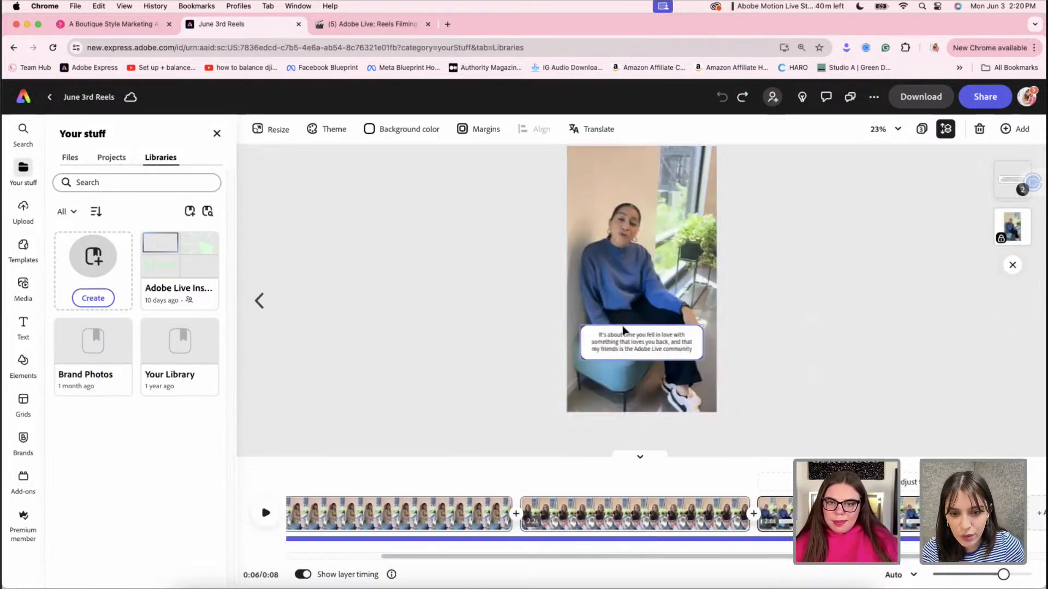
pyautogui.click(625, 341)
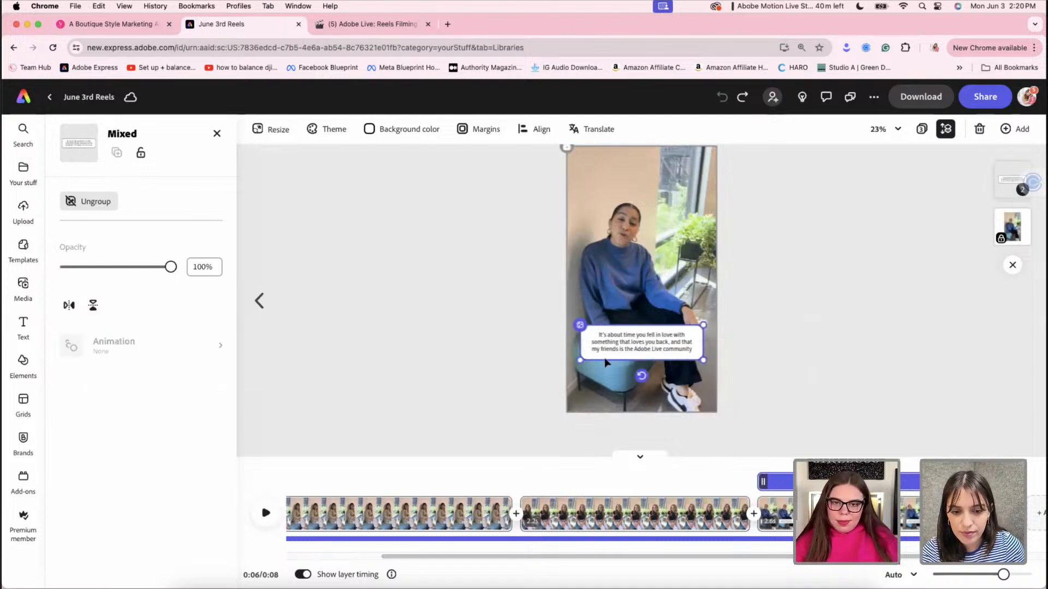
pyautogui.press('super+shift+z')
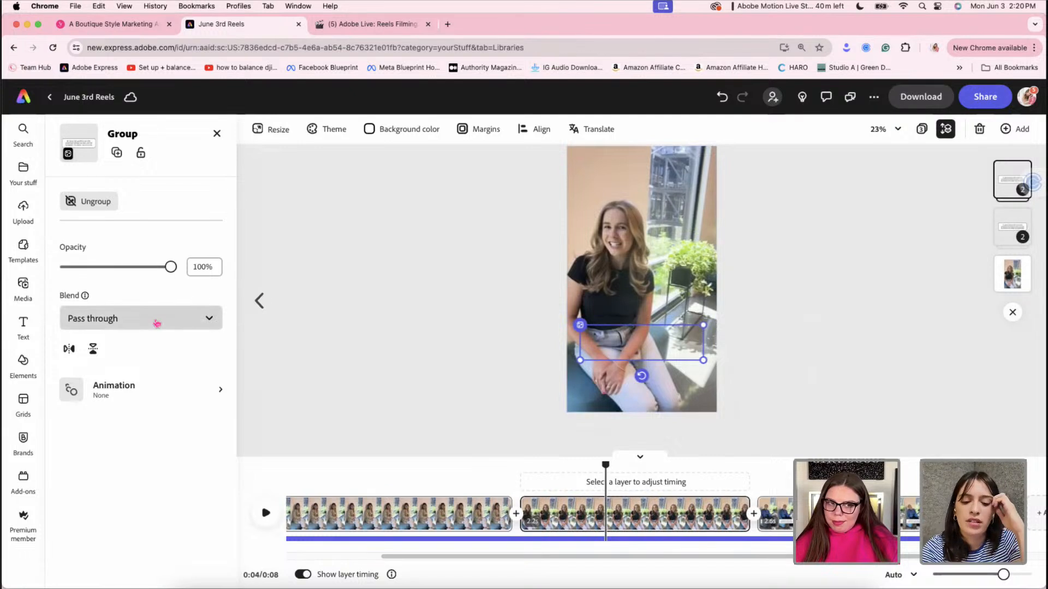
pyautogui.click(155, 323)
pyautogui.click(155, 323)
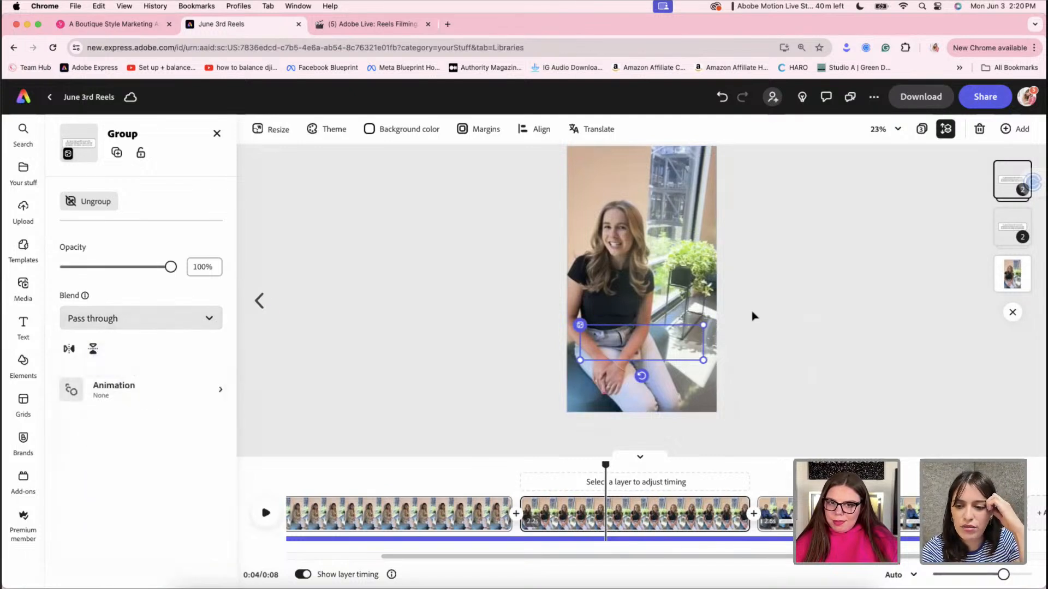
# Select the third clip's caption and check the layer ordering options of its text
pyautogui.click(801, 453)
pyautogui.click(803, 512)
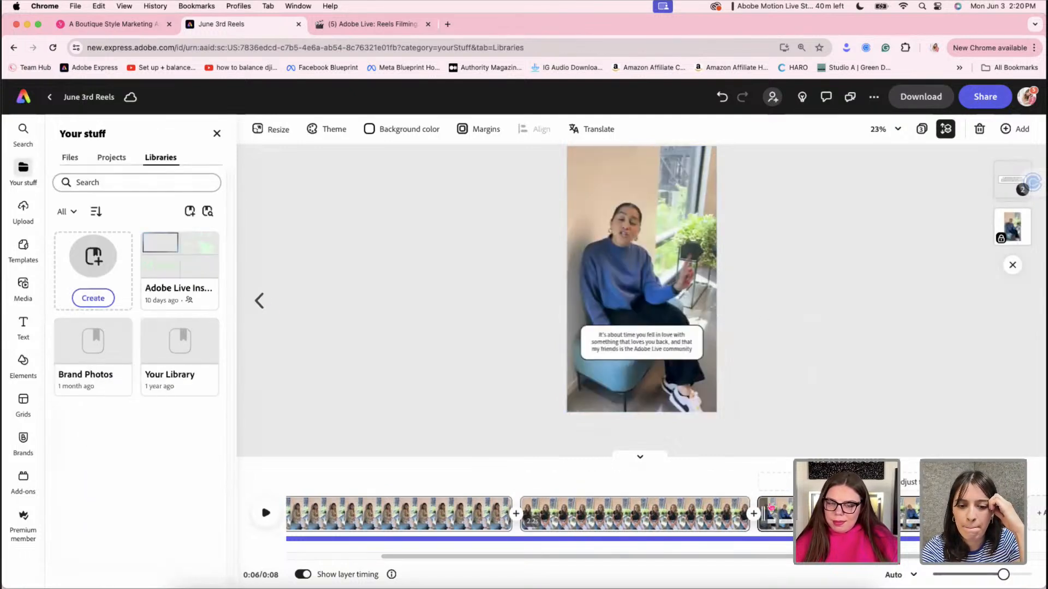
pyautogui.click(652, 347)
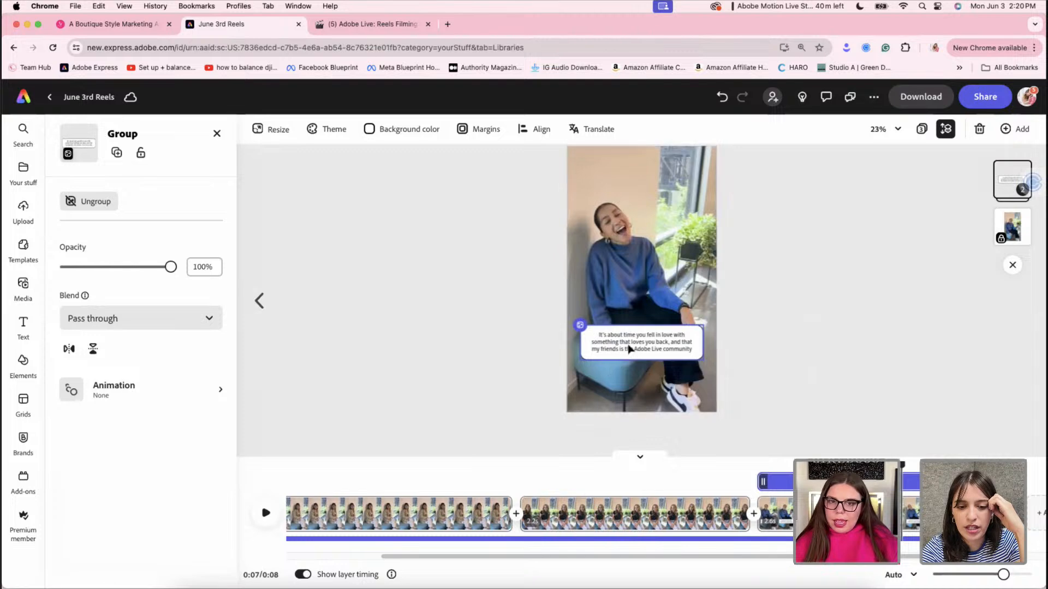
pyautogui.click(630, 350)
pyautogui.rightClick(630, 349)
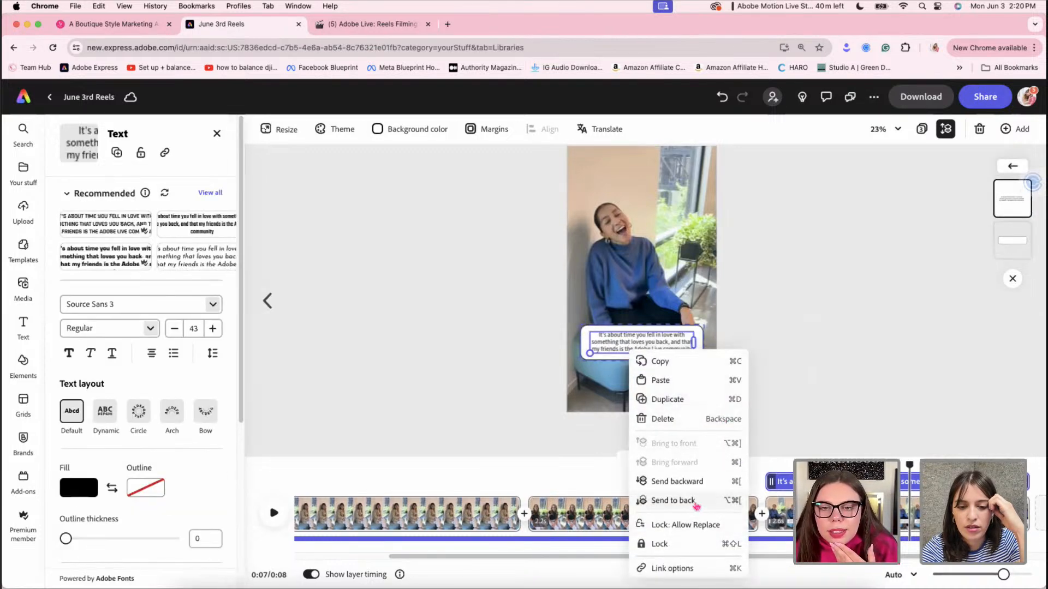
pyautogui.click(764, 318)
# Group the third clip's caption text with its white box and inspect the group's nested layers
pyautogui.click(658, 360)
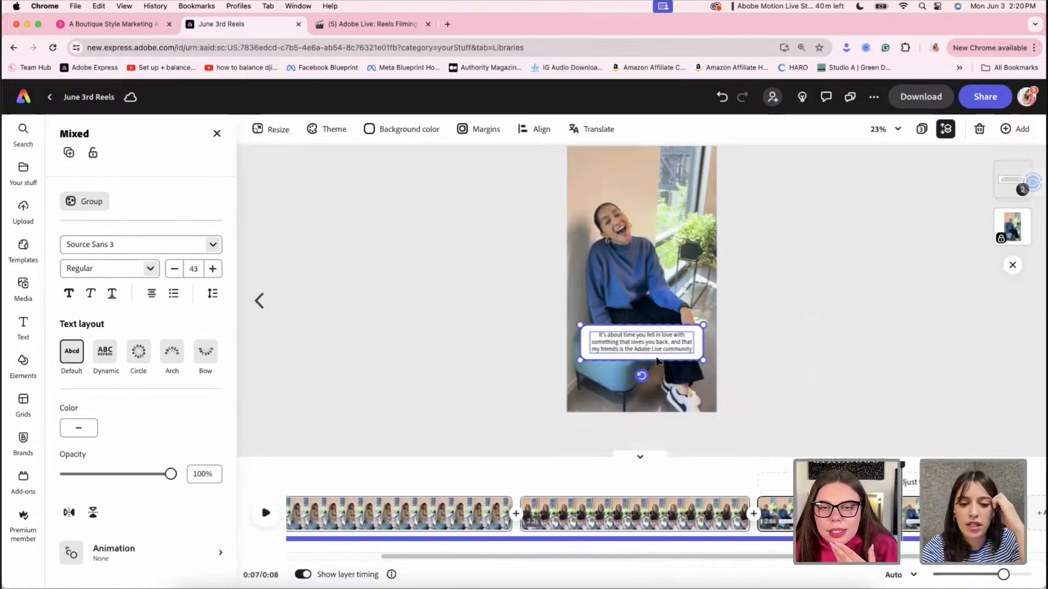
pyautogui.rightClick(658, 353)
pyautogui.click(696, 532)
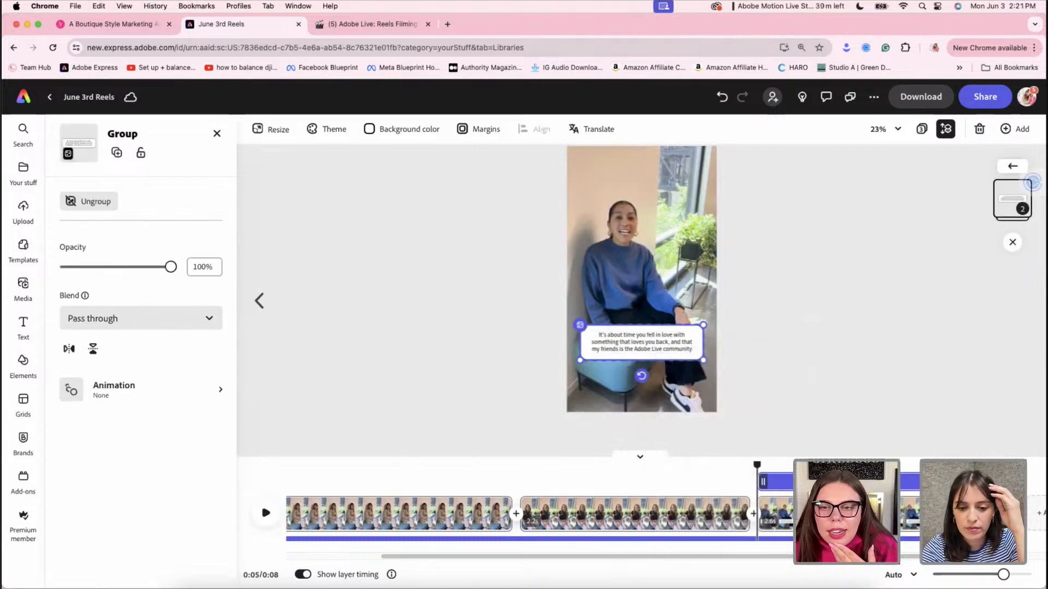
pyautogui.click(443, 355)
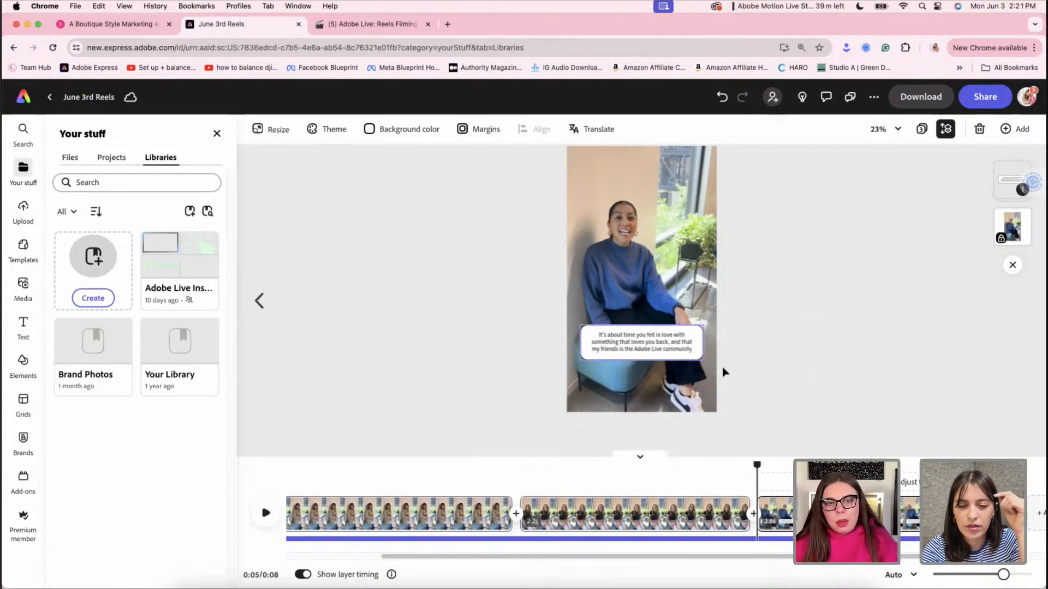
pyautogui.click(593, 344)
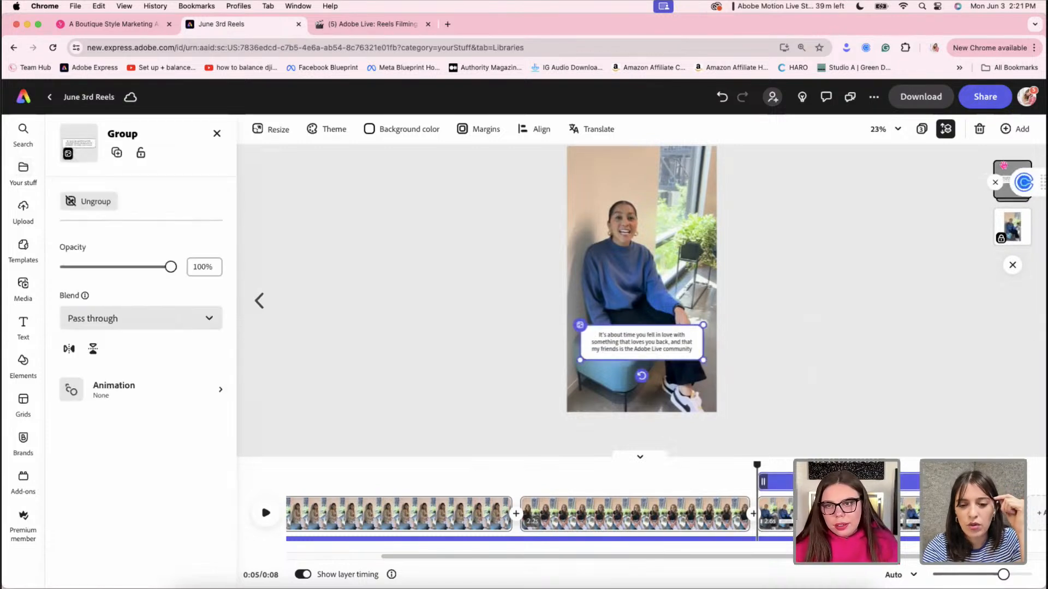
pyautogui.click(1003, 184)
pyautogui.click(1002, 201)
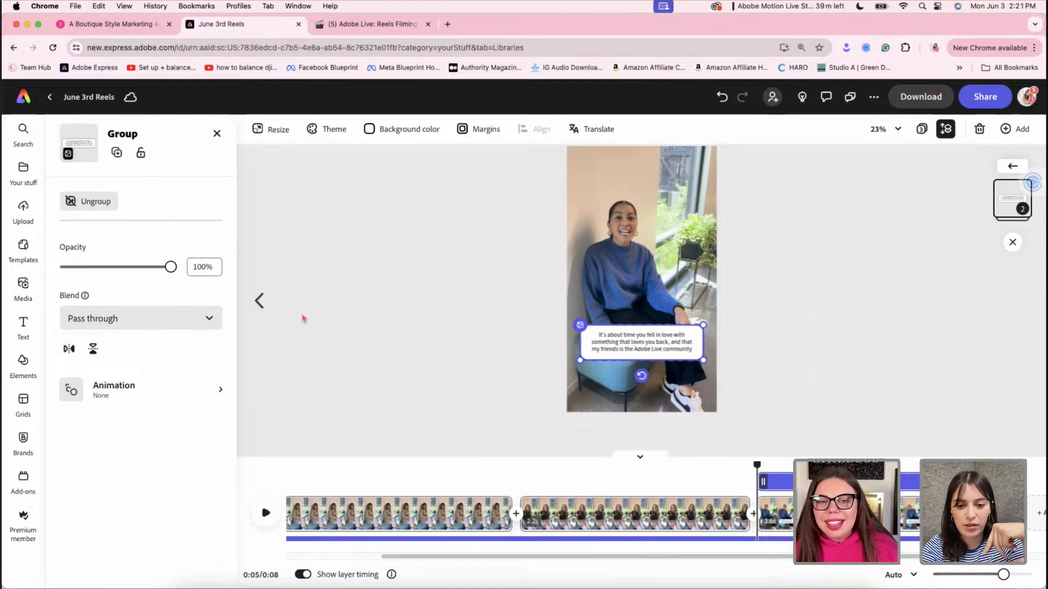
# Check the layer ordering options of the first clip's caption group and of its video
pyautogui.click(341, 518)
pyautogui.click(630, 354)
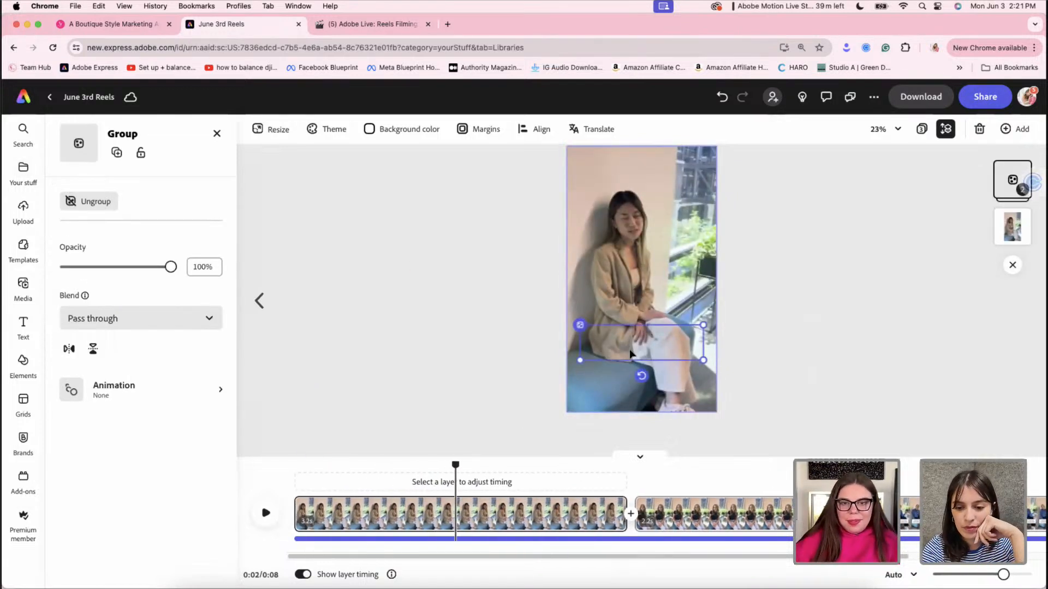
pyautogui.rightClick(615, 345)
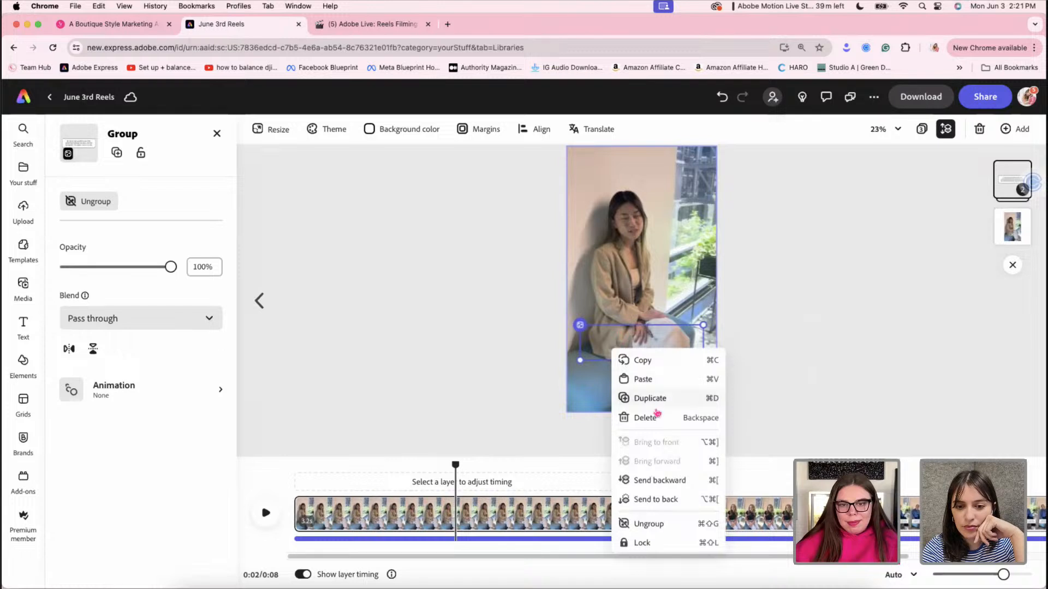
pyautogui.click(758, 267)
pyautogui.click(698, 249)
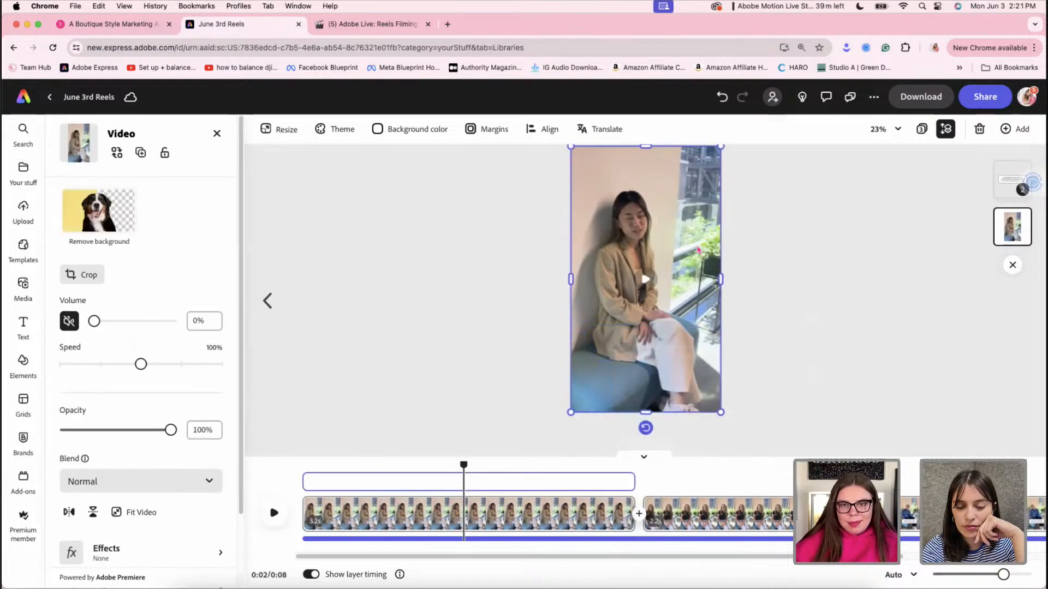
pyautogui.rightClick(698, 249)
pyautogui.click(741, 378)
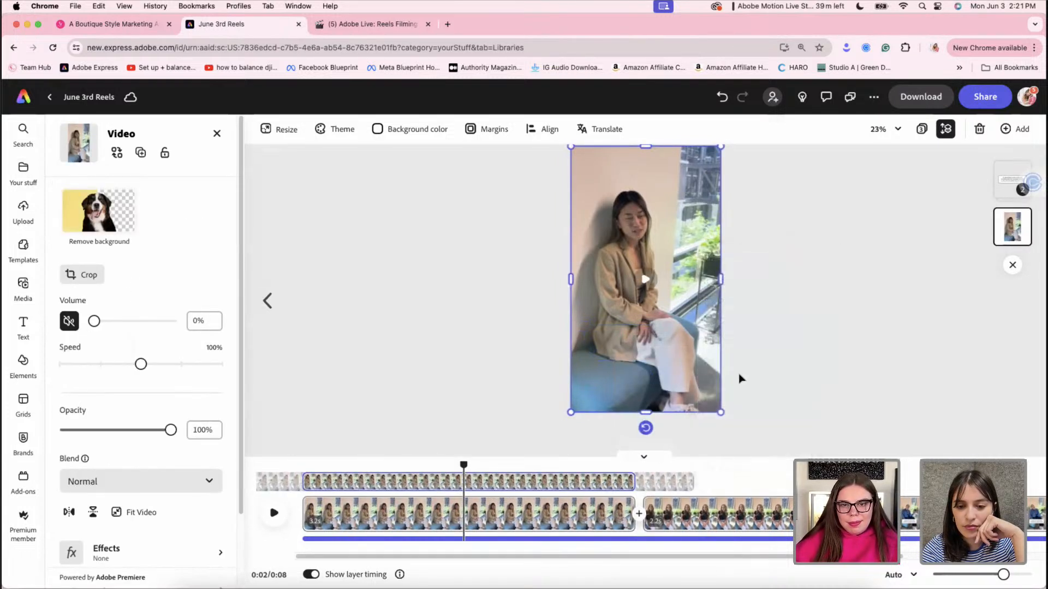
pyautogui.click(741, 378)
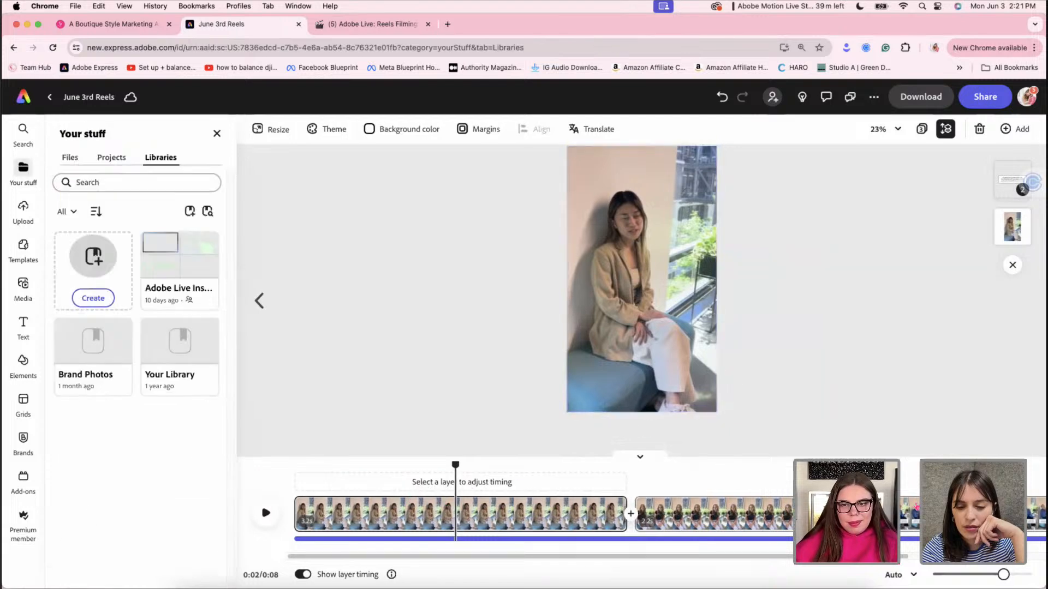
# Delete the "It's about time you fell in love" caption group from the third clip
pyautogui.click(936, 513)
pyautogui.moveTo(838, 348); pyautogui.dragTo(538, 346)
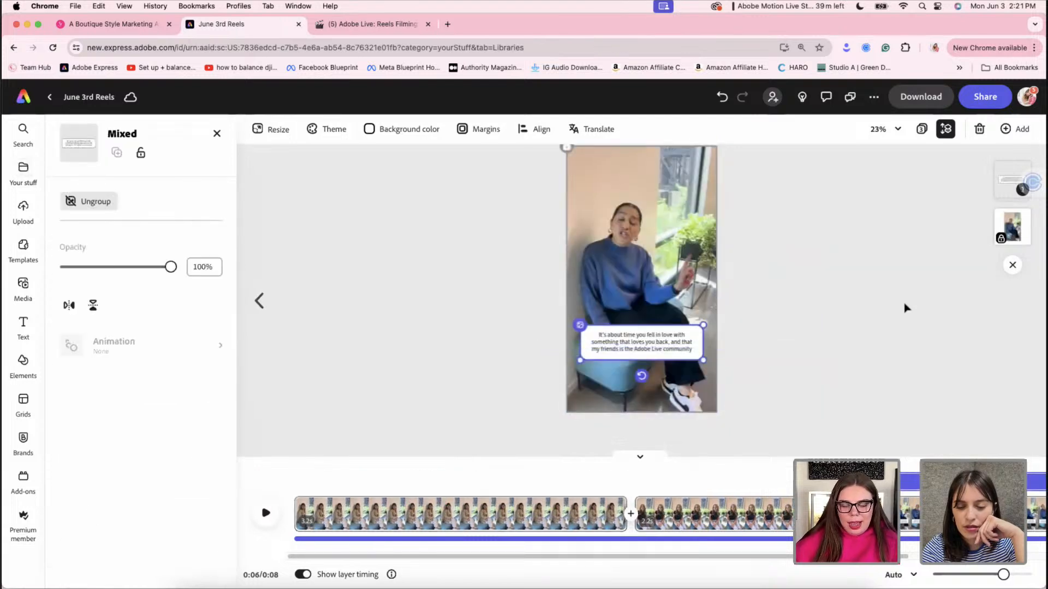
pyautogui.press('Delete')
pyautogui.click(844, 320)
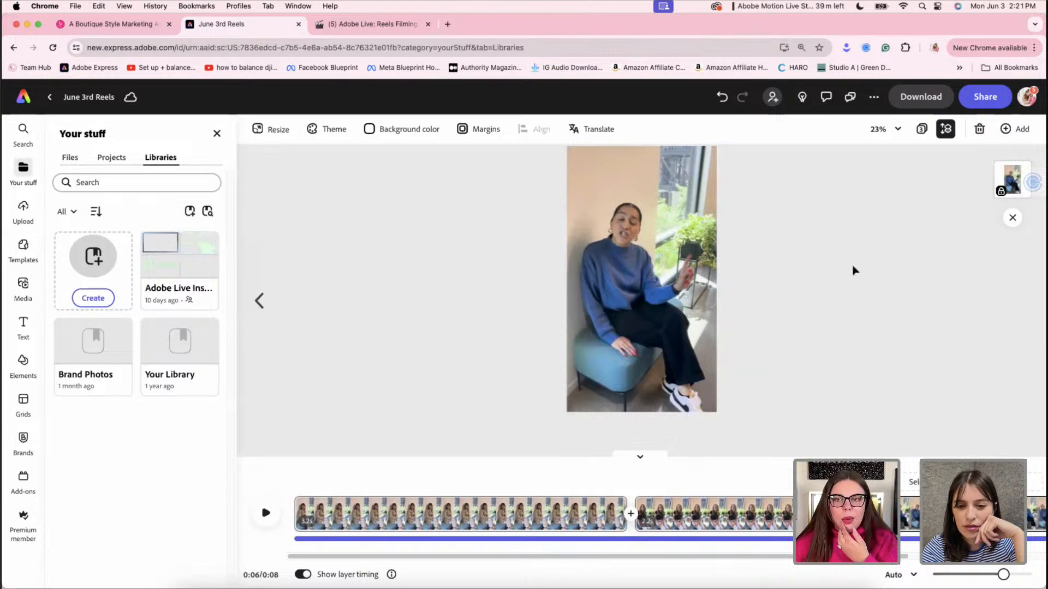
# Play the third reel from its start and download the selected page as an MP4 at 1080p
pyautogui.click(921, 96)
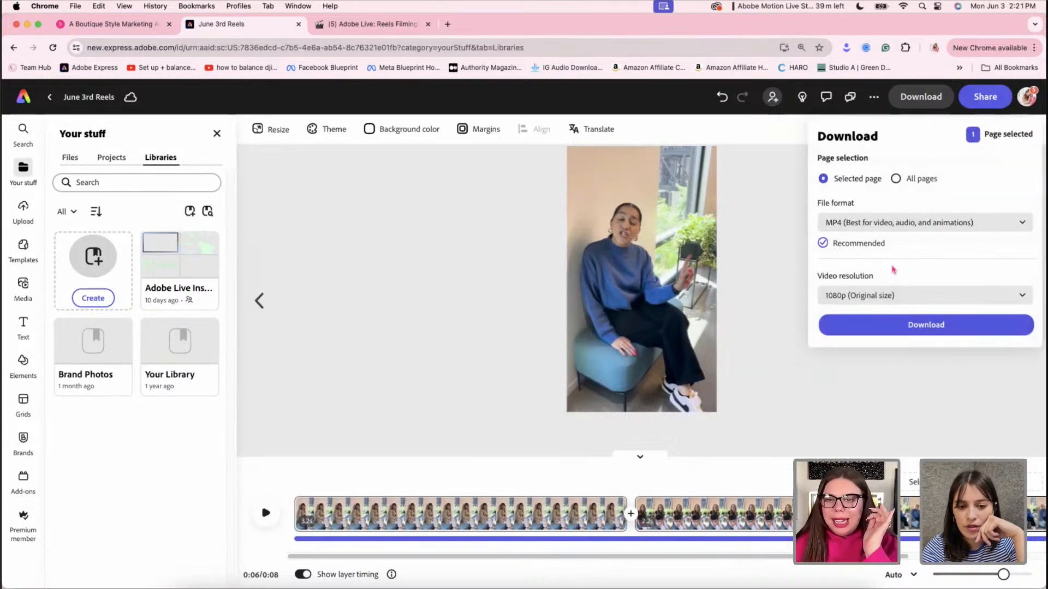
pyautogui.click(936, 474)
pyautogui.moveTo(936, 474); pyautogui.dragTo(212, 483)
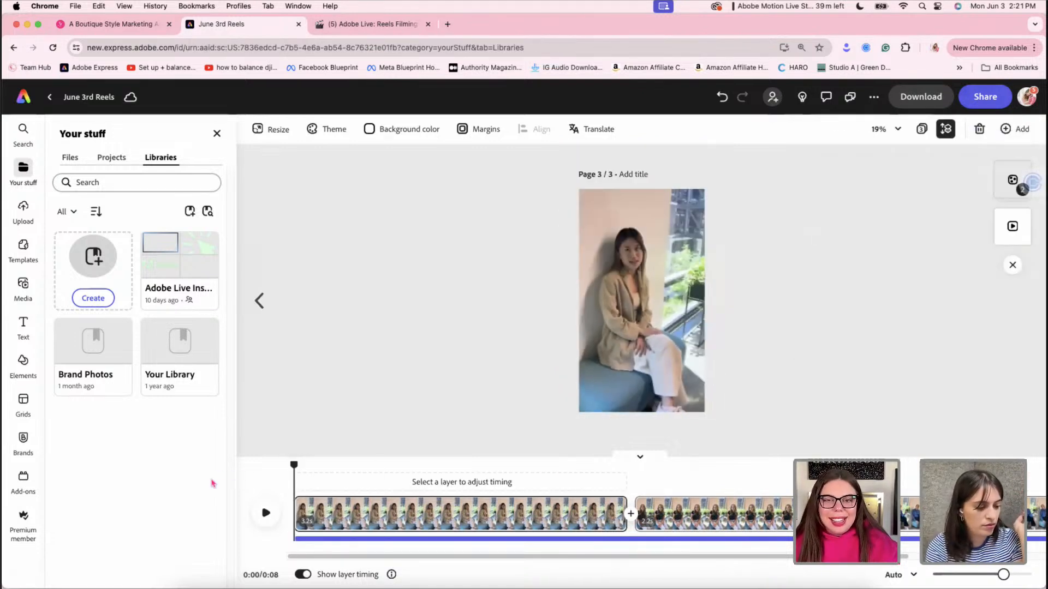
pyautogui.press('space')
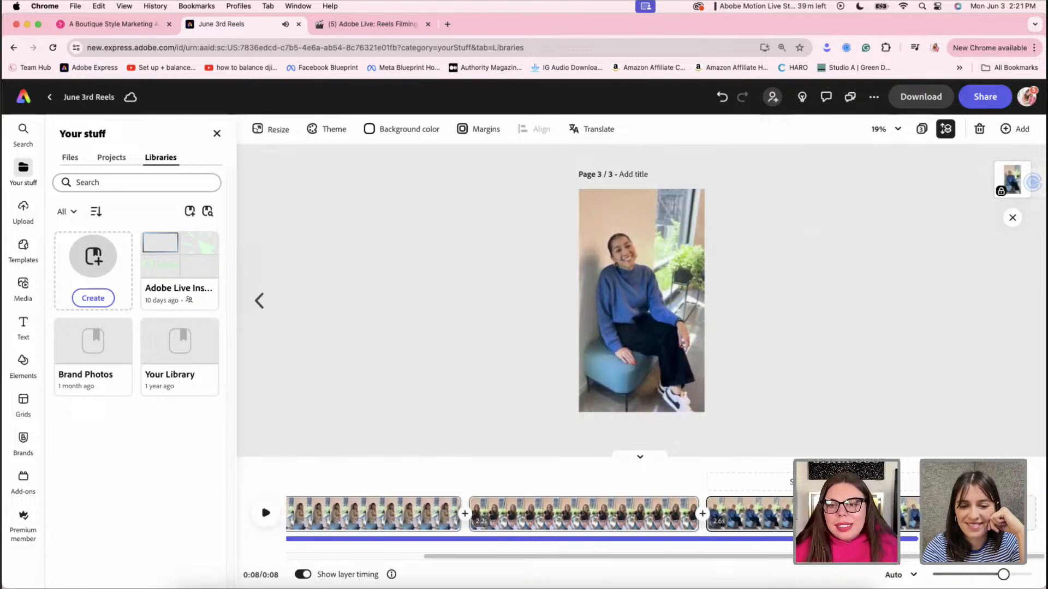
pyautogui.click(263, 508)
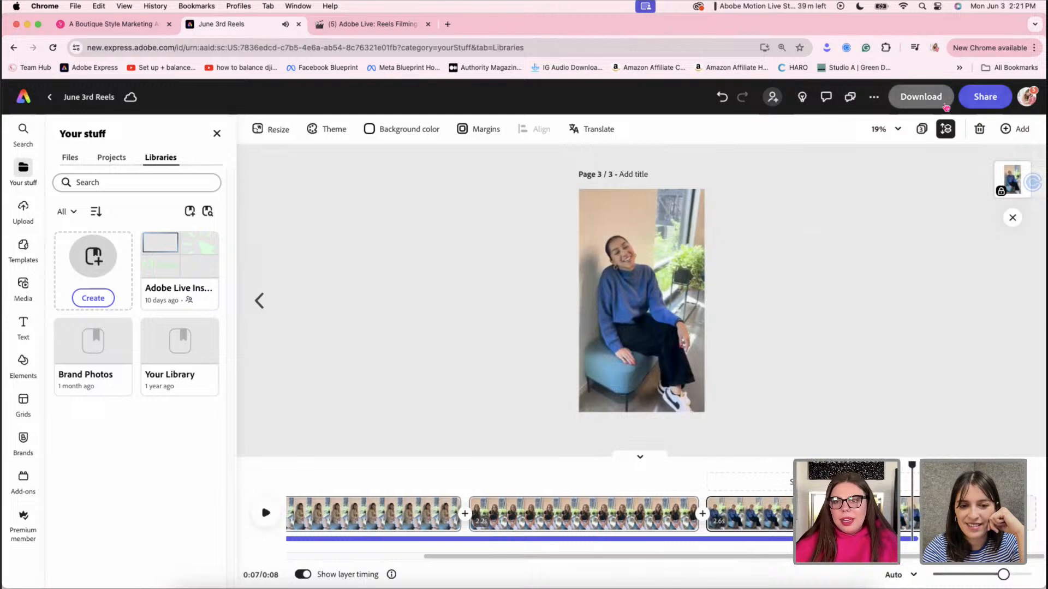
pyautogui.click(945, 104)
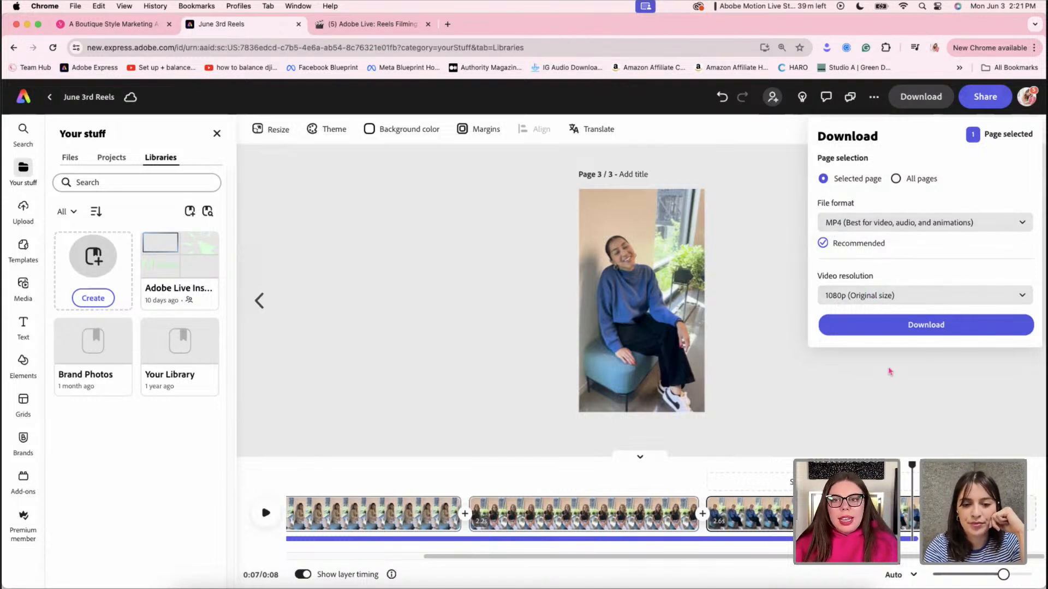
pyautogui.click(890, 327)
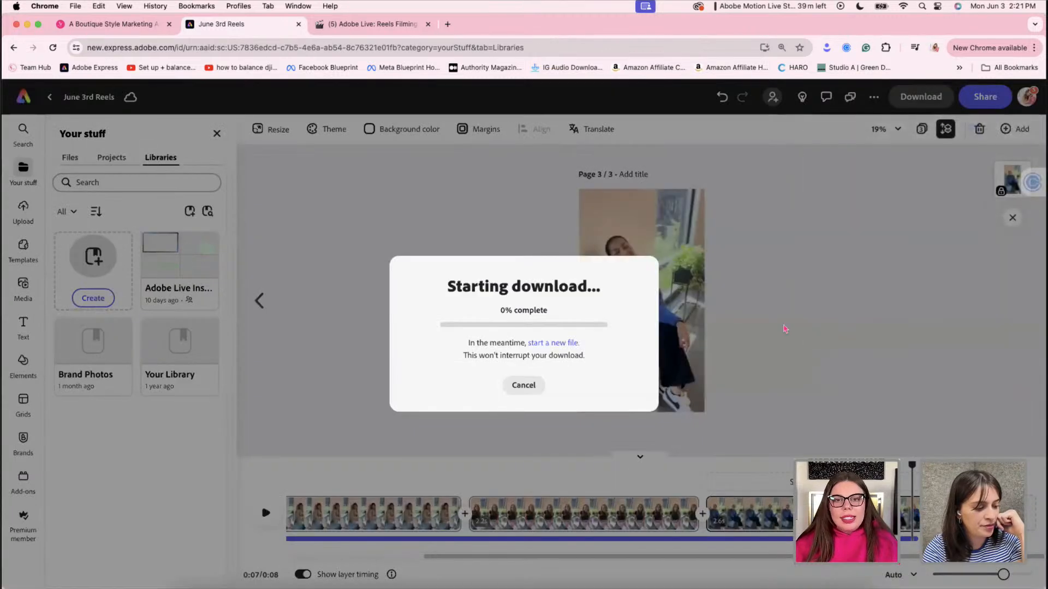
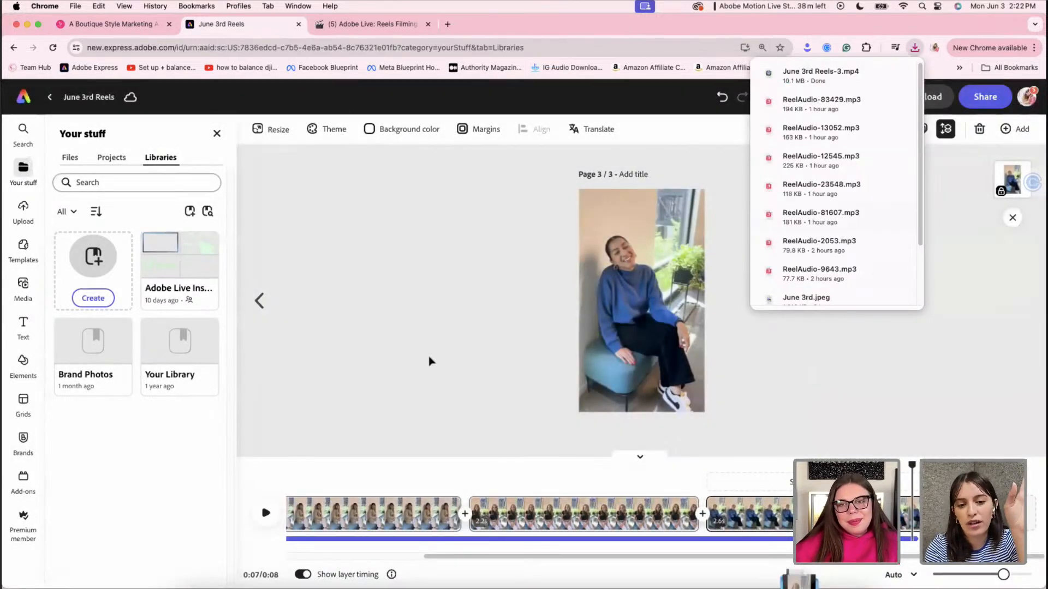
# Add a fourth page holding the downloaded June 3rd Reels-3.mp4 video and open it for editing
pyautogui.click(431, 360)
pyautogui.click(922, 130)
pyautogui.click(411, 266)
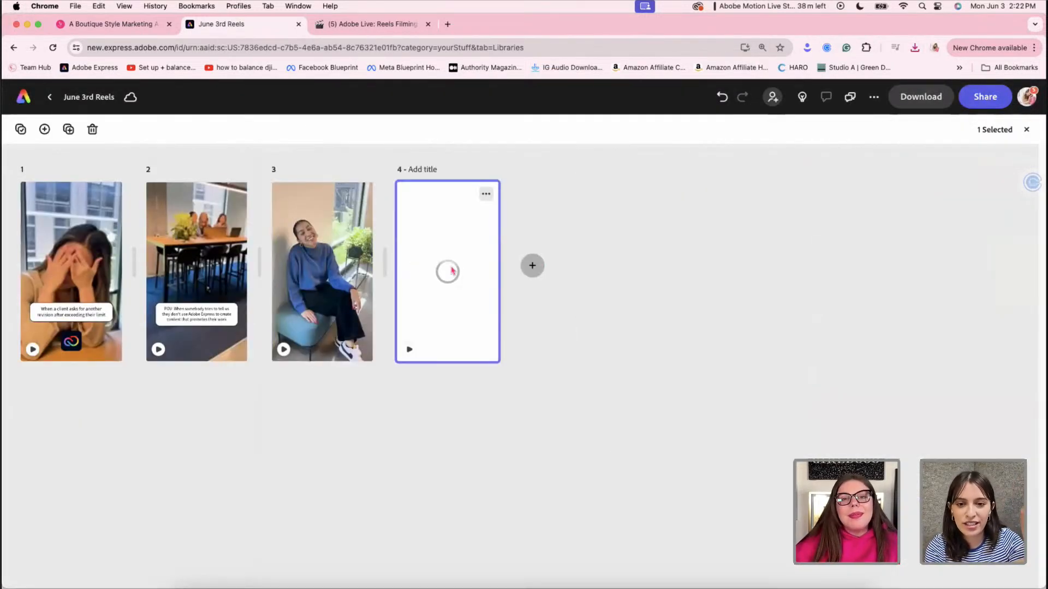
pyautogui.doubleClick(446, 326)
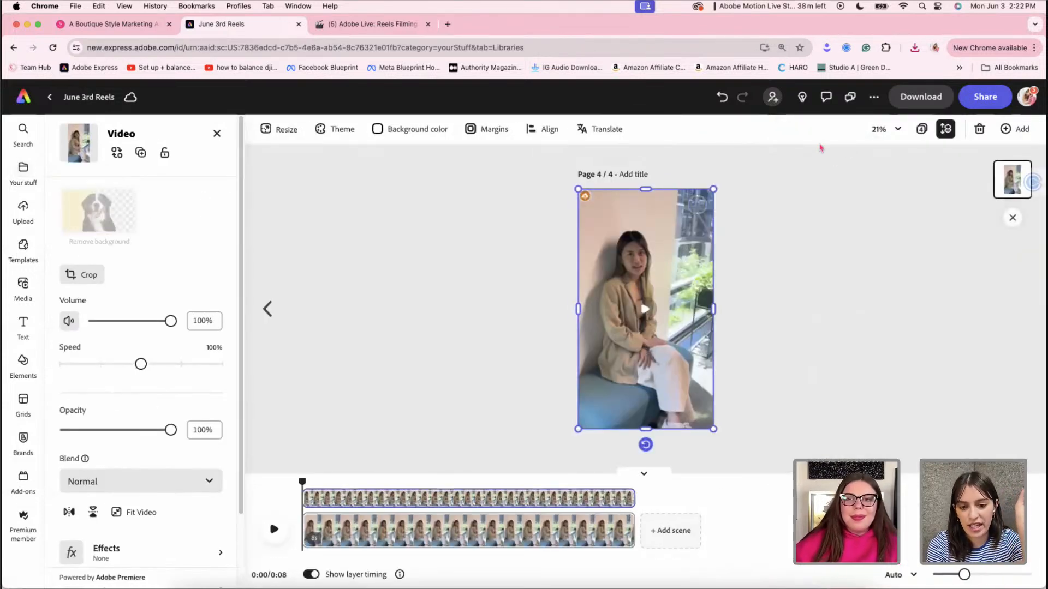
# Try pasting the copied caption group onto the fourth page's video and undo the paste
pyautogui.click(780, 286)
pyautogui.press('super+v')
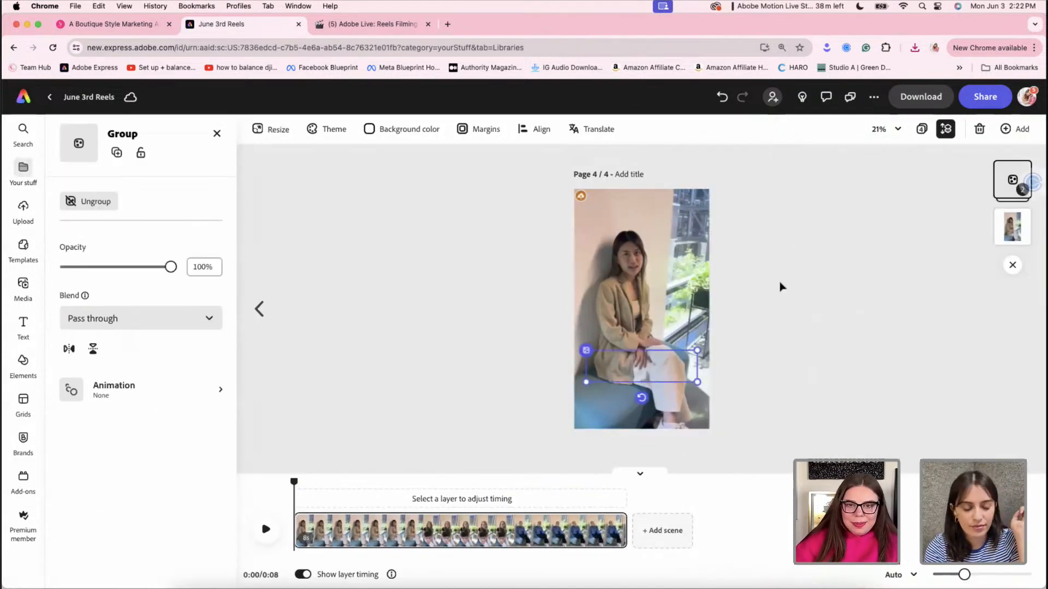
pyautogui.press('super+z')
# Look at the third page, return to the fourth page and play its flattened video through
pyautogui.click(918, 134)
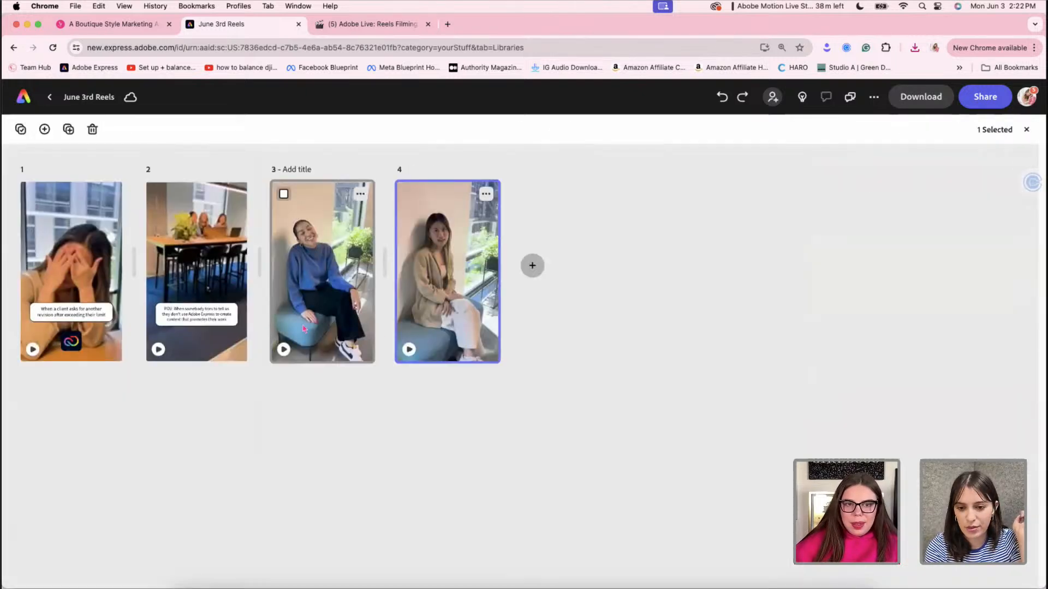
pyautogui.click(330, 271)
pyautogui.doubleClick(315, 273)
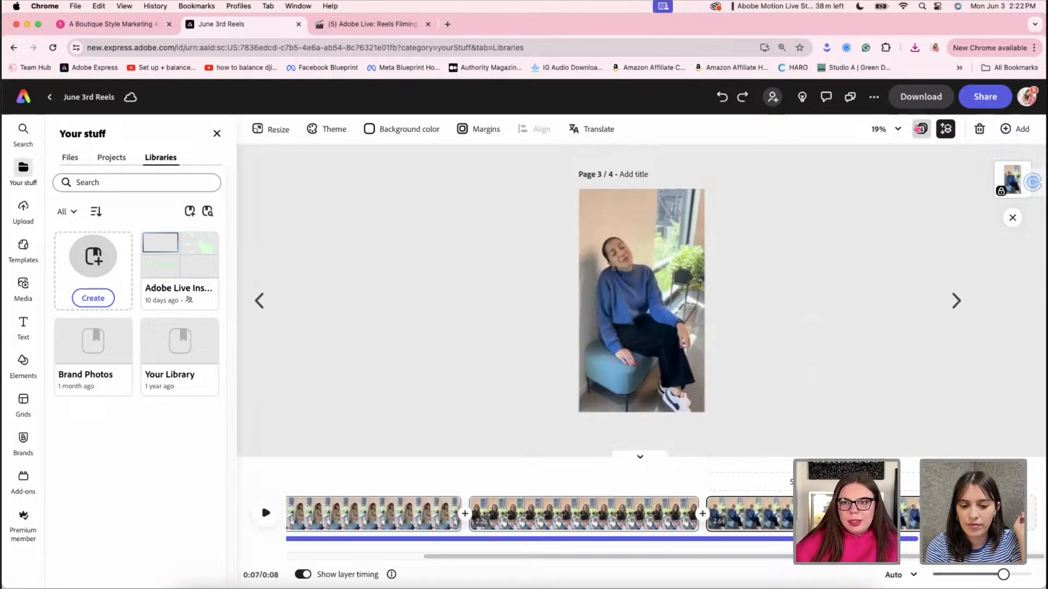
pyautogui.click(922, 129)
pyautogui.click(458, 335)
pyautogui.doubleClick(458, 336)
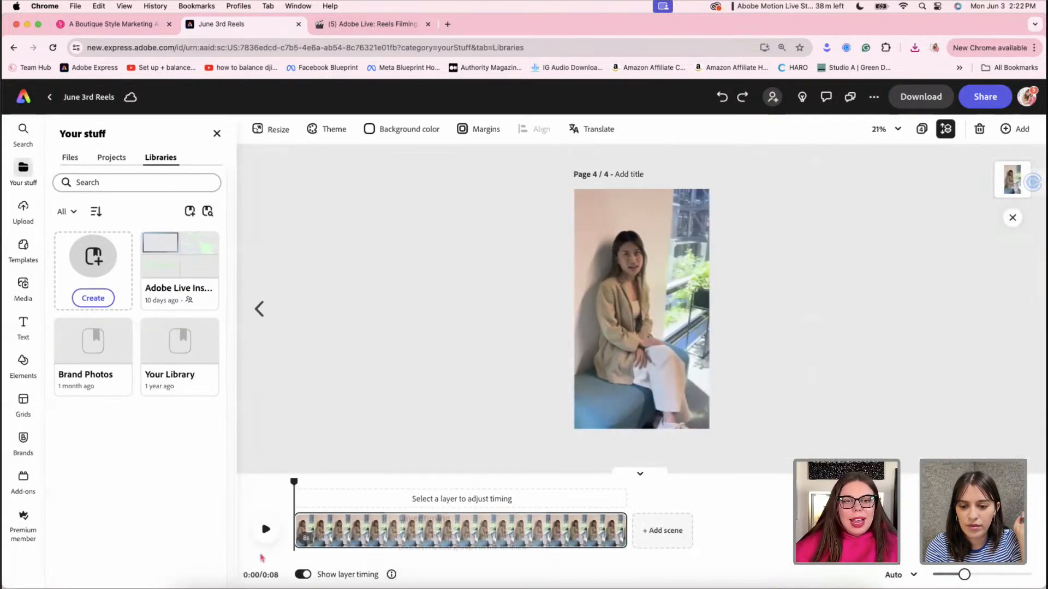
pyautogui.click(262, 524)
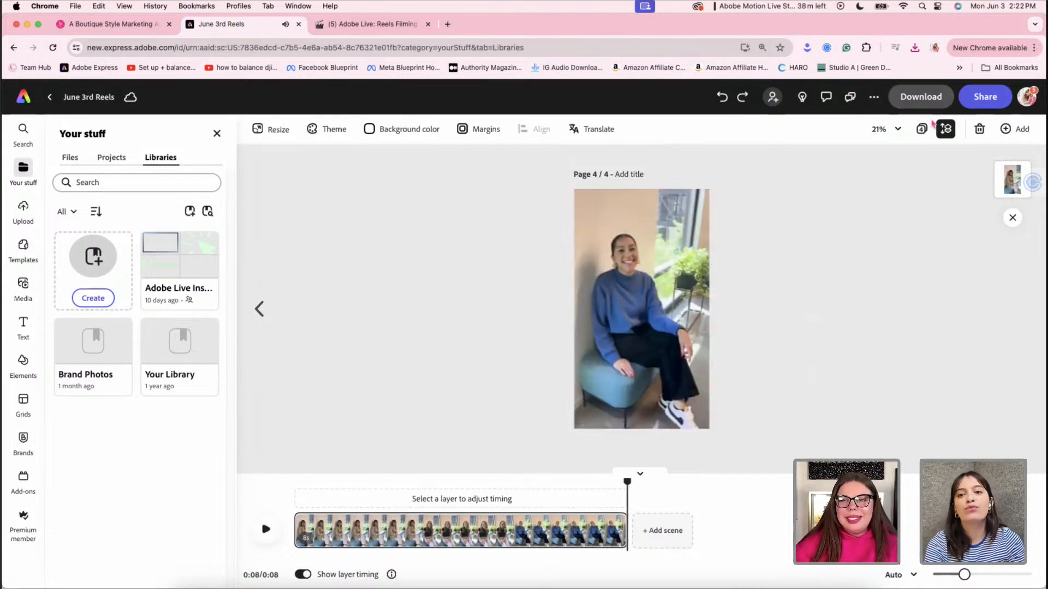
# Copy the "POV: When somebody tries to tell us" caption group from page 2 and paste it onto the fourth page's video
pyautogui.click(922, 130)
pyautogui.doubleClick(219, 283)
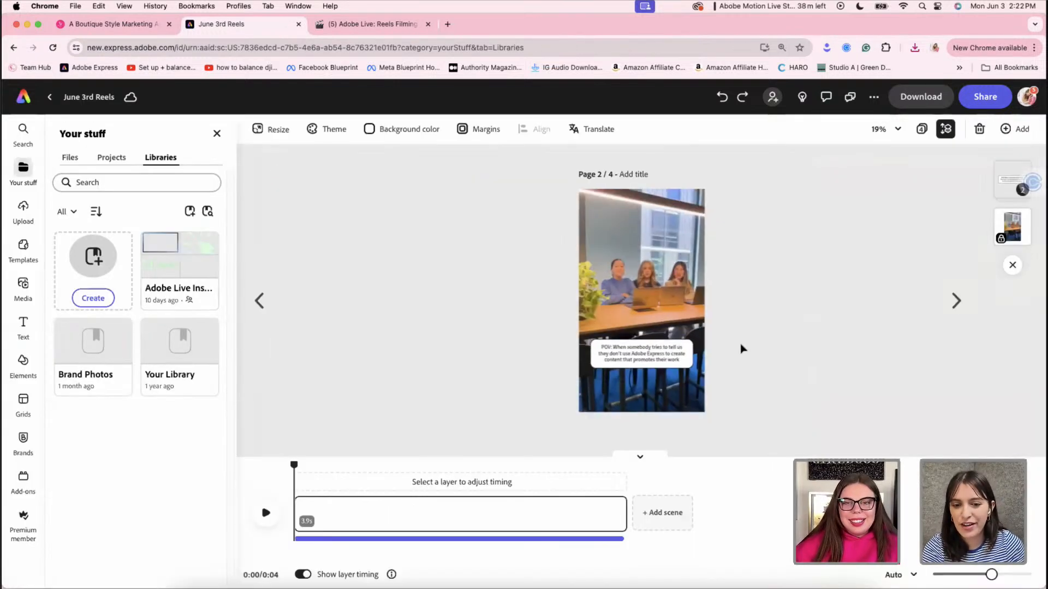
pyautogui.moveTo(763, 345); pyautogui.dragTo(546, 371)
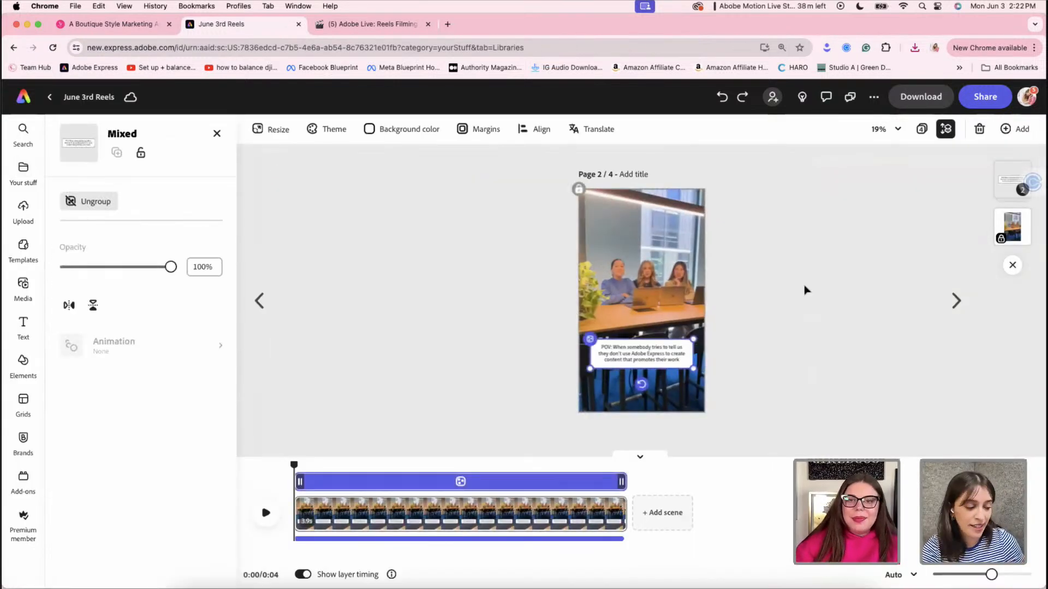
pyautogui.click(922, 129)
pyautogui.doubleClick(475, 289)
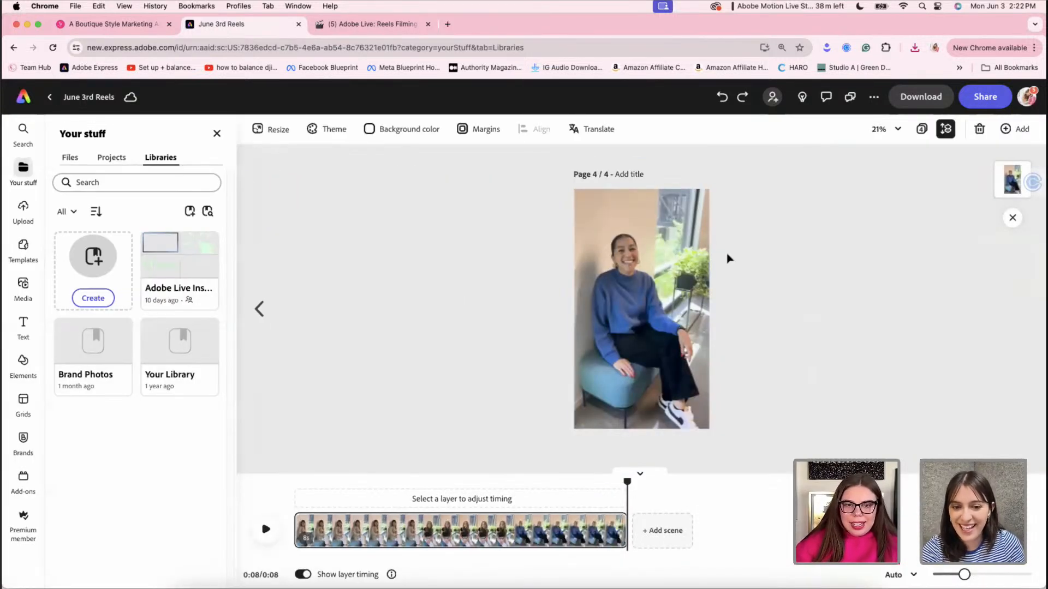
pyautogui.click(676, 306)
pyautogui.click(808, 326)
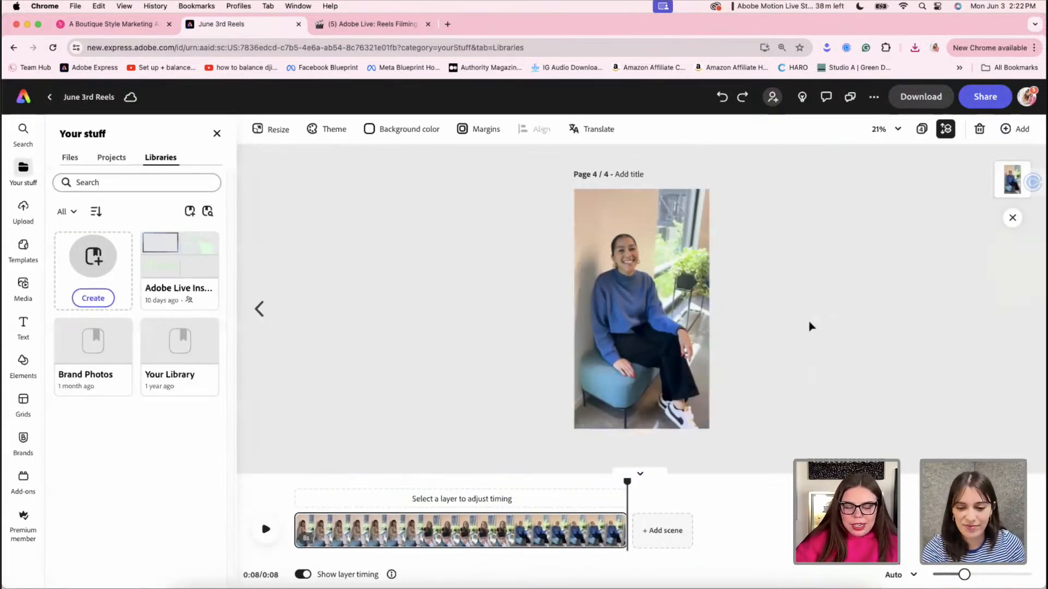
pyautogui.press('super+v')
pyautogui.click(761, 364)
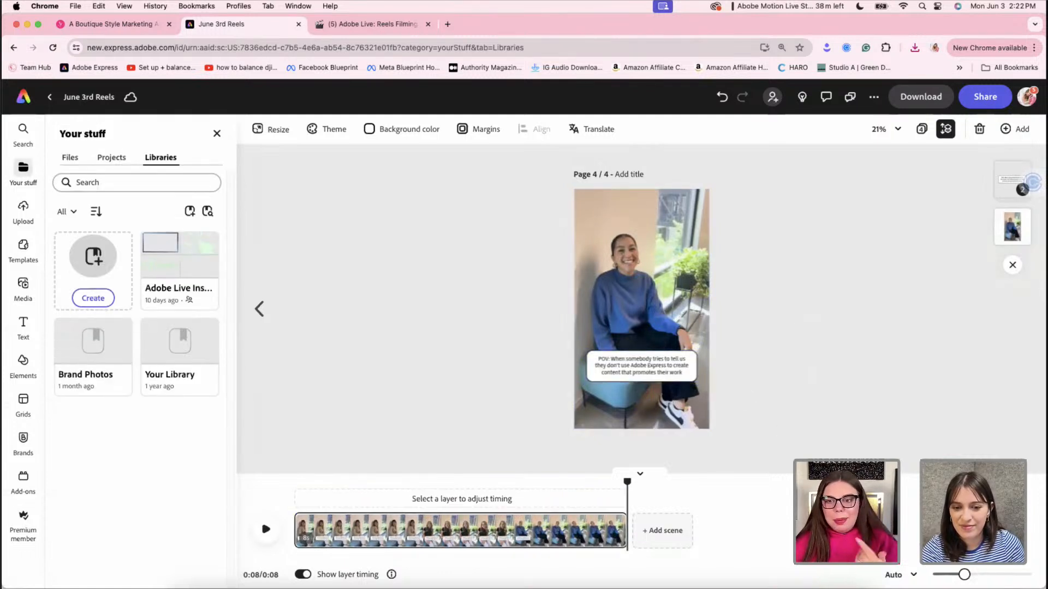
pyautogui.moveTo(964, 574)
pyautogui.mouseDown()
pyautogui.moveTo(973, 575)
pyautogui.moveTo(961, 575)
pyautogui.mouseUp()
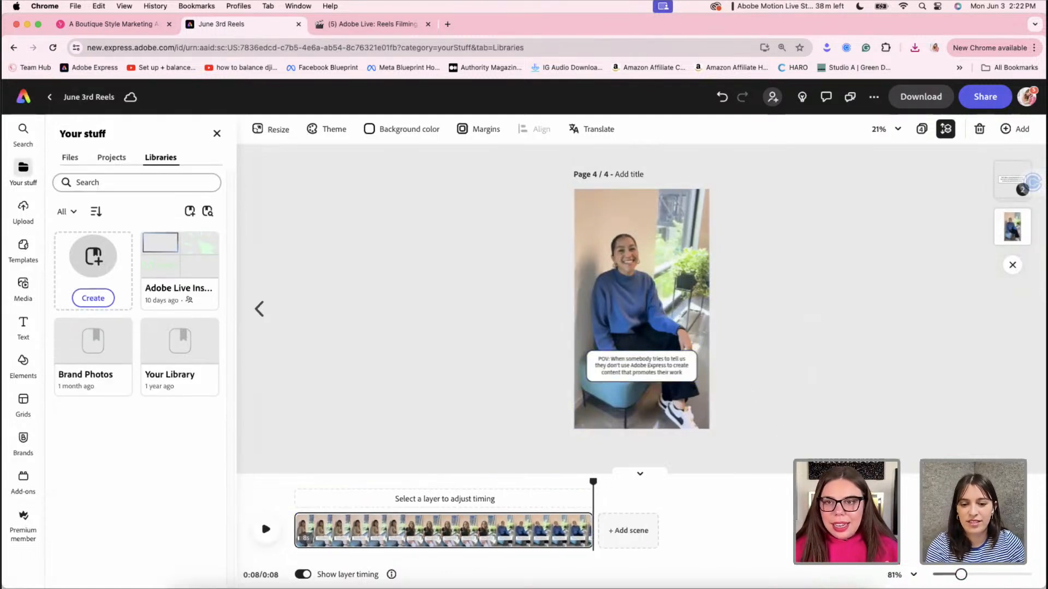
# Copy the "It’s about time you fell in love" title from the Notion filming list and put it in place of page four's caption
pyautogui.click(892, 129)
pyautogui.click(835, 278)
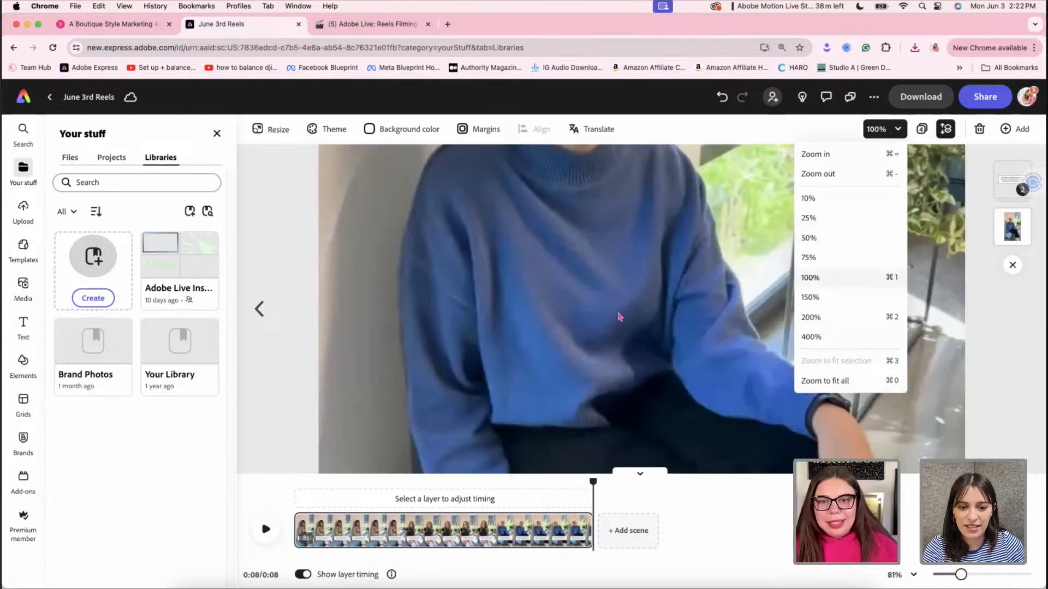
pyautogui.click(610, 322)
pyautogui.scroll(-4, 601, 328)
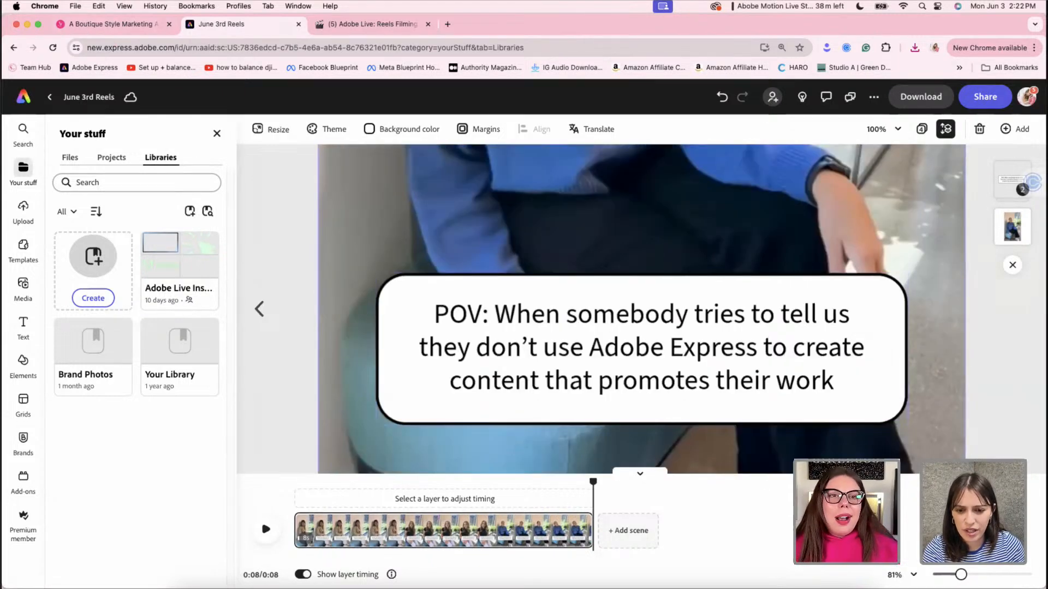
pyautogui.hotkey('ctrl', 'Tab')
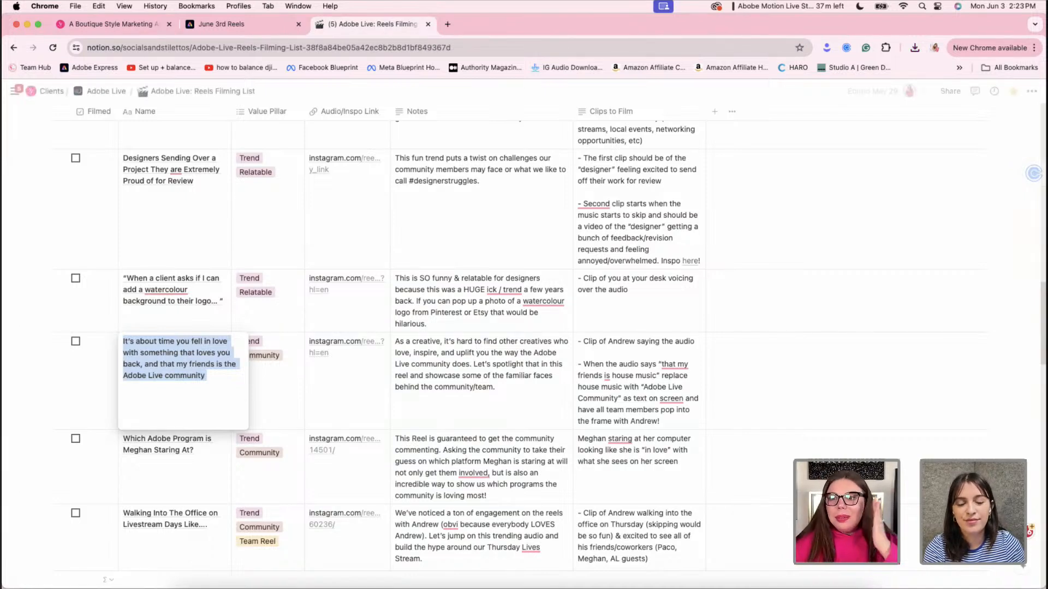
pyautogui.click(225, 25)
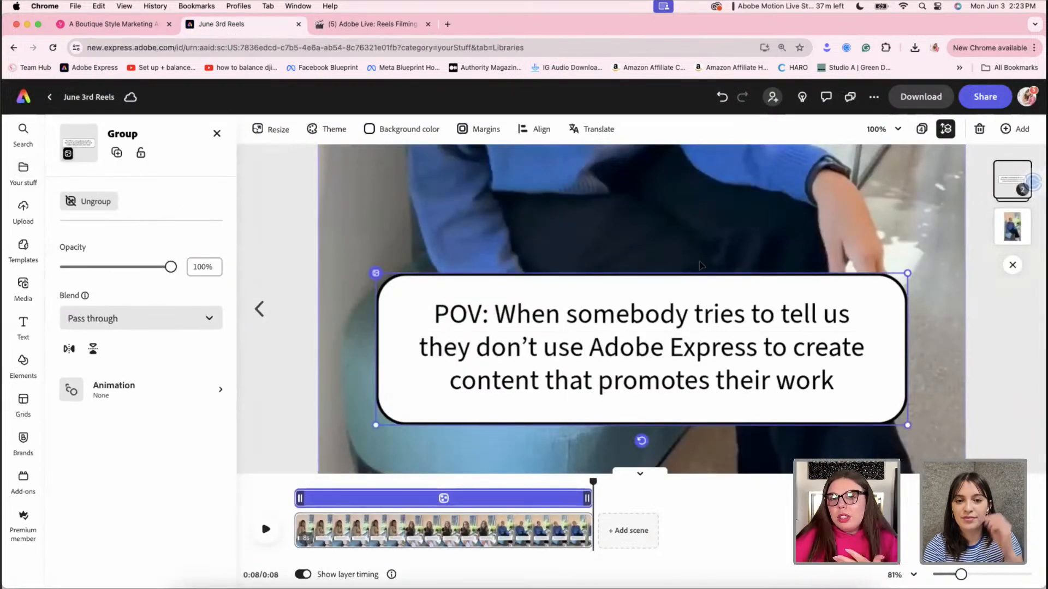
pyautogui.doubleClick(696, 315)
pyautogui.write('It’s about time you fell in love with something that loves you back, and that my friends is the Adobe Live community')
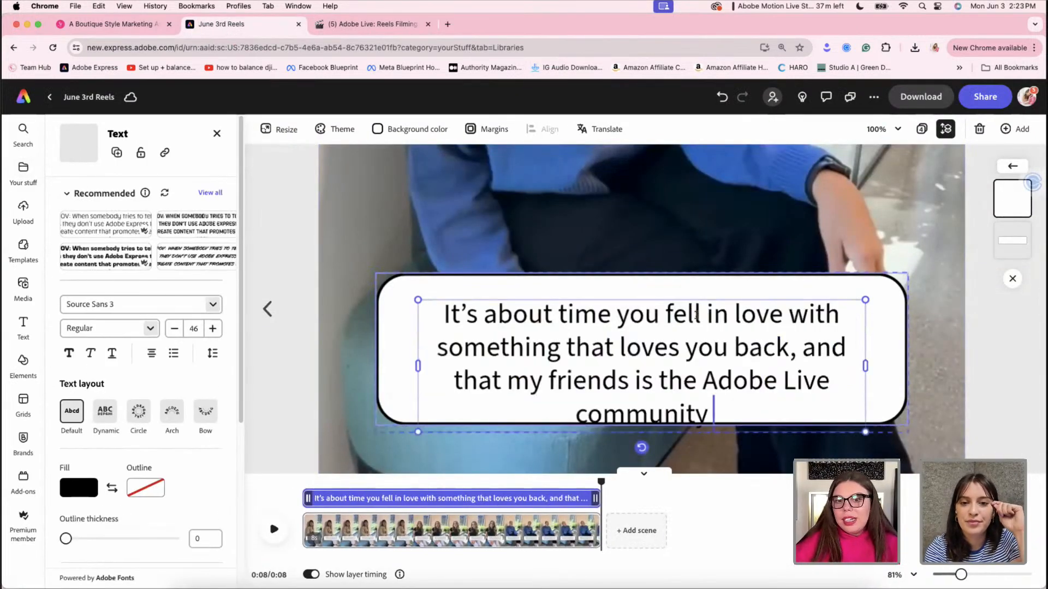
# Reduce the font size of the whole page-four caption text to 44
pyautogui.moveTo(714, 414); pyautogui.dragTo(438, 316)
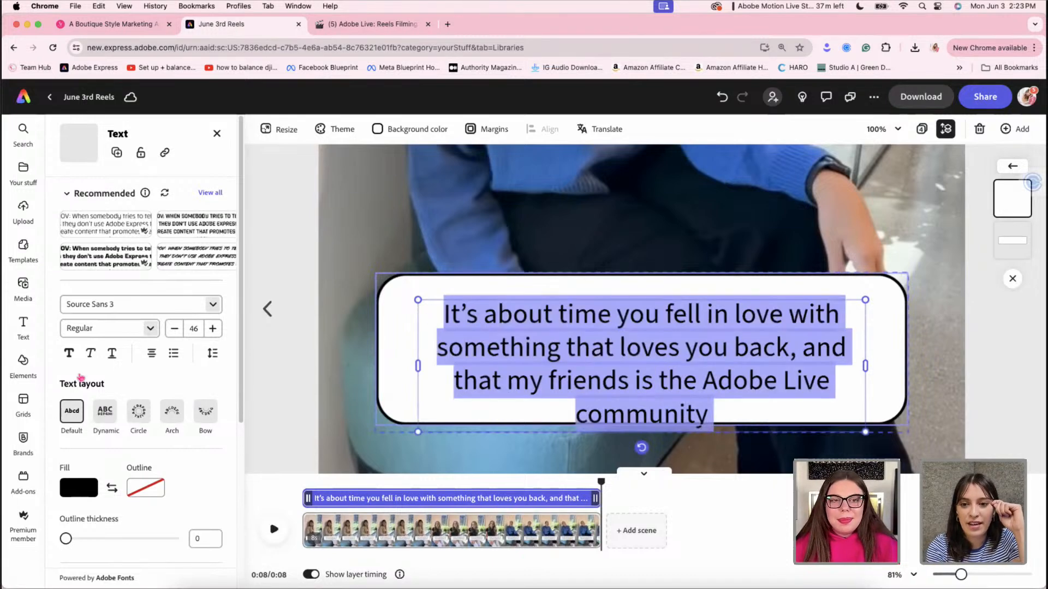
pyautogui.click(174, 329)
pyautogui.click(173, 329)
pyautogui.click(630, 245)
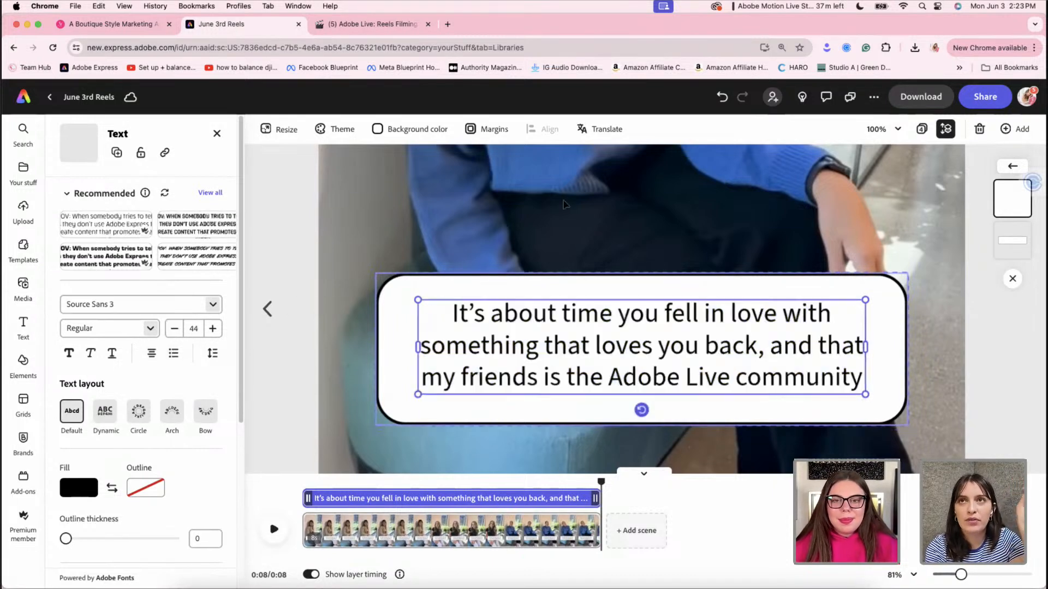
pyautogui.click(630, 245)
# Capitalize "Community" at the end of the caption text on page four
pyautogui.click(738, 364)
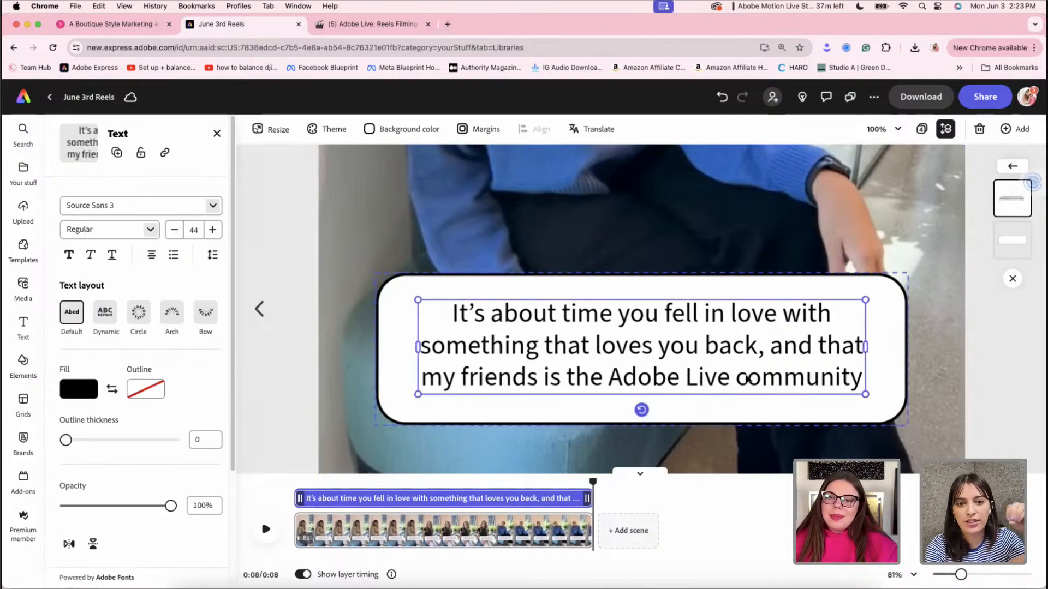
pyautogui.click(738, 365)
pyautogui.press('BackSpace')
pyautogui.write('C')
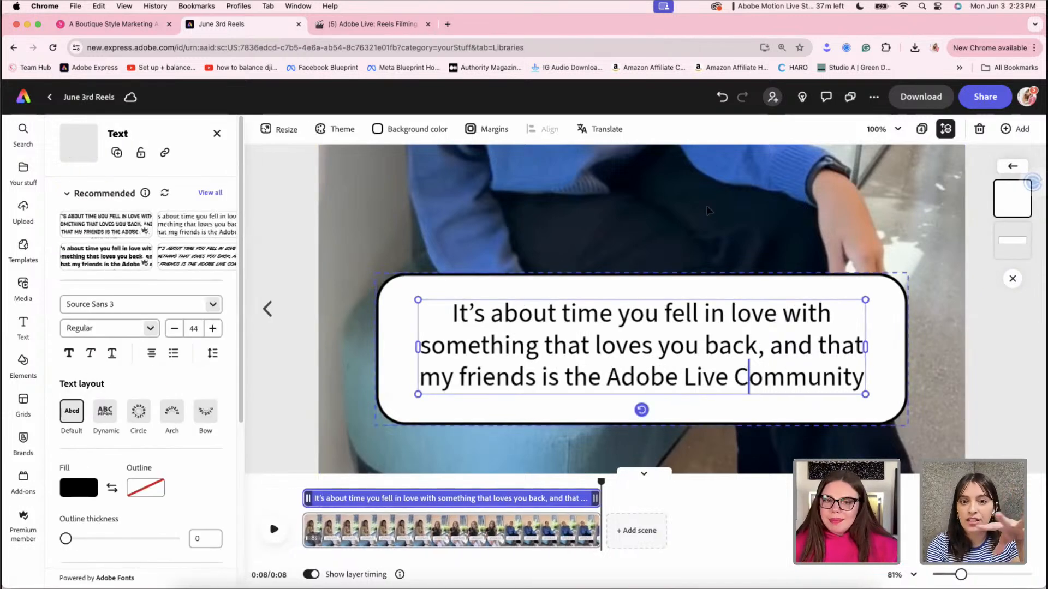
pyautogui.click(708, 210)
pyautogui.click(715, 206)
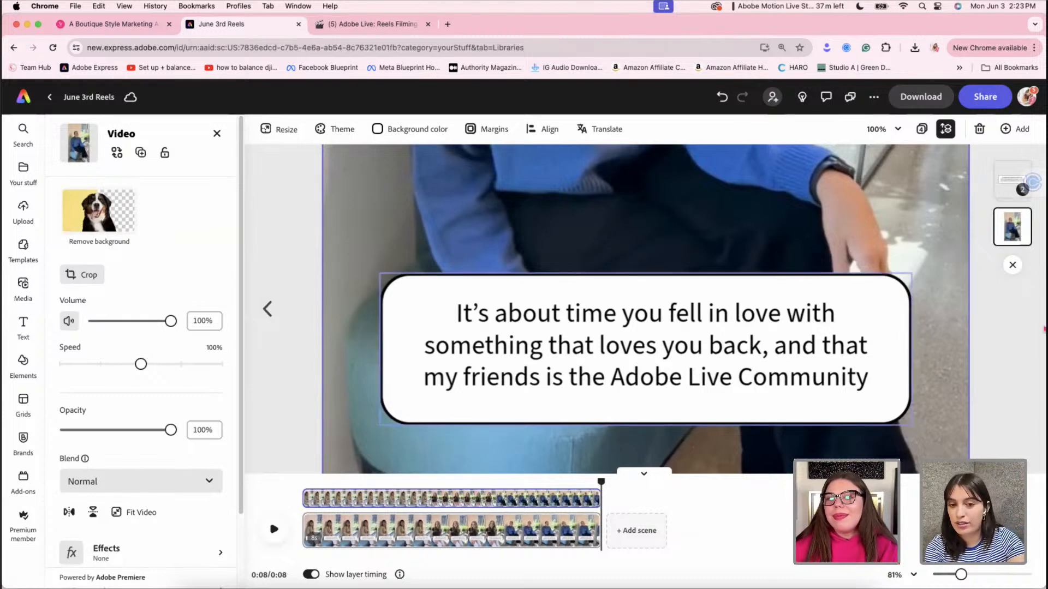
# Move the caption group slightly higher on the page-four video
pyautogui.moveTo(813, 325); pyautogui.dragTo(813, 317)
pyautogui.click(734, 365)
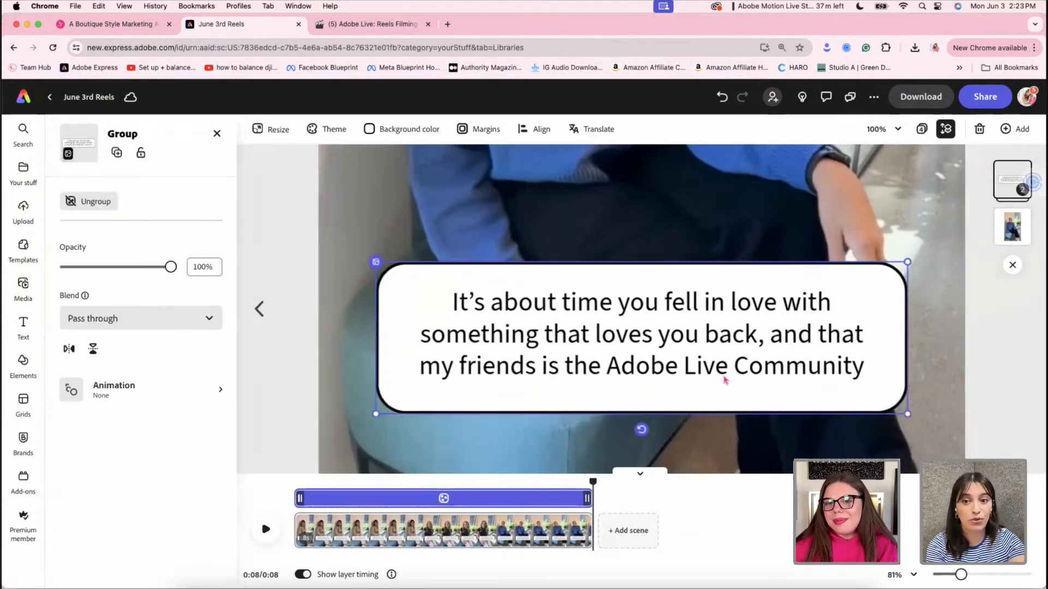
pyautogui.click(647, 407)
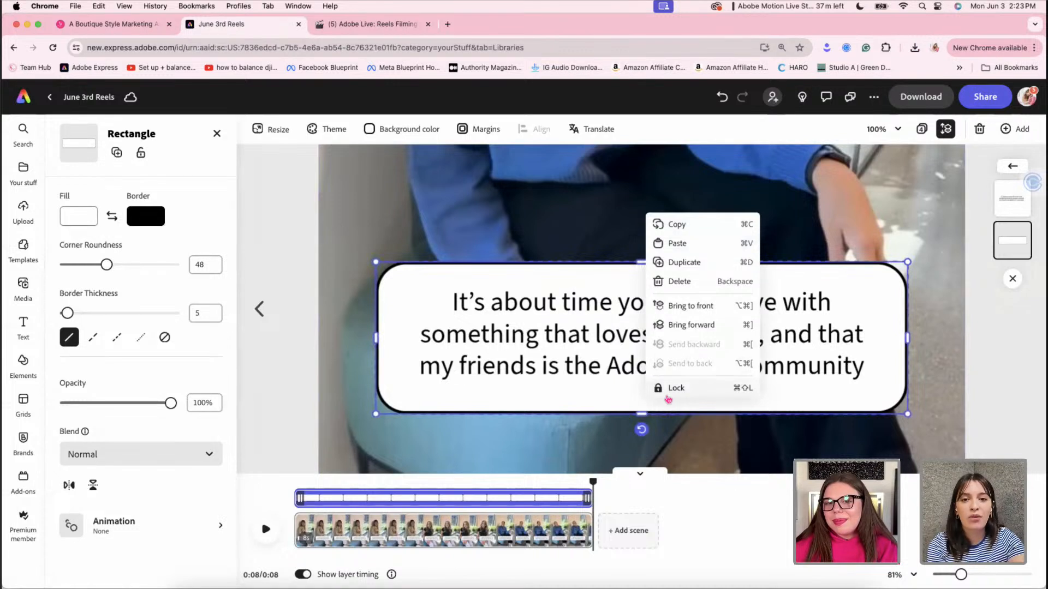
pyautogui.click(605, 409)
pyautogui.scroll(-1, 606, 409)
pyautogui.moveTo(640, 398); pyautogui.dragTo(639, 395)
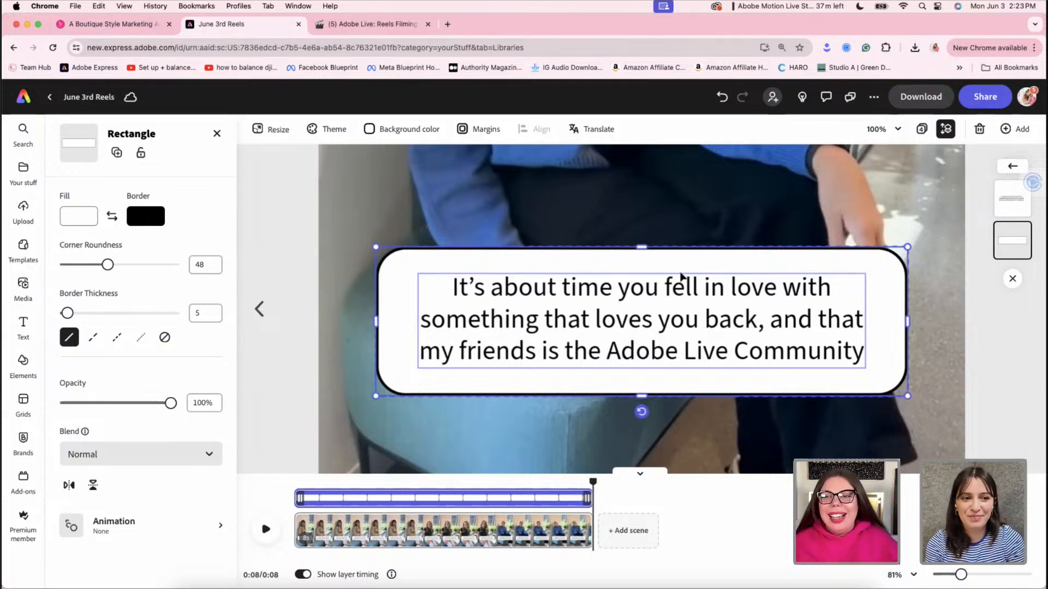
# Add a blank fifth page after page four and open it for editing
pyautogui.click(923, 130)
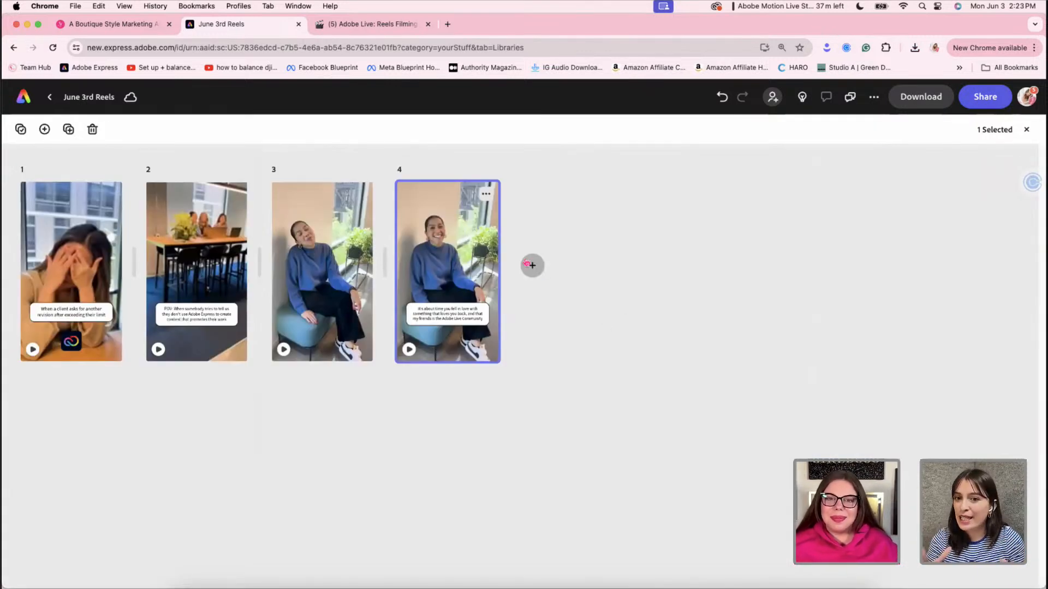
pyautogui.click(527, 270)
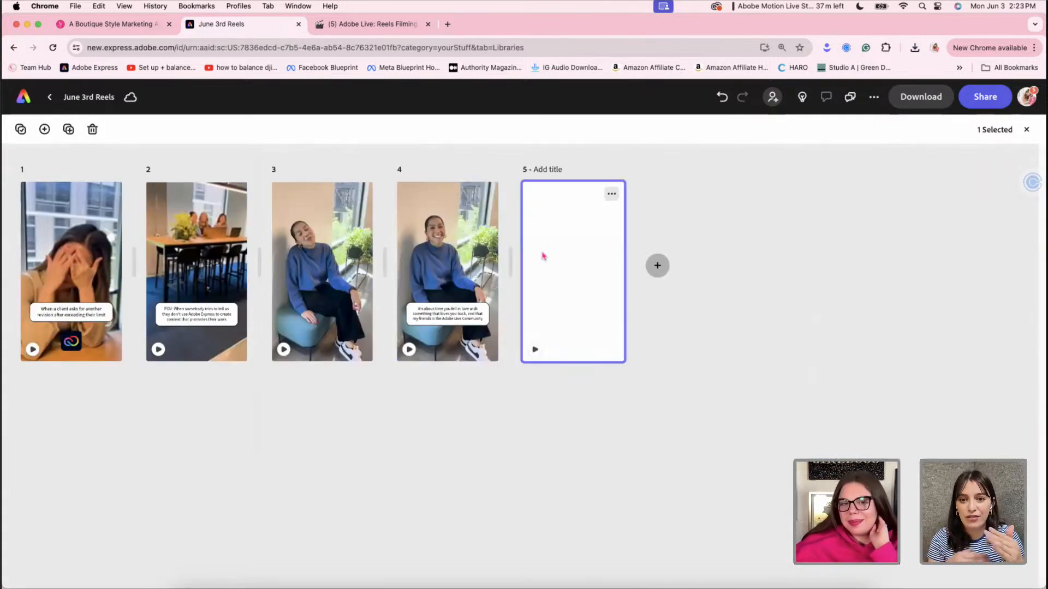
pyautogui.doubleClick(543, 255)
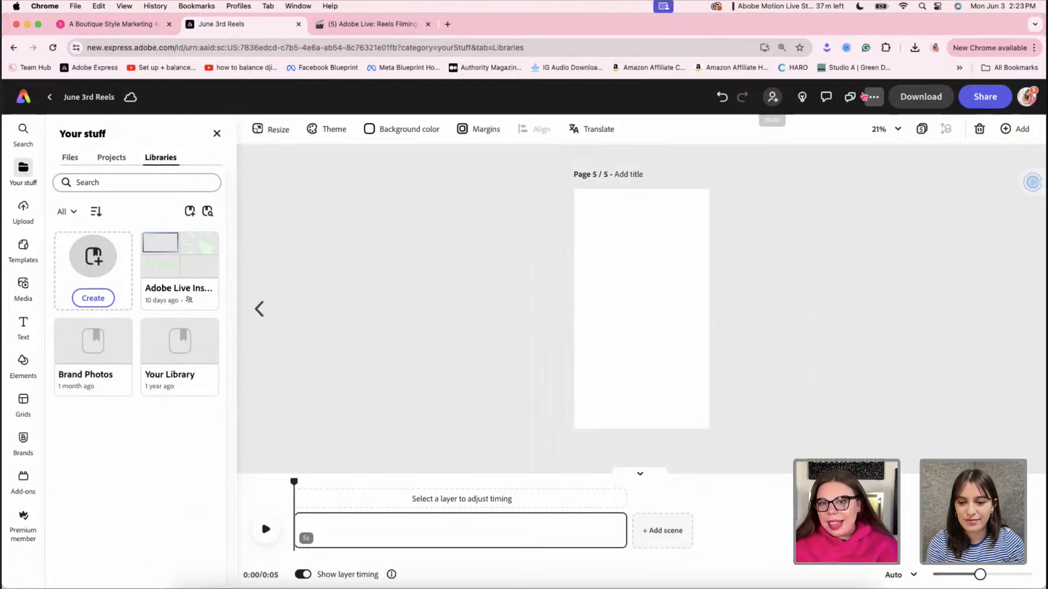
pyautogui.click(921, 129)
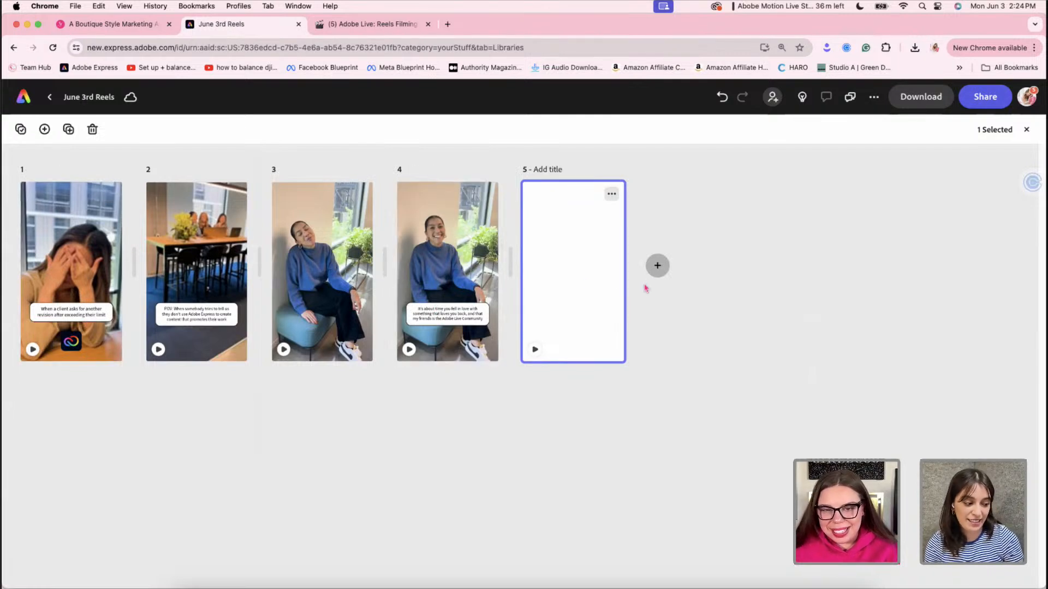
pyautogui.doubleClick(580, 285)
# Add IMG_2059.MOV from the "These Are My Minions" folder in Finder to page five
pyautogui.click(195, 586)
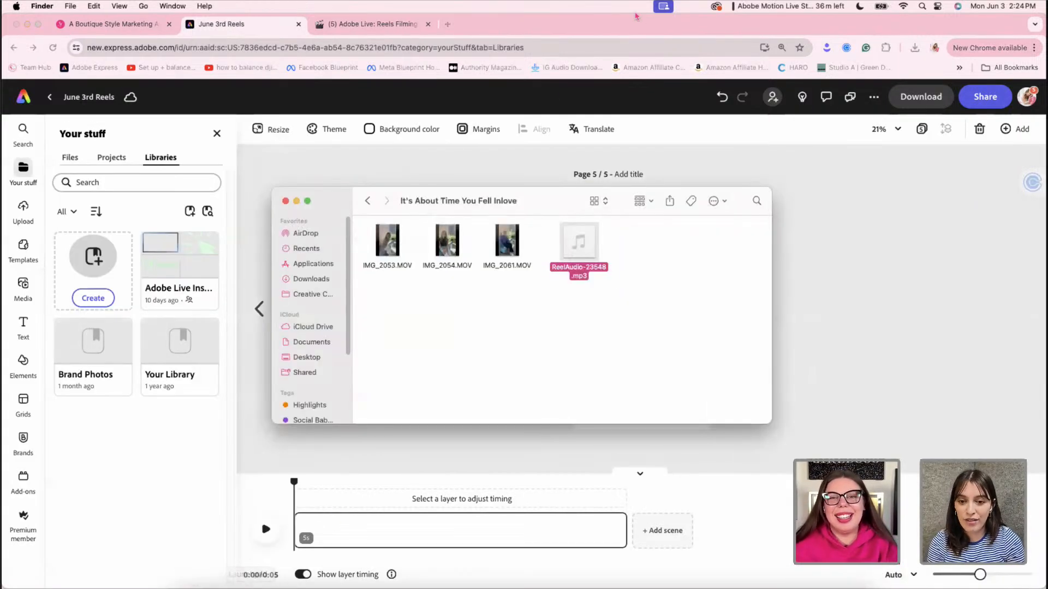
pyautogui.click(368, 201)
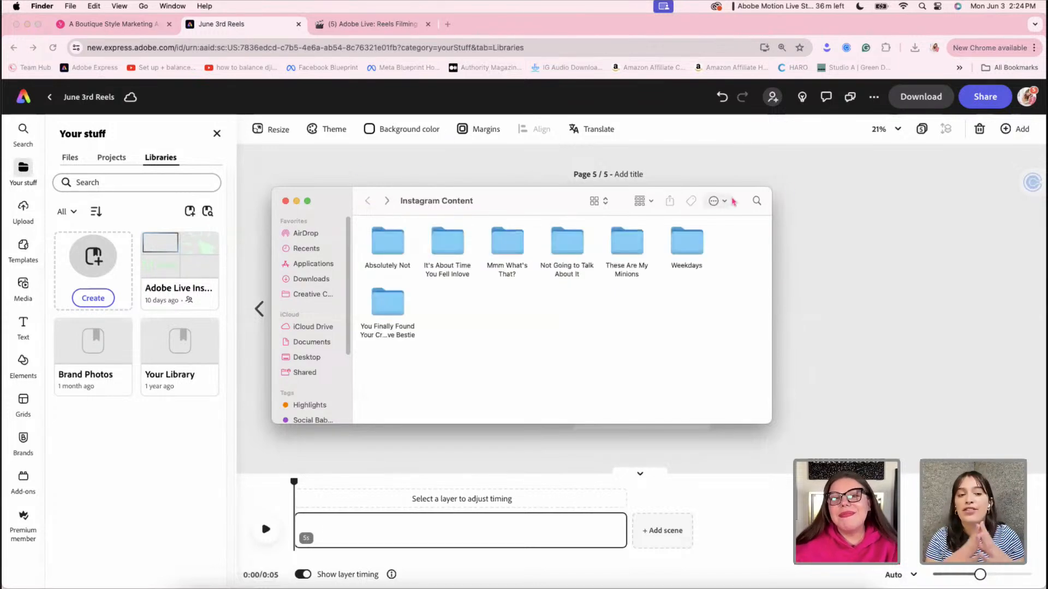
pyautogui.doubleClick(629, 254)
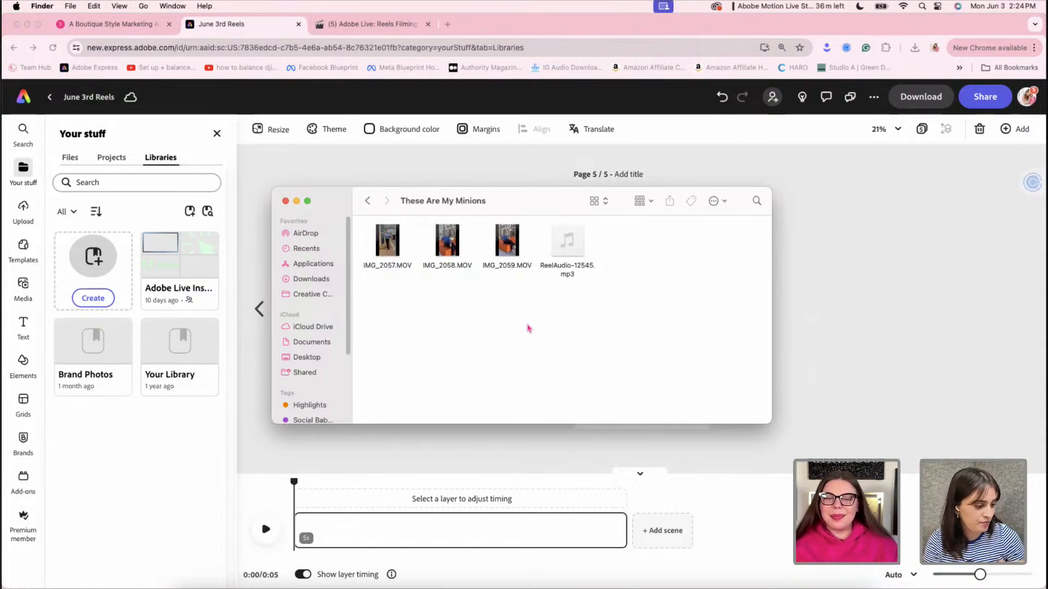
pyautogui.click(510, 266)
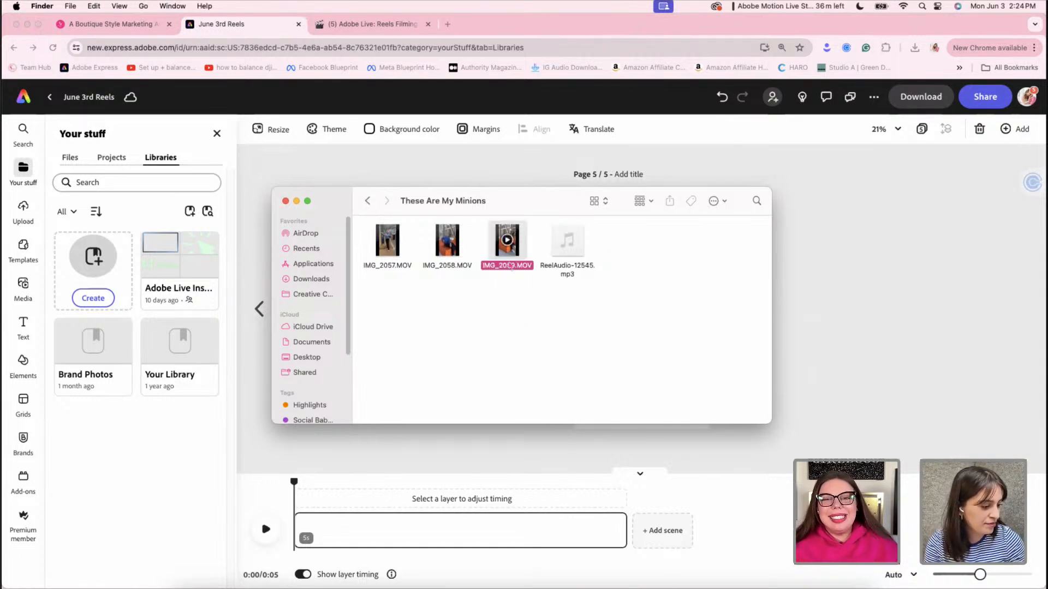
pyautogui.moveTo(511, 266); pyautogui.dragTo(725, 398)
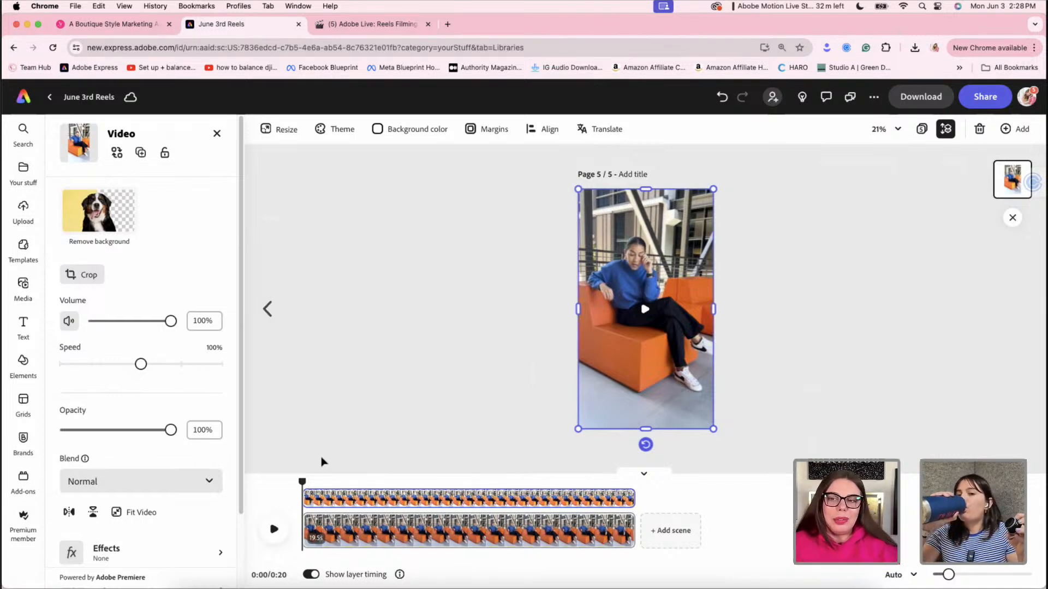
# Add ReelAudio-12545.mp3 from the Finder folder to page five's timeline as the audio track
pyautogui.click(266, 484)
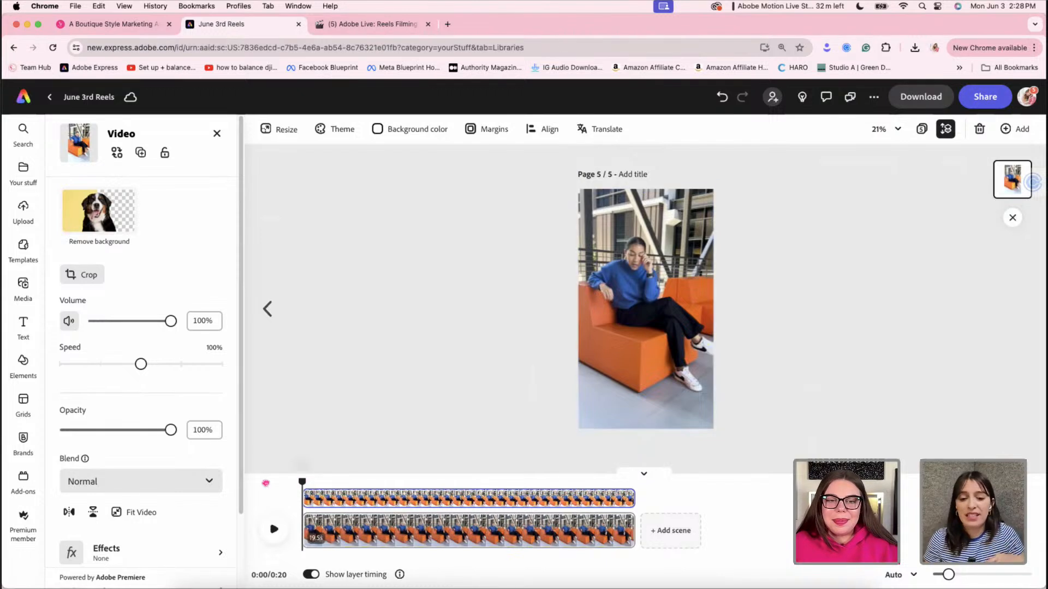
pyautogui.click(328, 529)
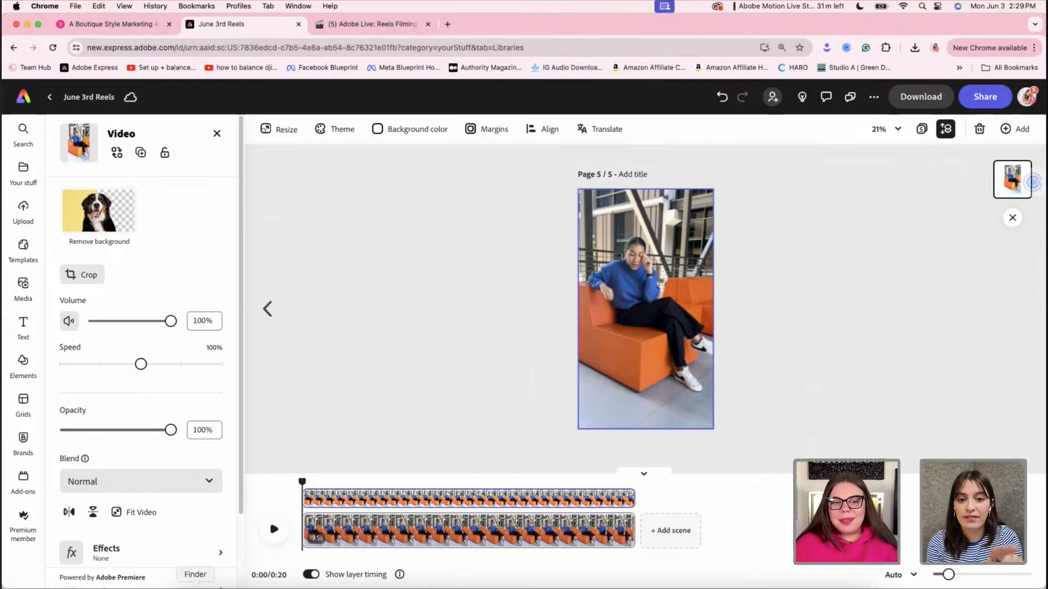
pyautogui.click(195, 586)
pyautogui.moveTo(558, 249); pyautogui.dragTo(360, 532)
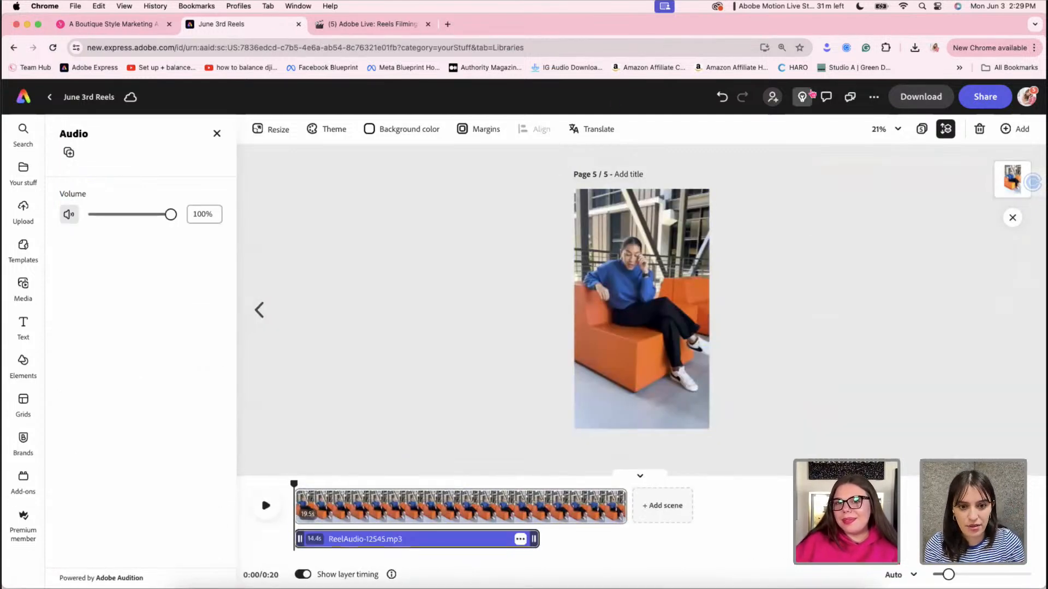
# Look at the Learn resources and the feedback and community options, and close them
pyautogui.click(803, 97)
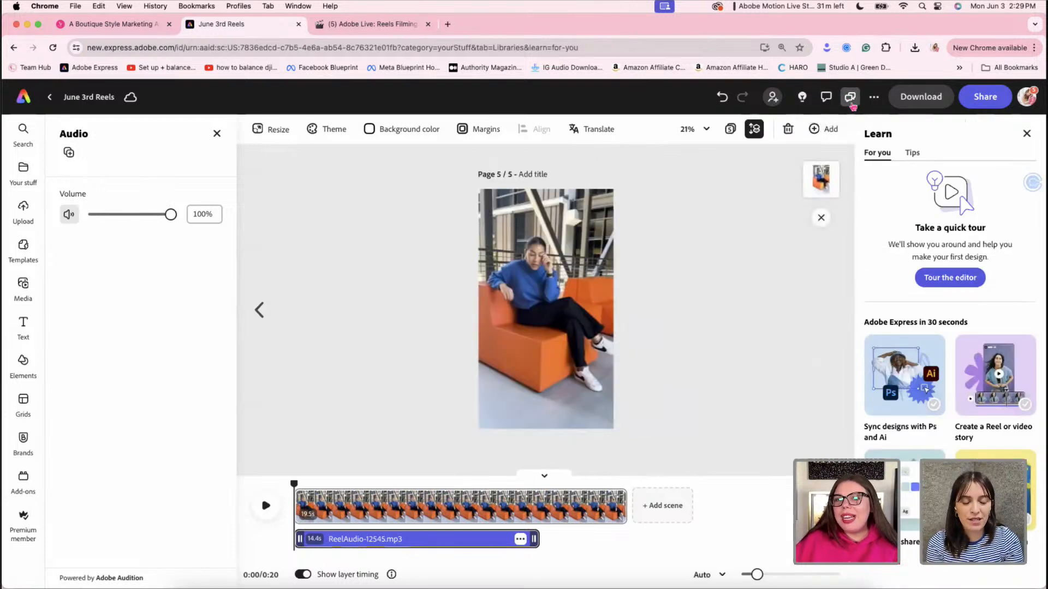
pyautogui.click(848, 97)
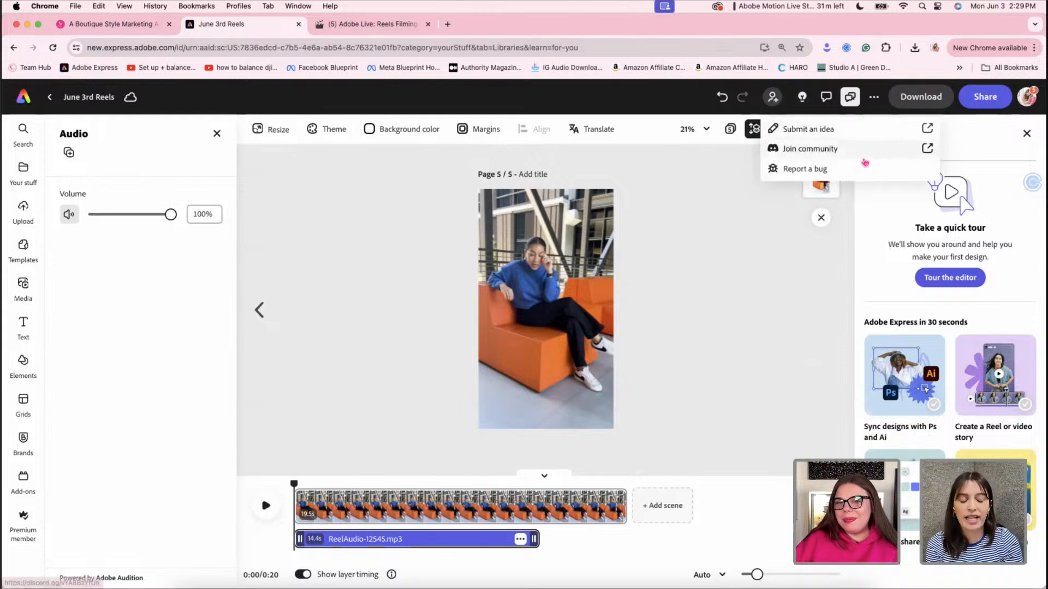
pyautogui.click(1027, 134)
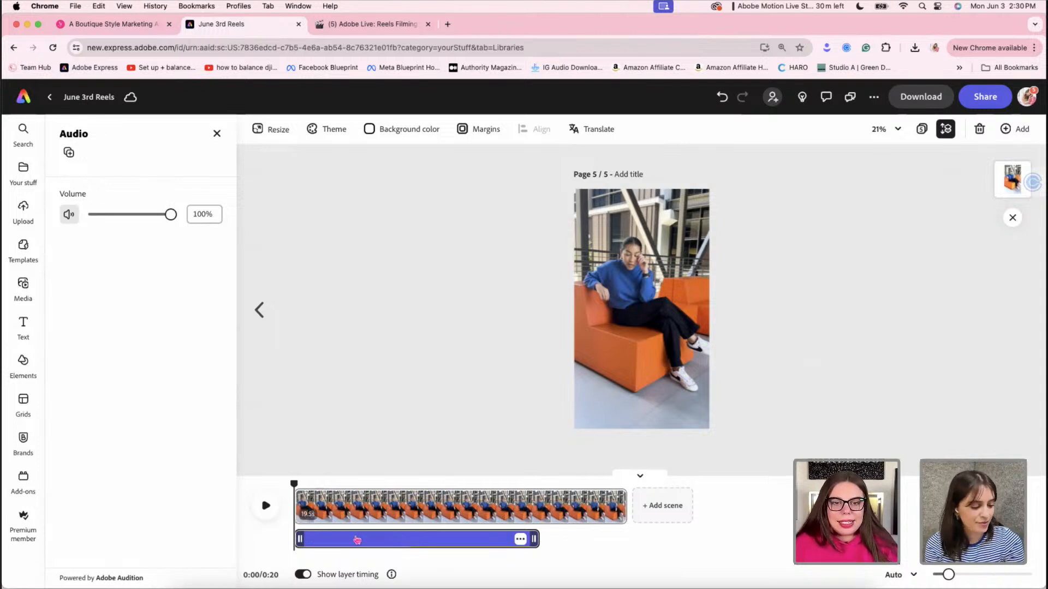
# Play the first seconds of page five with its audio and trim the start of the video scene to 14.9 s long
pyautogui.press('space')
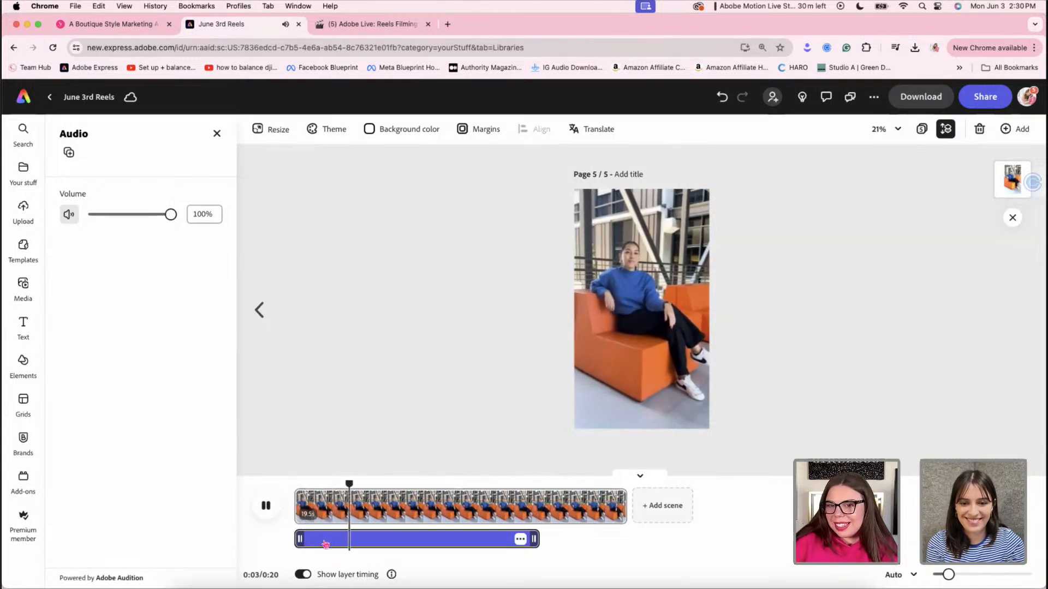
pyautogui.press('space')
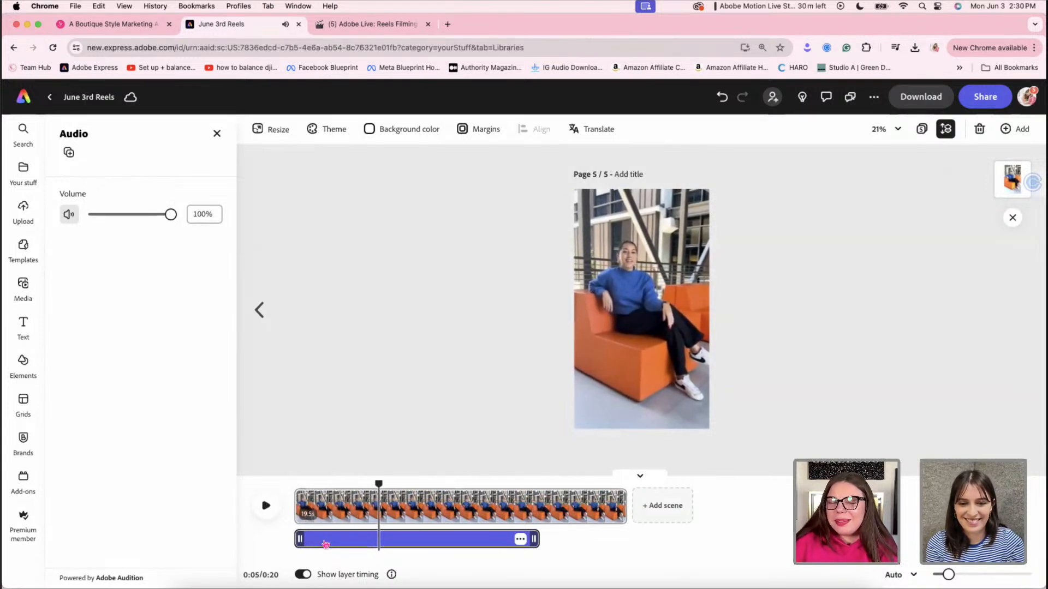
pyautogui.click(304, 496)
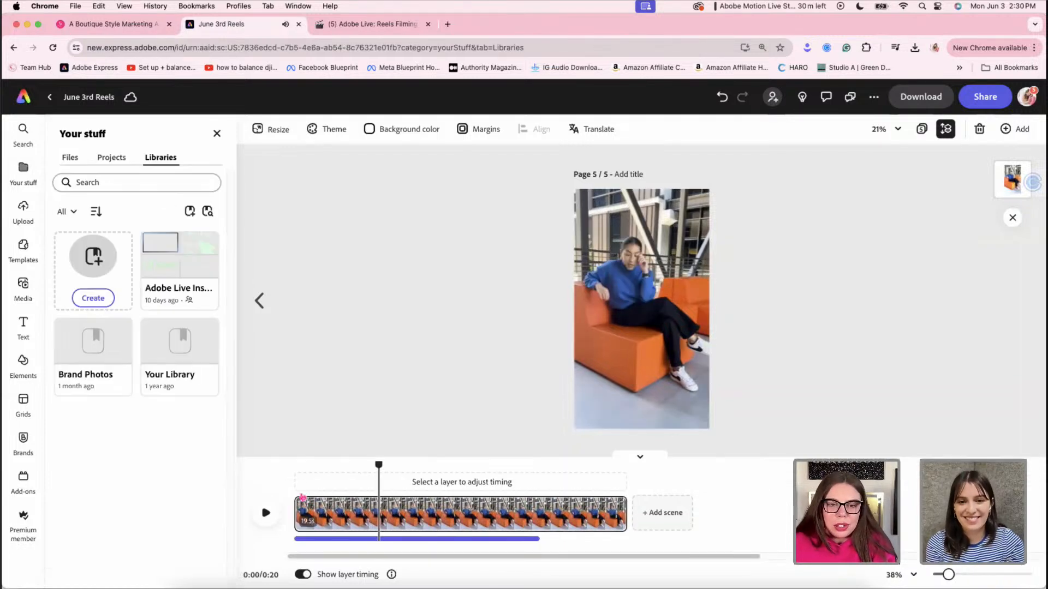
pyautogui.moveTo(301, 499); pyautogui.dragTo(376, 508)
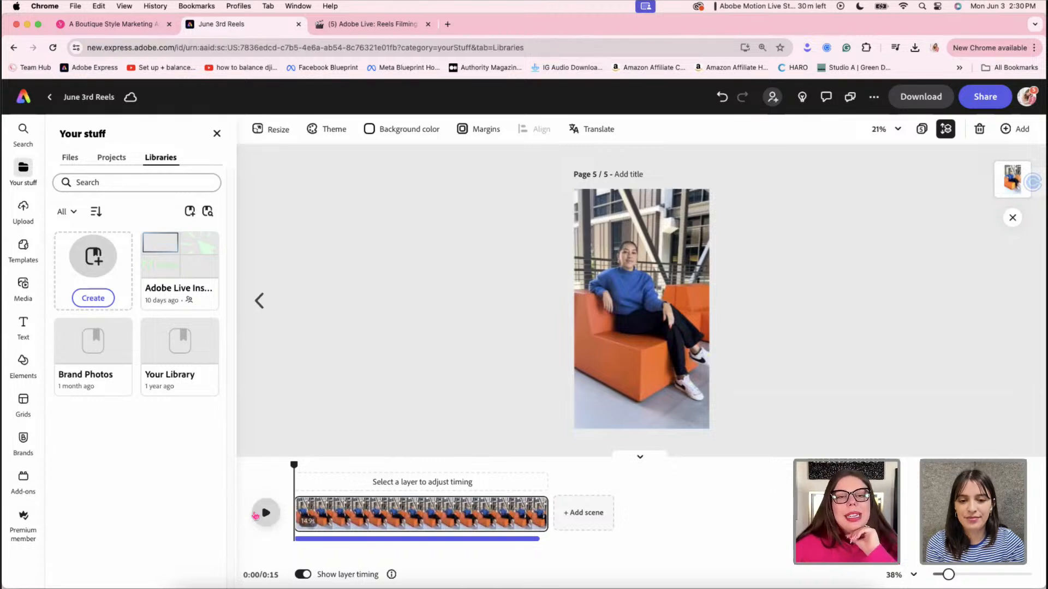
# Preview the opening of the trimmed scene, shorten its start further to 14.6 s and play it against the audio
pyautogui.click(255, 514)
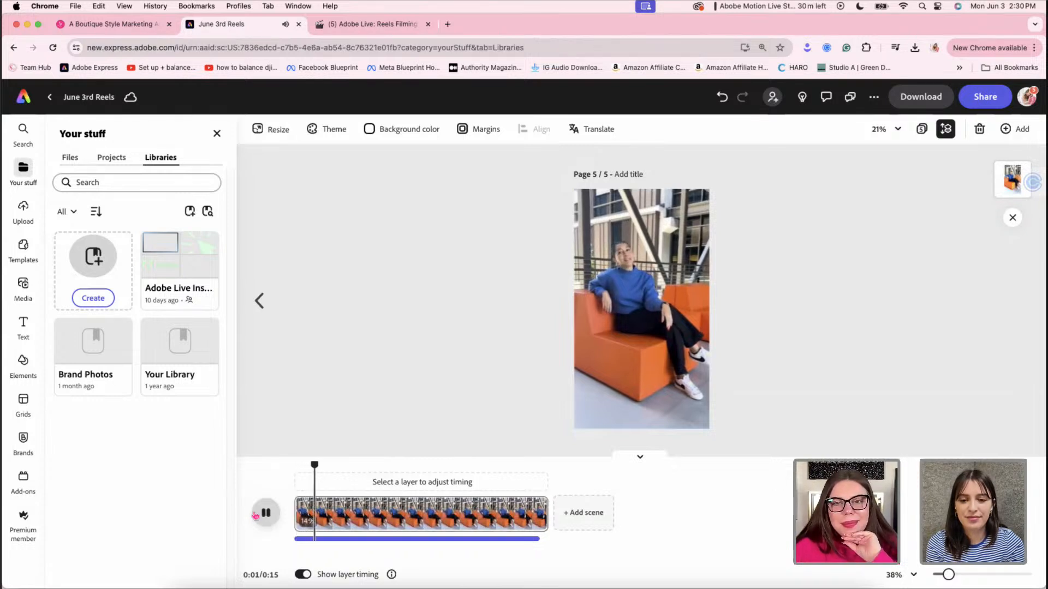
pyautogui.click(272, 510)
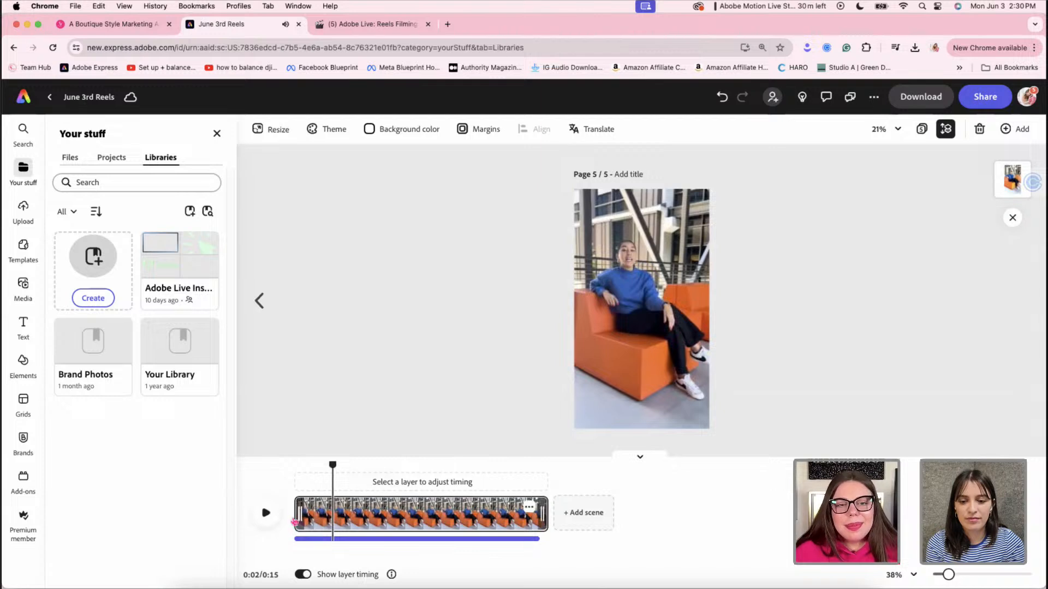
pyautogui.moveTo(297, 513); pyautogui.dragTo(295, 516)
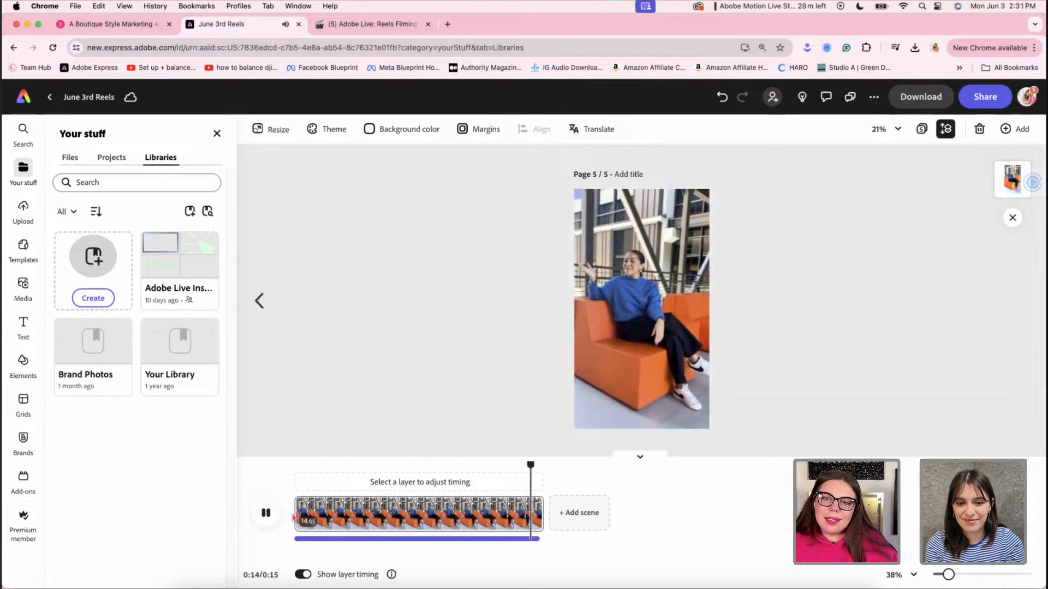
# Replay the opening of page five's scene against its audio and trim the end of the scene to 13.4 s long
pyautogui.click(266, 513)
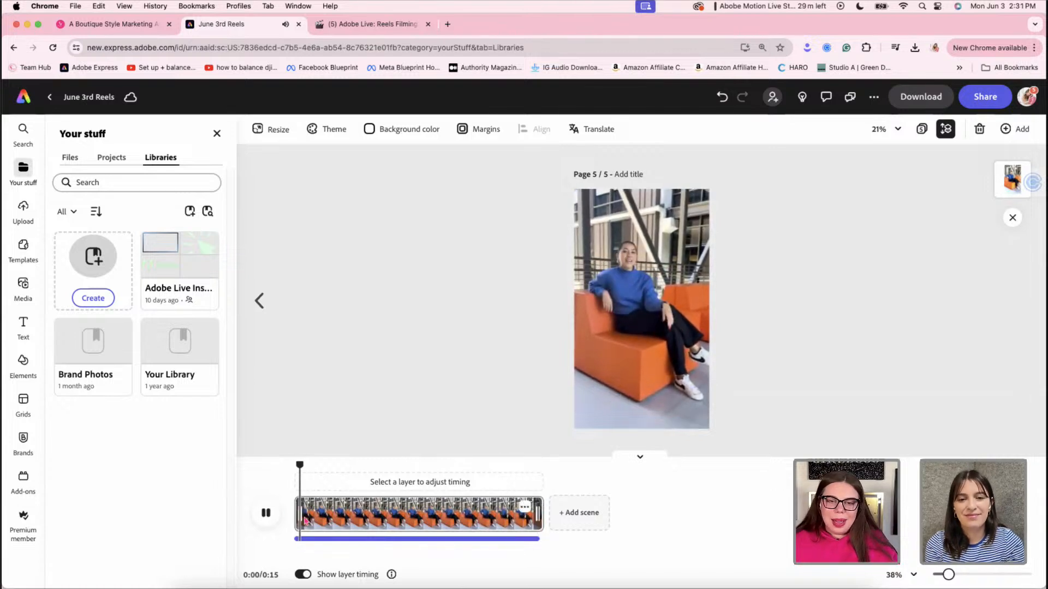
pyautogui.click(367, 526)
pyautogui.moveTo(539, 513); pyautogui.dragTo(521, 516)
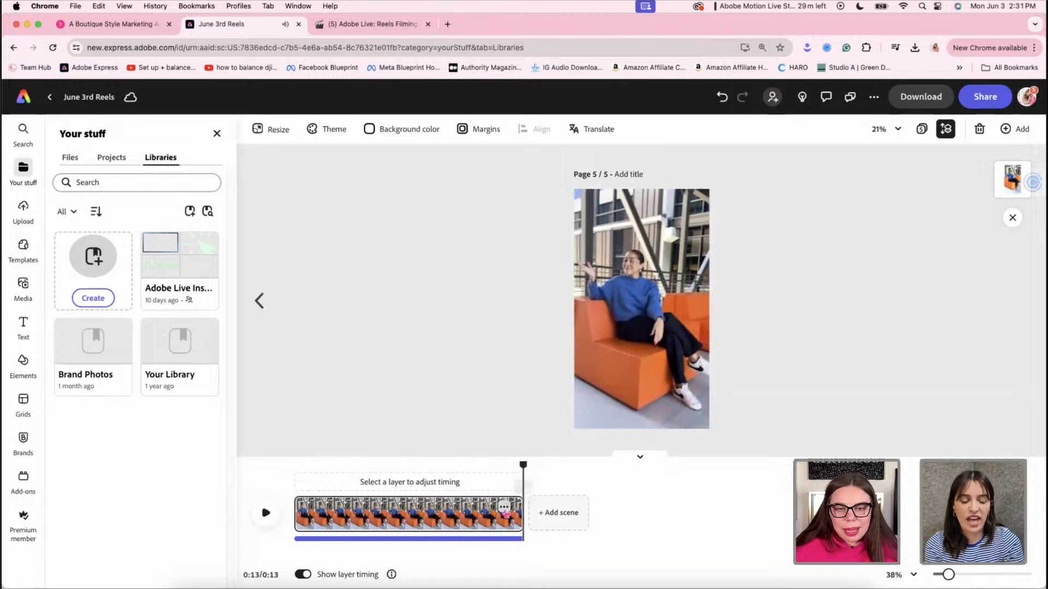
# Preview the closing seconds of the scene with its audio and trim its end further to 11.8 s long
pyautogui.click(484, 463)
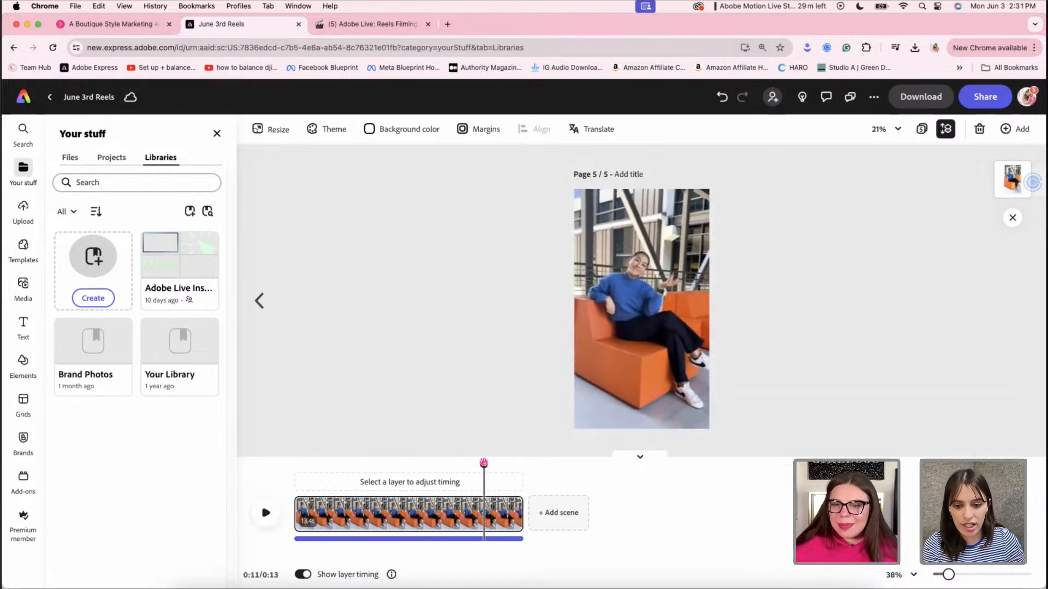
pyautogui.moveTo(453, 465); pyautogui.dragTo(466, 468)
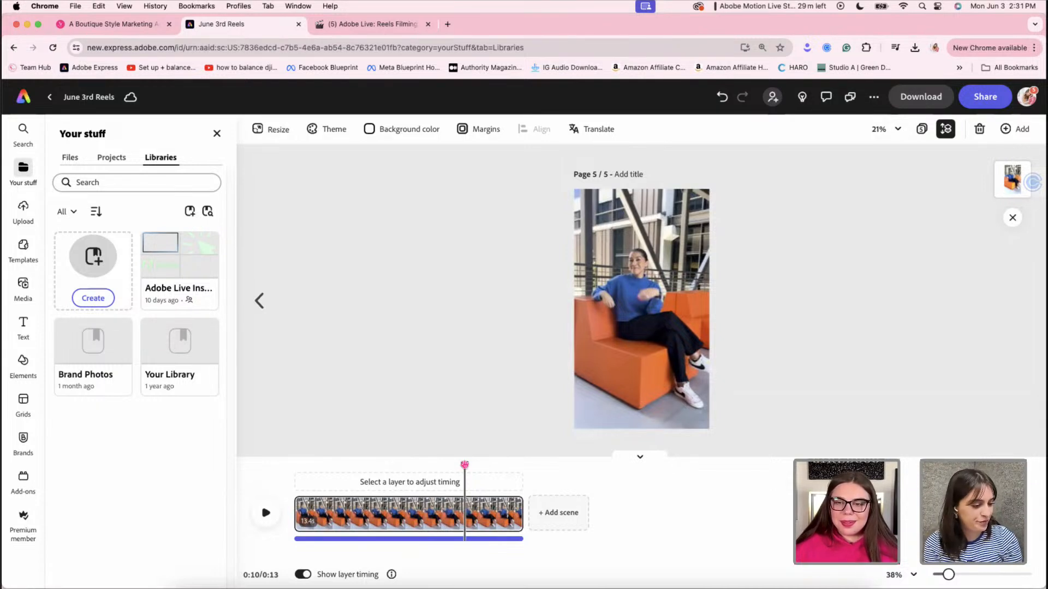
pyautogui.press('space')
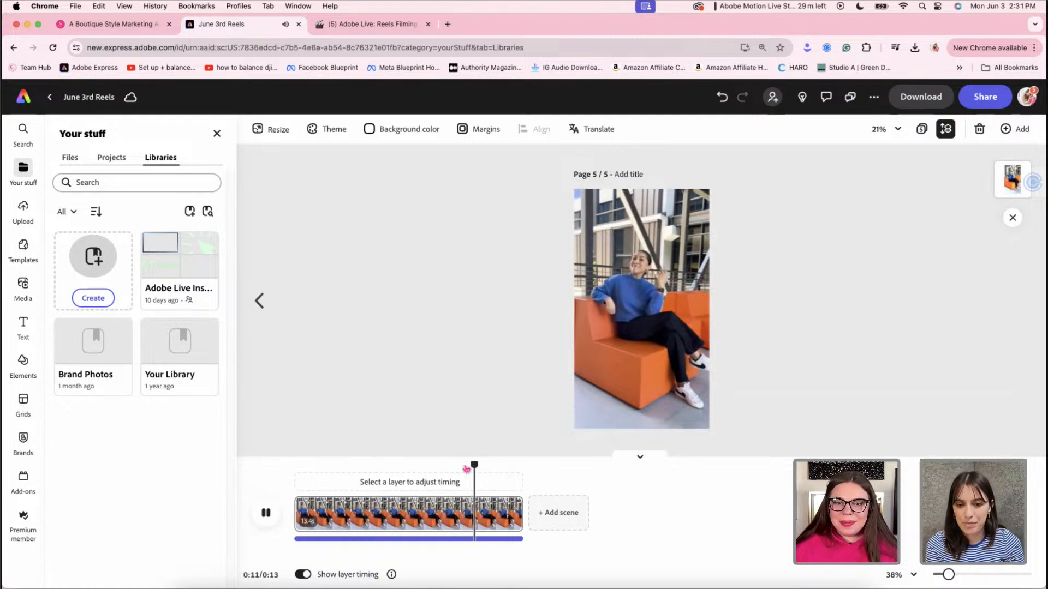
pyautogui.press('space')
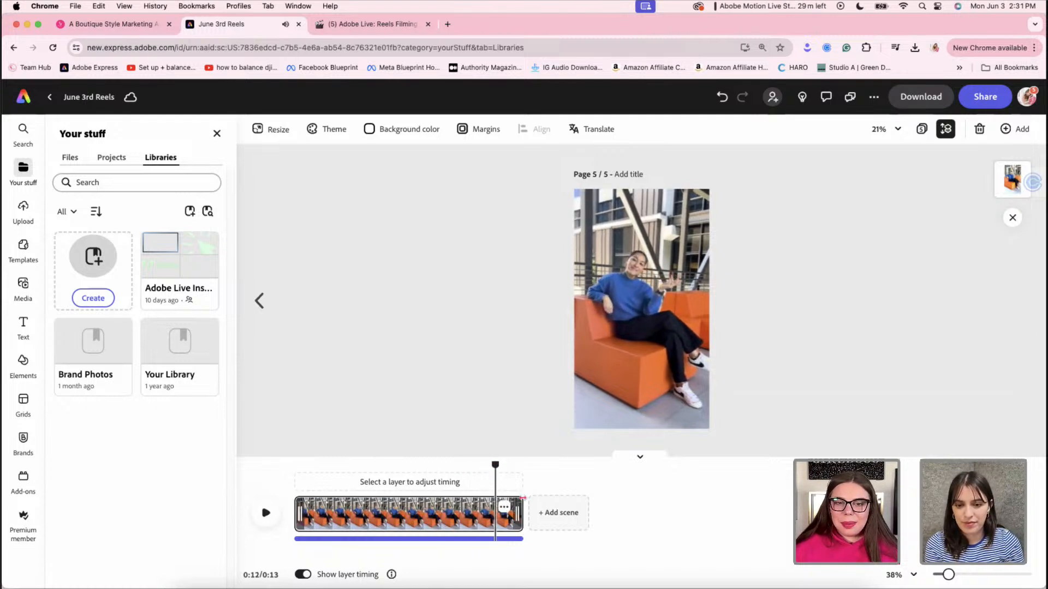
pyautogui.moveTo(520, 502); pyautogui.dragTo(485, 501)
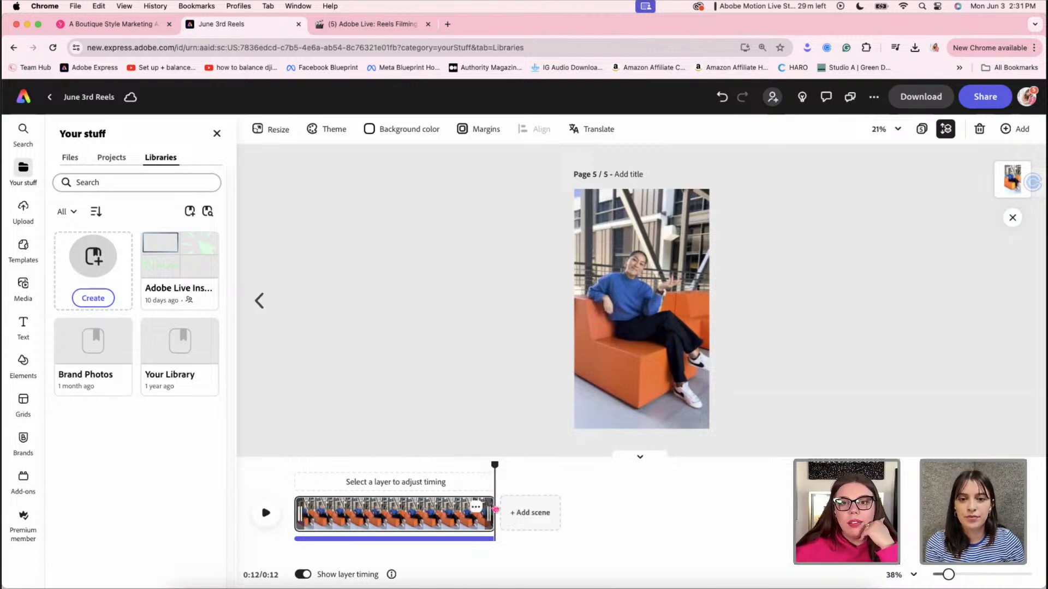
# Add the Photoshop logo from the Adobe Live Insiders library, shrink it and place it above the woman's raised hand at the video's edge
pyautogui.click(178, 265)
pyautogui.scroll(-20, 147, 404)
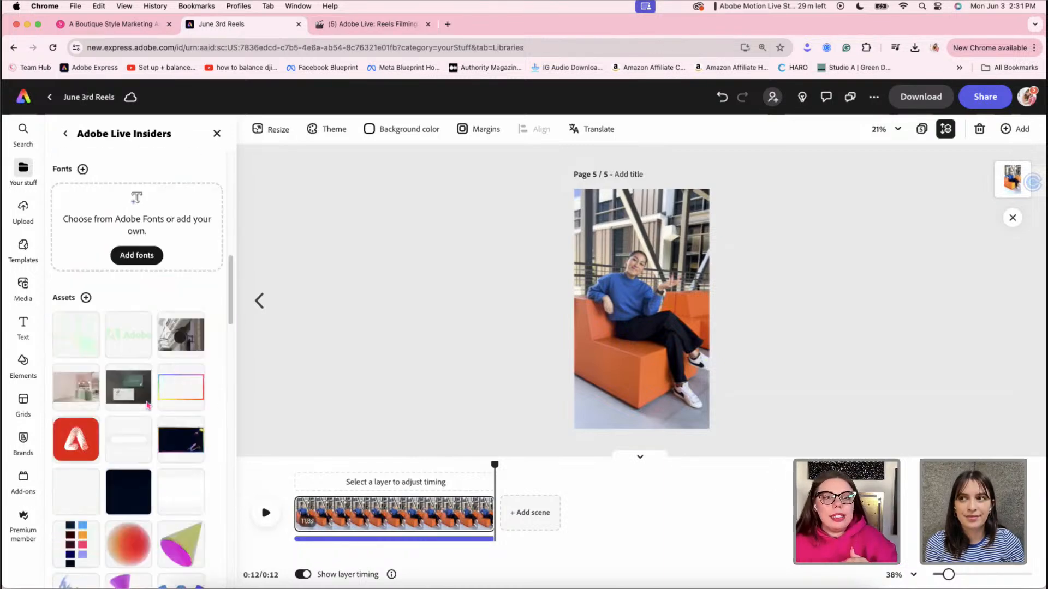
pyautogui.scroll(-2, 148, 405)
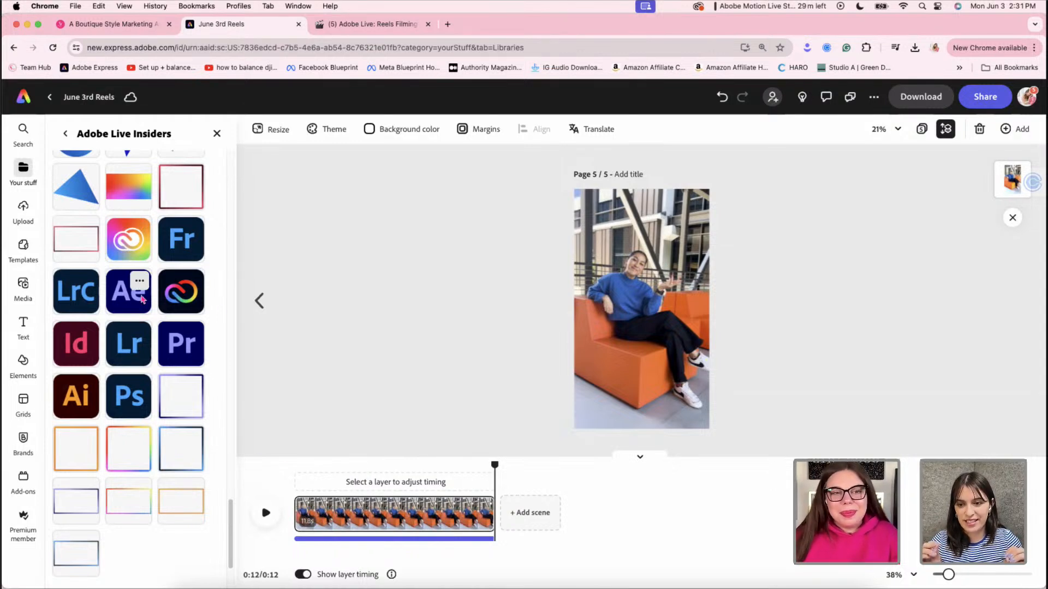
pyautogui.scroll(-1, 221, 330)
pyautogui.click(134, 373)
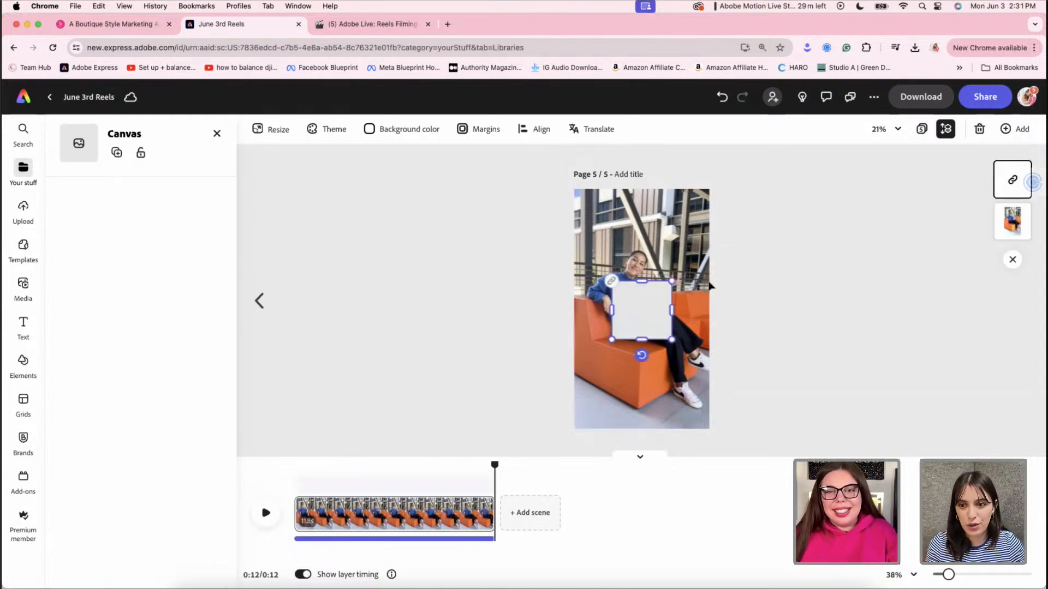
pyautogui.moveTo(612, 337); pyautogui.dragTo(686, 267)
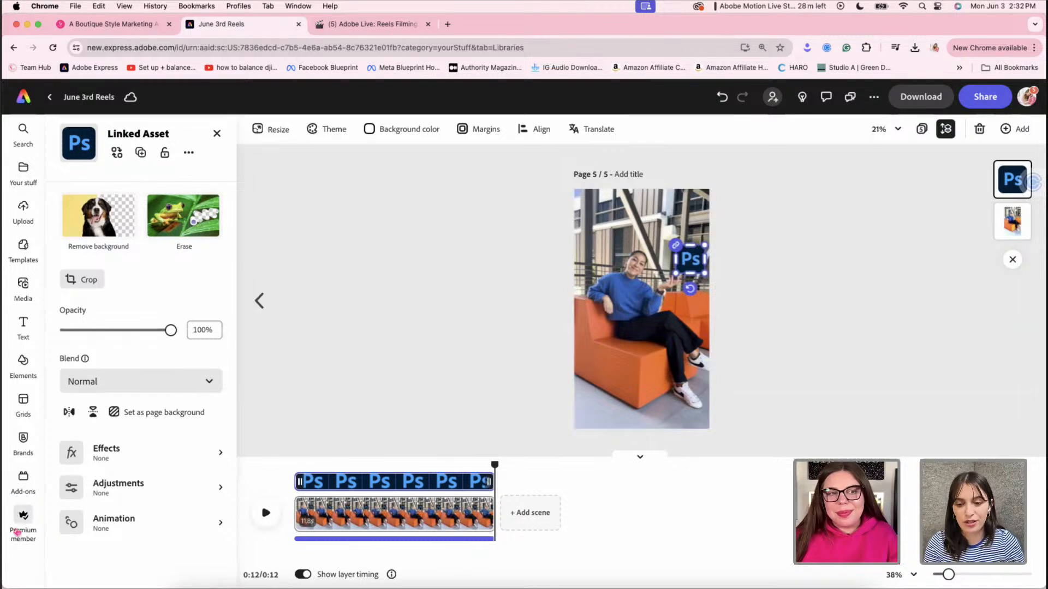
# Add the Illustrator logo from the same library, shrink it and place it partly over the Photoshop logo's left side
pyautogui.click(21, 169)
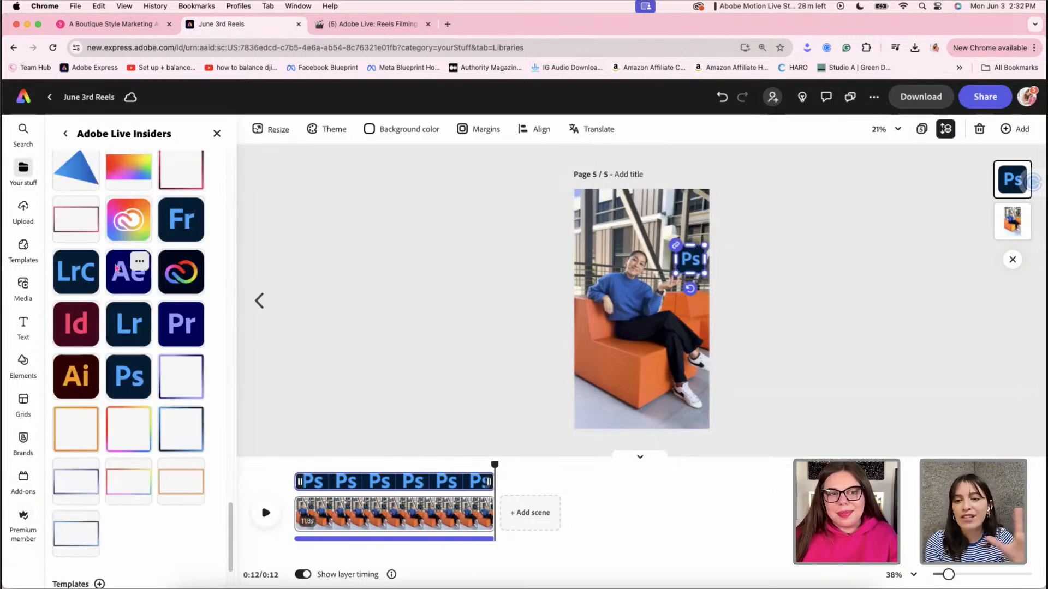
pyautogui.click(125, 386)
pyautogui.press('Delete')
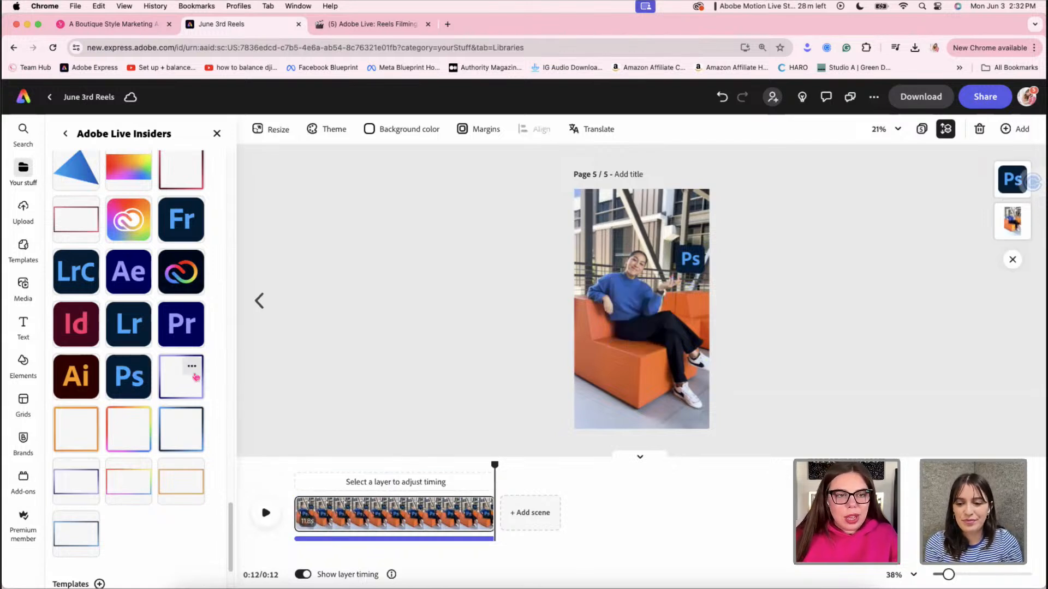
pyautogui.click(74, 379)
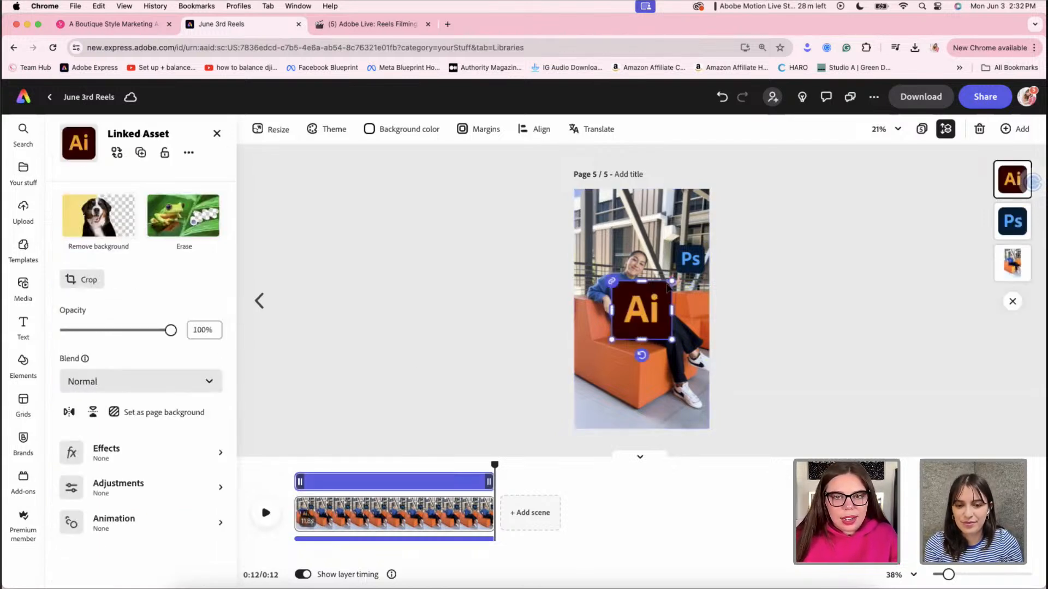
pyautogui.moveTo(672, 282)
pyautogui.mouseDown()
pyautogui.moveTo(631, 321)
pyautogui.moveTo(675, 262)
pyautogui.mouseUp()
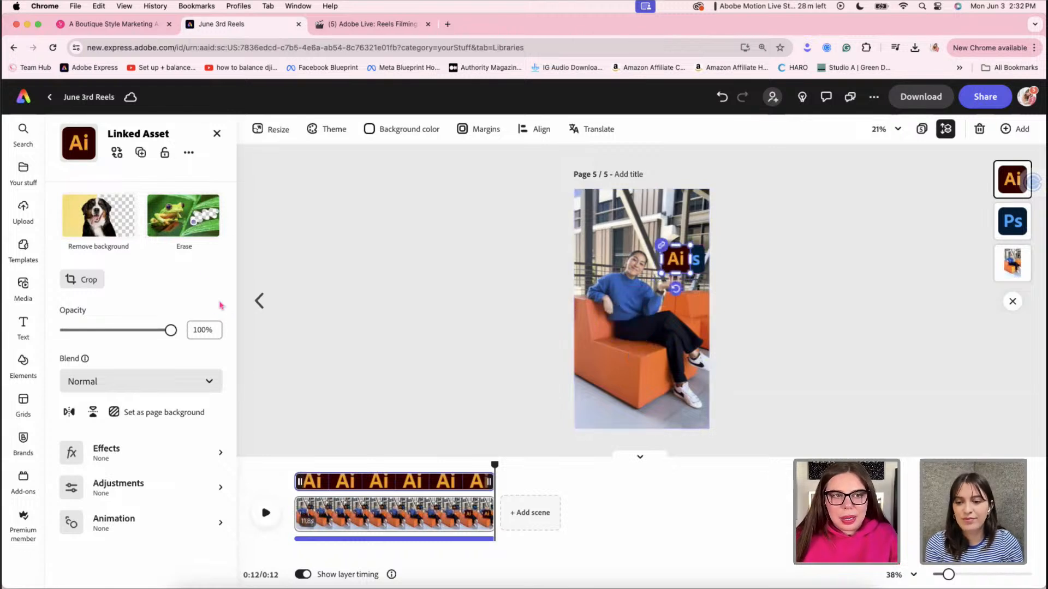
# Add the Premiere Pro logo, move it level with the other logos and shrink it to overlap the Illustrator logo's left side
pyautogui.click(22, 170)
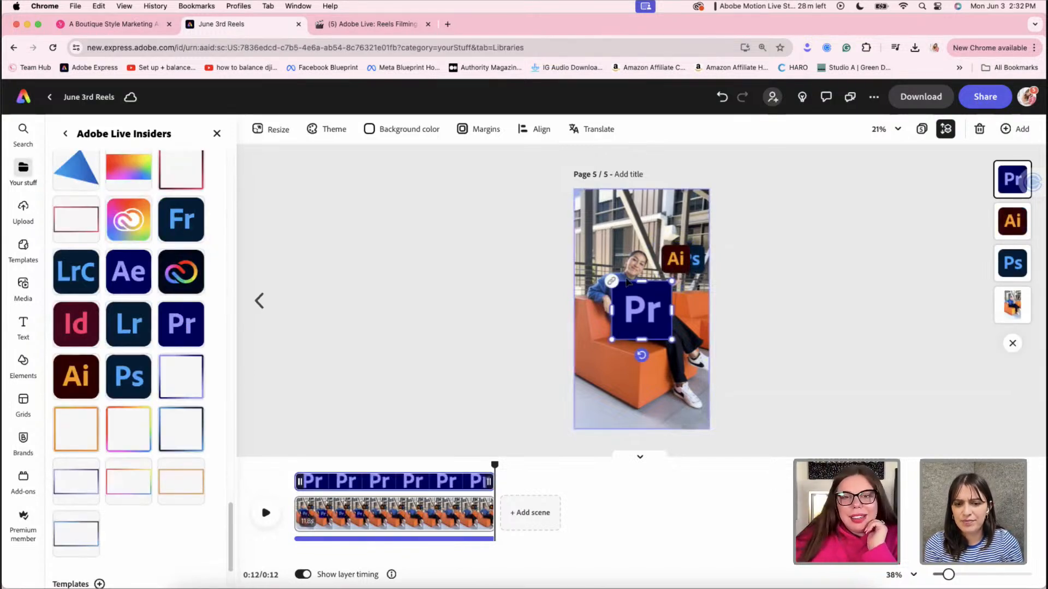
pyautogui.moveTo(638, 305); pyautogui.dragTo(632, 266)
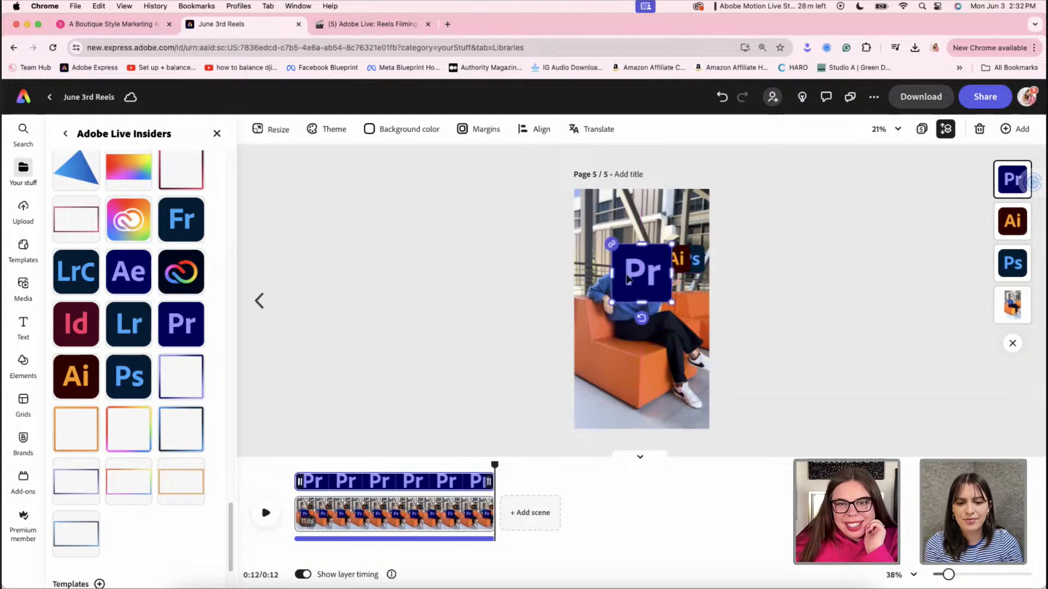
pyautogui.moveTo(610, 302); pyautogui.dragTo(642, 273)
# Add the black Creative Cloud logo, shrink it and line it up at the left end of the logo row, beside Premiere Pro
pyautogui.scroll(1, 120, 301)
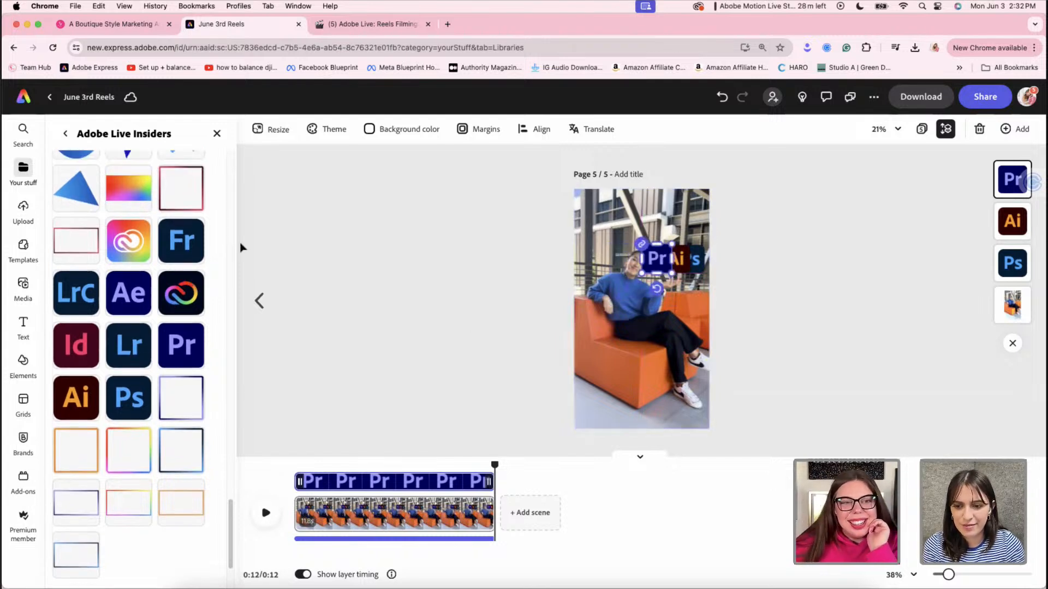
pyautogui.click(180, 301)
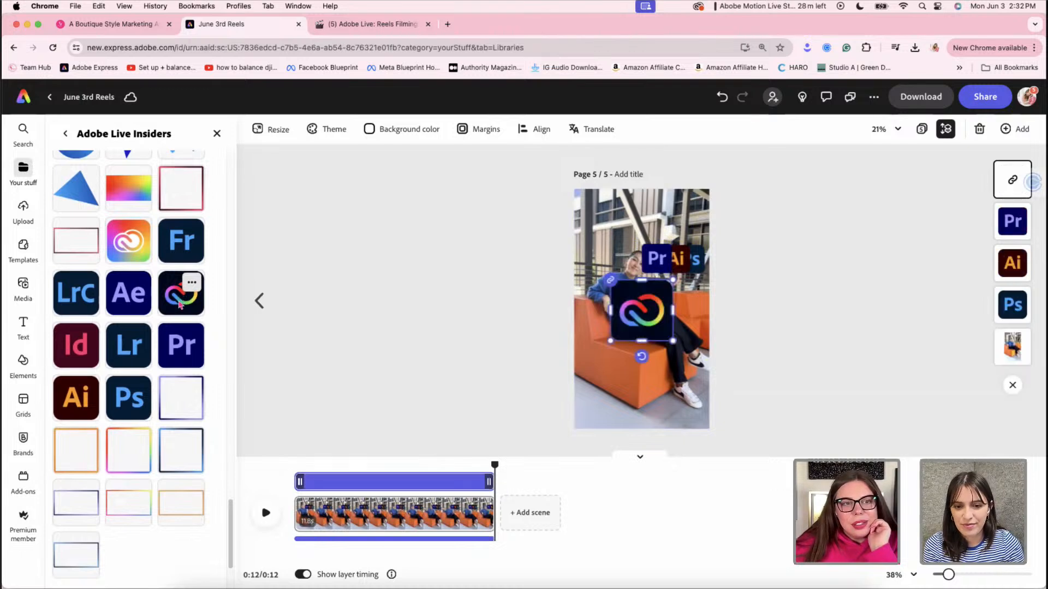
pyautogui.moveTo(611, 341); pyautogui.dragTo(619, 280)
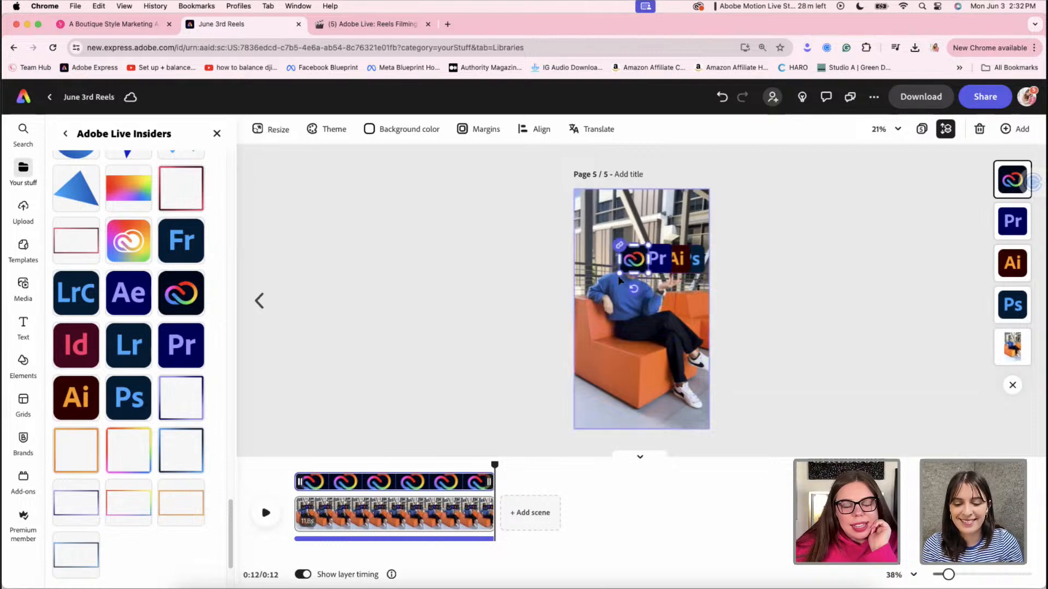
# Move the Creative Cloud logo onto the orange seat and the Premiere Pro logo to the page's upper-left corner
pyautogui.click(716, 289)
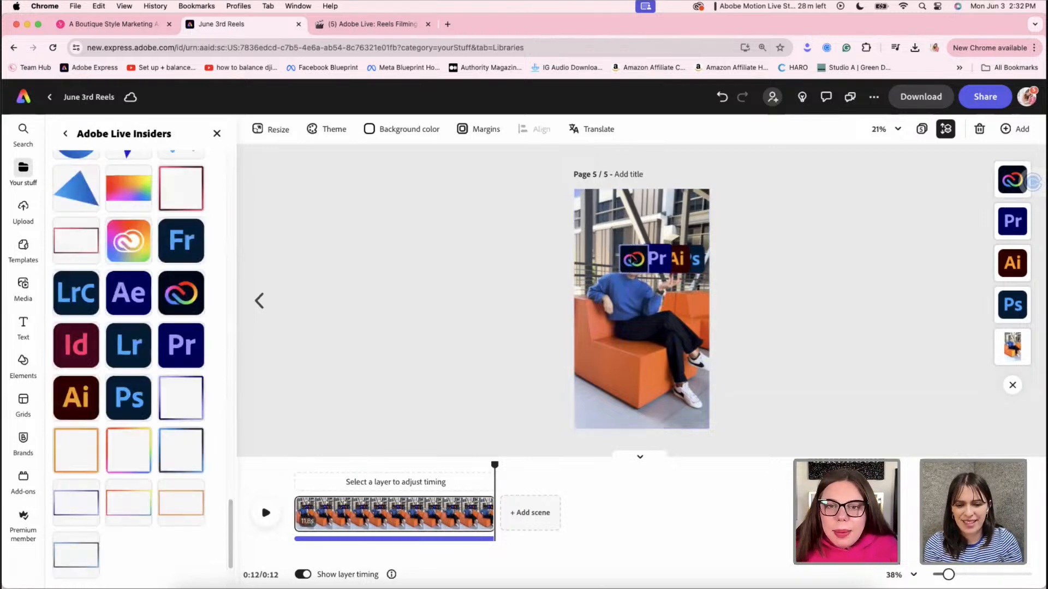
pyautogui.click(633, 259)
pyautogui.click(763, 262)
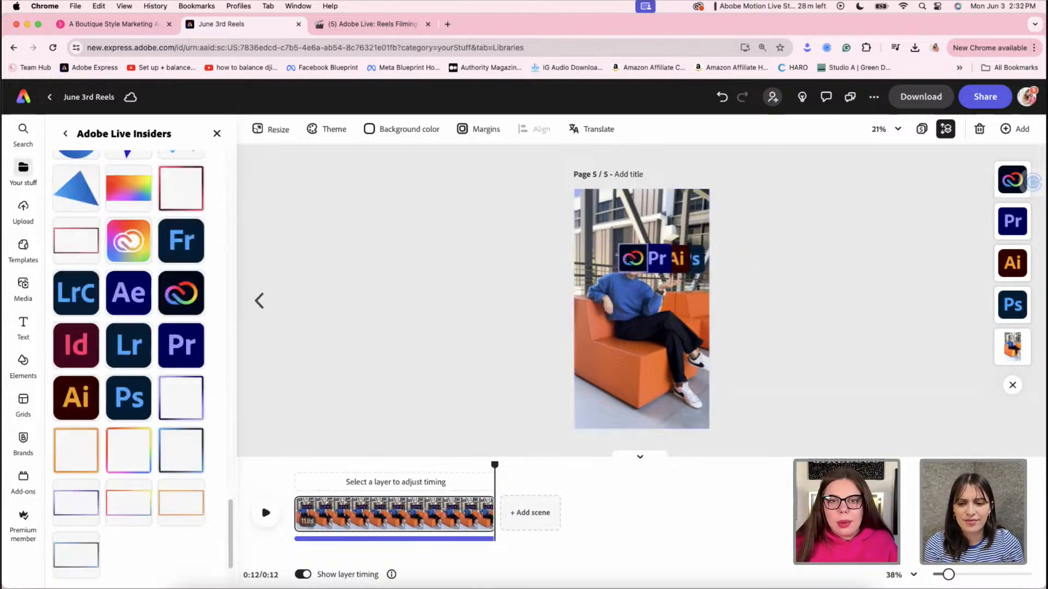
pyautogui.moveTo(633, 259); pyautogui.dragTo(637, 371)
pyautogui.moveTo(656, 258); pyautogui.dragTo(598, 212)
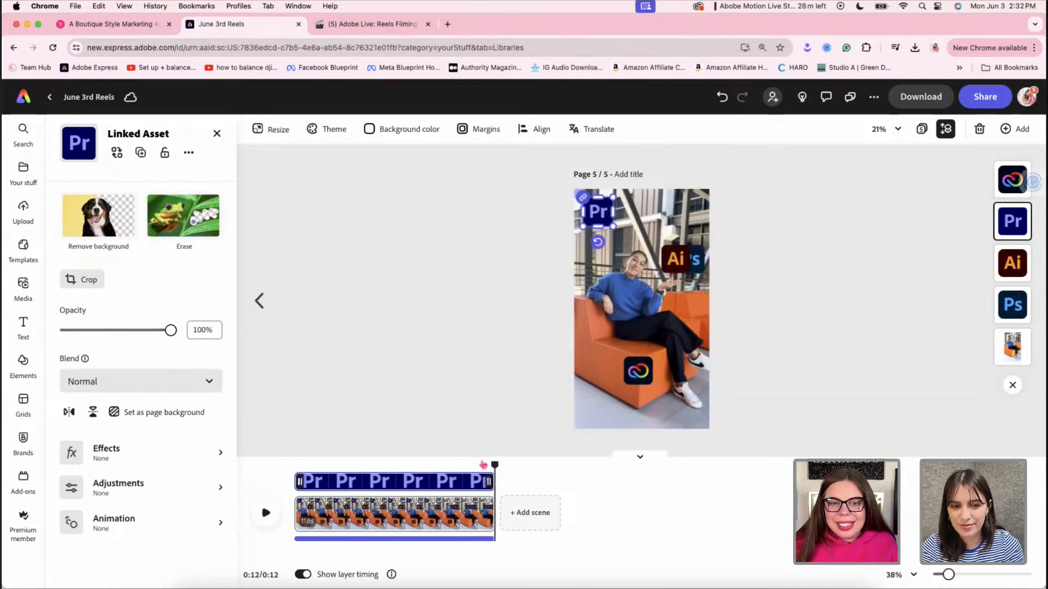
# Advance the video to the woman's hand gesture, placing the Illustrator logo in the page's lower-left area and the Photoshop logo above her raised hand
pyautogui.click(273, 512)
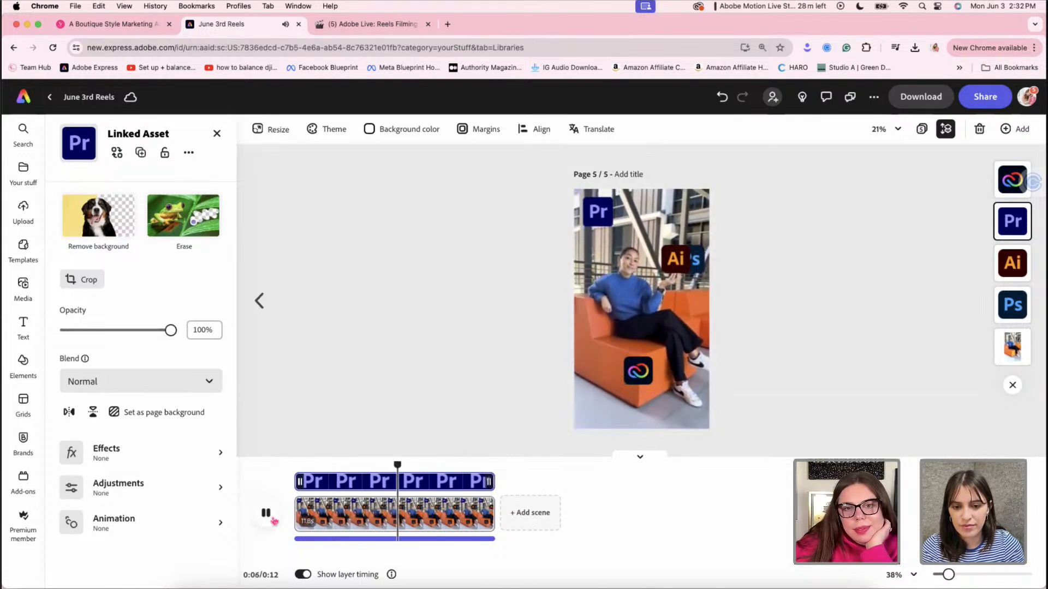
pyautogui.click(273, 515)
pyautogui.click(671, 263)
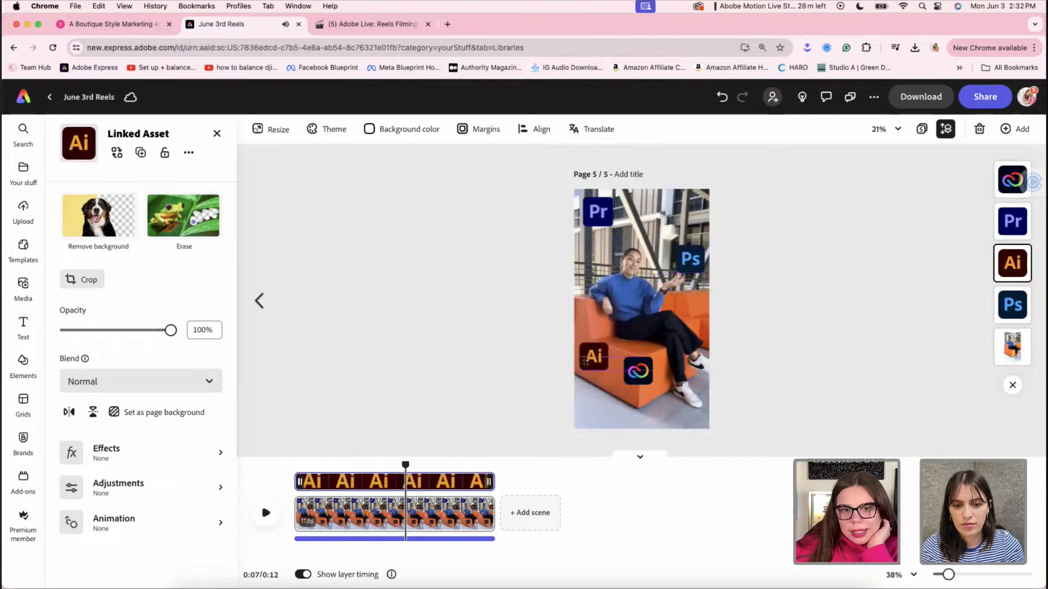
pyautogui.moveTo(695, 252); pyautogui.dragTo(689, 314)
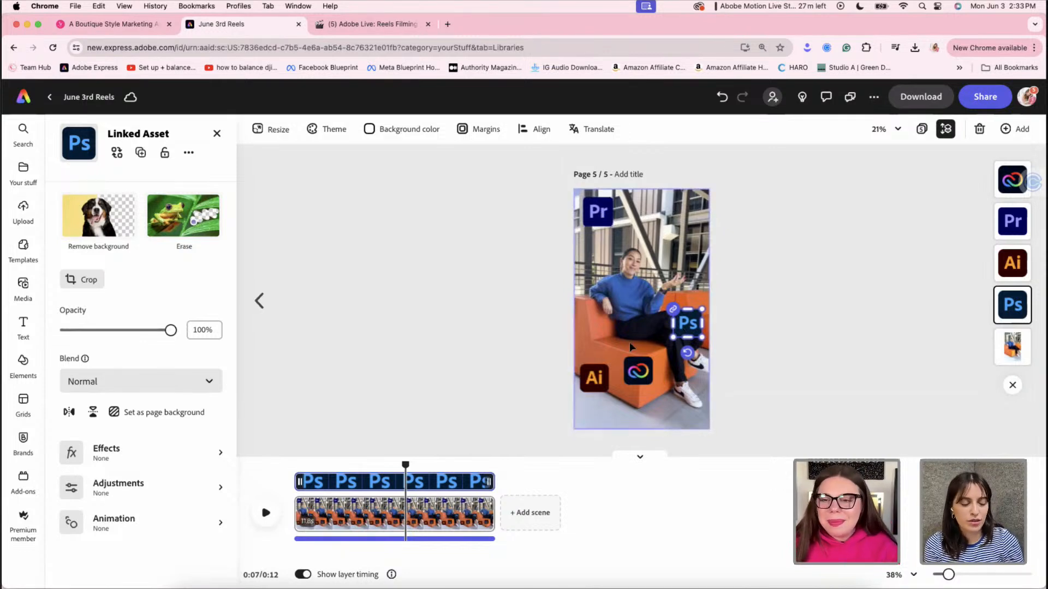
pyautogui.moveTo(689, 325); pyautogui.dragTo(677, 258)
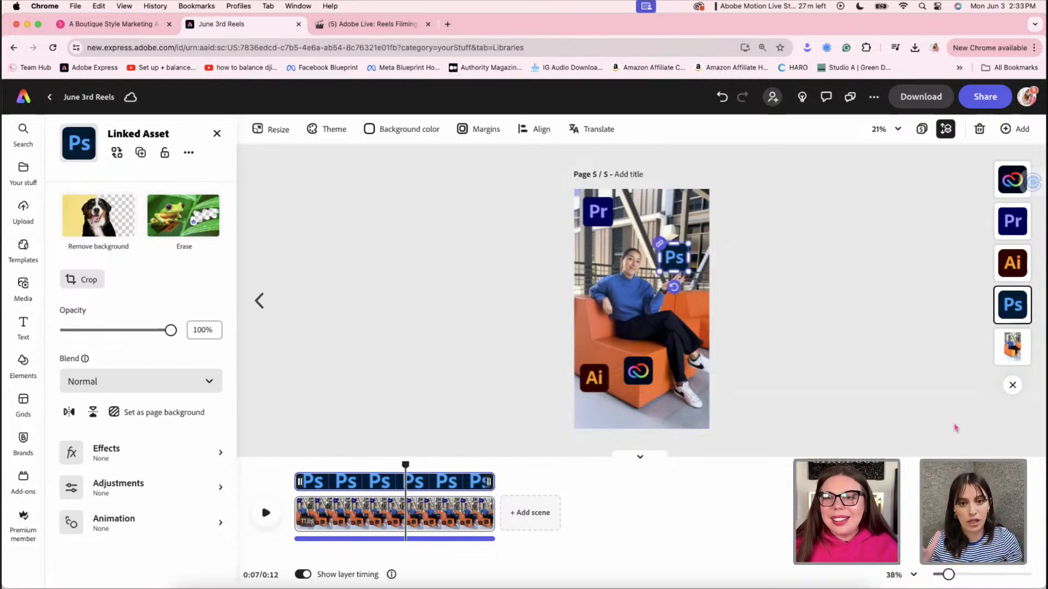
# Fine-tune the Photoshop logo's position so it sits directly over the woman's open palm
pyautogui.click(883, 129)
pyautogui.click(848, 278)
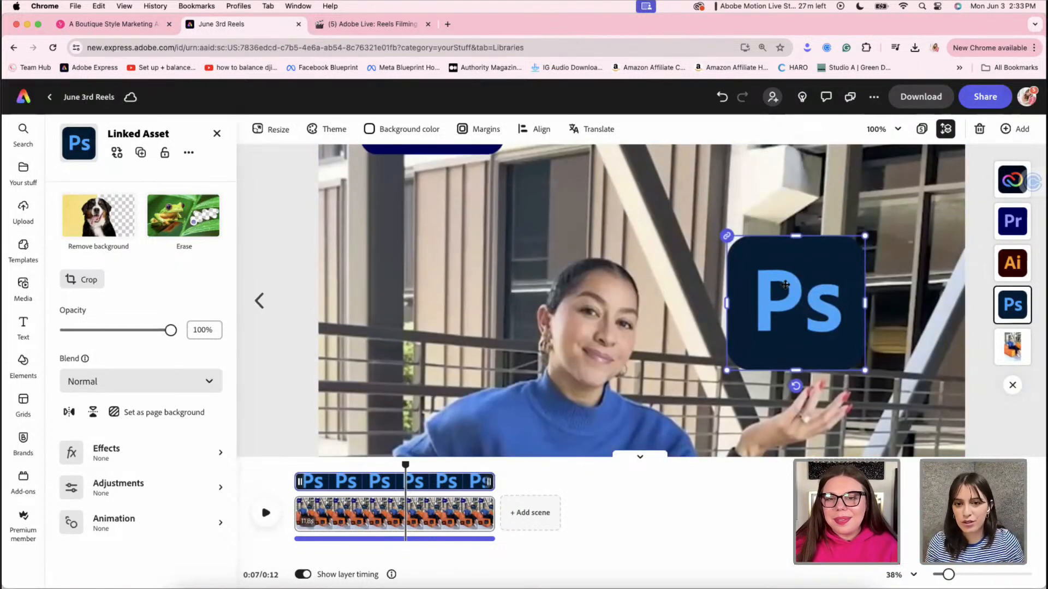
pyautogui.moveTo(785, 285); pyautogui.dragTo(804, 323)
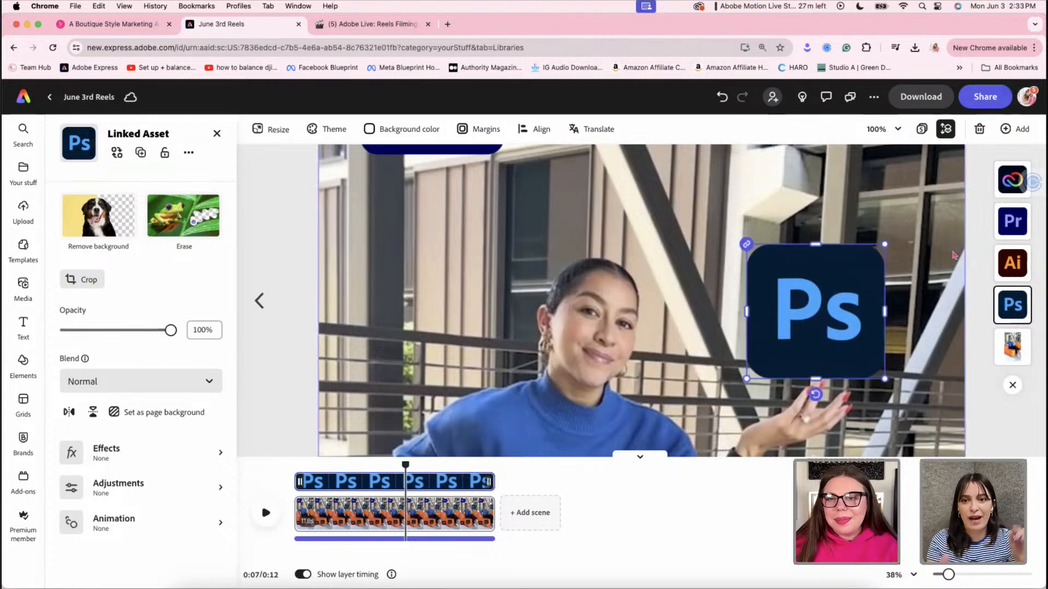
pyautogui.click(889, 130)
pyautogui.click(843, 259)
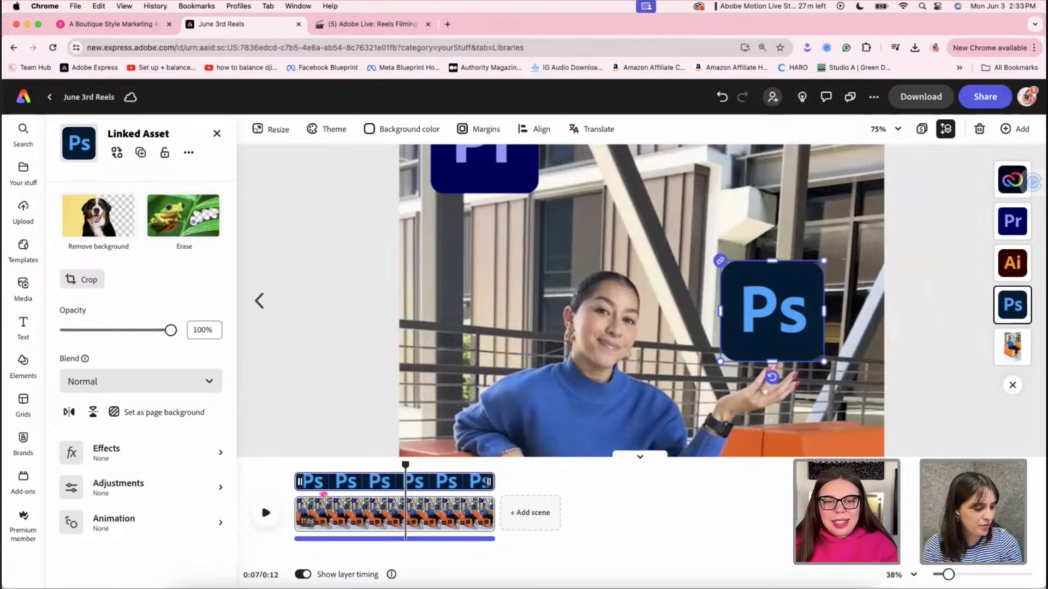
# Trim the Photoshop logo's layer timing to run from about 0:05 to 0:07, matching the palm gesture
pyautogui.moveTo(299, 481); pyautogui.dragTo(378, 486)
pyautogui.moveTo(377, 485); pyautogui.dragTo(391, 488)
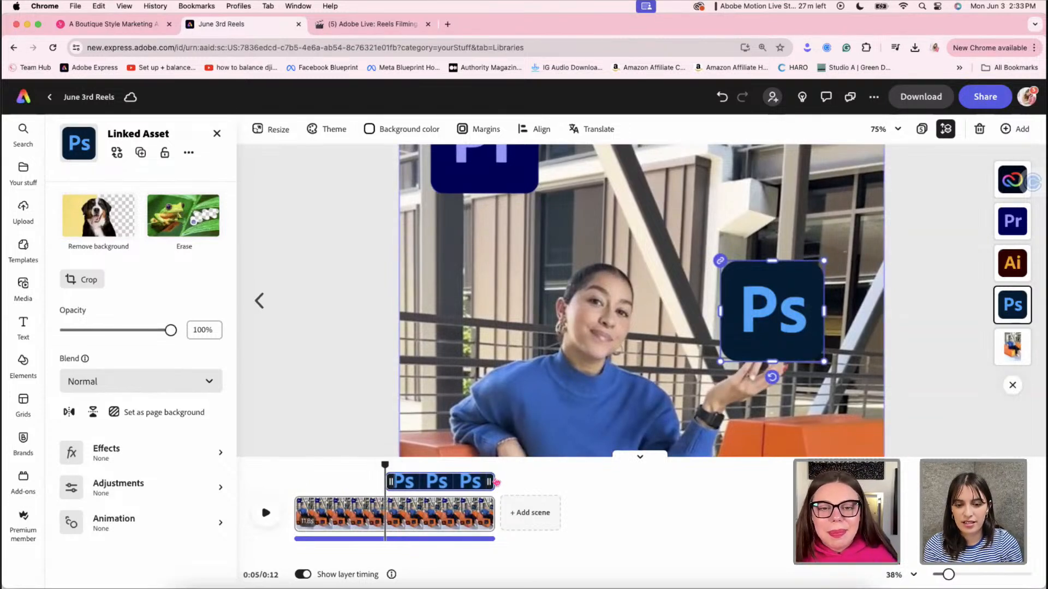
pyautogui.moveTo(496, 482); pyautogui.dragTo(417, 480)
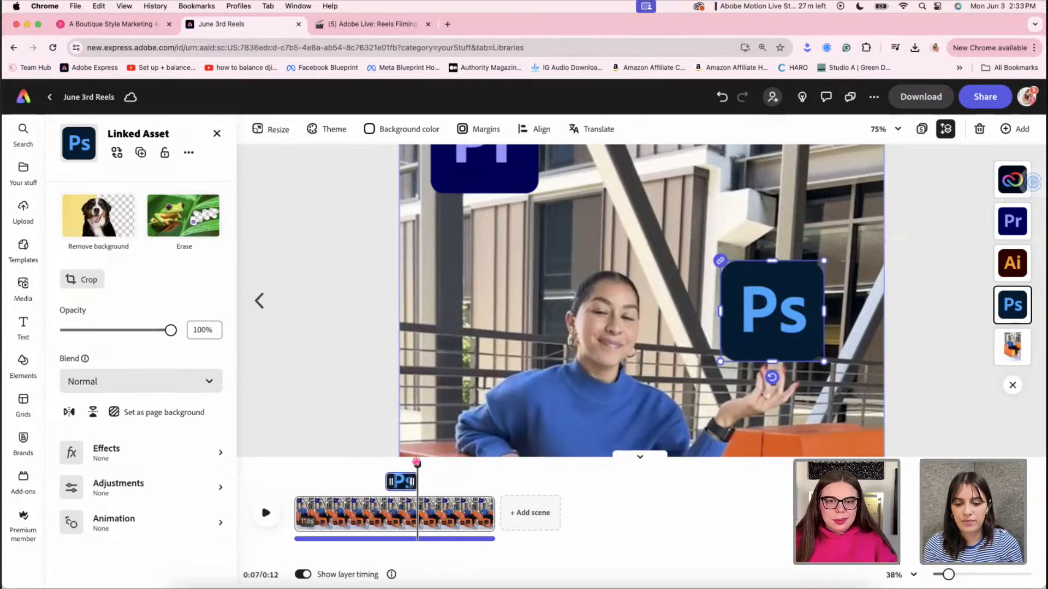
# Preview the Photoshop logo's timing and raise the logo slightly above the woman's fingertips
pyautogui.moveTo(416, 463); pyautogui.dragTo(370, 465)
pyautogui.press('space')
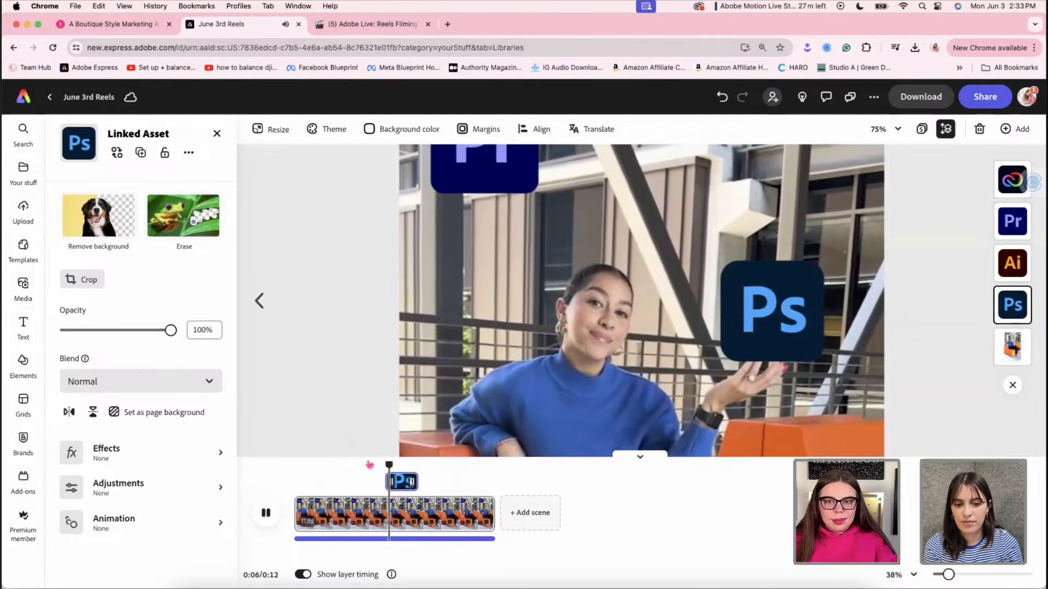
pyautogui.click(756, 358)
pyautogui.moveTo(782, 329); pyautogui.dragTo(782, 320)
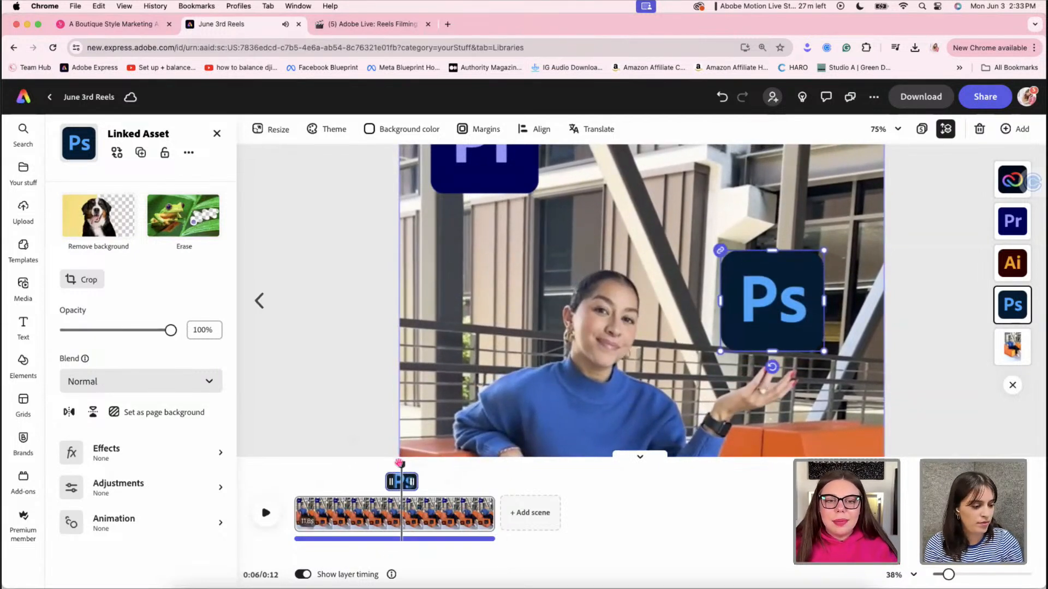
pyautogui.press('space')
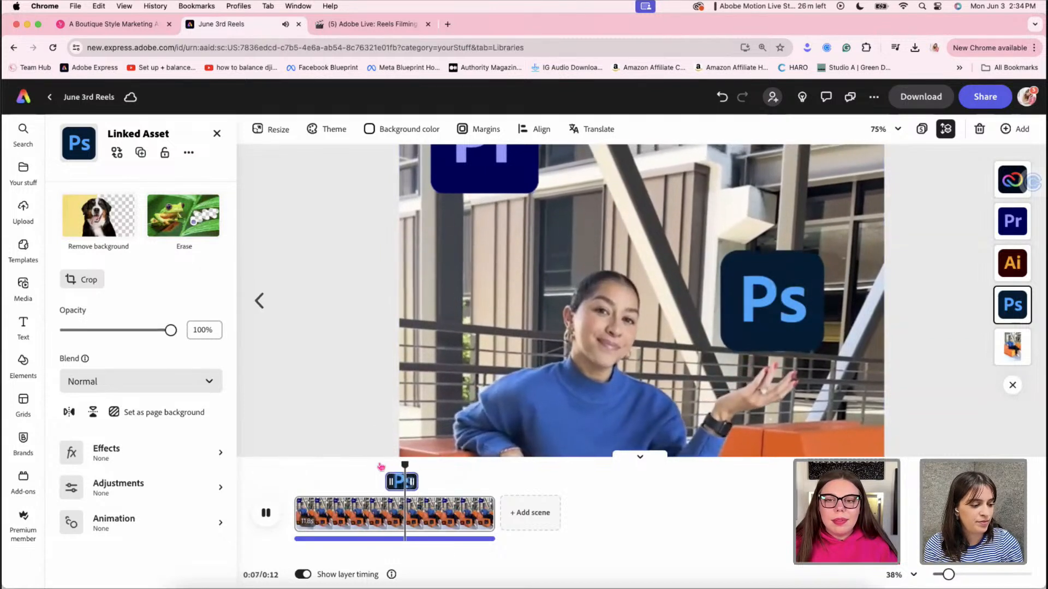
pyautogui.click(547, 389)
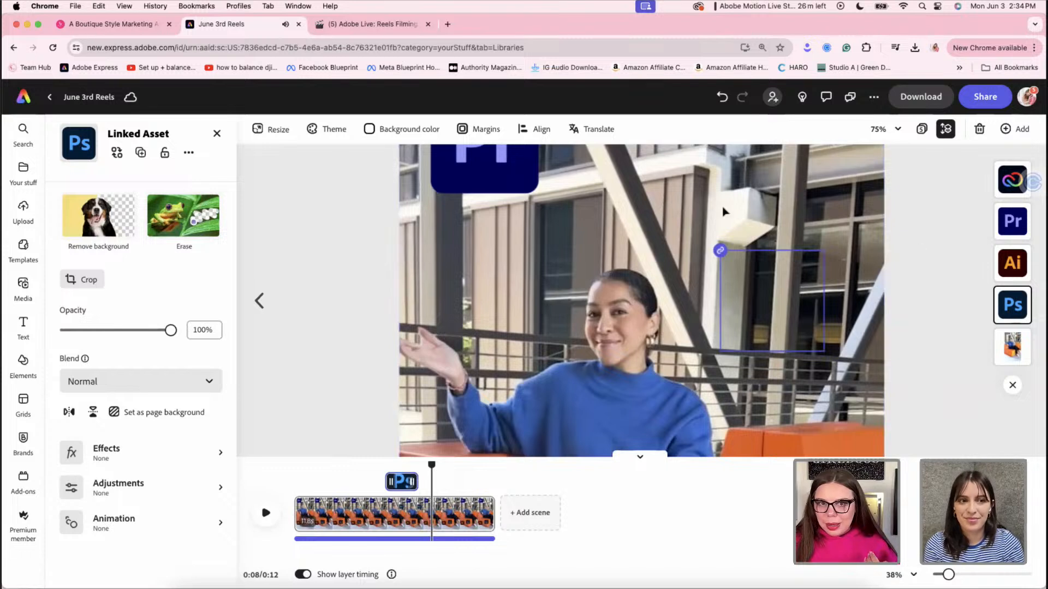
# Move the Premiere Pro logo down so it floats just above the woman's other outstretched hand
pyautogui.scroll(2, 578, 334)
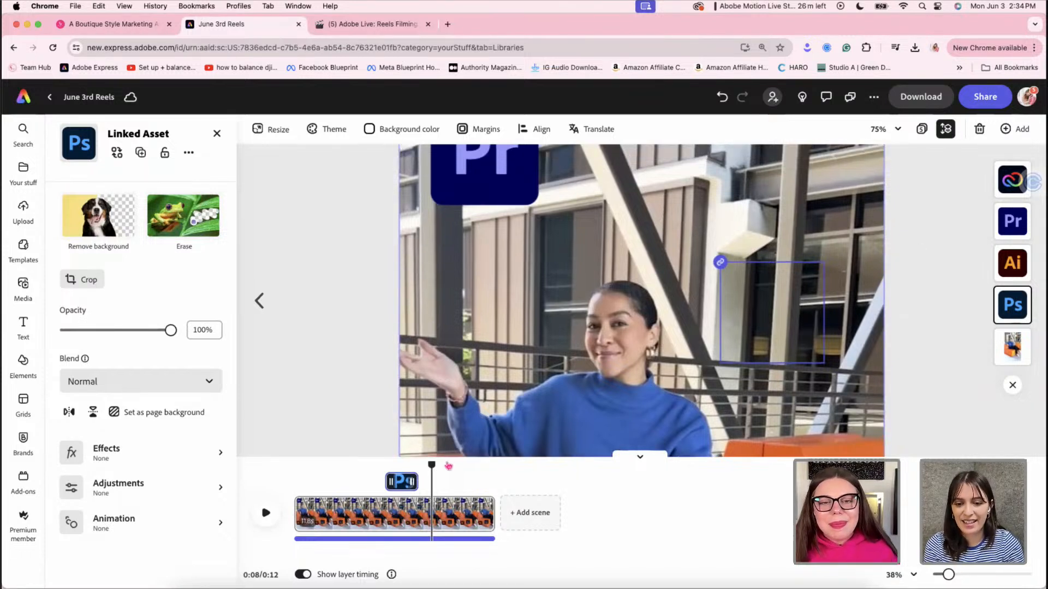
pyautogui.moveTo(484, 188); pyautogui.dragTo(465, 314)
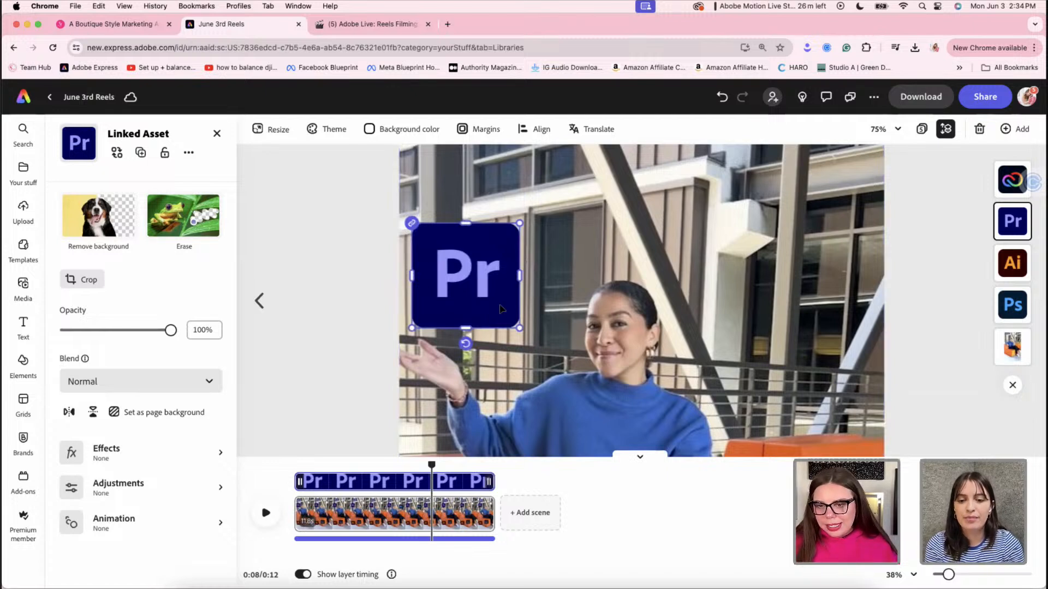
pyautogui.moveTo(472, 292); pyautogui.dragTo(473, 287)
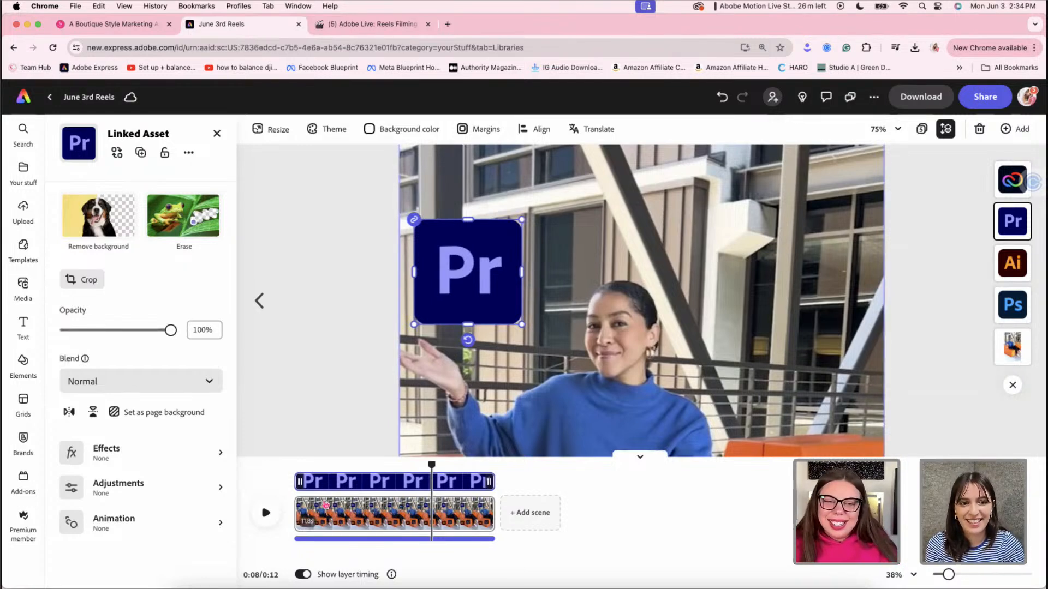
# Trim the start of the Premiere Pro logo's timing to about 0:08, when her hand opens, and preview it
pyautogui.moveTo(300, 480); pyautogui.dragTo(428, 485)
pyautogui.moveTo(948, 578); pyautogui.dragTo(963, 578)
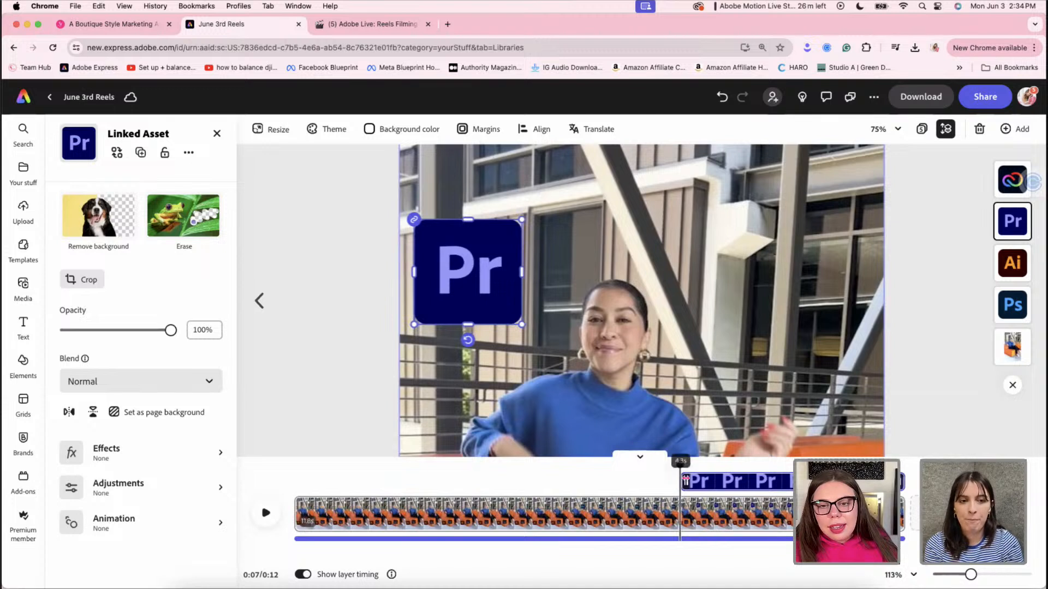
pyautogui.moveTo(685, 479); pyautogui.dragTo(714, 481)
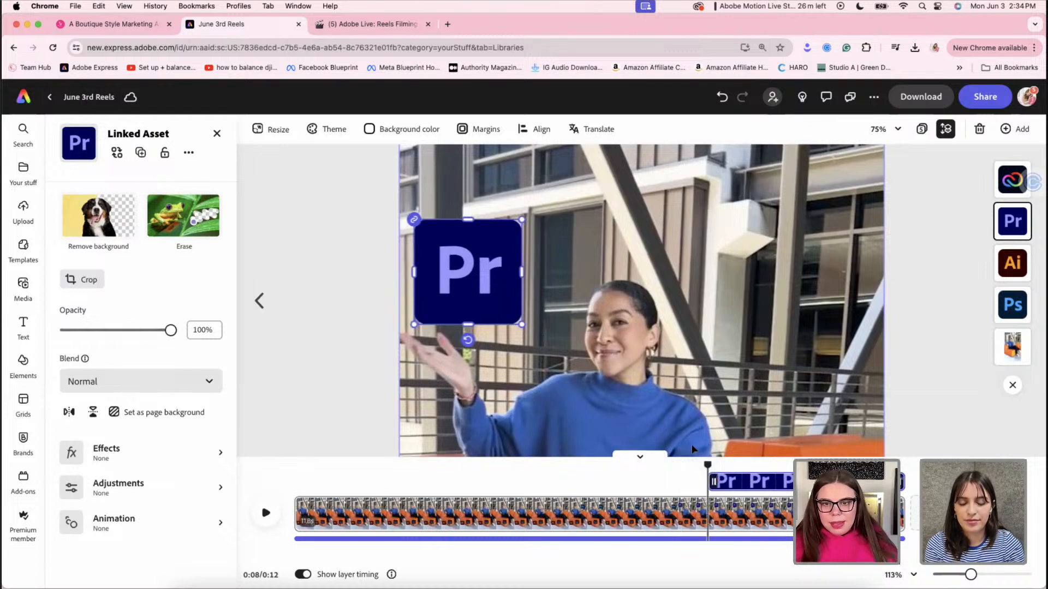
pyautogui.press('space')
pyautogui.press('space')
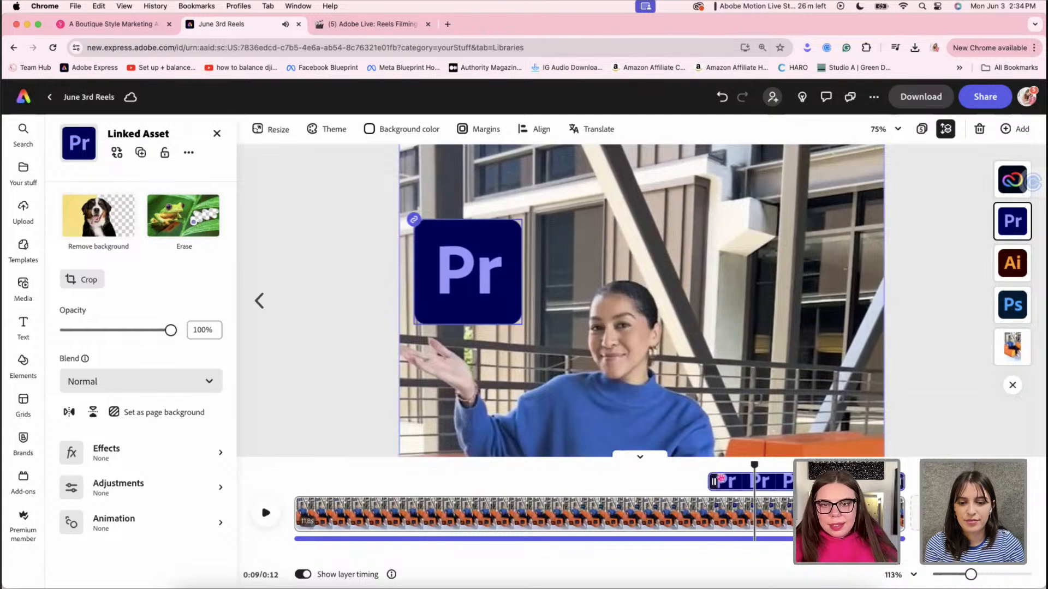
pyautogui.moveTo(715, 481); pyautogui.dragTo(719, 482)
pyautogui.press('space')
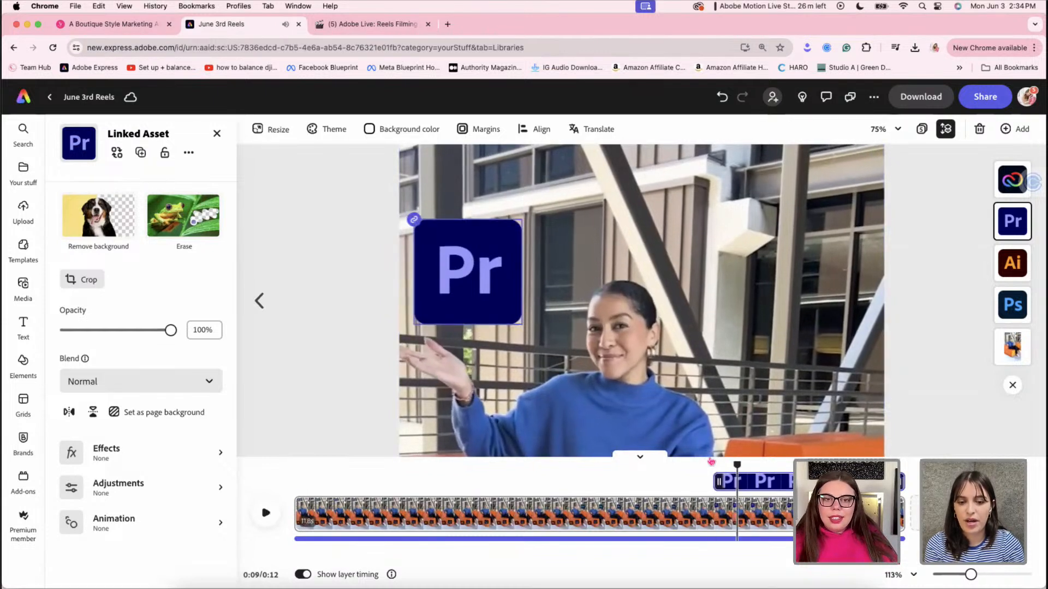
pyautogui.press('space')
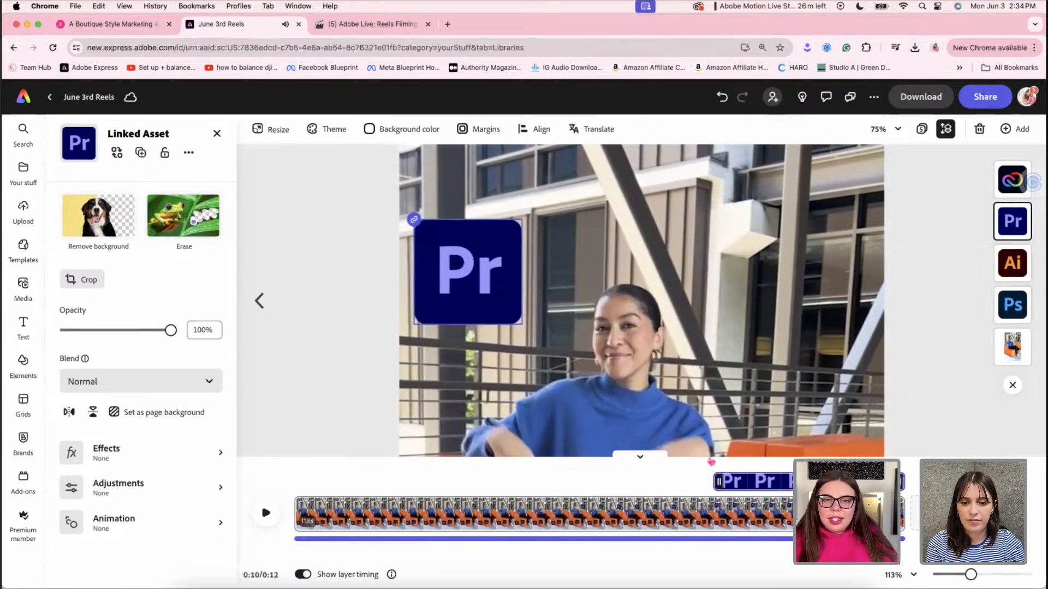
# Shorten the end of the Premiere Pro logo's timing to around her hand's withdrawal and play back the result
pyautogui.moveTo(903, 482); pyautogui.dragTo(661, 470)
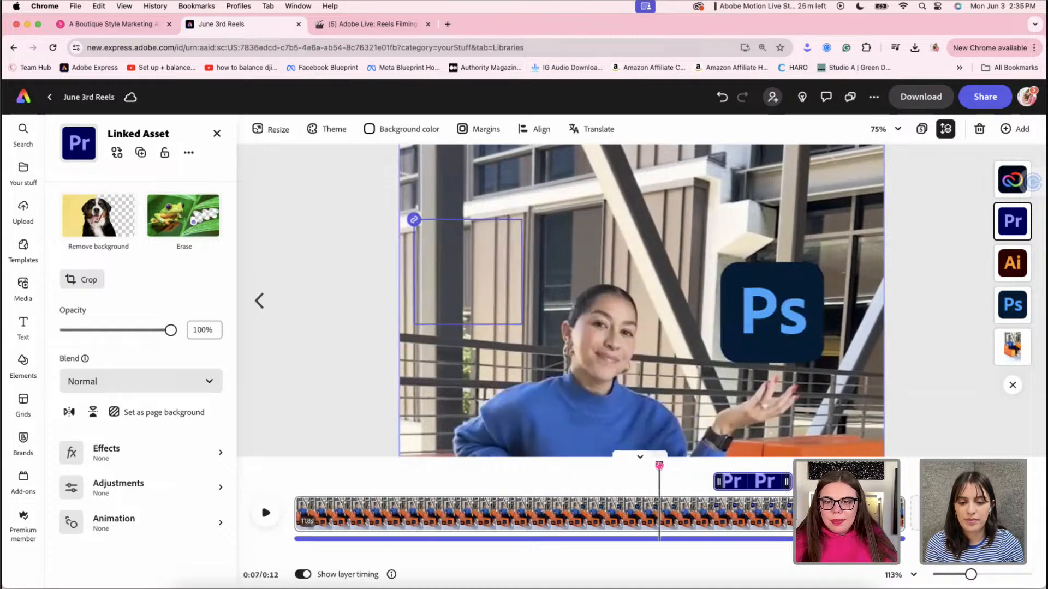
pyautogui.press('space')
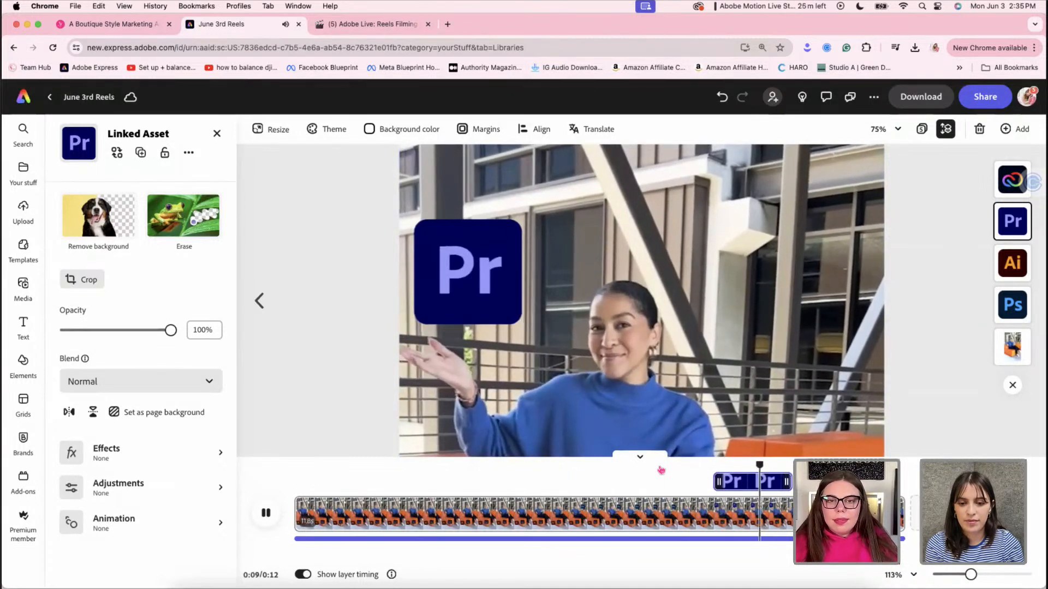
pyautogui.press('space')
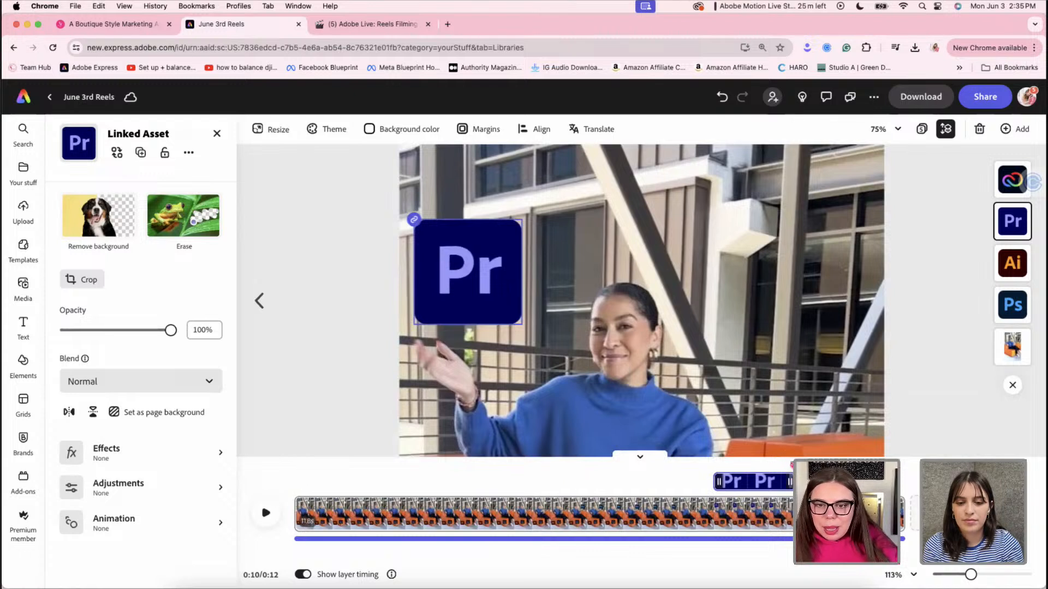
pyautogui.moveTo(793, 465); pyautogui.dragTo(711, 465)
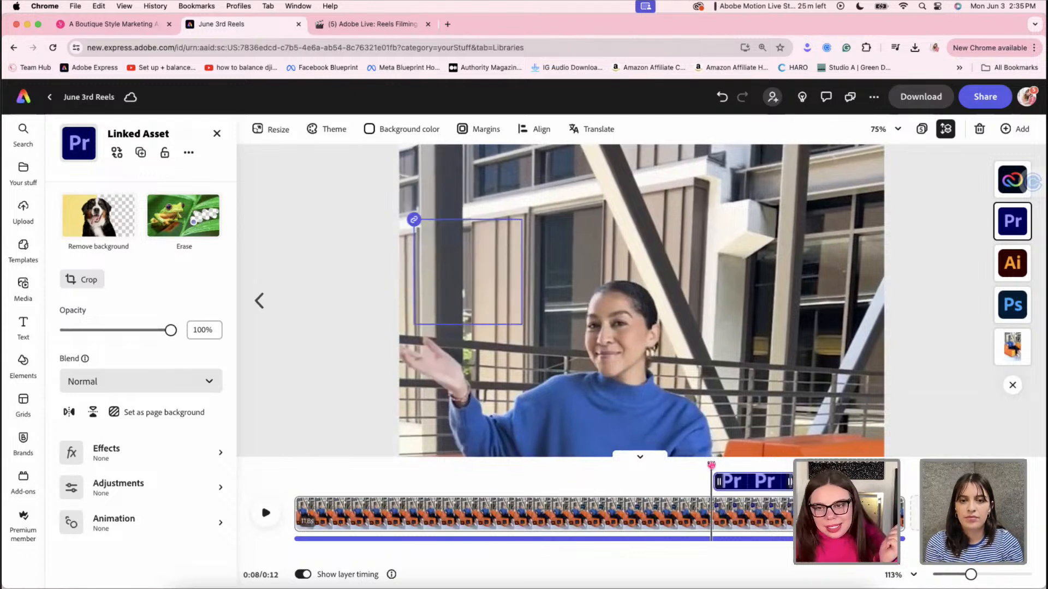
pyautogui.press('space')
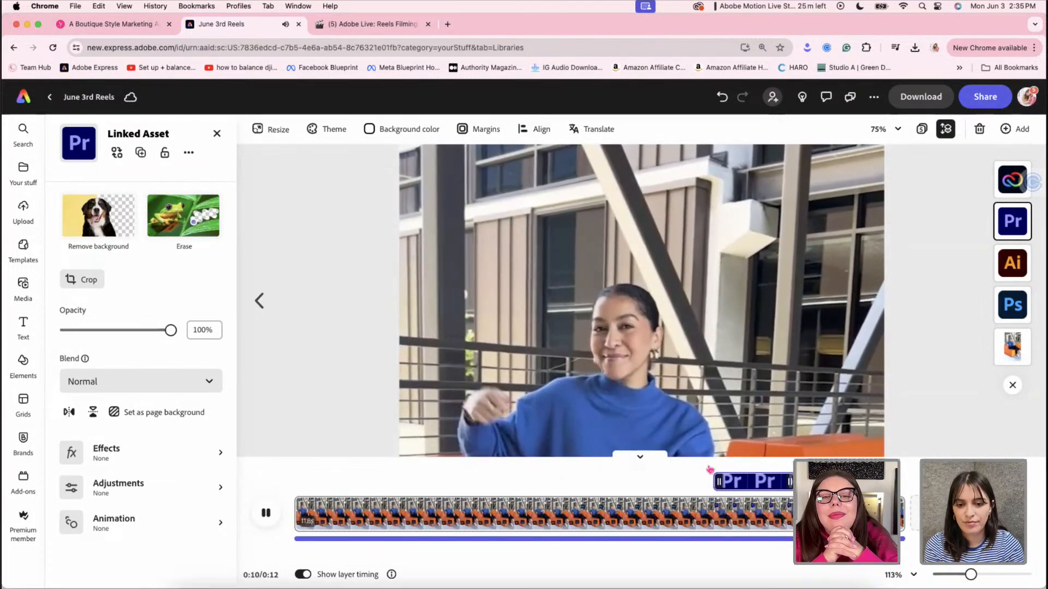
# Extend the end of the Premiere Pro logo's timing slightly, to about 0:10, and play back the result
pyautogui.moveTo(791, 486); pyautogui.dragTo(797, 485)
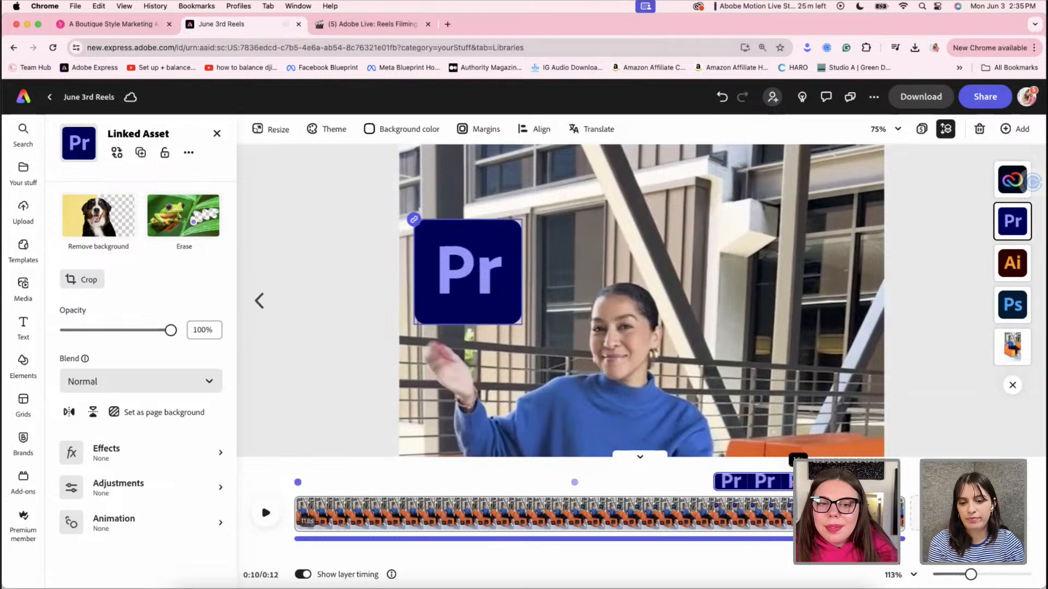
pyautogui.click(686, 466)
pyautogui.press('space')
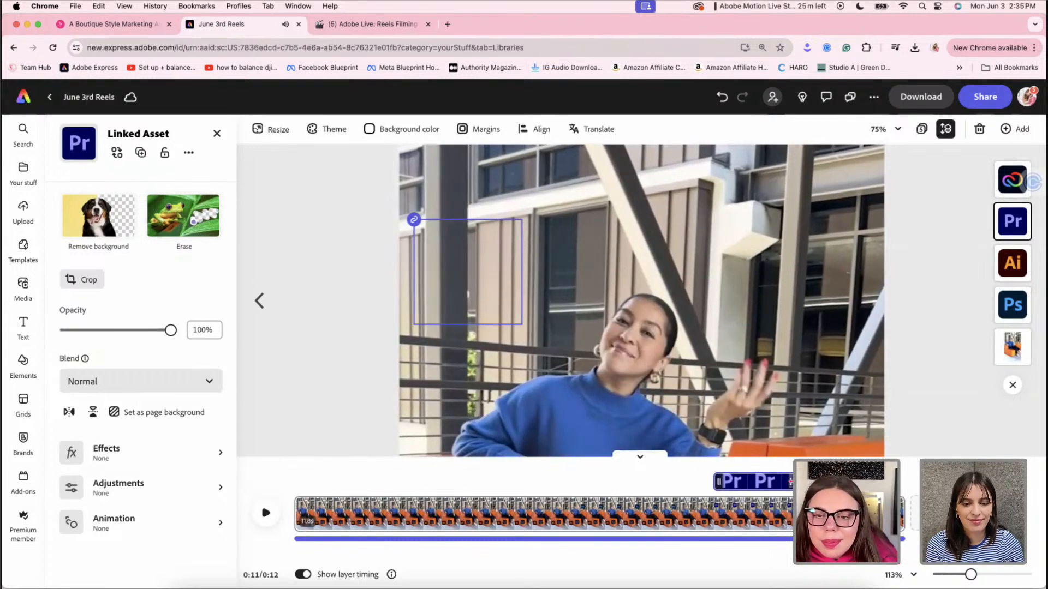
pyautogui.moveTo(793, 483); pyautogui.dragTo(797, 483)
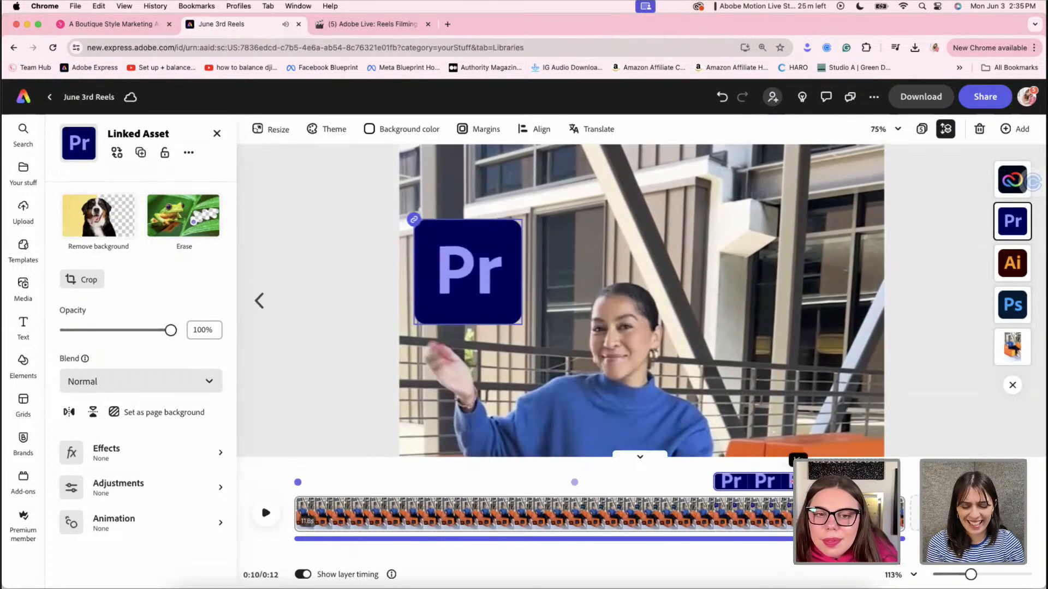
pyautogui.click(690, 478)
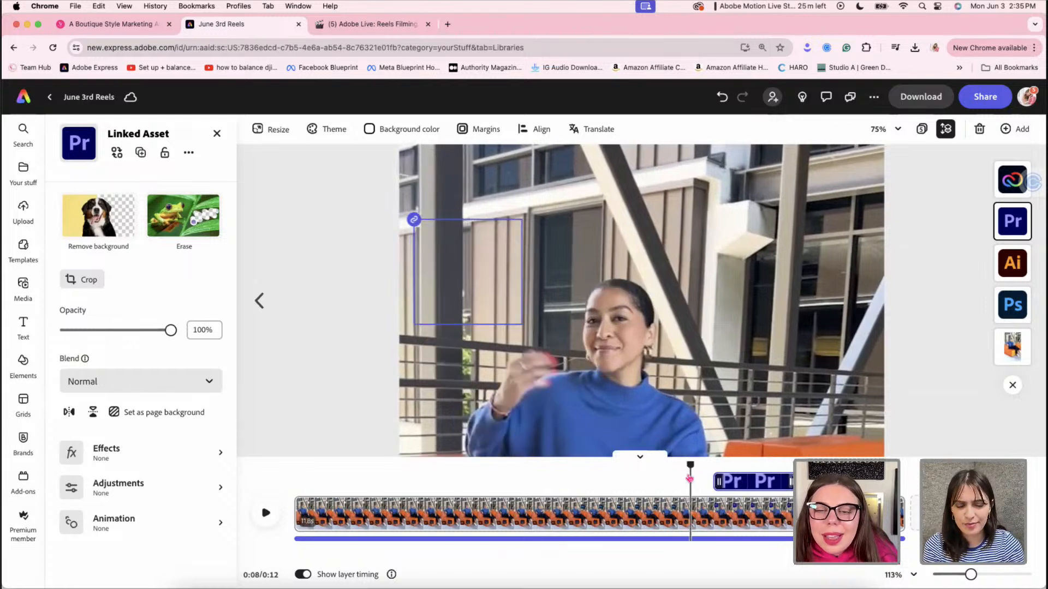
pyautogui.press('space')
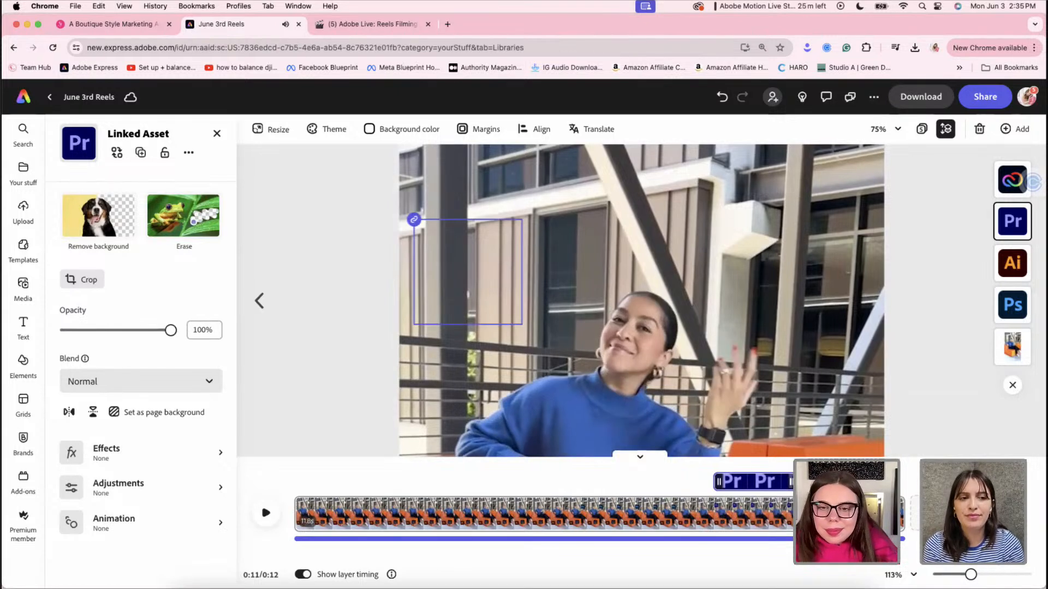
# Replay the section from about 0:08 to check the Premiere Pro logo's timing against the woman's hand gesture
pyautogui.click(754, 478)
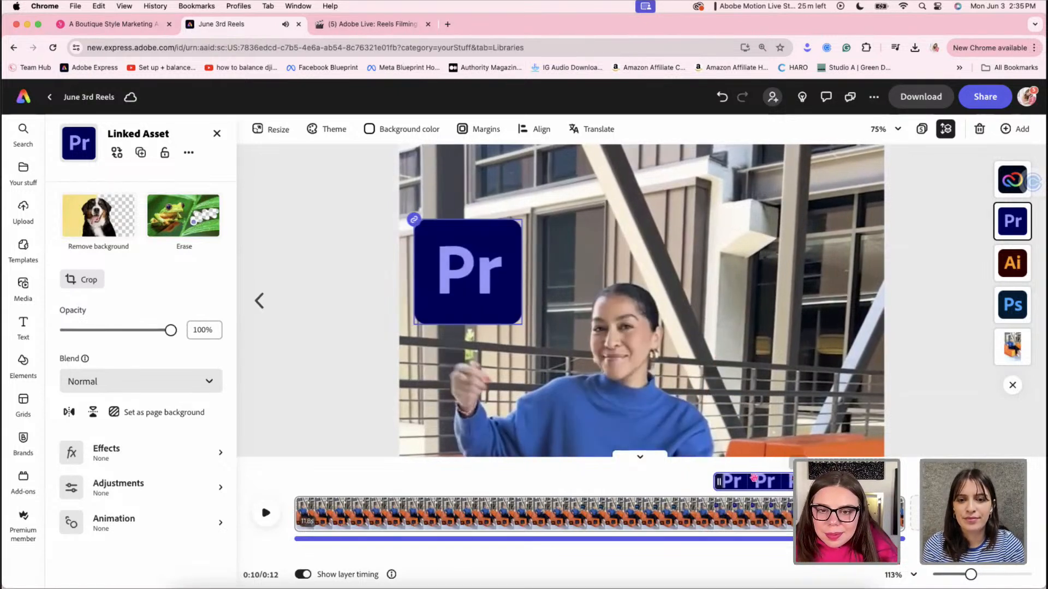
pyautogui.click(689, 477)
pyautogui.press('space')
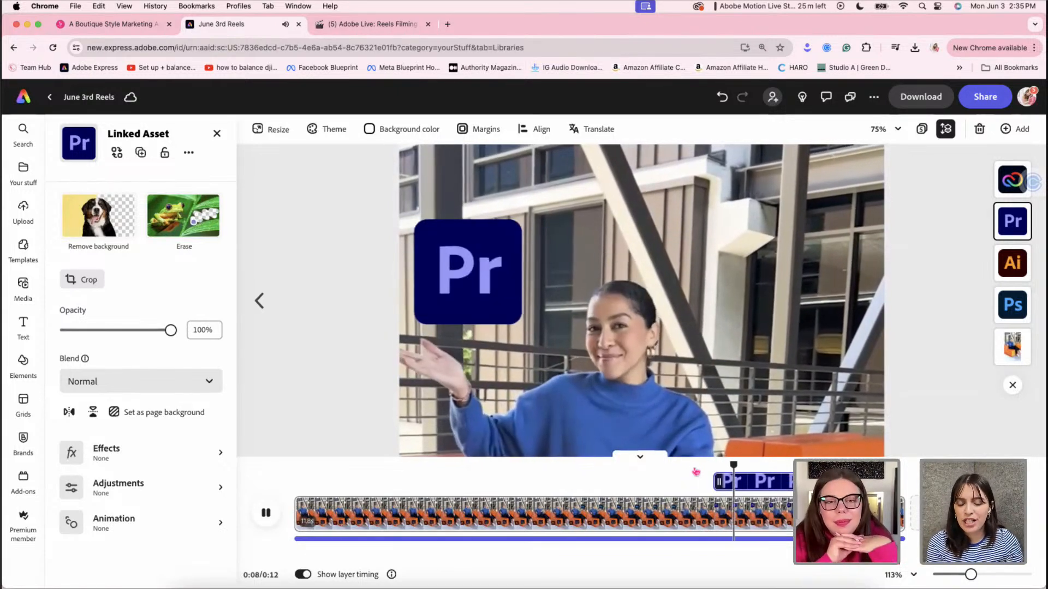
pyautogui.press('space')
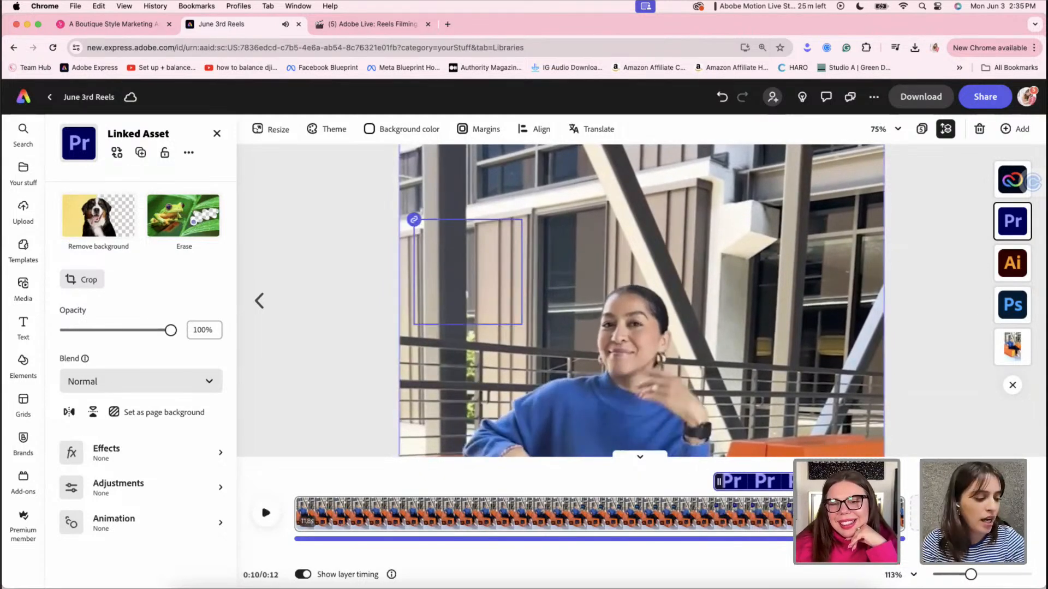
pyautogui.click(708, 466)
pyautogui.moveTo(709, 467)
pyautogui.mouseDown()
pyautogui.moveTo(719, 466)
pyautogui.moveTo(705, 467)
pyautogui.mouseUp()
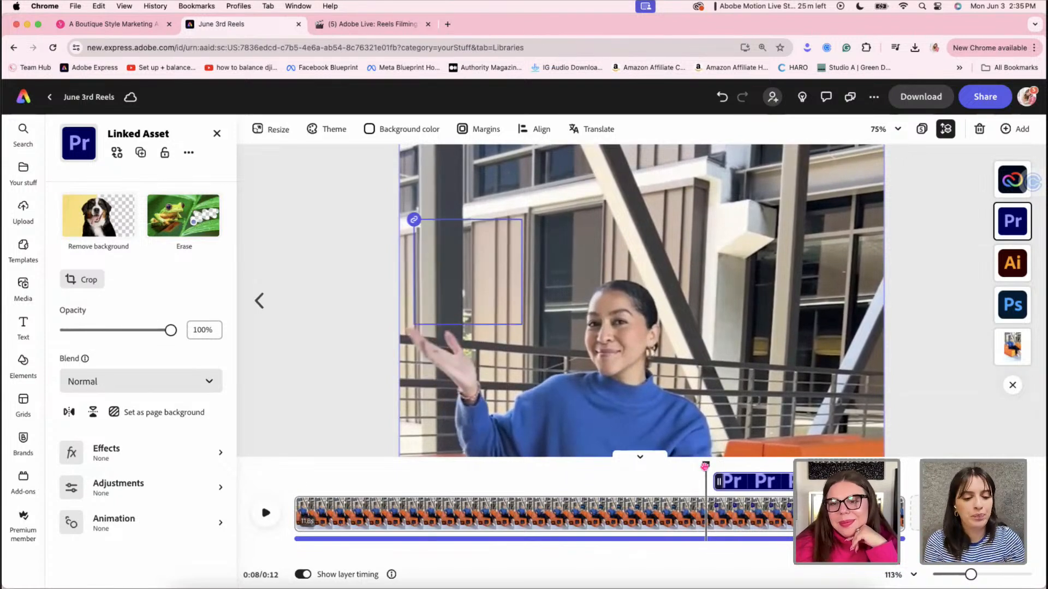
pyautogui.press('space')
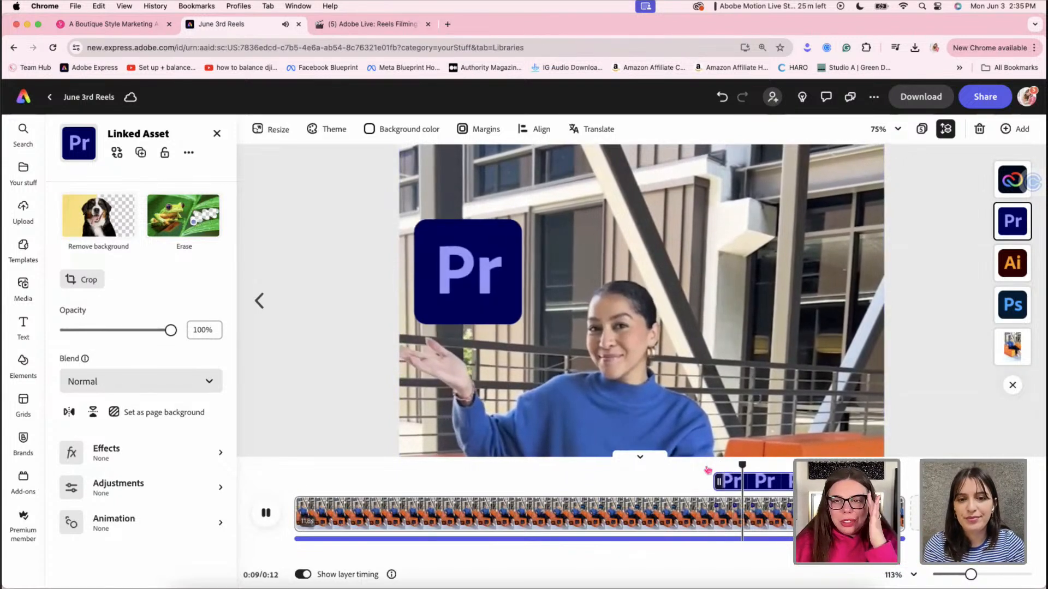
pyautogui.press('space')
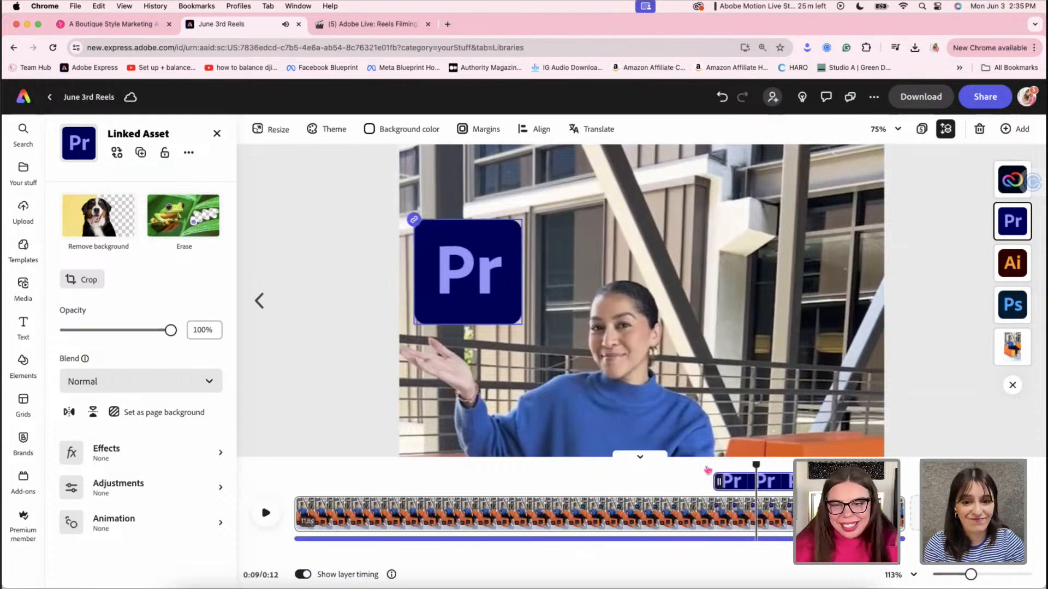
pyautogui.click(704, 467)
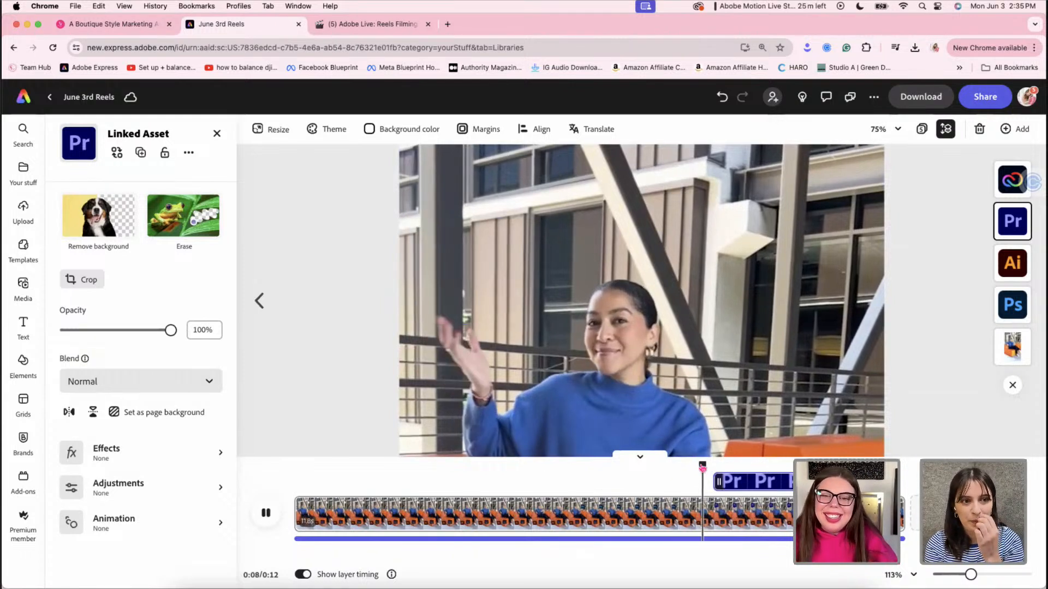
pyautogui.press('space')
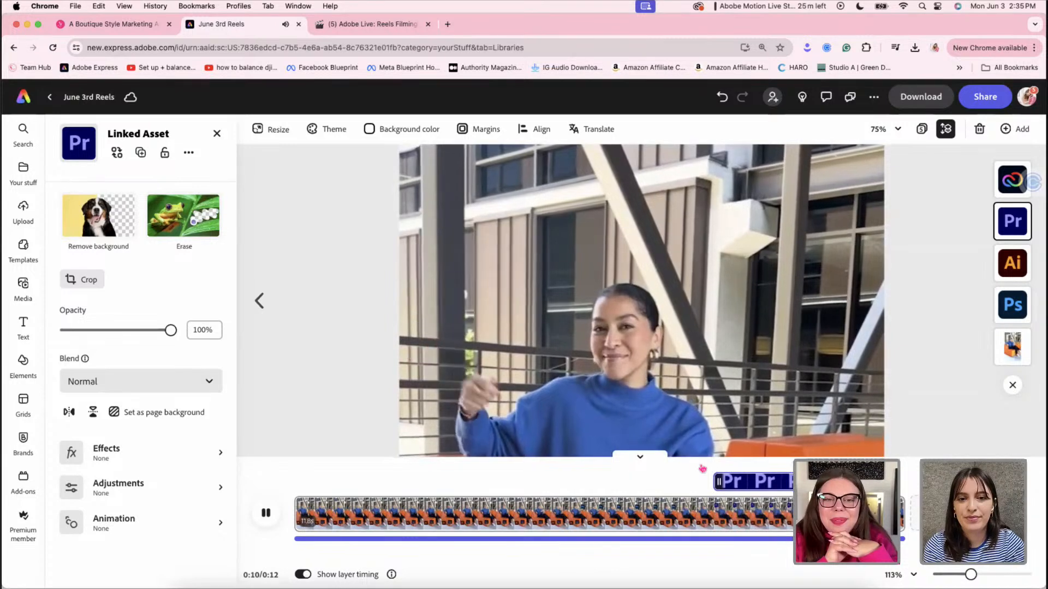
pyautogui.press('space')
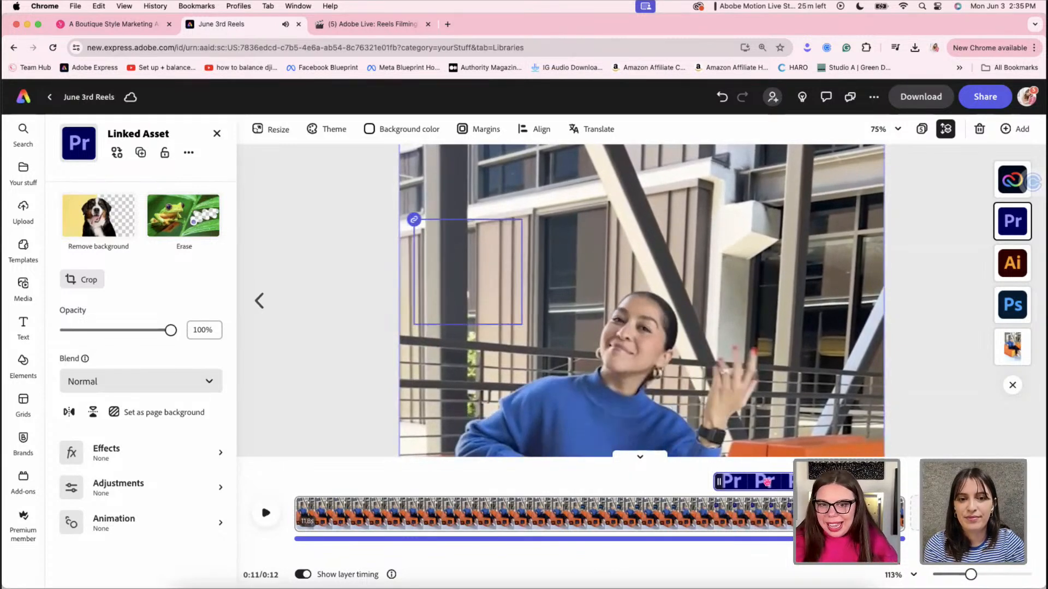
# Move the Illustrator logo on page 5 up to the woman's lap and delete the Creative Cloud logo
pyautogui.moveTo(976, 576); pyautogui.dragTo(970, 575)
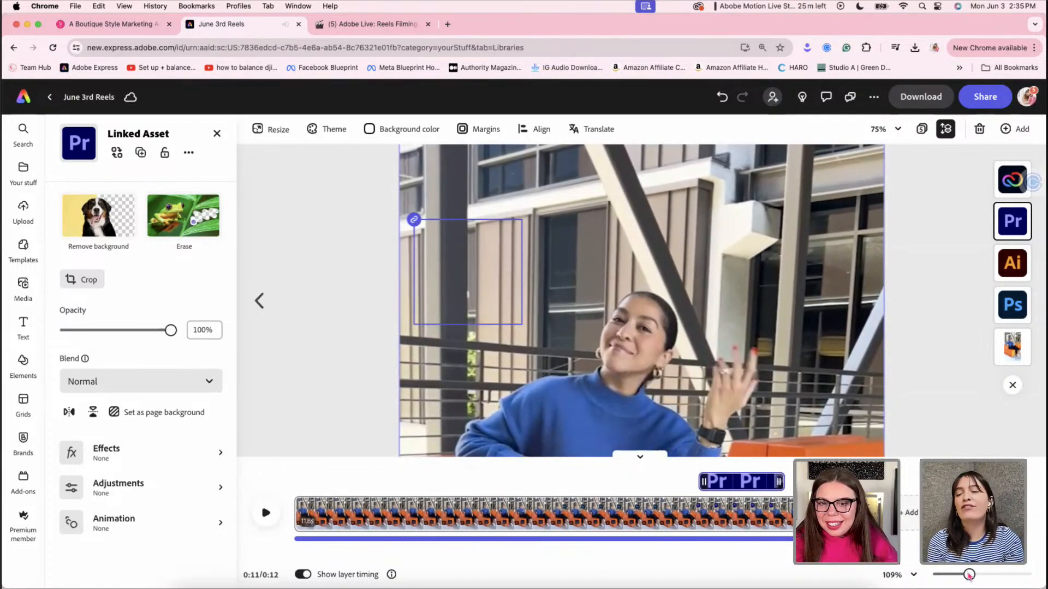
pyautogui.click(922, 129)
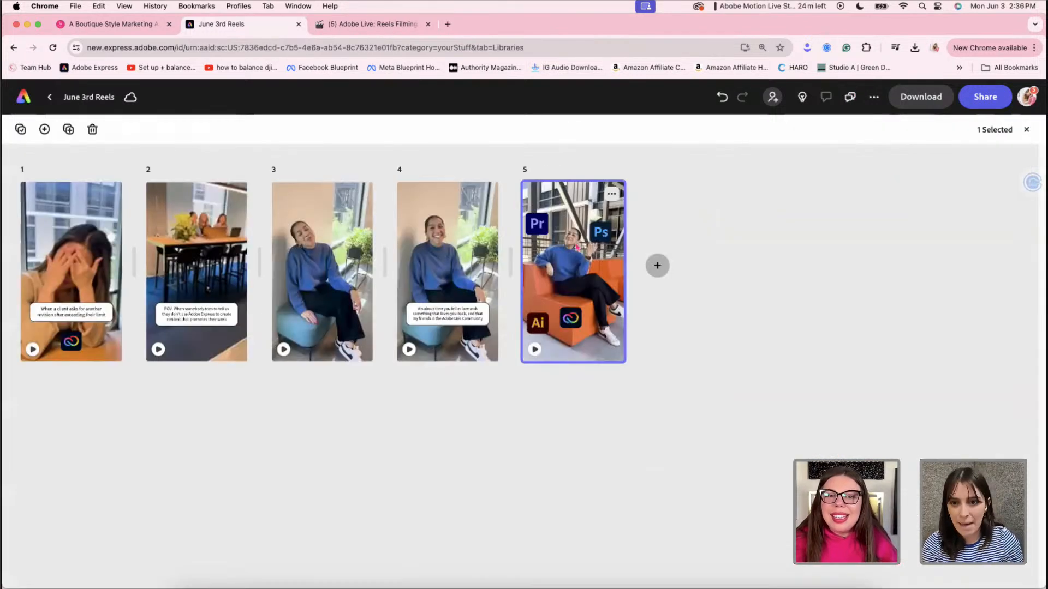
pyautogui.doubleClick(574, 274)
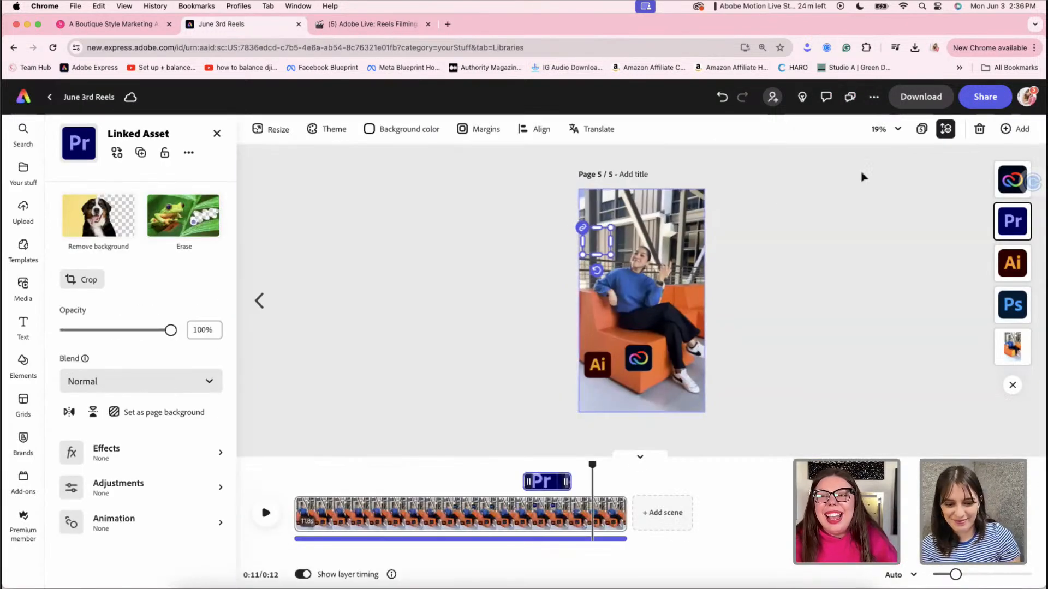
pyautogui.click(884, 128)
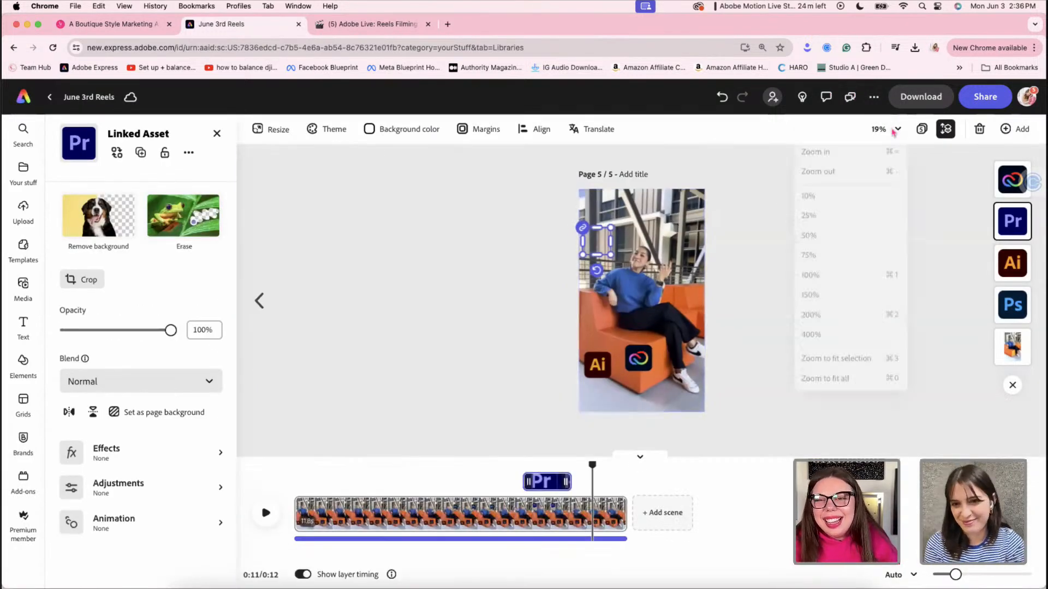
pyautogui.click(825, 244)
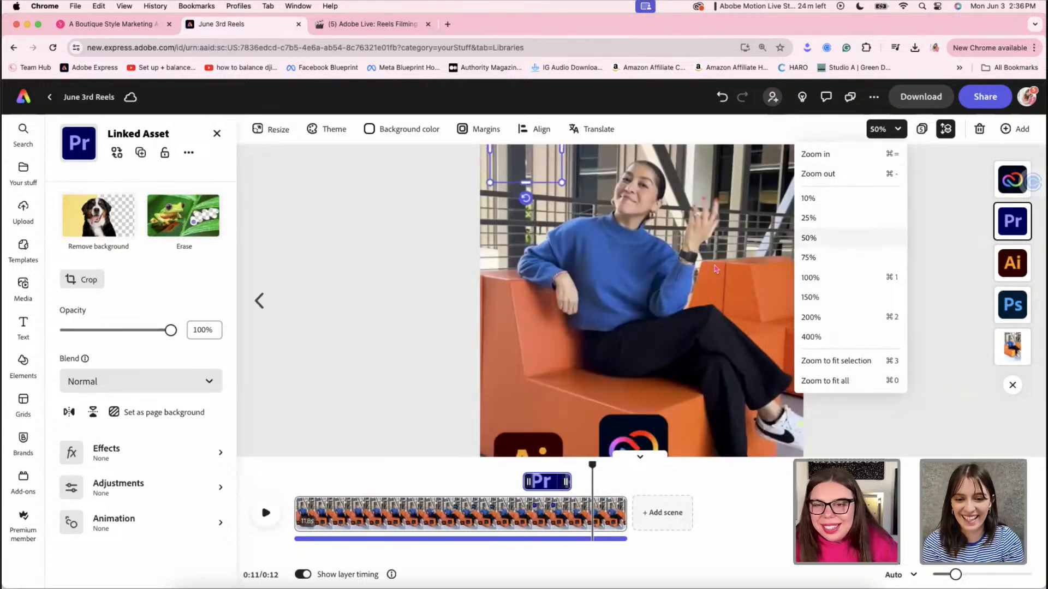
pyautogui.click(468, 276)
pyautogui.scroll(3, 467, 279)
pyautogui.scroll(-5, 466, 278)
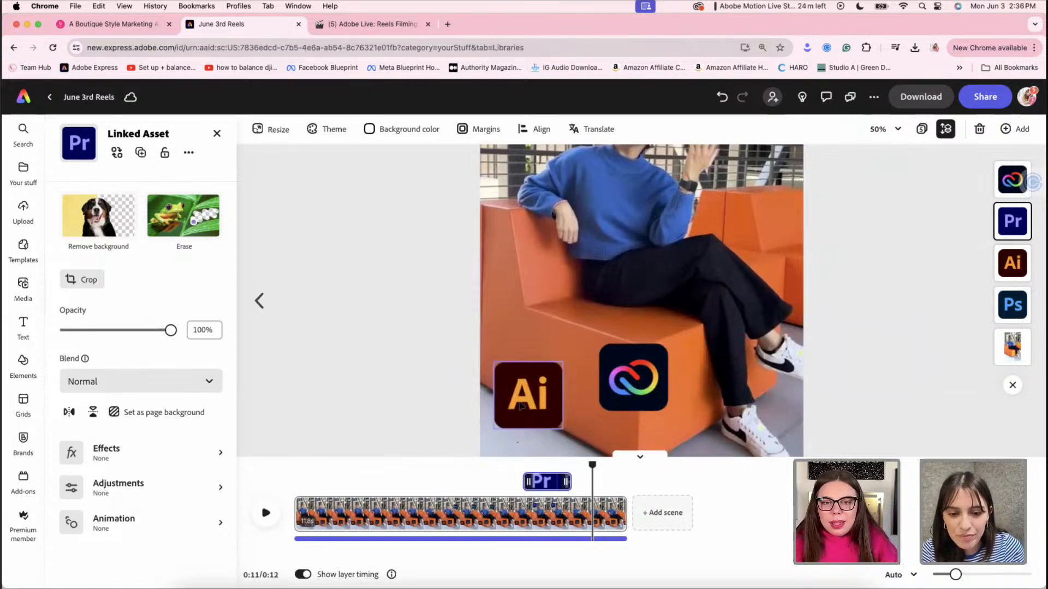
pyautogui.moveTo(528, 395); pyautogui.dragTo(667, 201)
pyautogui.click(649, 369)
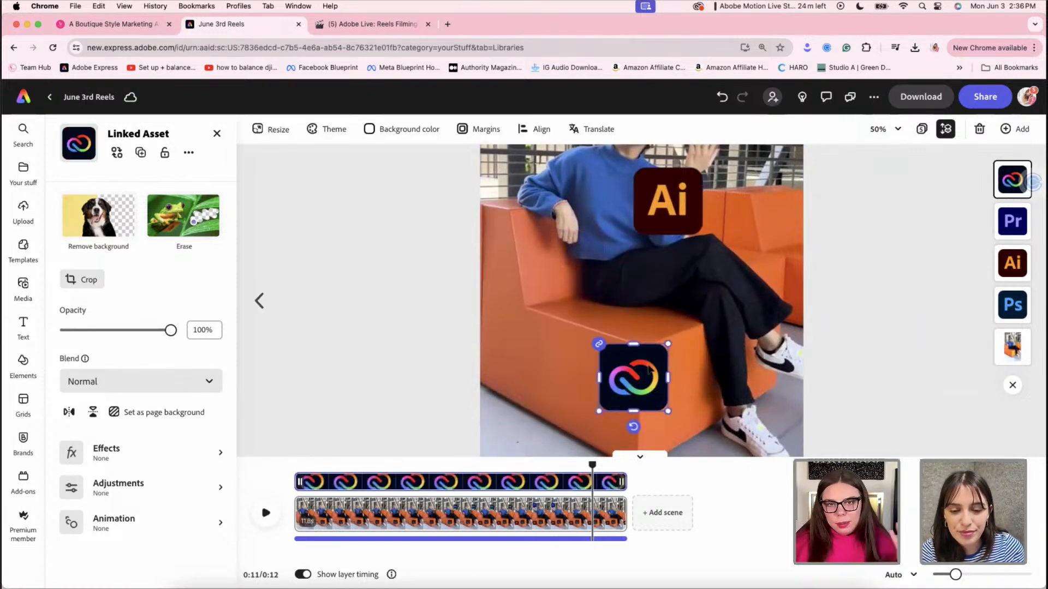
pyautogui.press('Delete')
# Place the Illustrator logo just above the woman's raised hand beside her head
pyautogui.scroll(8, 647, 364)
pyautogui.click(677, 433)
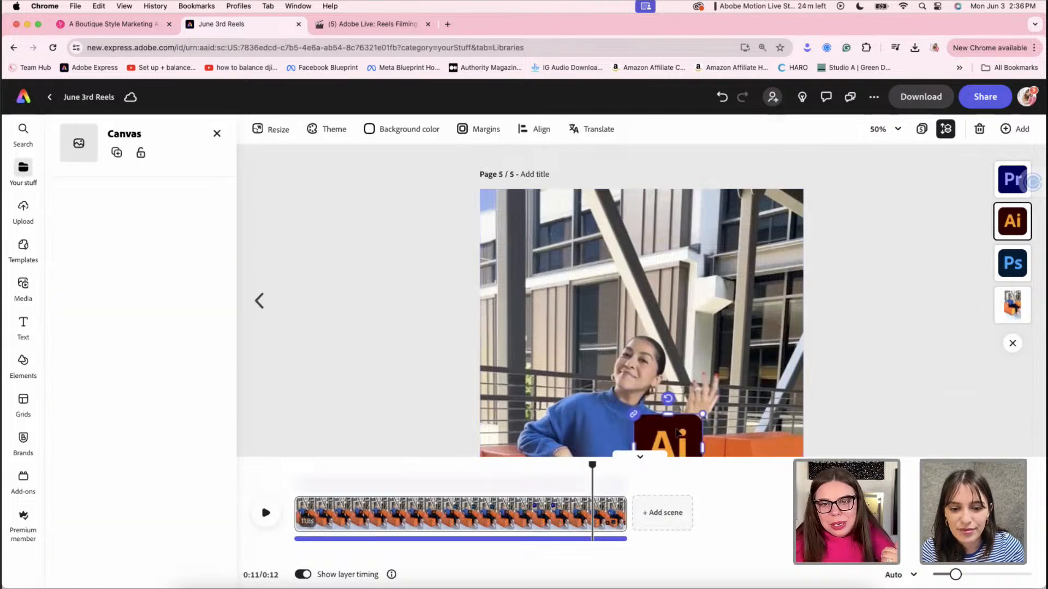
pyautogui.moveTo(677, 433); pyautogui.dragTo(738, 314)
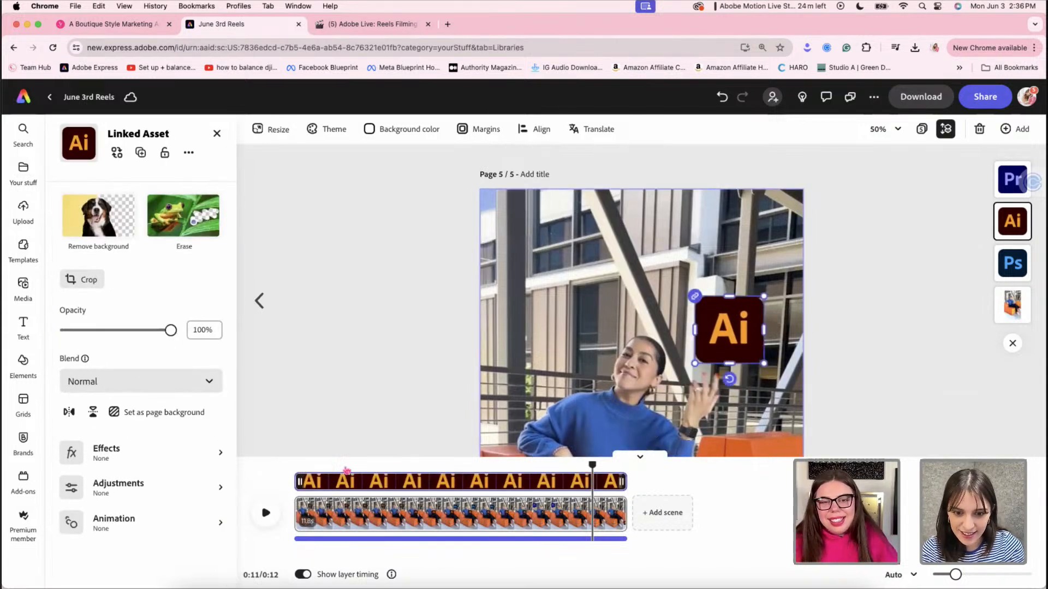
# Trim the start of the Illustrator logo's timing to about 0:11, when the woman's hand opens
pyautogui.moveTo(955, 575); pyautogui.dragTo(973, 574)
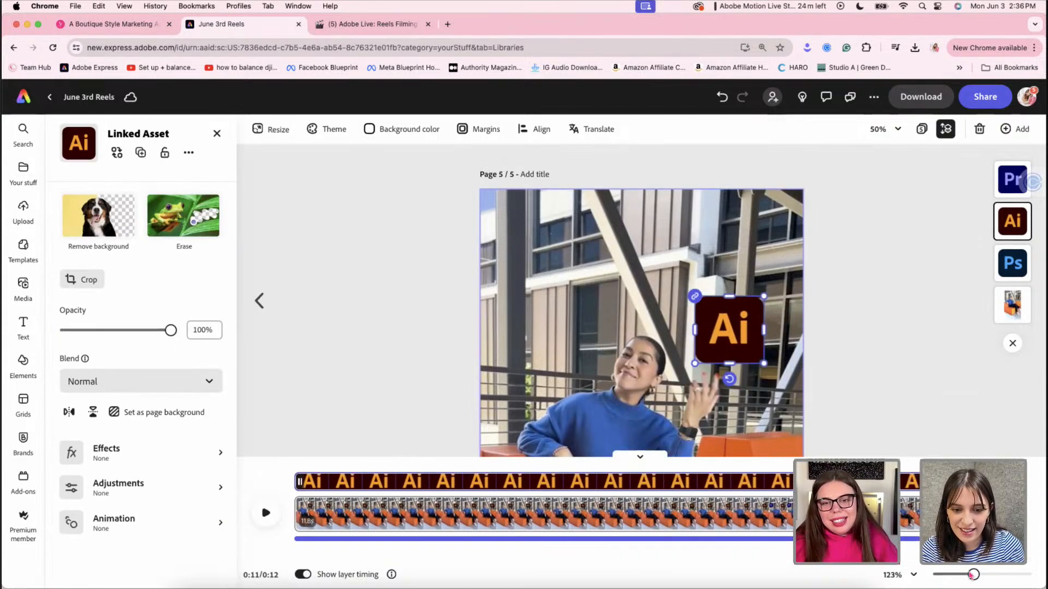
pyautogui.press('space')
pyautogui.press('space')
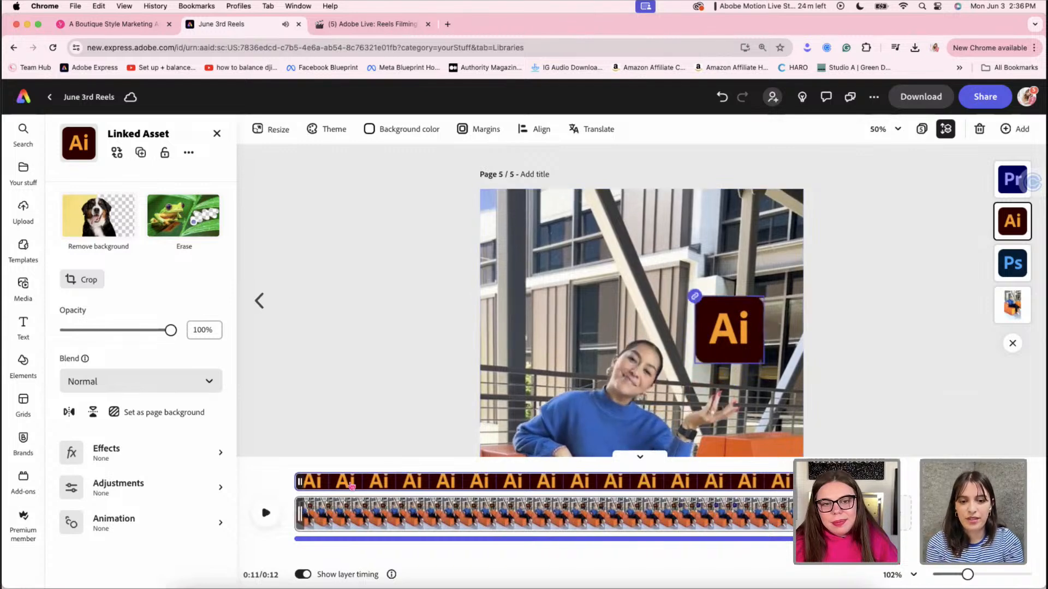
pyautogui.moveTo(295, 482); pyautogui.dragTo(797, 482)
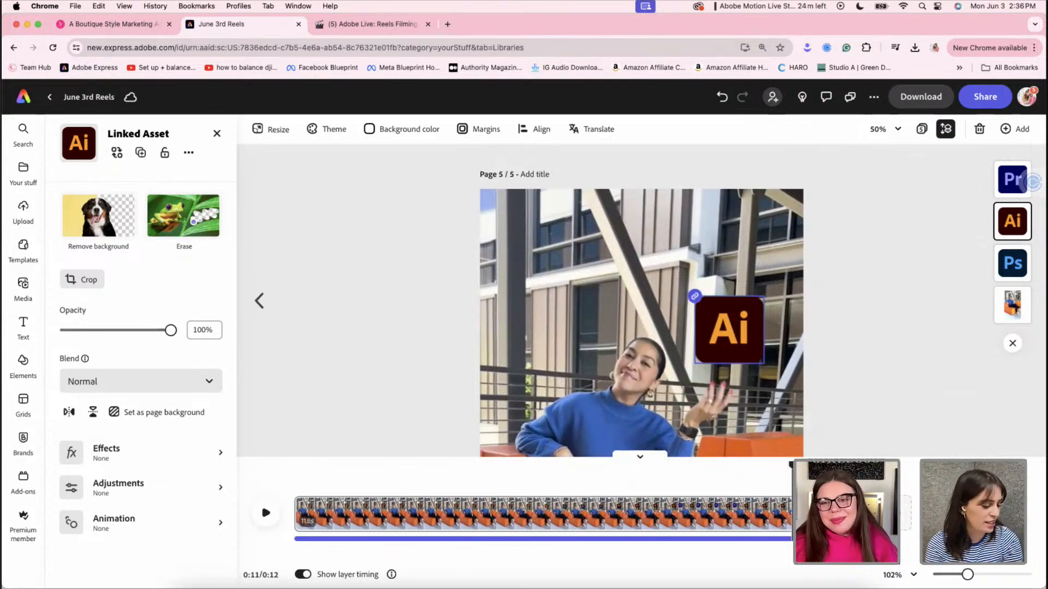
pyautogui.moveTo(797, 482); pyautogui.dragTo(798, 481)
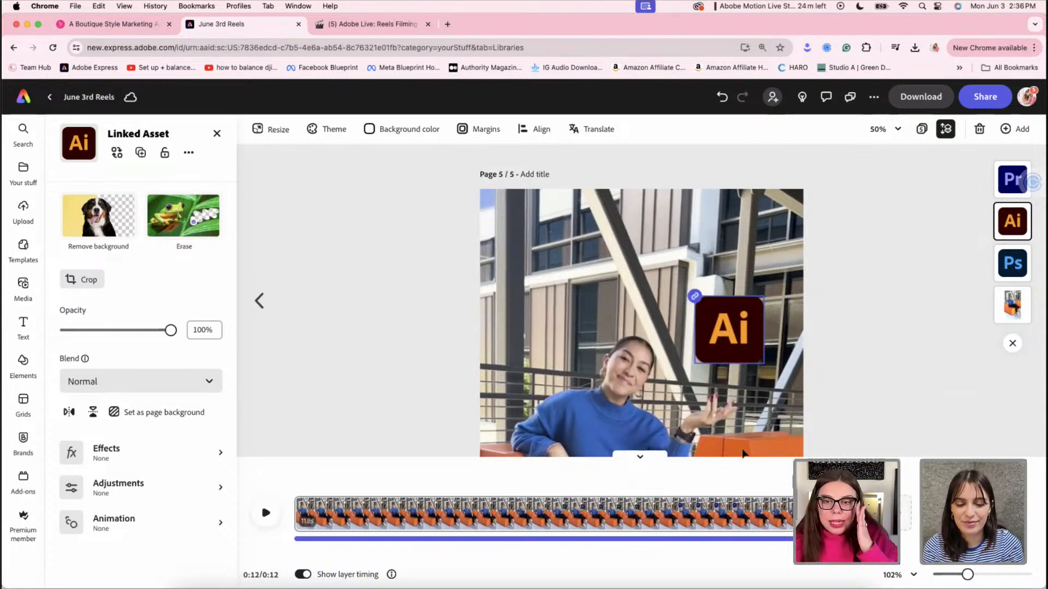
# Replay page 5 from about 0:05 to check the logos' timing against the woman's gestures
pyautogui.moveTo(775, 464); pyautogui.dragTo(348, 447)
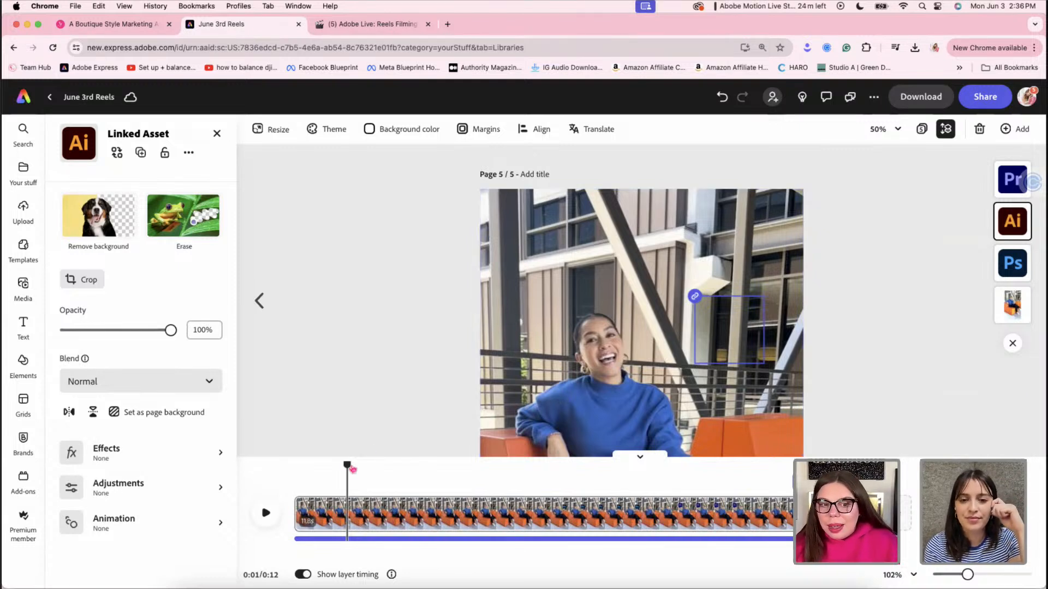
pyautogui.click(537, 467)
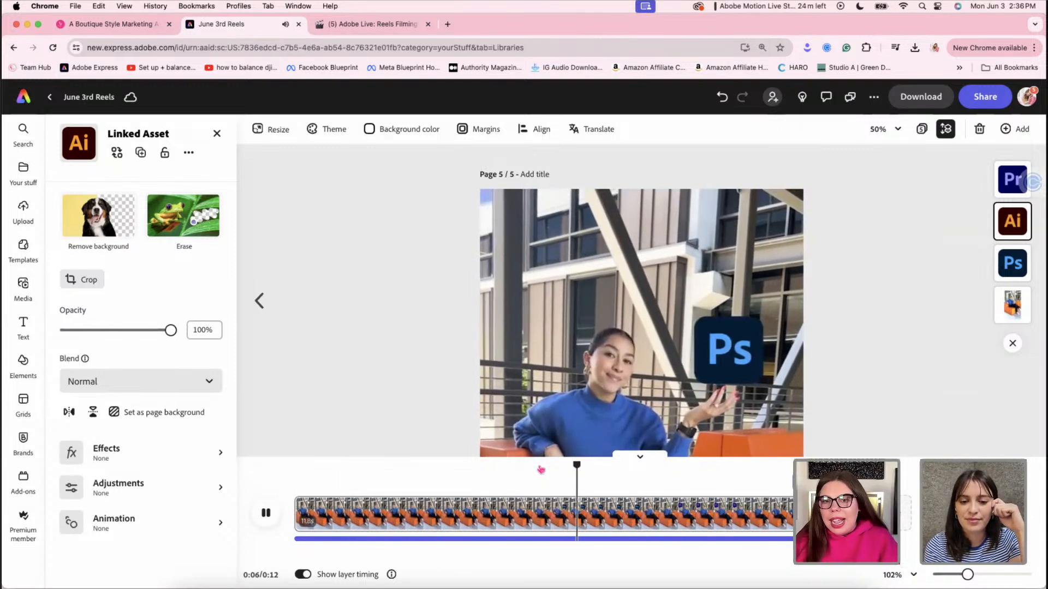
# Browse the entrance animations available for the Photoshop logo above the woman's raised hand
pyautogui.click(734, 358)
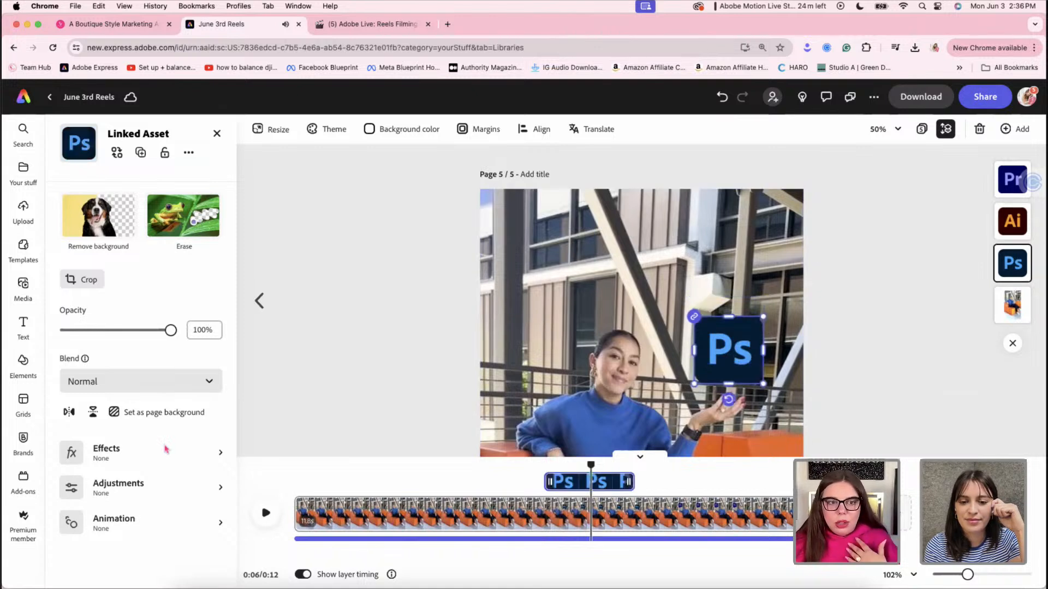
pyautogui.click(117, 523)
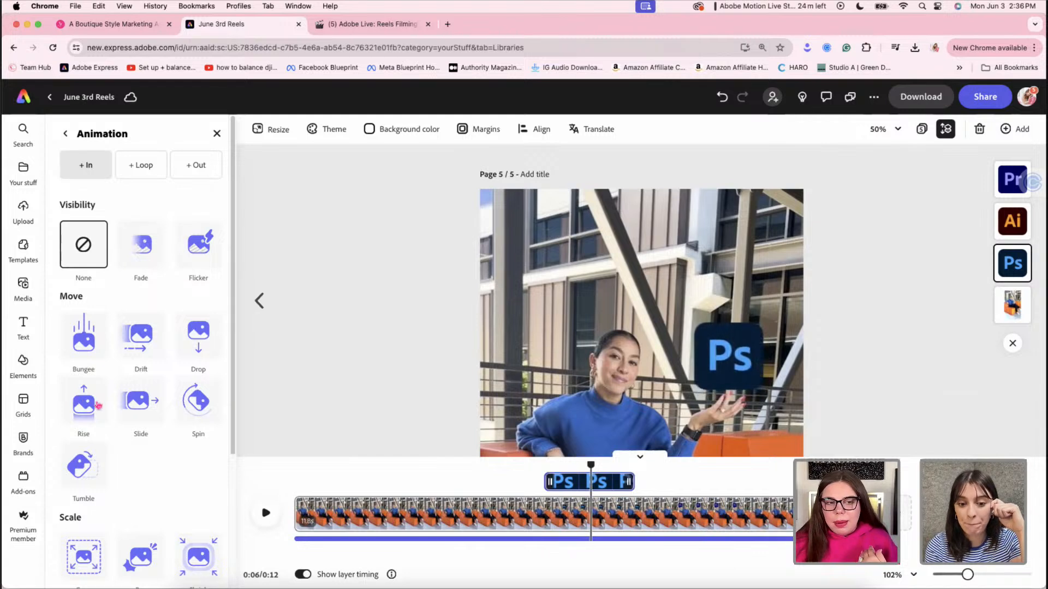
pyautogui.scroll(-3, 115, 383)
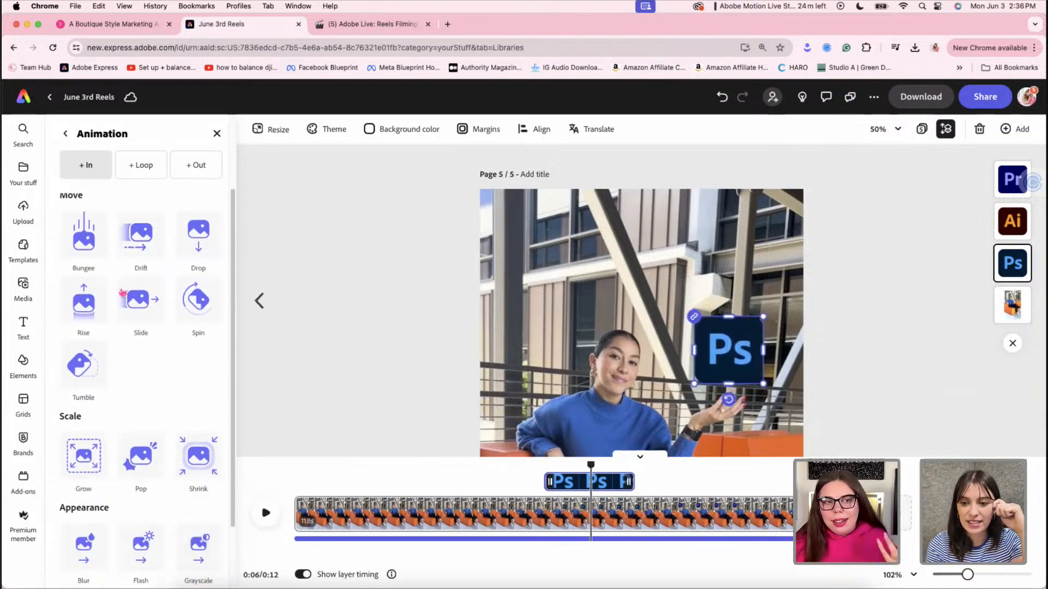
pyautogui.scroll(2, 122, 293)
pyautogui.scroll(-4, 122, 293)
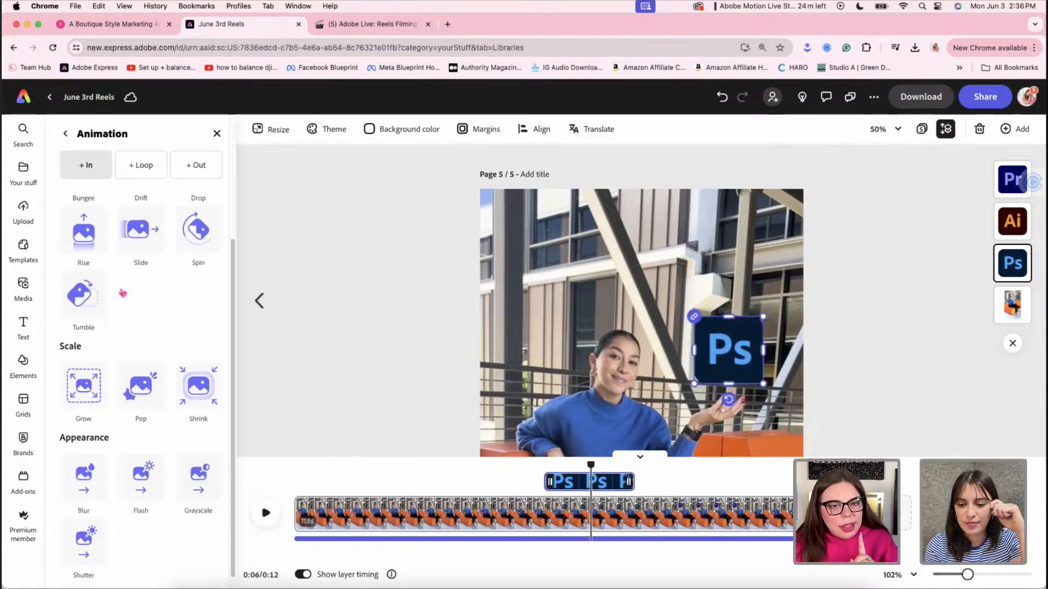
pyautogui.scroll(-1, 123, 293)
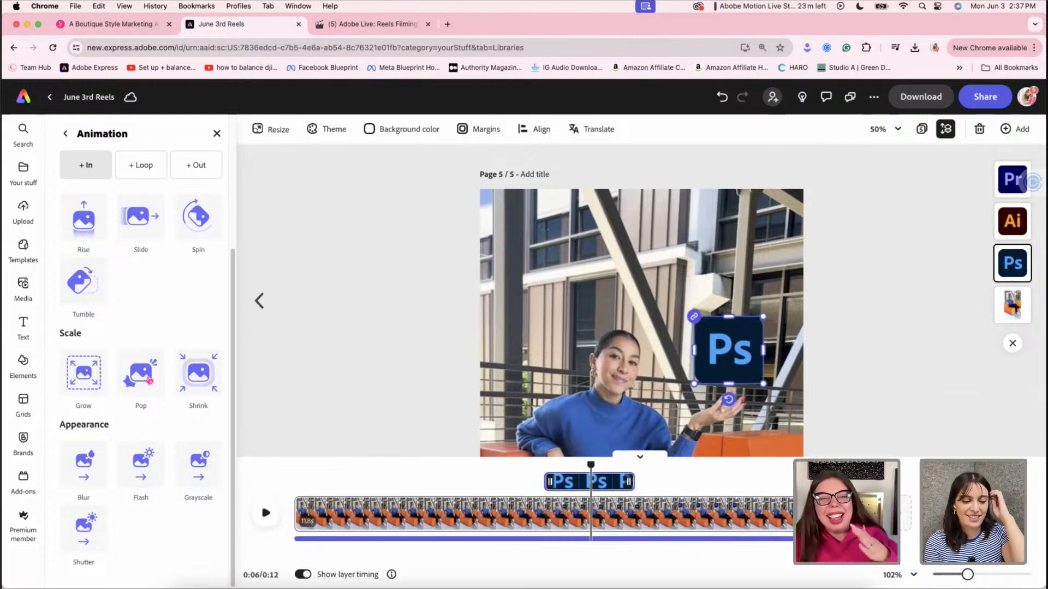
pyautogui.scroll(3, 168, 351)
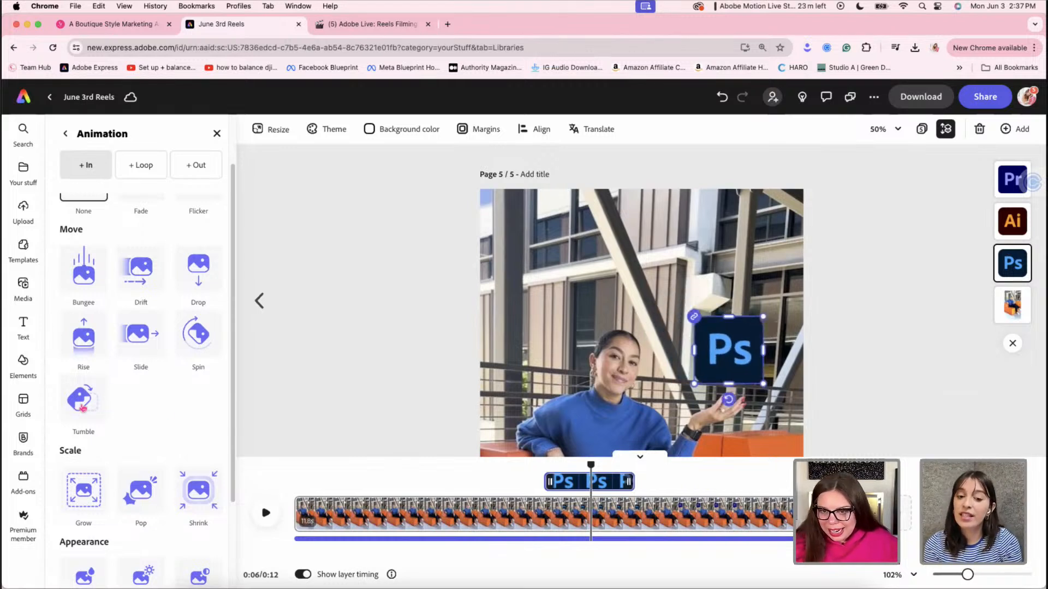
pyautogui.scroll(3, 167, 358)
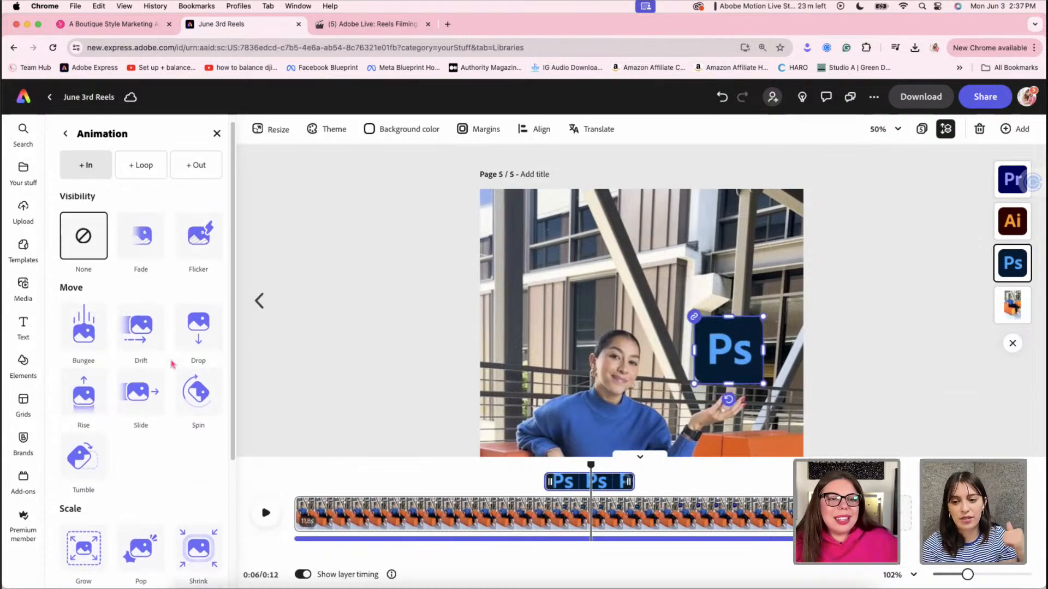
# Compare the Bob and Wiggle loop animations on the Photoshop logo, keep Wiggle, and add a Tumble entrance animation
pyautogui.click(141, 173)
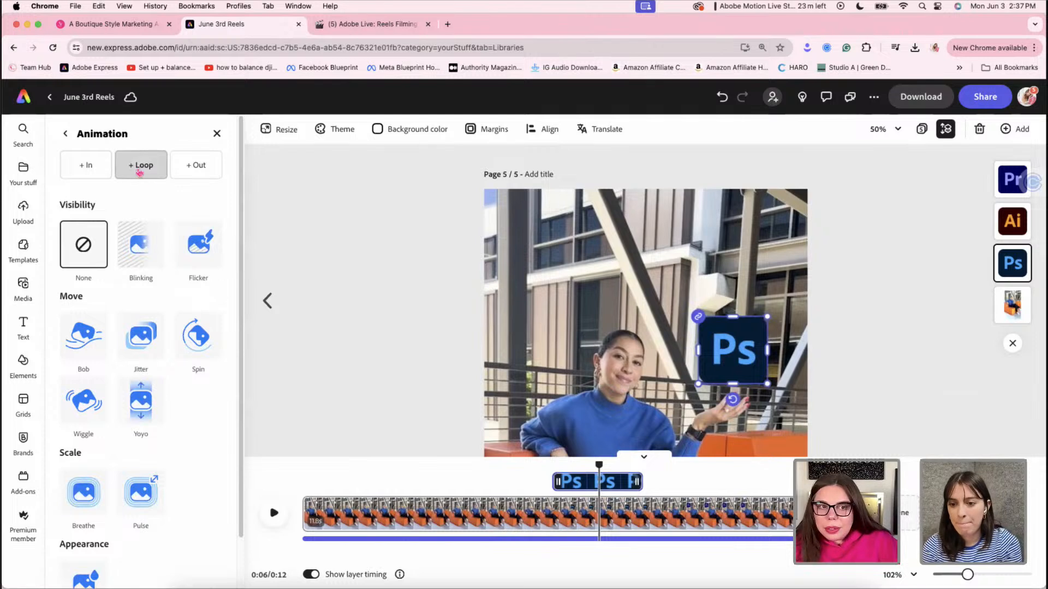
pyautogui.scroll(-2, 133, 305)
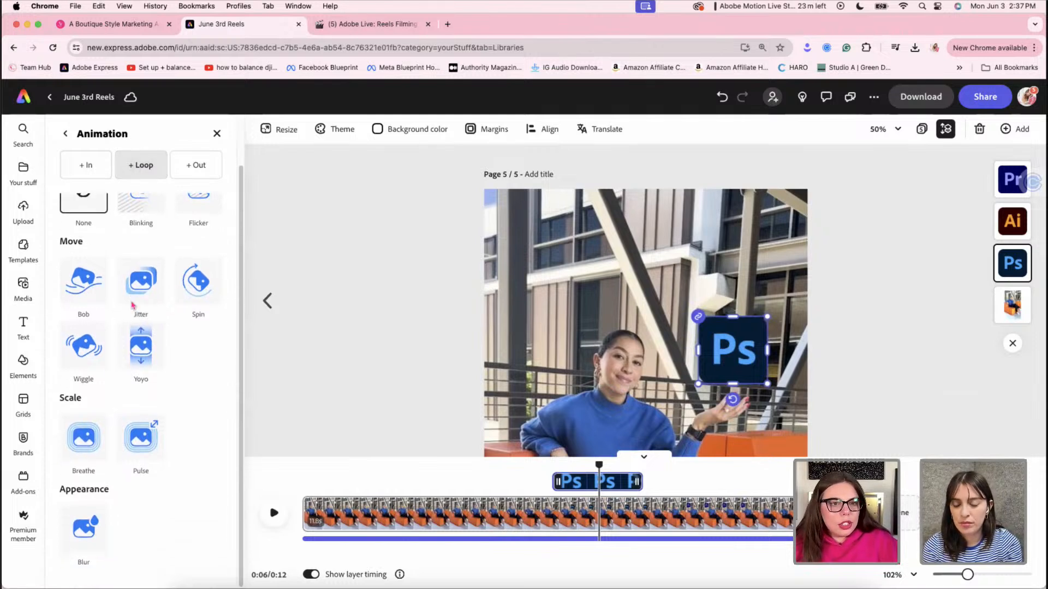
pyautogui.scroll(1, 109, 306)
pyautogui.click(90, 310)
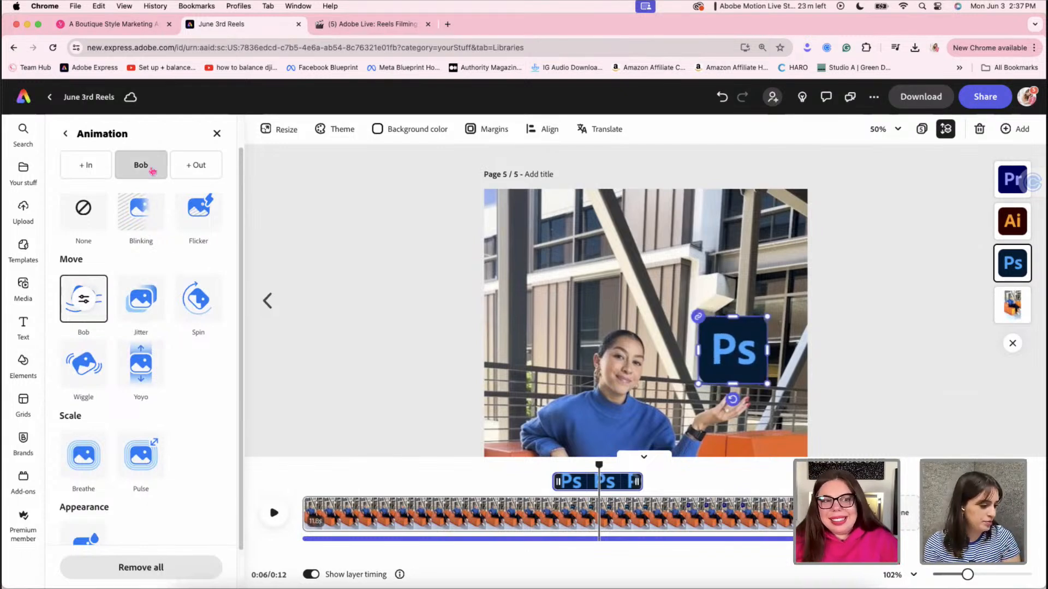
pyautogui.click(93, 368)
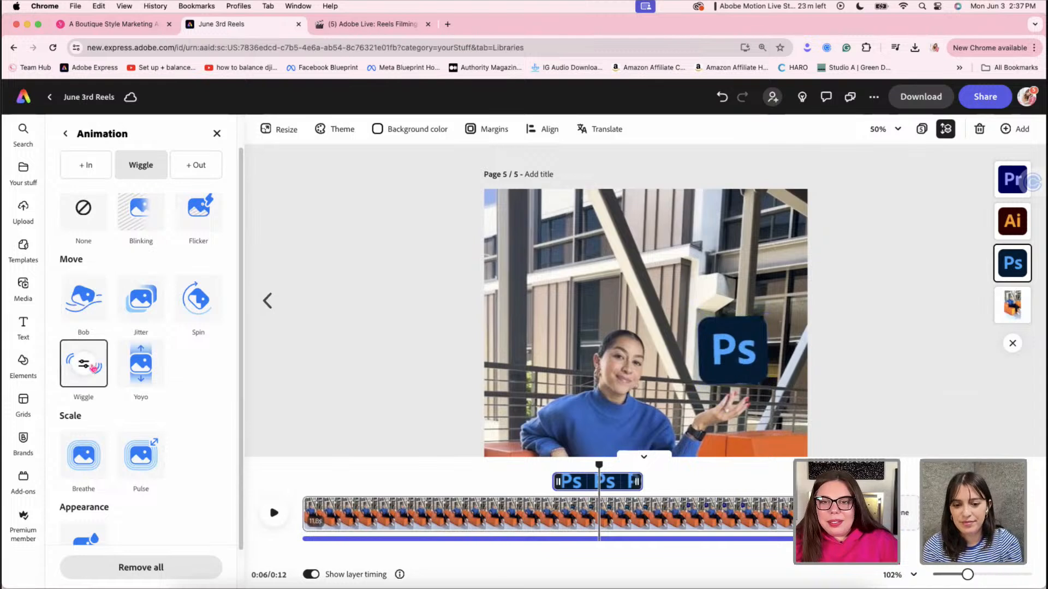
pyautogui.click(94, 315)
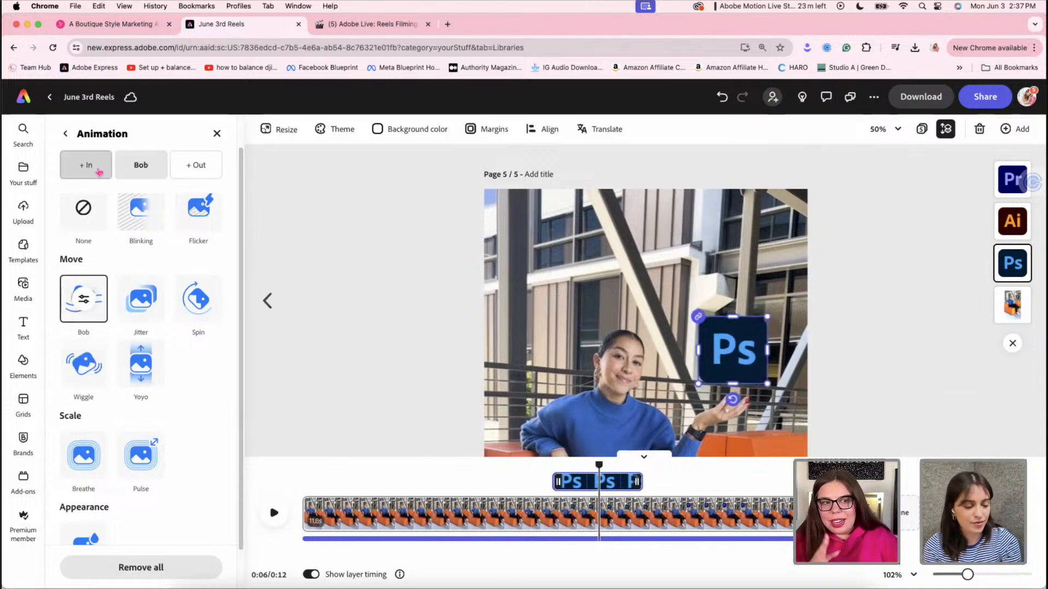
pyautogui.click(97, 374)
pyautogui.click(88, 167)
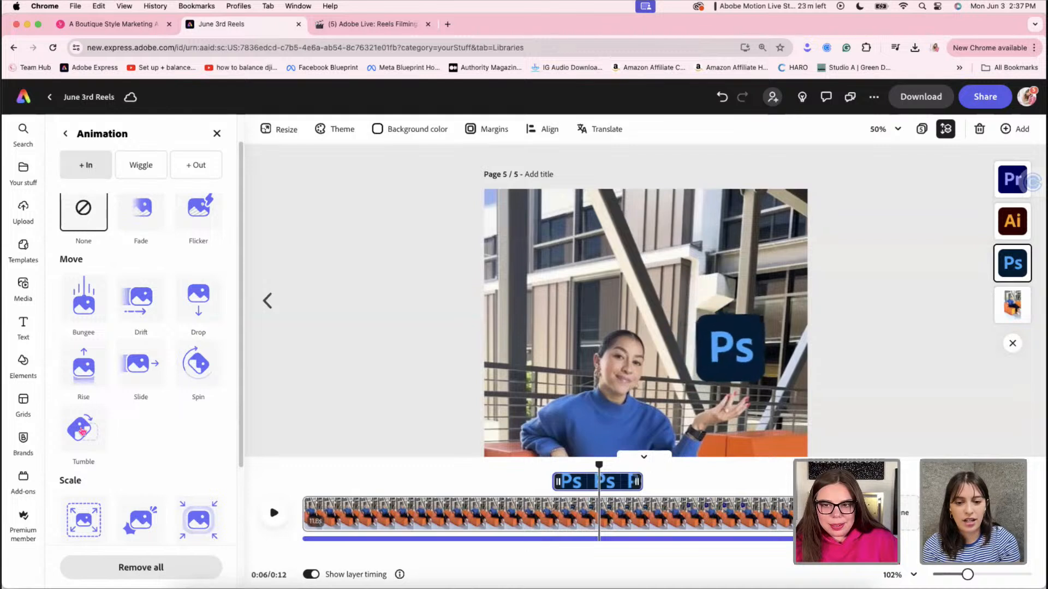
pyautogui.click(82, 432)
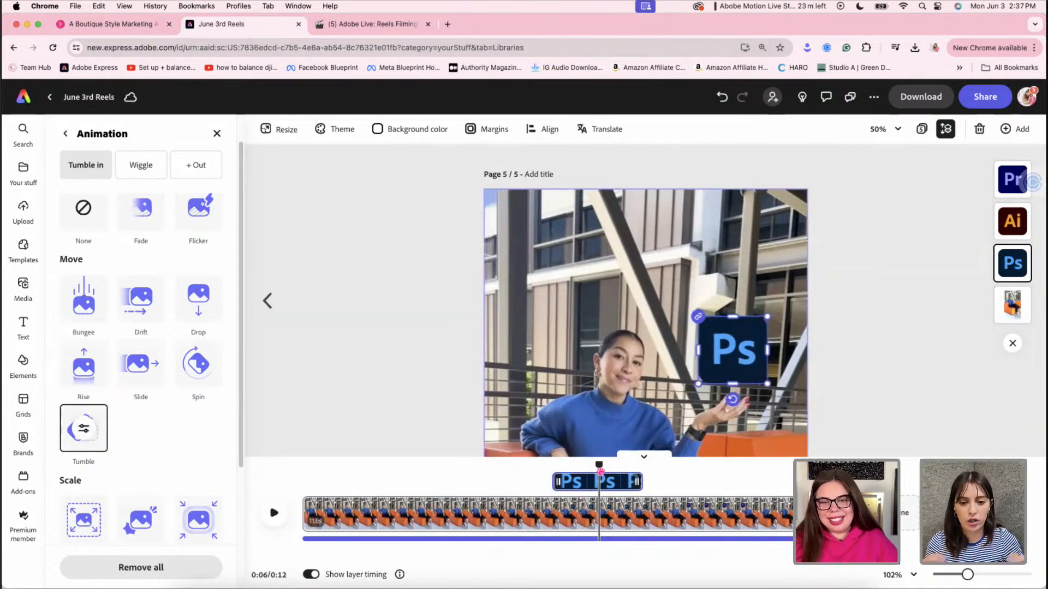
# Apply the Tumble entrance animation to the Premiere Pro logo that appears at about 0:08
pyautogui.moveTo(599, 465); pyautogui.dragTo(682, 468)
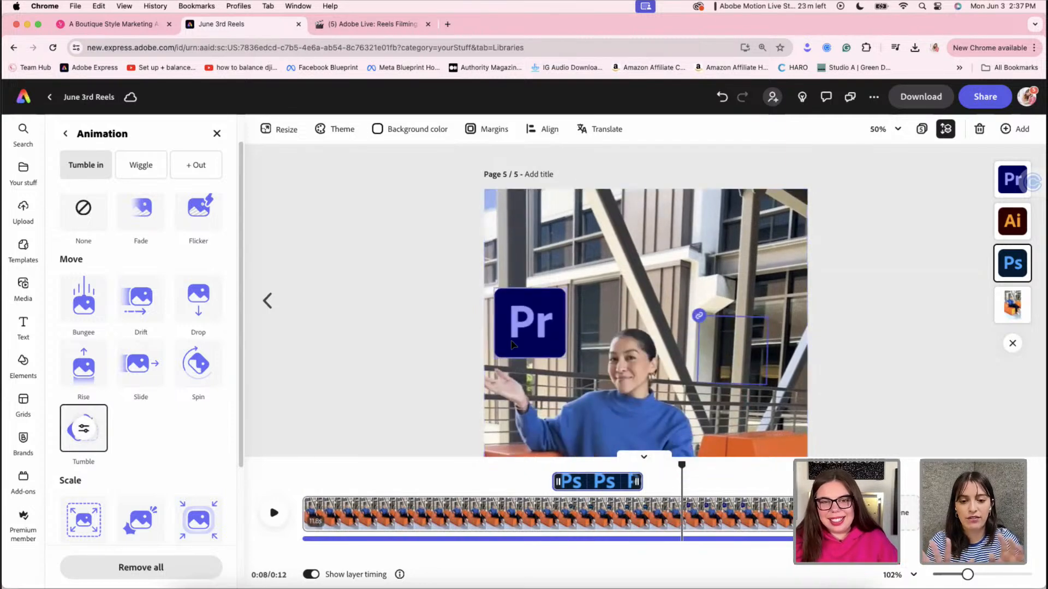
pyautogui.click(530, 325)
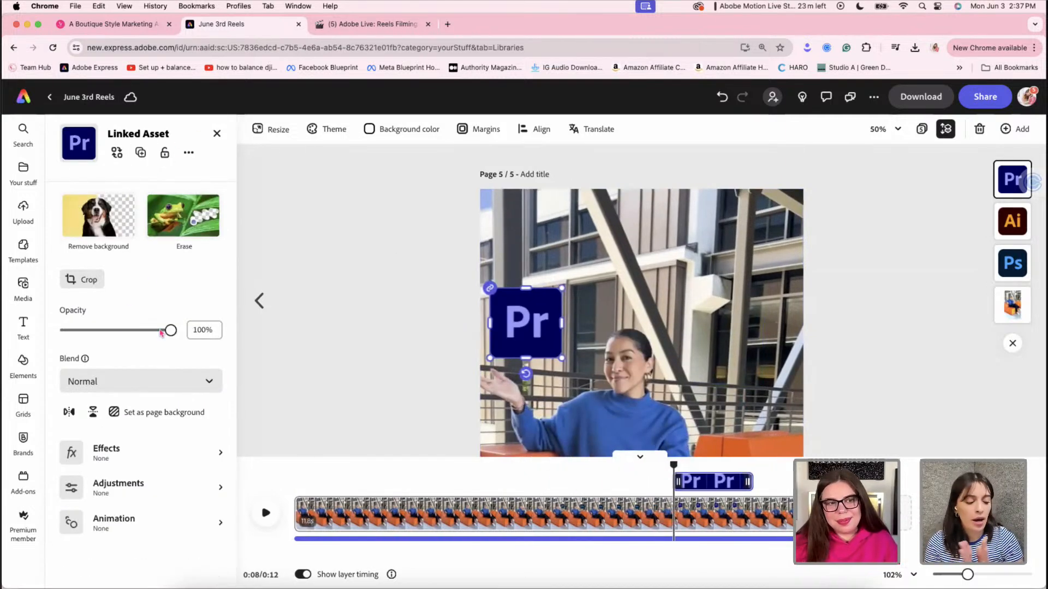
pyautogui.click(120, 515)
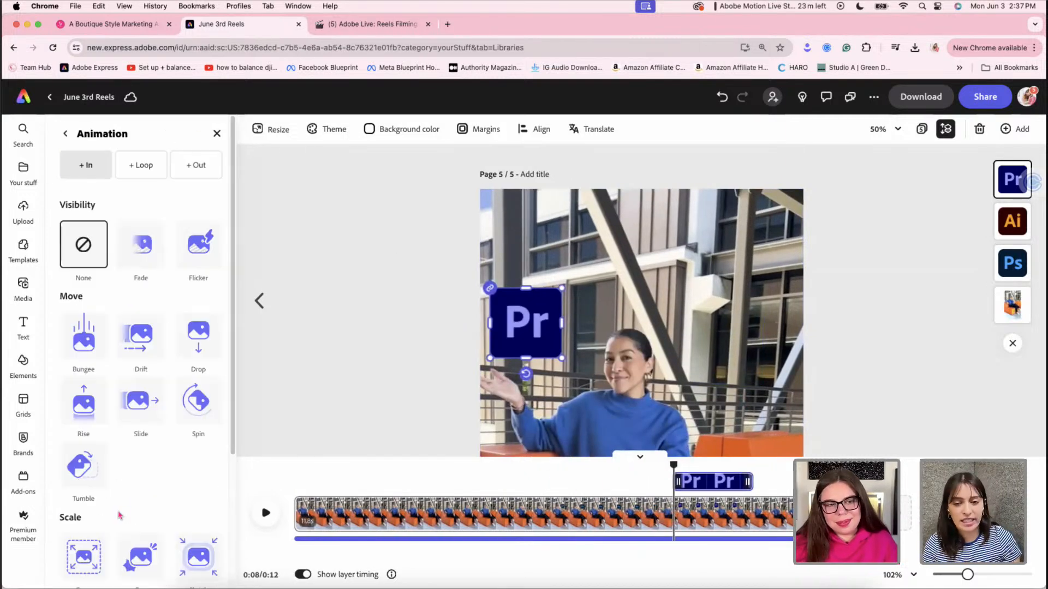
pyautogui.click(90, 453)
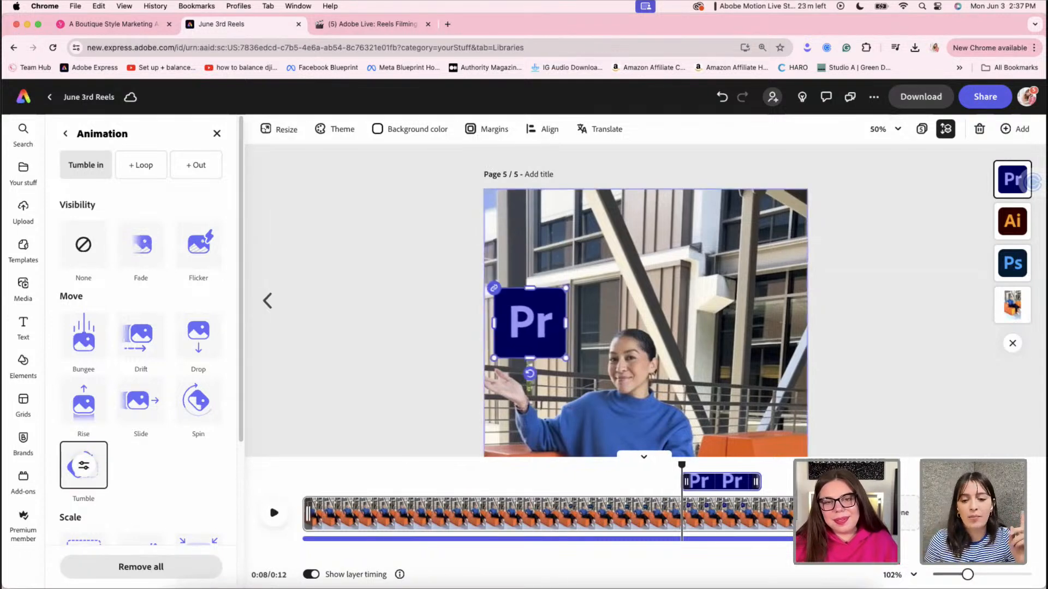
# Replay the reel from about 0:05 to preview the Photoshop and Premiere Pro logo animations
pyautogui.moveTo(696, 462); pyautogui.dragTo(548, 457)
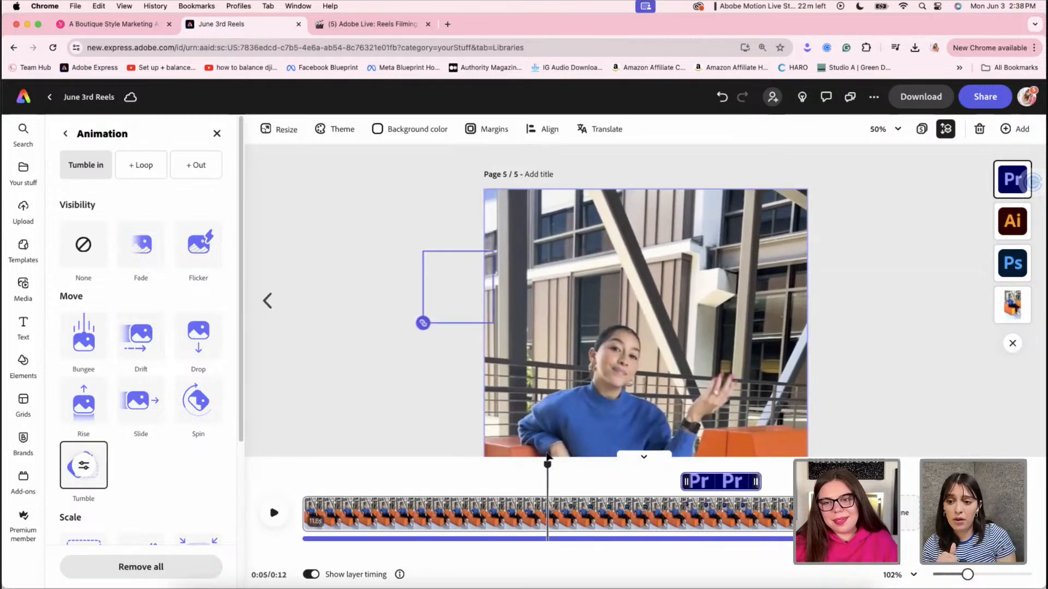
pyautogui.press('space')
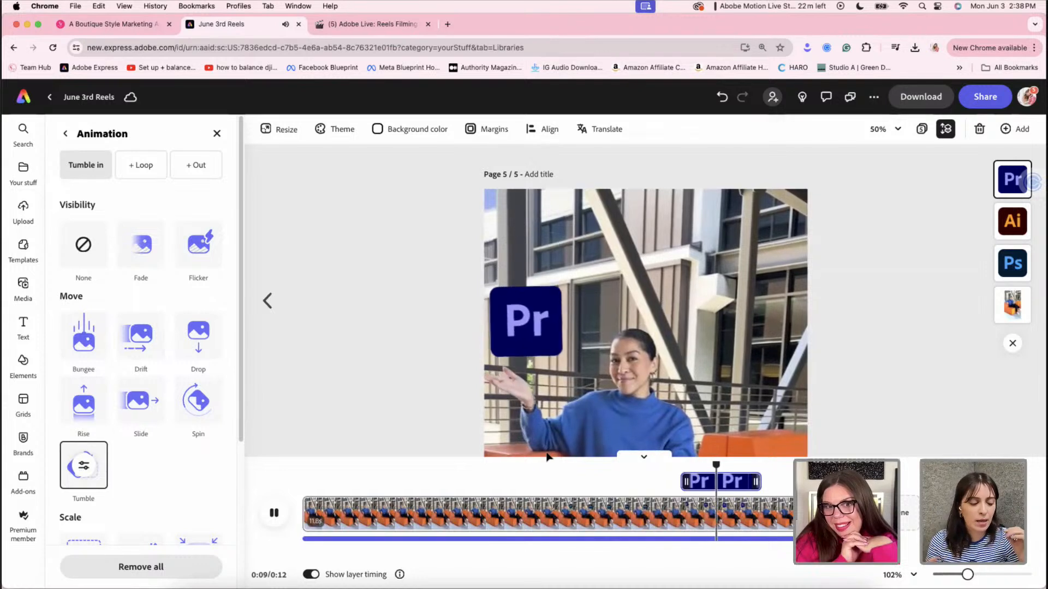
pyautogui.press('space')
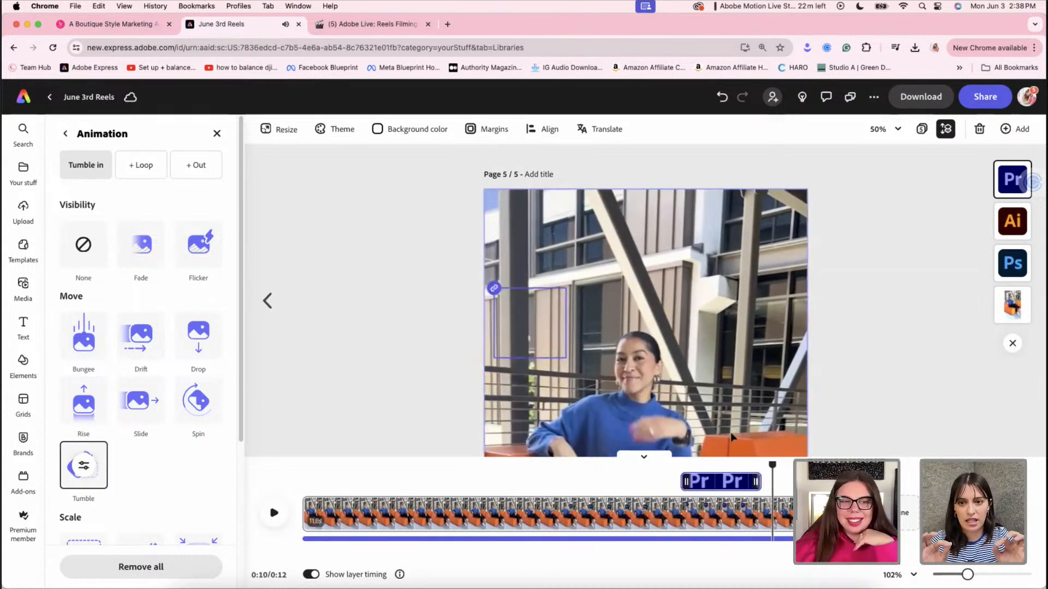
# Set the direction of the Premiere Pro logo's Tumble entrance to left and replay from about 0:05 to check it
pyautogui.scroll(-5, 108, 464)
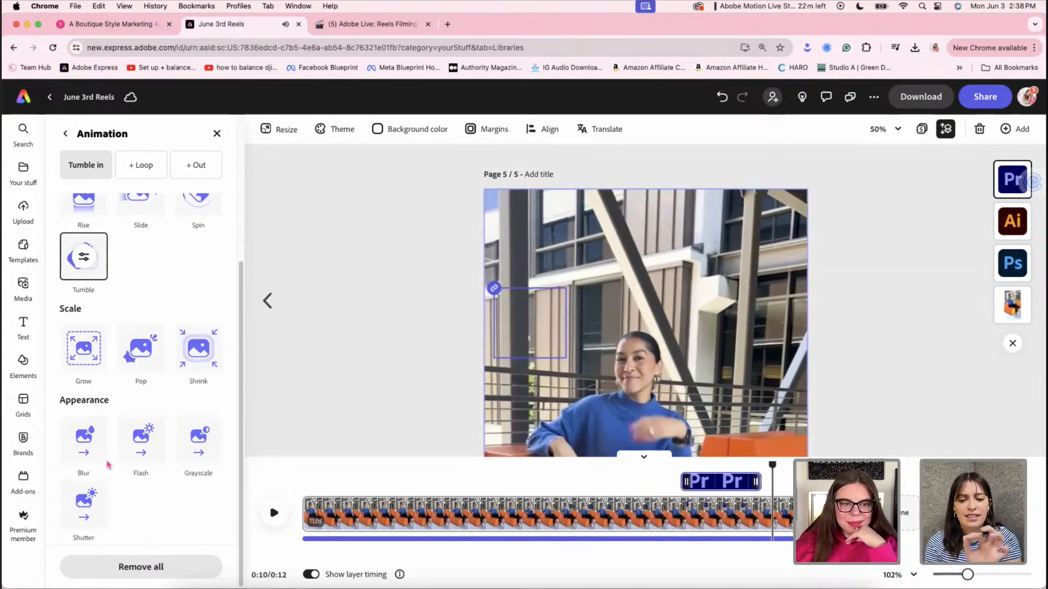
pyautogui.scroll(5, 107, 464)
pyautogui.scroll(-1, 80, 440)
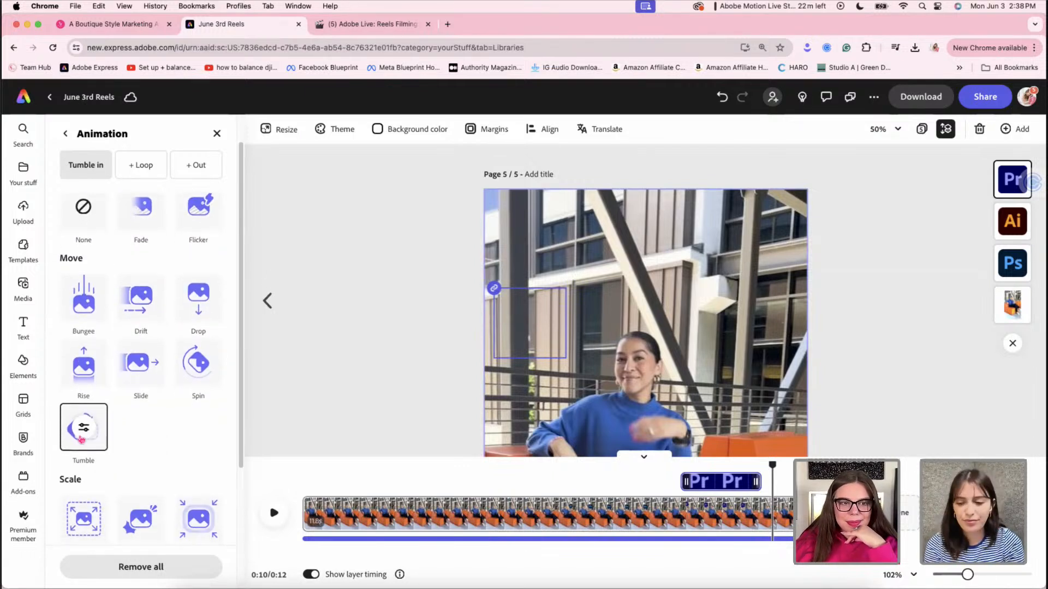
pyautogui.click(83, 428)
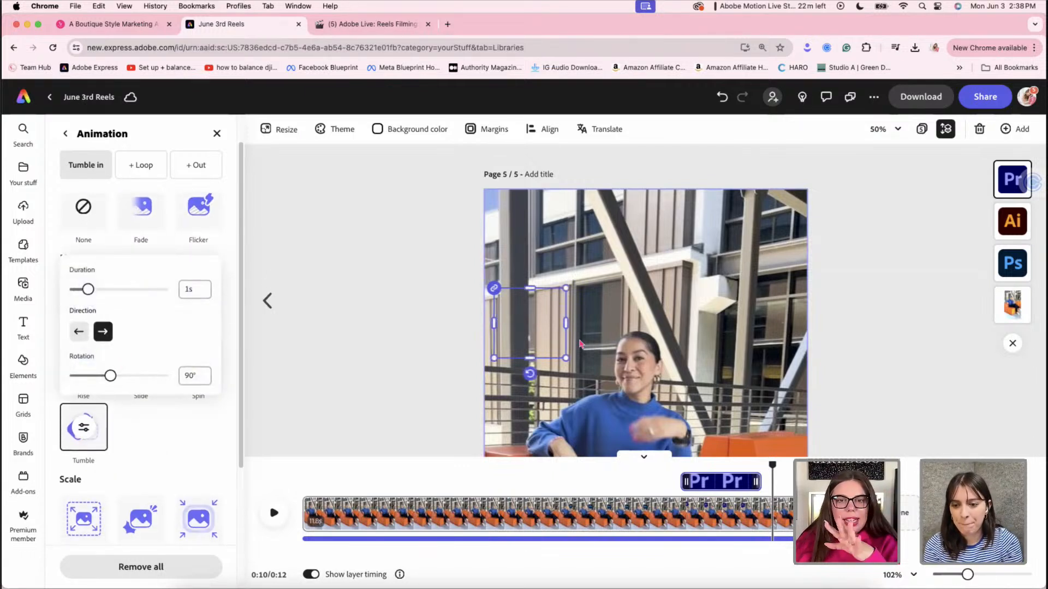
pyautogui.click(736, 463)
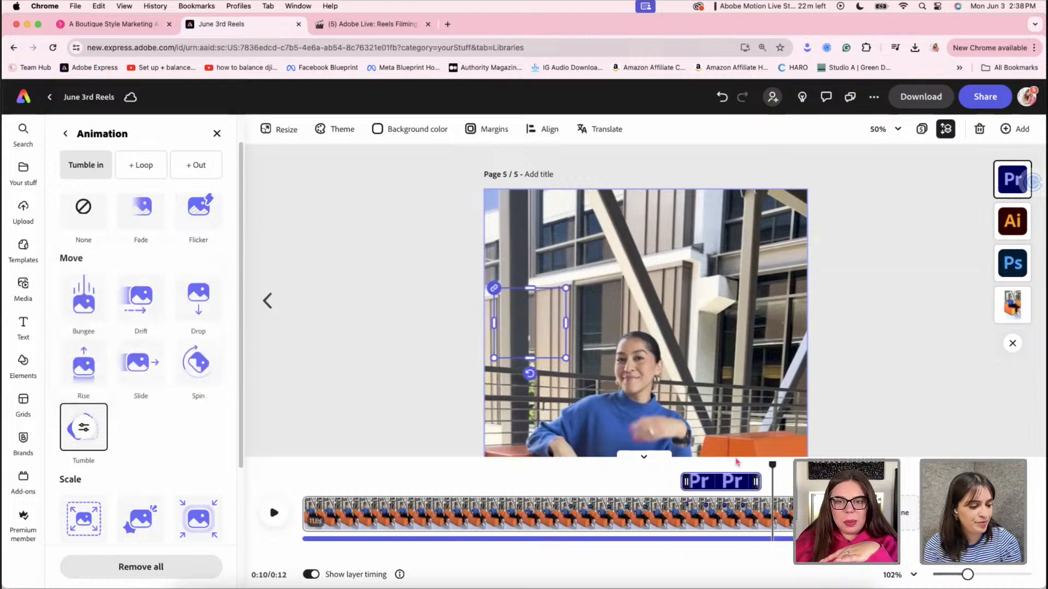
pyautogui.moveTo(773, 463); pyautogui.dragTo(712, 480)
pyautogui.click(80, 428)
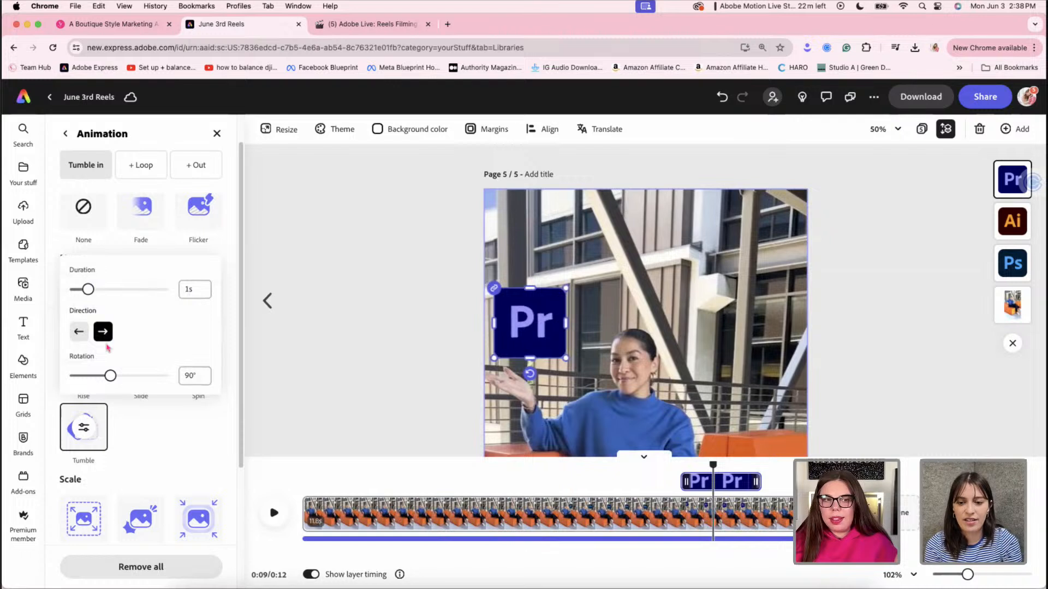
pyautogui.click(78, 332)
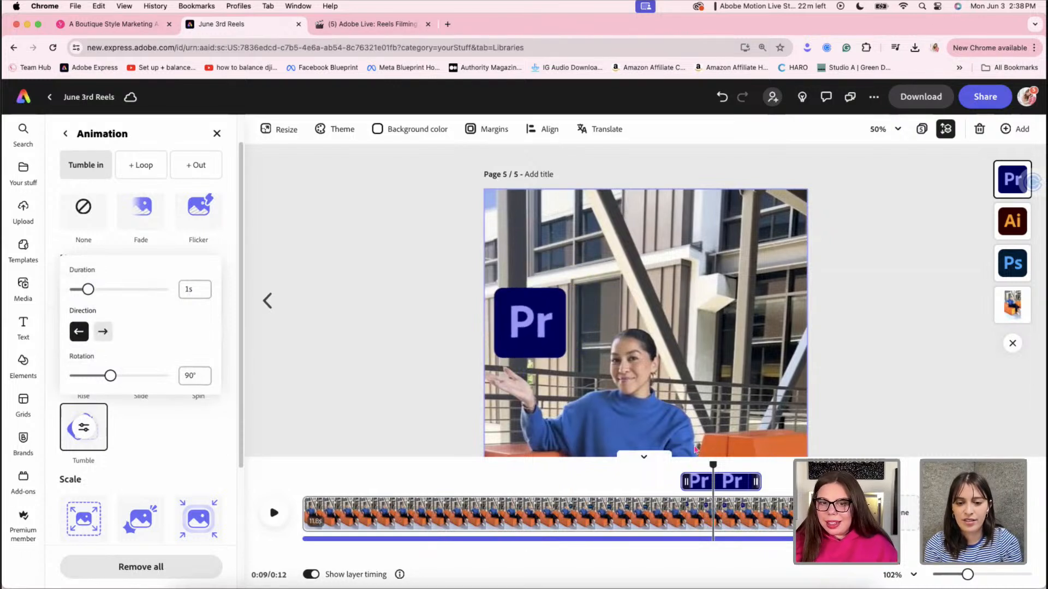
pyautogui.moveTo(713, 467); pyautogui.dragTo(548, 469)
pyautogui.press('space')
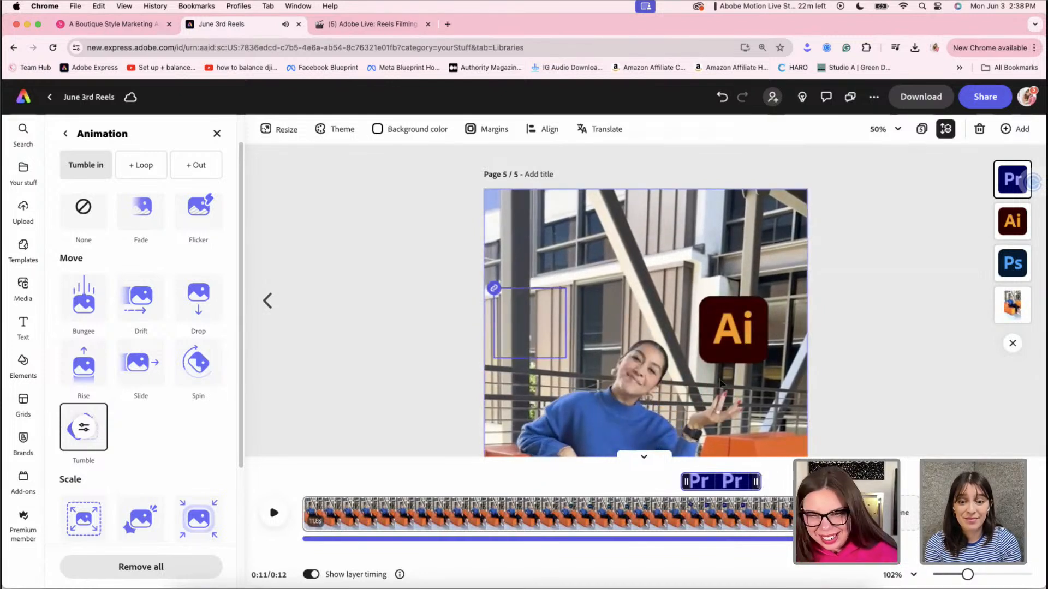
# Apply the Tumble entrance animation to the Illustrator logo and return the playhead to about 0:08
pyautogui.click(739, 345)
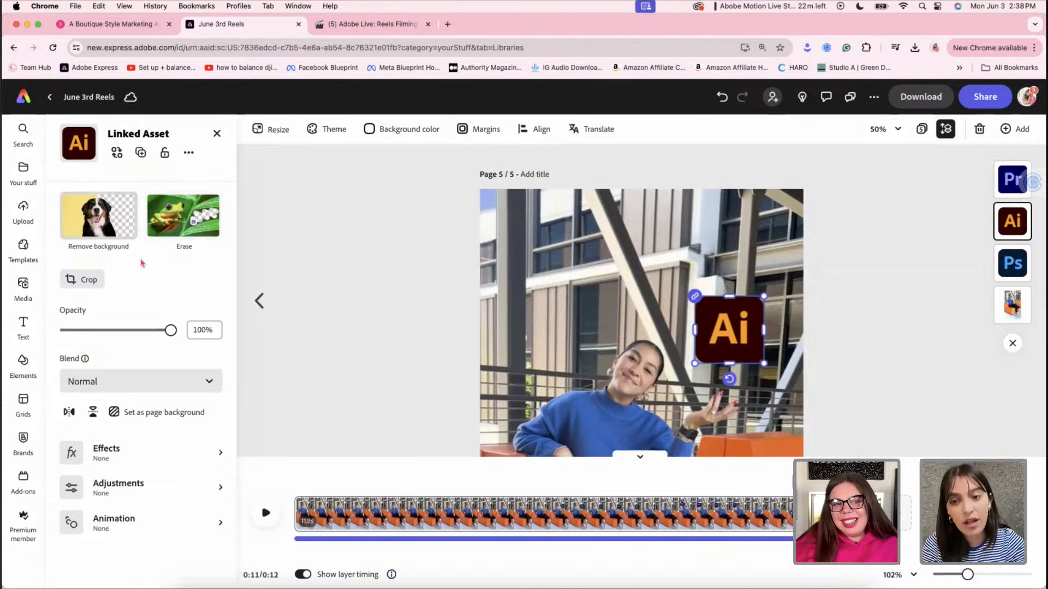
pyautogui.click(128, 521)
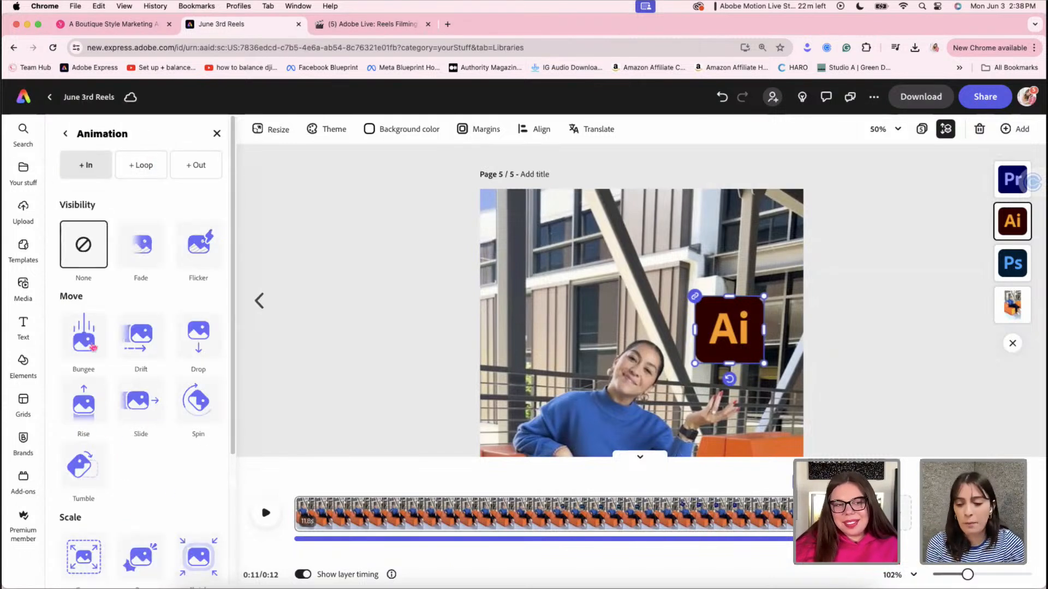
pyautogui.click(87, 464)
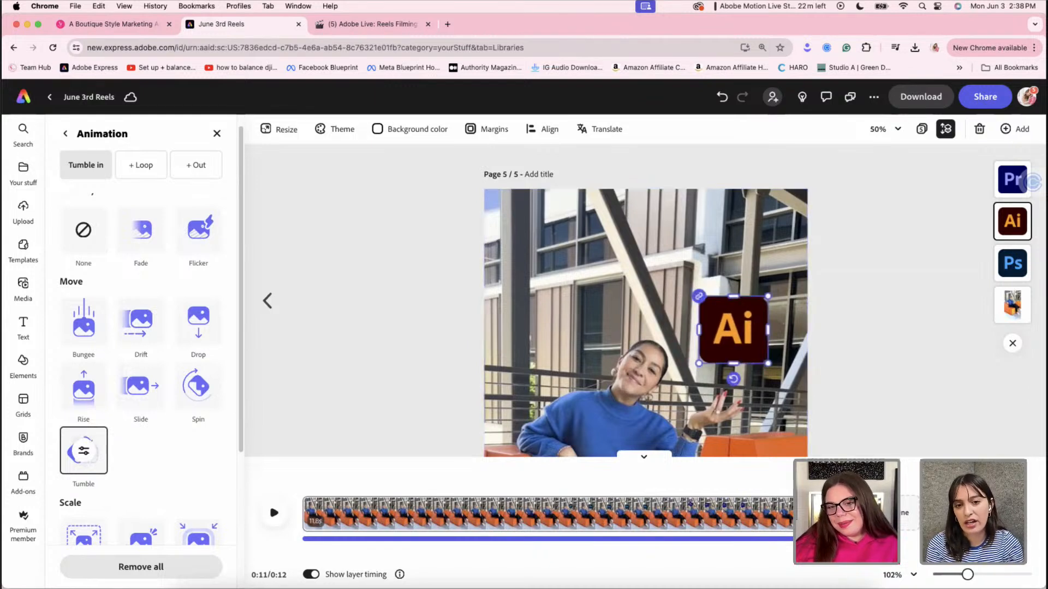
pyautogui.moveTo(767, 465); pyautogui.dragTo(690, 464)
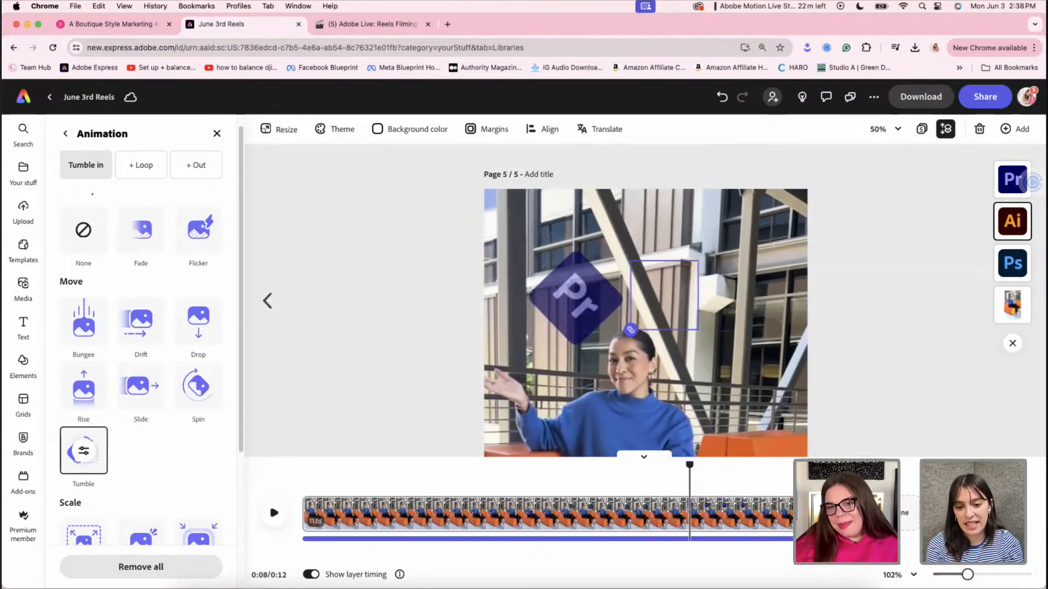
pyautogui.scroll(1, 224, 400)
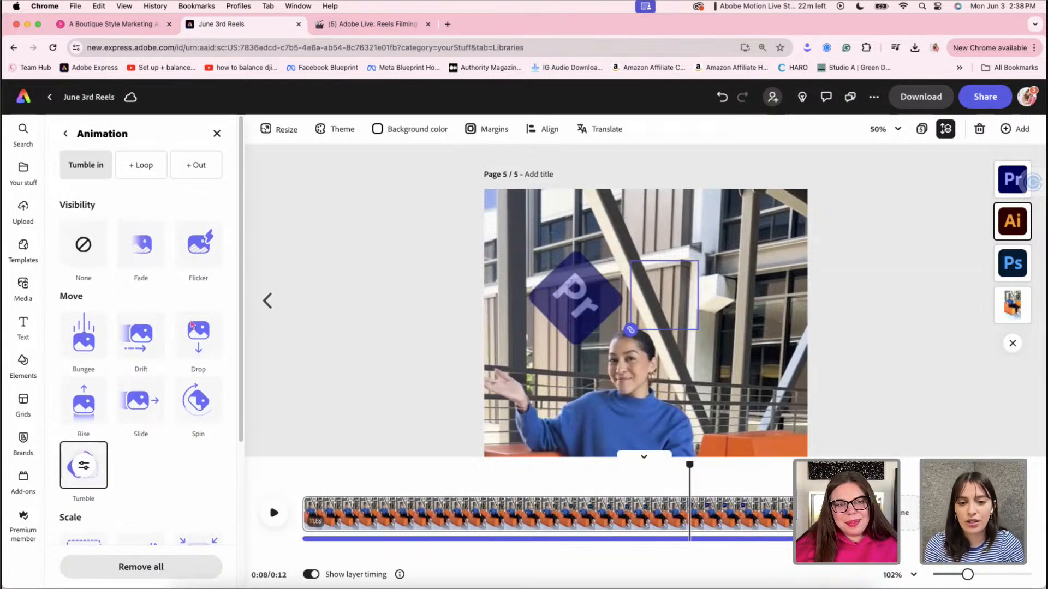
# Apply the Bob loop animation to the Illustrator logo and replay the reel from about 0:08 to check it
pyautogui.click(158, 172)
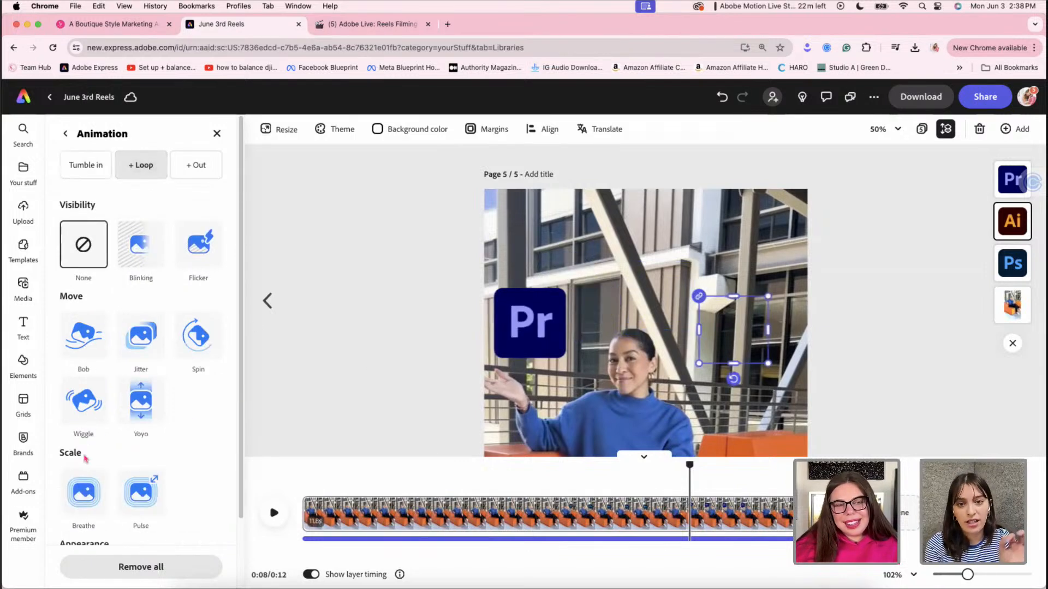
pyautogui.scroll(-2, 109, 494)
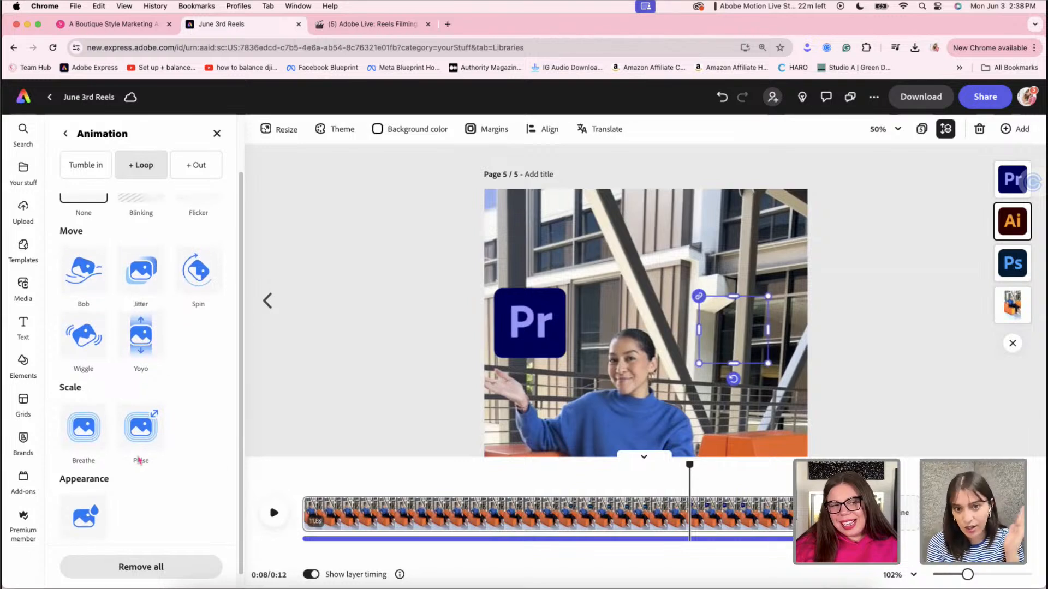
pyautogui.scroll(1, 139, 462)
pyautogui.click(83, 335)
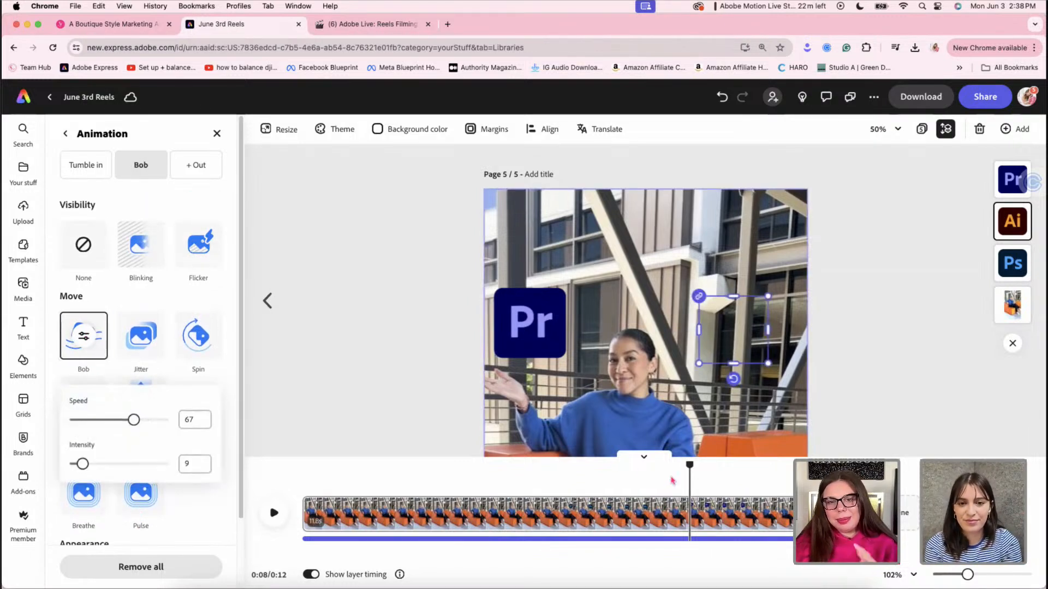
pyautogui.click(688, 480)
pyautogui.press('space')
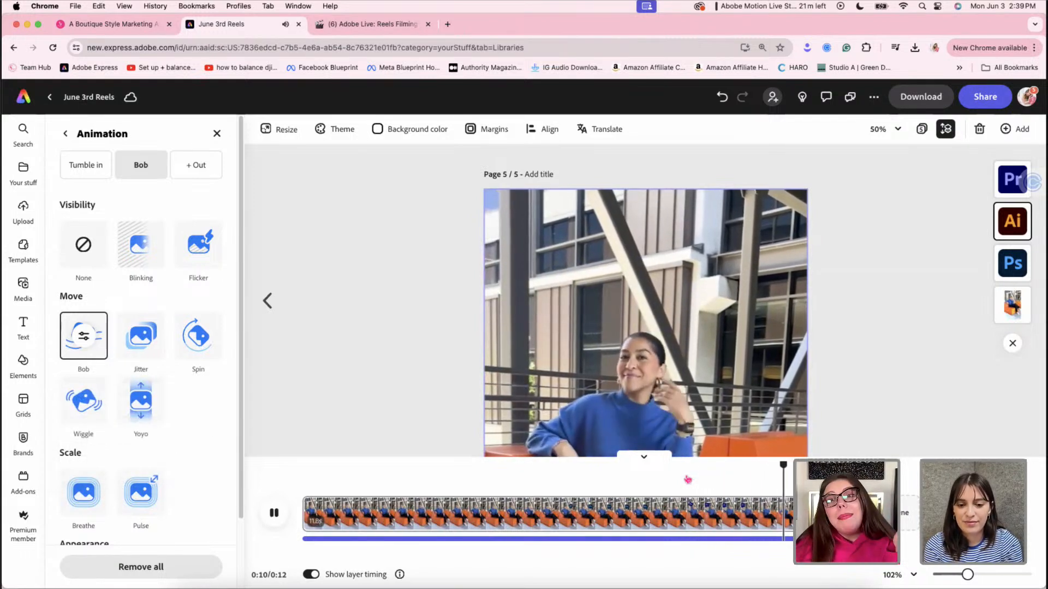
pyautogui.press('space')
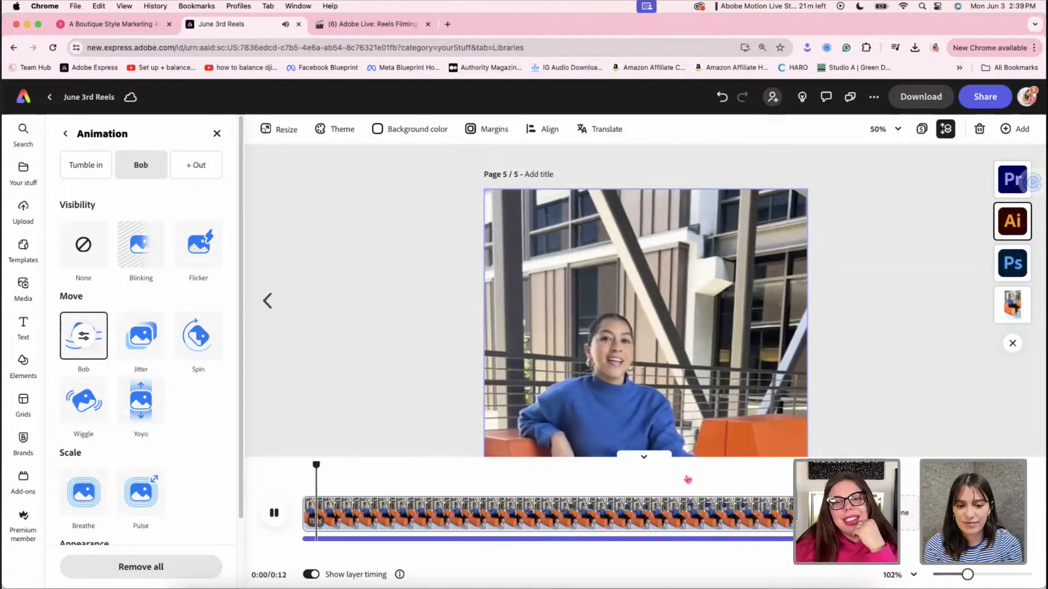
pyautogui.press('space')
pyautogui.click(816, 513)
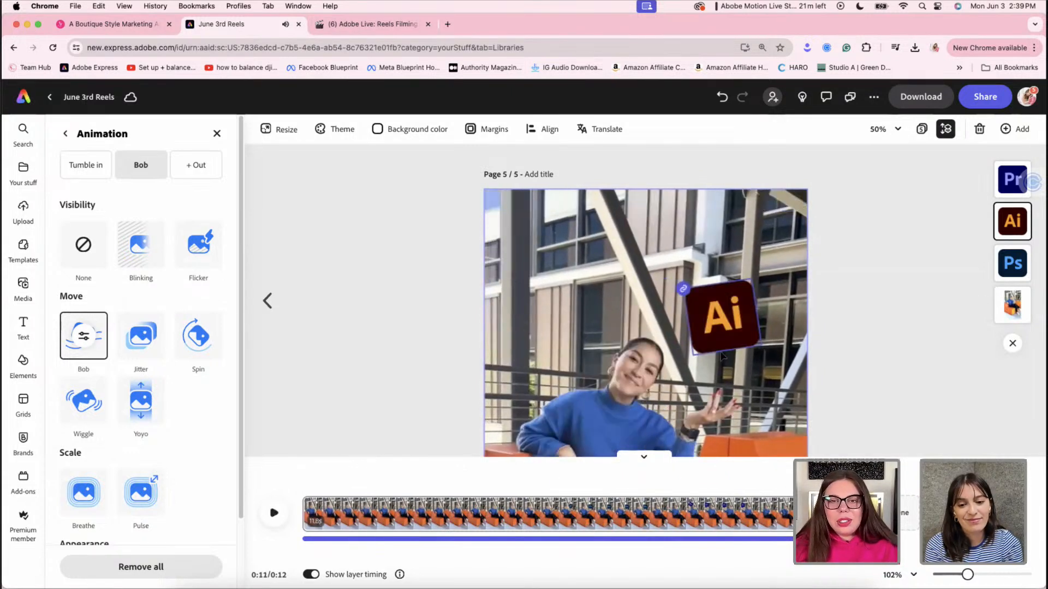
# Set the intensity of the Illustrator logo's Bob loop to 49 and replay the end of the reel
pyautogui.click(91, 345)
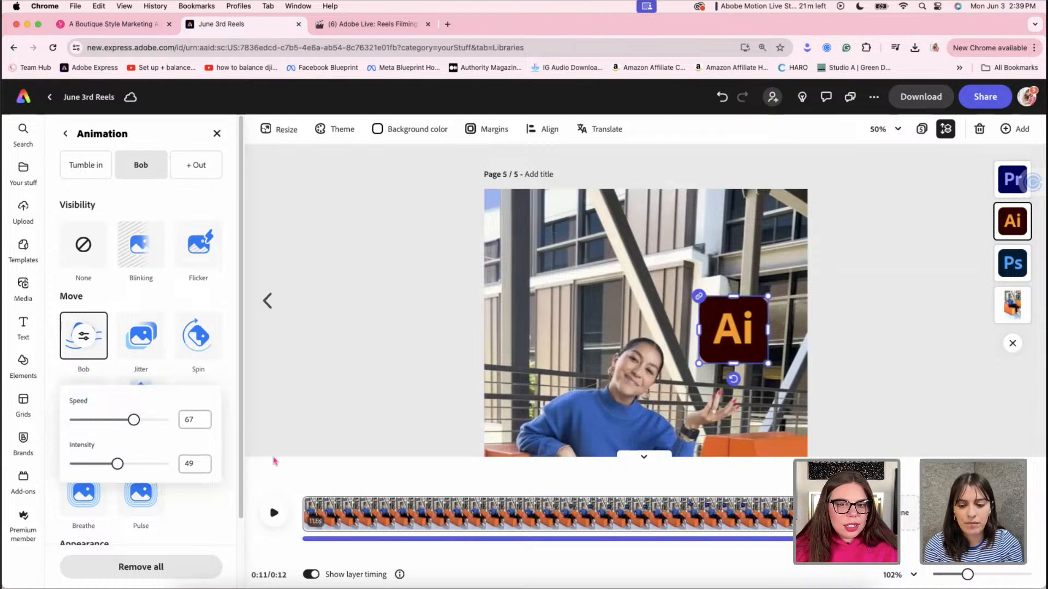
pyautogui.click(779, 480)
pyautogui.click(758, 478)
pyautogui.press('space')
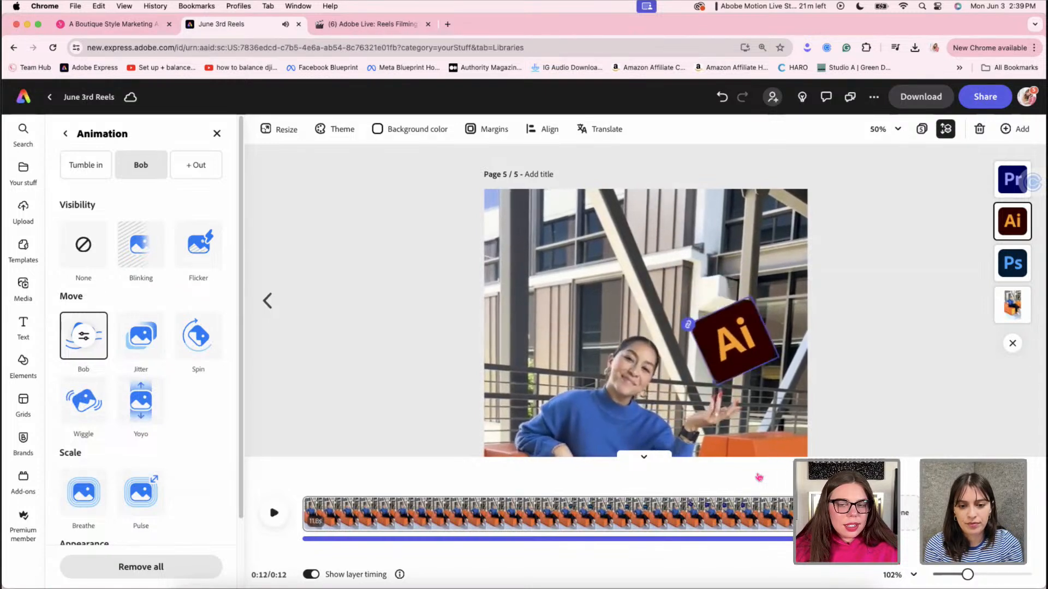
pyautogui.press('space')
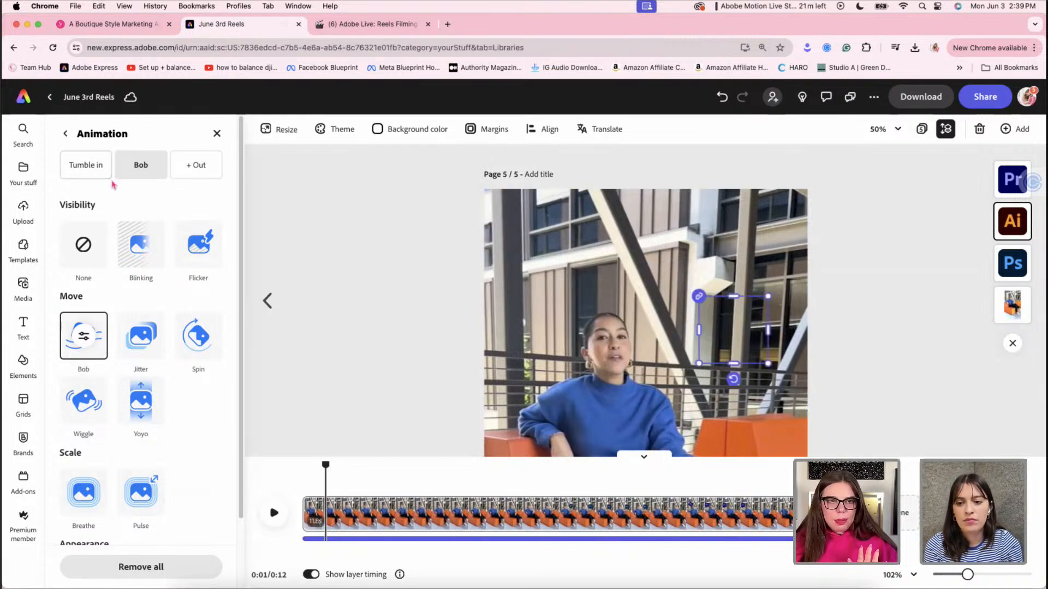
# Remove the Tumble entrance from the Illustrator logo and replay the end of the reel with only the Bob loop
pyautogui.click(86, 165)
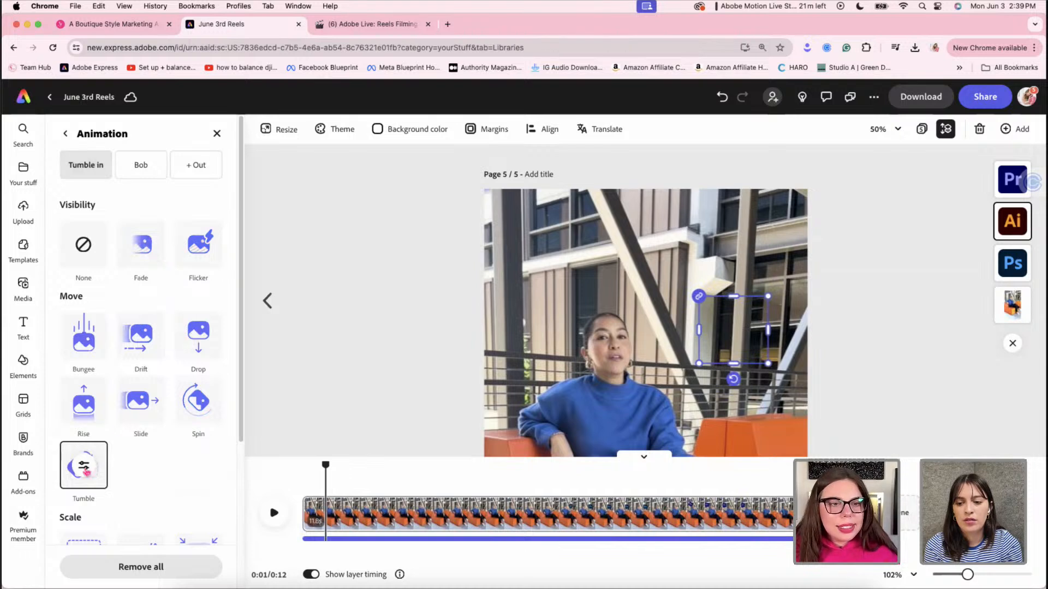
pyautogui.click(85, 241)
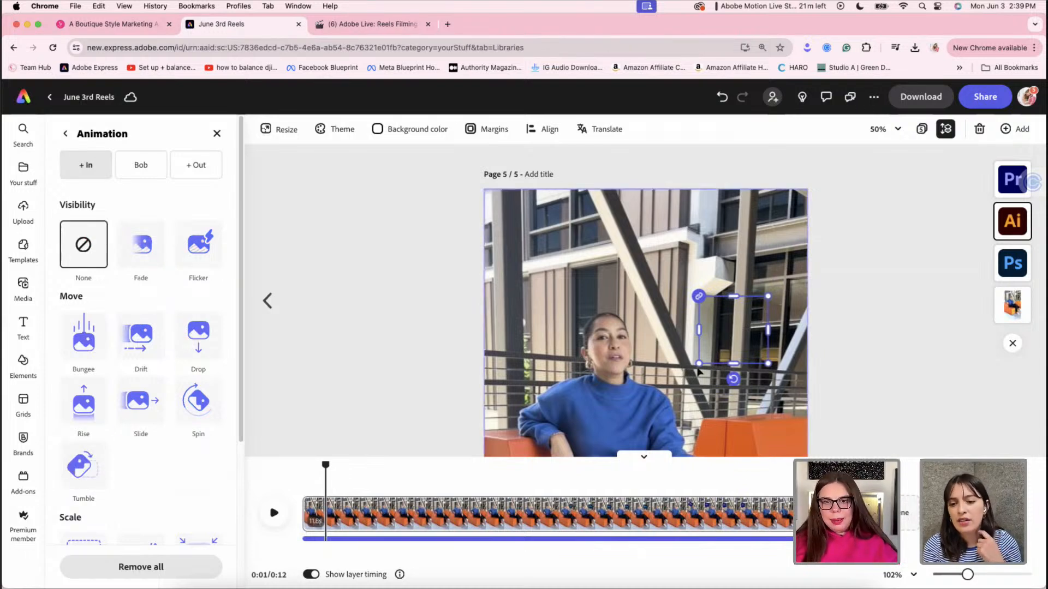
pyautogui.press('space')
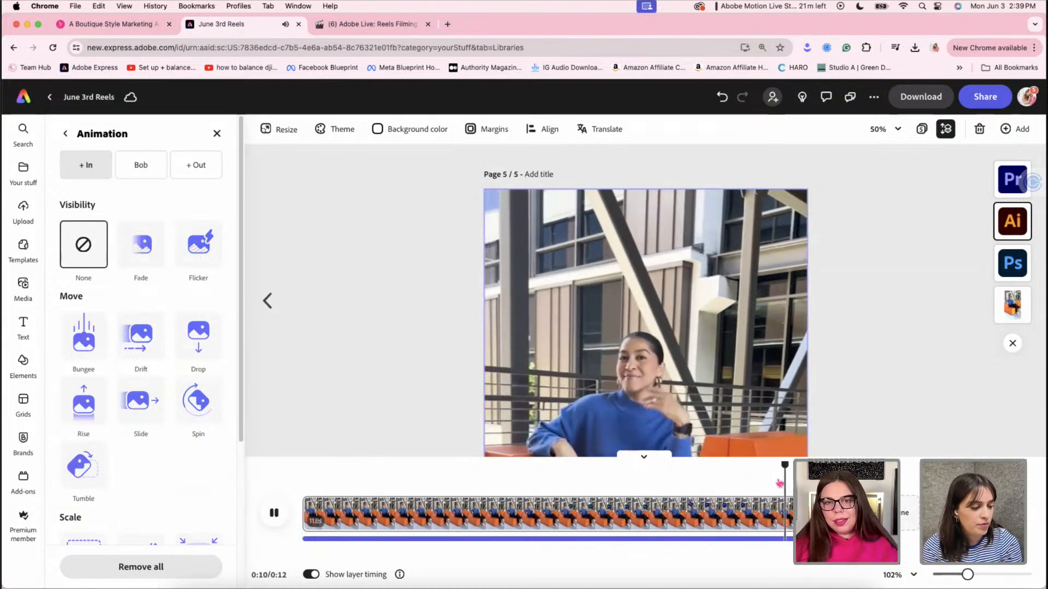
pyautogui.press('space')
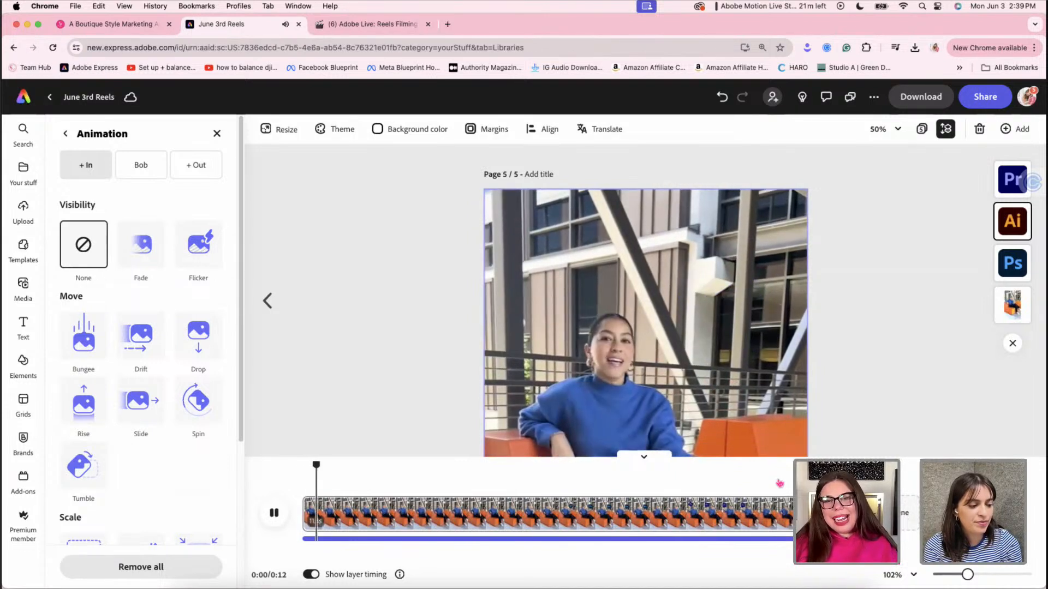
pyautogui.press('space')
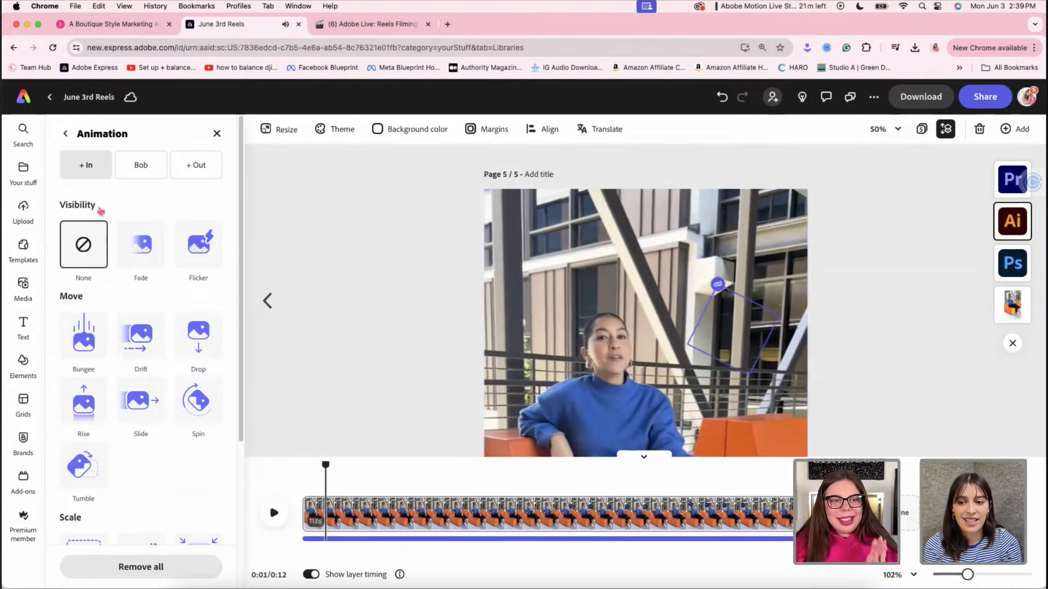
# Remove the Bob loop from the Illustrator logo and reapply its Tumble entrance animation
pyautogui.click(136, 164)
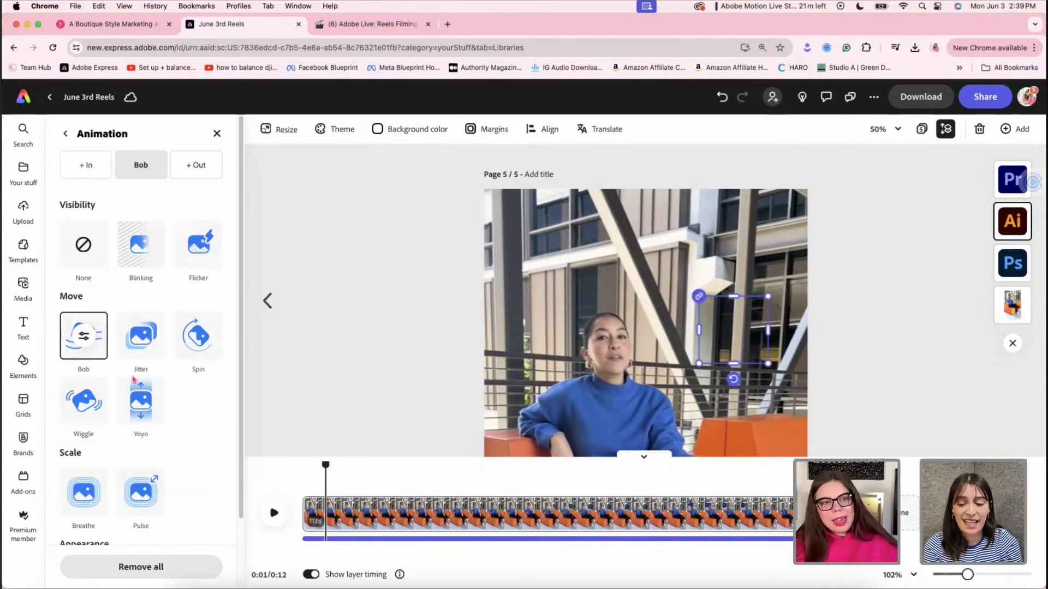
pyautogui.click(98, 249)
pyautogui.click(86, 165)
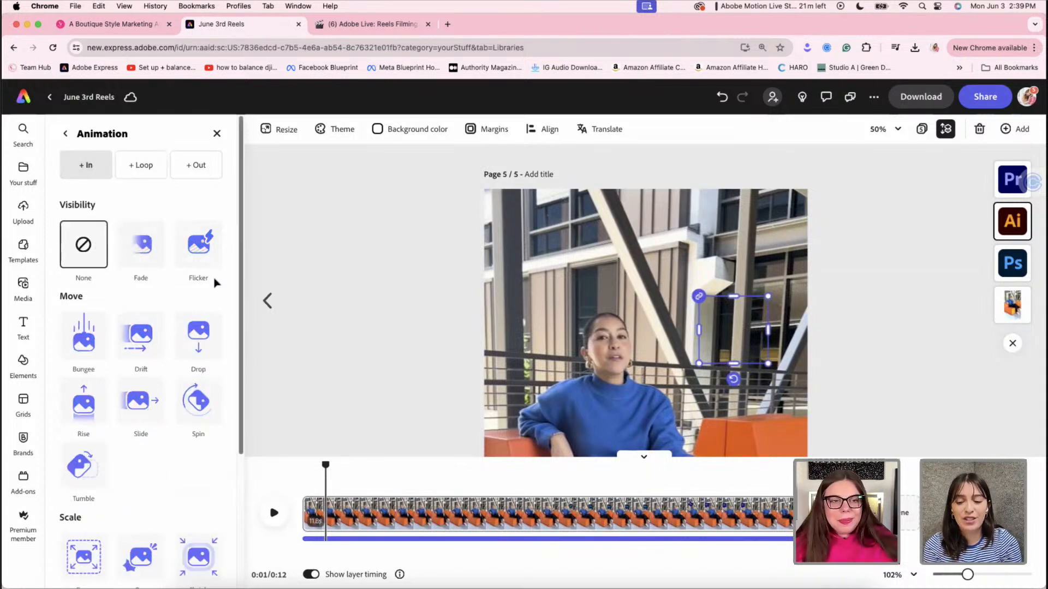
pyautogui.scroll(-3, 182, 423)
pyautogui.click(84, 385)
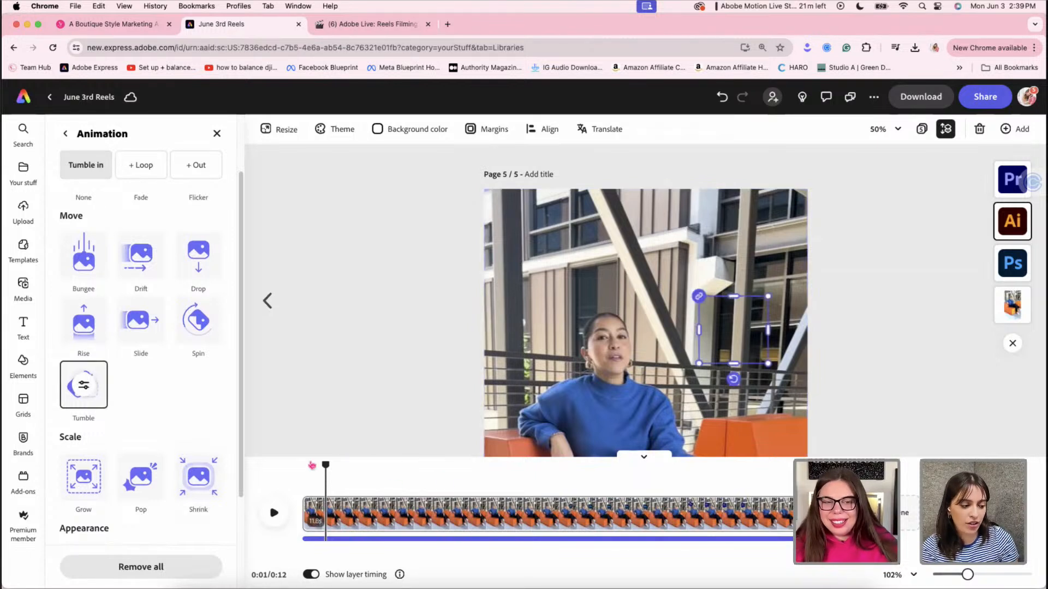
# Move the playhead to about 0:11 and open the Tumble entrance settings of the Illustrator logo
pyautogui.moveTo(311, 465); pyautogui.dragTo(250, 448)
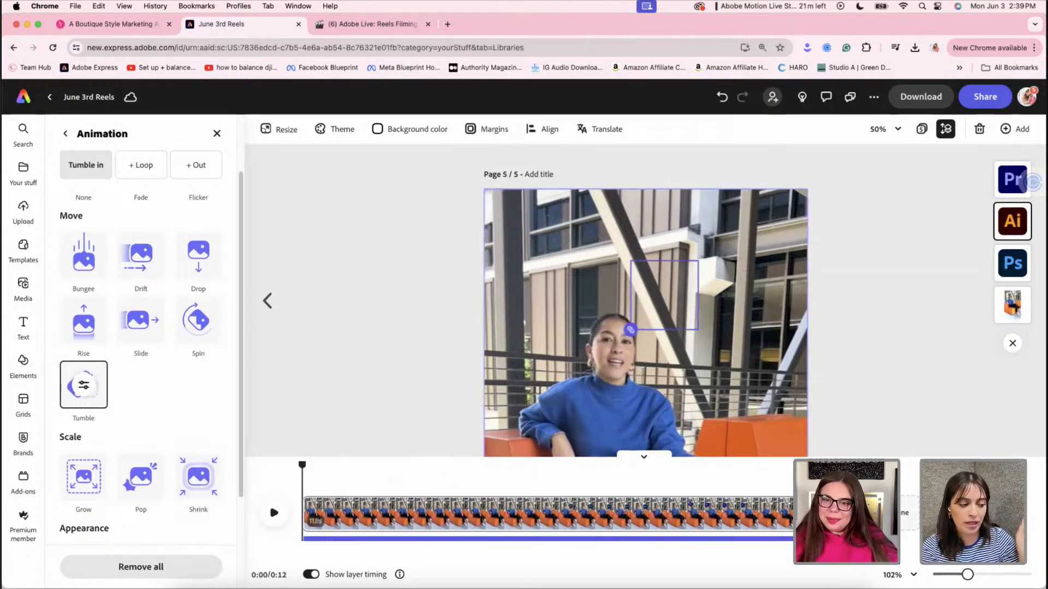
pyautogui.click(885, 130)
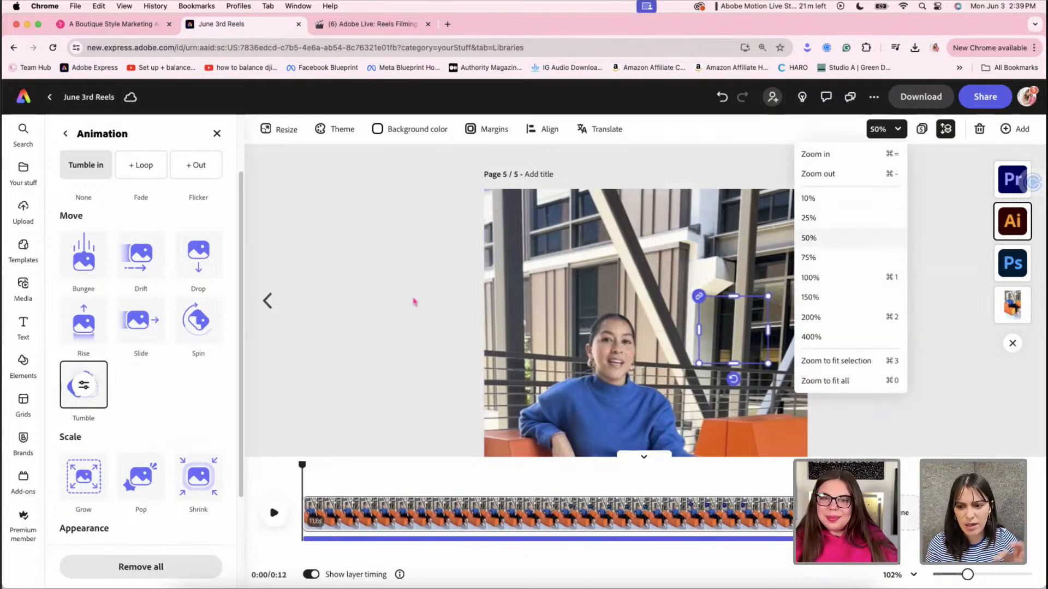
pyautogui.click(423, 339)
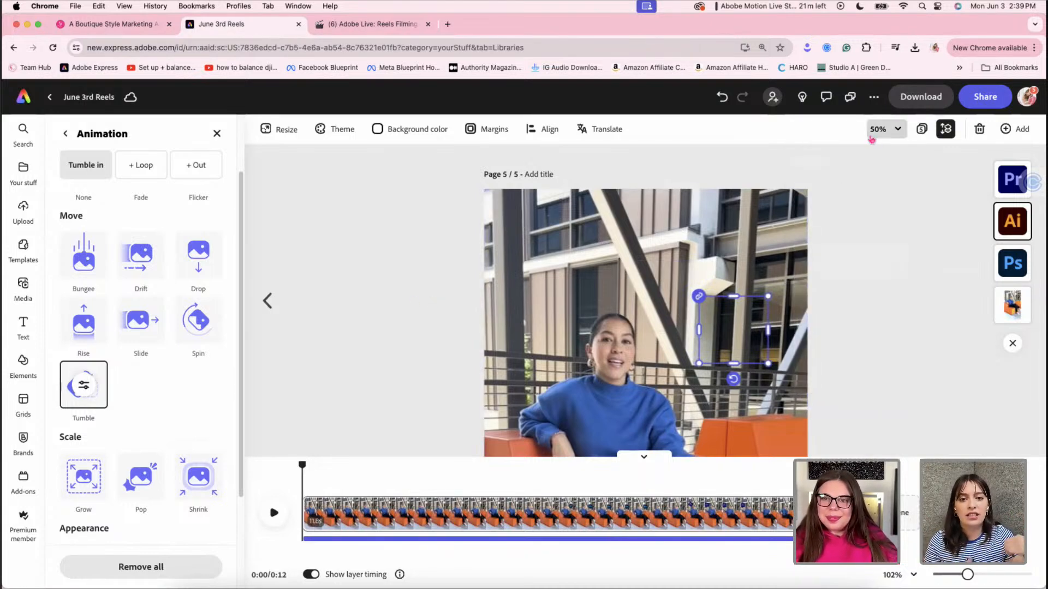
pyautogui.scroll(-3, 423, 339)
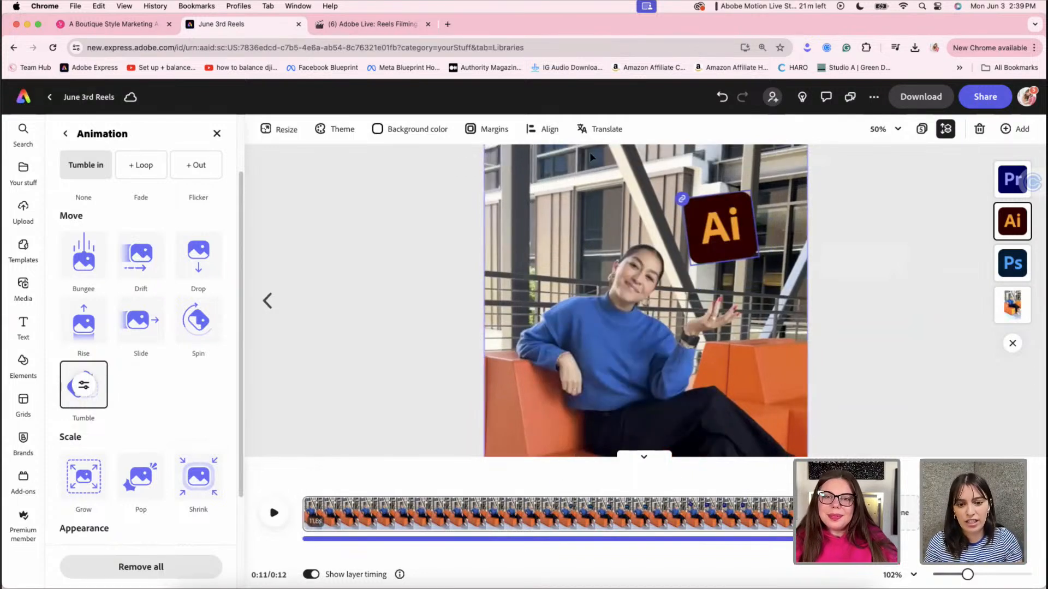
pyautogui.click(85, 381)
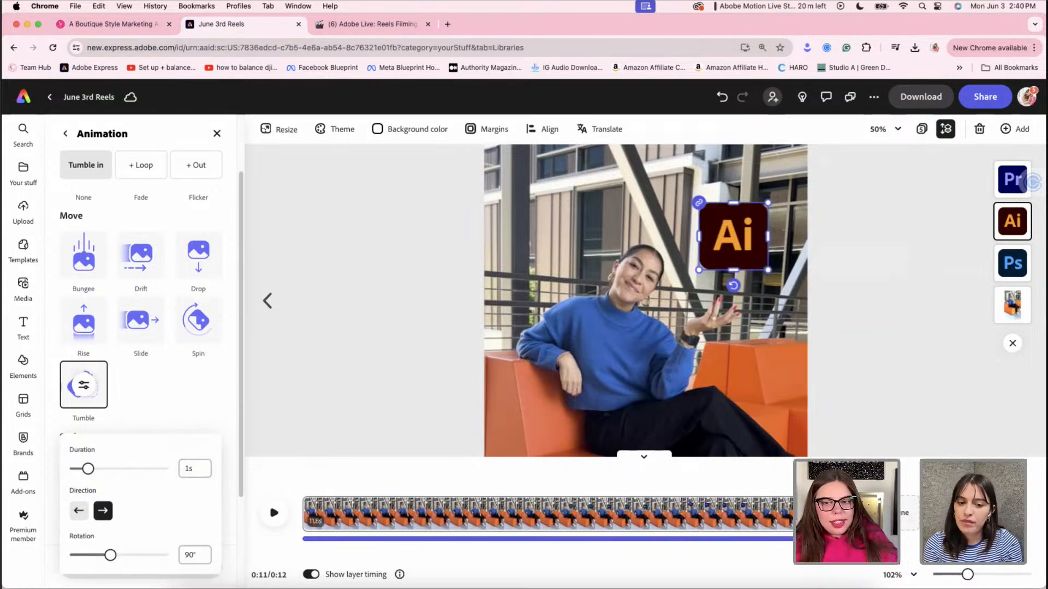
# Replay the reel from about 0:05 to the end to preview the Photoshop, Premiere Pro and Illustrator logo animations
pyautogui.click(784, 469)
pyautogui.moveTo(783, 467); pyautogui.dragTo(528, 468)
pyautogui.press('space')
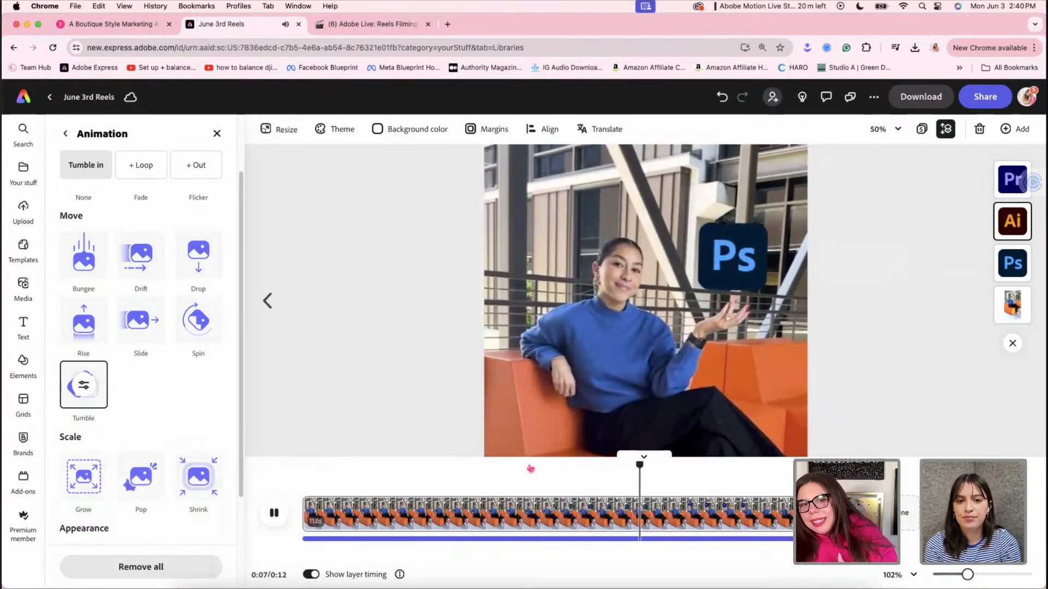
pyautogui.press('space')
pyautogui.press('space')
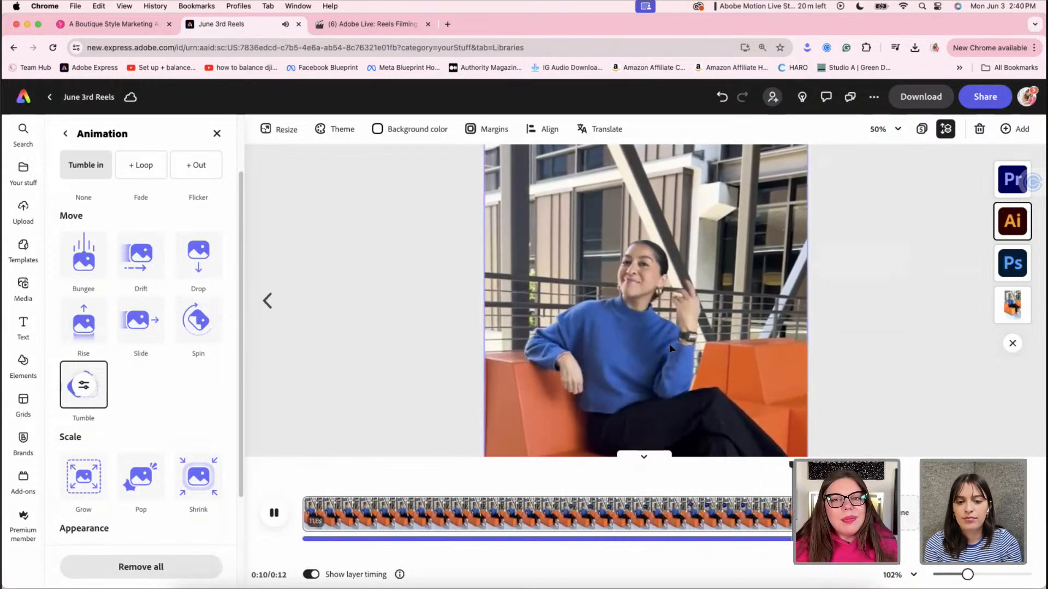
pyautogui.press('space')
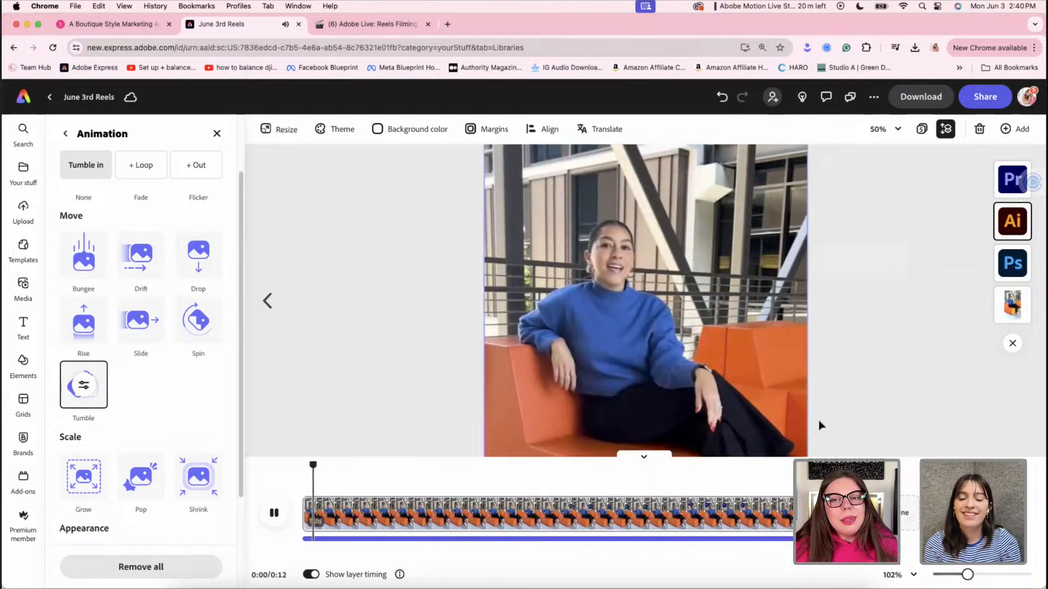
pyautogui.press('space')
# Remove the Wiggle loop animation from the Photoshop logo that appears at about 0:05
pyautogui.moveTo(335, 463); pyautogui.dragTo(556, 464)
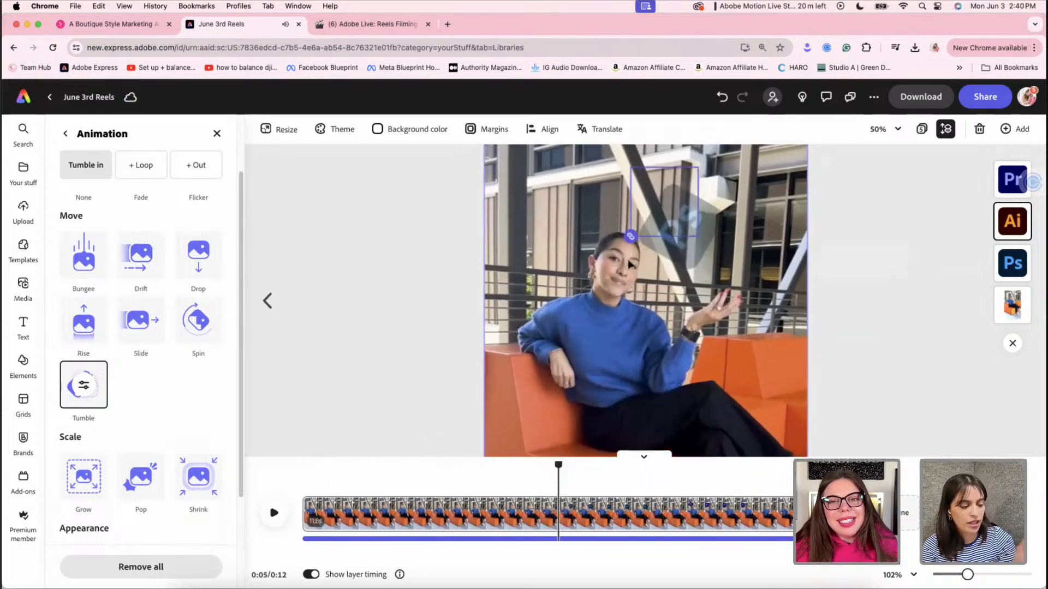
pyautogui.click(695, 239)
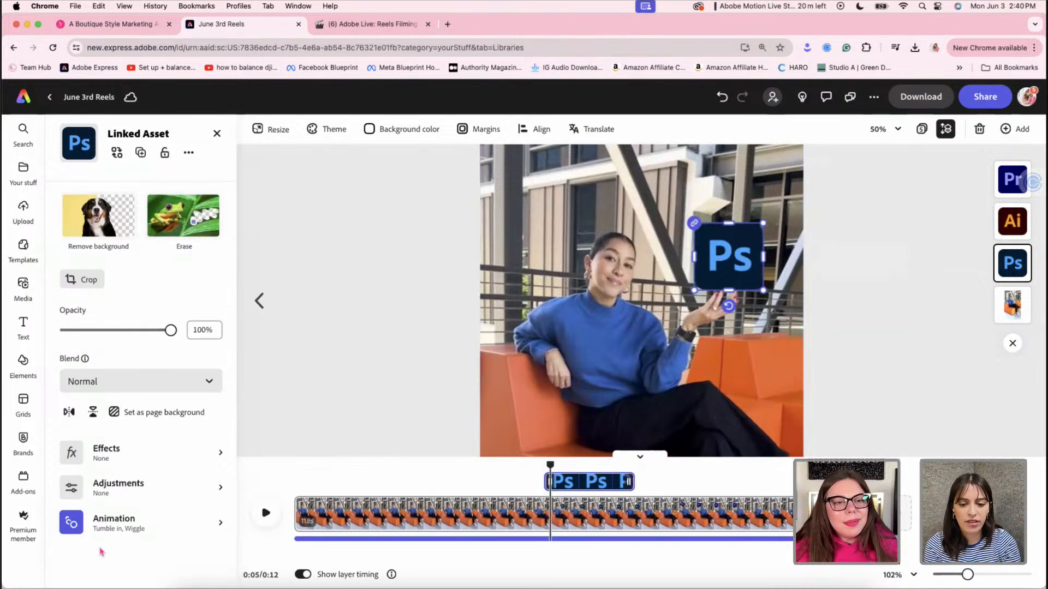
pyautogui.click(126, 521)
pyautogui.click(141, 165)
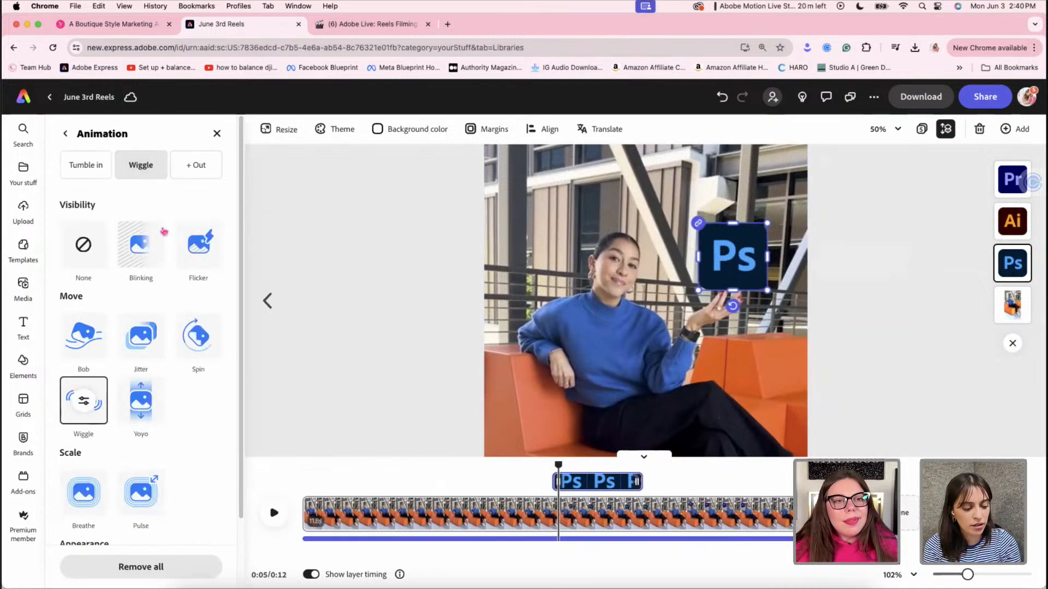
pyautogui.click(83, 244)
# Set the duration of the Photoshop logo's Tumble entrance to 0.5 s and replay from about 0:05 to check it
pyautogui.click(90, 166)
pyautogui.scroll(-5, 78, 312)
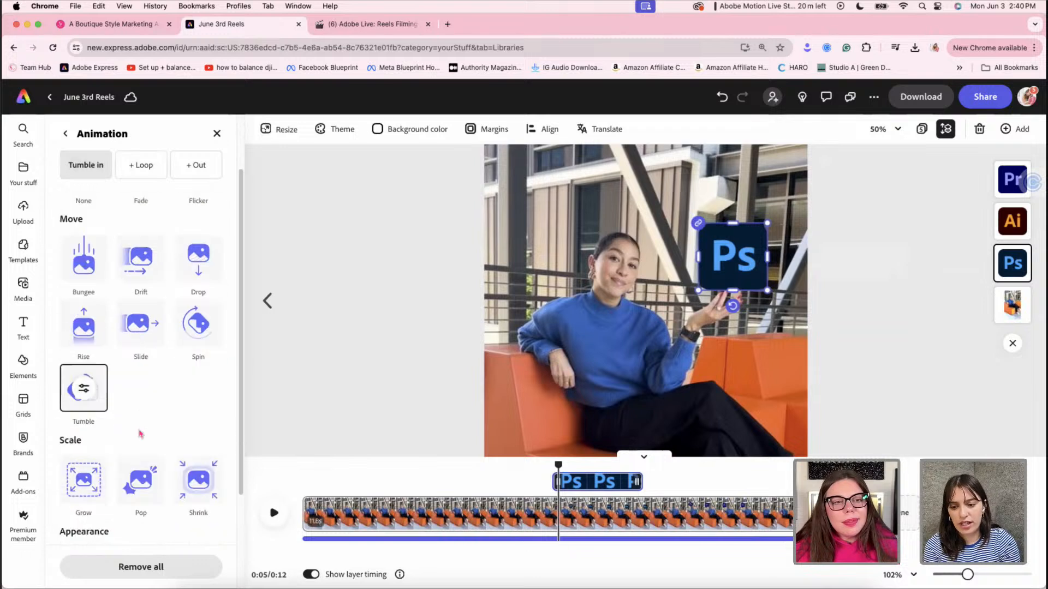
pyautogui.click(85, 258)
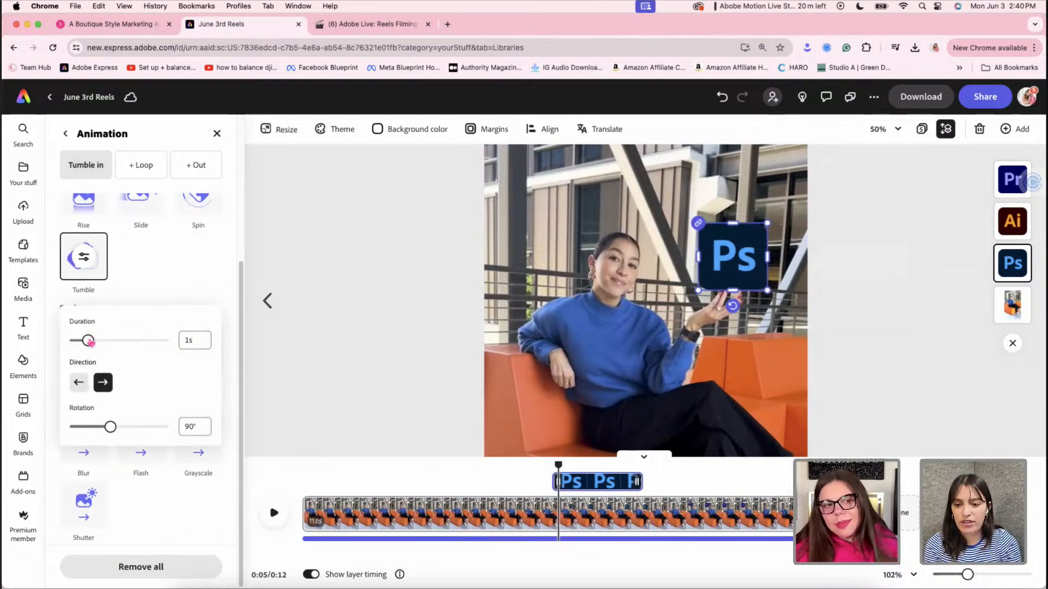
pyautogui.moveTo(90, 341); pyautogui.dragTo(122, 343)
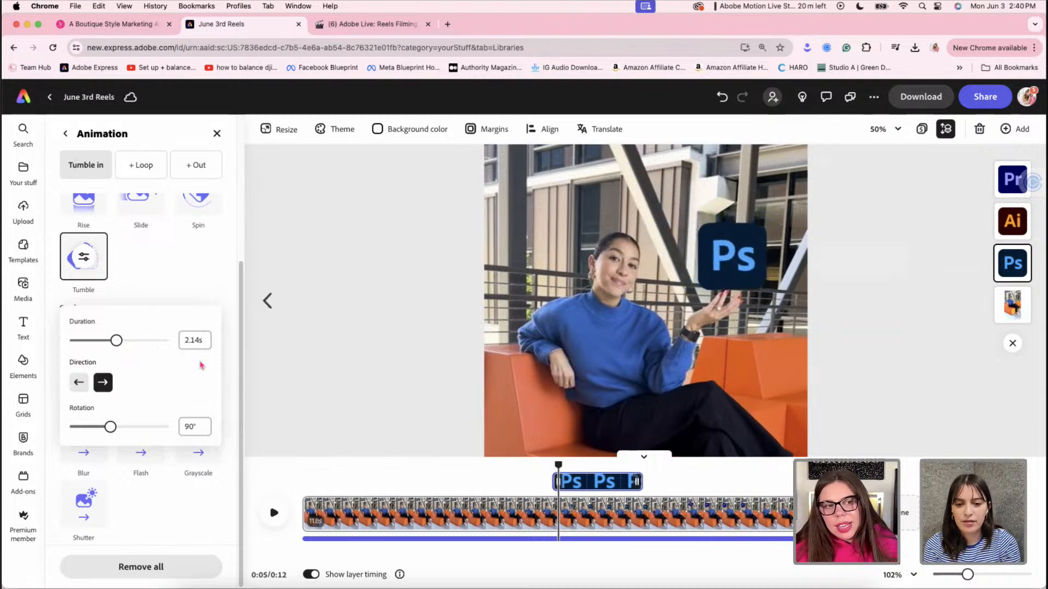
pyautogui.moveTo(117, 340); pyautogui.dragTo(46, 347)
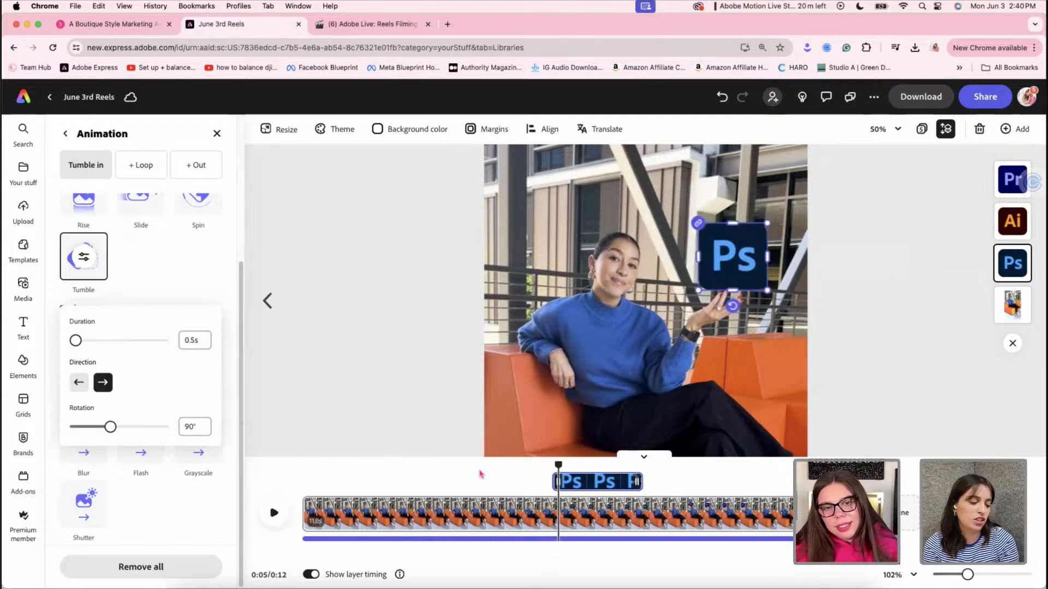
pyautogui.click(508, 477)
pyautogui.click(508, 478)
pyautogui.press('space')
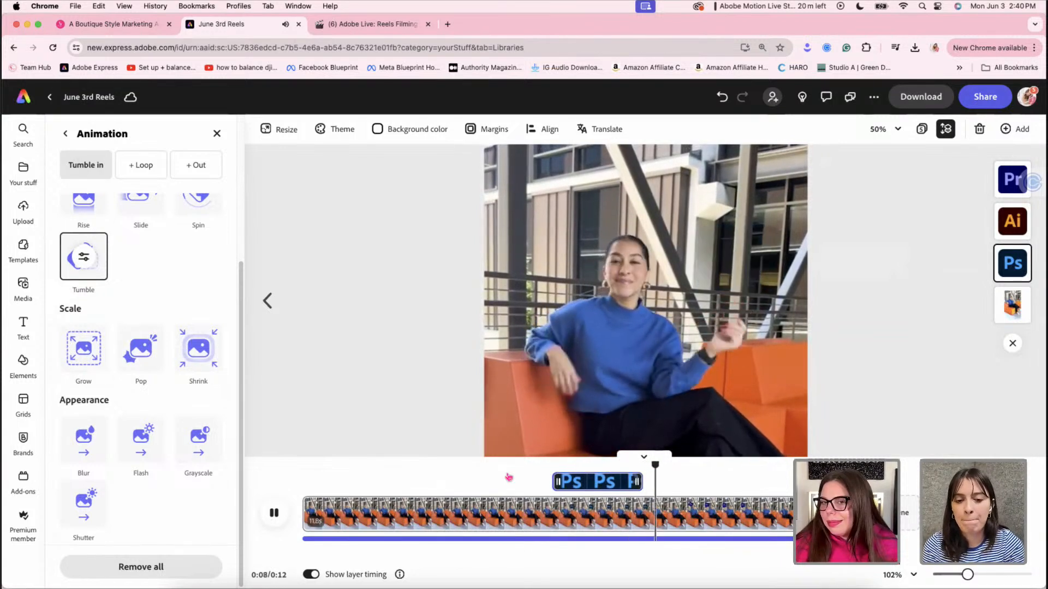
pyautogui.press('space')
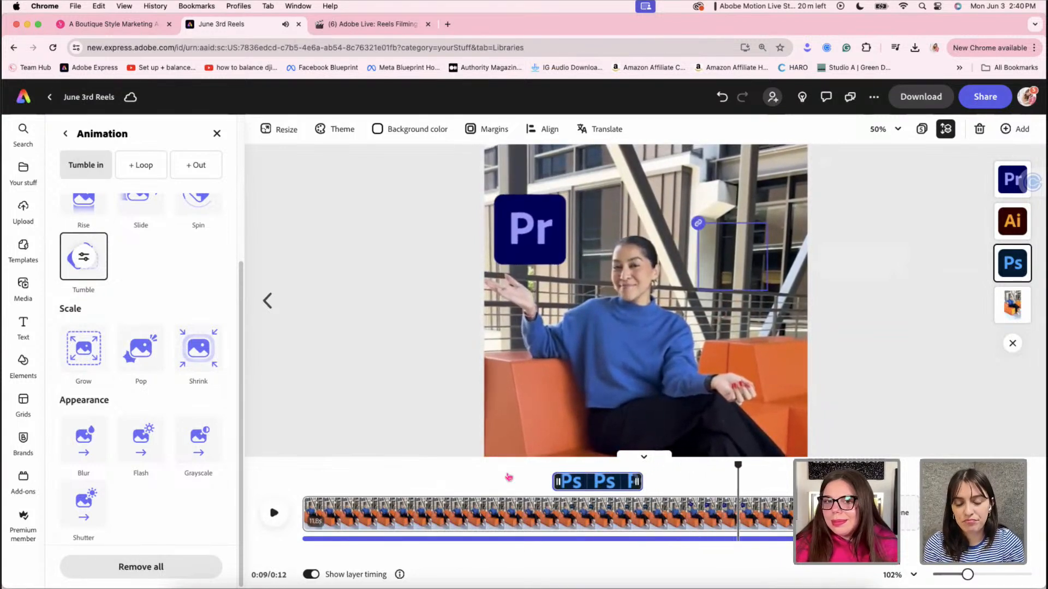
# Set the duration of the Premiere Pro logo's Tumble entrance to 0.5 s
pyautogui.click(529, 229)
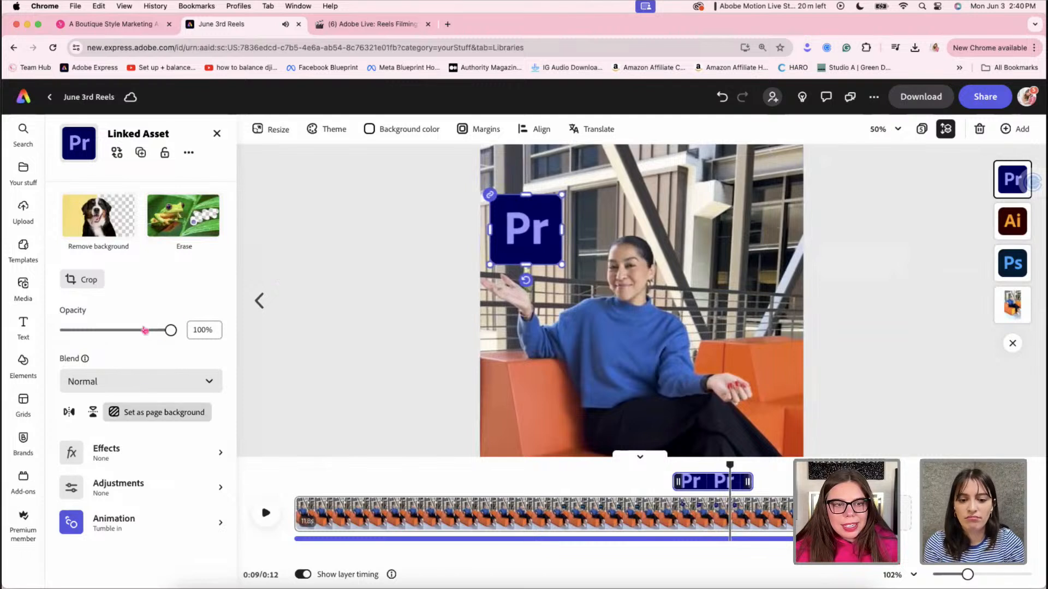
pyautogui.click(134, 523)
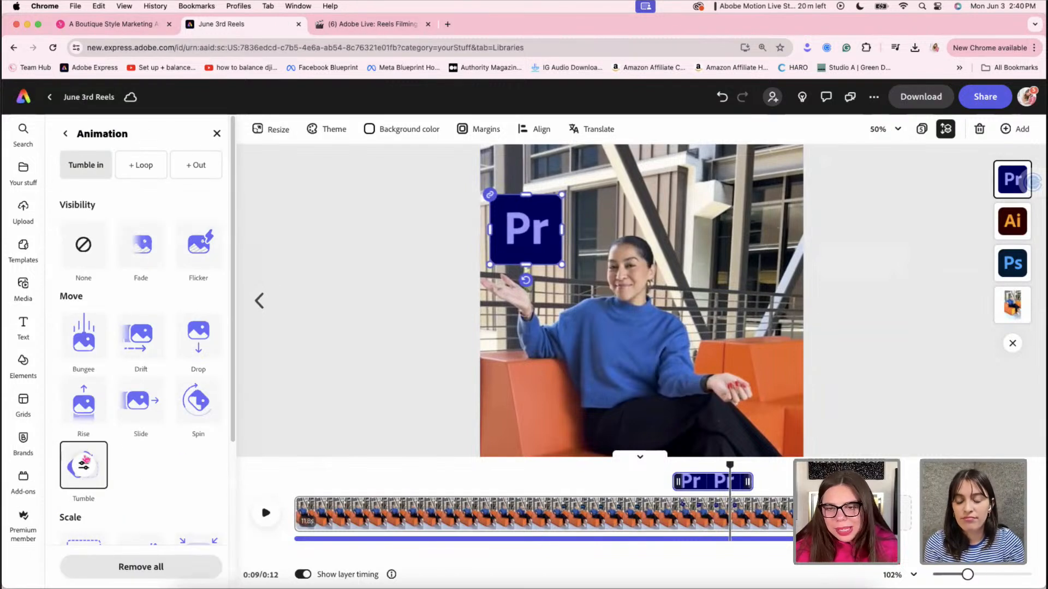
pyautogui.click(88, 479)
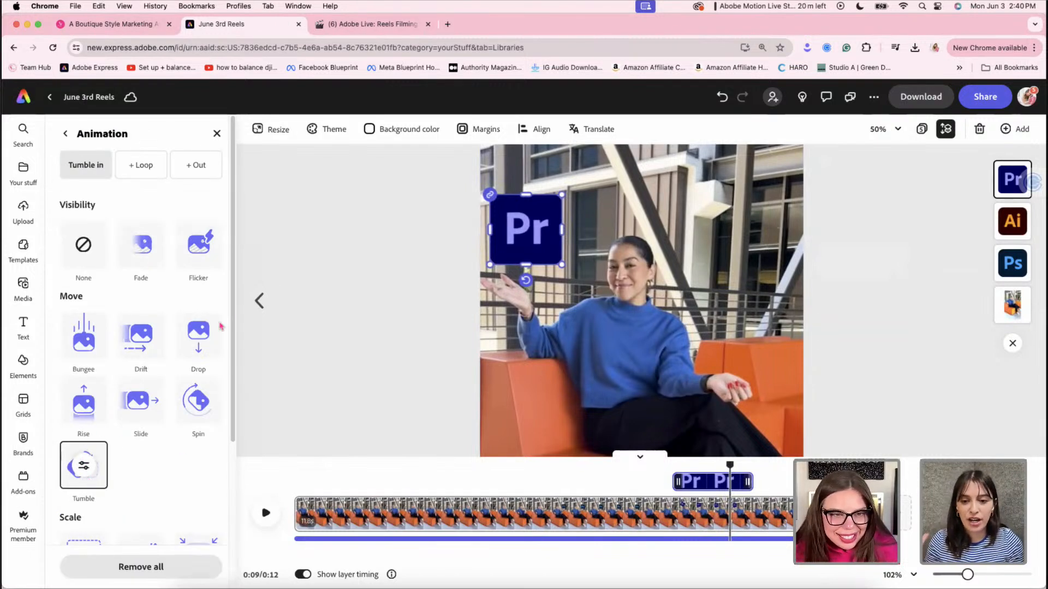
pyautogui.moveTo(89, 328); pyautogui.dragTo(26, 330)
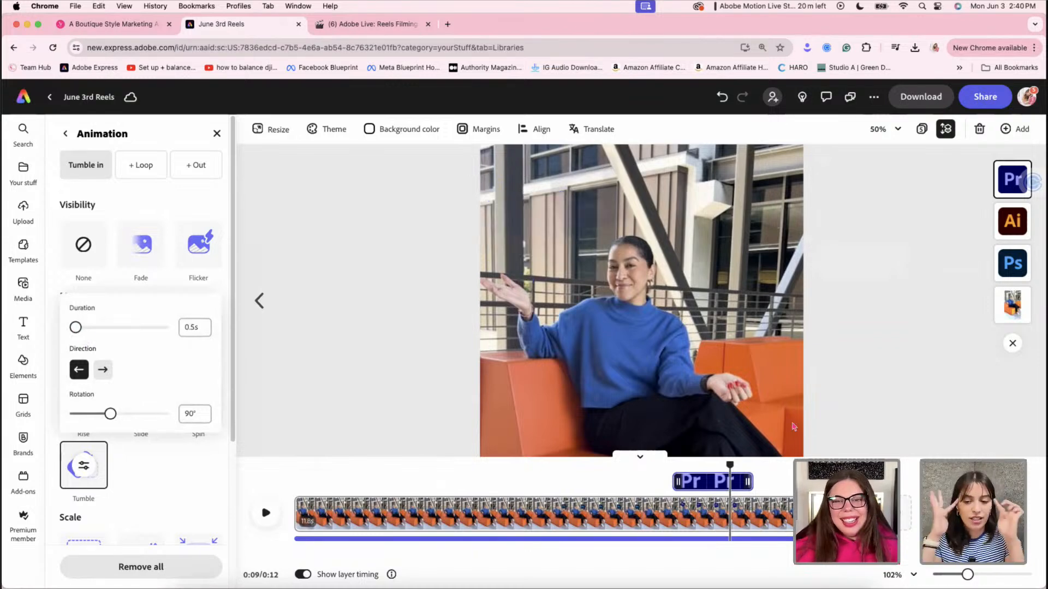
# Advance the reel to about 0:11 and set the duration of the Illustrator logo's Tumble entrance to 0.5 s
pyautogui.click(777, 477)
pyautogui.click(767, 481)
pyautogui.press('space')
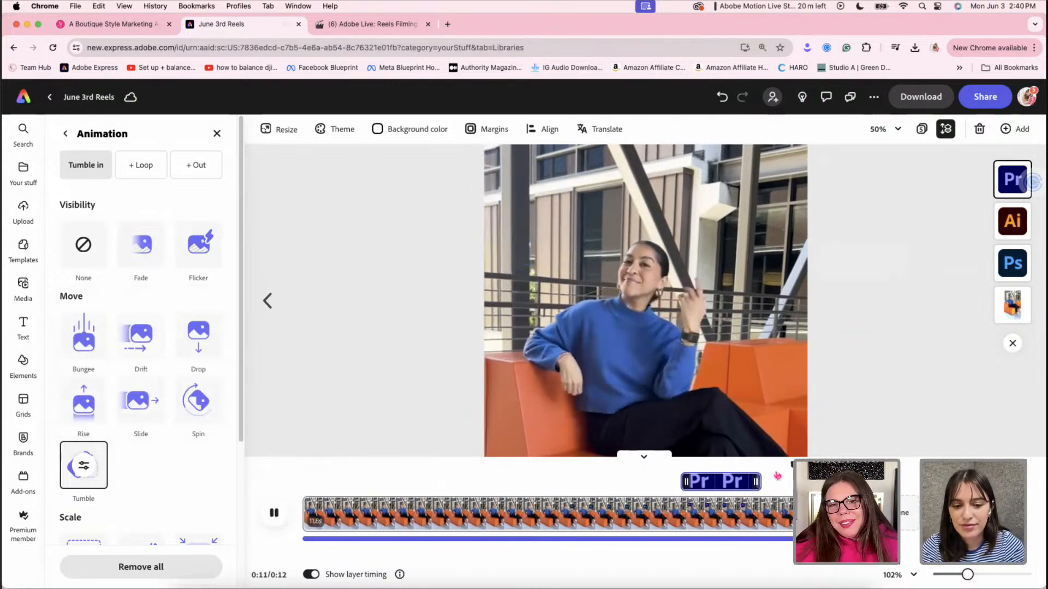
pyautogui.press('space')
pyautogui.click(715, 232)
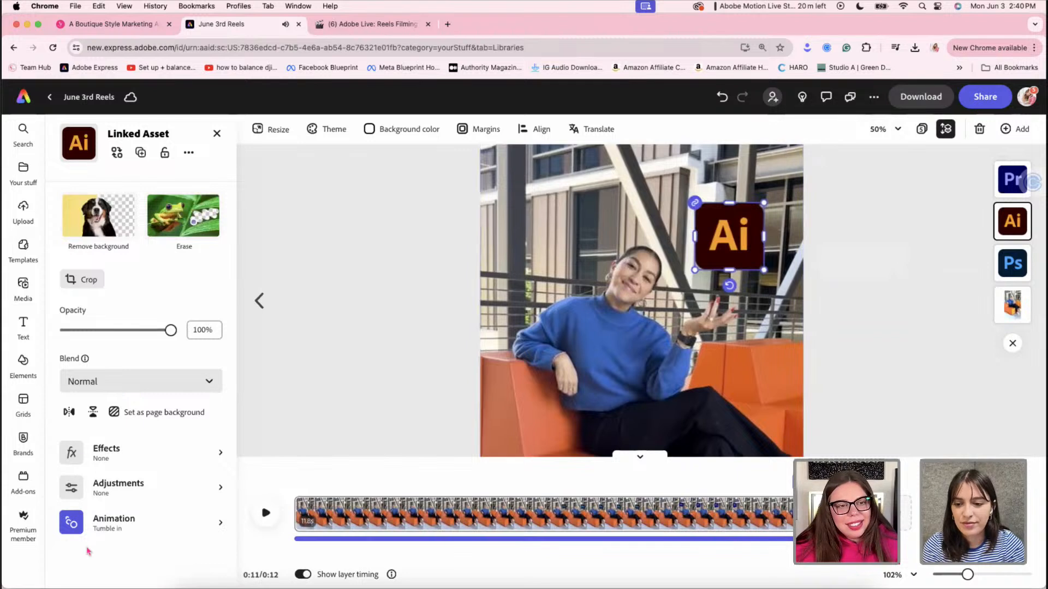
pyautogui.click(103, 527)
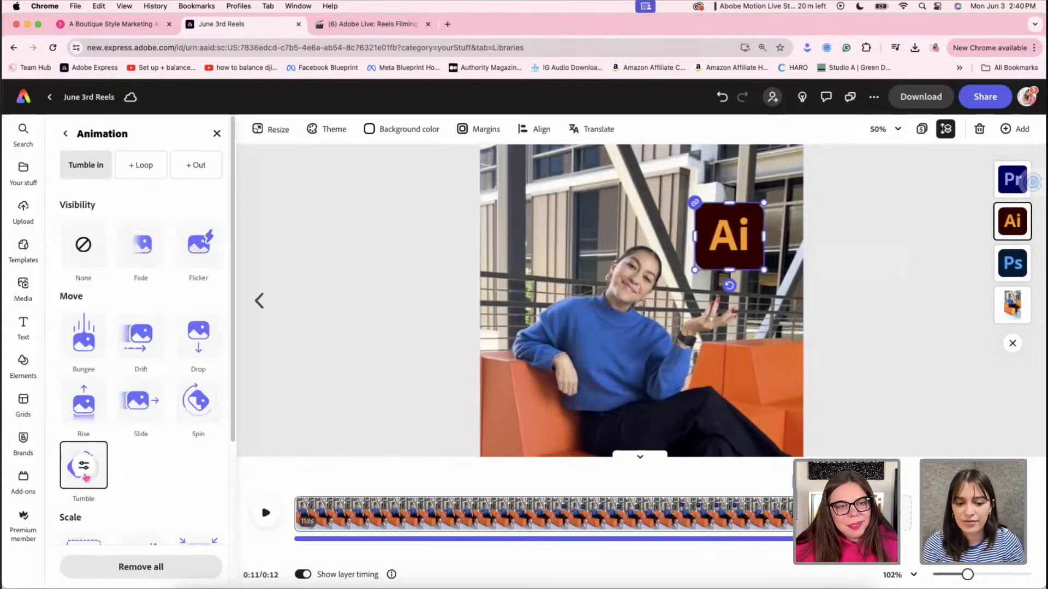
pyautogui.click(83, 465)
pyautogui.moveTo(90, 327); pyautogui.dragTo(75, 327)
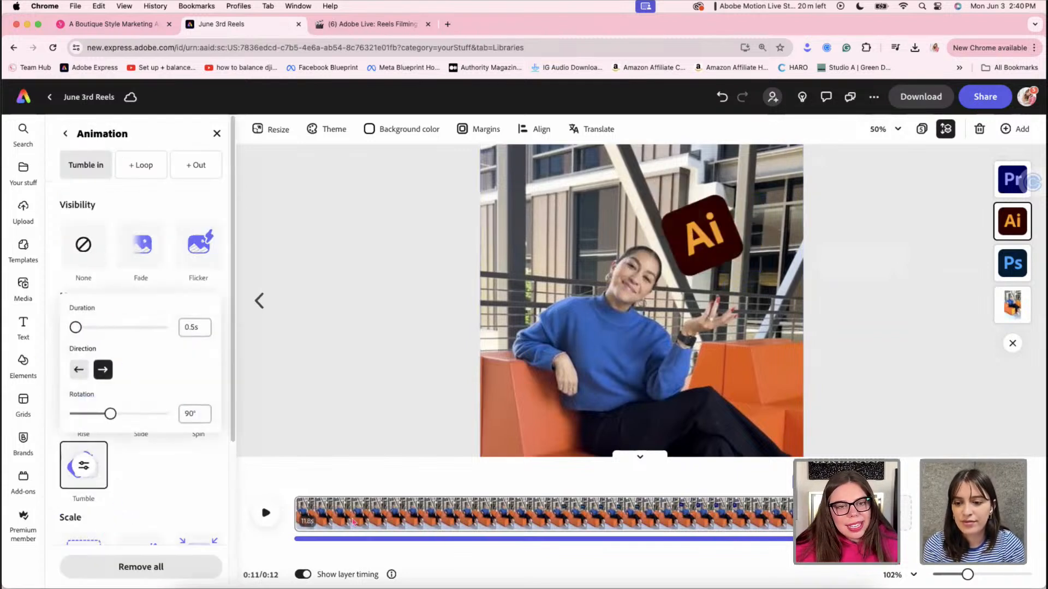
# Replay the reel to the end to check the logo entrances, and return the playhead to 0:00
pyautogui.click(284, 480)
pyautogui.click(298, 479)
pyautogui.press('space')
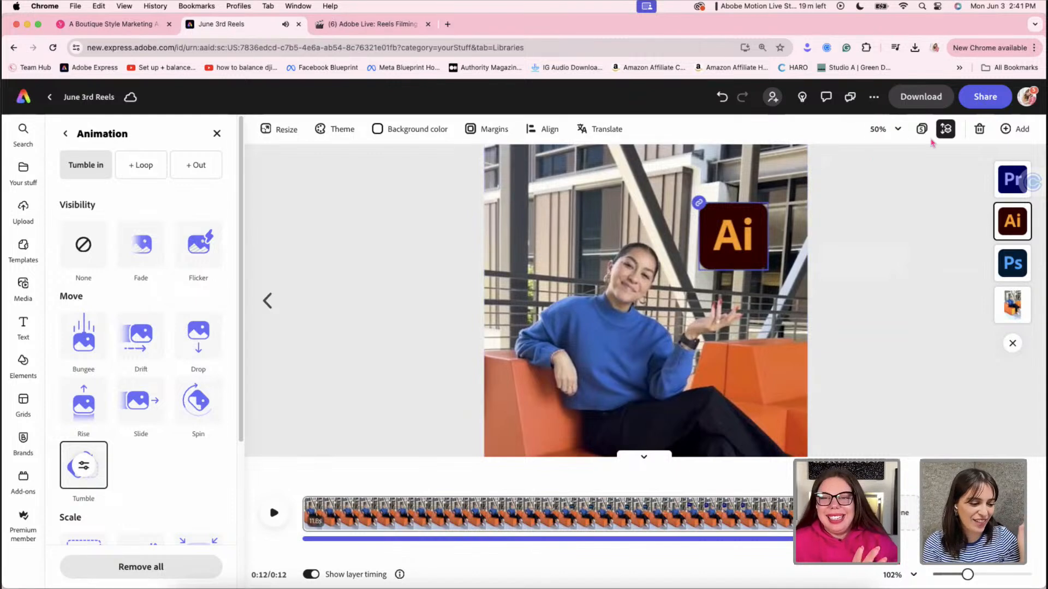
pyautogui.moveTo(965, 580); pyautogui.dragTo(955, 579)
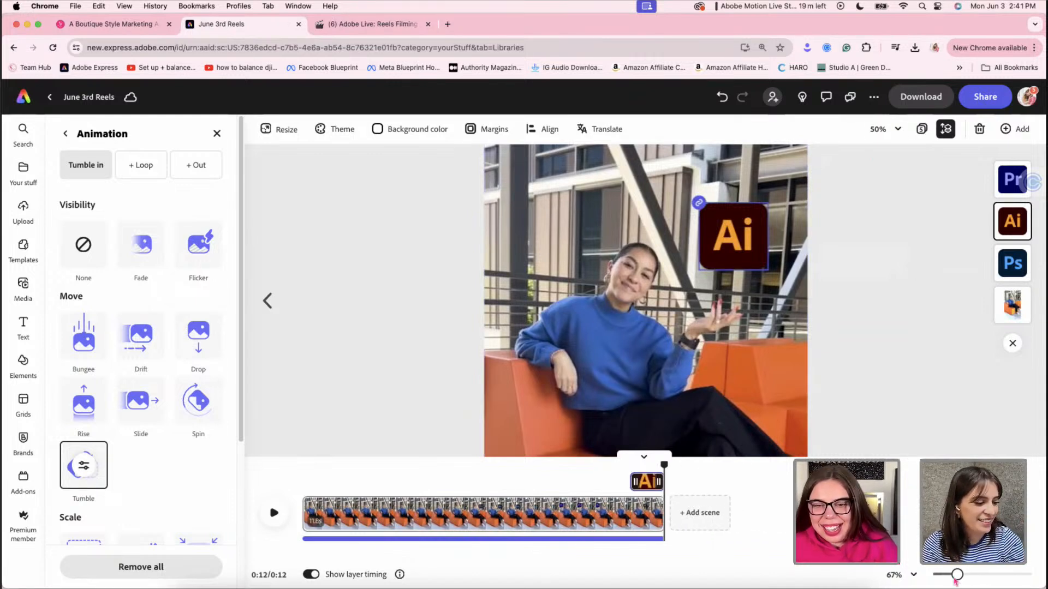
pyautogui.moveTo(664, 465); pyautogui.dragTo(273, 470)
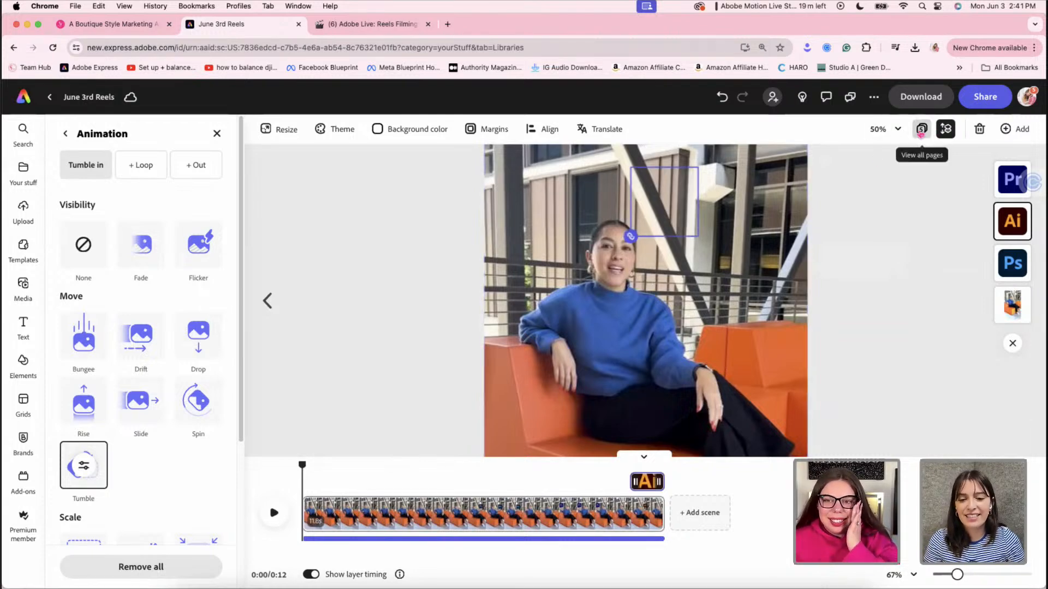
# Open page 4 of the project and lock its background video
pyautogui.click(922, 130)
pyautogui.doubleClick(473, 309)
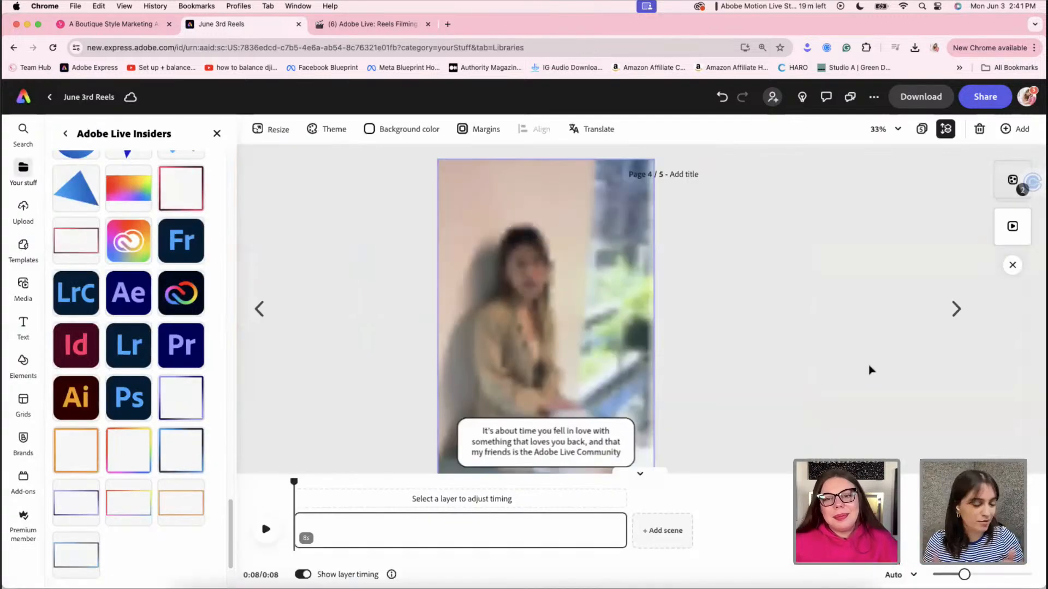
pyautogui.moveTo(799, 384); pyautogui.dragTo(631, 362)
pyautogui.click(765, 369)
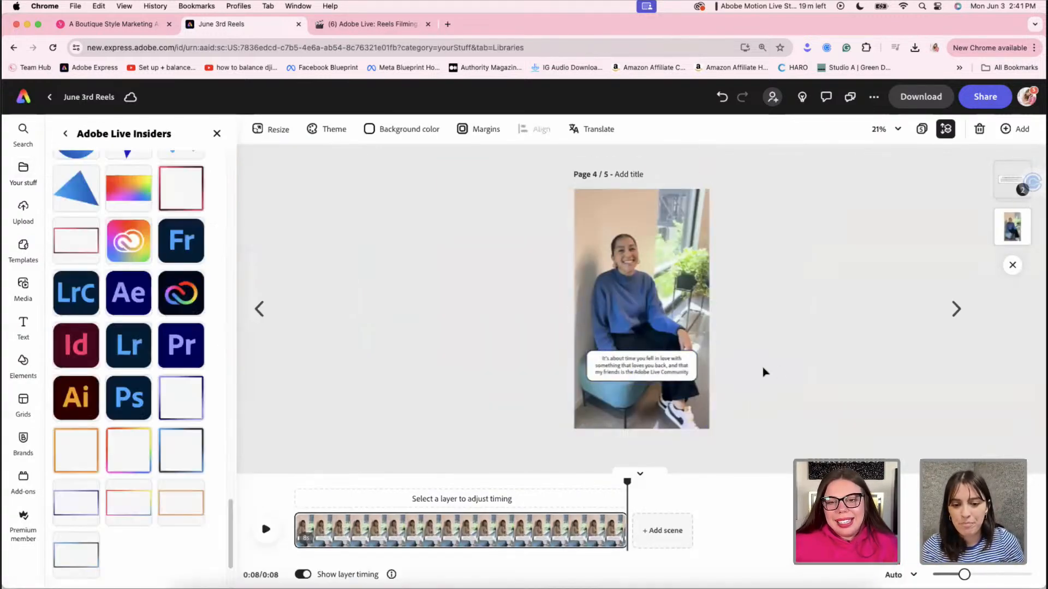
pyautogui.click(688, 266)
pyautogui.rightClick(688, 265)
pyautogui.click(767, 472)
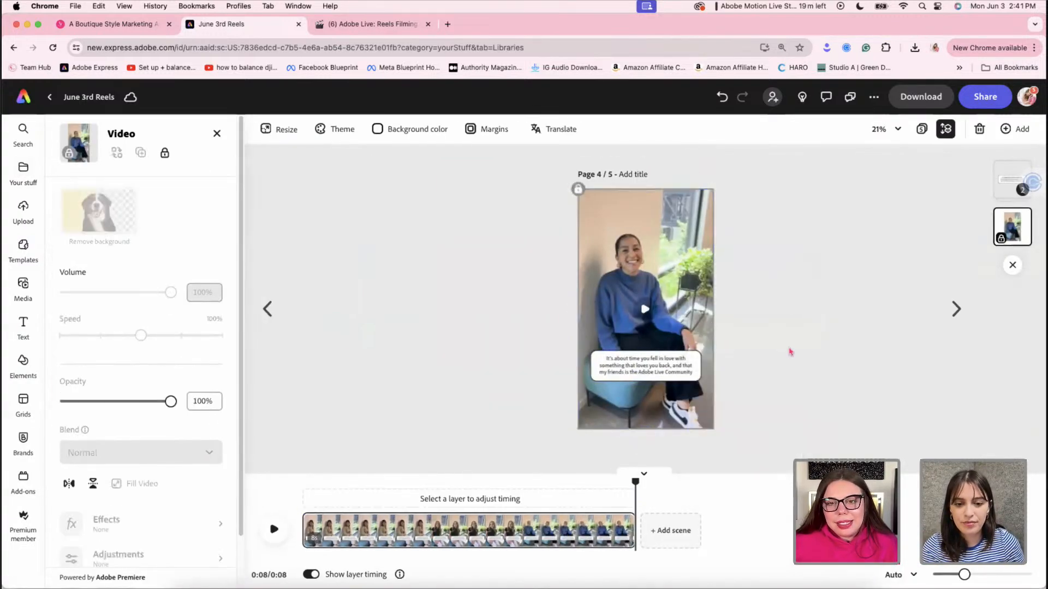
# Copy the grouped caption box from page 4 and paste it onto page 5
pyautogui.click(609, 360)
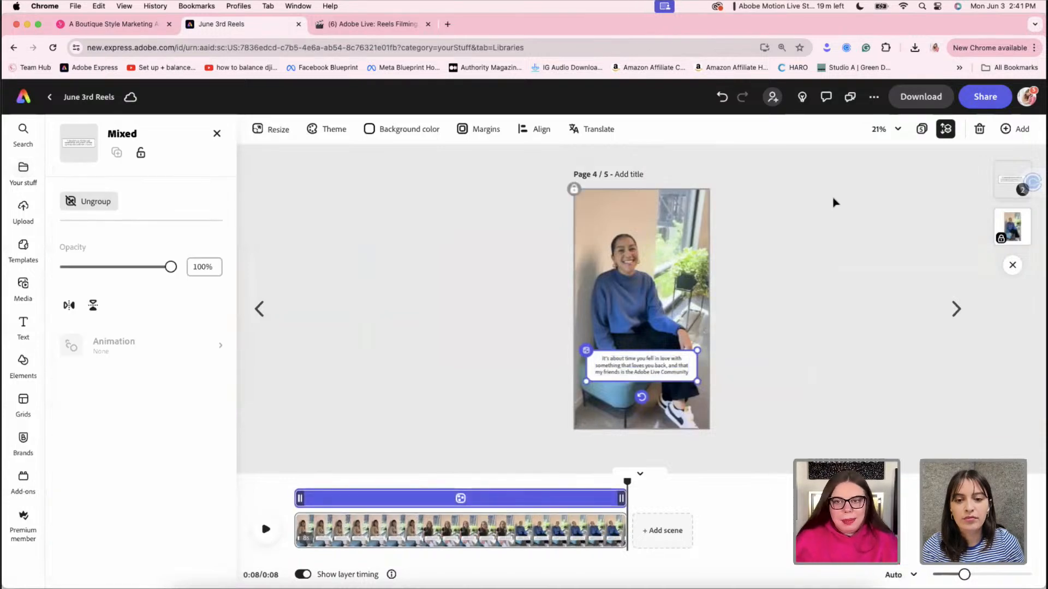
pyautogui.click(922, 128)
pyautogui.doubleClick(570, 296)
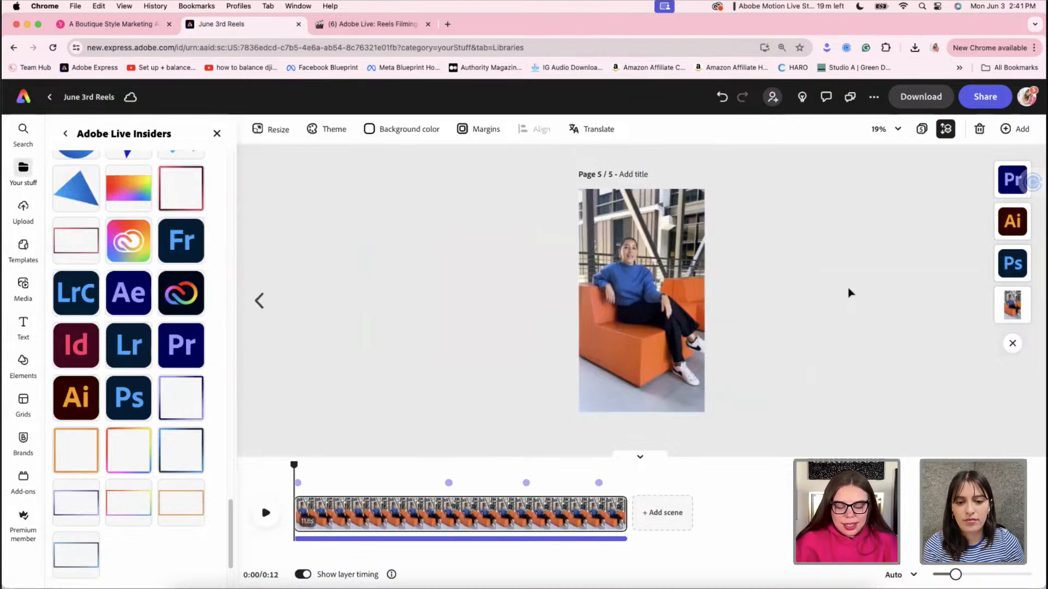
pyautogui.press('super+v')
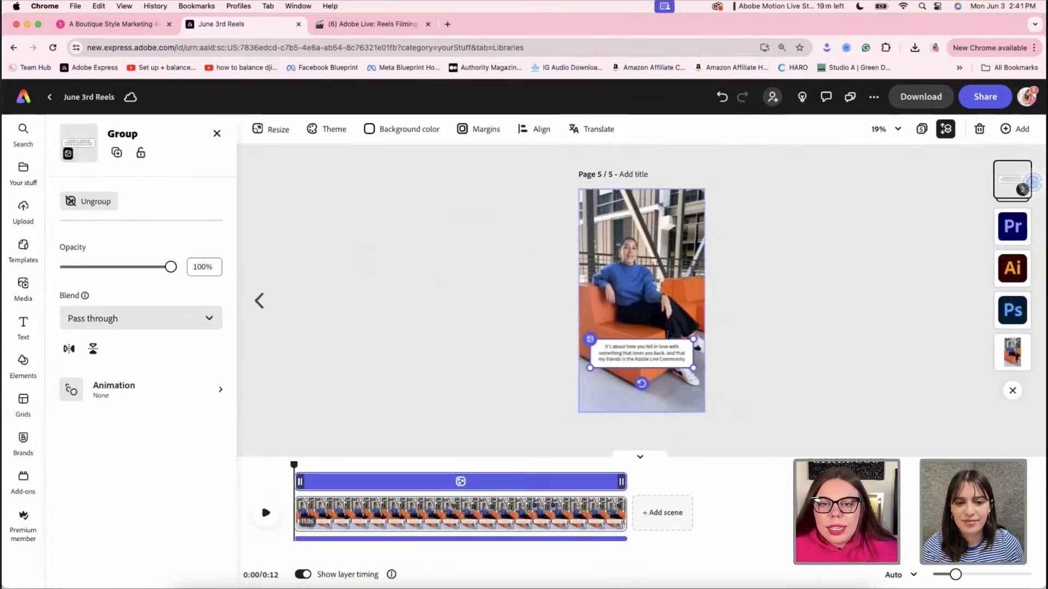
# Replace the pasted caption's text on page 5 with "POV: Someone asking what programs I use to edit my content"
pyautogui.doubleClick(660, 353)
pyautogui.press('super+a')
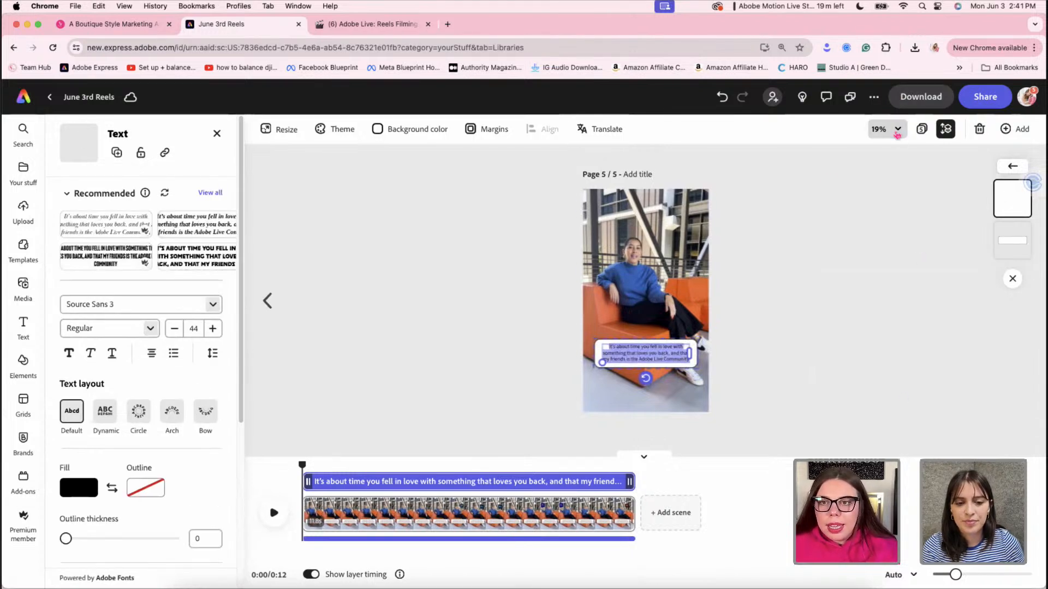
pyautogui.click(884, 129)
pyautogui.click(823, 243)
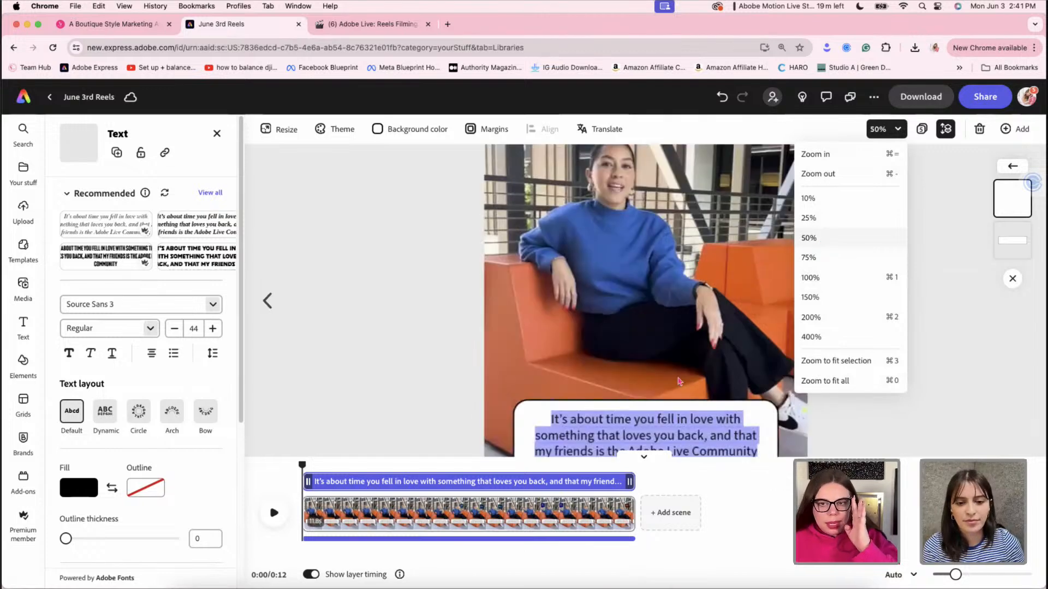
pyautogui.scroll(-1, 430, 336)
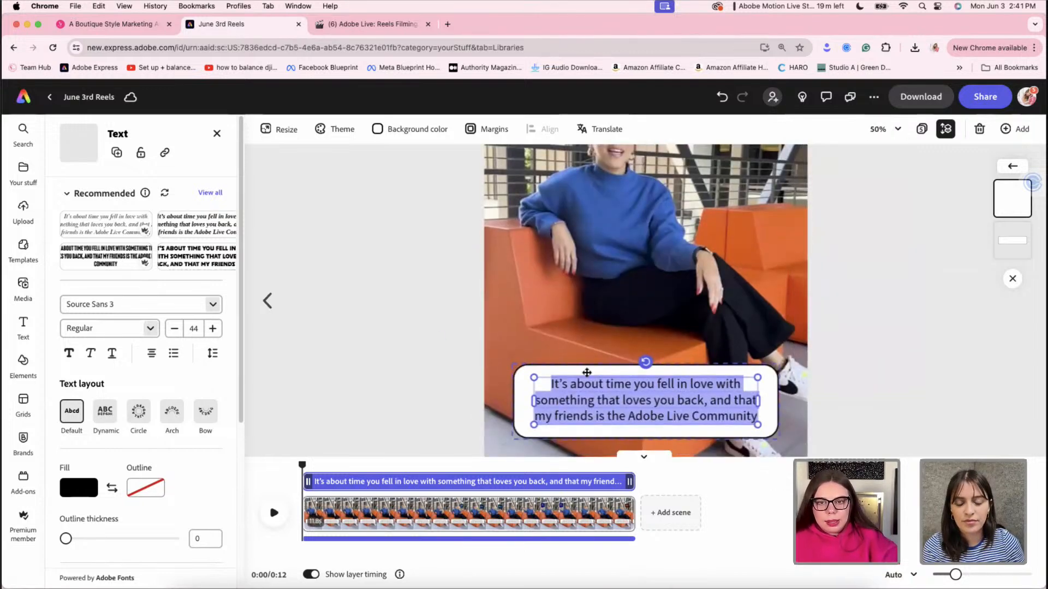
pyautogui.click(608, 380)
pyautogui.doubleClick(615, 393)
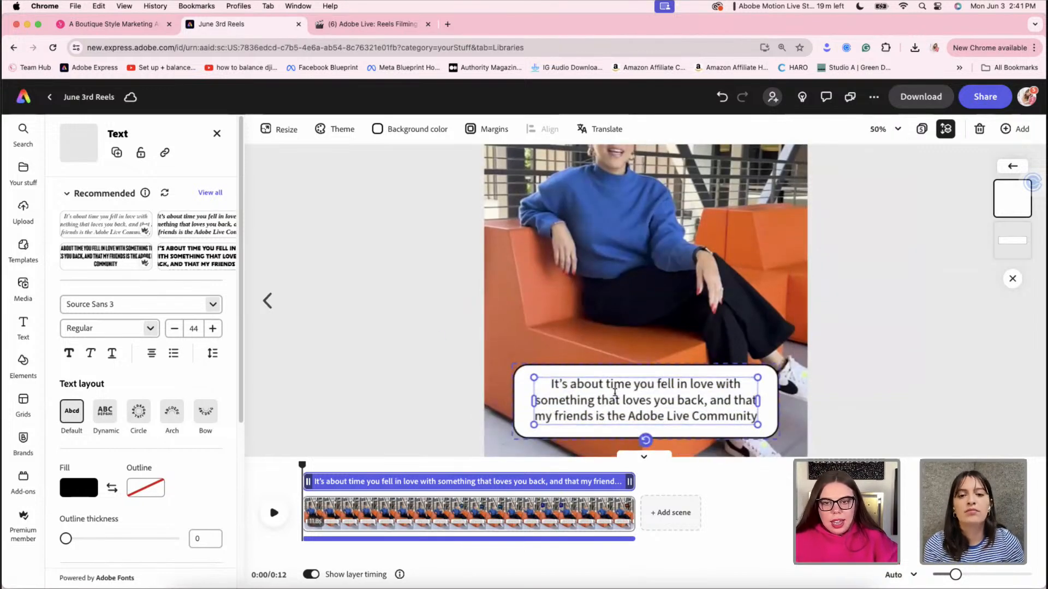
pyautogui.tripleClick(614, 392)
pyautogui.write('POV')
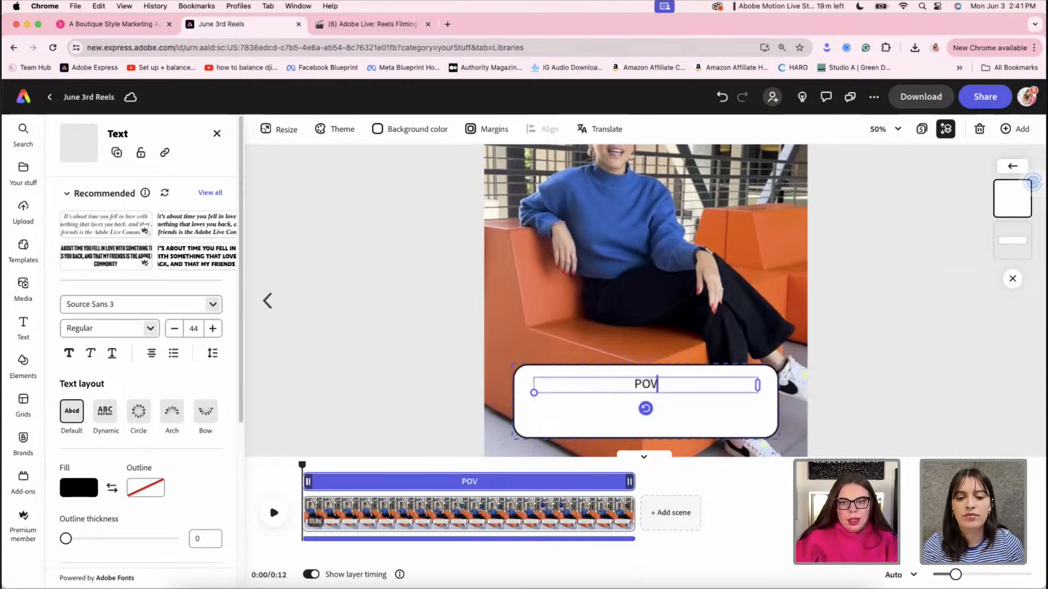
pyautogui.write(': So')
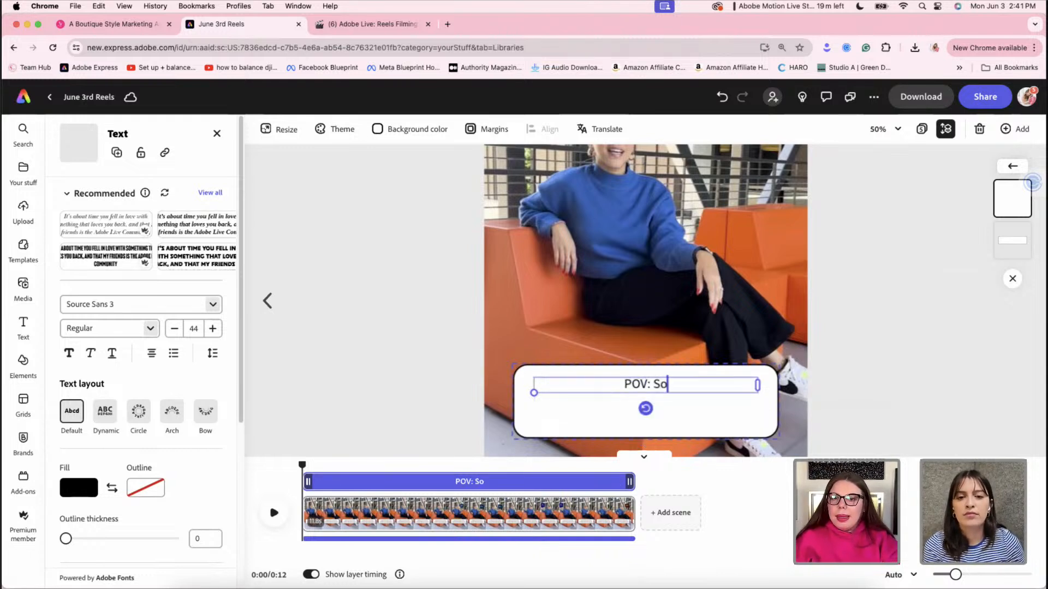
pyautogui.write('meone asking what pl')
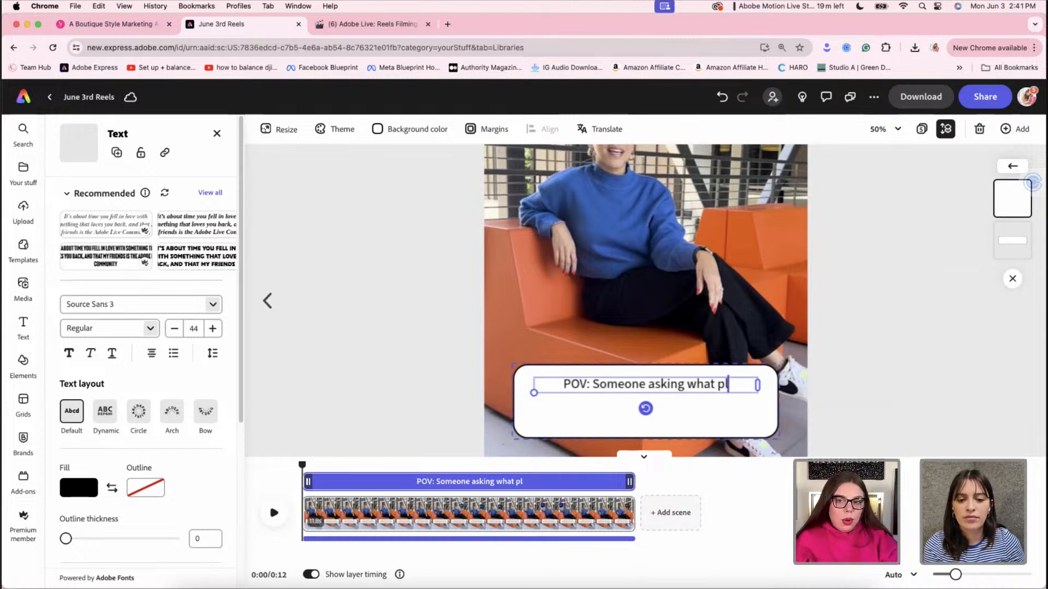
pyautogui.press('BackSpace')
pyautogui.write('rograms')
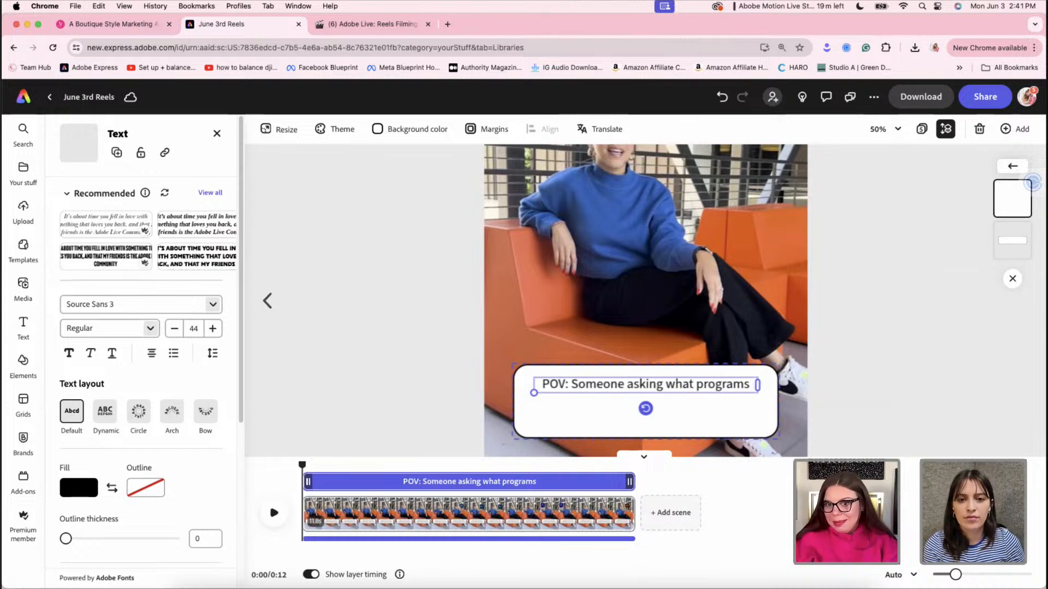
pyautogui.write(' I use to edit my content')
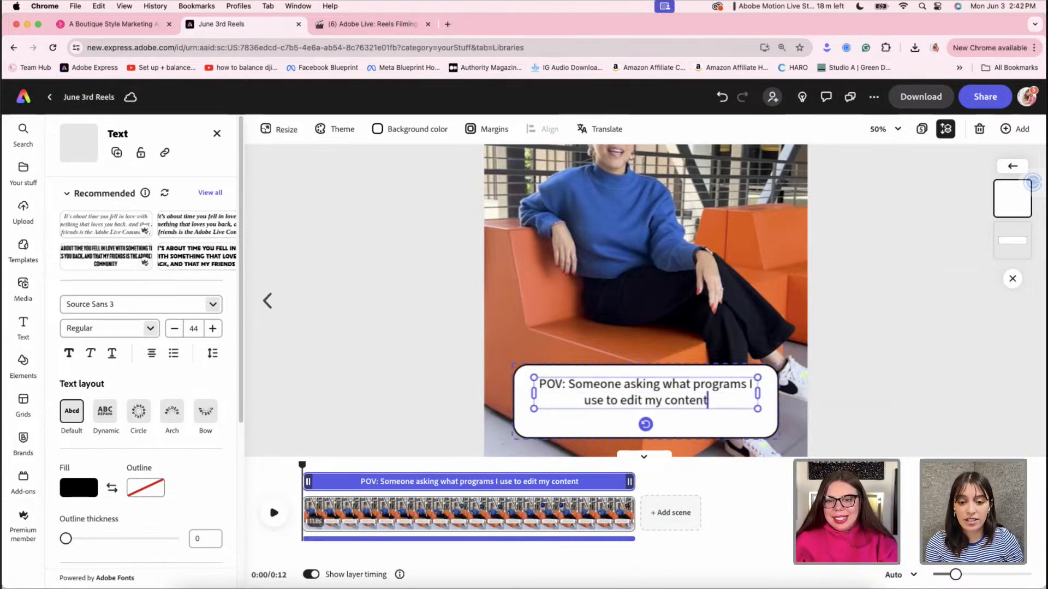
# Reduce the height of the caption's white rectangle from its lower edge to fit the two lines of text
pyautogui.click(647, 432)
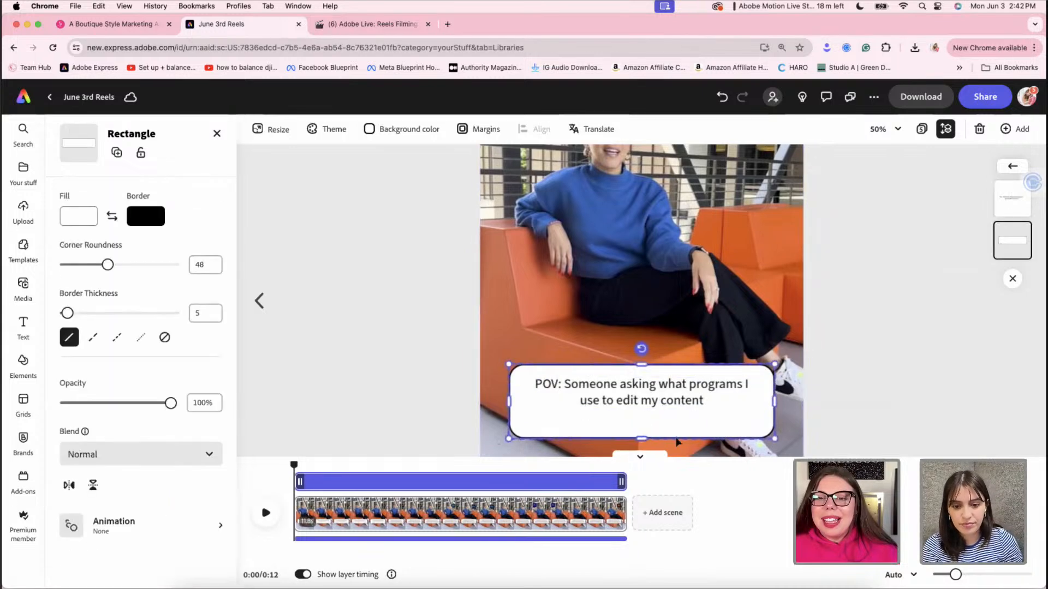
pyautogui.moveTo(645, 438); pyautogui.dragTo(646, 419)
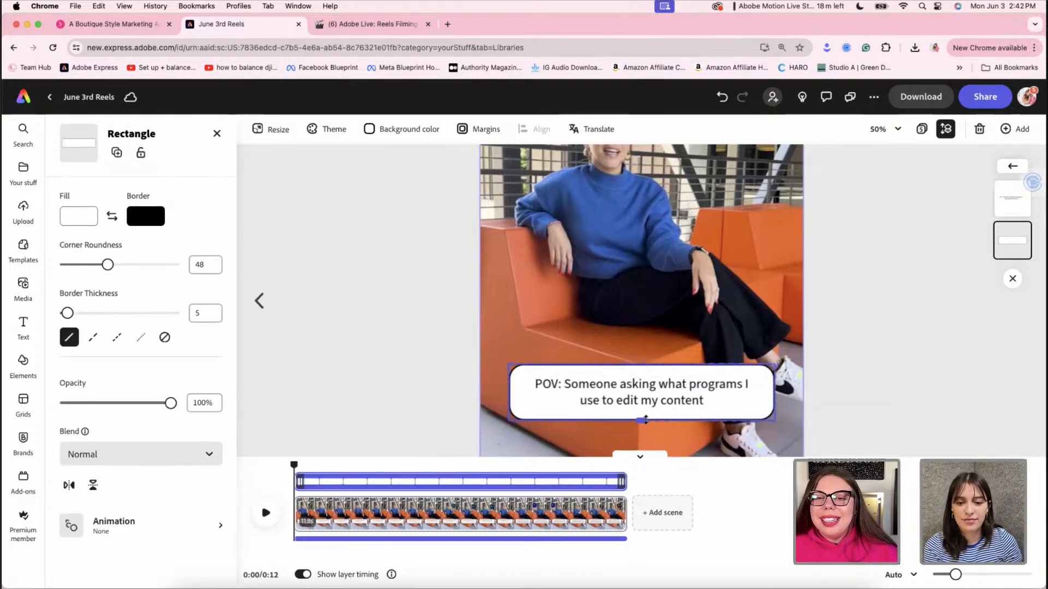
pyautogui.click(664, 400)
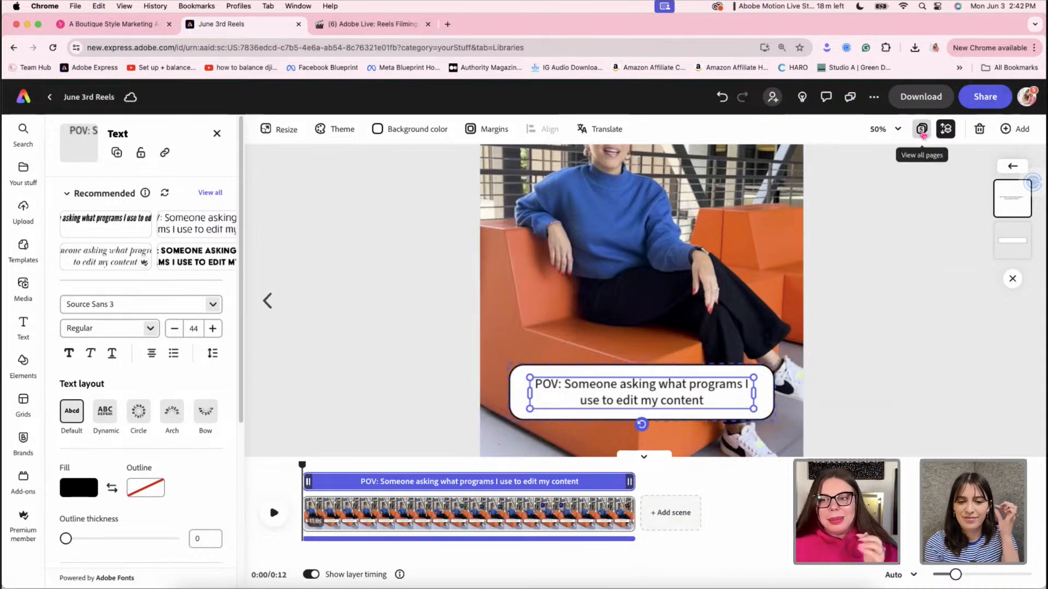
# Show page 5 in full with the timeline collapsed and play the reel from the start to preview it
pyautogui.click(922, 133)
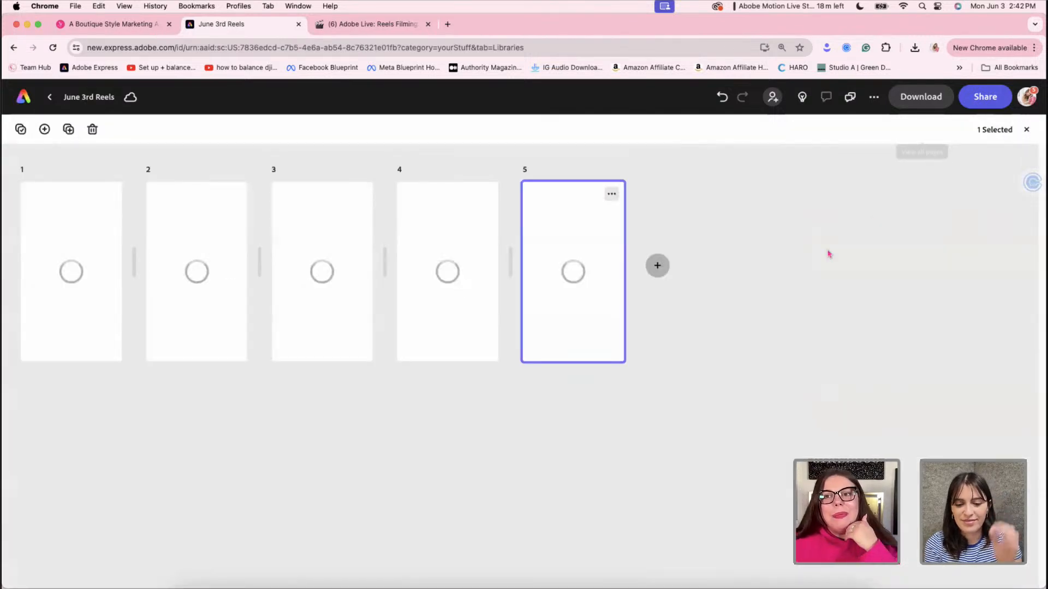
pyautogui.doubleClick(576, 273)
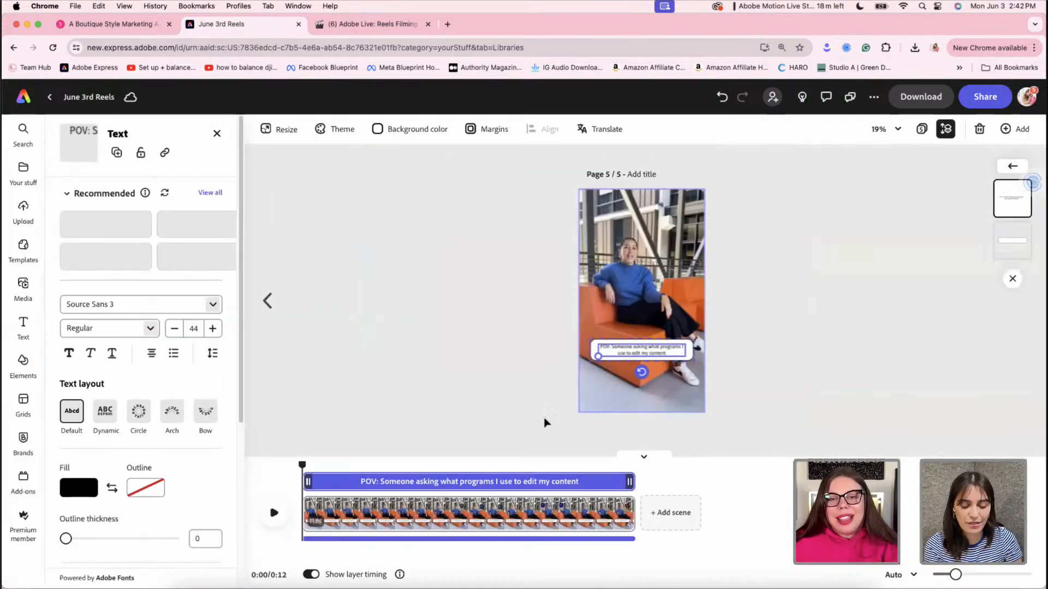
pyautogui.click(770, 282)
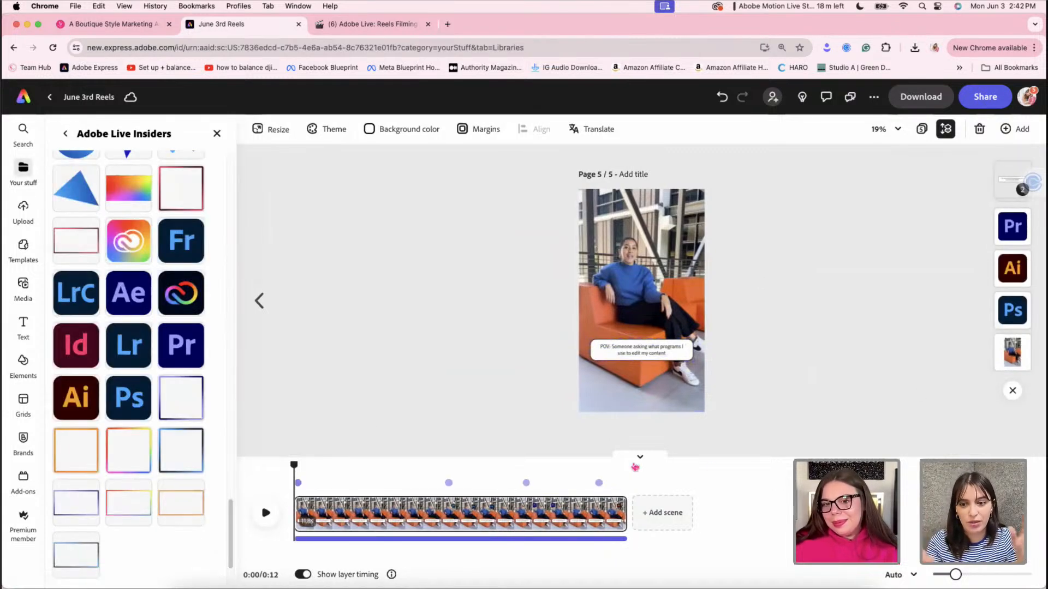
pyautogui.click(633, 465)
pyautogui.click(638, 458)
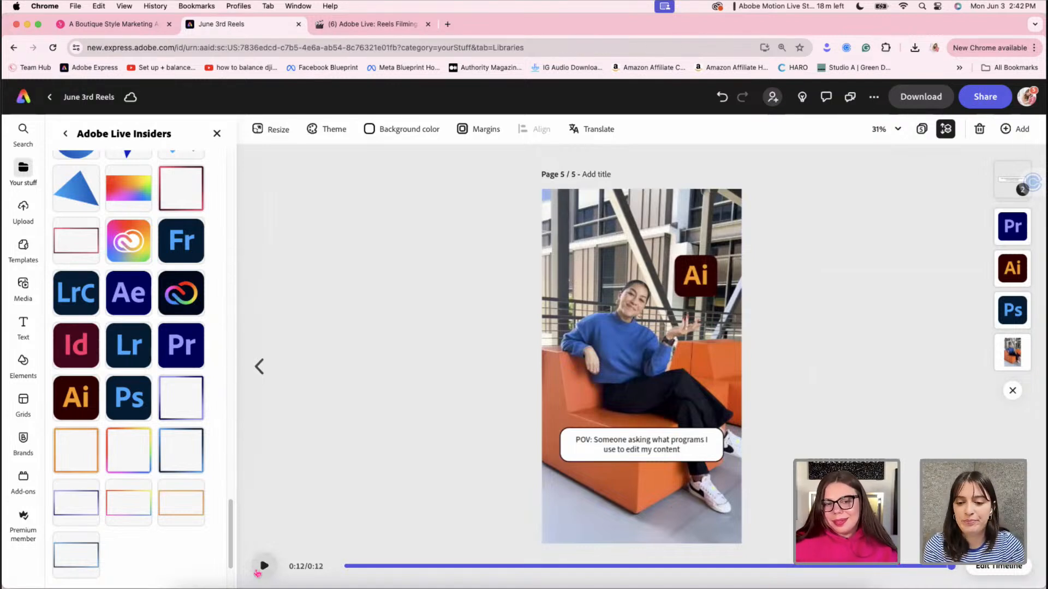
pyautogui.click(258, 572)
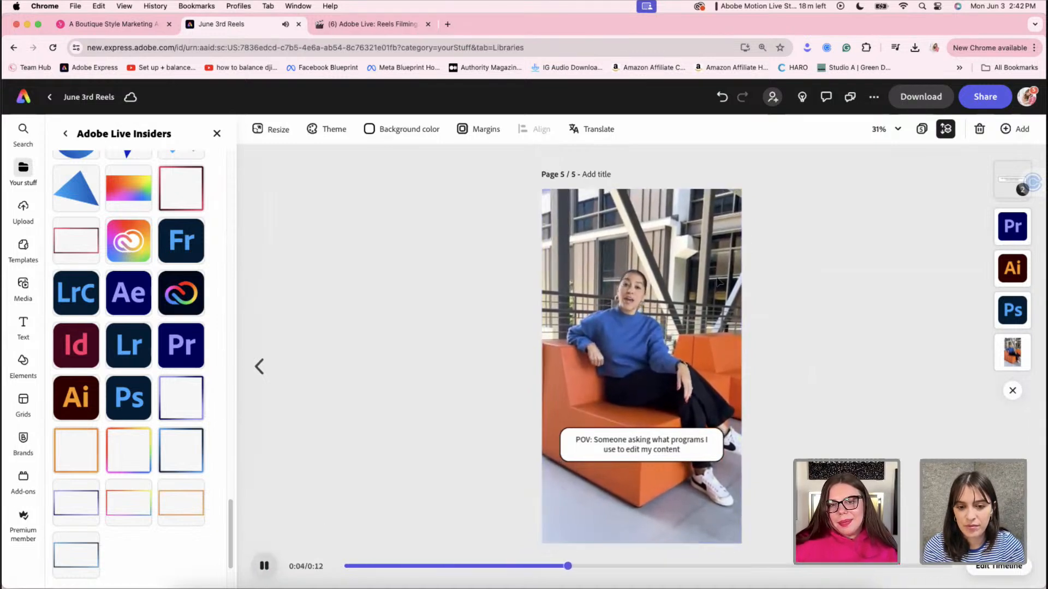
# Mute the background video on page 5
pyautogui.click(617, 388)
pyautogui.click(68, 321)
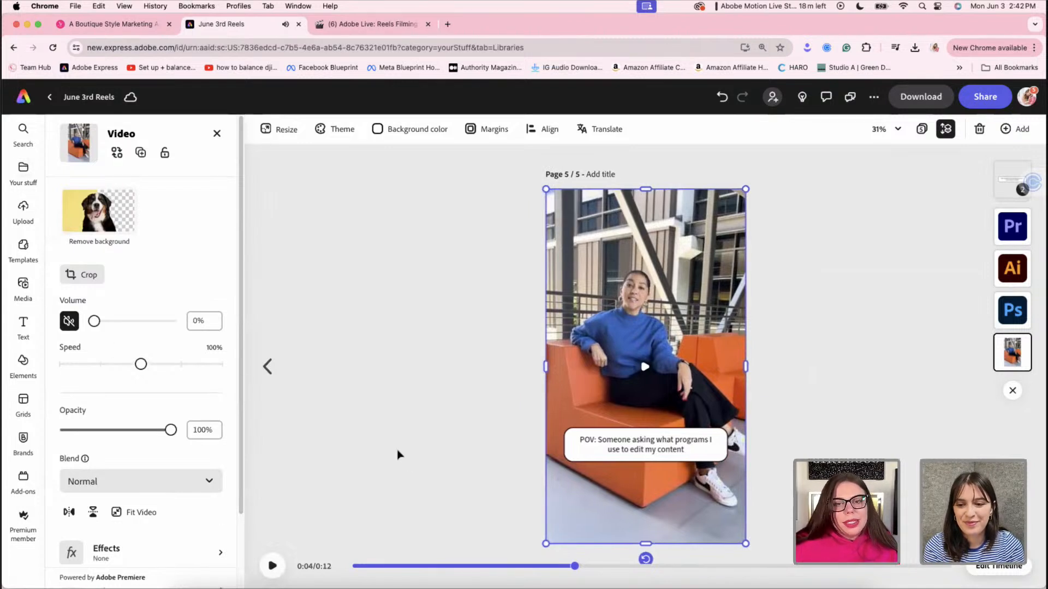
# Play page 5's muted reel from about 1 second through to the end, and show the overview of all pages
pyautogui.click(380, 567)
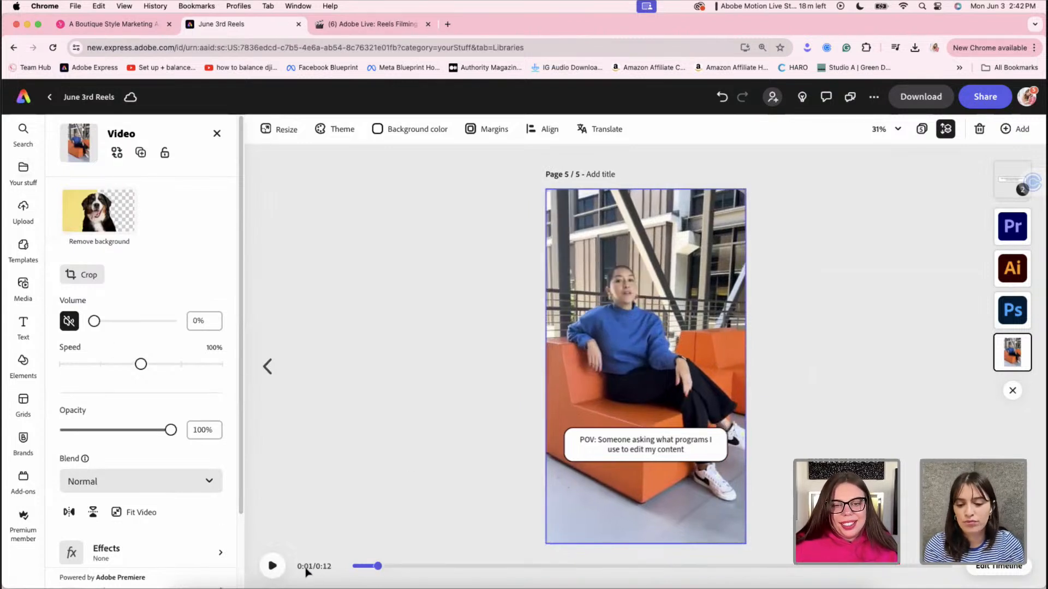
pyautogui.click(272, 566)
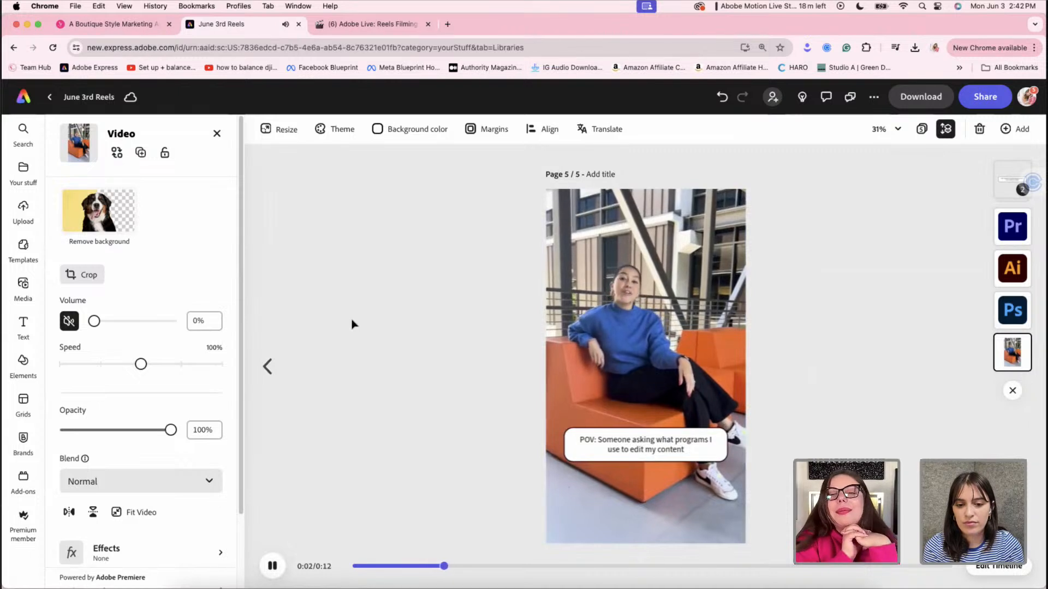
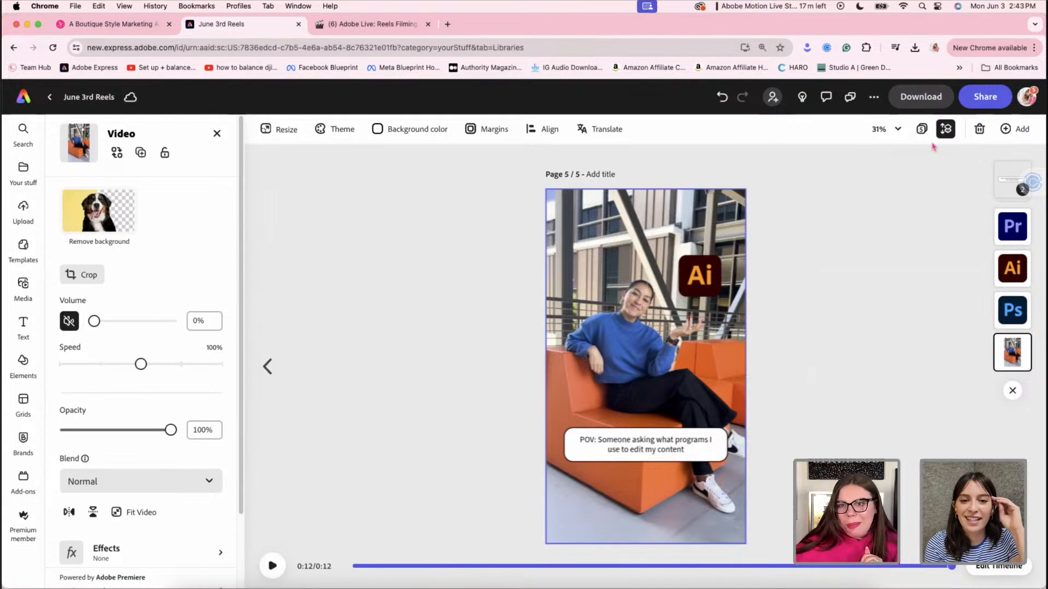
pyautogui.click(922, 129)
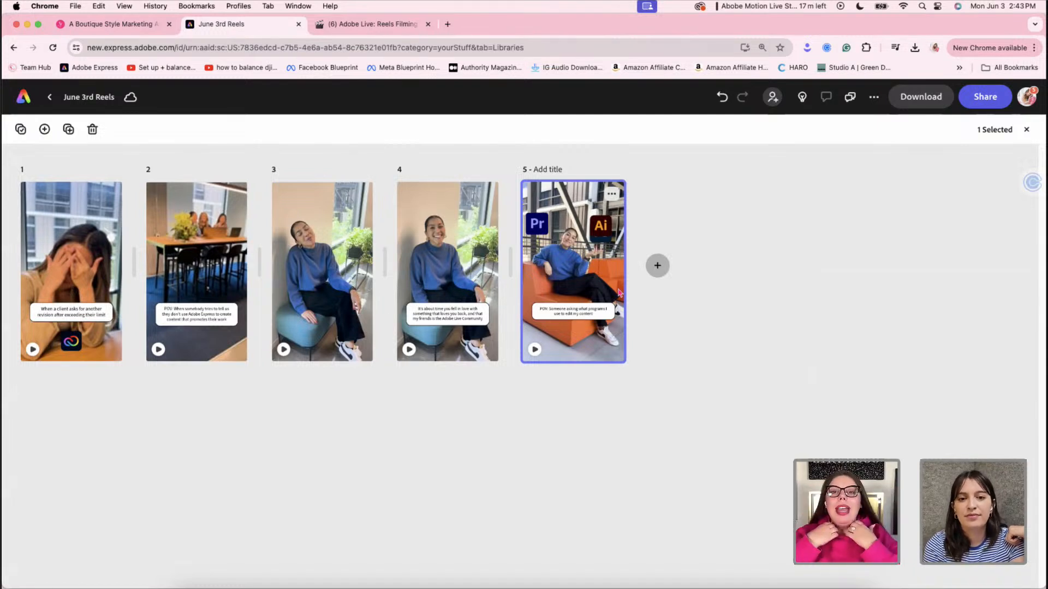
# Open instagram.com in a new browser tab and view the "Day in the Life" reel on the agency's own profile as a cover example
pyautogui.click(447, 24)
pyautogui.write('instagram.com')
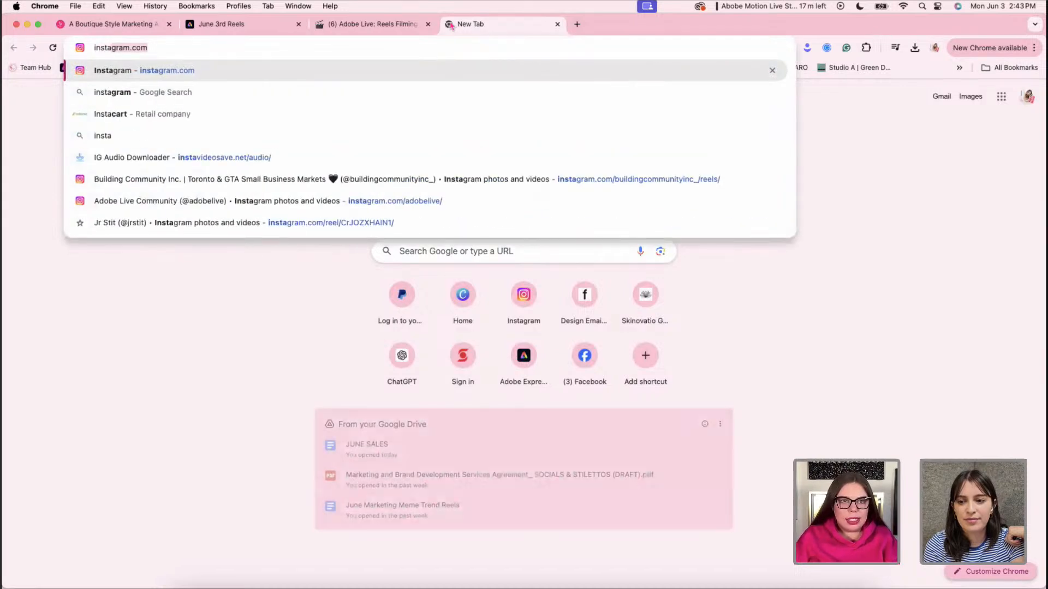
pyautogui.press('Return')
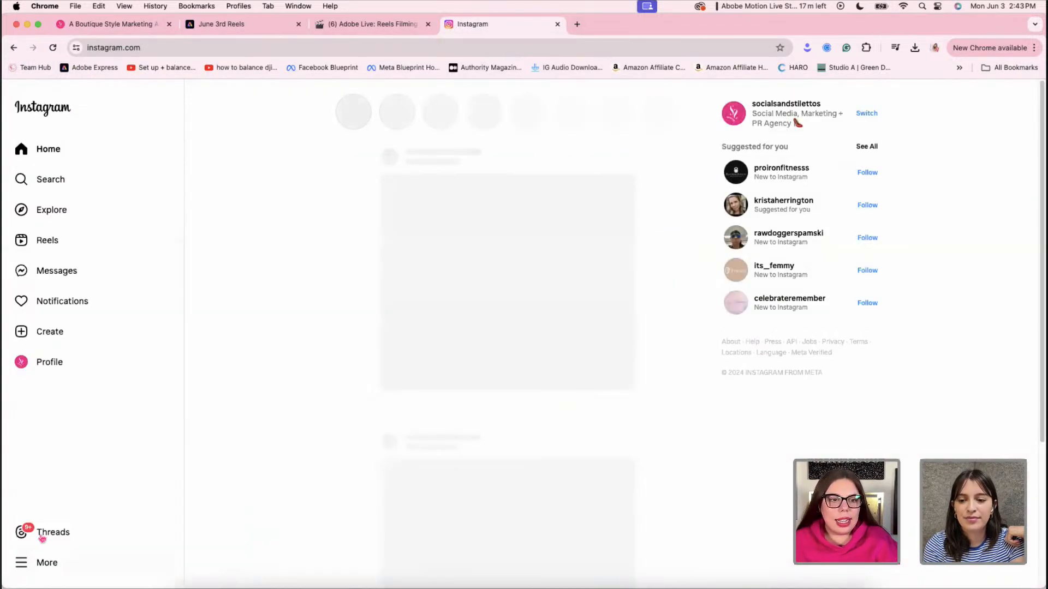
pyautogui.click(47, 362)
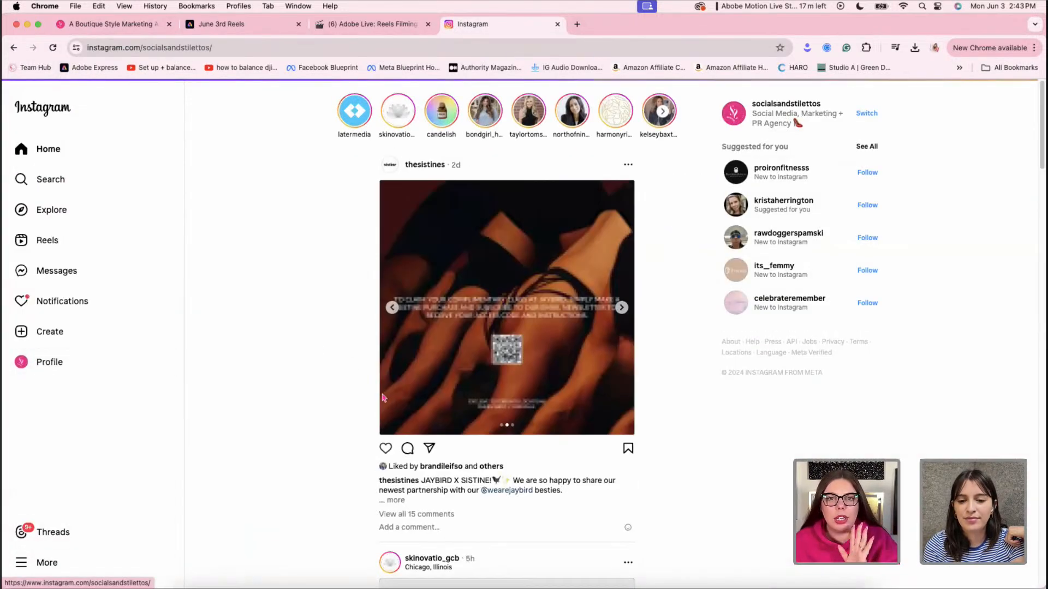
pyautogui.scroll(-3, 441, 433)
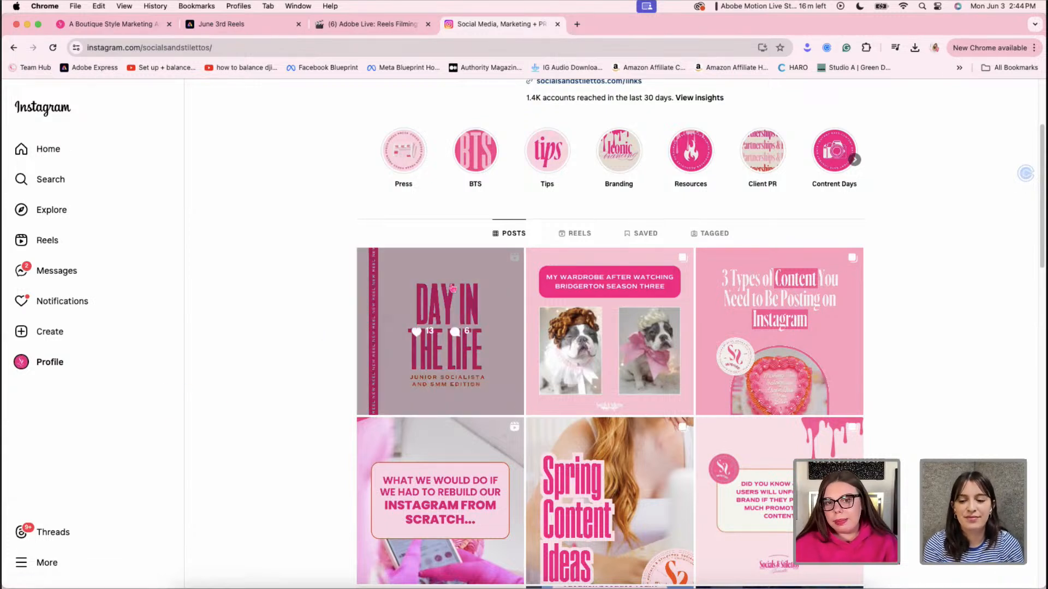
pyautogui.click(491, 366)
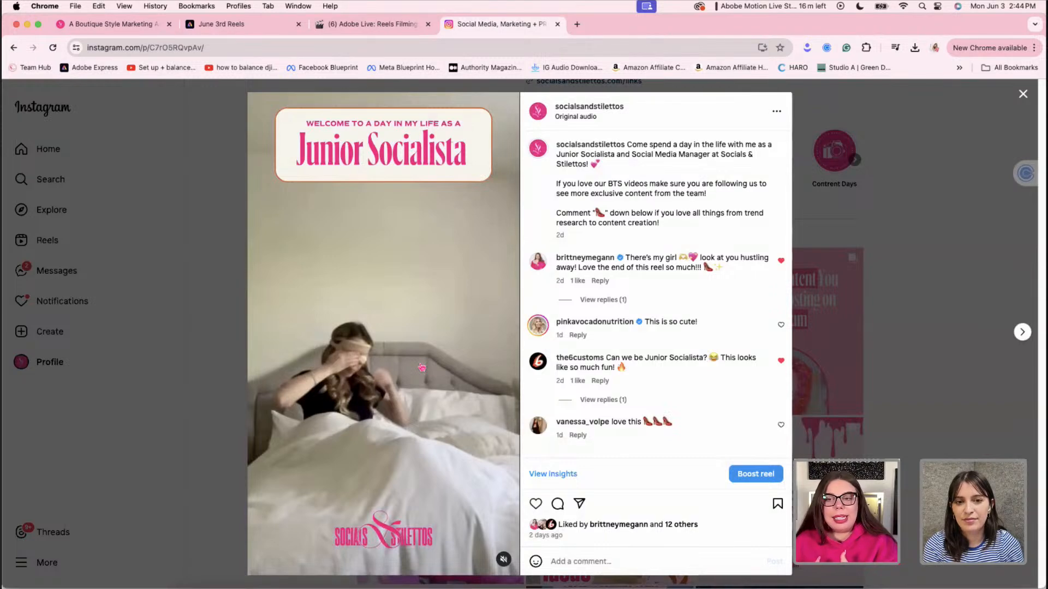
pyautogui.click(181, 301)
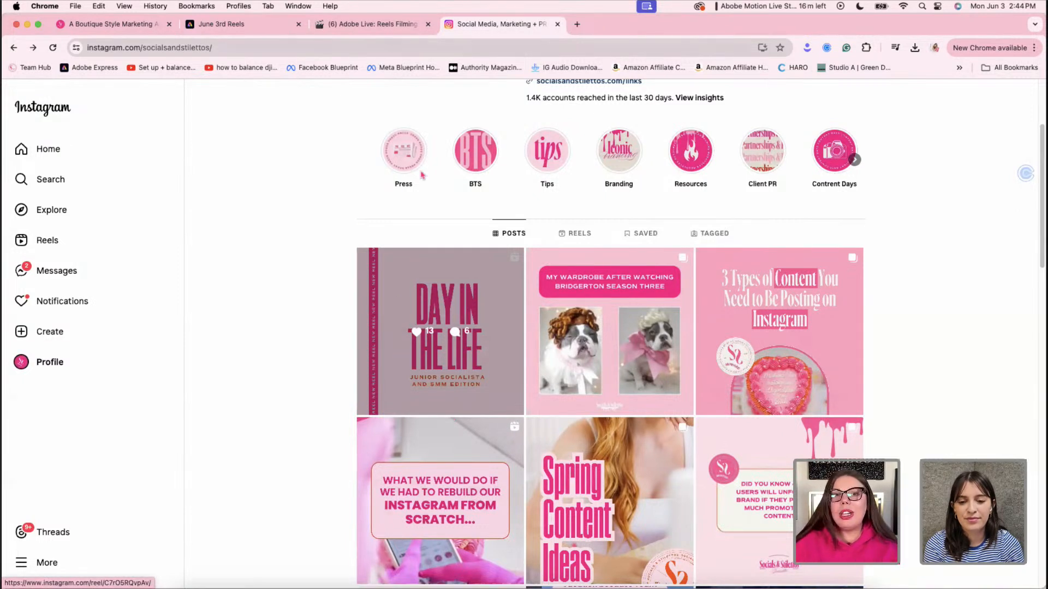
# Return to the June 3rd Reels design in Adobe Express and add a blank page 6 after page 5
pyautogui.click(221, 24)
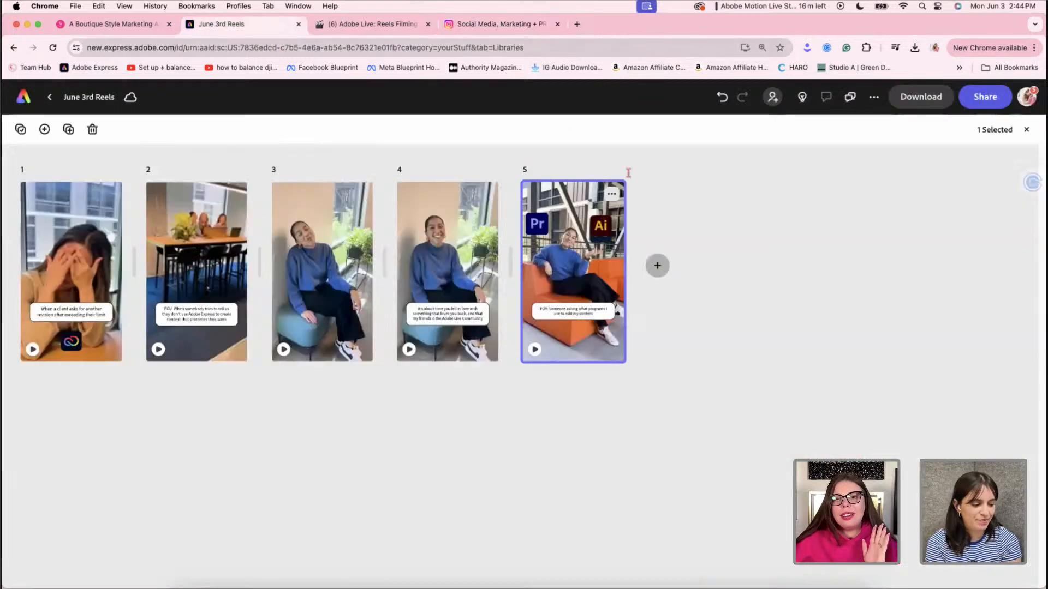
pyautogui.click(654, 268)
pyautogui.doubleClick(717, 288)
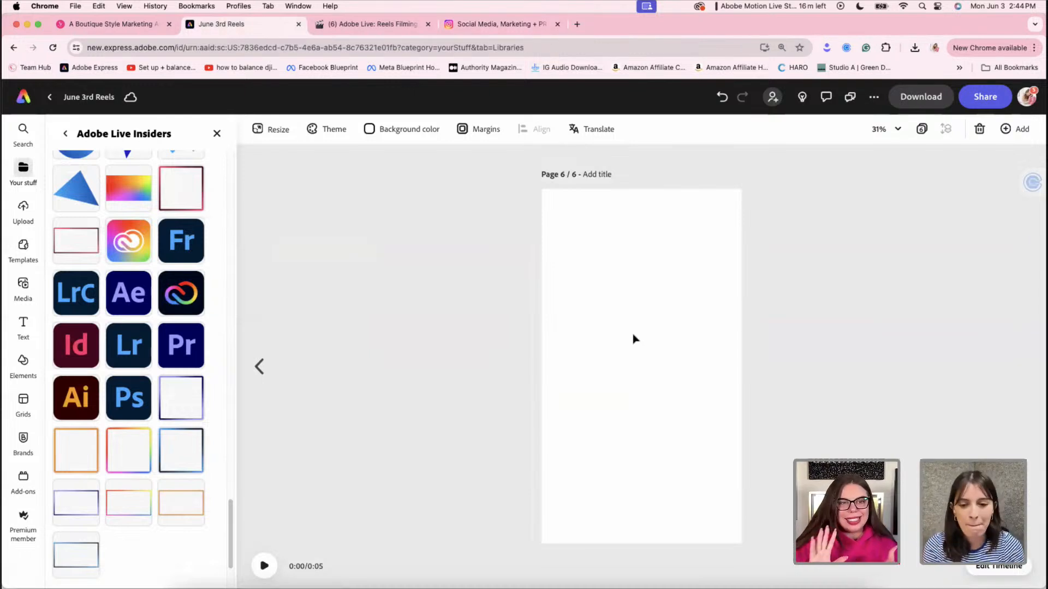
# Add the rainbow gradient from the Adobe Live Insiders library to page 6 and enlarge and position it to cover the whole page
pyautogui.scroll(3, 202, 271)
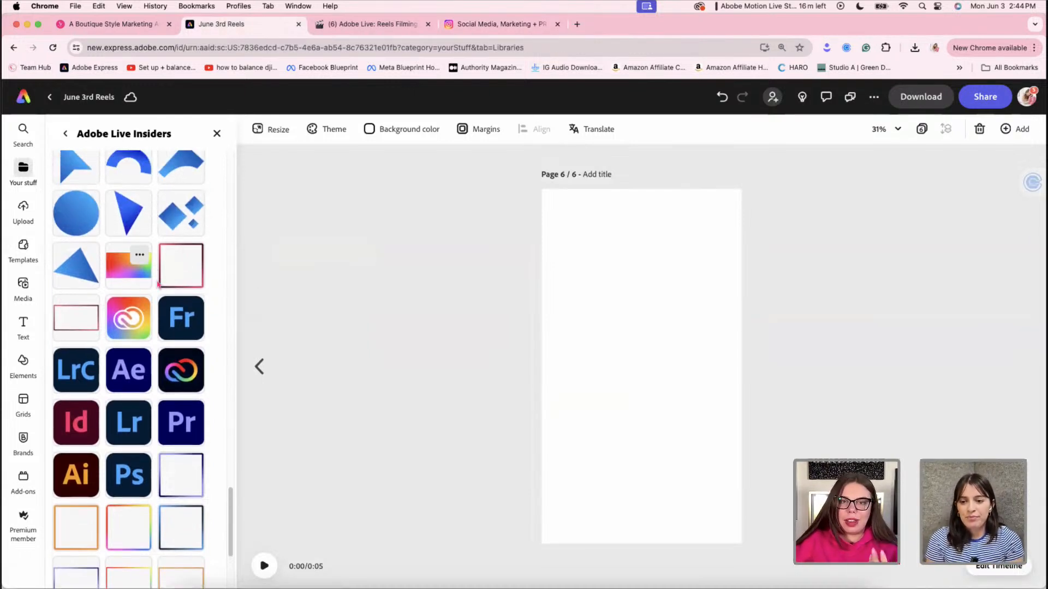
pyautogui.click(128, 260)
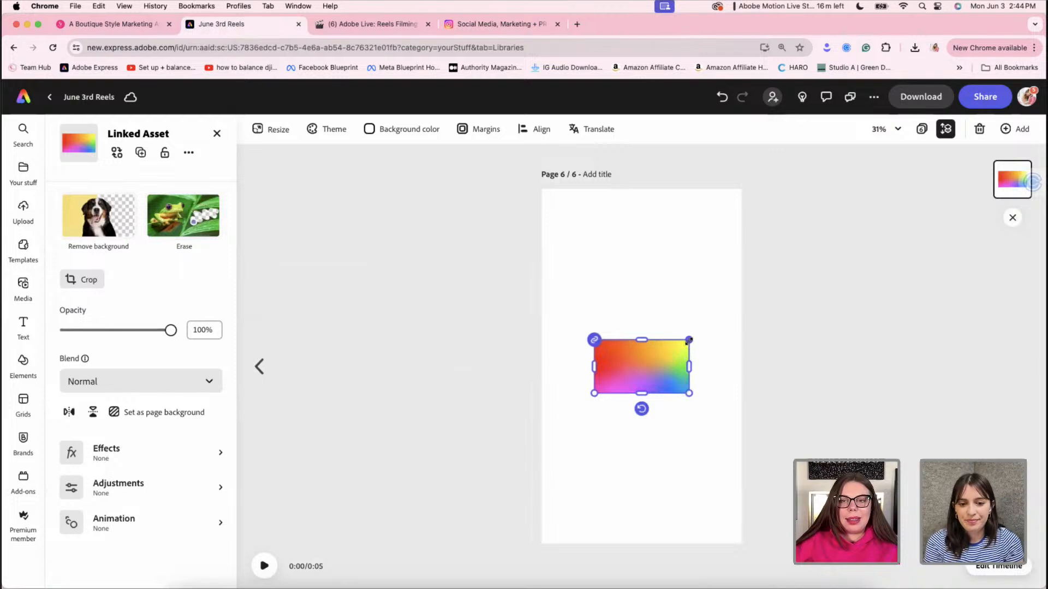
pyautogui.moveTo(688, 340); pyautogui.dragTo(895, 87)
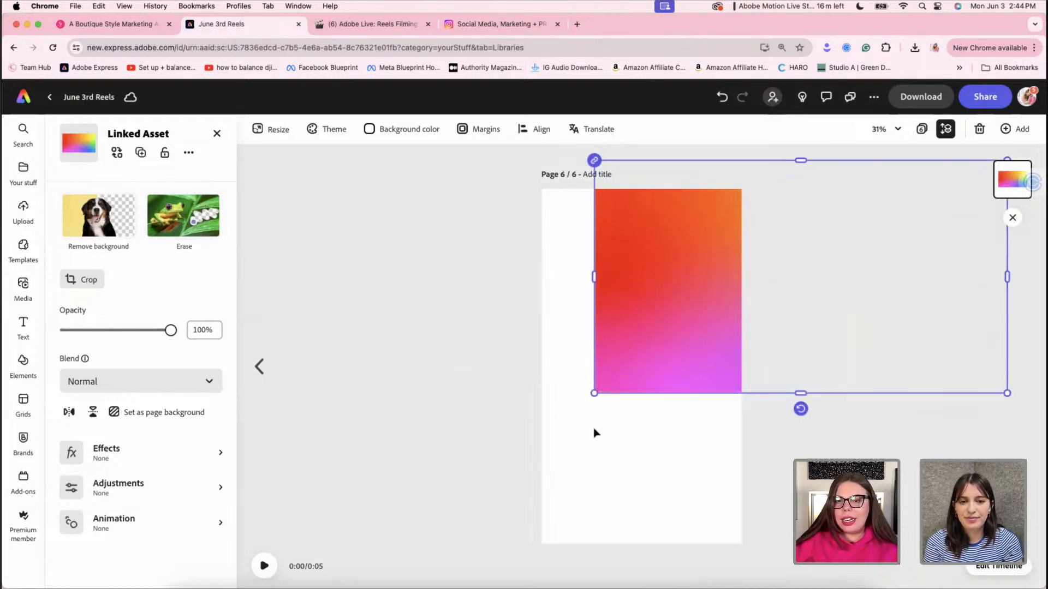
pyautogui.moveTo(593, 393); pyautogui.dragTo(316, 557)
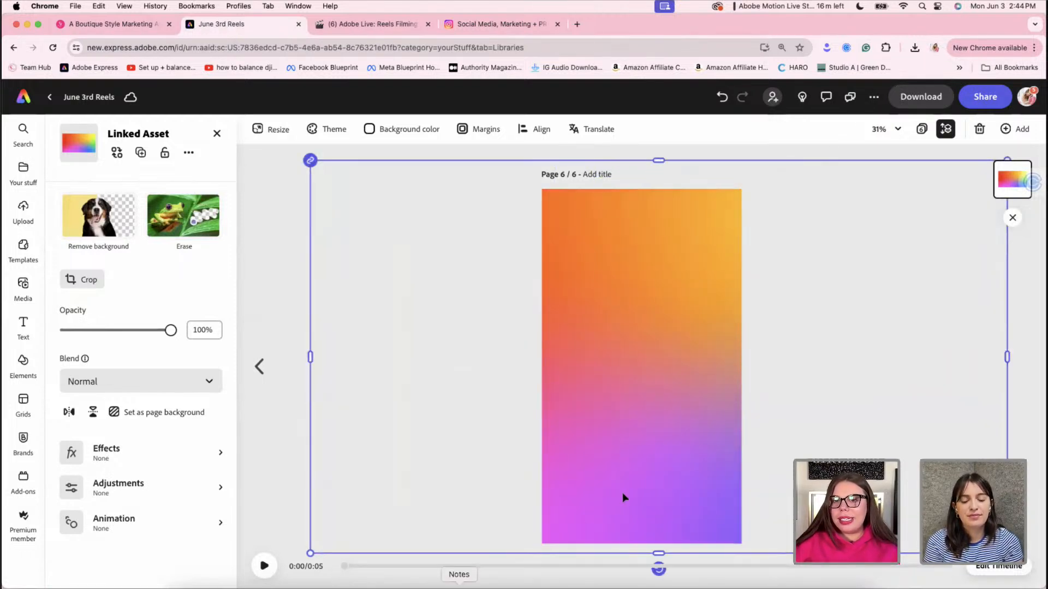
pyautogui.moveTo(519, 495); pyautogui.dragTo(627, 498)
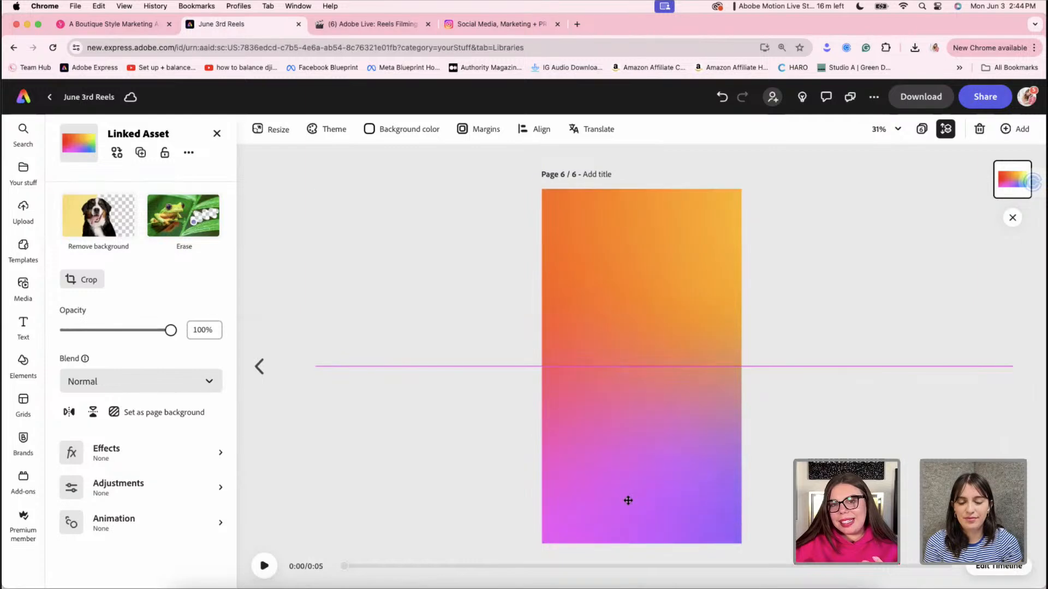
pyautogui.click(830, 166)
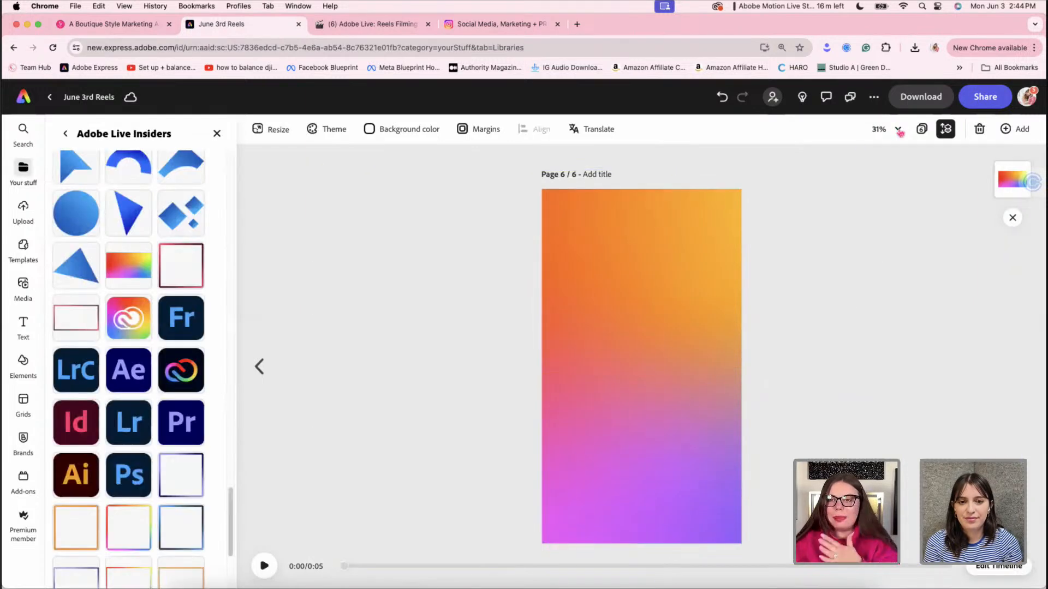
# Search Instagram for "adobe", open the adobelive profile and examine the reel covers in its post grid
pyautogui.click(497, 24)
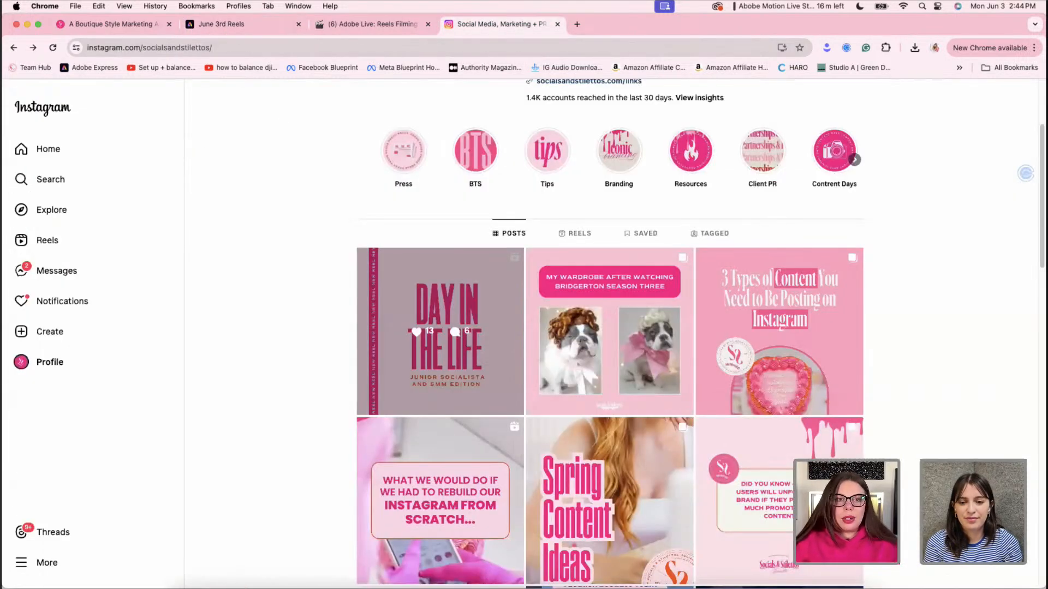
pyautogui.click(45, 181)
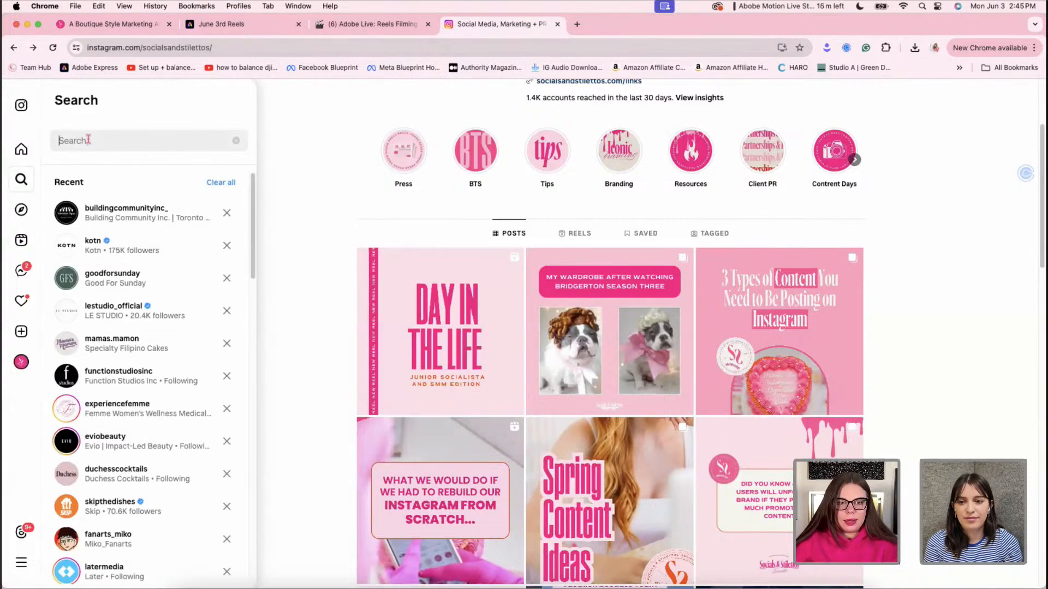
pyautogui.write('z')
pyautogui.press('BackSpace')
pyautogui.write('adobe')
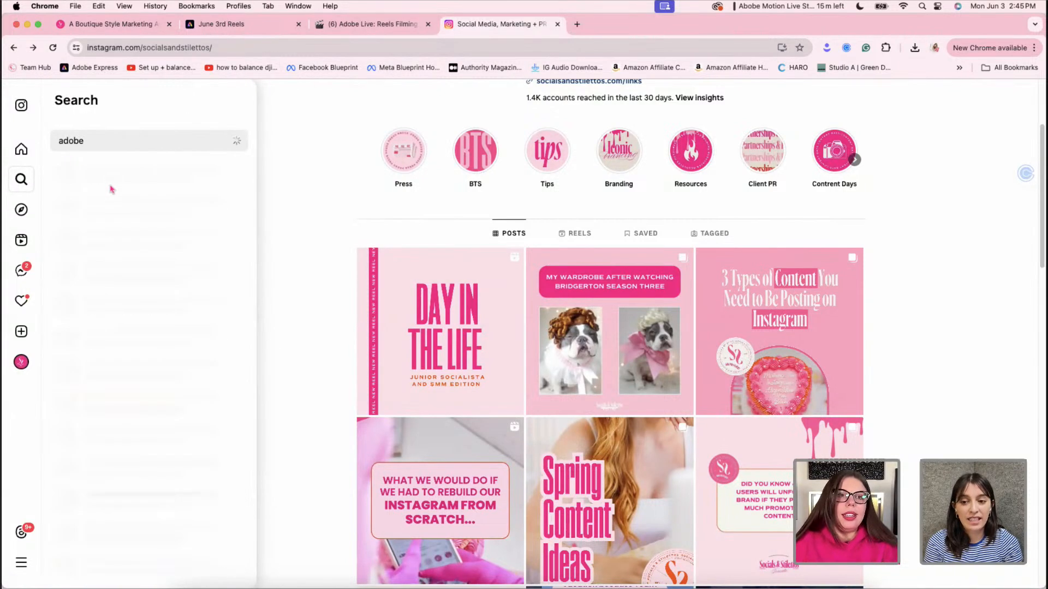
pyautogui.click(126, 399)
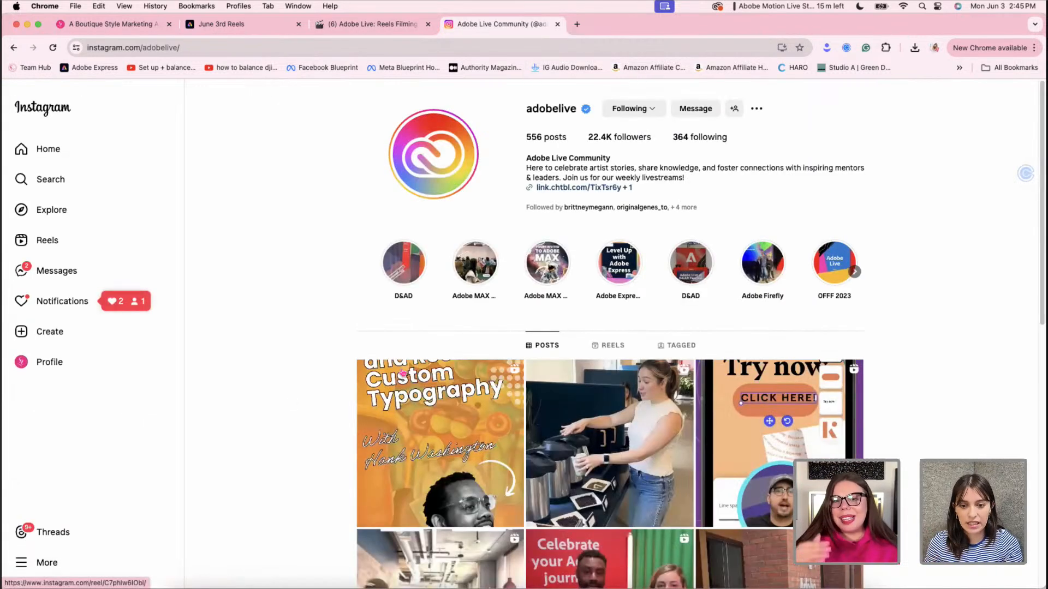
pyautogui.scroll(-10, 402, 374)
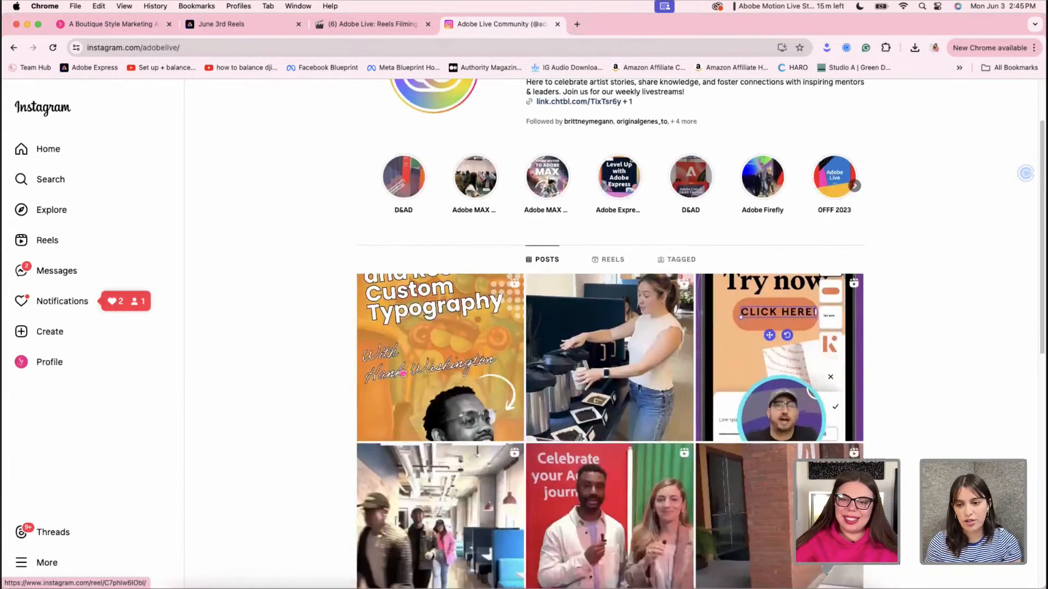
pyautogui.scroll(-5, 402, 373)
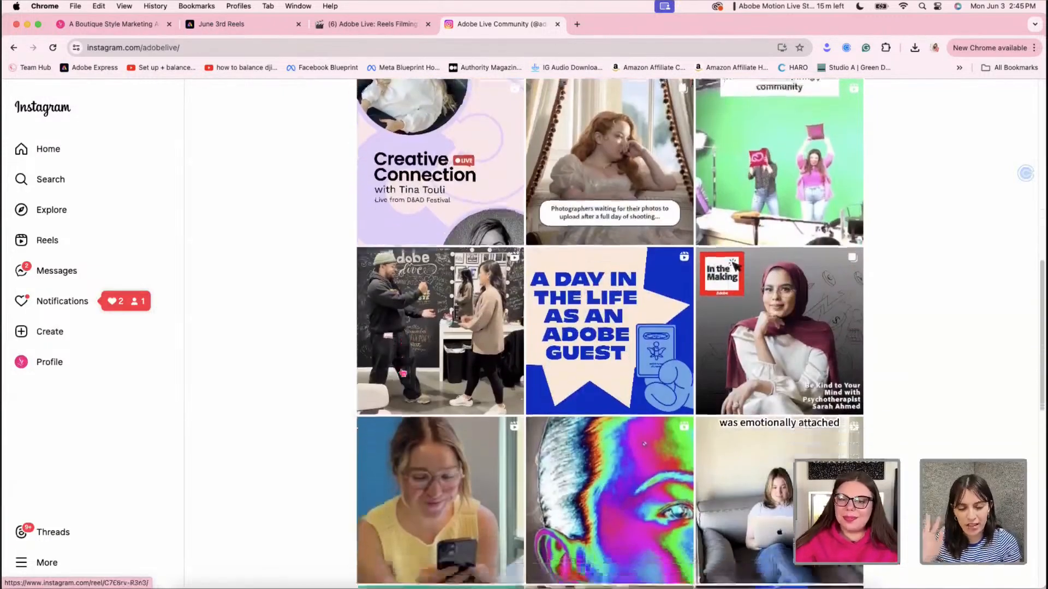
pyautogui.scroll(10, 402, 373)
pyautogui.scroll(5, 403, 374)
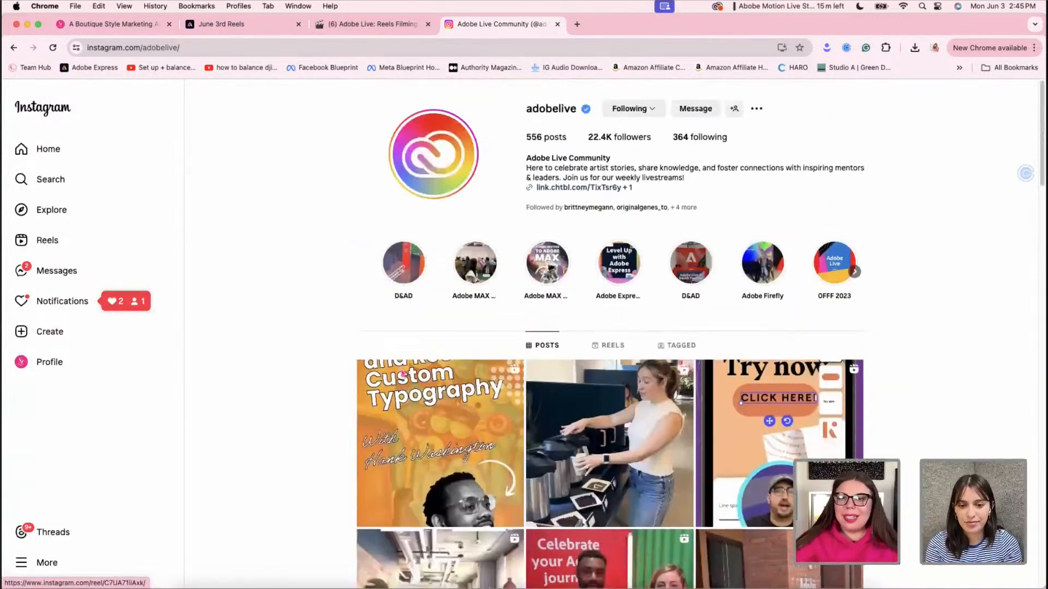
# Back in Adobe Express, add the Photoshop logo to page 6, shrink it, tilt it clockwise and place it near the page's upper-right corner
pyautogui.click(246, 24)
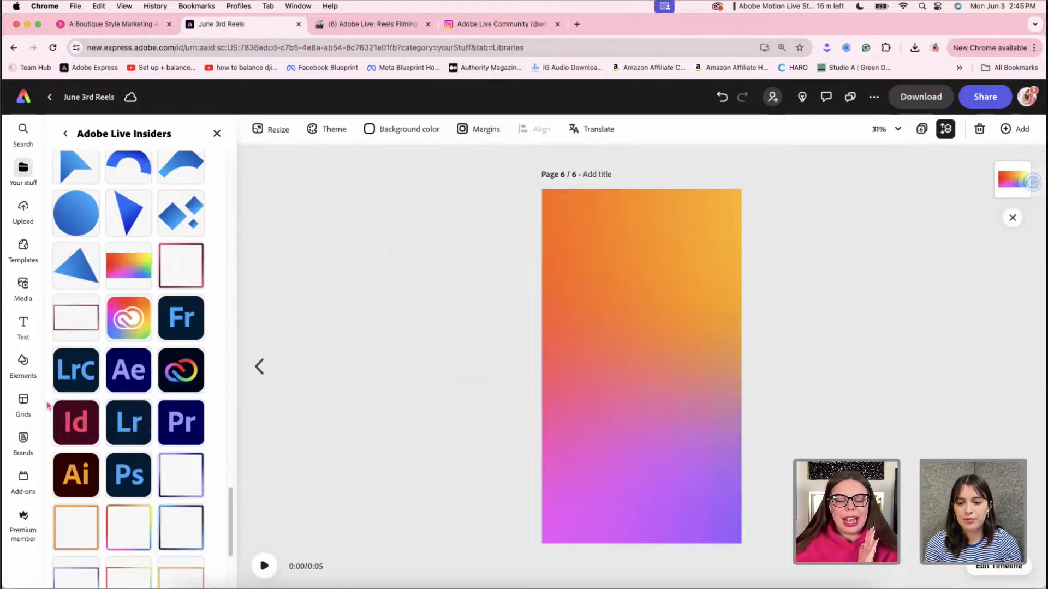
pyautogui.click(128, 475)
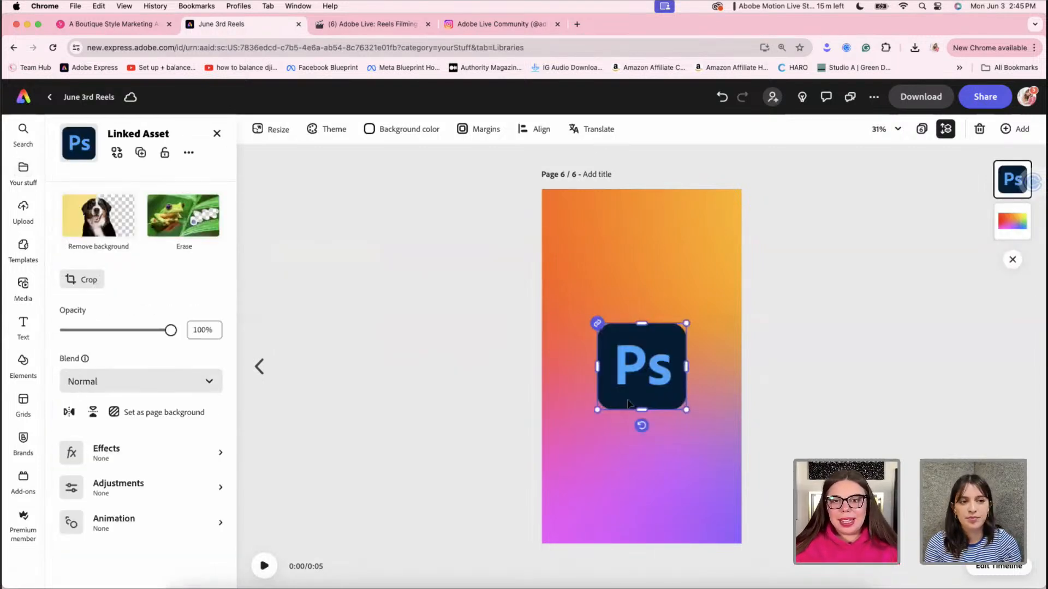
pyautogui.moveTo(596, 412); pyautogui.dragTo(690, 243)
pyautogui.moveTo(690, 283); pyautogui.dragTo(681, 274)
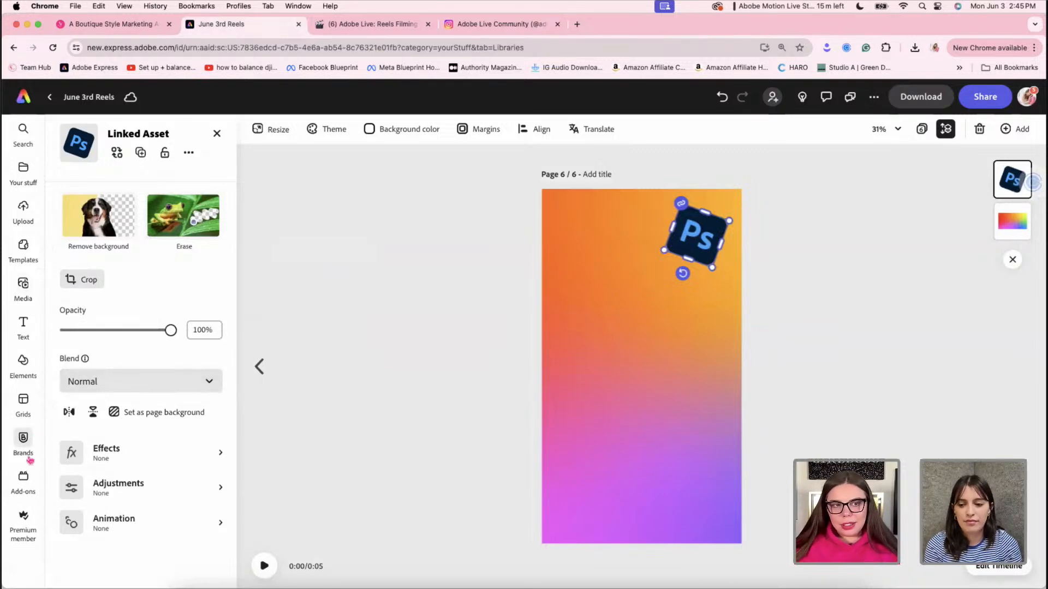
# Add the Illustrator logo from the Adobe Live Insiders library, shrink it, tilt it counterclockwise and place it in page 6's lower-left area
pyautogui.click(23, 171)
pyautogui.scroll(5, 163, 289)
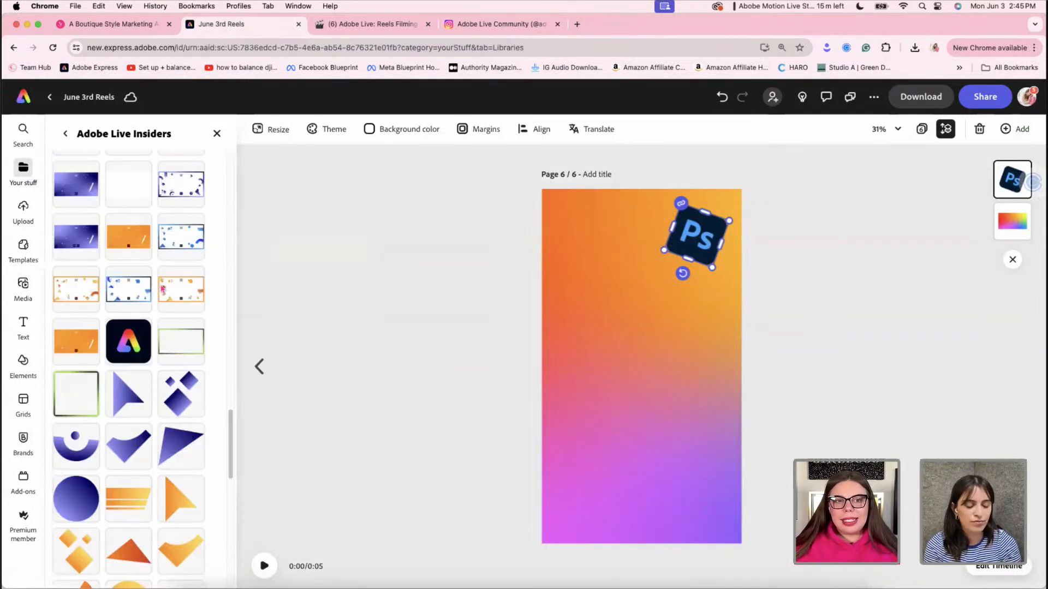
pyautogui.scroll(-10, 162, 288)
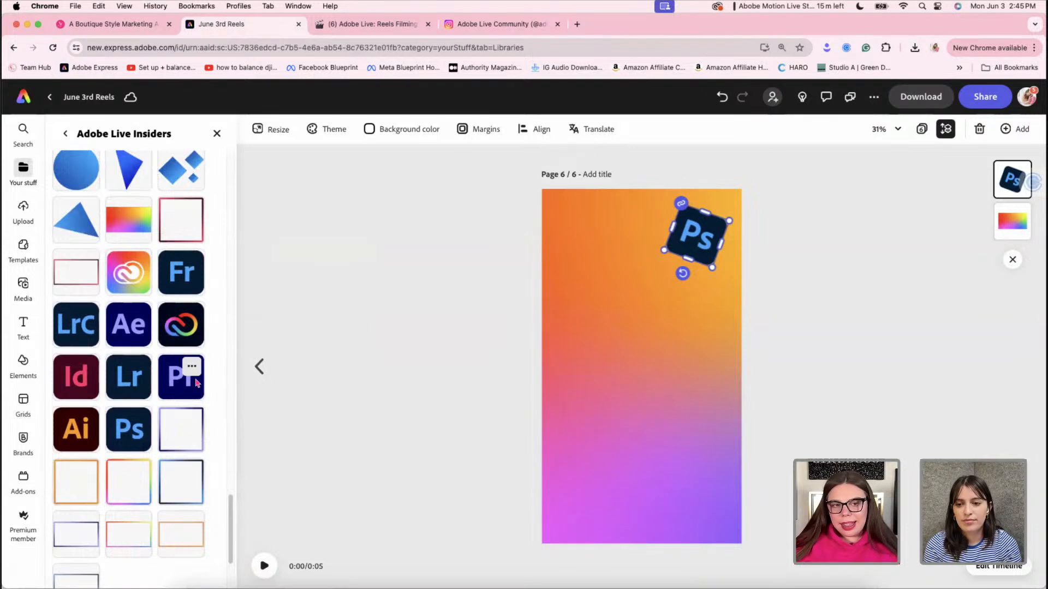
pyautogui.click(131, 436)
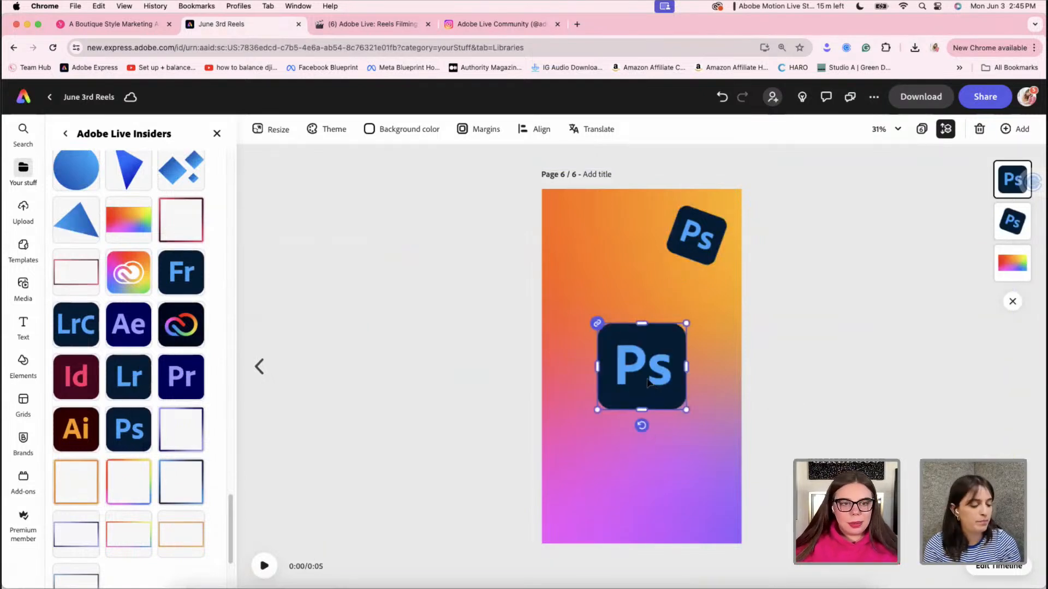
pyautogui.press('Delete')
pyautogui.click(87, 431)
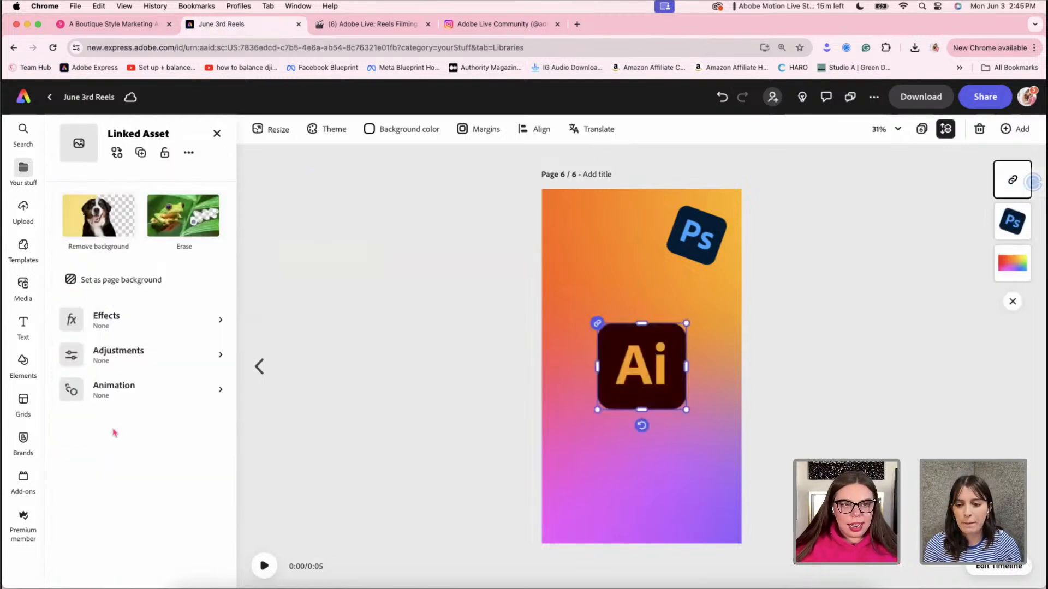
pyautogui.moveTo(643, 427); pyautogui.dragTo(599, 459)
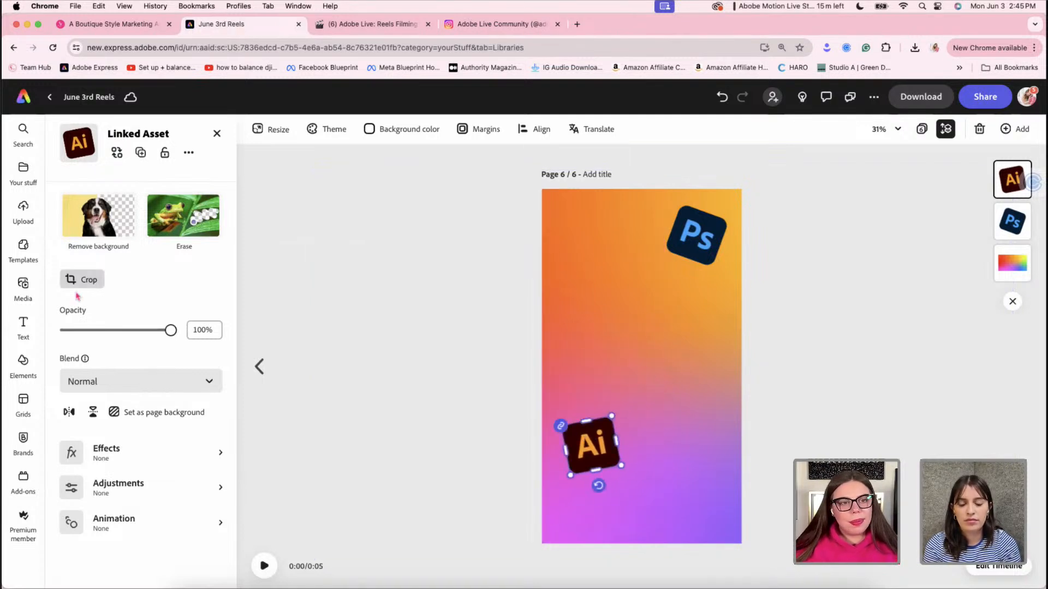
# Add the Premiere Pro logo from the Adobe Live Insiders library, shrink it, tilt it clockwise and place it in page 6's lower-right corner
pyautogui.click(23, 171)
pyautogui.scroll(1, 162, 235)
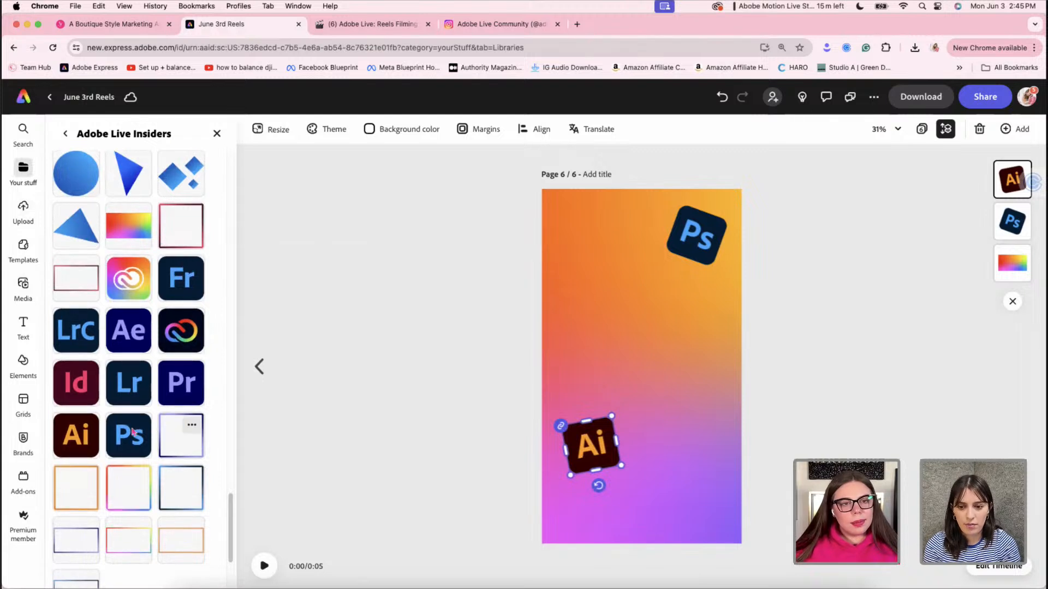
pyautogui.click(186, 376)
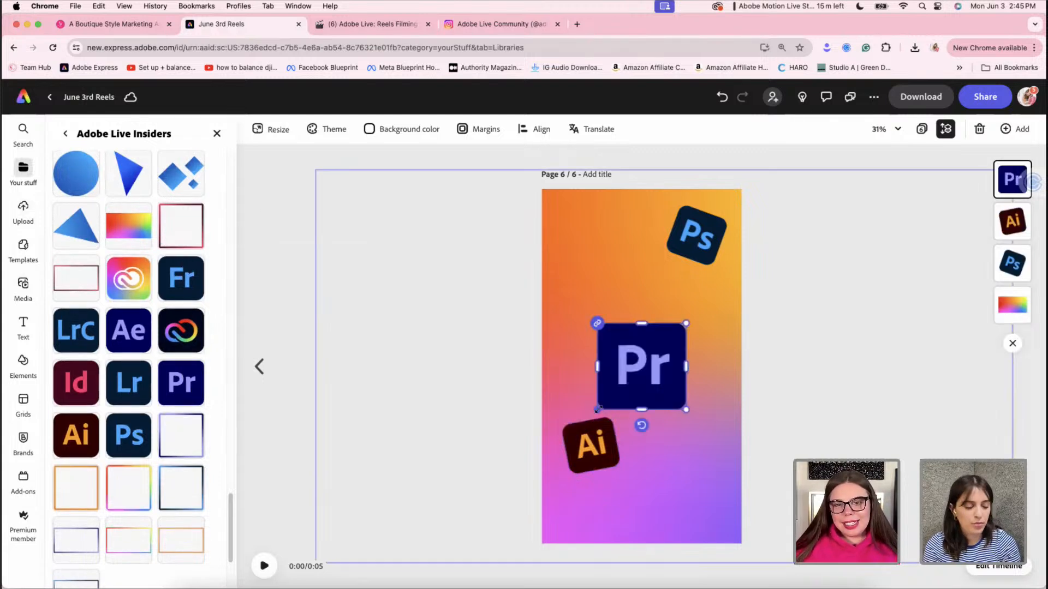
pyautogui.moveTo(597, 410); pyautogui.dragTo(709, 493)
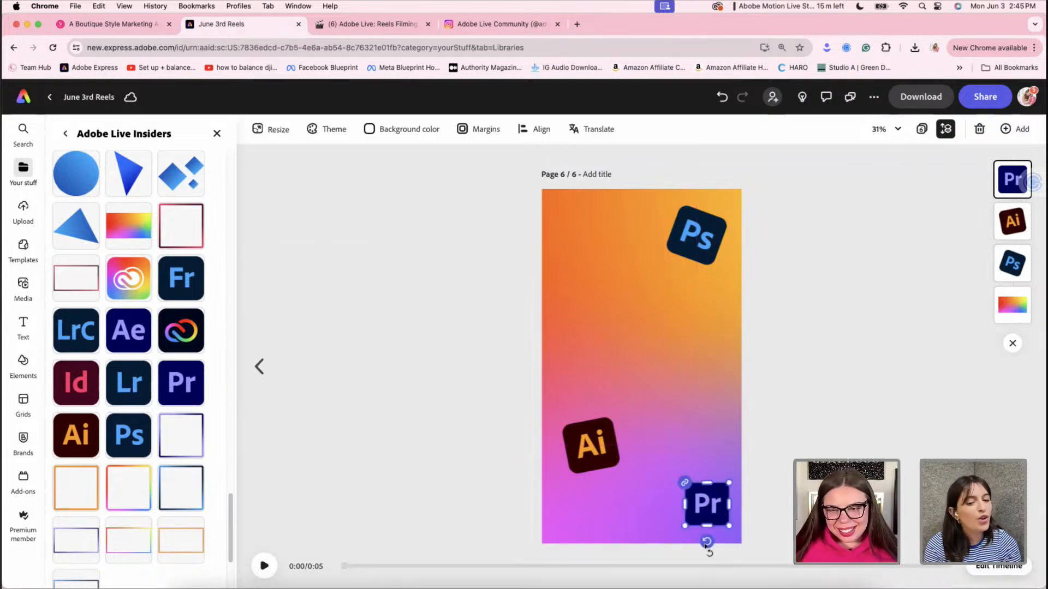
pyautogui.moveTo(708, 550); pyautogui.dragTo(692, 548)
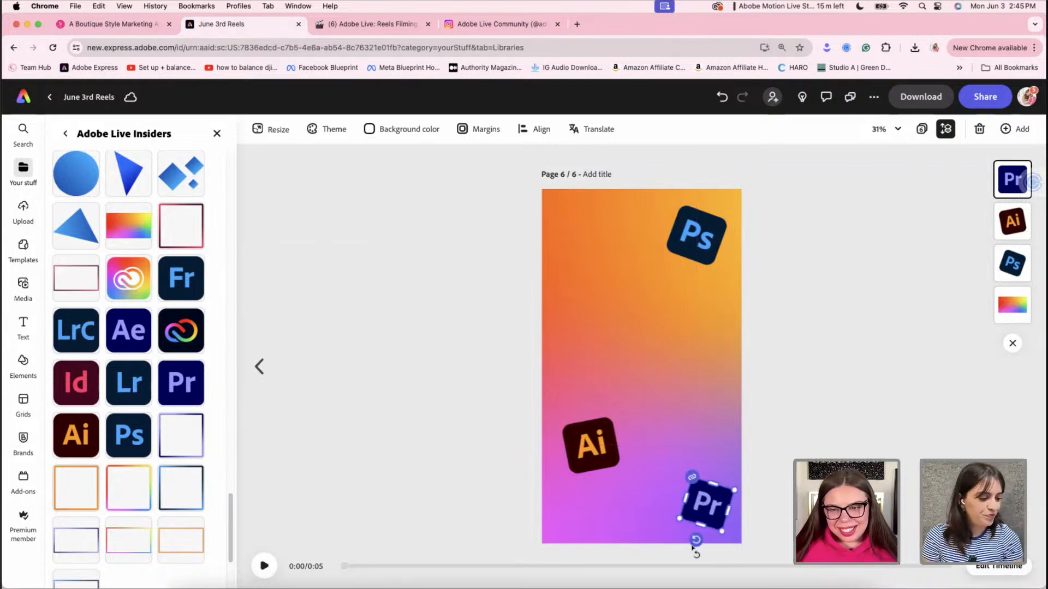
pyautogui.click(791, 370)
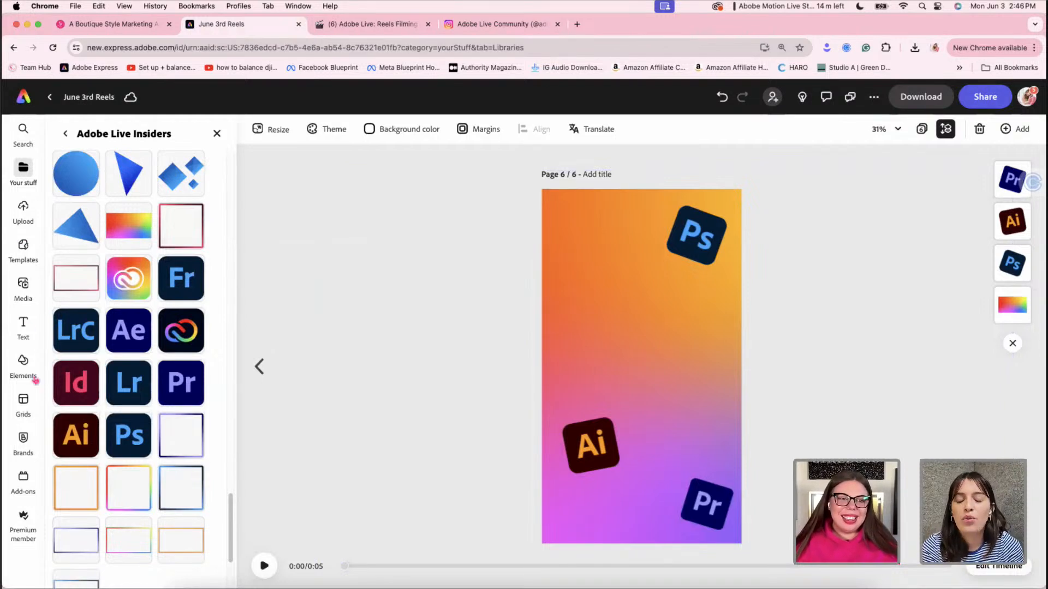
# Add a new text box to page 6
pyautogui.click(23, 327)
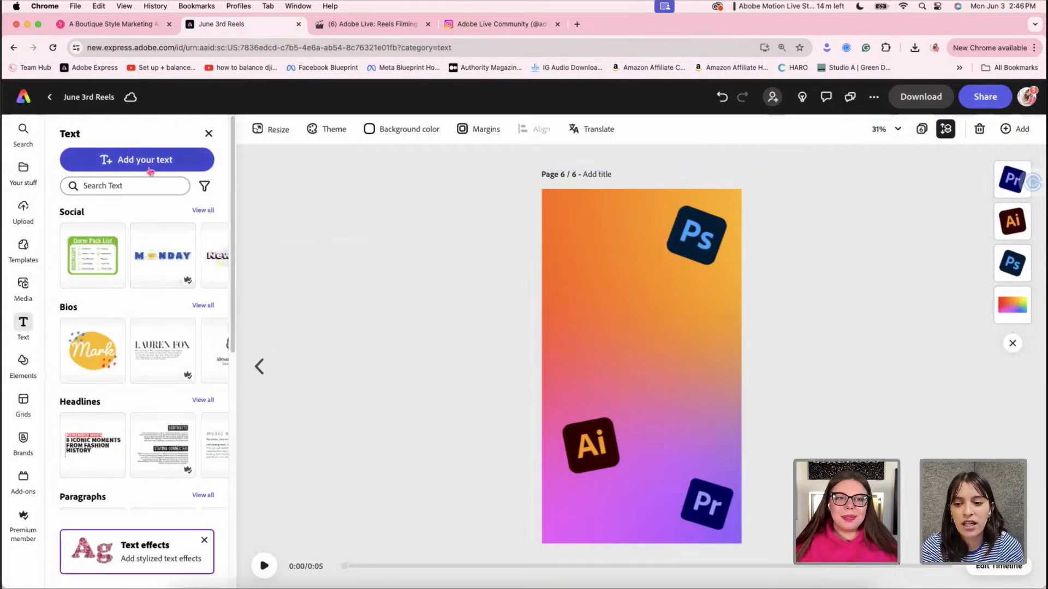
pyautogui.click(150, 171)
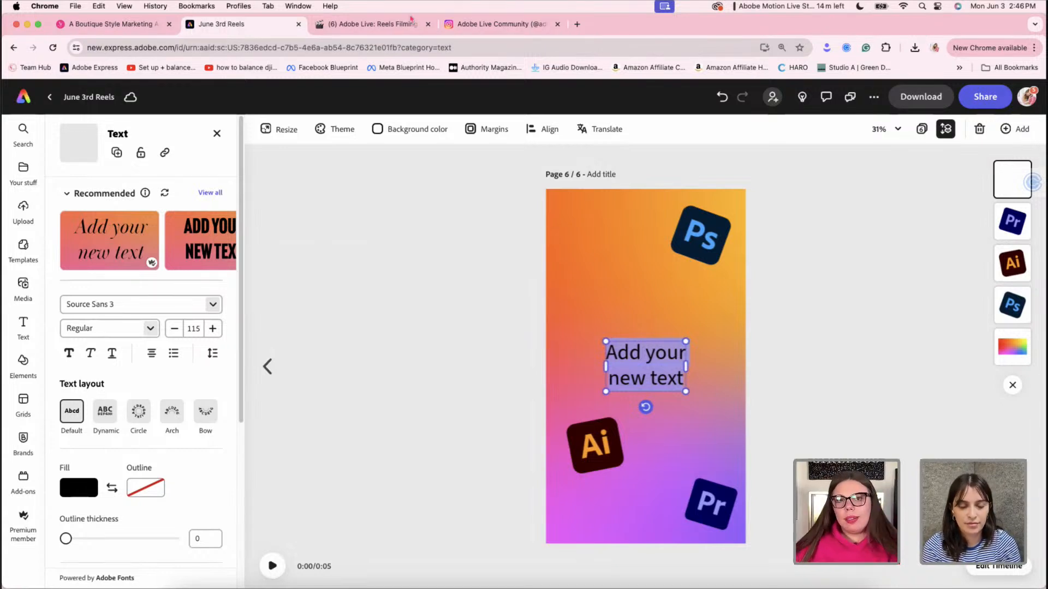
# Switch to Instagram, examine how adobelive's covers appear in the reels and post grids, and return to Adobe Express
pyautogui.click(467, 25)
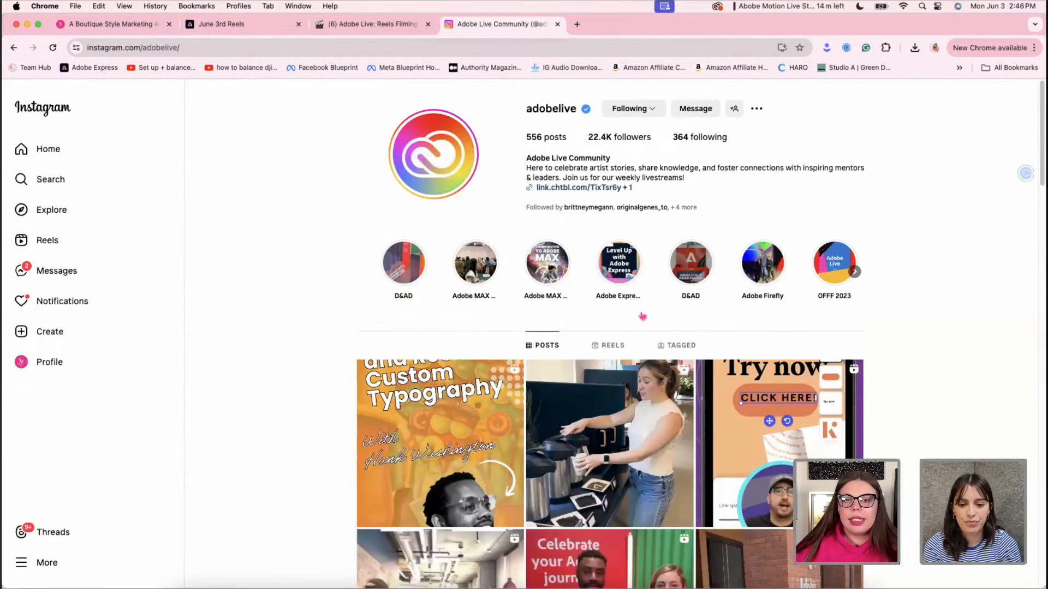
pyautogui.click(605, 344)
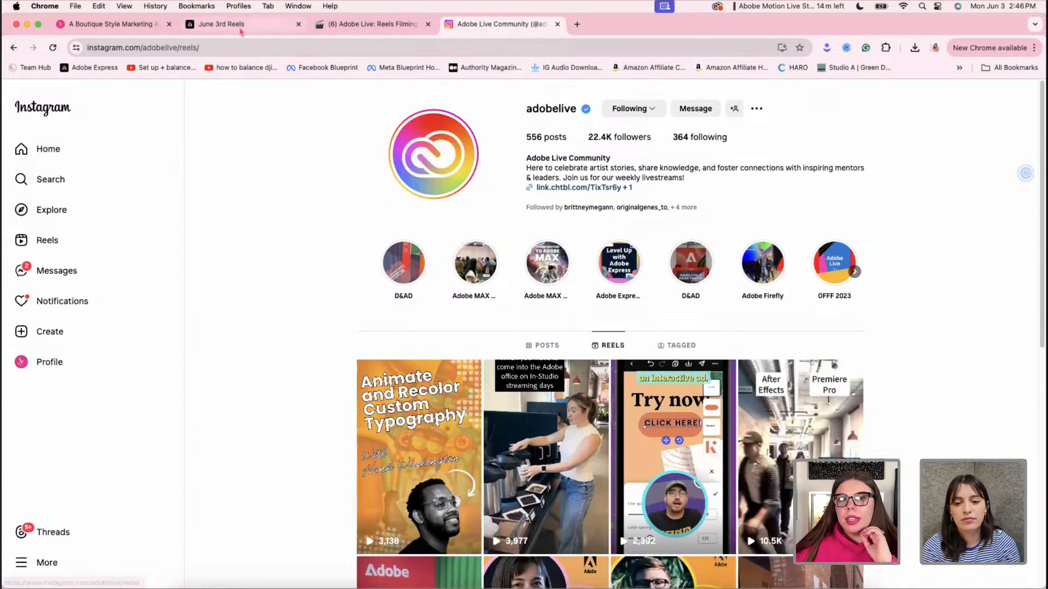
pyautogui.click(257, 26)
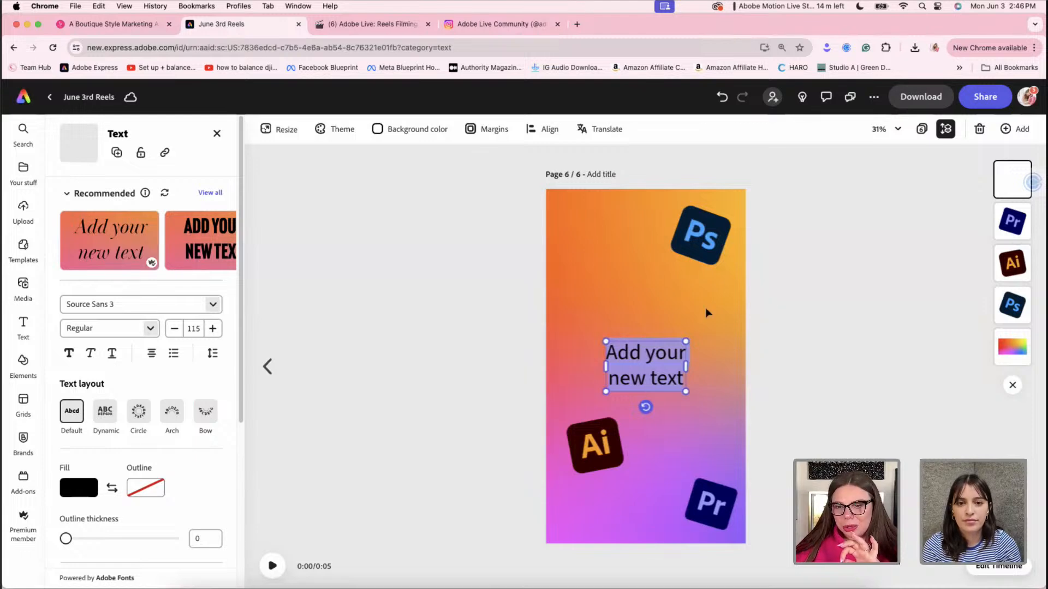
pyautogui.click(455, 25)
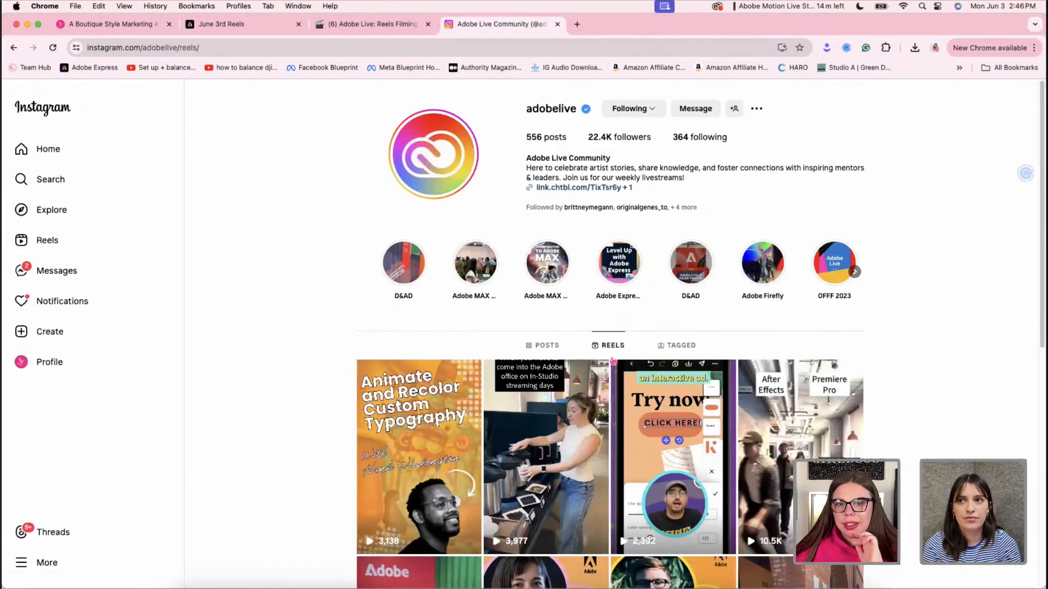
pyautogui.click(548, 345)
pyautogui.scroll(-3, 338, 215)
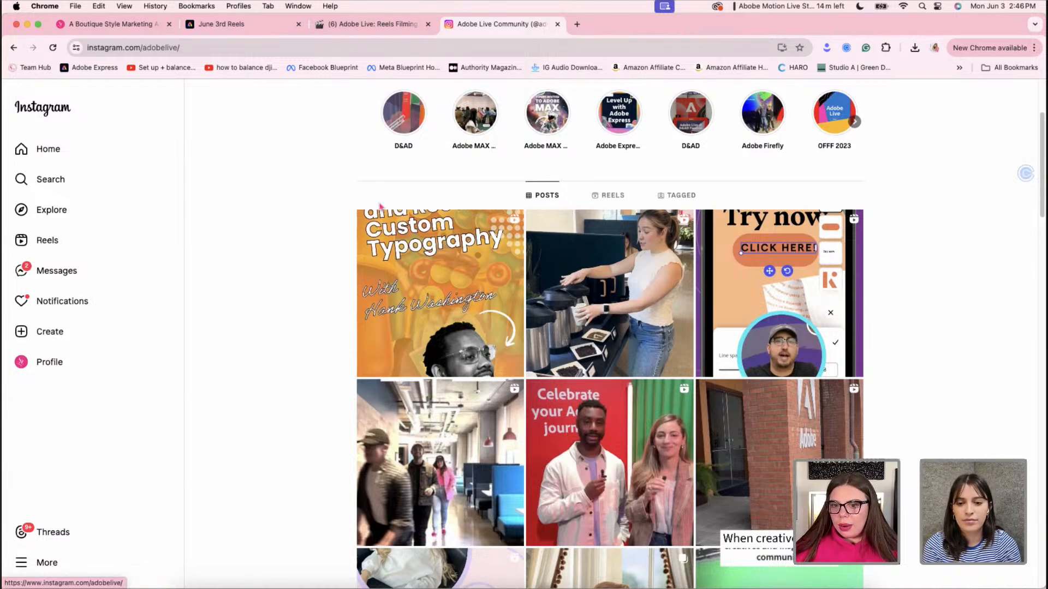
pyautogui.click(256, 24)
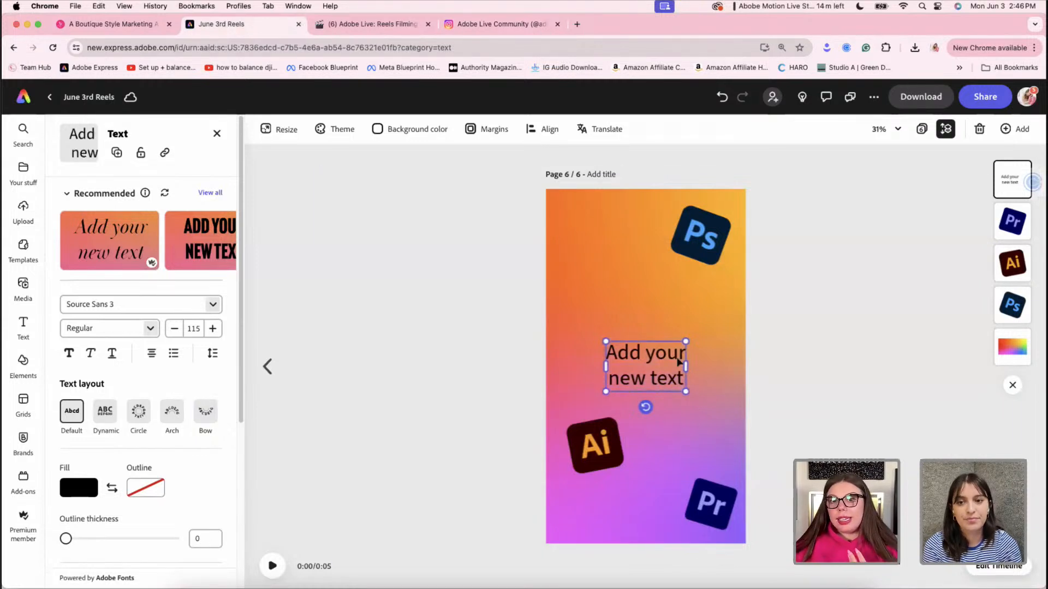
pyautogui.tripleClick(659, 373)
pyautogui.tripleClick(659, 373)
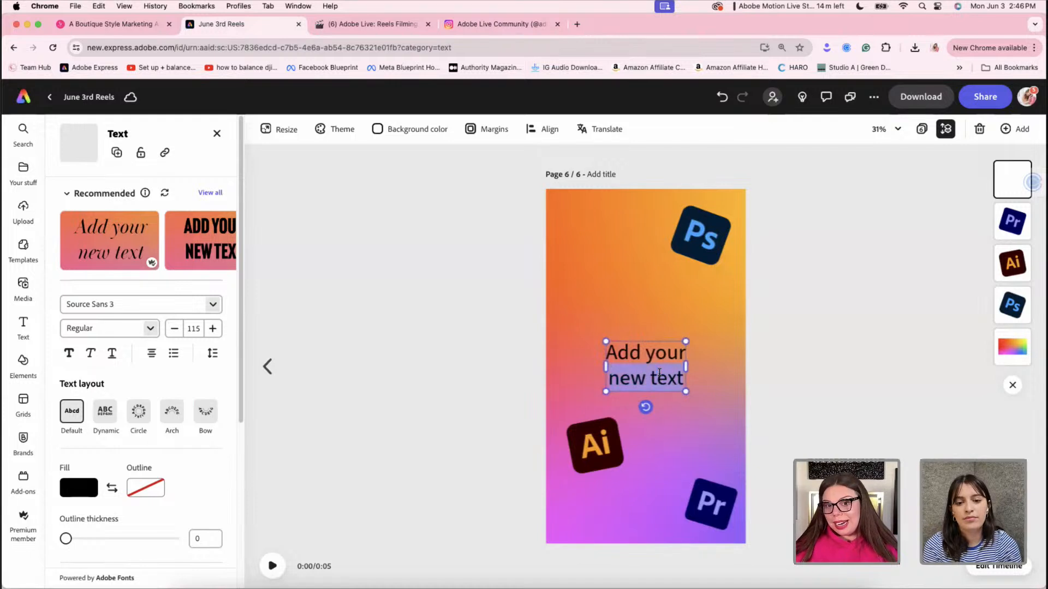
pyautogui.click(657, 363)
pyautogui.press('Escape')
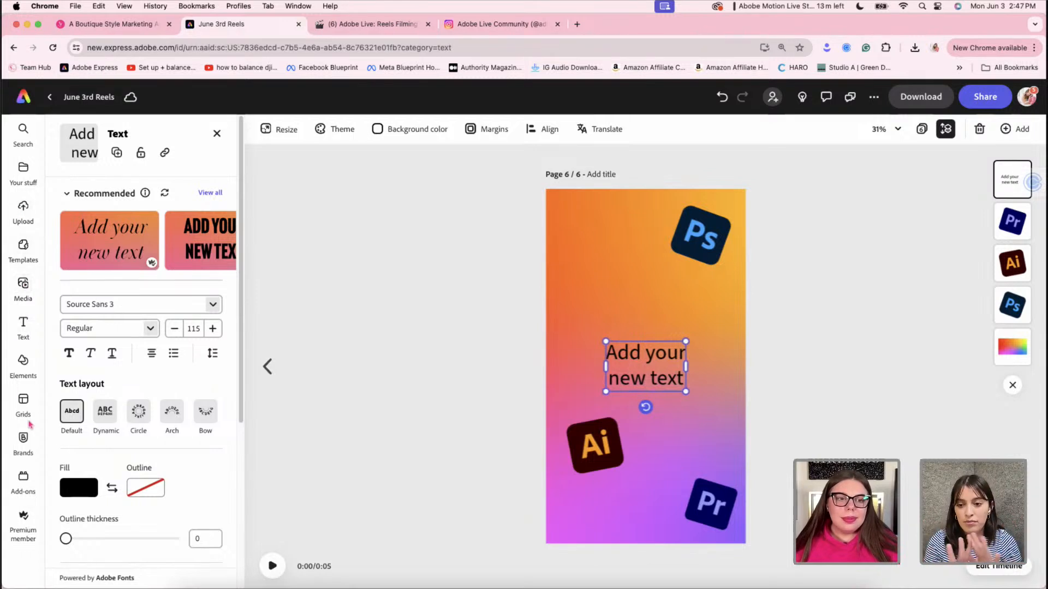
# Add a solid rectangle, stretch it into a band across the middle of page 6, and move the placeholder text above it
pyautogui.click(24, 361)
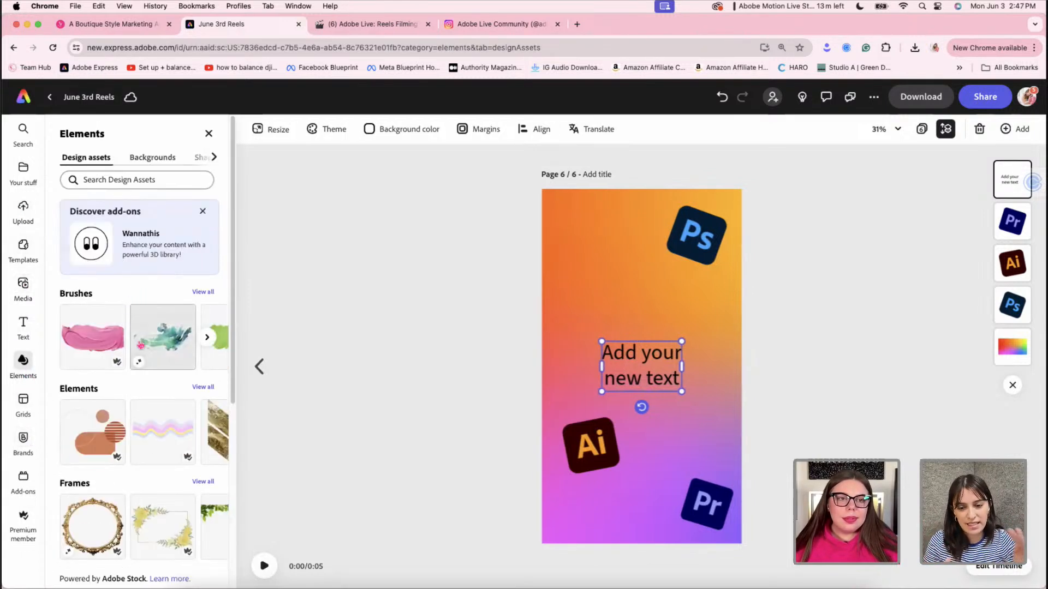
pyautogui.click(199, 160)
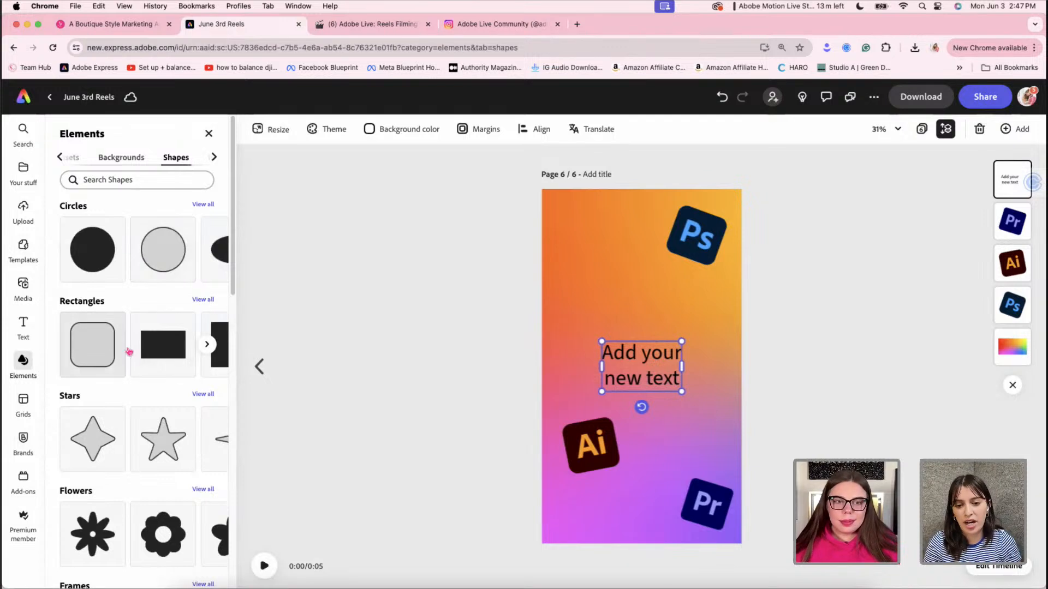
pyautogui.click(159, 355)
pyautogui.moveTo(642, 370); pyautogui.dragTo(775, 359)
pyautogui.moveTo(655, 339); pyautogui.dragTo(655, 312)
pyautogui.moveTo(653, 376); pyautogui.dragTo(652, 406)
pyautogui.moveTo(668, 372); pyautogui.dragTo(642, 374)
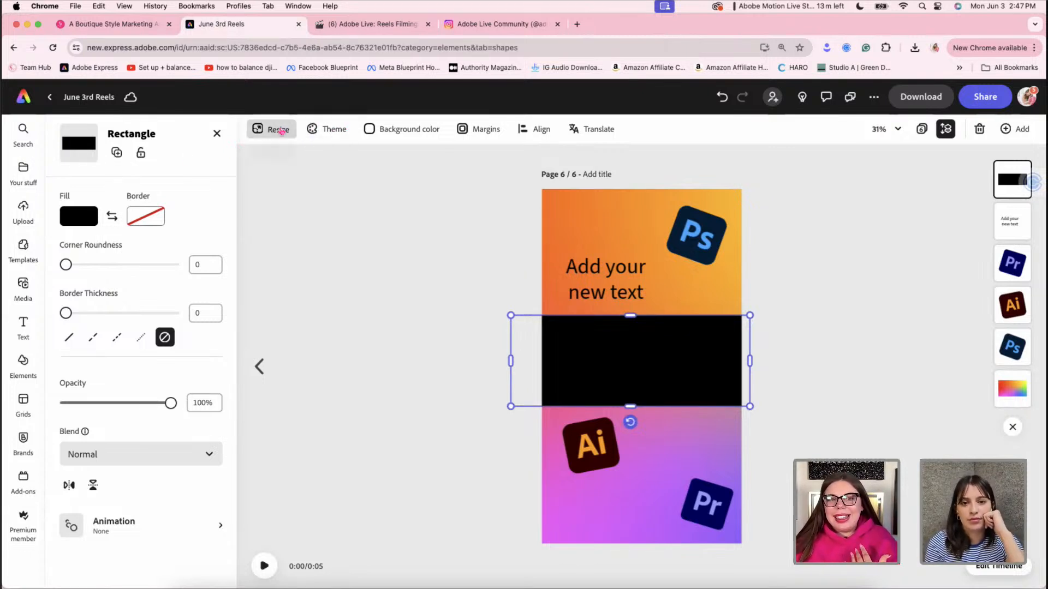
# Fill the rectangle band with white and shift it sideways to centre it across the page
pyautogui.click(643, 225)
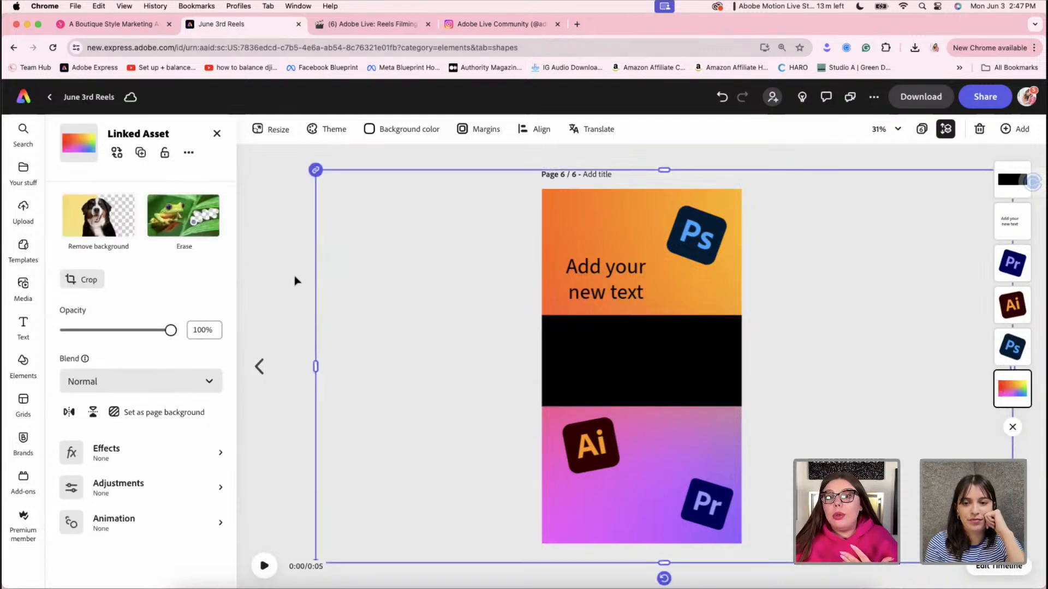
pyautogui.click(646, 387)
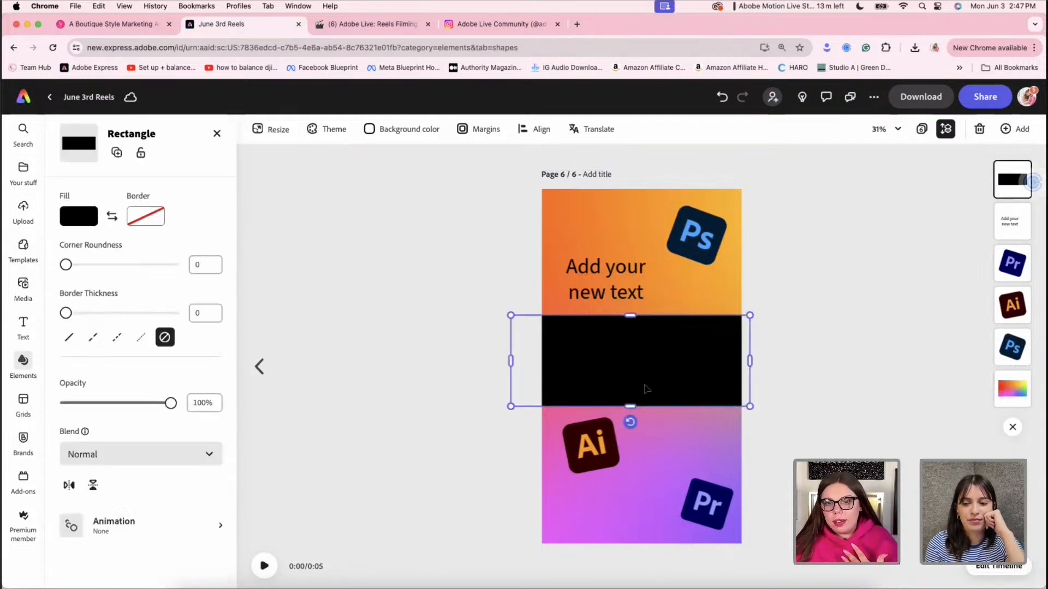
pyautogui.click(98, 213)
pyautogui.click(141, 198)
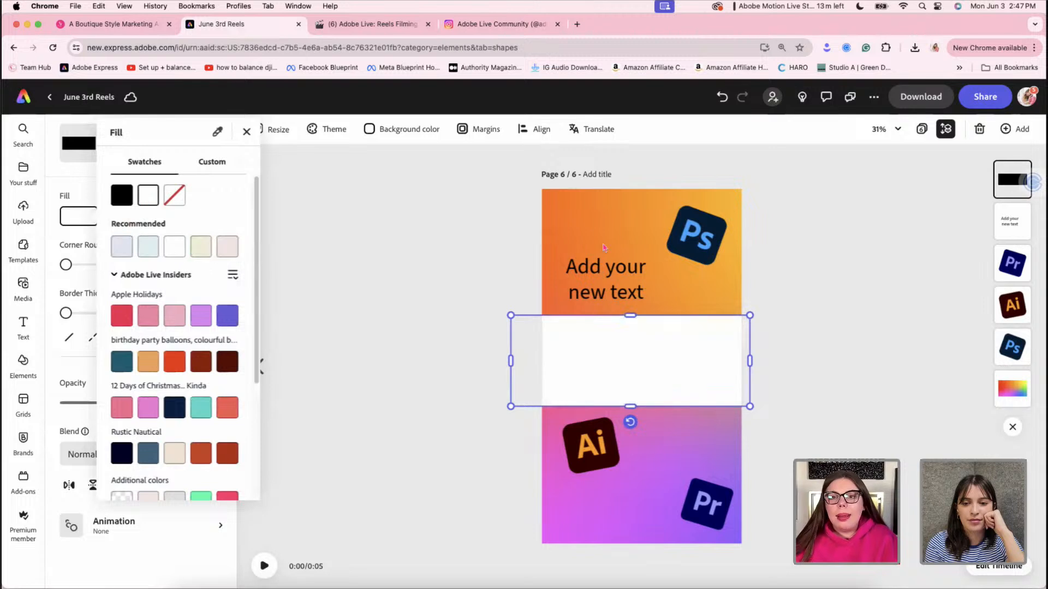
pyautogui.click(807, 238)
pyautogui.moveTo(691, 355); pyautogui.dragTo(690, 349)
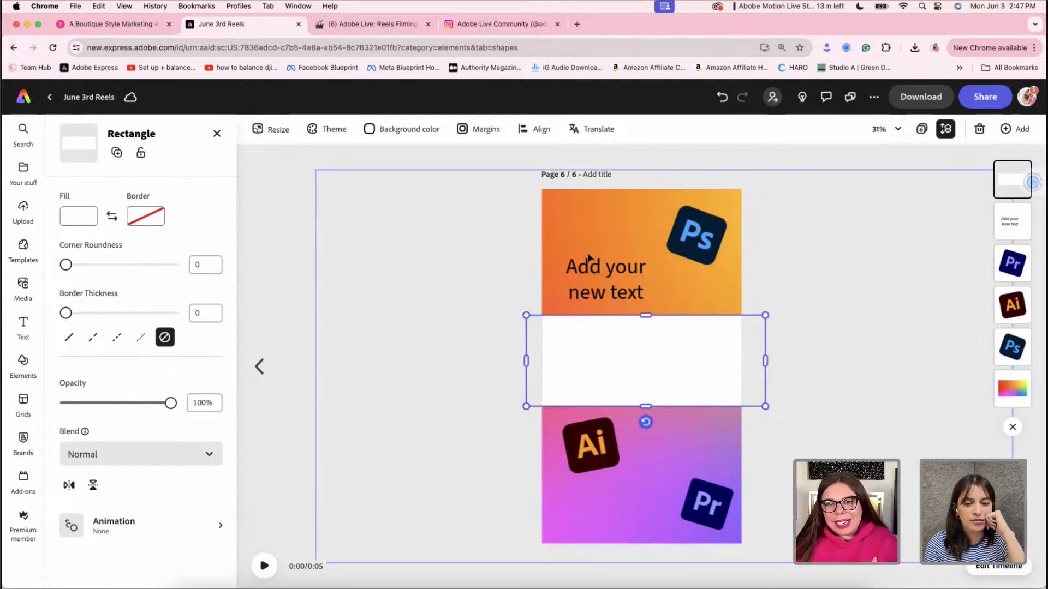
# Move the placeholder text onto the white band, bring it to the front and centre it on the band
pyautogui.moveTo(603, 281); pyautogui.dragTo(657, 362)
pyautogui.rightClick(657, 363)
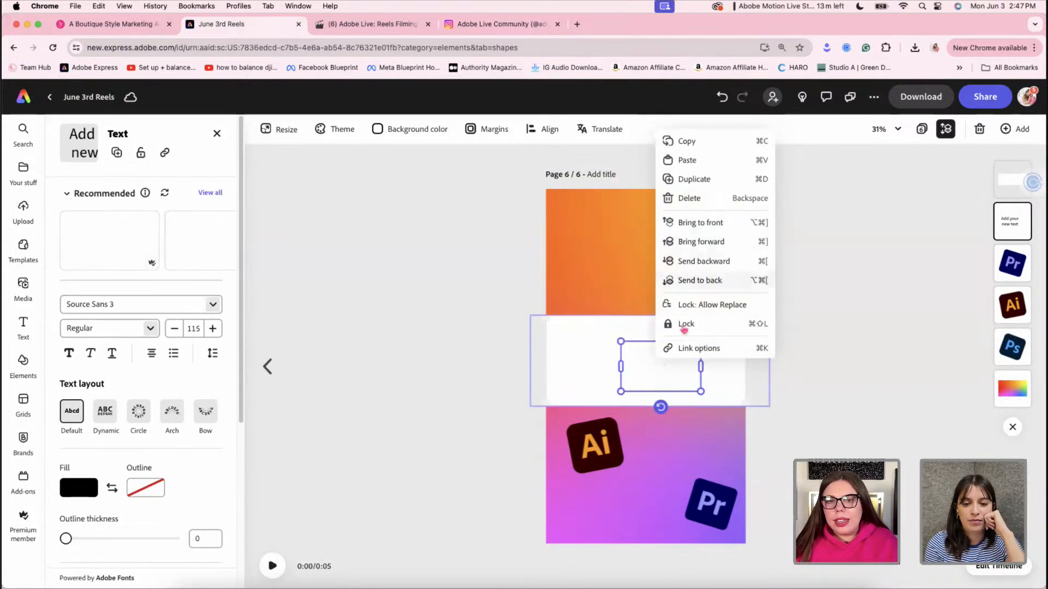
pyautogui.click(716, 230)
pyautogui.moveTo(669, 374)
pyautogui.mouseDown()
pyautogui.moveTo(647, 363)
pyautogui.moveTo(658, 371)
pyautogui.mouseUp()
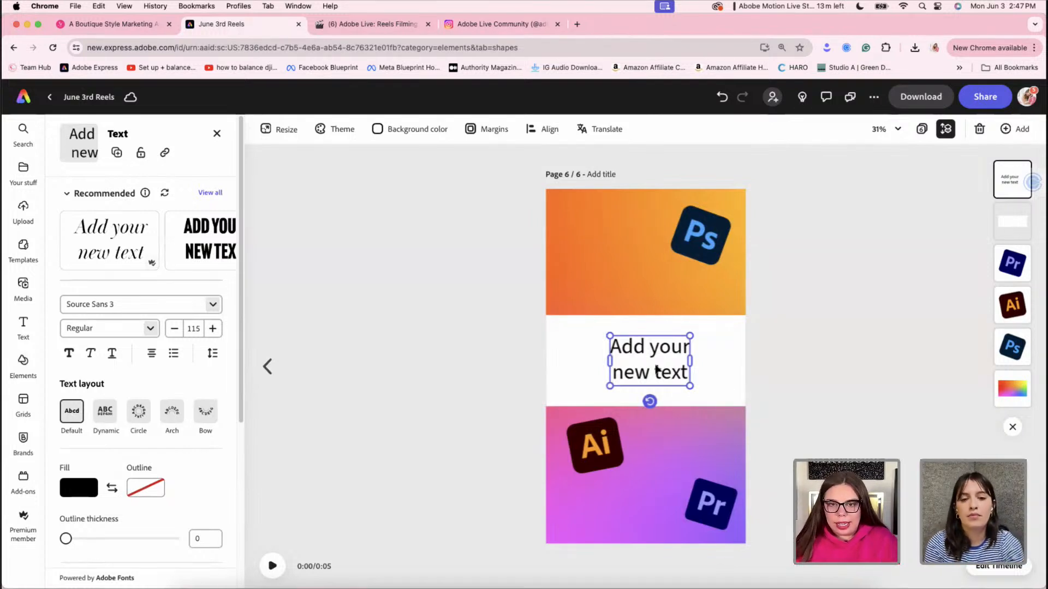
# Copy the caption text "POV: Someone asking what programs I use to edit my content" from page 5
pyautogui.doubleClick(658, 370)
pyautogui.tripleClick(656, 364)
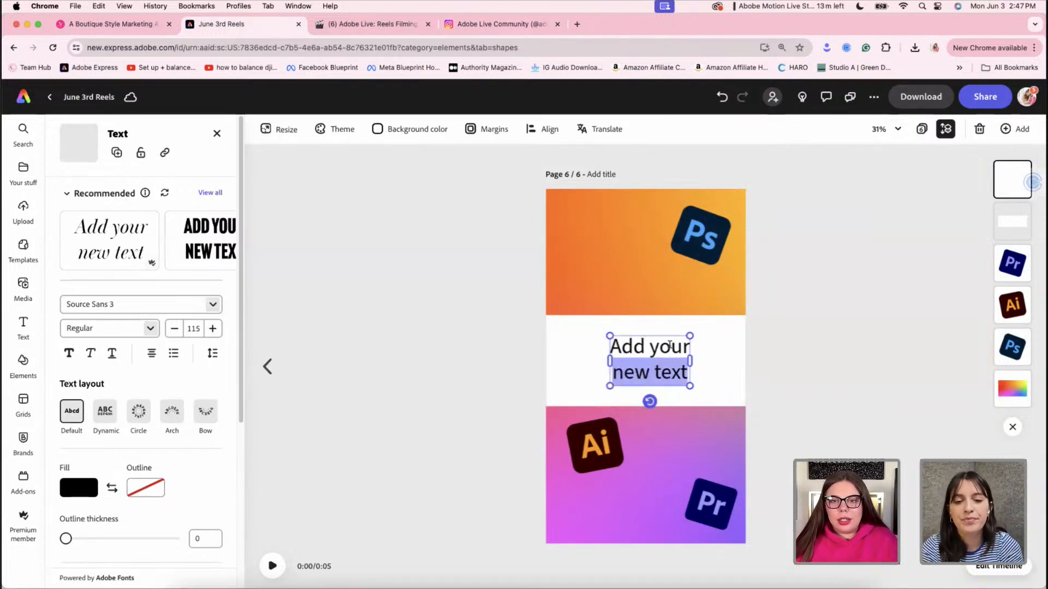
pyautogui.click(922, 129)
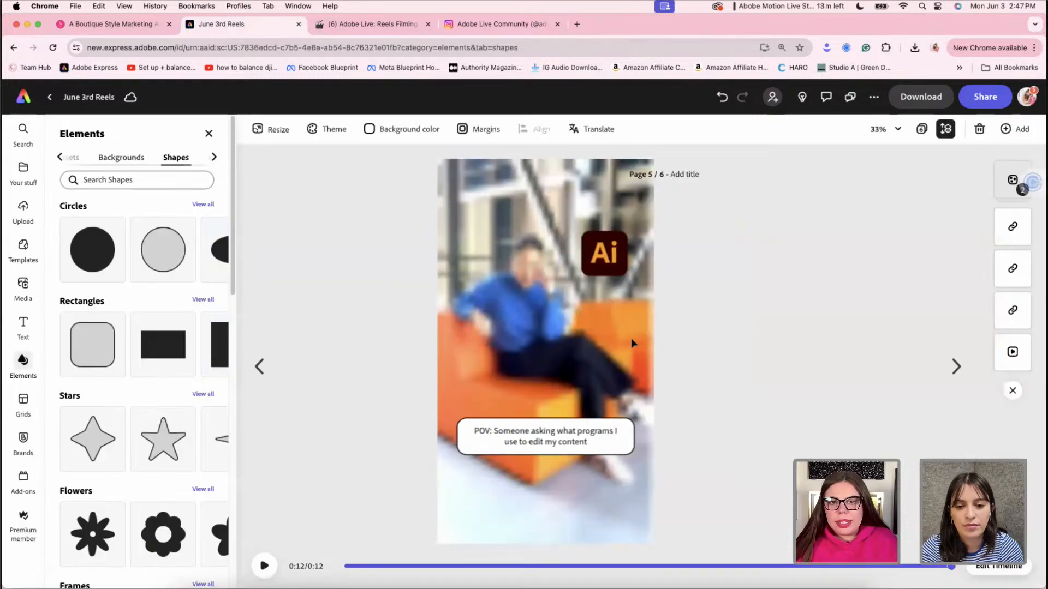
pyautogui.click(668, 442)
pyautogui.click(675, 445)
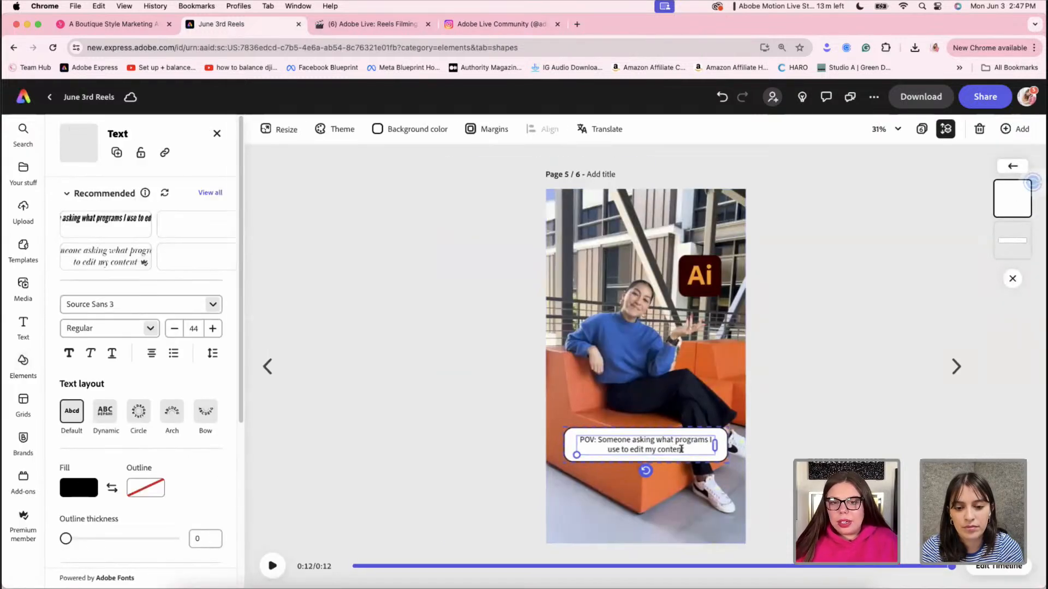
pyautogui.moveTo(688, 448); pyautogui.dragTo(571, 440)
pyautogui.press('super+c')
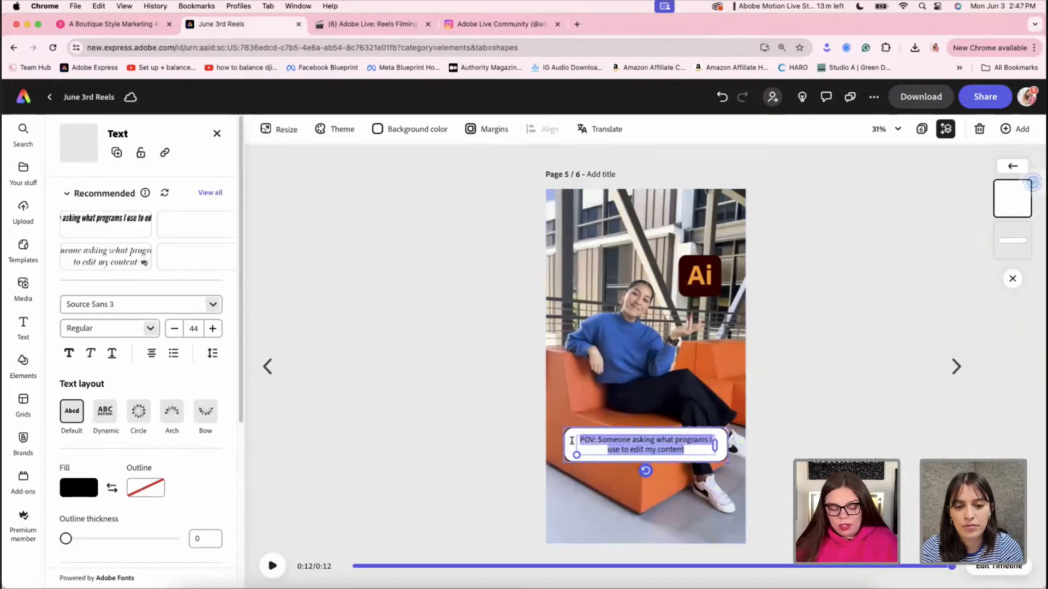
# Replace the placeholder text on page 6's white band with the copied caption
pyautogui.click(922, 129)
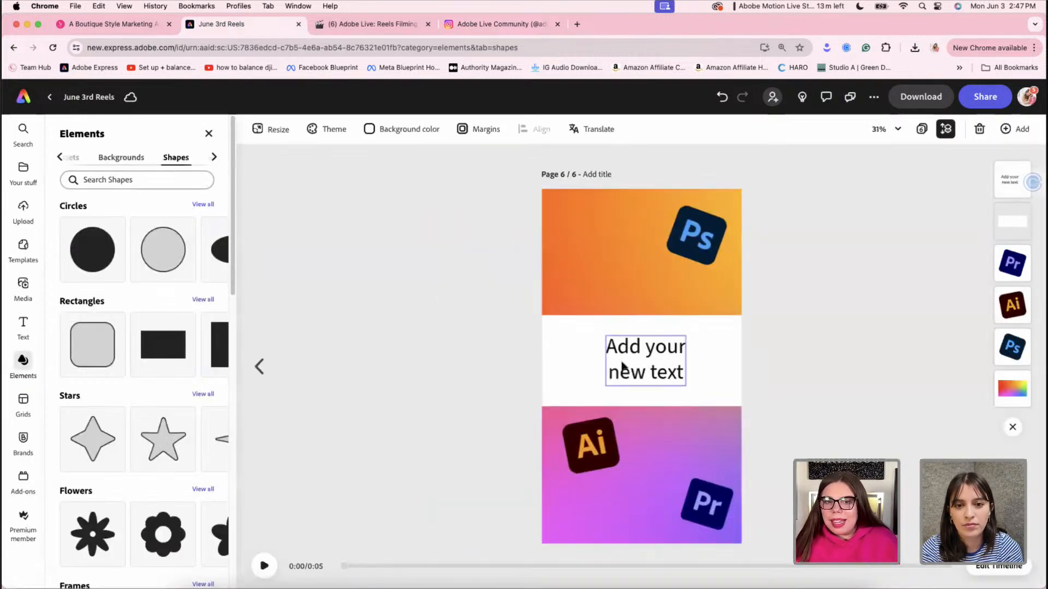
pyautogui.click(625, 367)
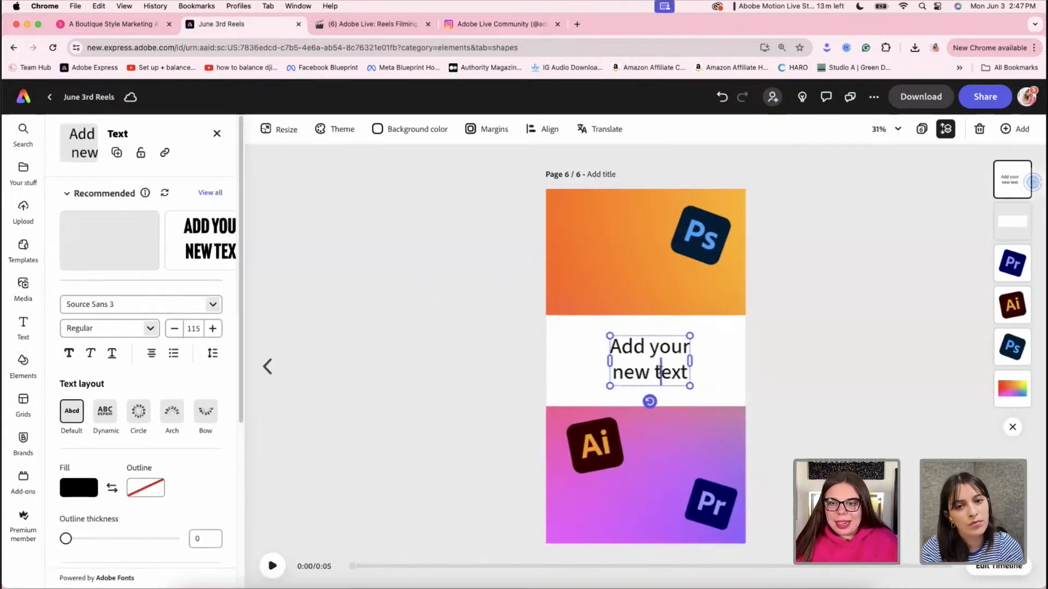
pyautogui.doubleClick(659, 371)
pyautogui.tripleClick(660, 371)
pyautogui.press('BackSpace')
pyautogui.press('BackSpace')
pyautogui.press('BackSpace')
pyautogui.press('BackSpace')
pyautogui.press('BackSpace')
pyautogui.press('BackSpace')
pyautogui.press('BackSpace')
pyautogui.press('BackSpace')
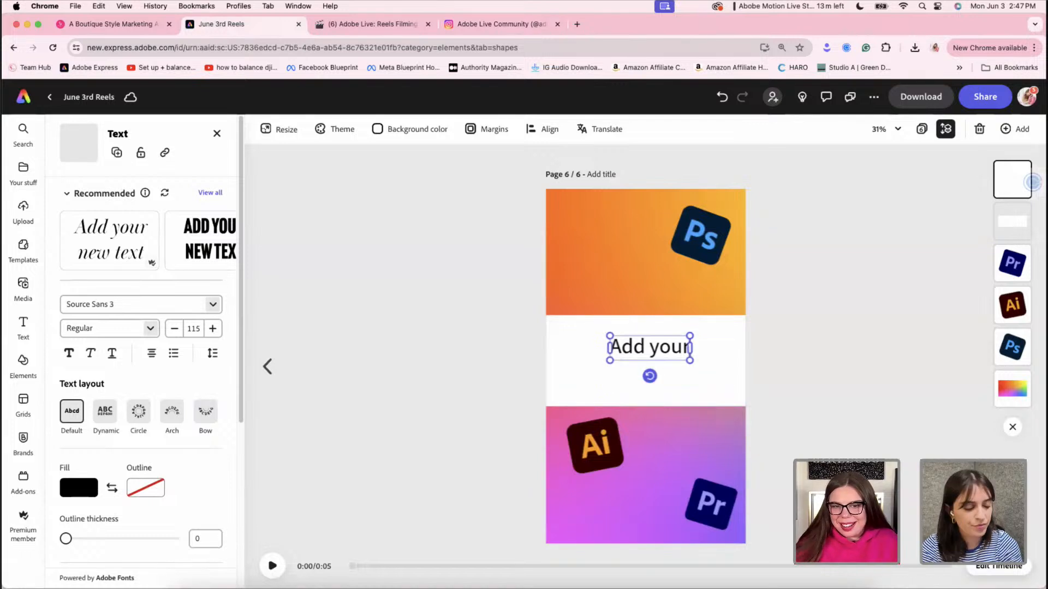
pyautogui.press('BackSpace')
pyautogui.press('BackSpace')
pyautogui.press('super+v')
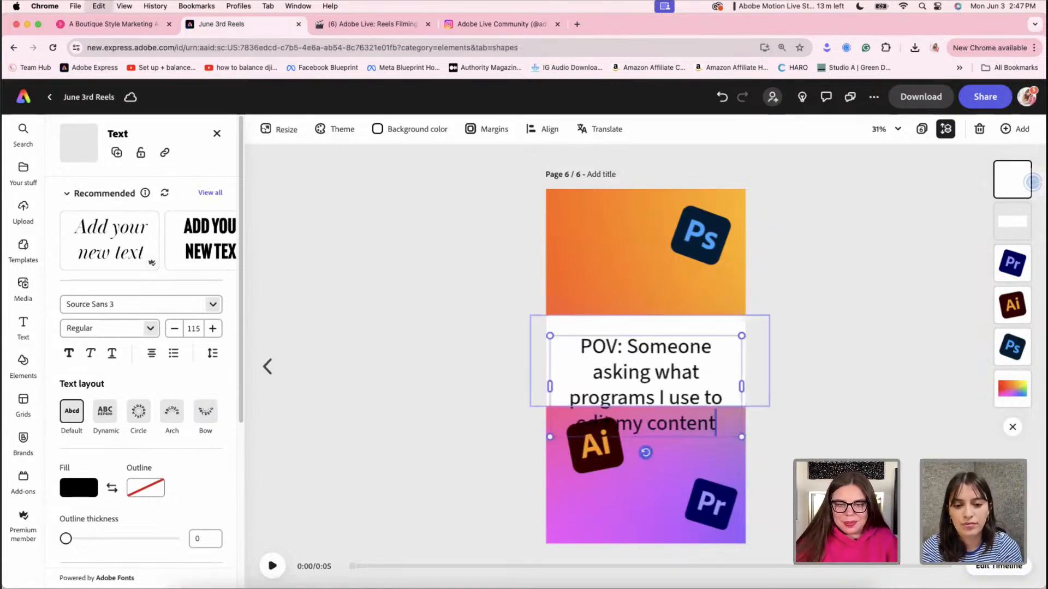
# Reduce the font size of the whole caption on page 6 to 84
pyautogui.tripleClick(682, 374)
pyautogui.click(682, 374)
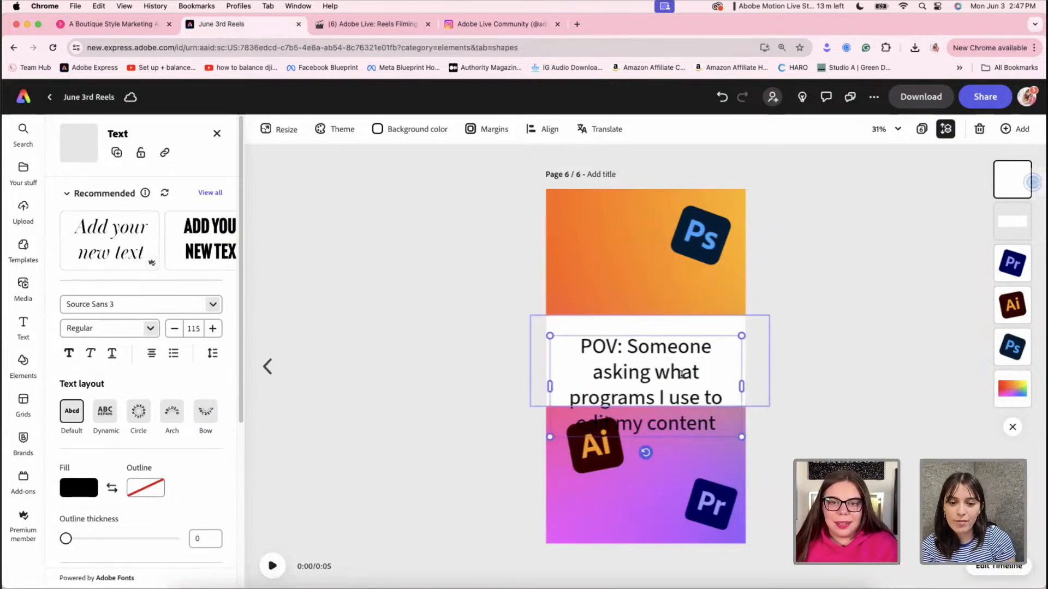
pyautogui.tripleClick(682, 375)
pyautogui.click(175, 329)
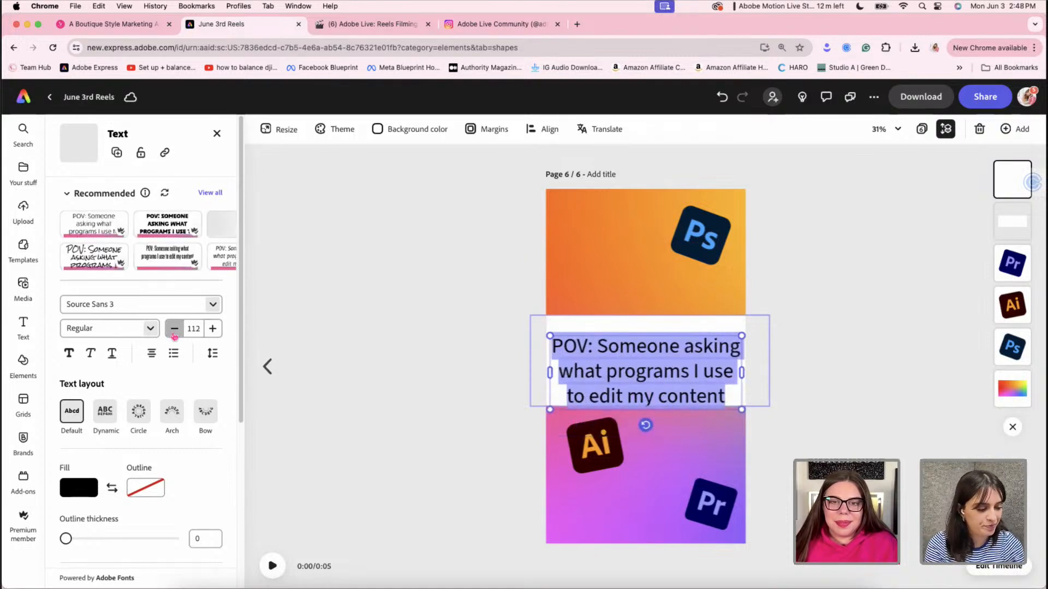
pyautogui.click(174, 329)
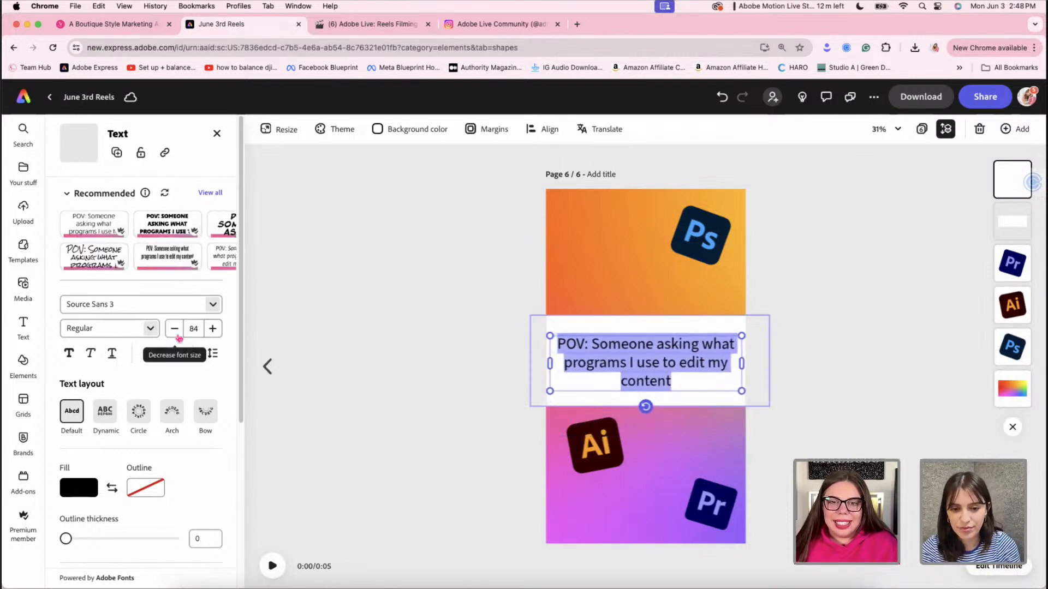
# Add "..." to the end of the caption and narrow its text box so "what" wraps onto the second line
pyautogui.click(682, 381)
pyautogui.doubleClick(686, 381)
pyautogui.click(666, 382)
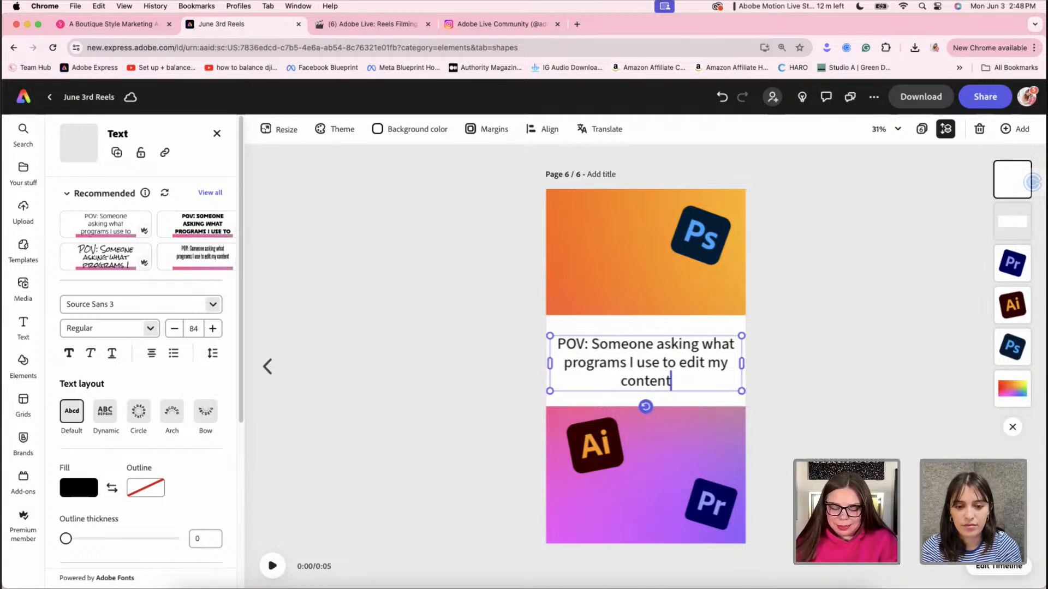
pyautogui.write('...')
pyautogui.moveTo(739, 359); pyautogui.dragTo(688, 358)
# Lower the opacity of the white band behind the caption so the gradient shows through
pyautogui.click(717, 327)
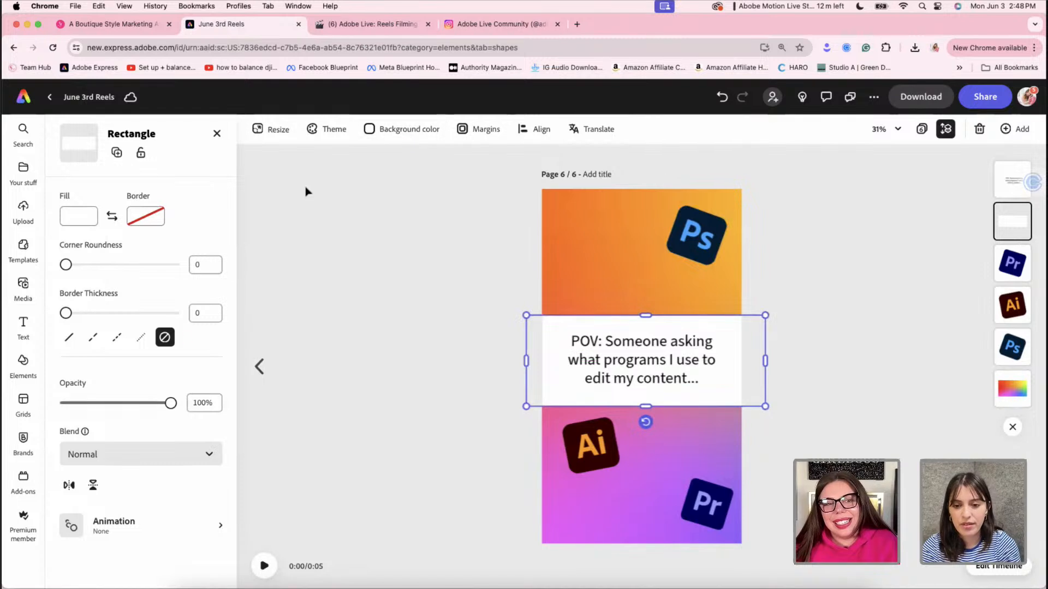
pyautogui.moveTo(171, 404); pyautogui.dragTo(118, 407)
pyautogui.click(429, 377)
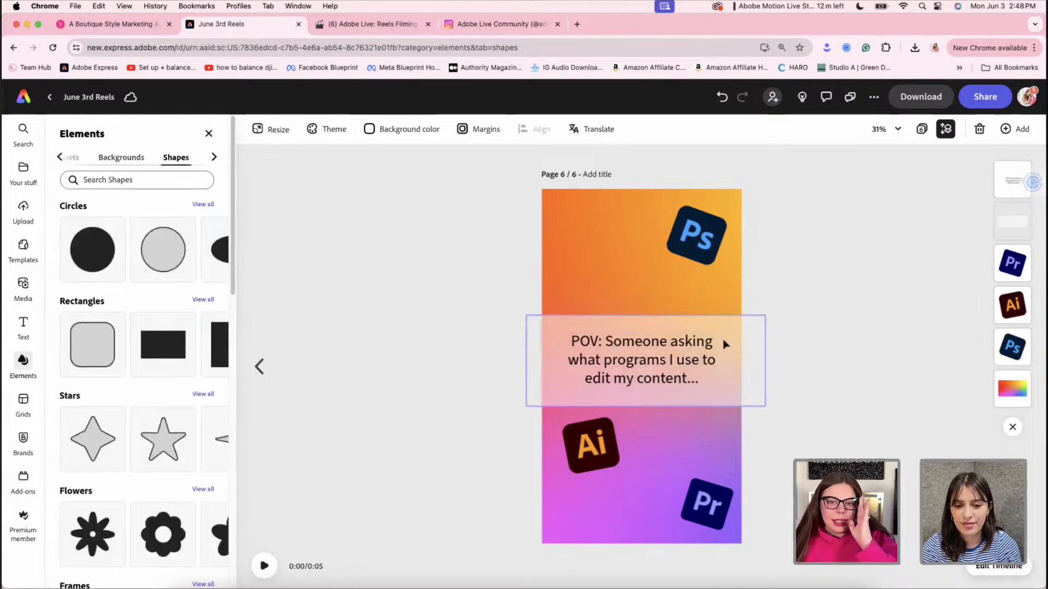
# Apply the Dynamic text layout to the caption and centre it on the translucent band
pyautogui.click(704, 352)
pyautogui.moveTo(694, 354); pyautogui.dragTo(689, 354)
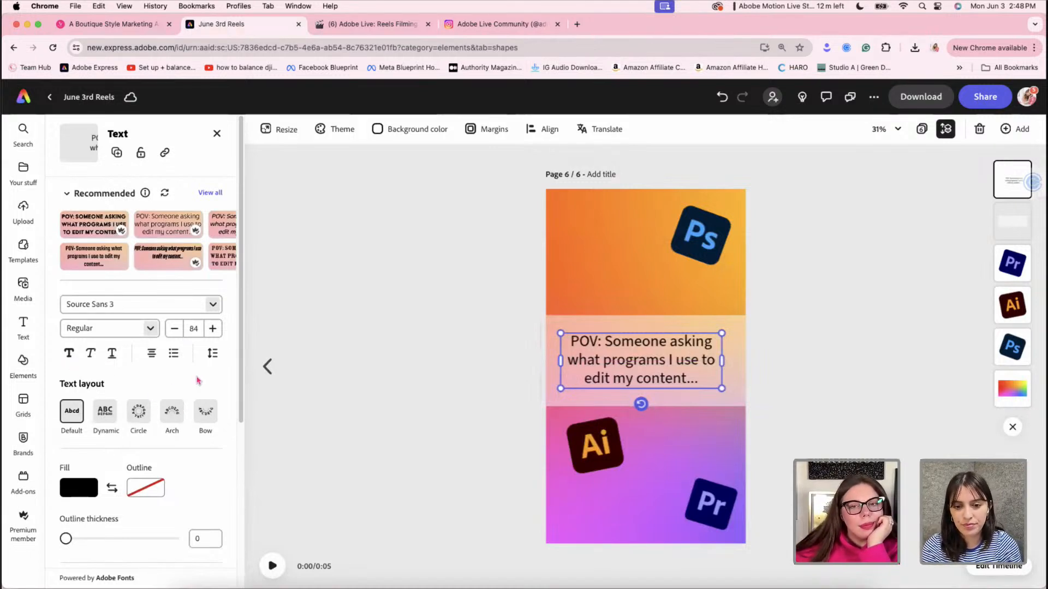
pyautogui.click(106, 413)
pyautogui.moveTo(623, 365); pyautogui.dragTo(648, 364)
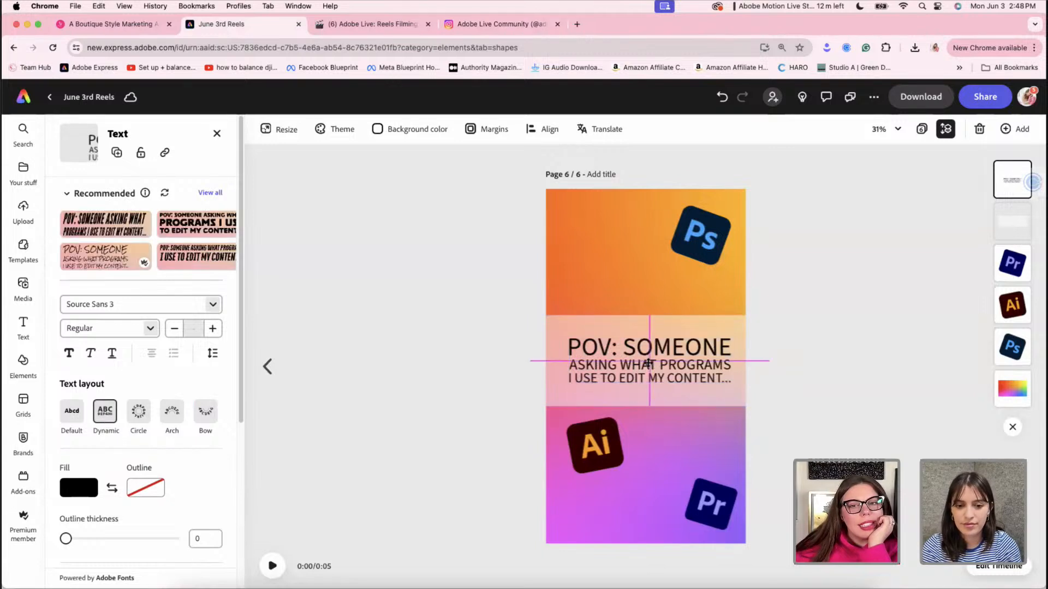
pyautogui.moveTo(570, 370); pyautogui.dragTo(571, 371)
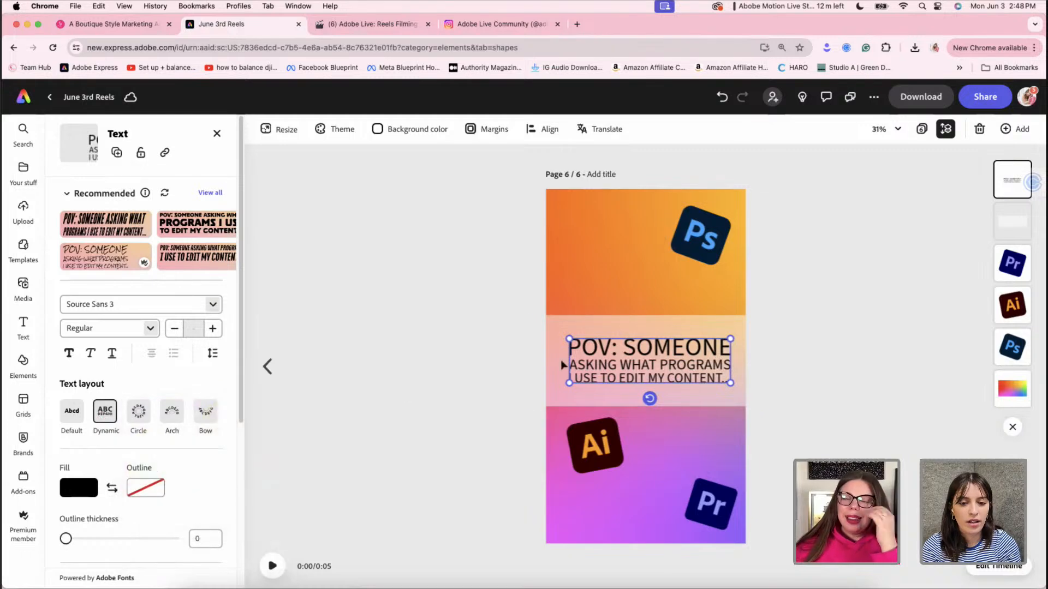
pyautogui.click(808, 279)
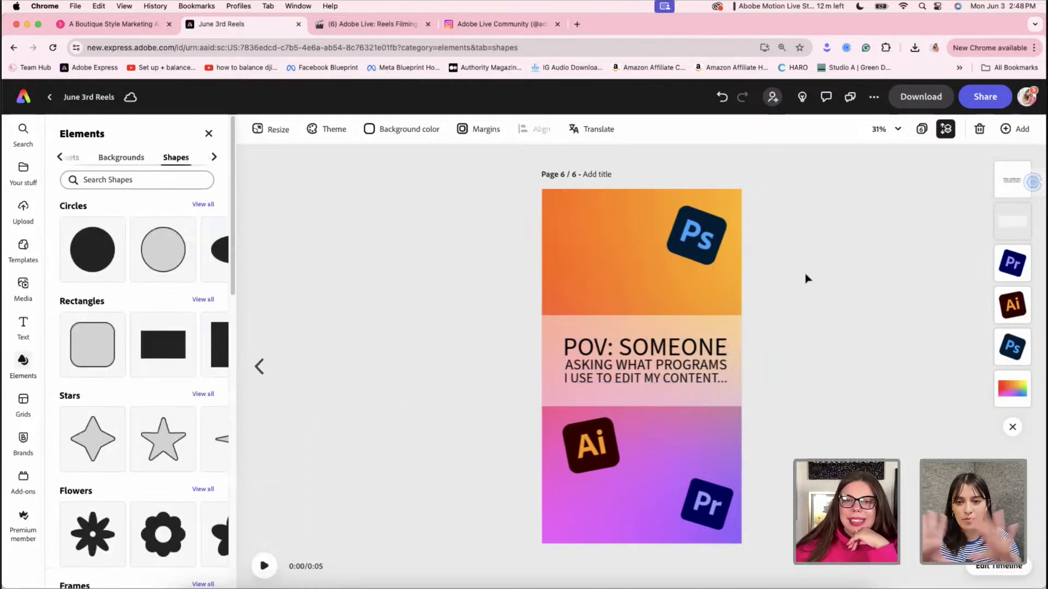
pyautogui.click(676, 355)
pyautogui.moveTo(675, 355); pyautogui.dragTo(658, 352)
pyautogui.click(447, 315)
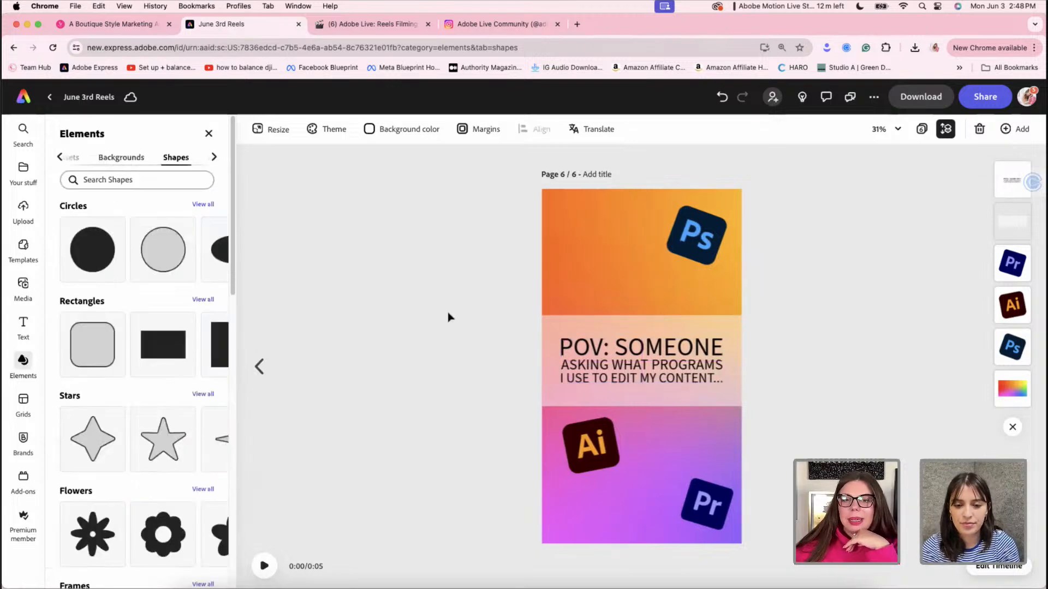
# Undo the caption's recent layout and position changes, redo the Dynamic layout and recentre the caption on the band
pyautogui.click(645, 353)
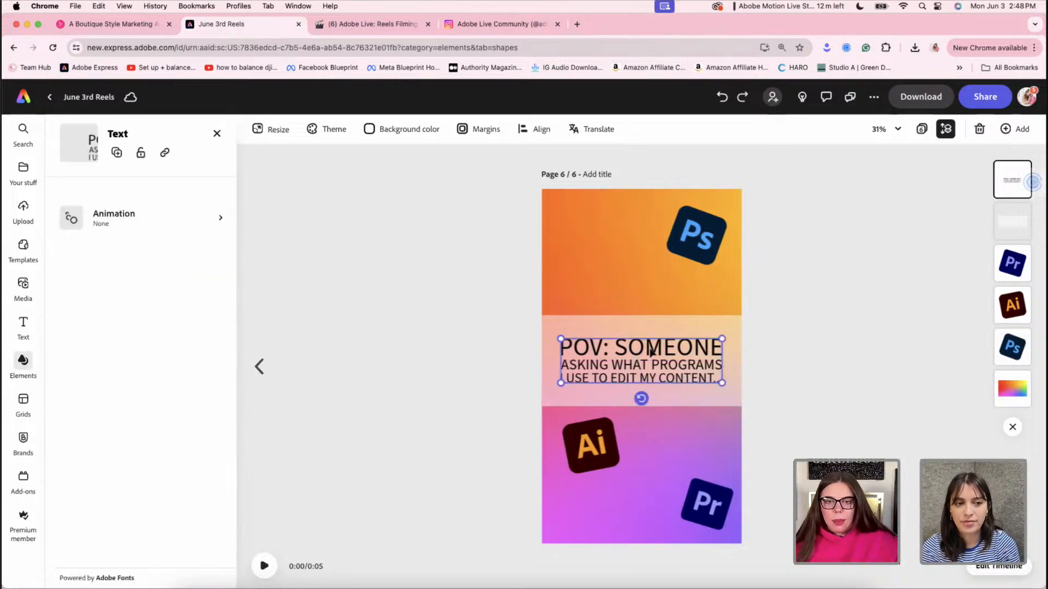
pyautogui.press('super+z')
pyautogui.click(477, 381)
pyautogui.press('super+z')
pyautogui.press('super+z')
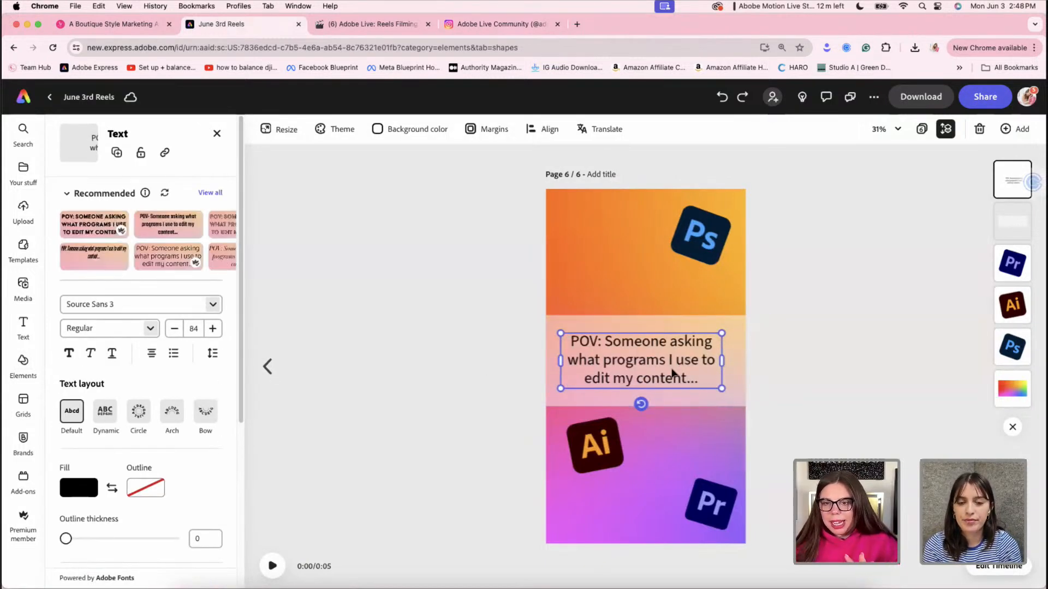
pyautogui.press('super+shift+z')
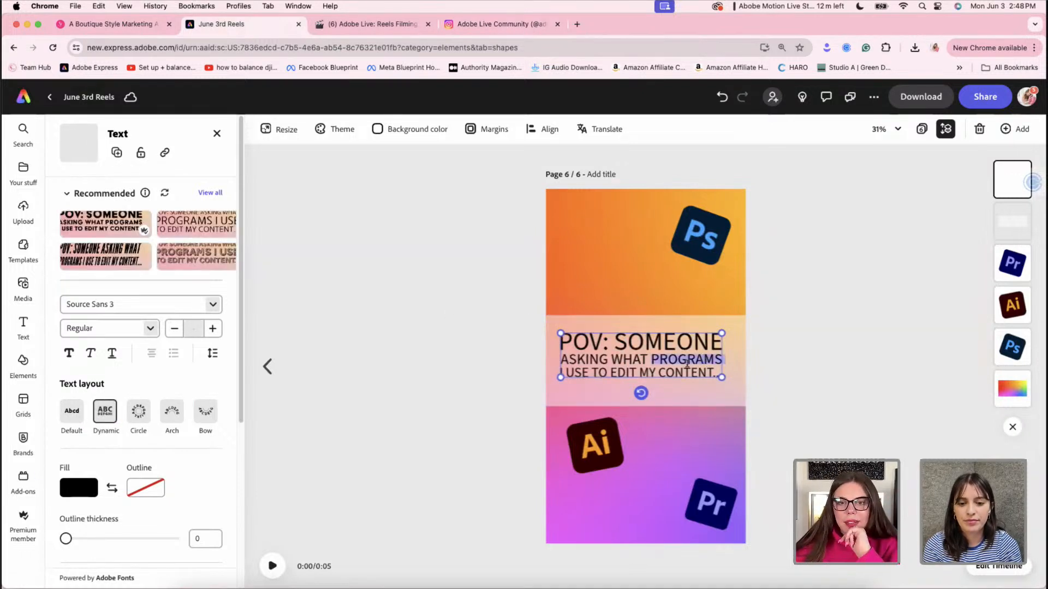
pyautogui.moveTo(703, 359); pyautogui.dragTo(708, 364)
# Move the Photoshop logo down to overlap the band's upper edge near the right and bring it in front of the band
pyautogui.click(703, 246)
pyautogui.moveTo(703, 246); pyautogui.dragTo(710, 302)
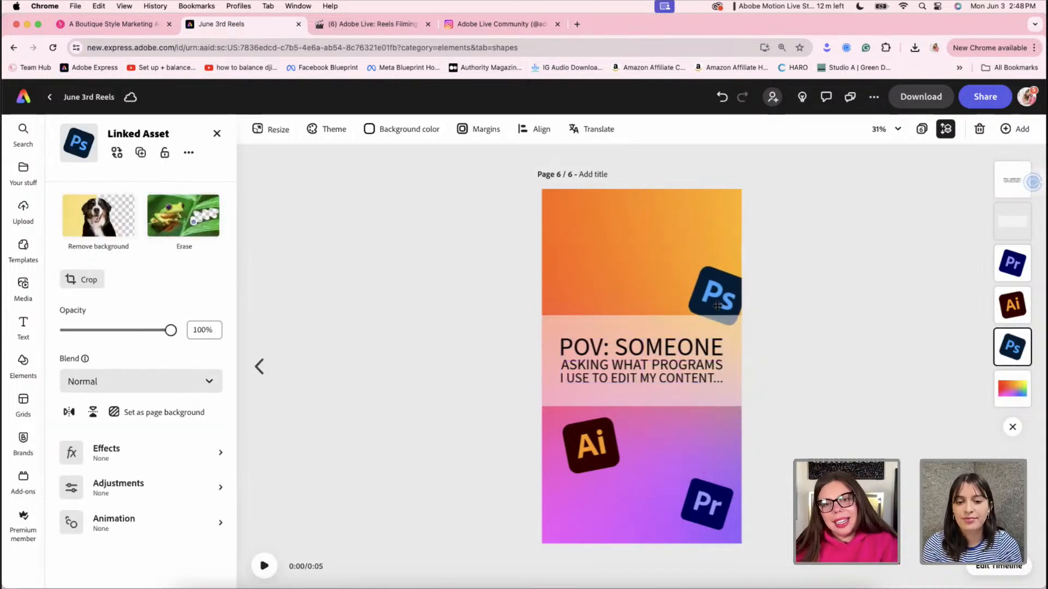
pyautogui.rightClick(711, 307)
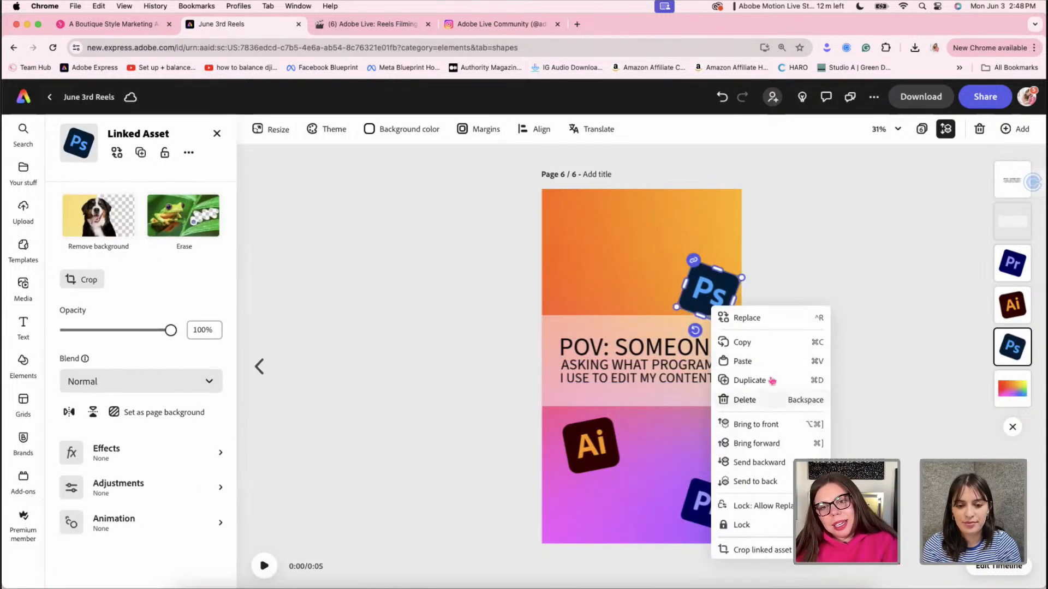
pyautogui.click(770, 424)
pyautogui.click(423, 352)
# Move the Illustrator logo up to overlap the band's lower-left edge and bring it in front of the band
pyautogui.moveTo(576, 438); pyautogui.dragTo(562, 416)
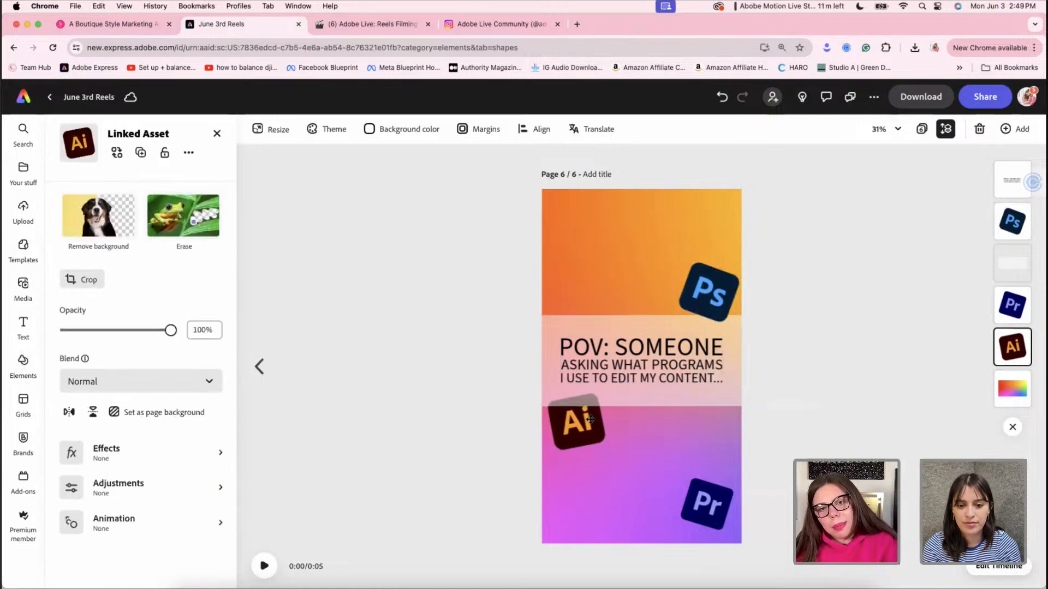
pyautogui.rightClick(593, 433)
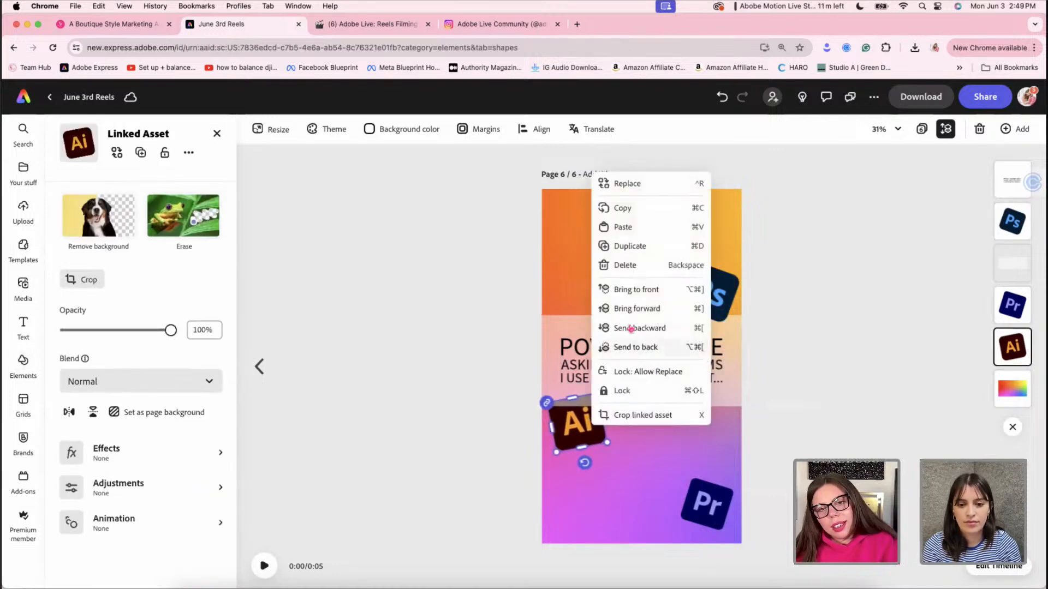
pyautogui.click(644, 327)
pyautogui.click(461, 406)
# Fine-tune the positions of the Premiere Pro, Illustrator and Photoshop logos around the caption band
pyautogui.moveTo(710, 507); pyautogui.dragTo(707, 503)
pyautogui.moveTo(579, 425); pyautogui.dragTo(585, 425)
pyautogui.click(775, 278)
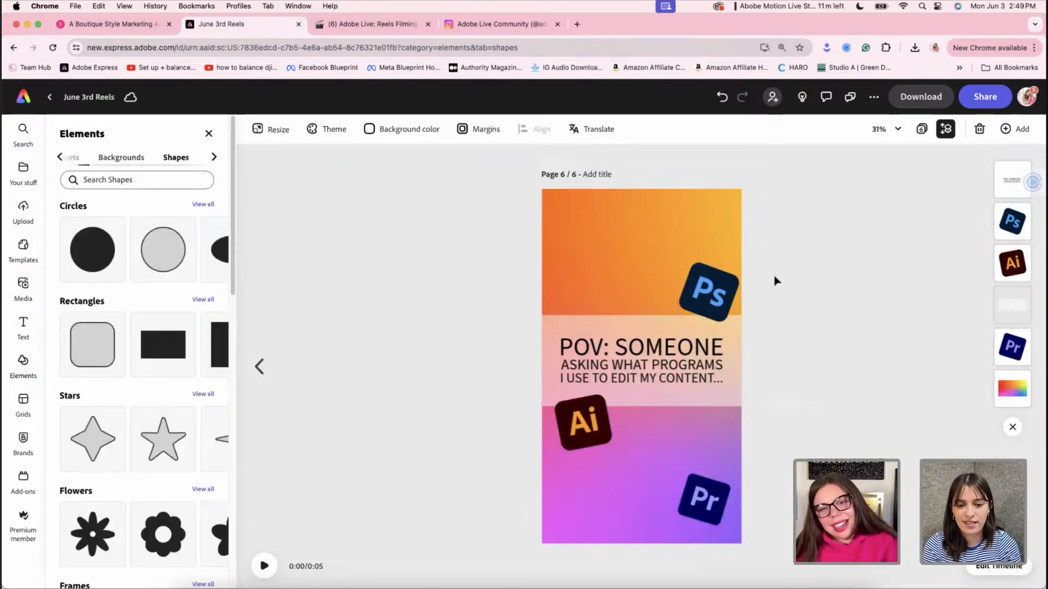
pyautogui.moveTo(707, 291); pyautogui.dragTo(702, 281)
pyautogui.click(779, 257)
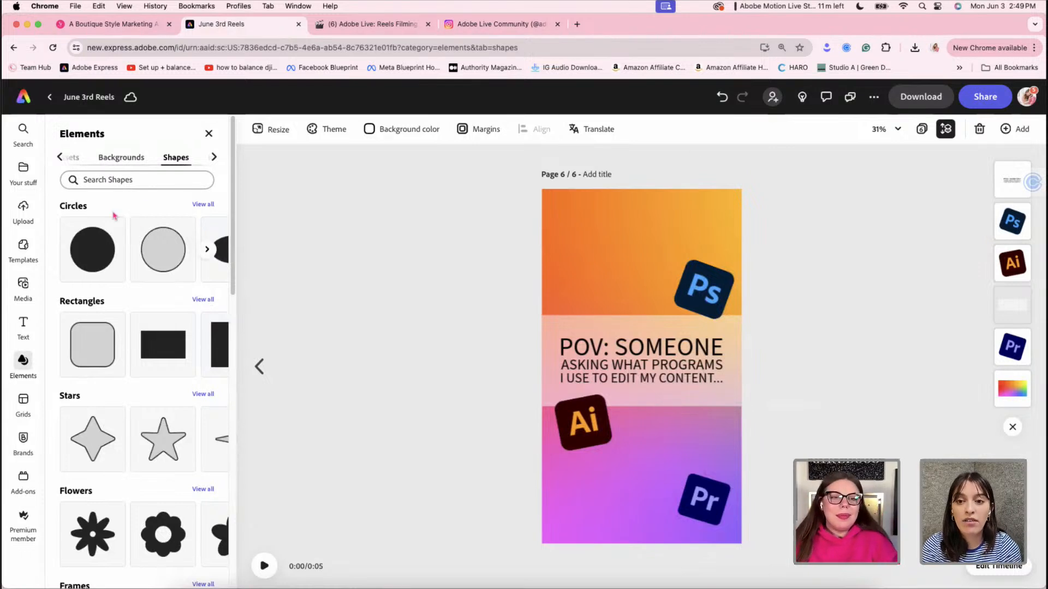
pyautogui.click(17, 178)
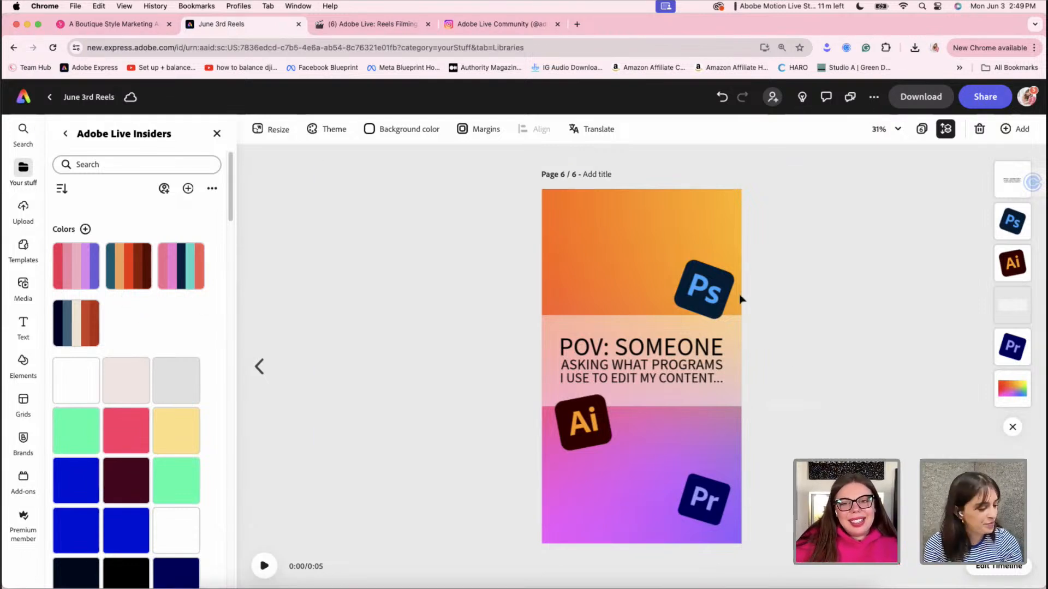
pyautogui.click(719, 295)
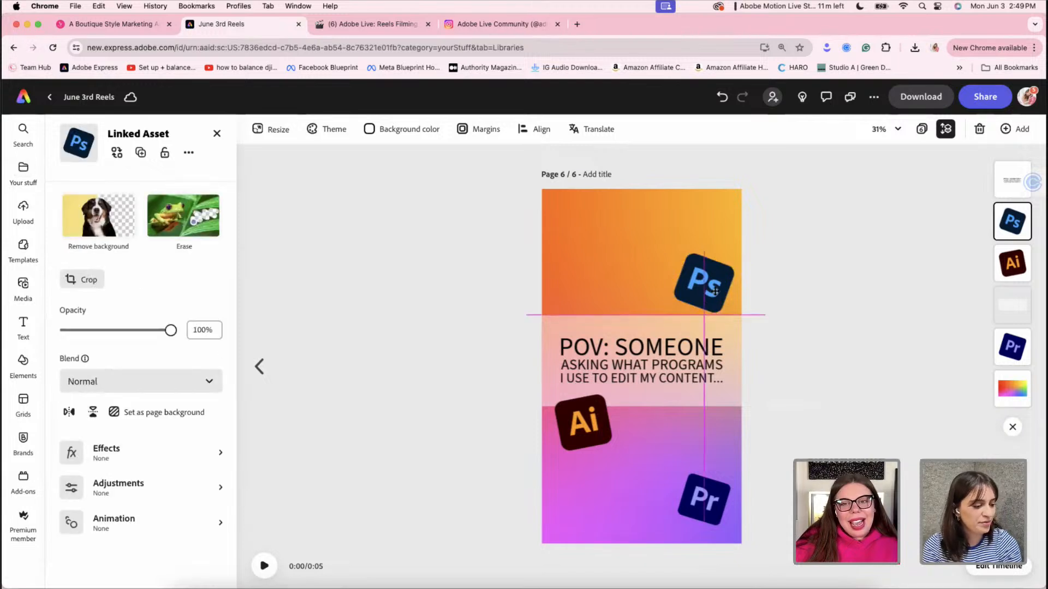
pyautogui.click(823, 267)
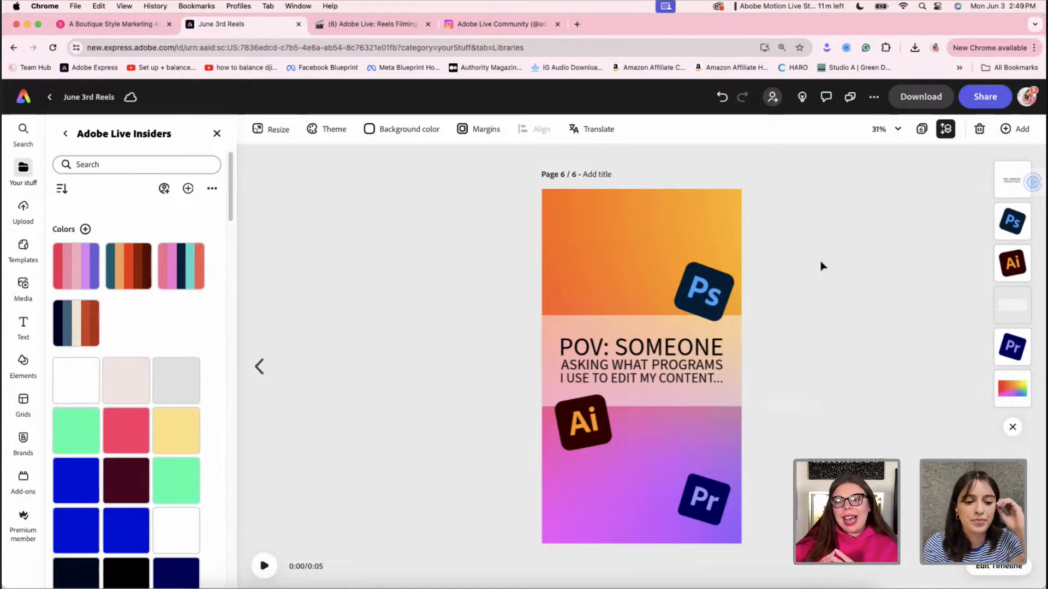
# Move the cover page ahead of the matching reel page, to position 5, and copy all of its elements
pyautogui.click(922, 129)
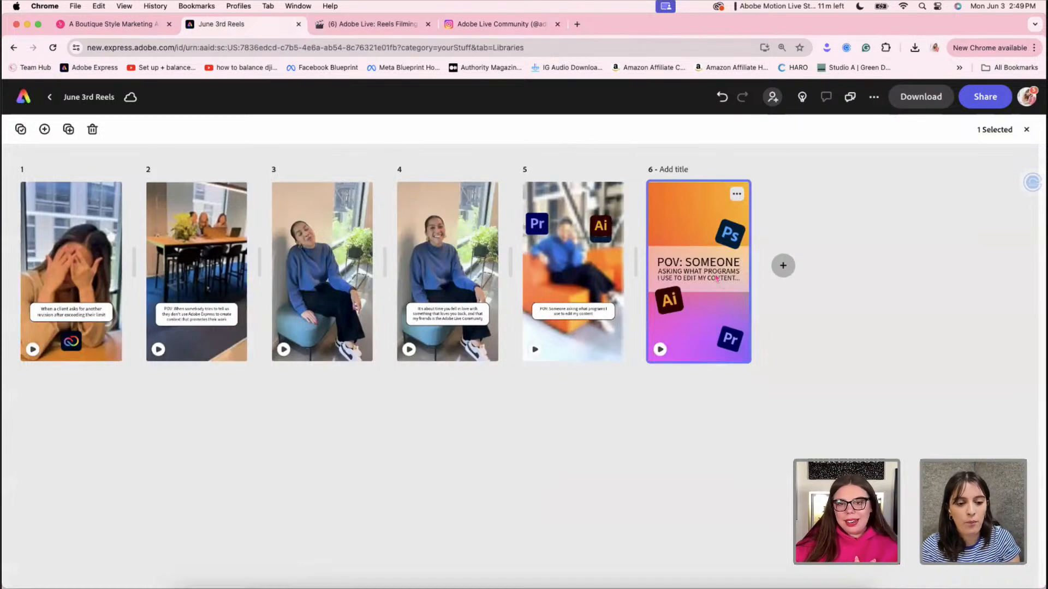
pyautogui.moveTo(699, 273); pyautogui.dragTo(526, 284)
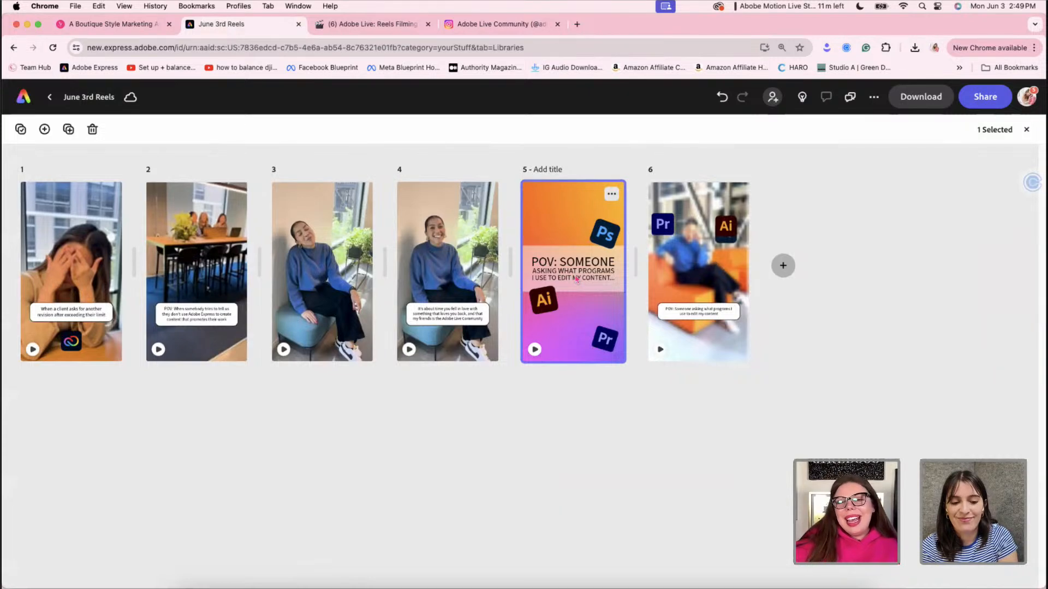
pyautogui.doubleClick(576, 279)
pyautogui.moveTo(797, 532); pyautogui.dragTo(519, 226)
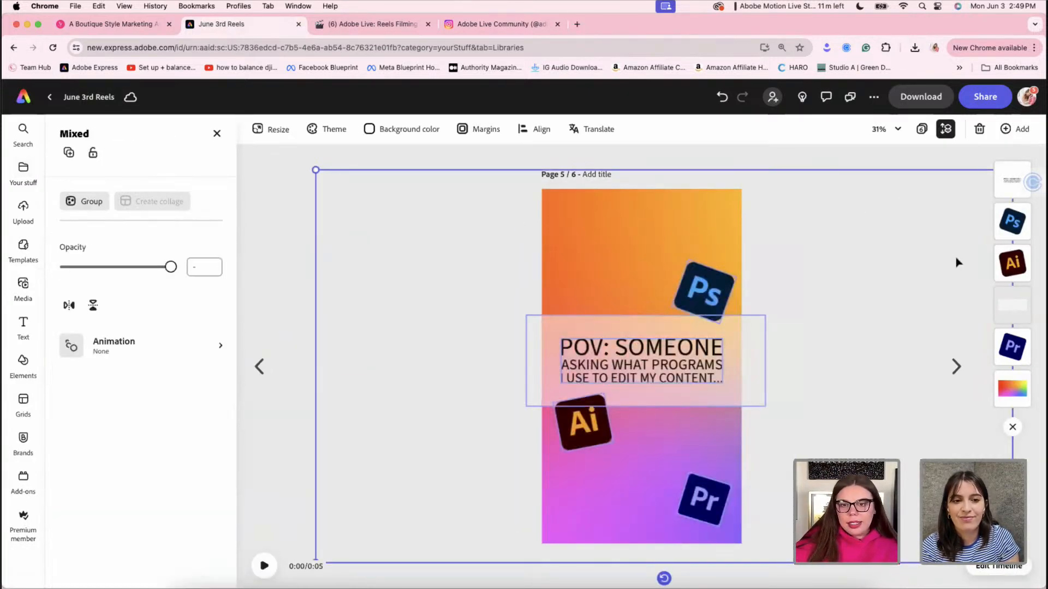
pyautogui.click(936, 129)
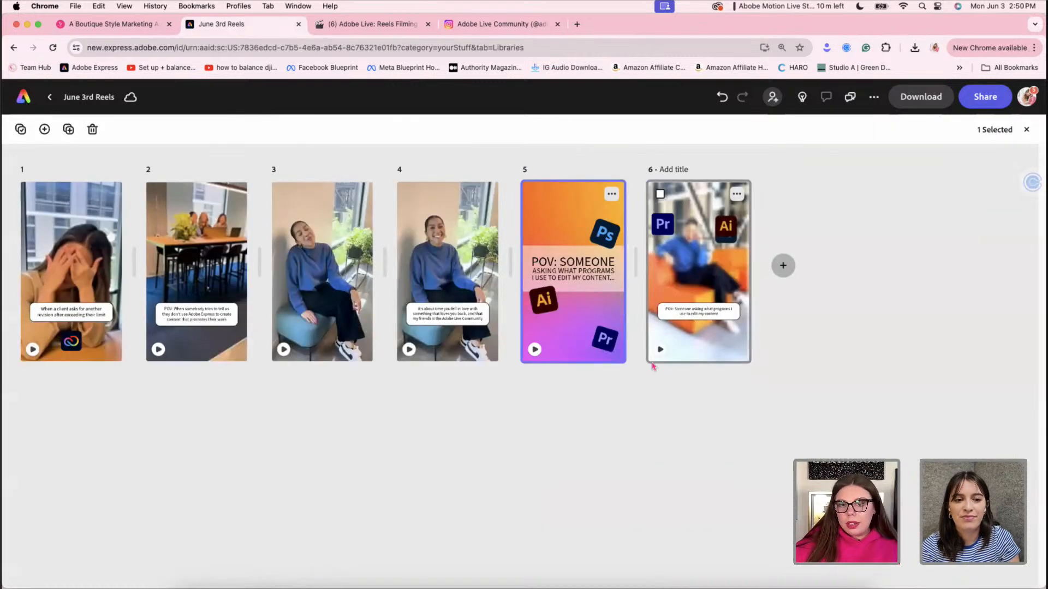
# Add a new scene after the video clip on page 6's timeline and paste the copied cover elements into it
pyautogui.doubleClick(667, 345)
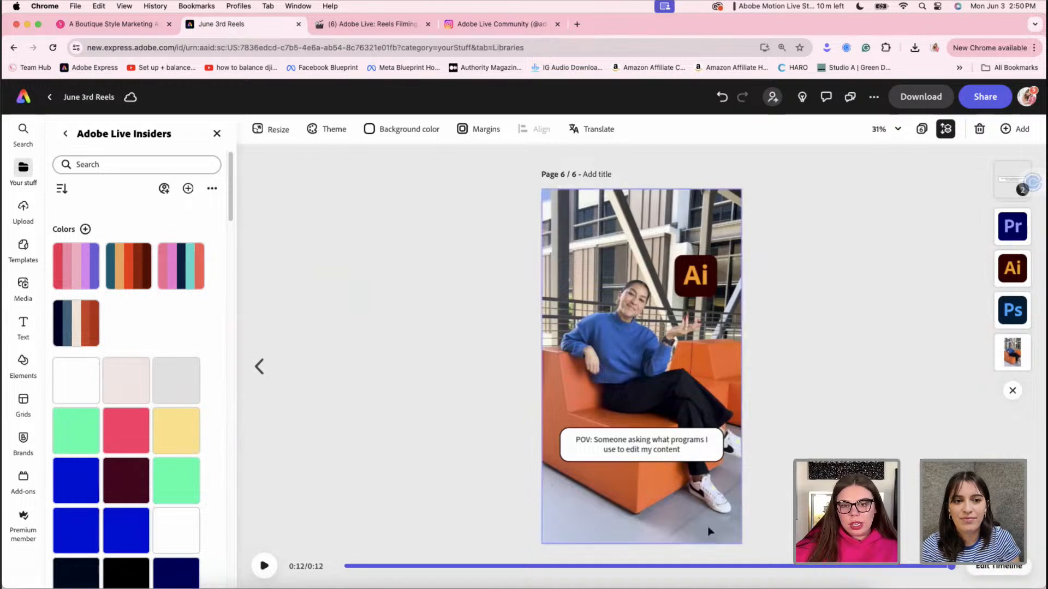
pyautogui.click(1016, 569)
pyautogui.click(670, 523)
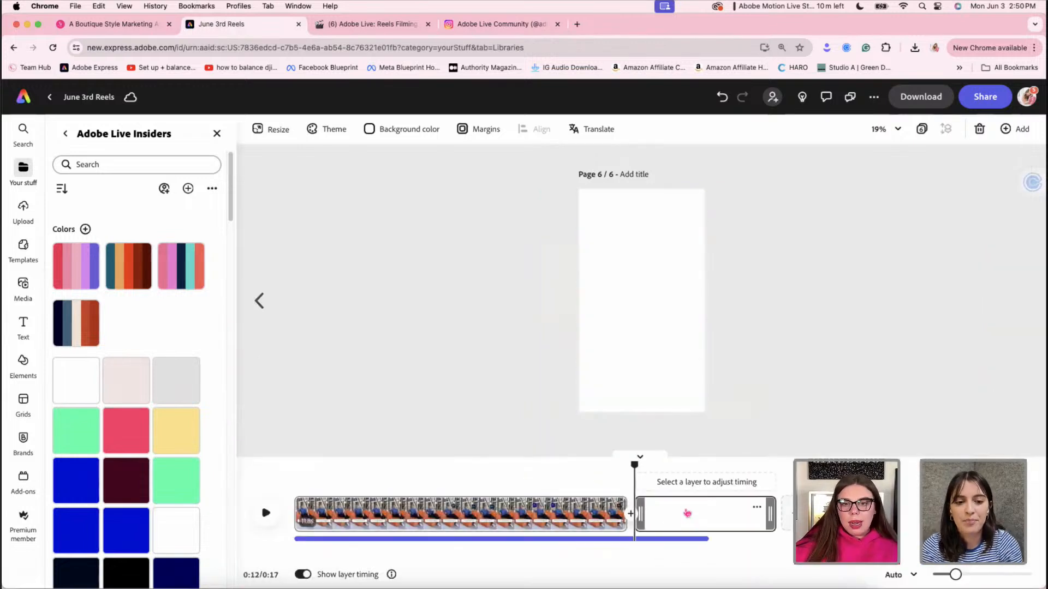
pyautogui.press('super+v')
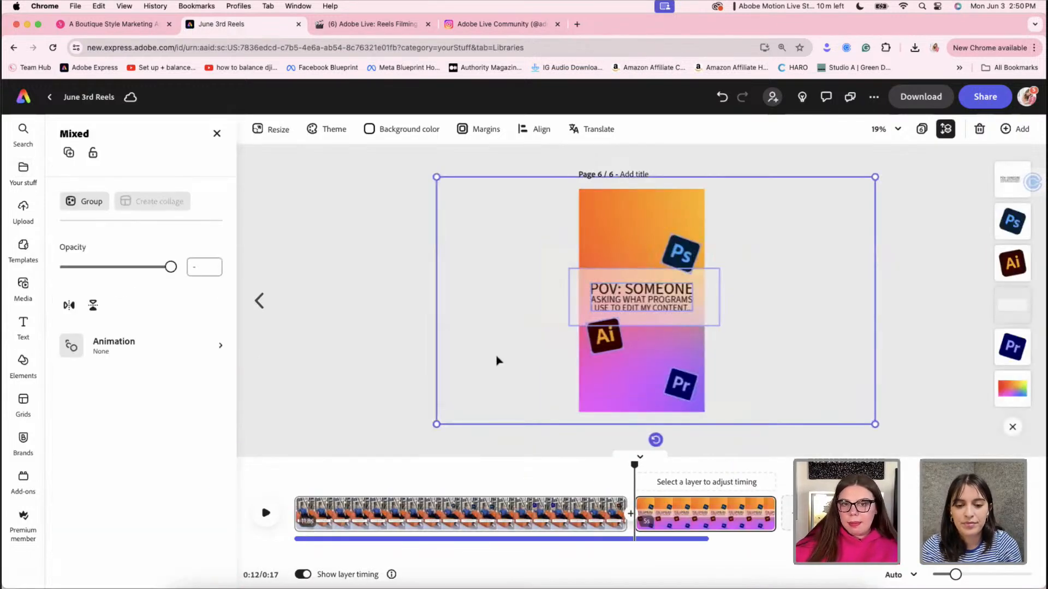
pyautogui.click(392, 323)
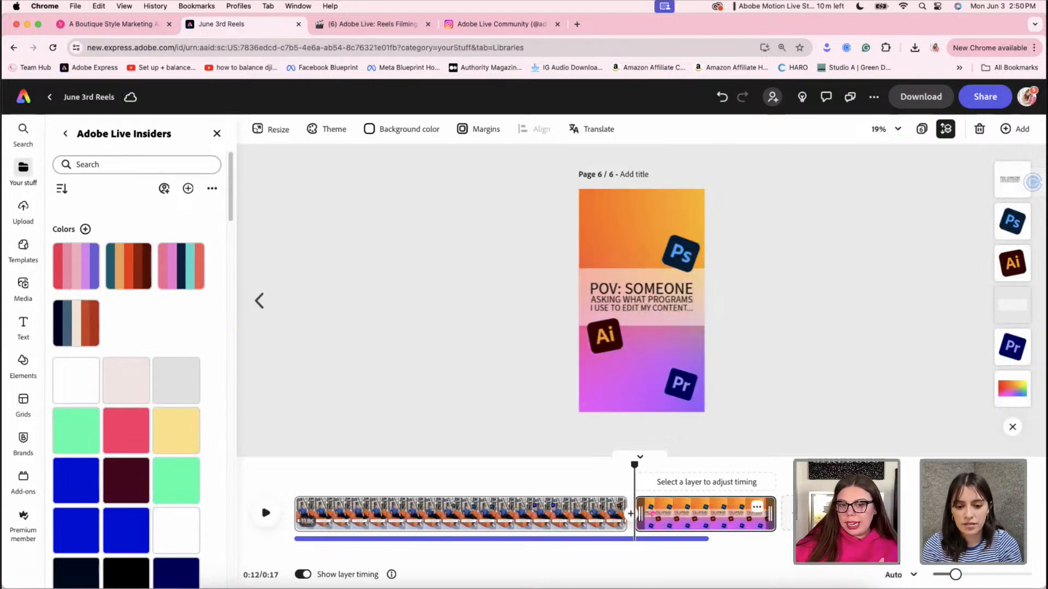
# Move the cover scene ahead of the video clip on page 6's timeline and shorten it to 0.4 s
pyautogui.moveTo(652, 515); pyautogui.dragTo(396, 536)
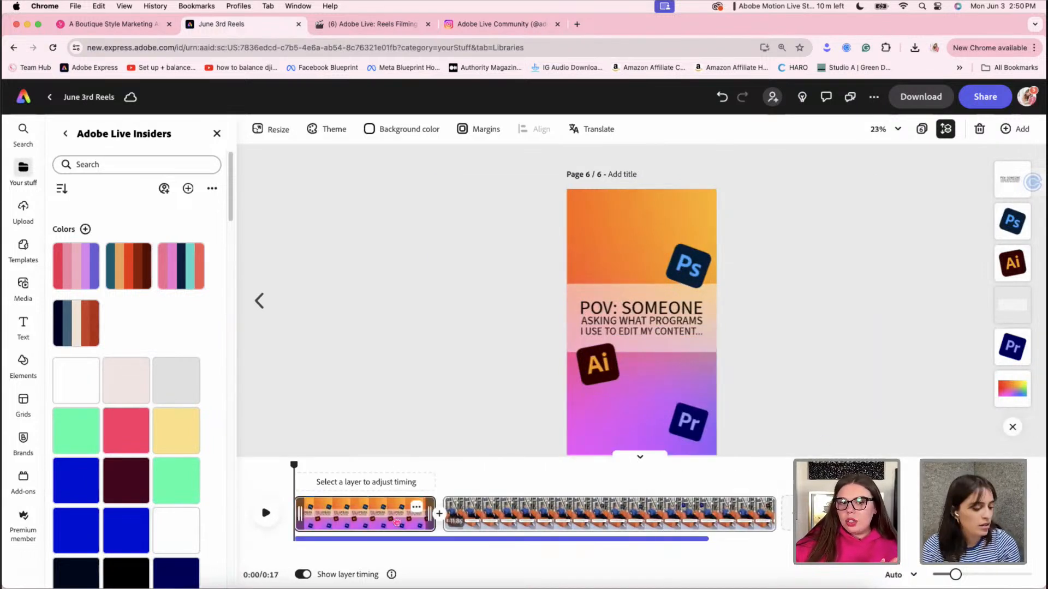
pyautogui.click(397, 512)
pyautogui.click(340, 508)
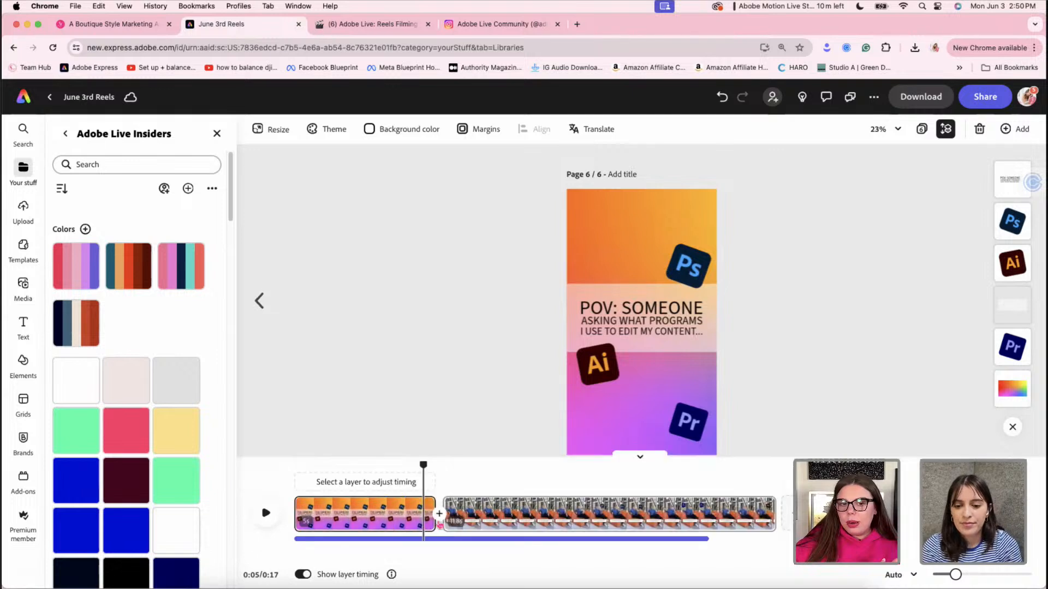
pyautogui.moveTo(440, 513); pyautogui.dragTo(306, 513)
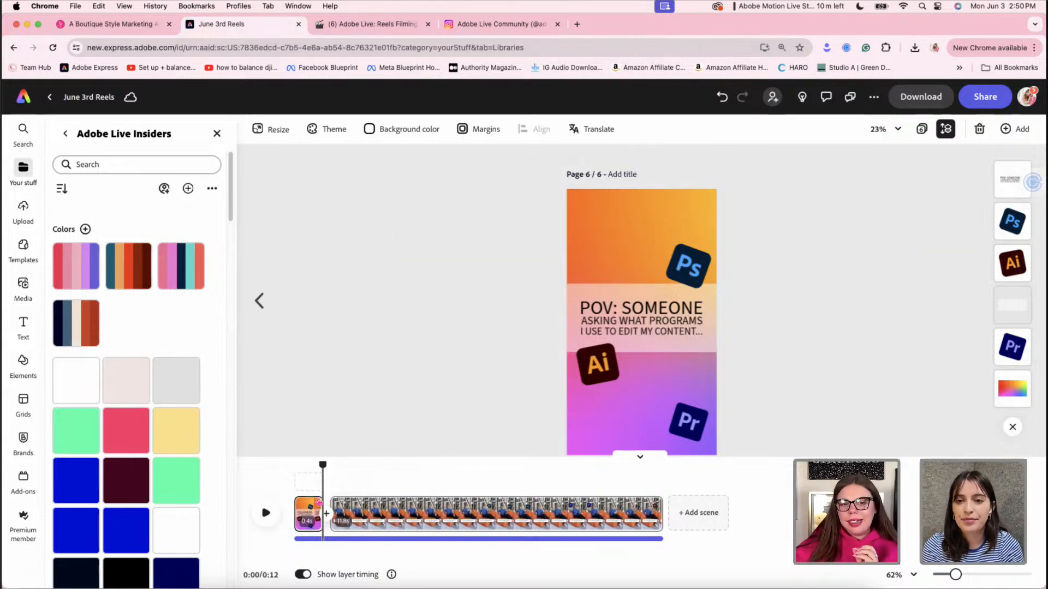
pyautogui.moveTo(322, 465); pyautogui.dragTo(266, 473)
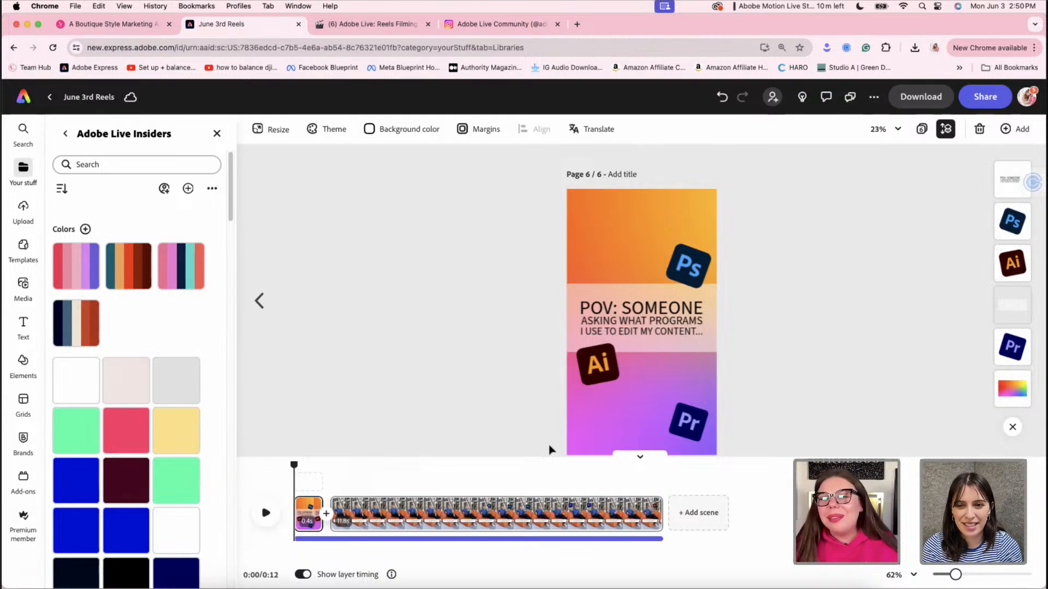
# Start a scheduled social media post from the share options and select the connected Instagram account as its channel
pyautogui.scroll(-2, 801, 275)
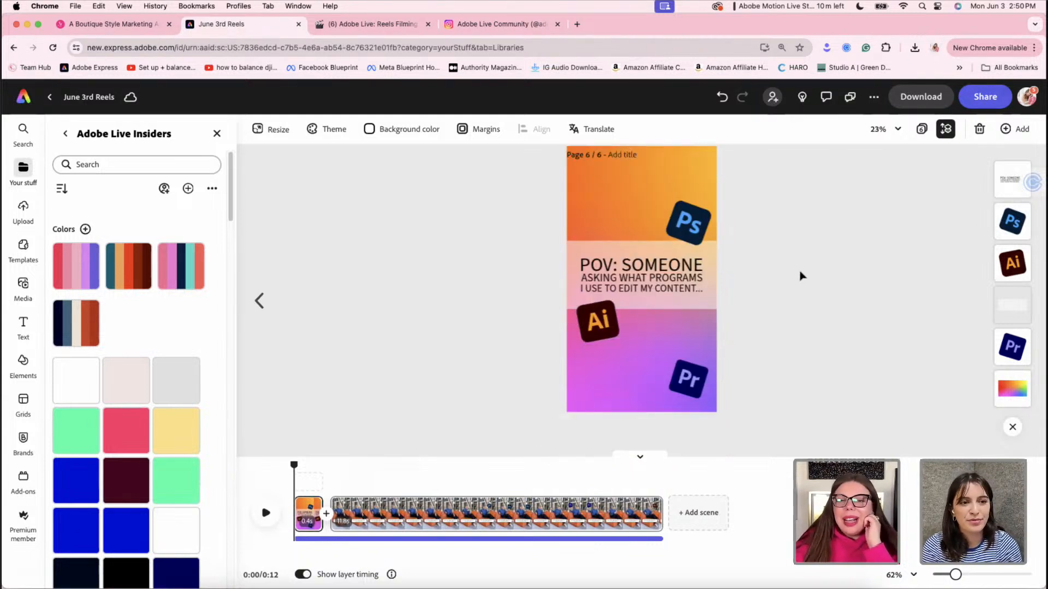
pyautogui.scroll(2, 800, 276)
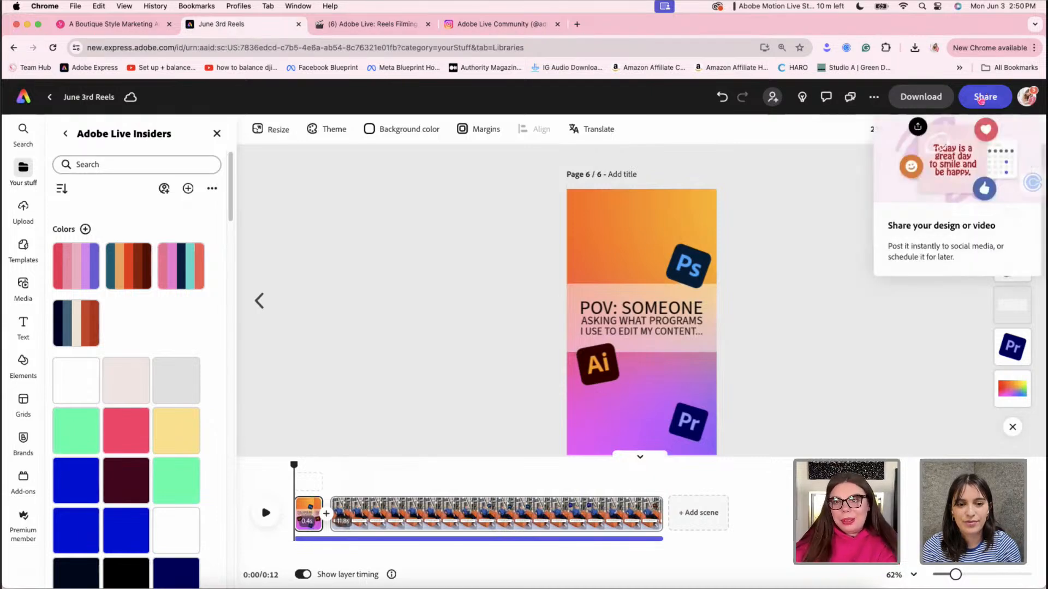
pyautogui.click(980, 98)
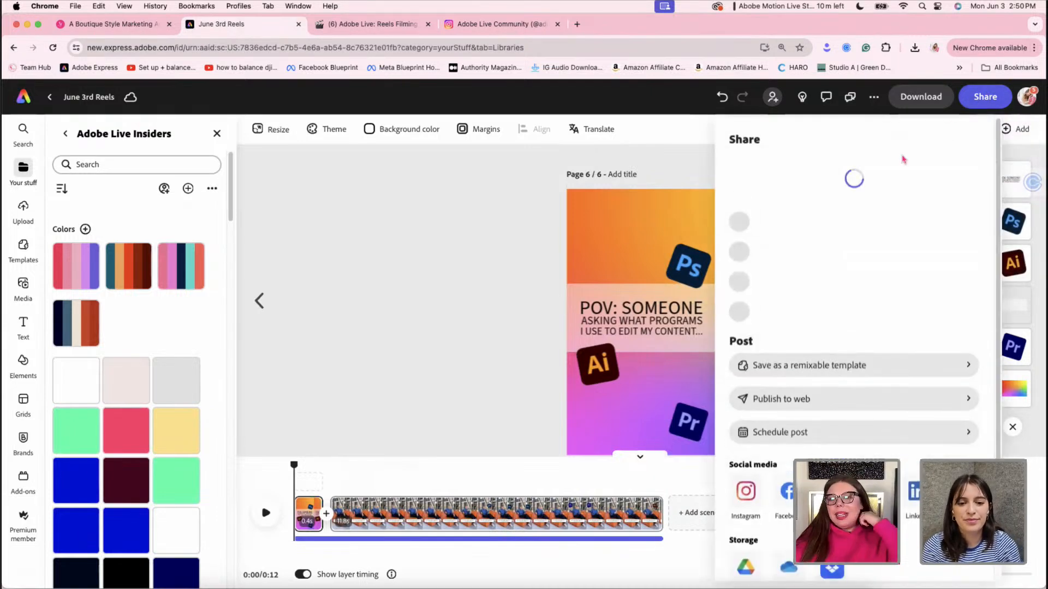
pyautogui.scroll(-1, 800, 377)
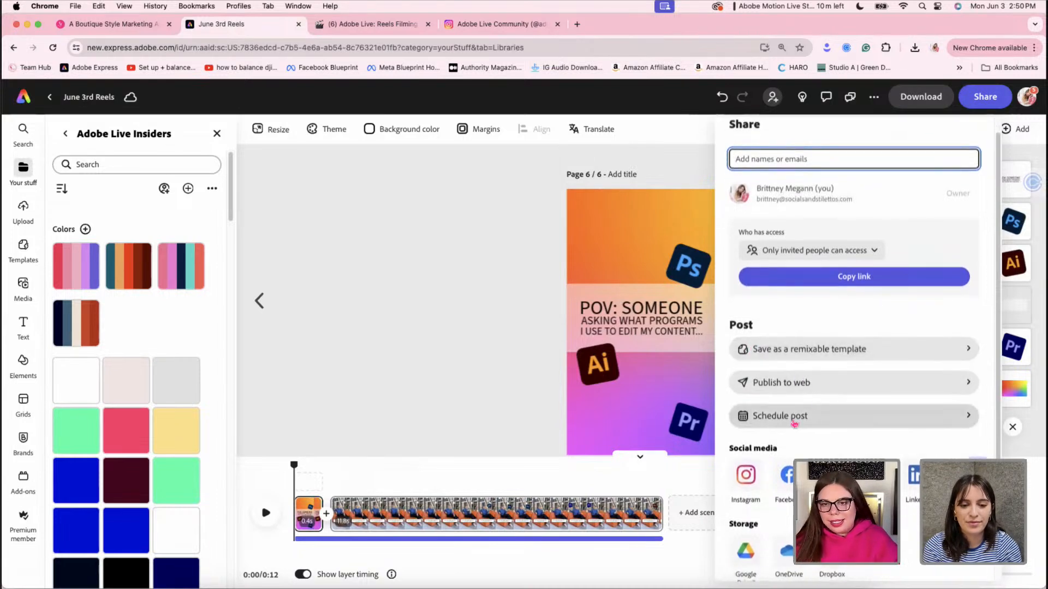
pyautogui.click(793, 421)
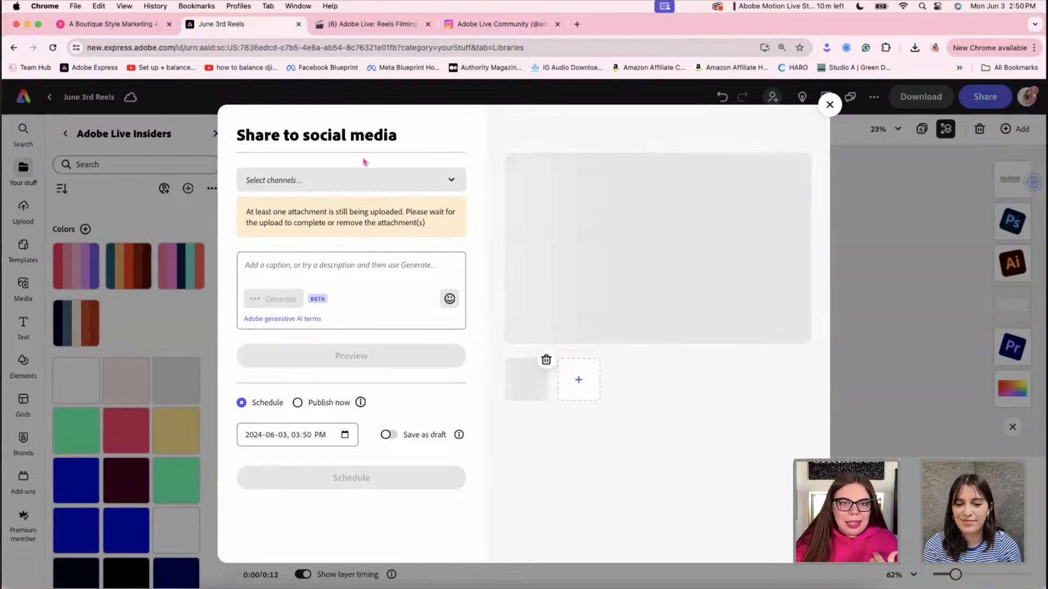
pyautogui.click(365, 185)
pyautogui.click(350, 235)
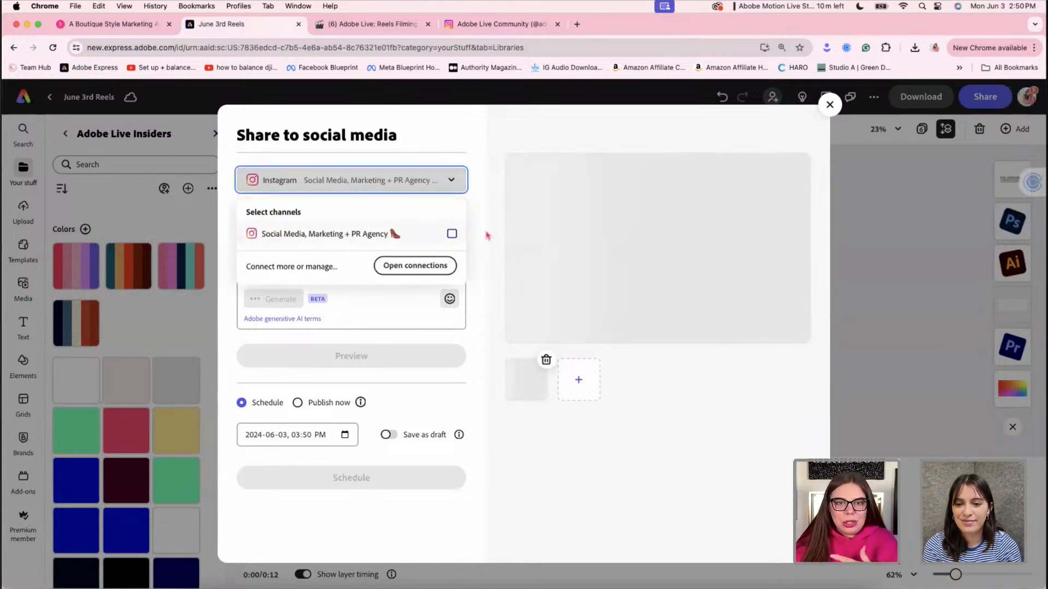
pyautogui.click(502, 138)
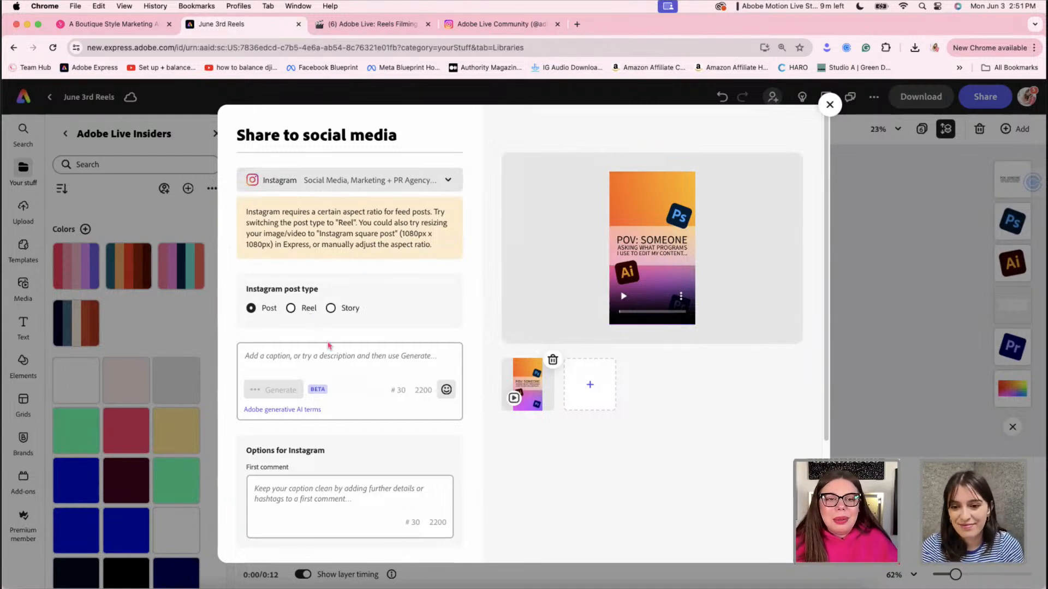
# Set the Instagram post type to Reel and use the opening gradient frame as the reel cover
pyautogui.click(306, 309)
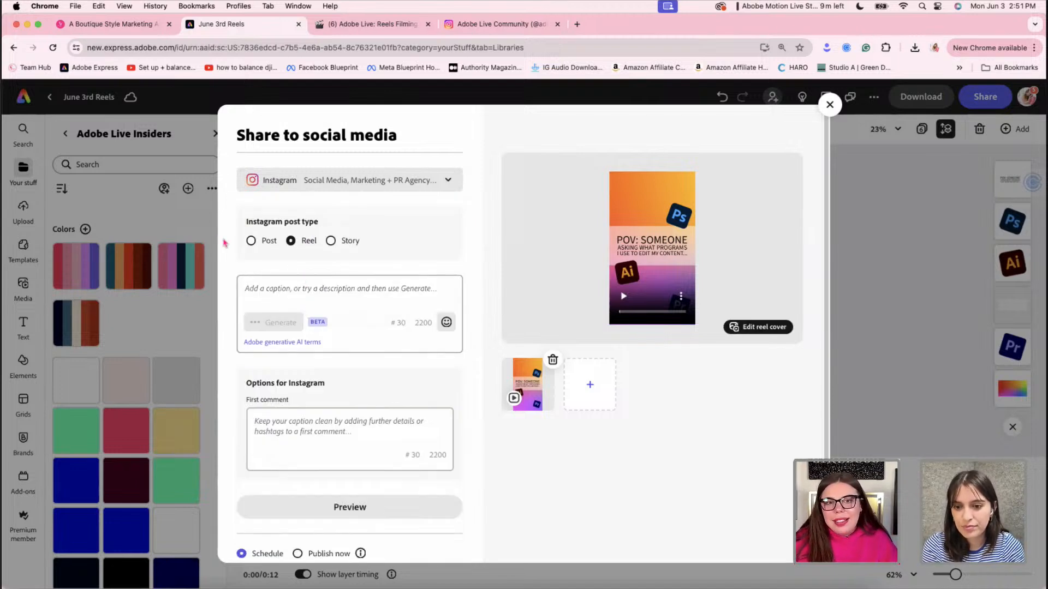
pyautogui.click(257, 238)
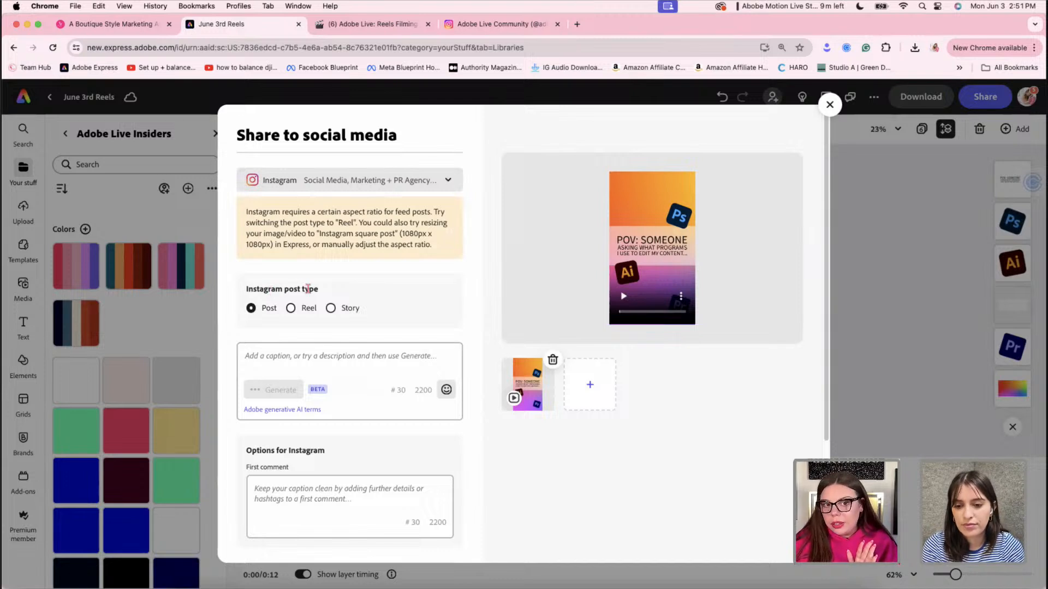
pyautogui.click(301, 308)
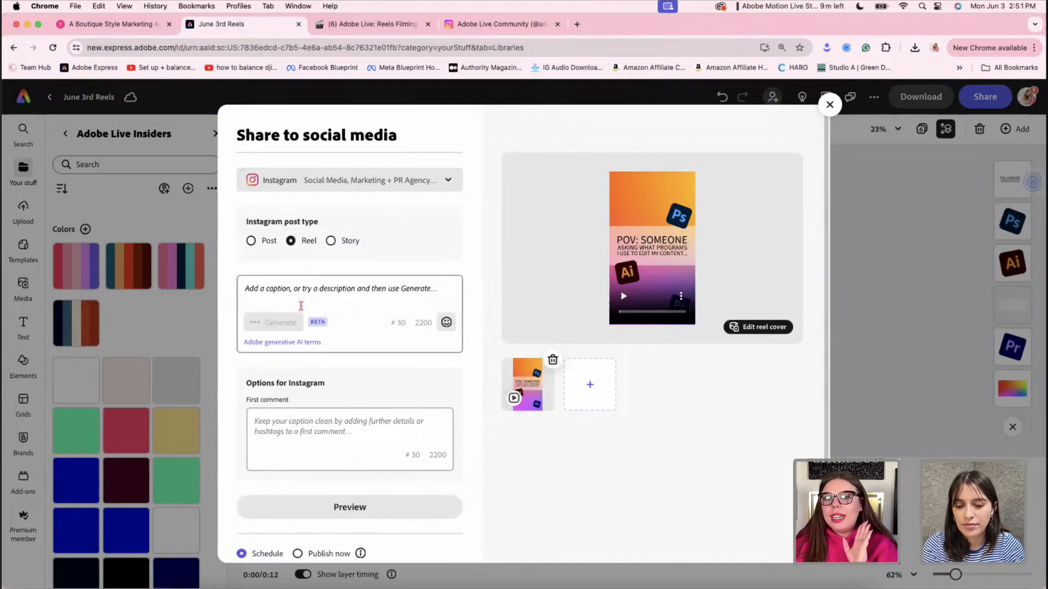
pyautogui.click(771, 328)
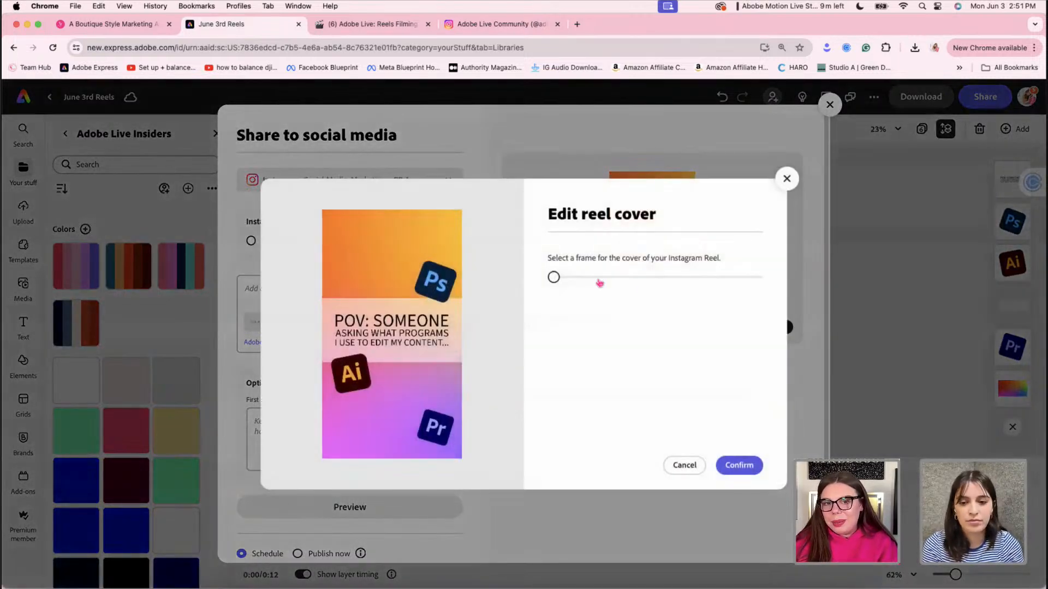
pyautogui.moveTo(554, 278); pyautogui.dragTo(532, 281)
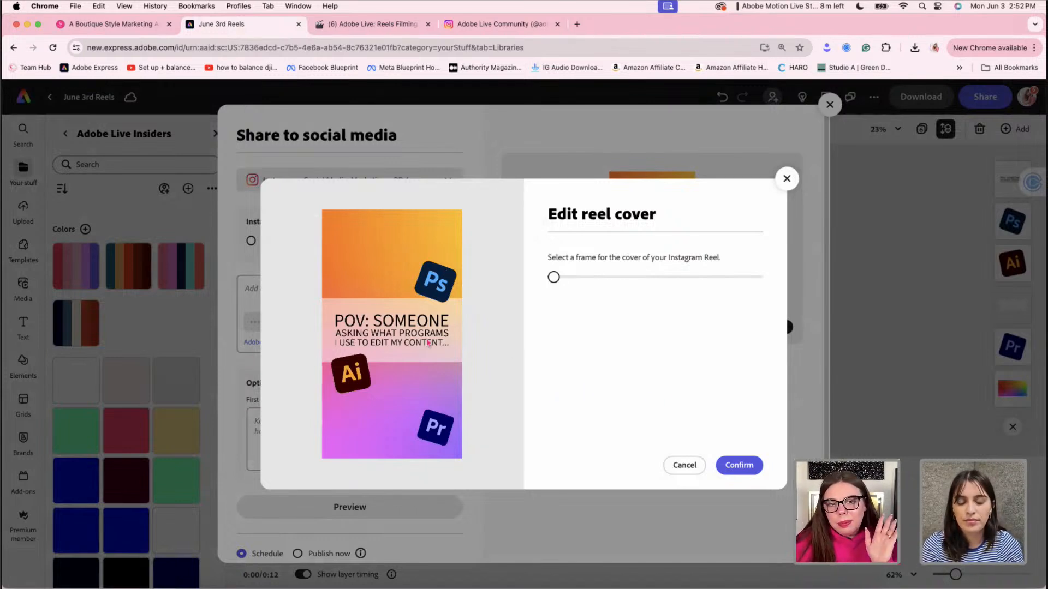
pyautogui.click(739, 465)
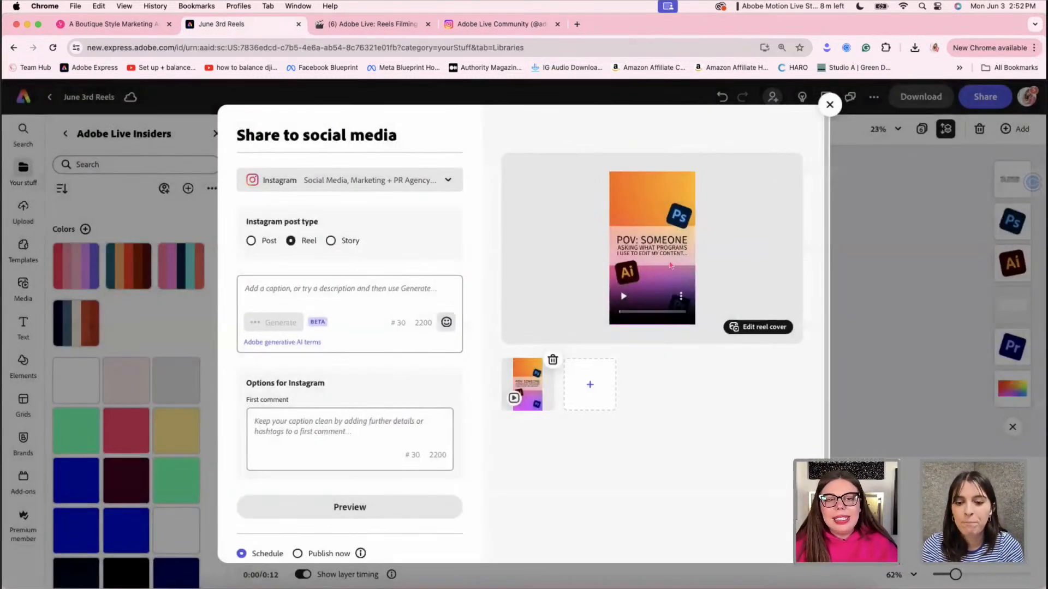
# Write the post caption "What is your fav creative cloud program? Let us know in the comments below!"
pyautogui.click(352, 281)
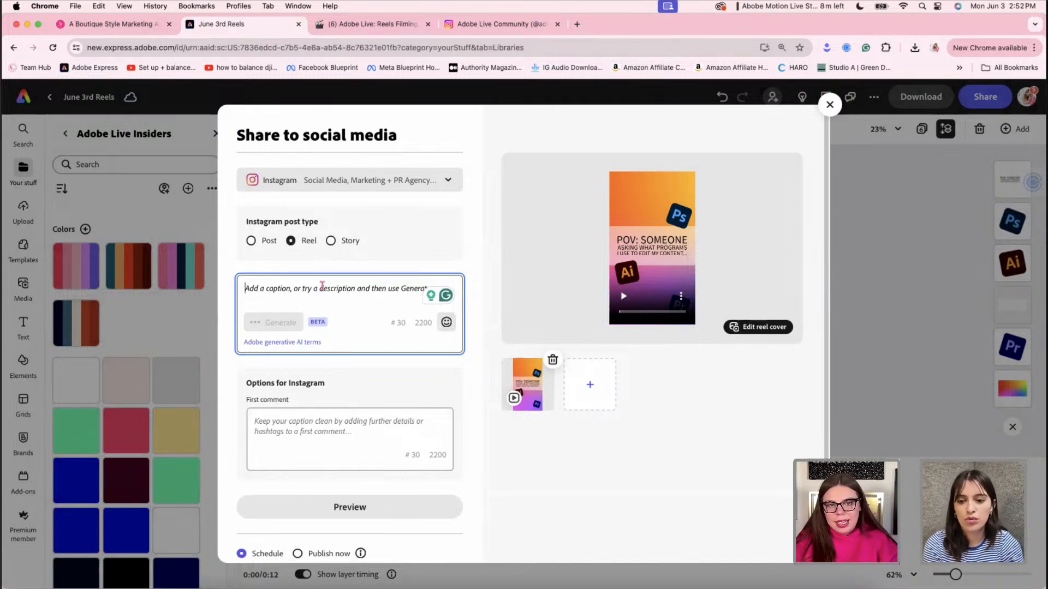
pyautogui.write('What is you')
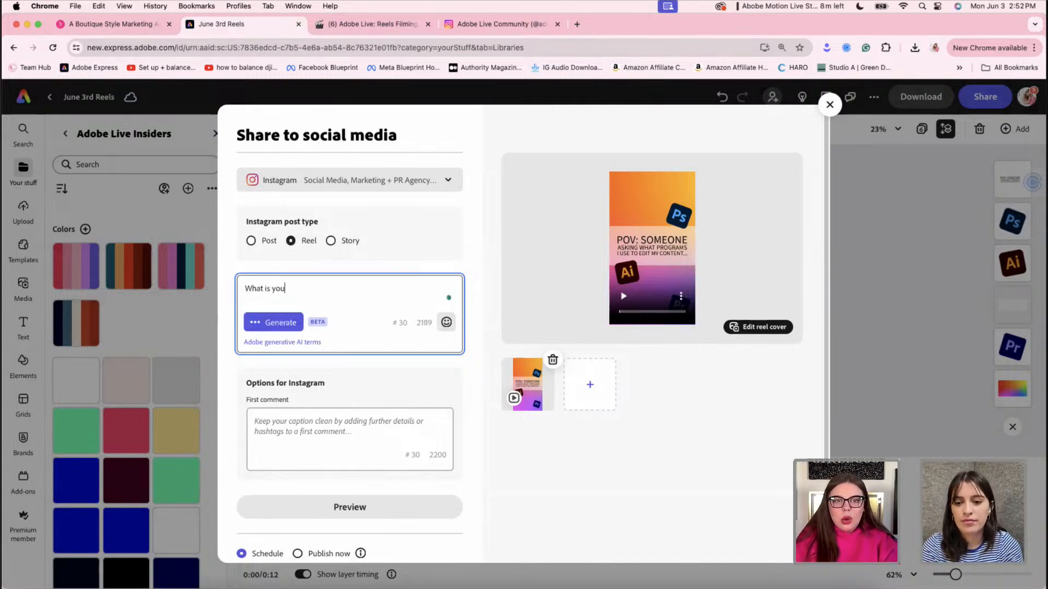
pyautogui.write('r fav cre')
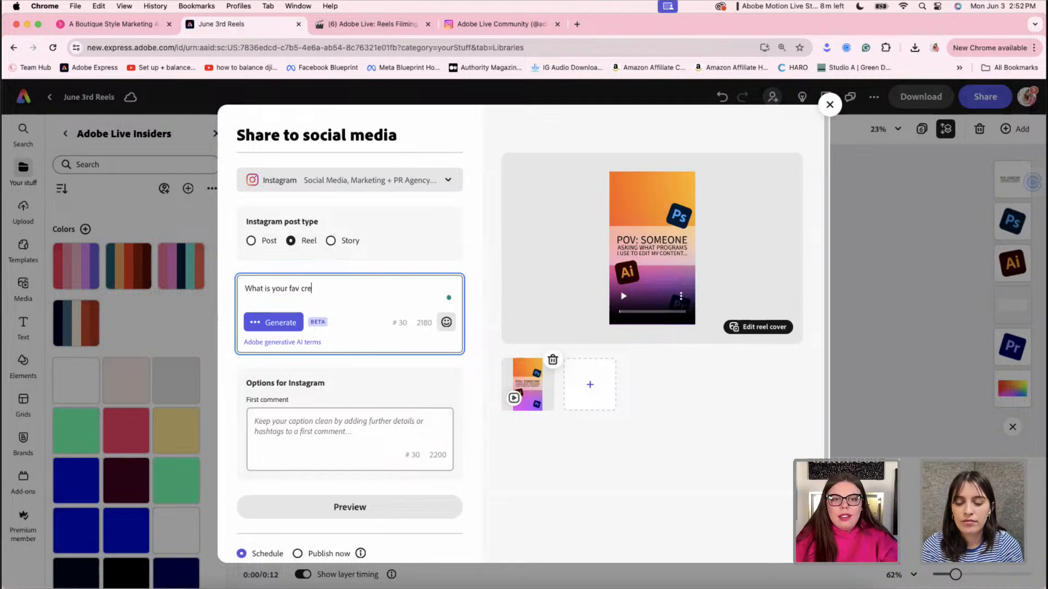
pyautogui.write('ative cloud')
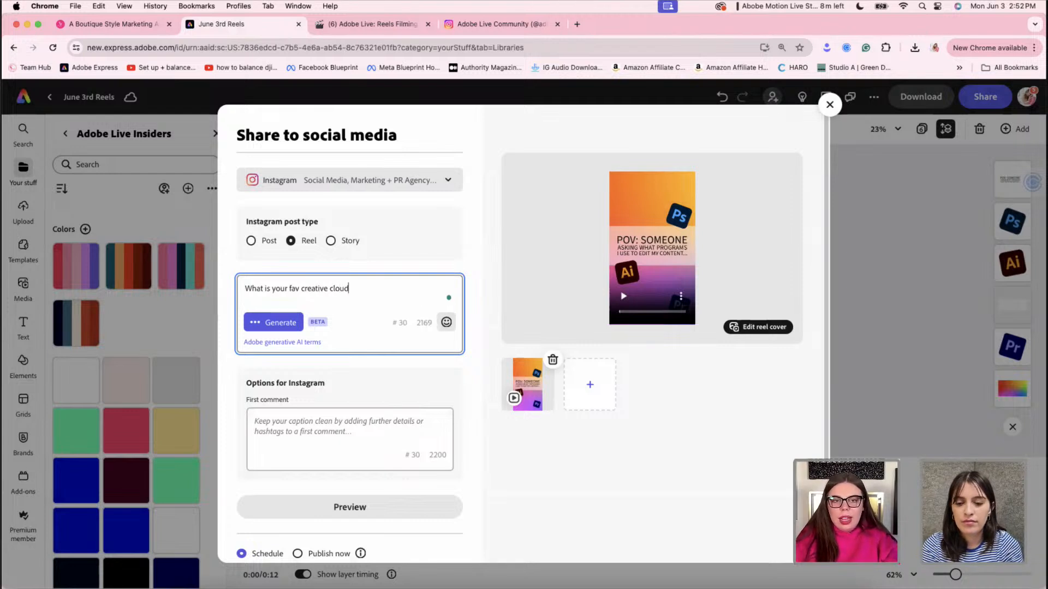
pyautogui.write(' program? Let u')
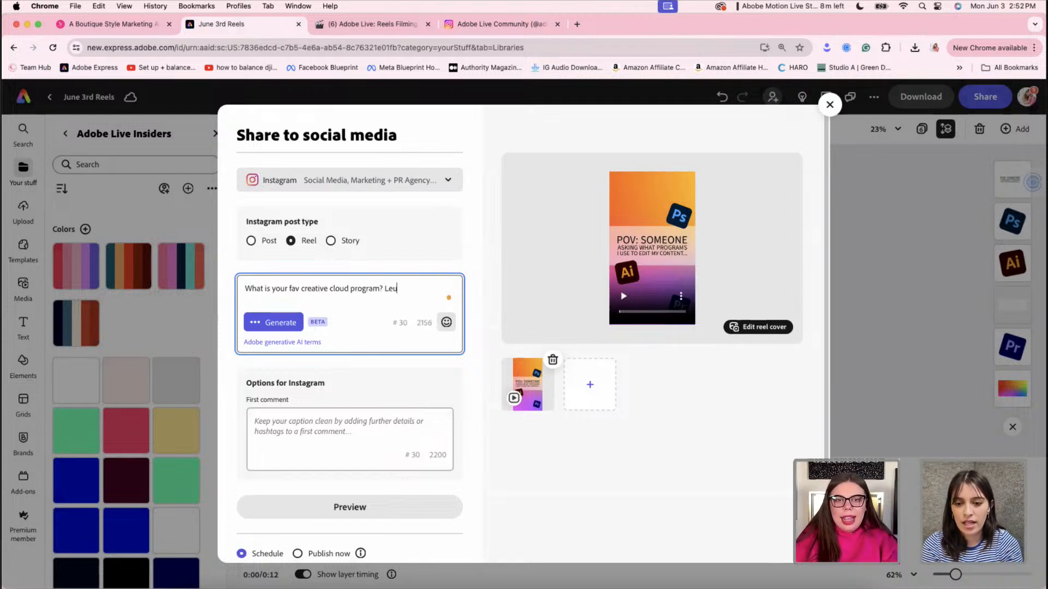
pyautogui.write('s')
pyautogui.press('BackSpace')
pyautogui.press('BackSpace')
pyautogui.write('t us kno')
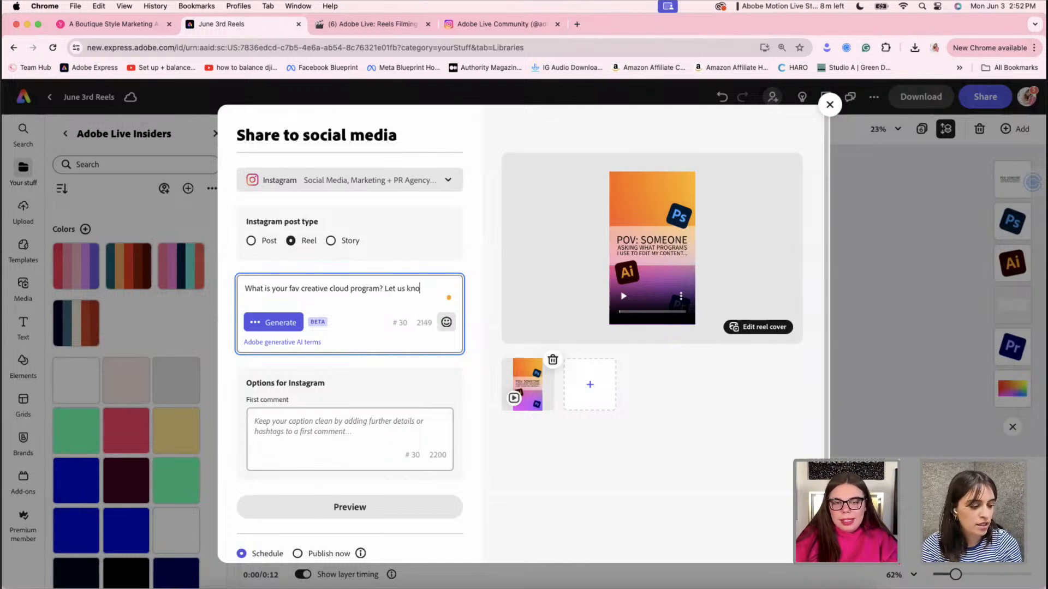
pyautogui.write('w in the ')
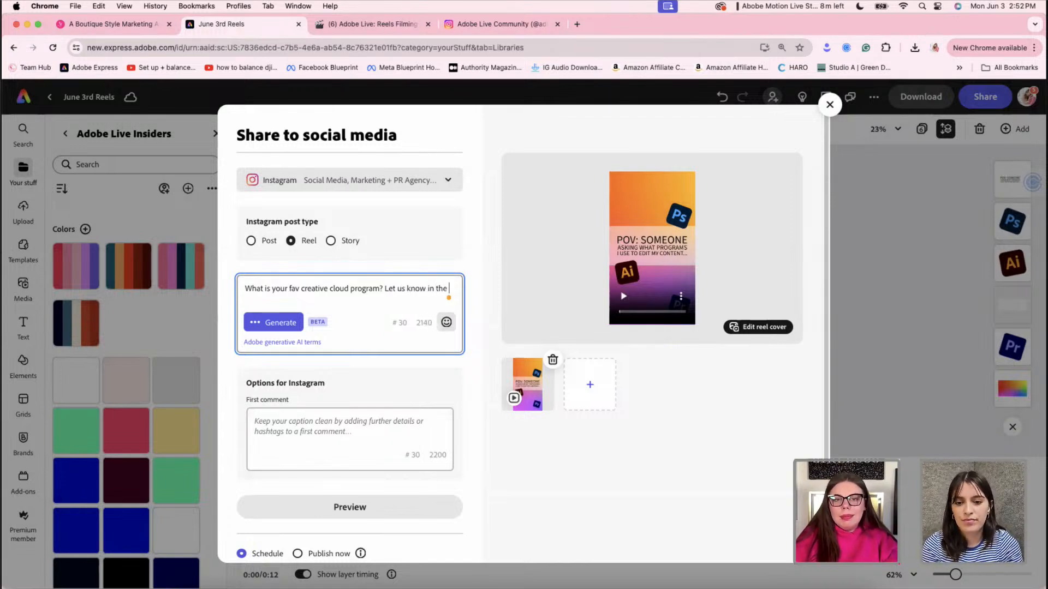
pyautogui.write('commetns')
pyautogui.press('BackSpace')
pyautogui.press('BackSpace')
pyautogui.press('BackSpace')
pyautogui.press('BackSpace')
pyautogui.press('BackSpace')
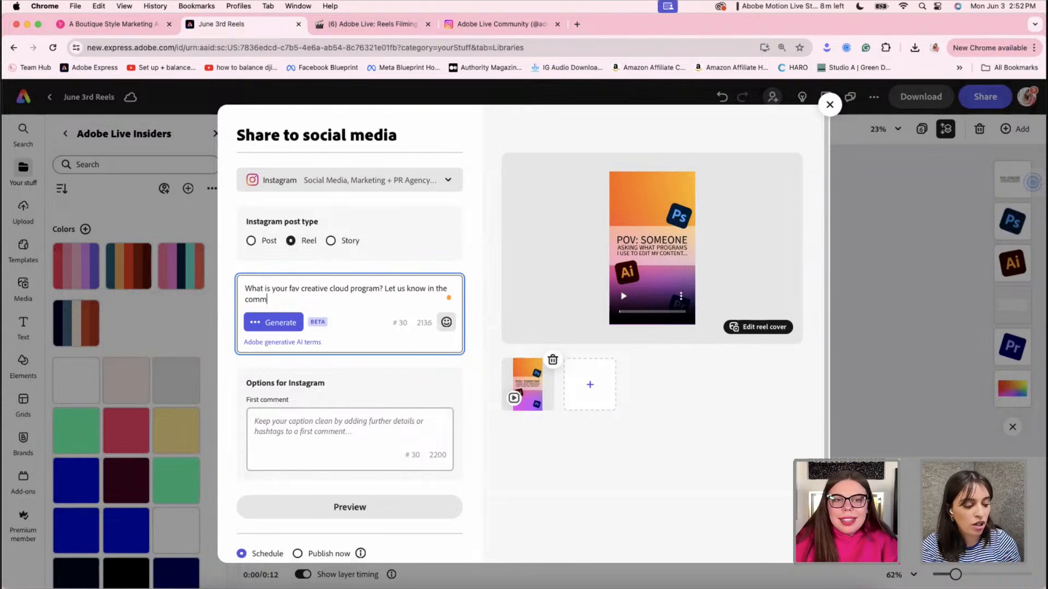
pyautogui.write('ents below')
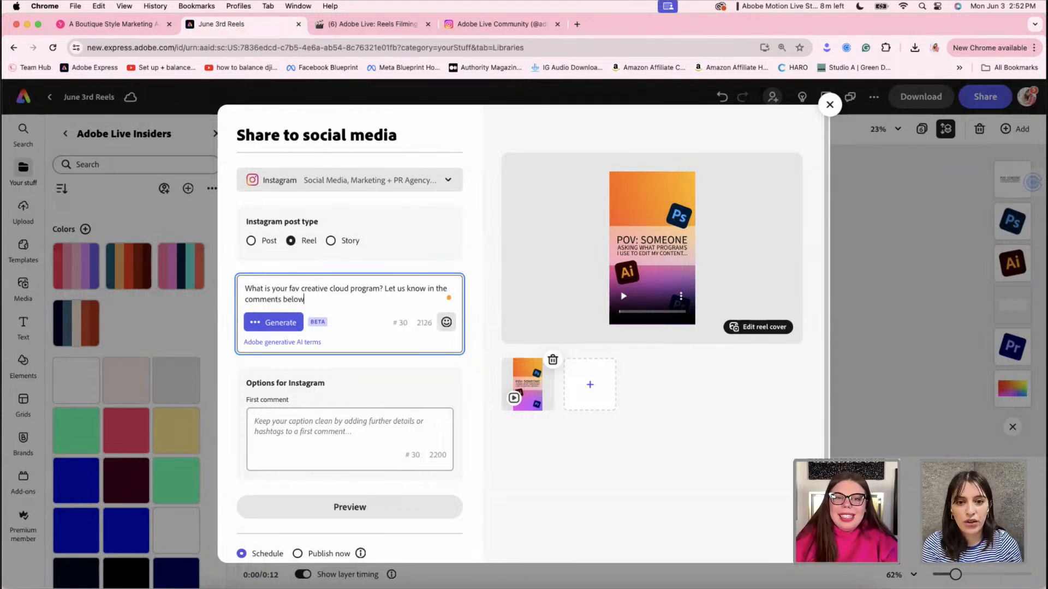
pyautogui.write('!')
# Add a pointing-down hand emoji to the end of the caption
pyautogui.press('ctrl+super+space')
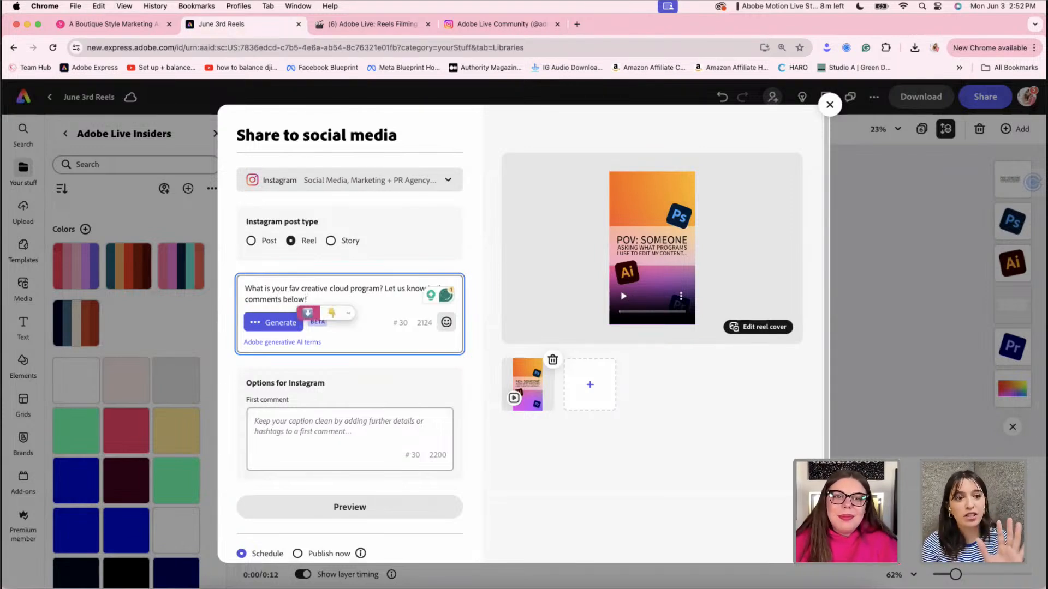
pyautogui.click(335, 313)
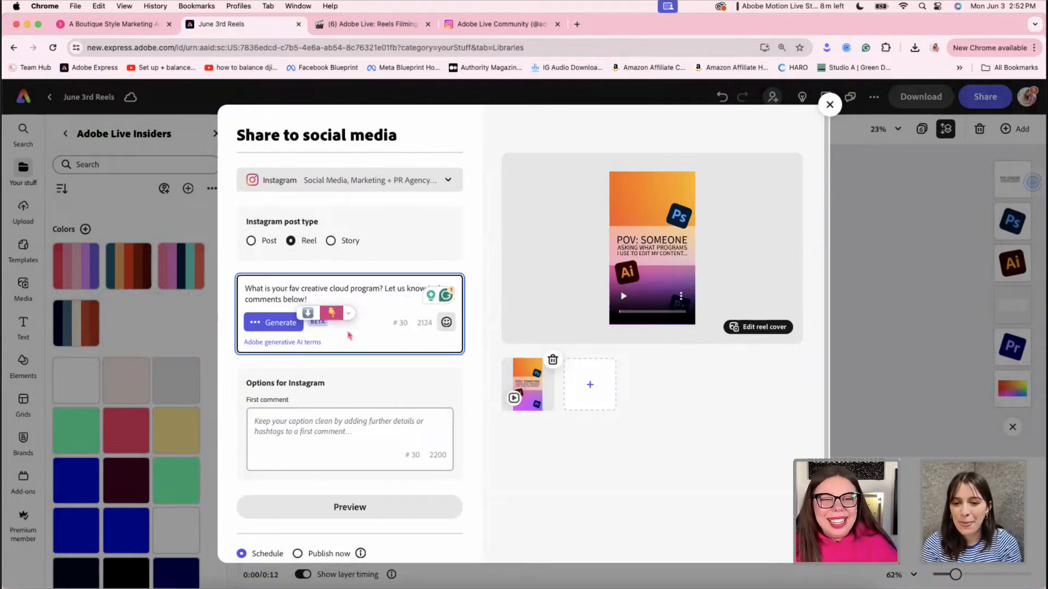
pyautogui.click(331, 313)
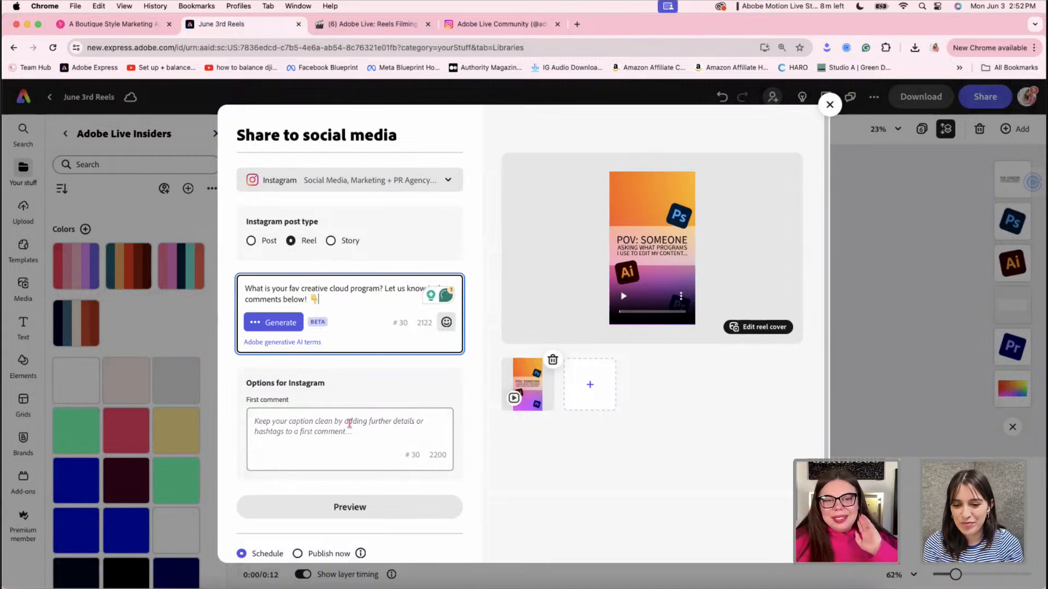
# Enter "Premiere Pro, Illustrator, Adobe Express" as the first comment of the Instagram reel
pyautogui.scroll(-3, 329, 423)
pyautogui.click(308, 339)
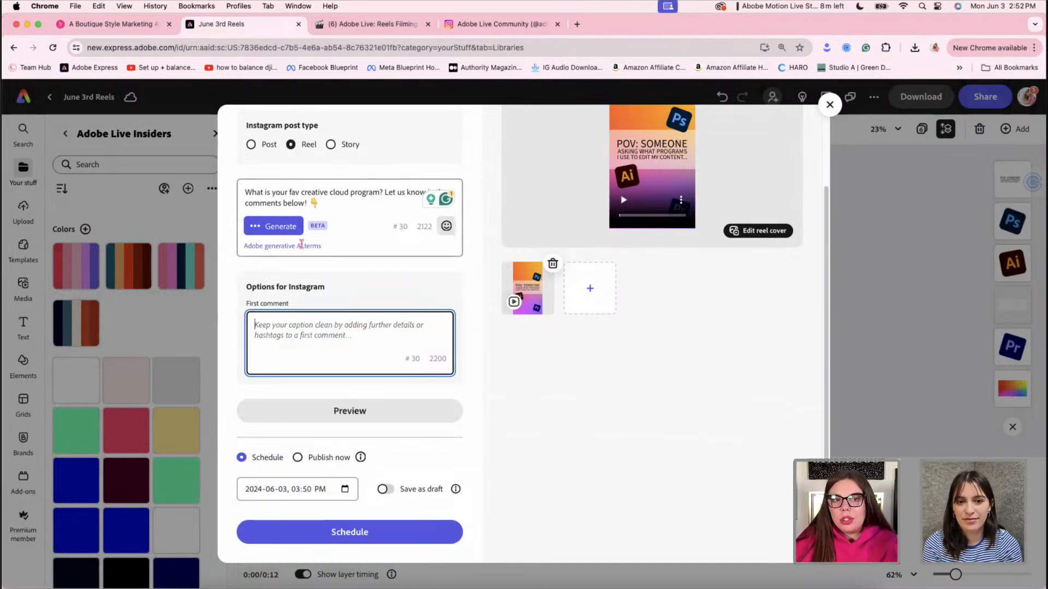
pyautogui.write('#c')
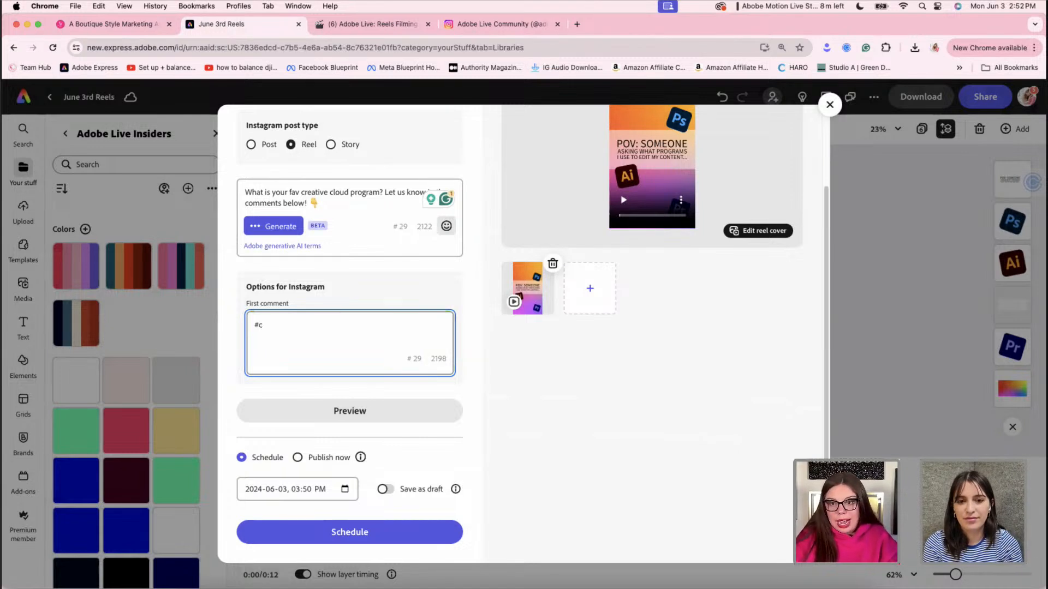
pyautogui.press('BackSpace')
pyautogui.press('BackSpace')
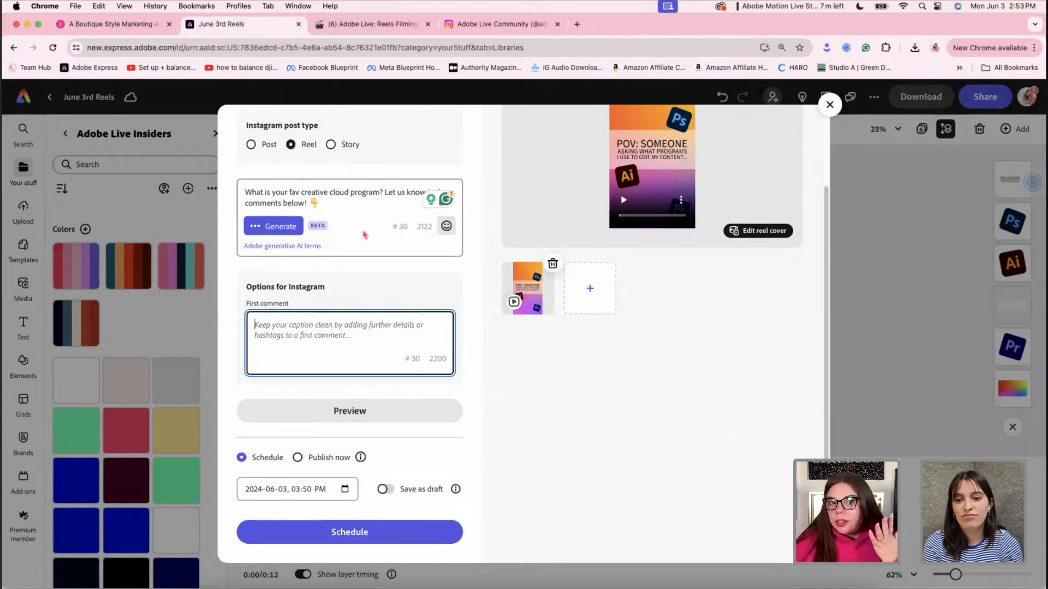
pyautogui.write('Pr')
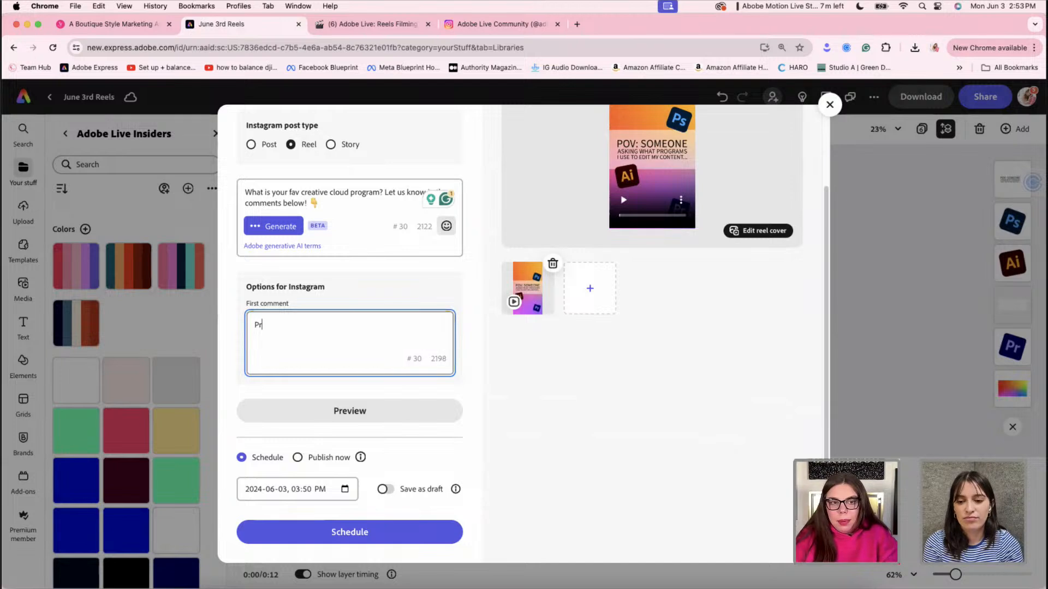
pyautogui.write('emiere Pro')
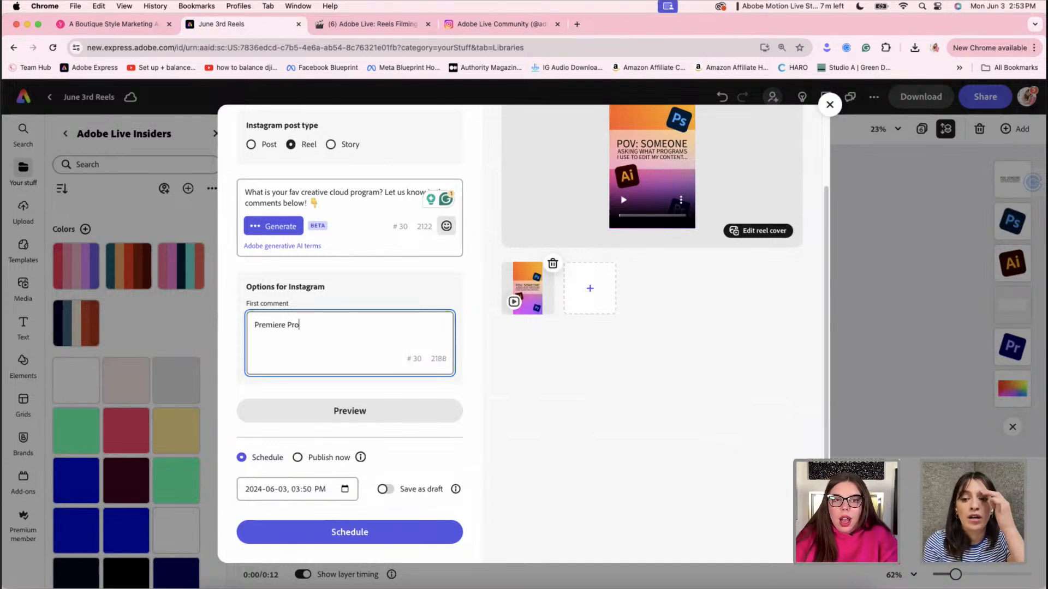
pyautogui.write(', Illustra')
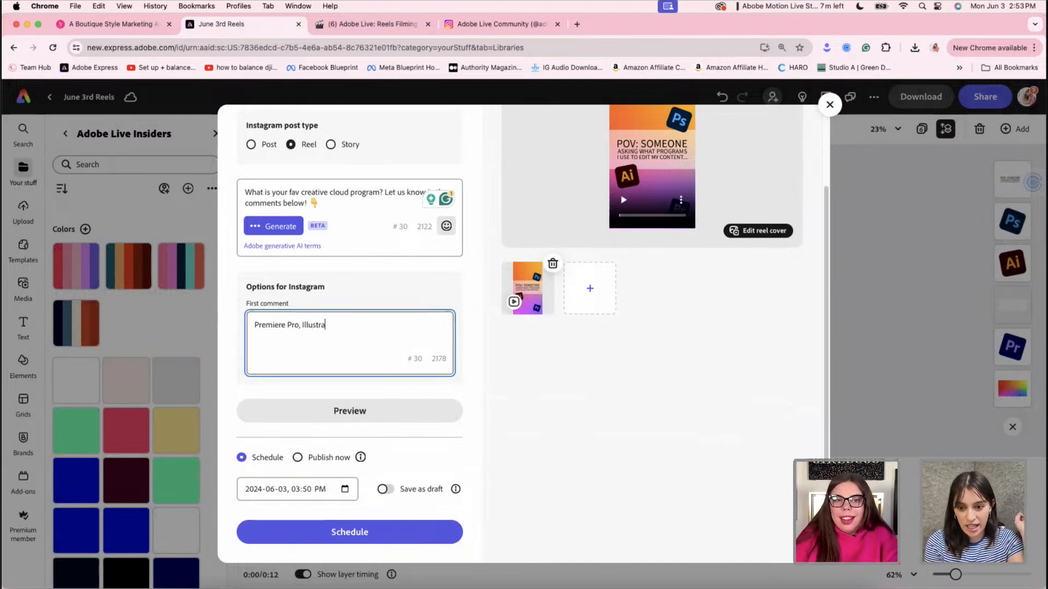
pyautogui.write('tor, A')
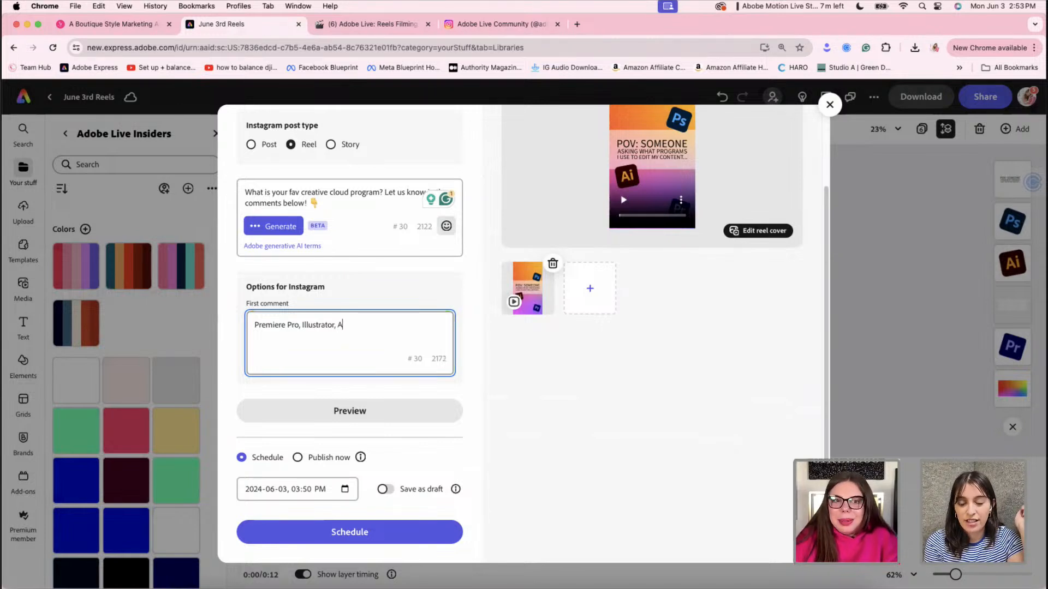
pyautogui.write('dobe Express')
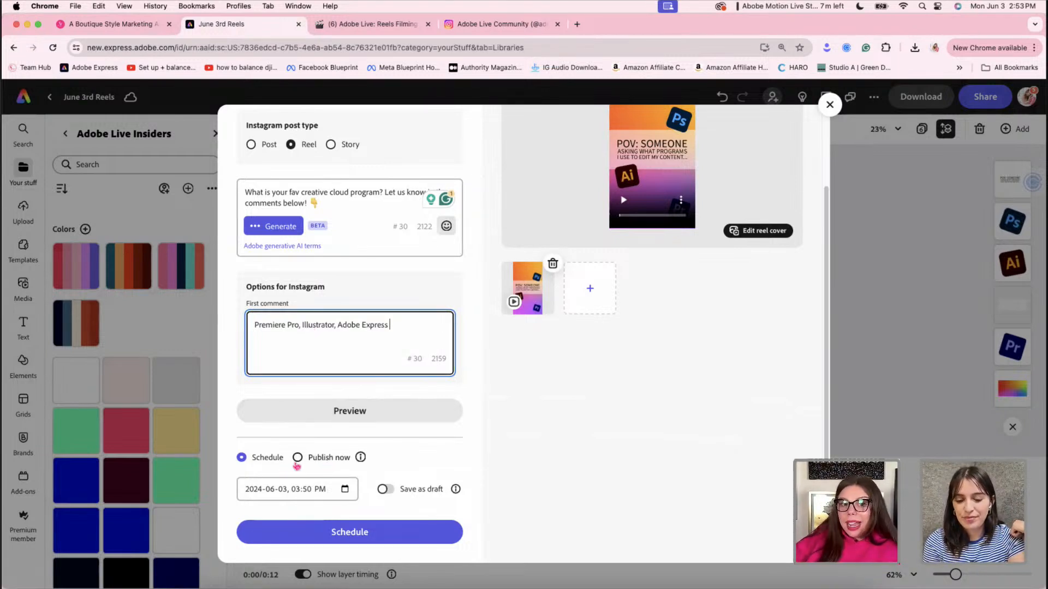
# Turn on Save as draft and try the Publish now option, leaving the post set to Schedule
pyautogui.click(385, 490)
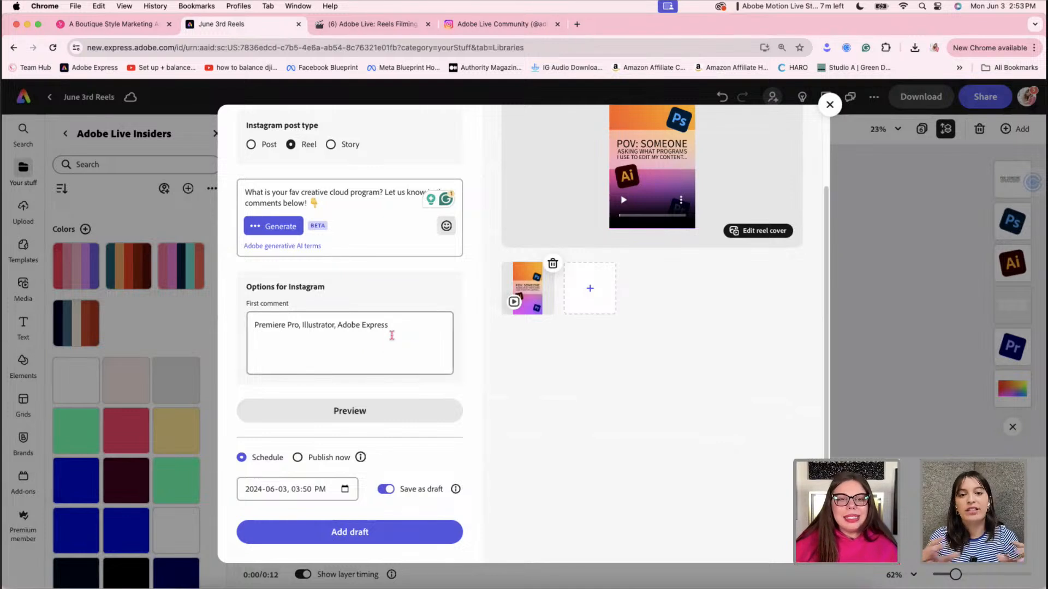
pyautogui.click(338, 460)
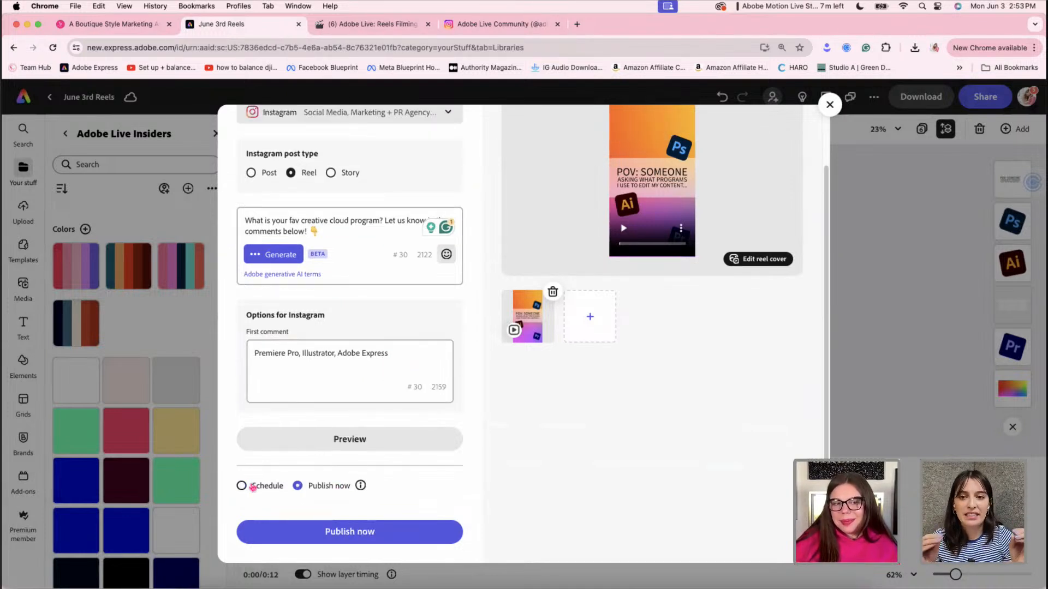
pyautogui.click(253, 487)
pyautogui.scroll(2, 500, 460)
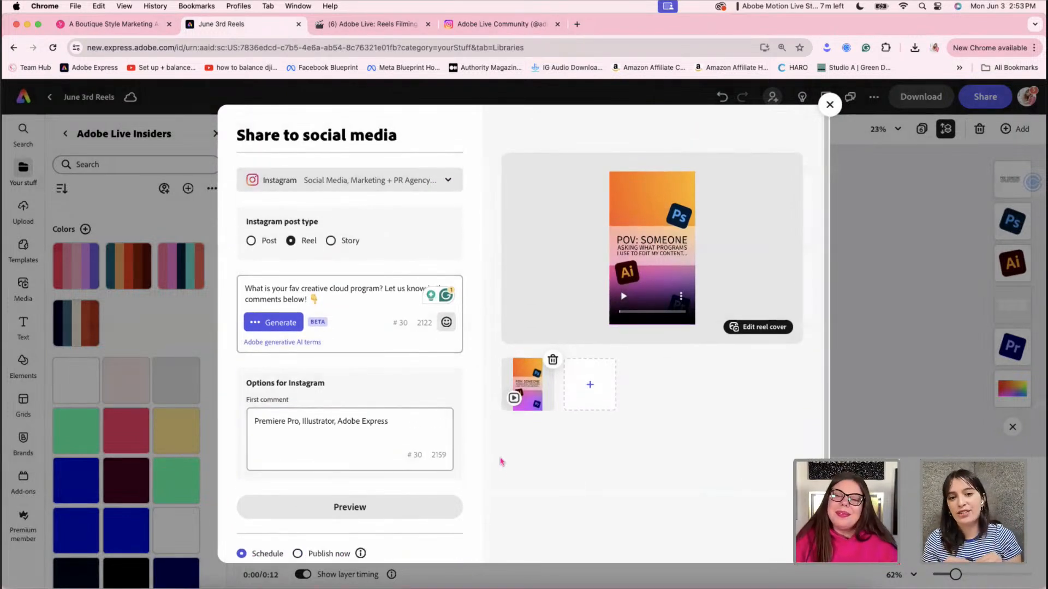